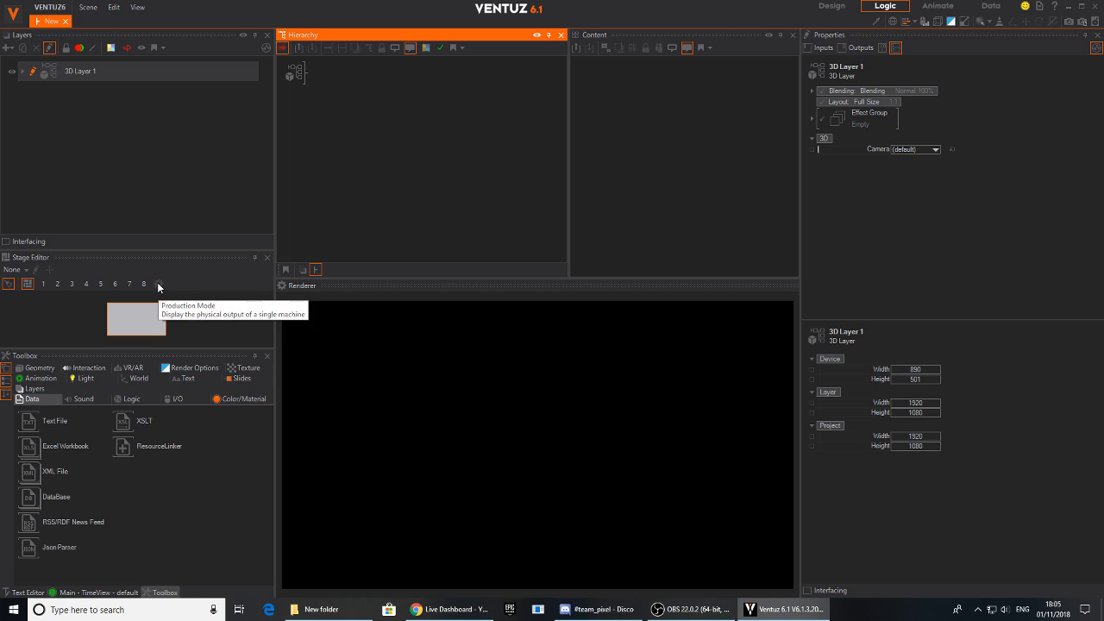
# - Close the Stage Editor and show it again in the workspace
pyautogui.click(24, 271)
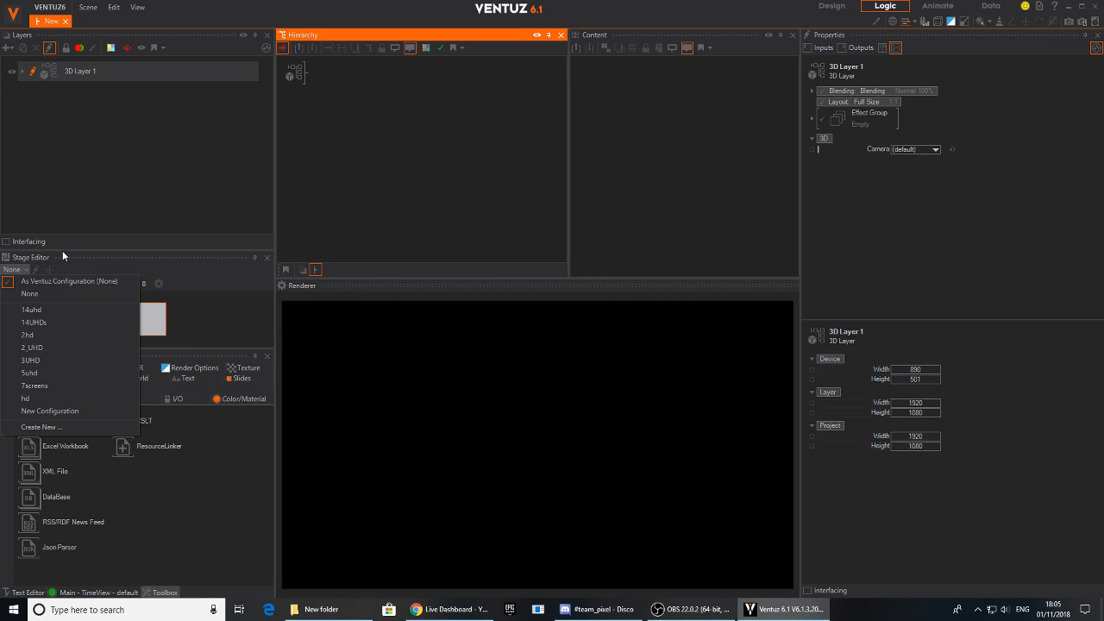
pyautogui.click(267, 257)
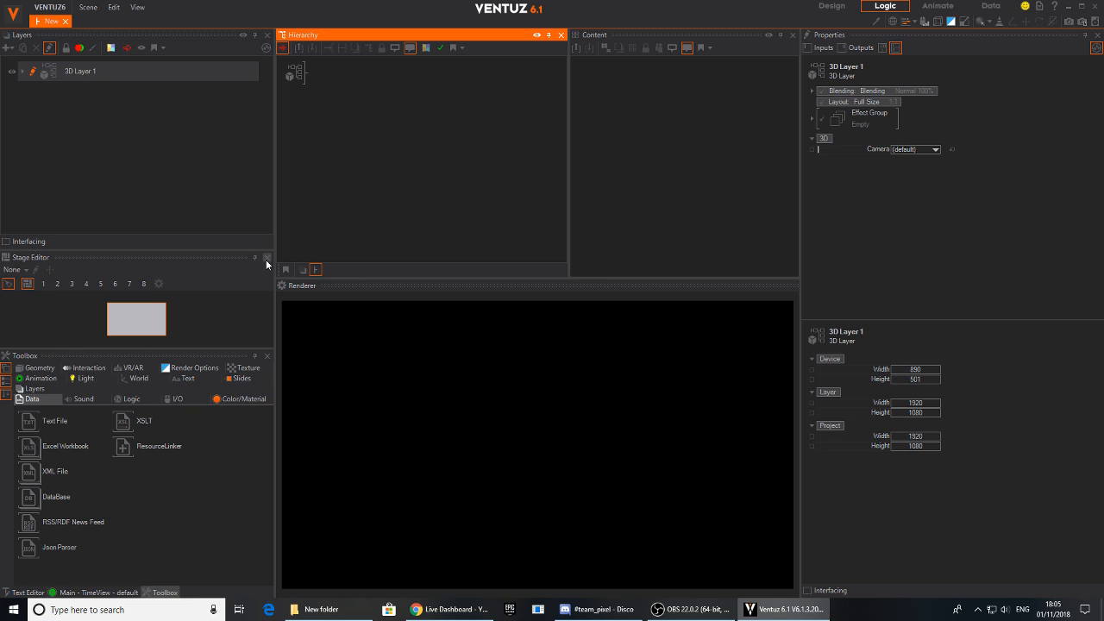
pyautogui.click(266, 258)
pyautogui.click(137, 8)
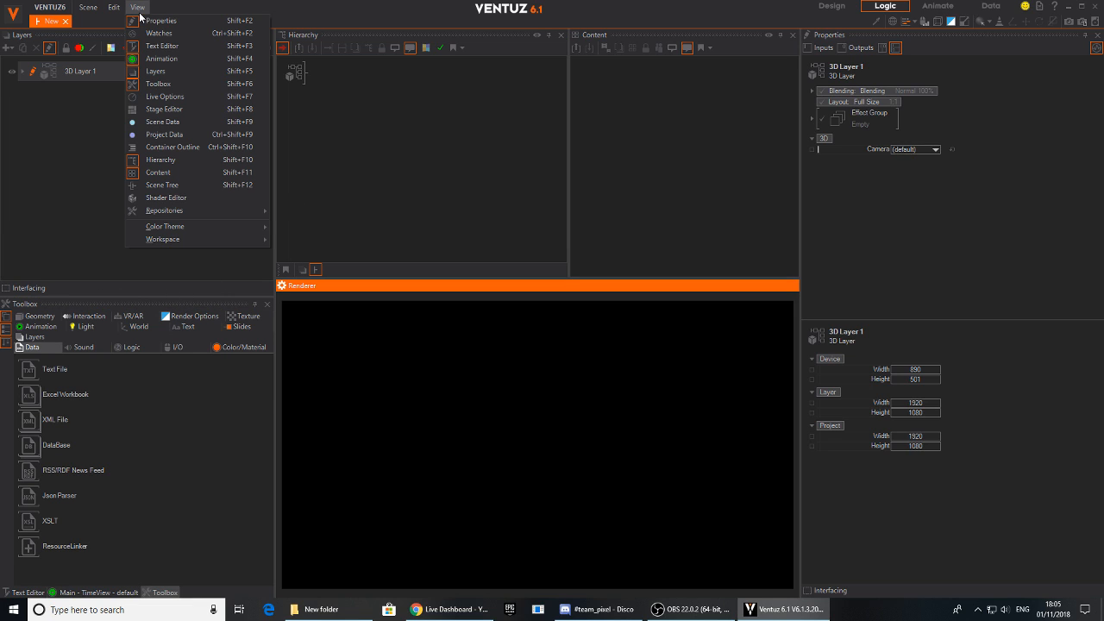
pyautogui.click(163, 110)
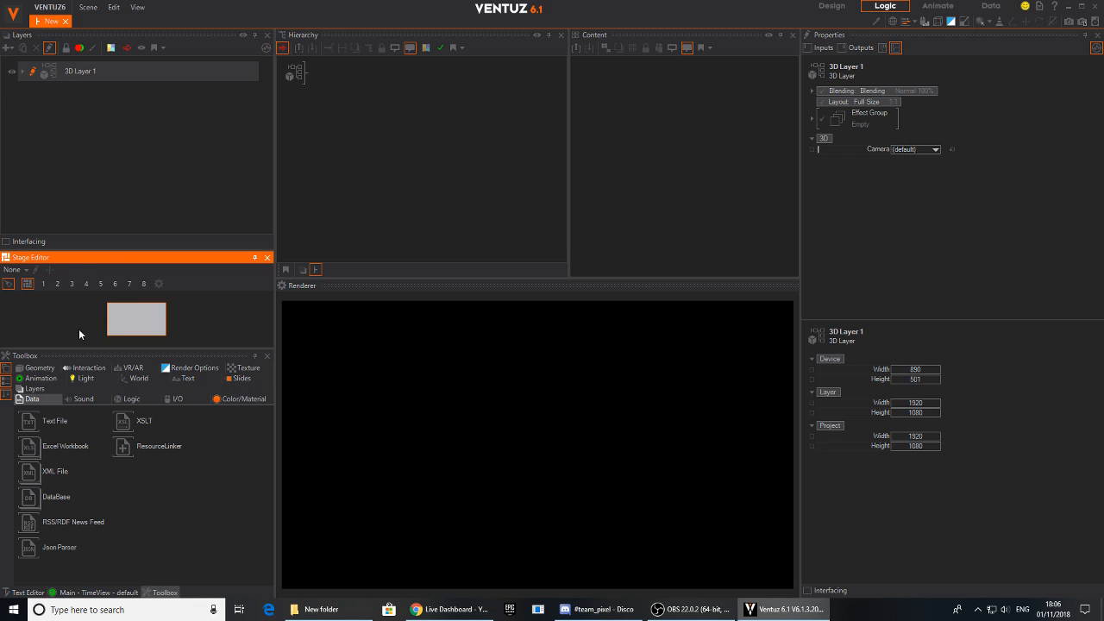
# - Review the available stage configurations and search the computer's installed programs for Ventuz
pyautogui.click(15, 269)
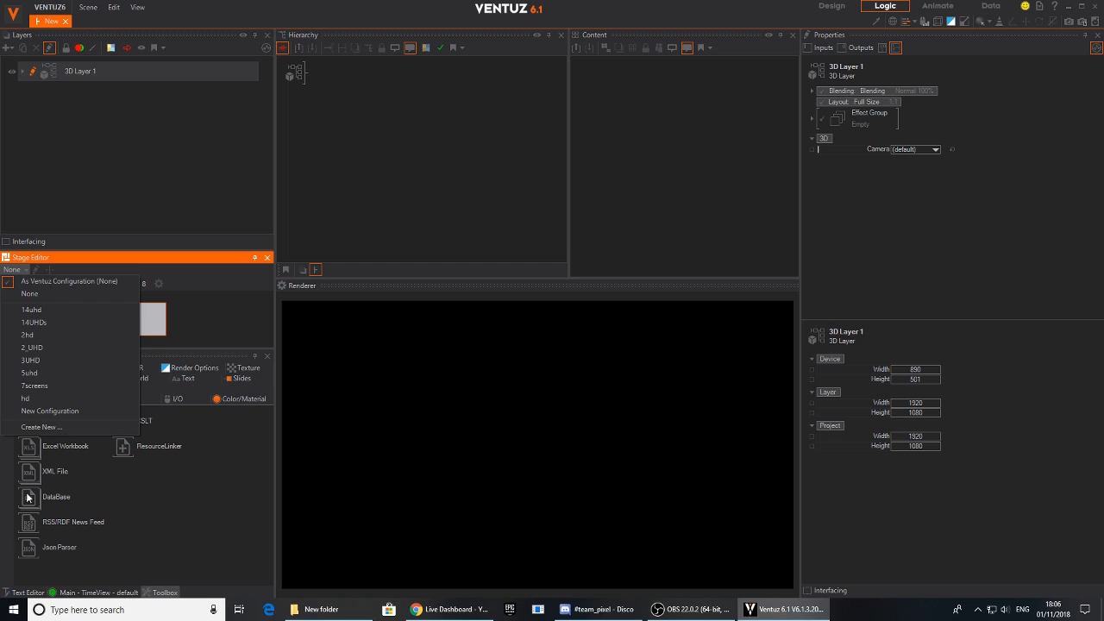
pyautogui.click(4, 611)
pyautogui.write('ventuz')
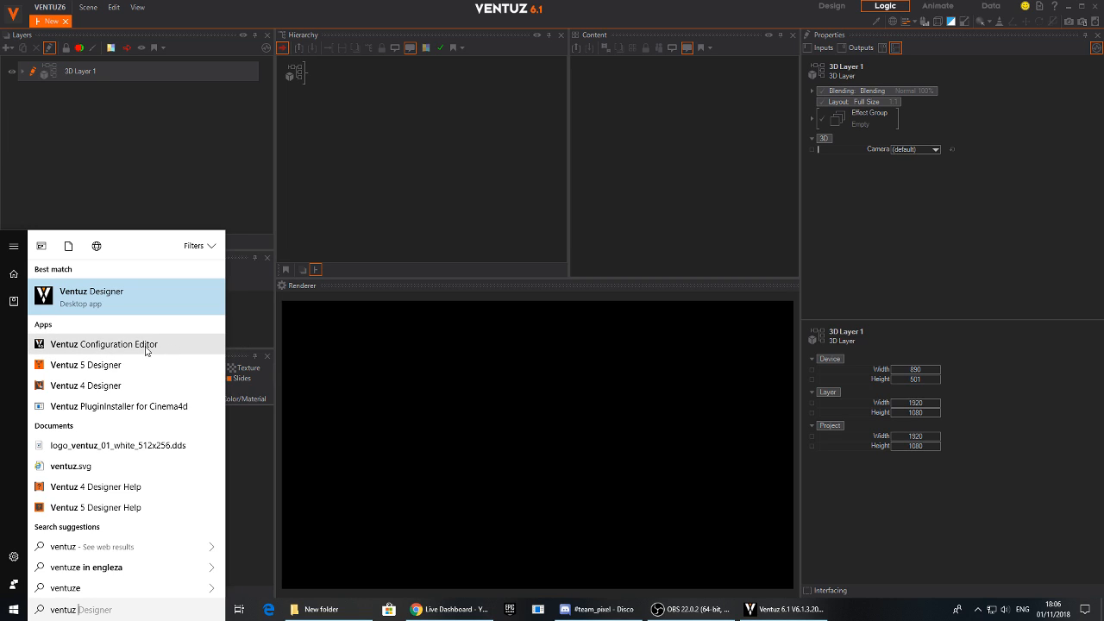
pyautogui.click(254, 342)
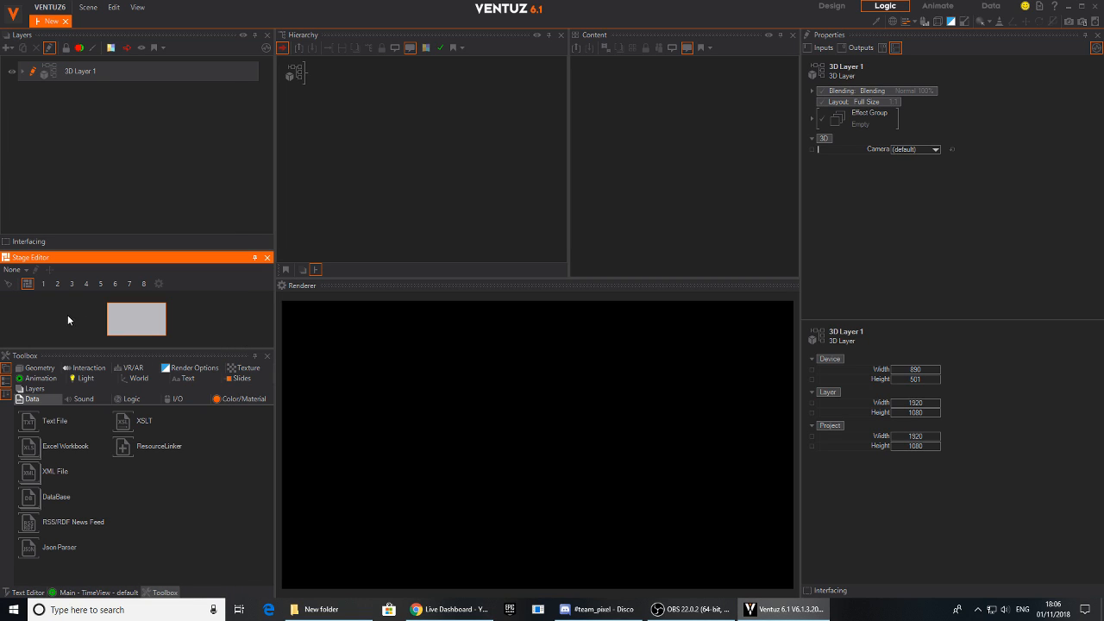
# - Open the Configuration Editor by choosing to create a new stage configuration in the Stage Editor
pyautogui.click(14, 269)
pyautogui.click(44, 422)
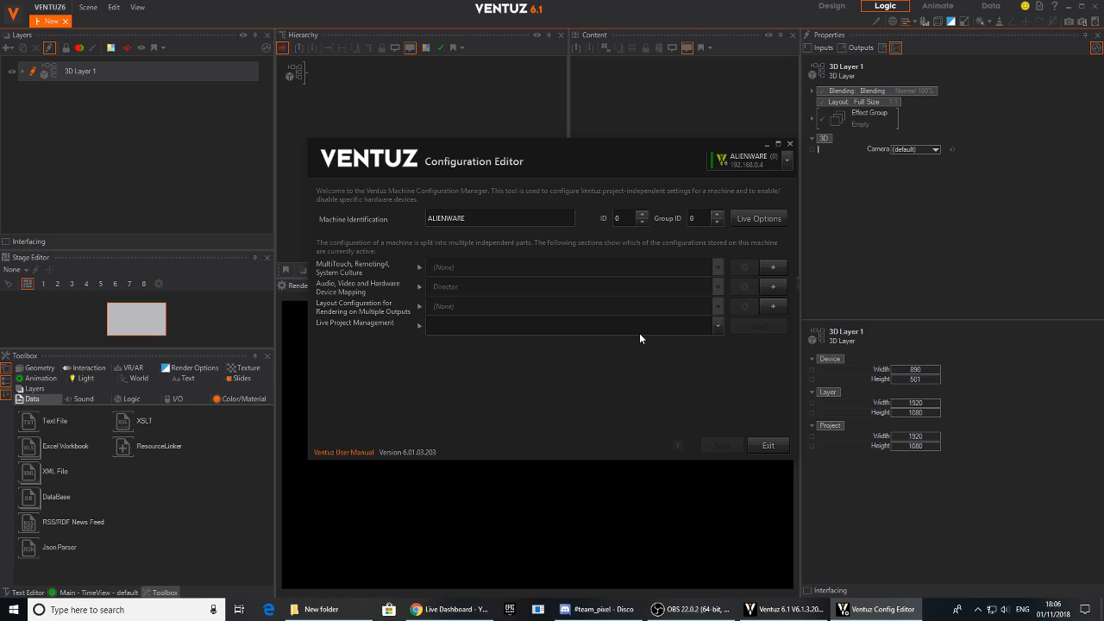
pyautogui.moveTo(625, 150); pyautogui.dragTo(582, 134)
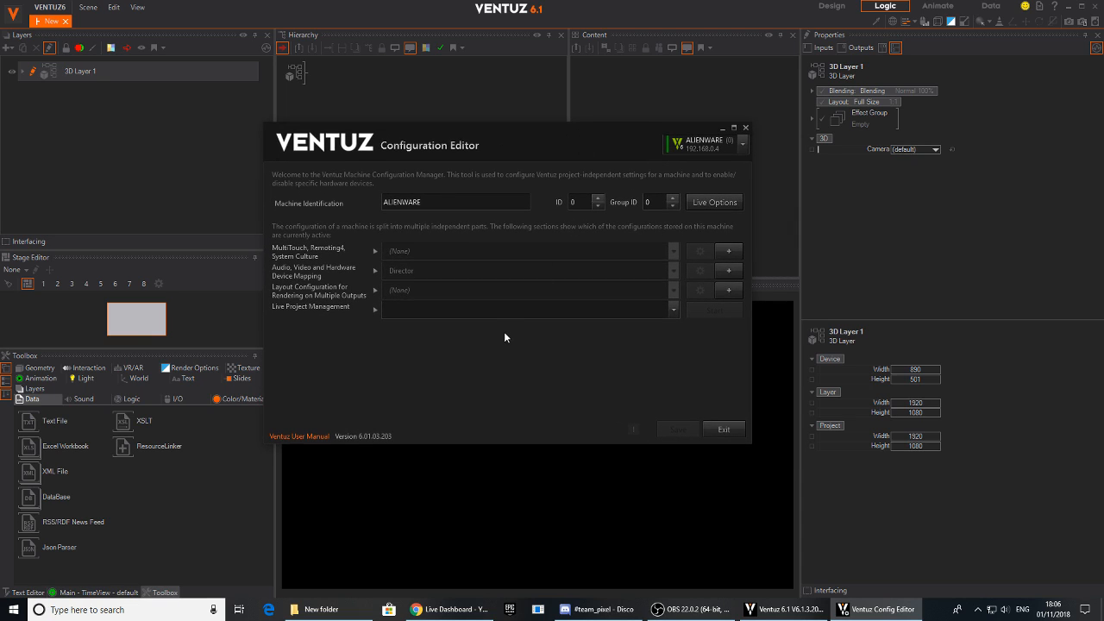
pyautogui.click(874, 609)
pyautogui.click(874, 609)
# - Add a layout configuration for rendering on multiple outputs named Portrait and activate it as the new render setup
pyautogui.click(733, 293)
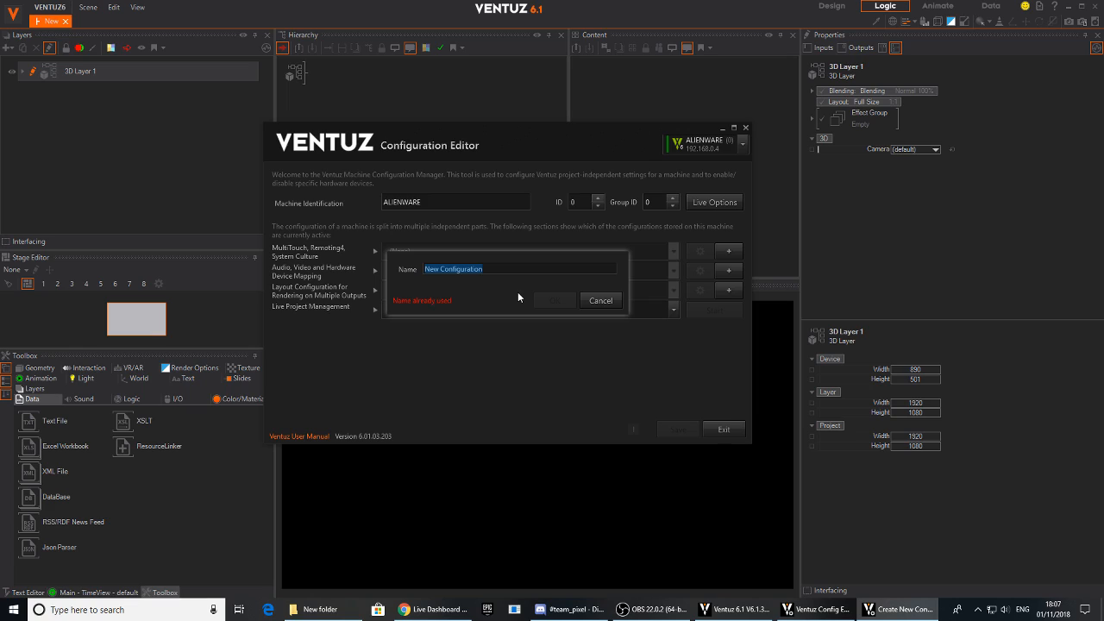
pyautogui.write('P')
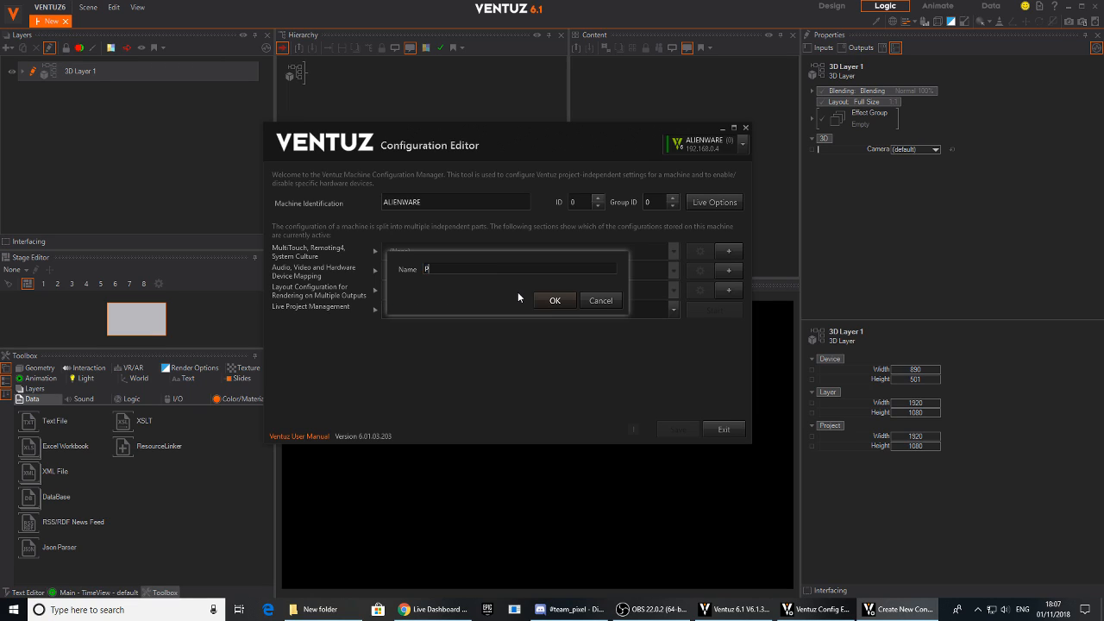
pyautogui.write('ortrait')
pyautogui.click(555, 299)
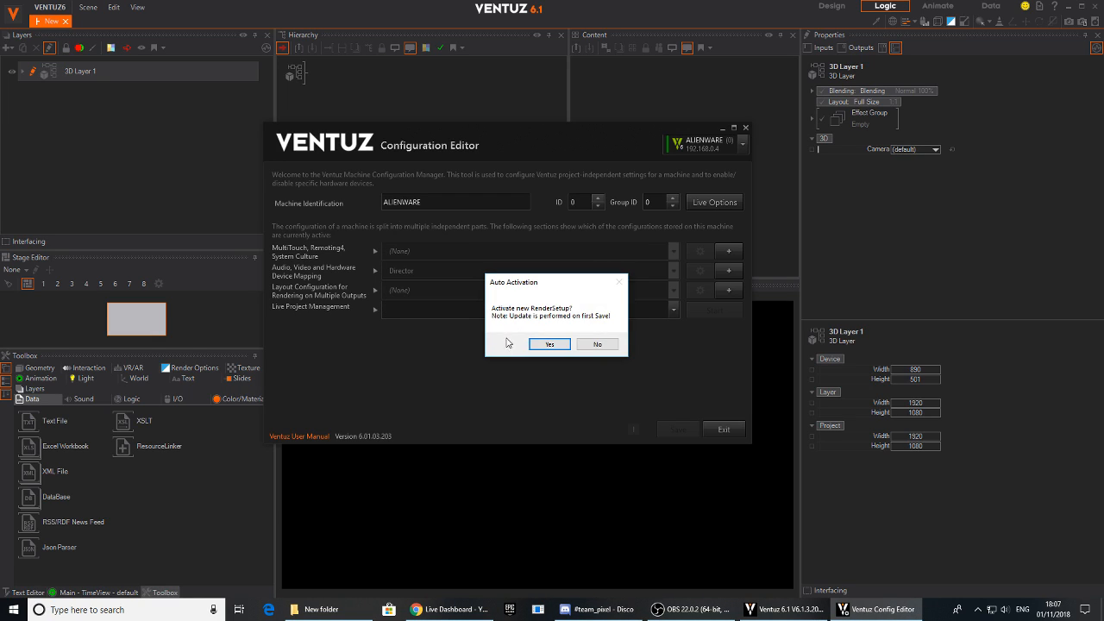
pyautogui.click(552, 346)
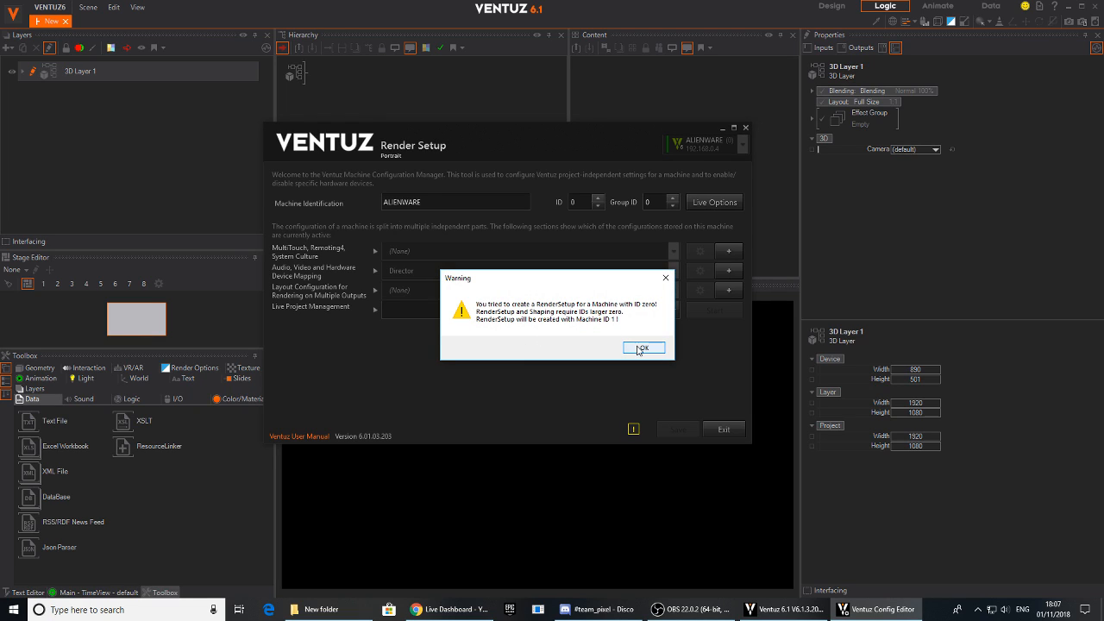
pyautogui.click(637, 345)
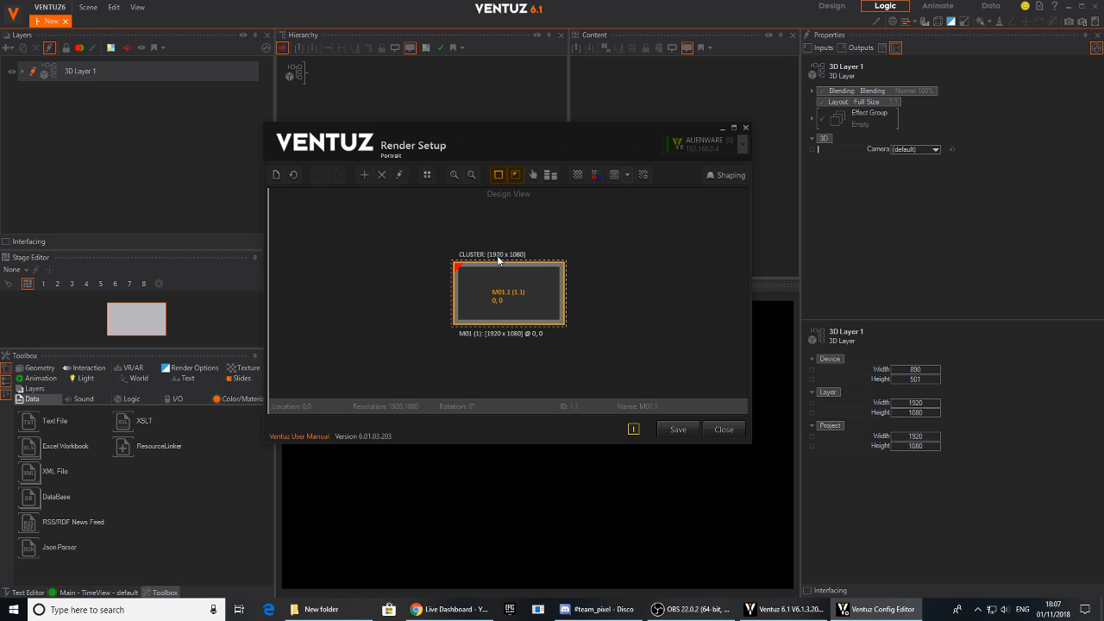
# - Delete the default display and create a new single-display setup with a resolution of 1080 x 1920
pyautogui.moveTo(496, 286)
pyautogui.mouseDown()
pyautogui.moveTo(475, 293)
pyautogui.moveTo(494, 285)
pyautogui.mouseUp()
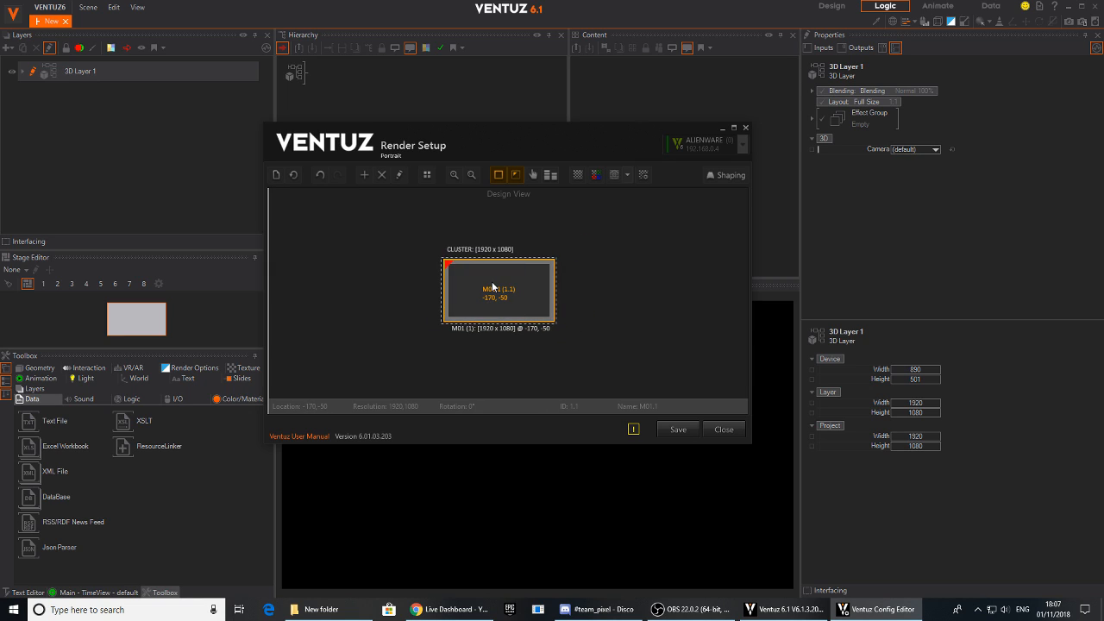
pyautogui.press('Delete')
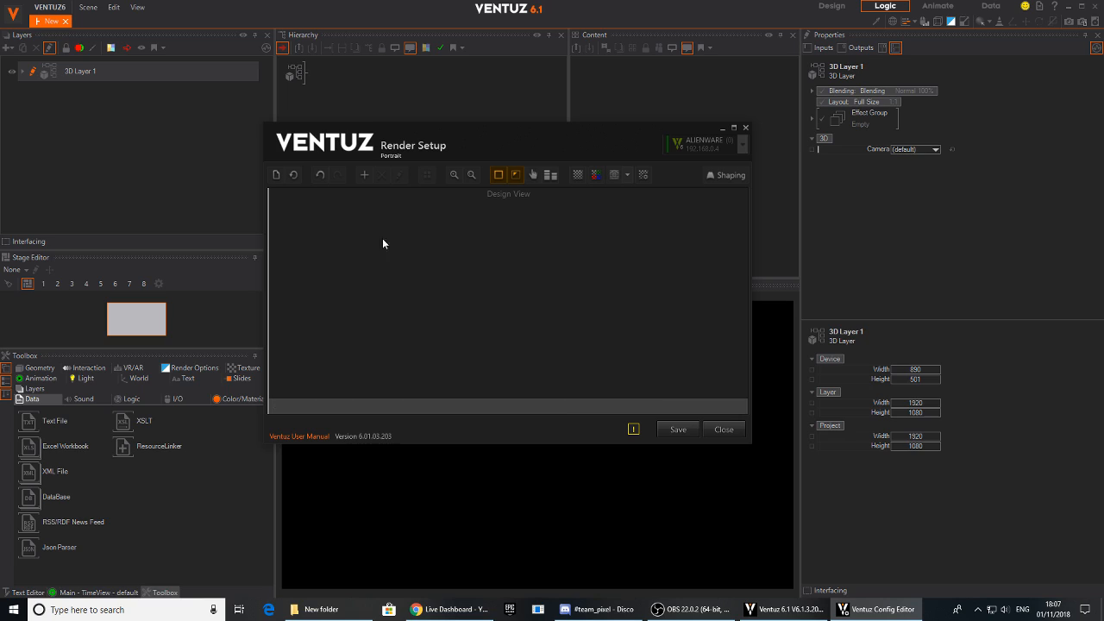
pyautogui.click(276, 175)
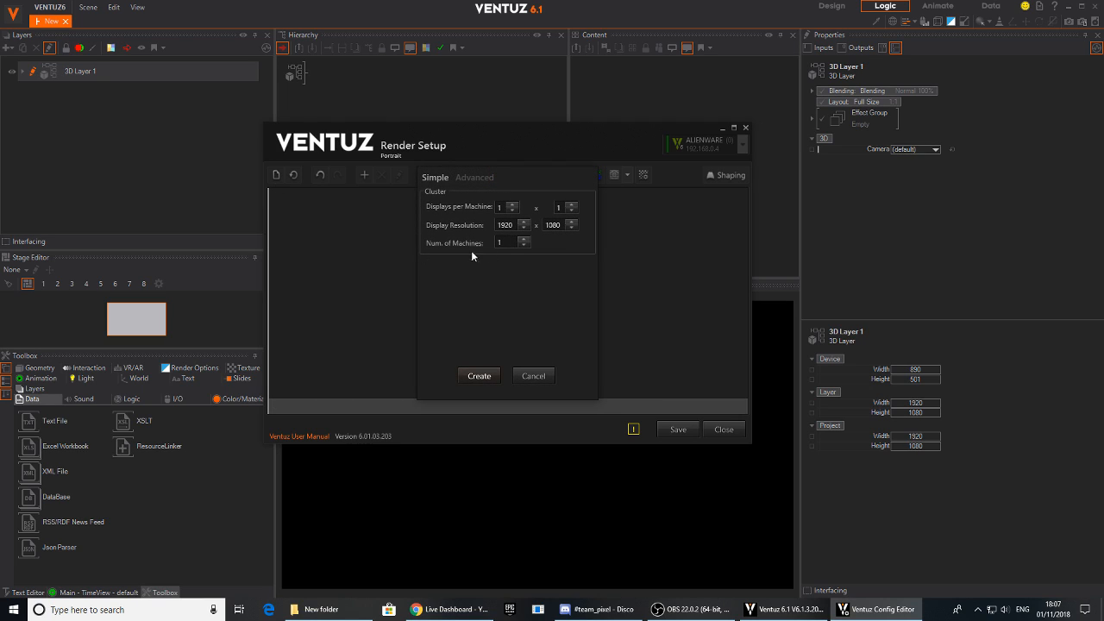
pyautogui.doubleClick(505, 226)
pyautogui.write('1080')
pyautogui.doubleClick(547, 224)
pyautogui.write('1920')
pyautogui.click(481, 375)
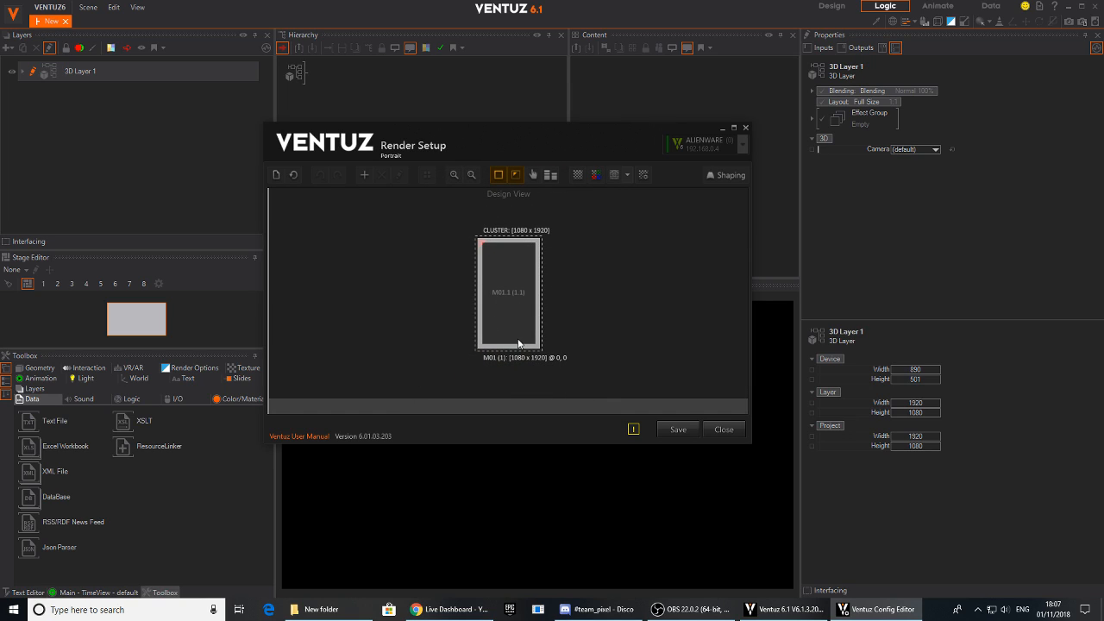
# - Save the Portrait render setup and return to the Designer, dismissing the machine error
pyautogui.click(670, 429)
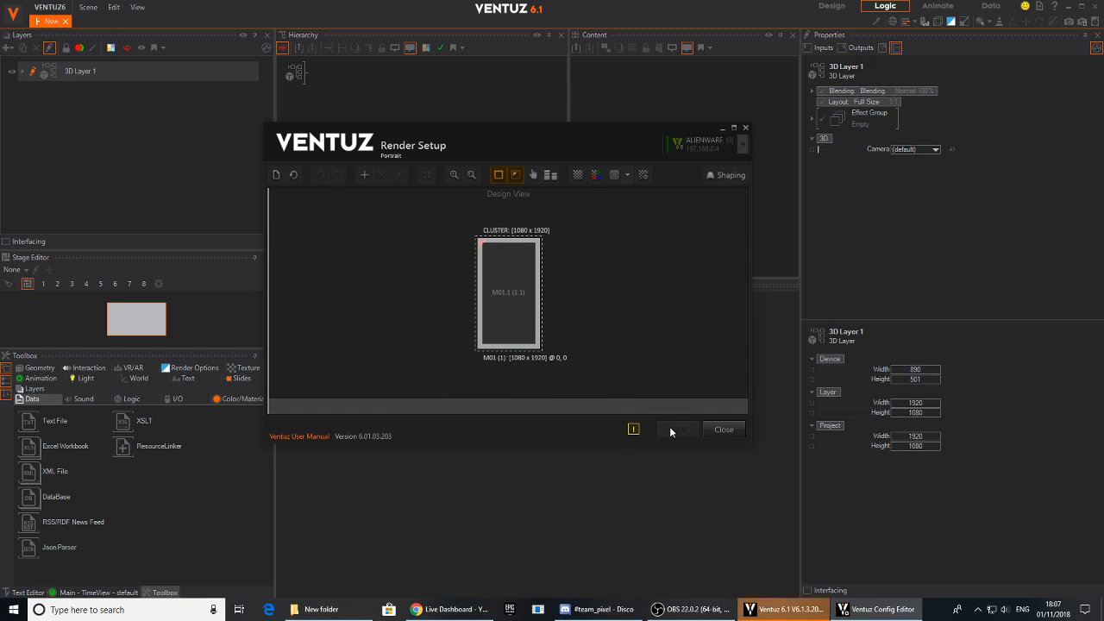
pyautogui.moveTo(559, 138); pyautogui.dragTo(255, 129)
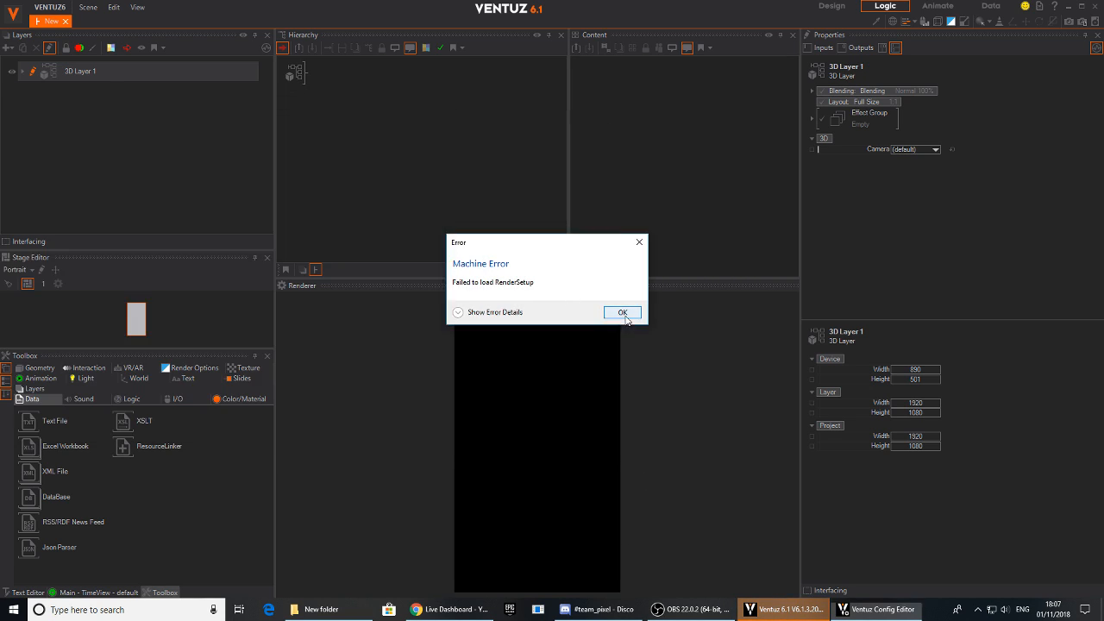
pyautogui.click(622, 312)
# - Set the Stage Editor's configuration to Portrait
pyautogui.click(19, 269)
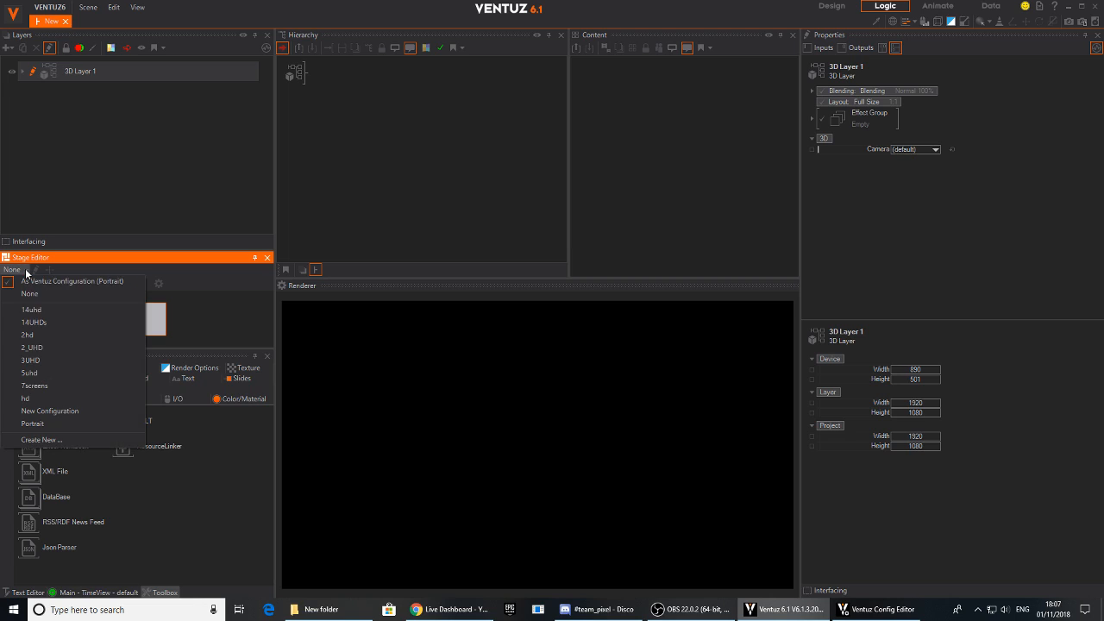
pyautogui.click(32, 424)
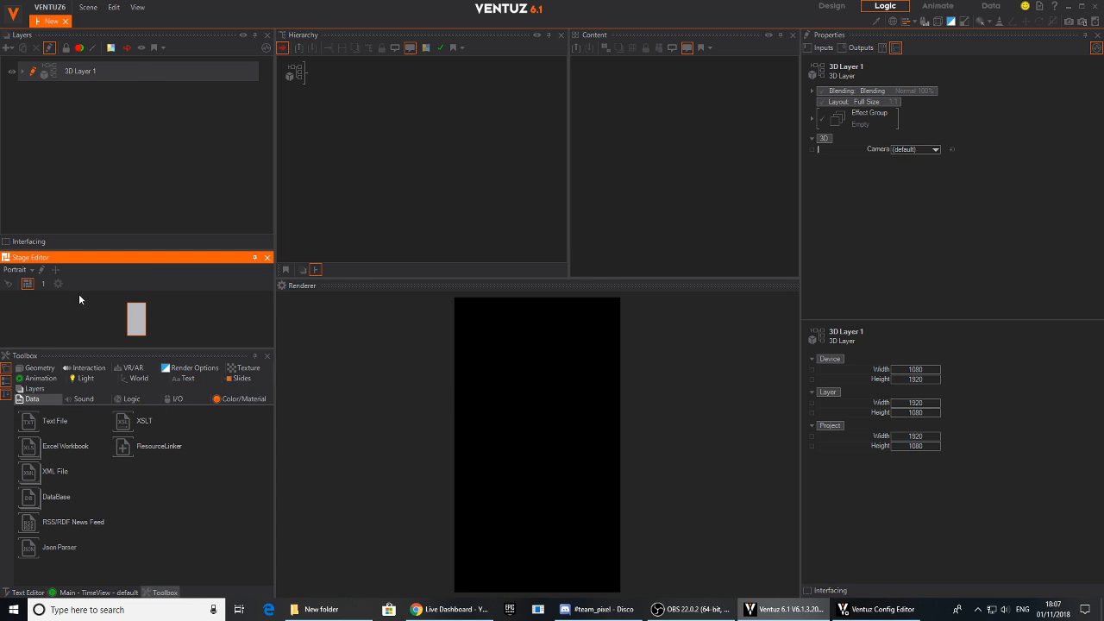
pyautogui.click(25, 269)
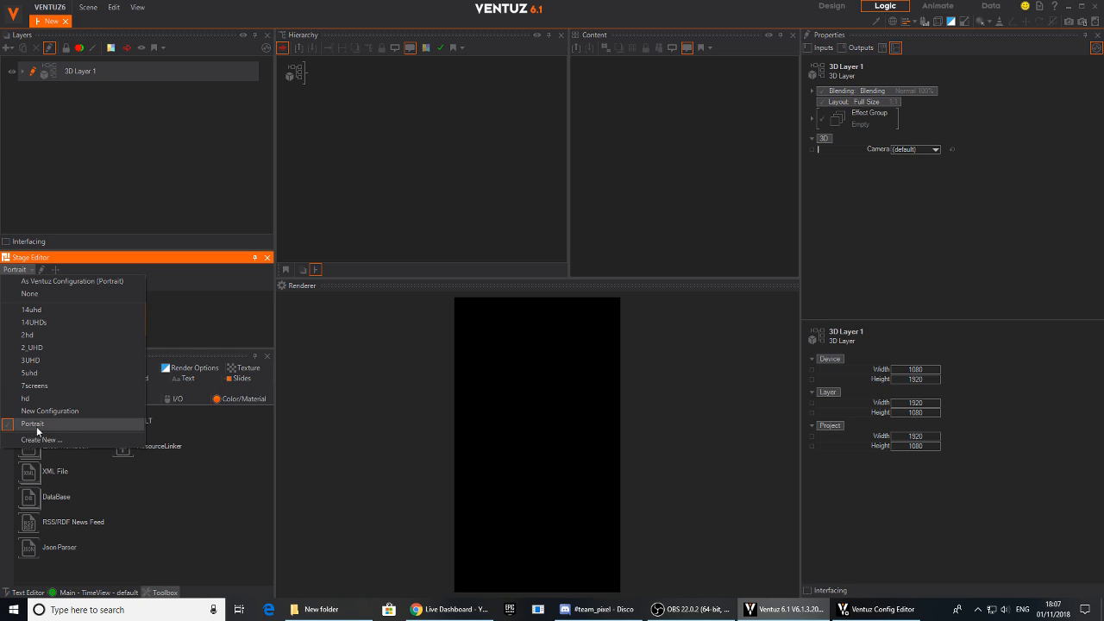
pyautogui.click(304, 335)
# - Resize the workspace panels so the Renderer gets more room and the Stage Editor column is narrower
pyautogui.moveTo(278, 318); pyautogui.dragTo(304, 312)
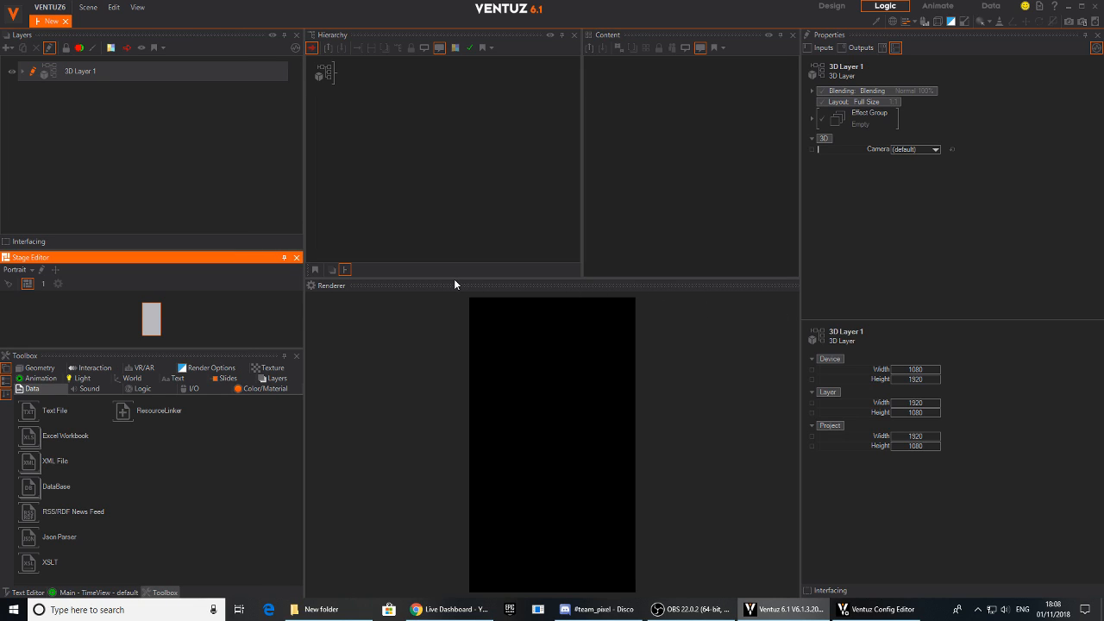
pyautogui.moveTo(453, 281); pyautogui.dragTo(455, 238)
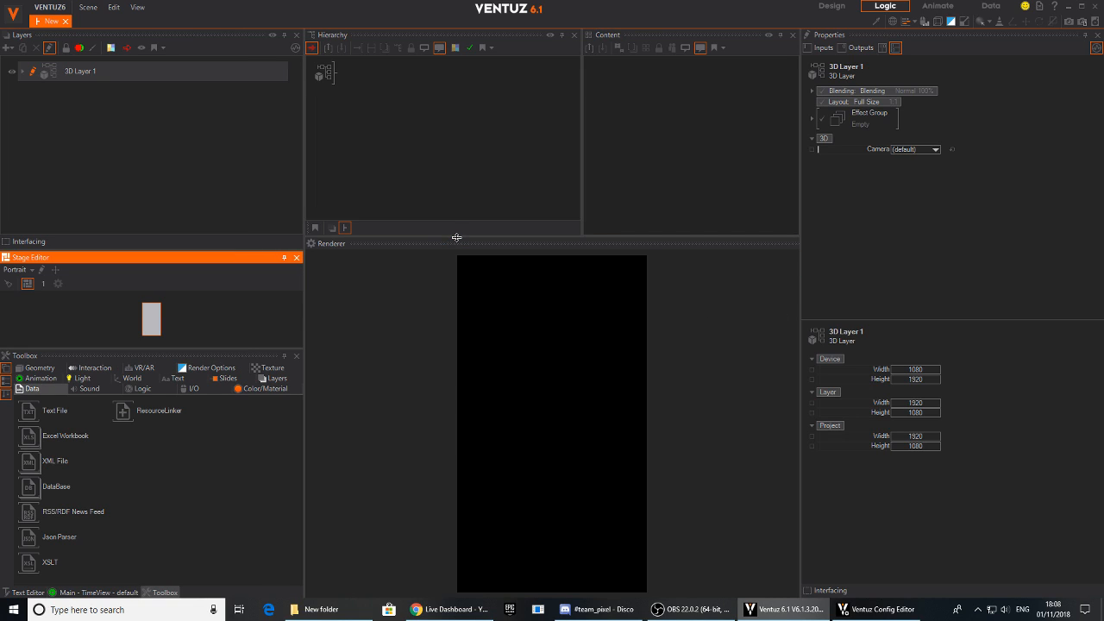
pyautogui.moveTo(305, 308); pyautogui.dragTo(352, 311)
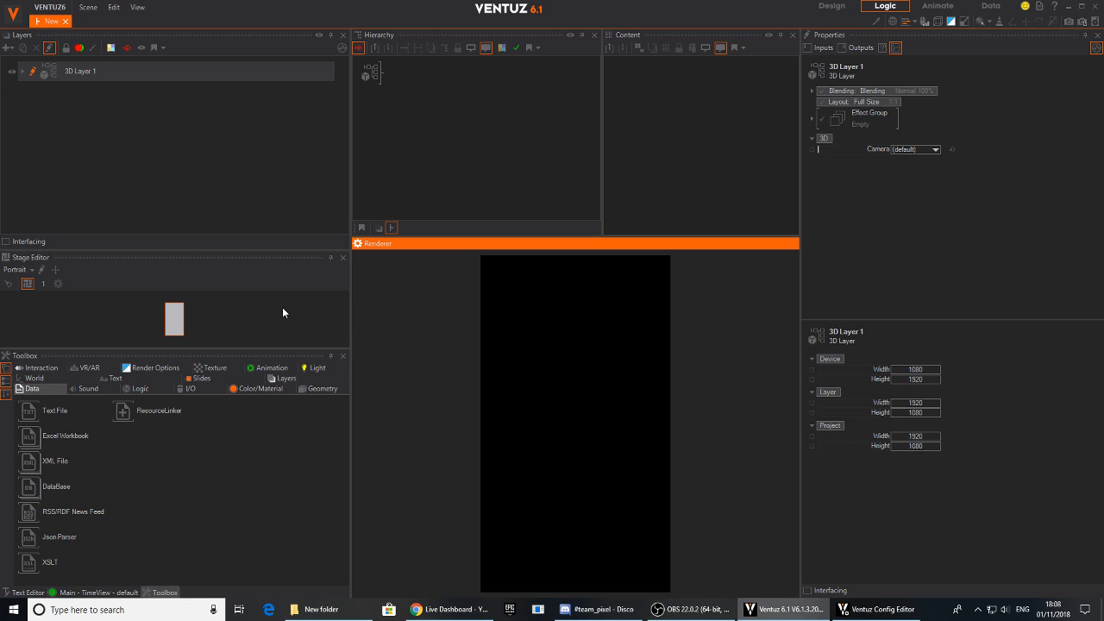
pyautogui.moveTo(350, 311); pyautogui.dragTo(257, 312)
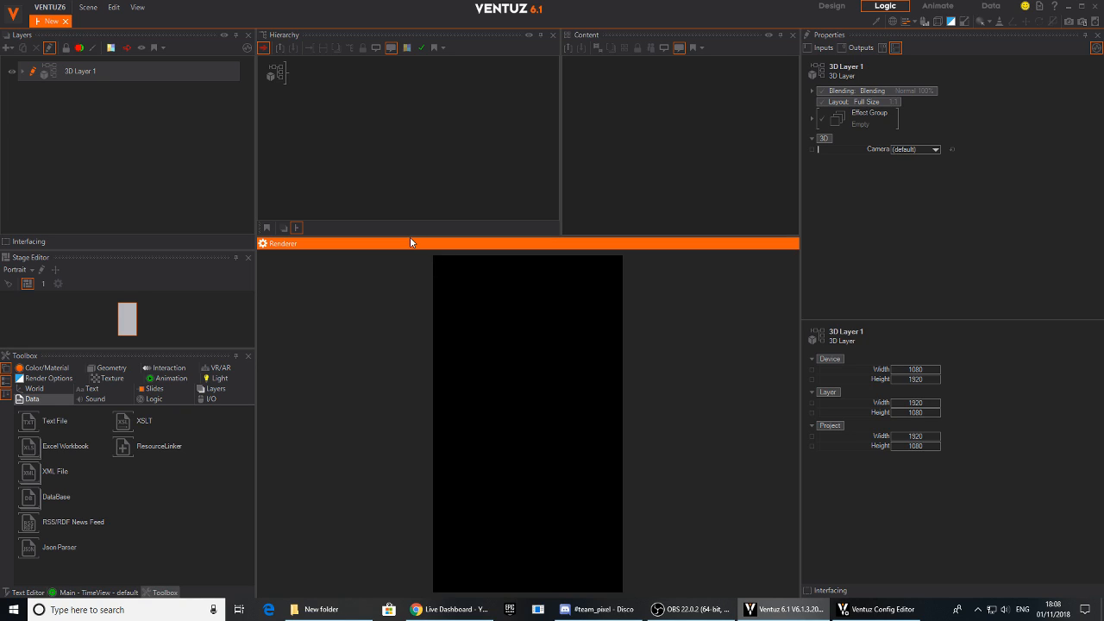
pyautogui.moveTo(403, 238); pyautogui.dragTo(403, 253)
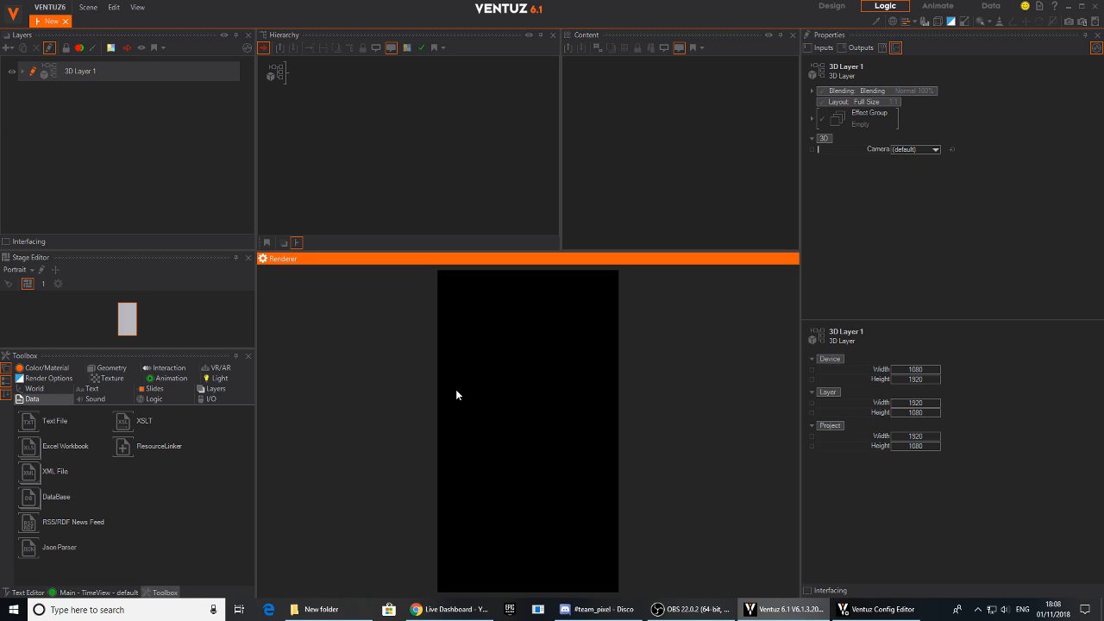
# - Add a Group node to the hierarchy under 3D Layer 1 and name it MAIN_MENU
pyautogui.click(326, 115)
pyautogui.doubleClick(325, 110)
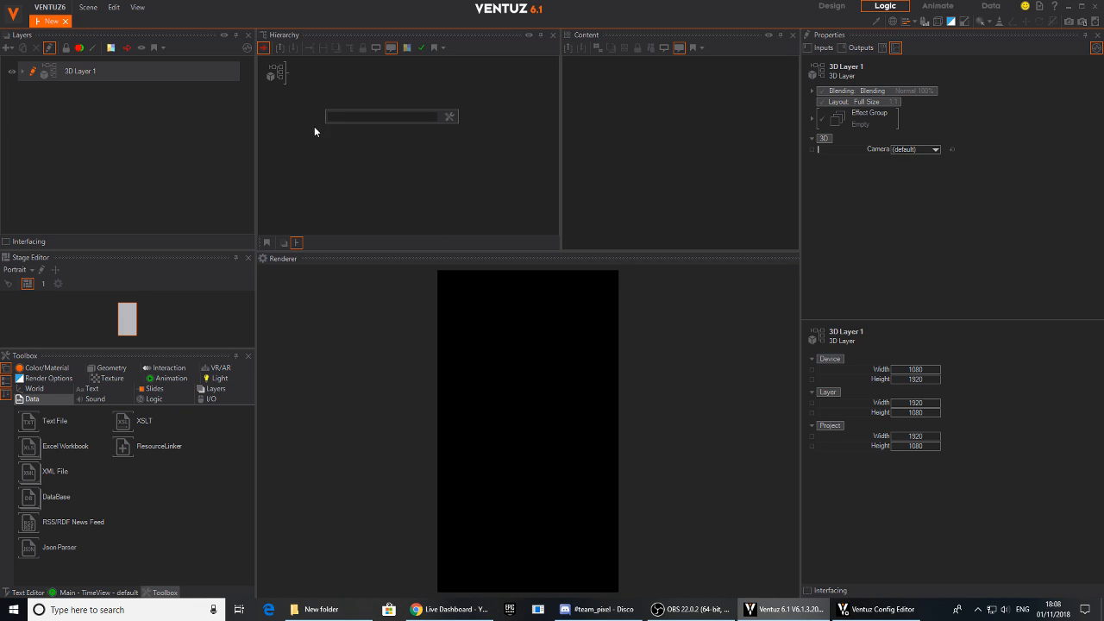
pyautogui.write('gr')
pyautogui.moveTo(341, 242); pyautogui.dragTo(296, 79)
pyautogui.doubleClick(300, 78)
pyautogui.write('MAIN_MENU')
pyautogui.press('Return')
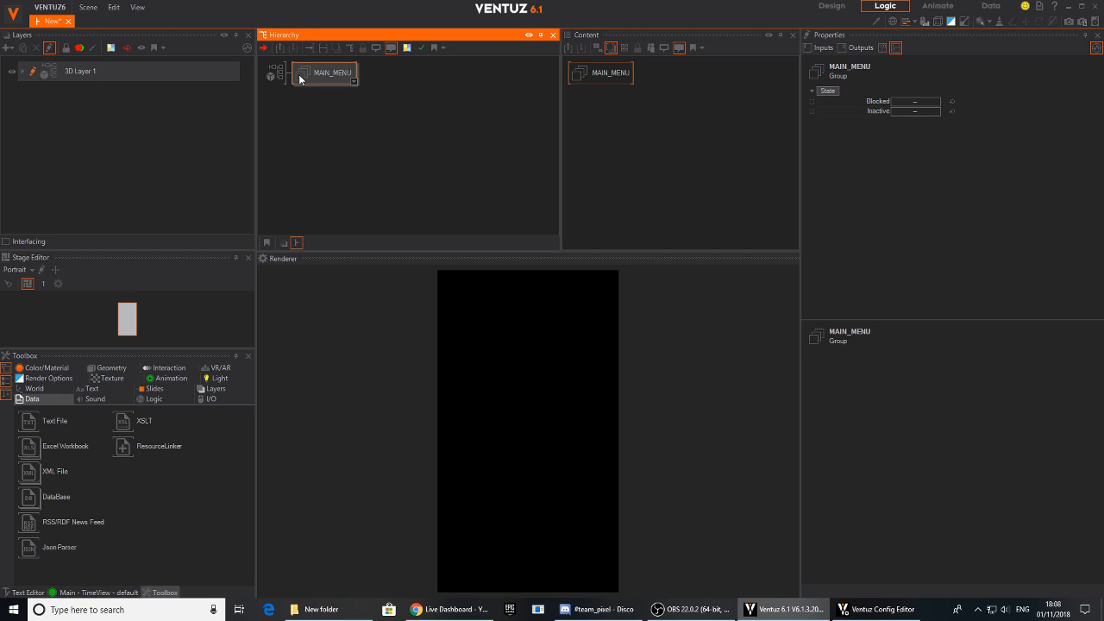
# - Add an Axis node inside the MAIN_MENU group in the hierarchy
pyautogui.click(328, 95)
pyautogui.click(327, 80)
pyautogui.moveTo(340, 126); pyautogui.dragTo(324, 119, button='middle')
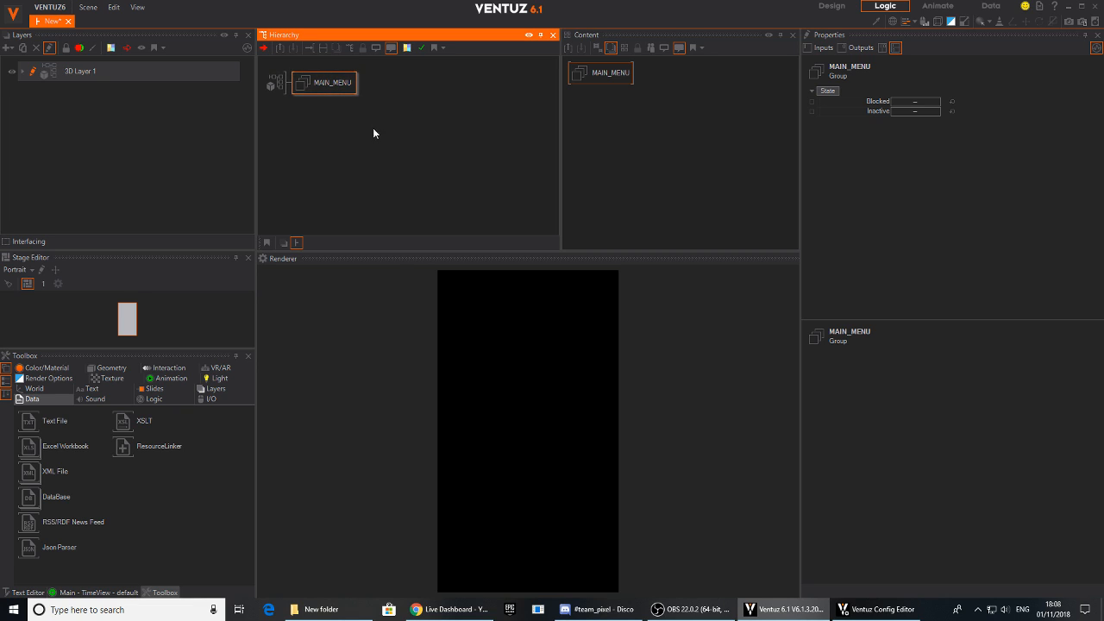
pyautogui.press('Tab')
pyautogui.write('ax')
pyautogui.moveTo(385, 157); pyautogui.dragTo(370, 85)
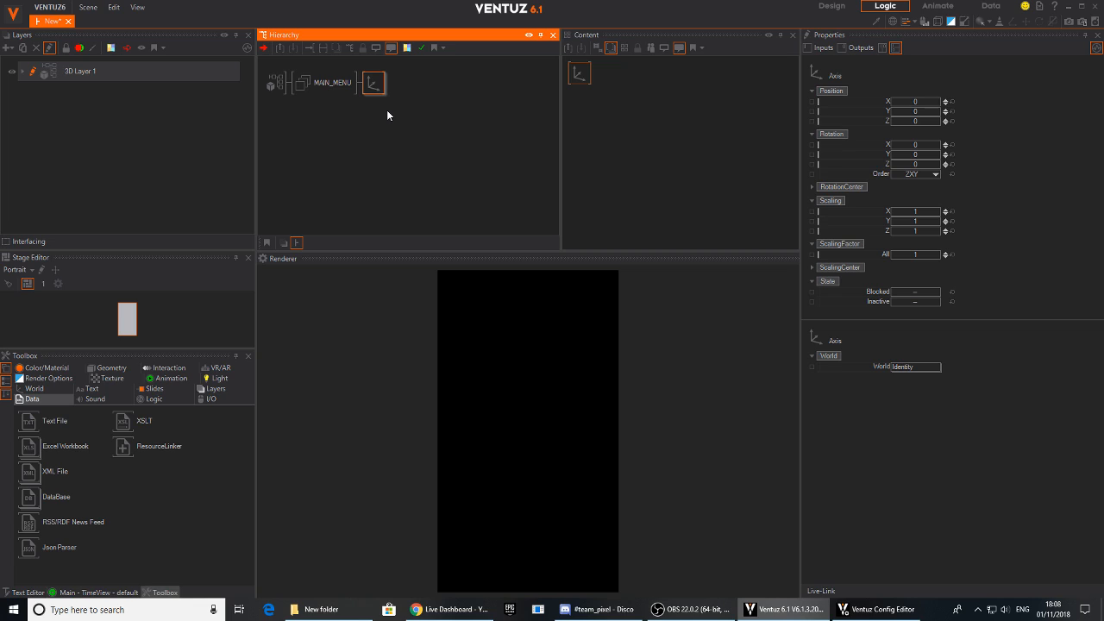
# - Add a Circle node under the Axis in the MAIN_MENU group
pyautogui.press('Tab')
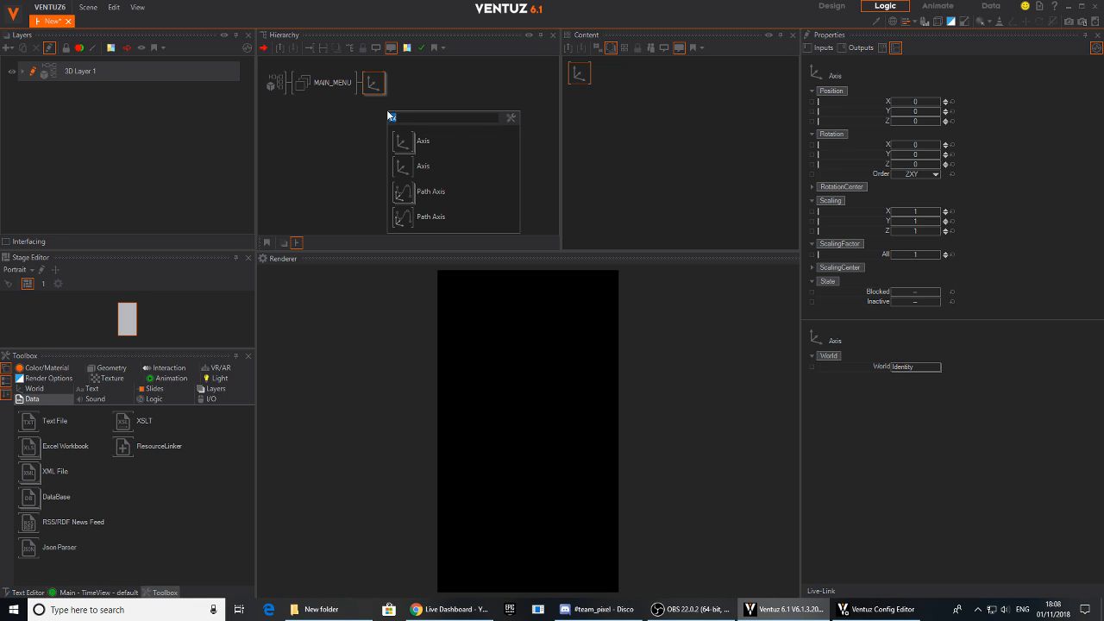
pyautogui.click(374, 111)
pyautogui.press('Tab')
pyautogui.click(372, 112)
pyautogui.click(372, 84)
pyautogui.press('Tab')
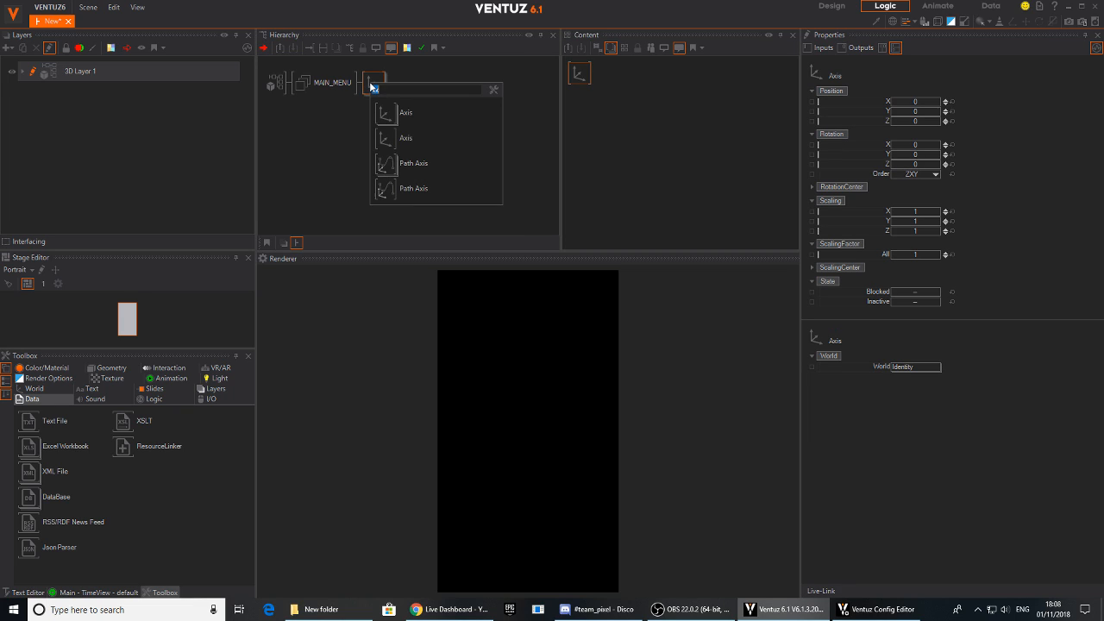
pyautogui.write('cir')
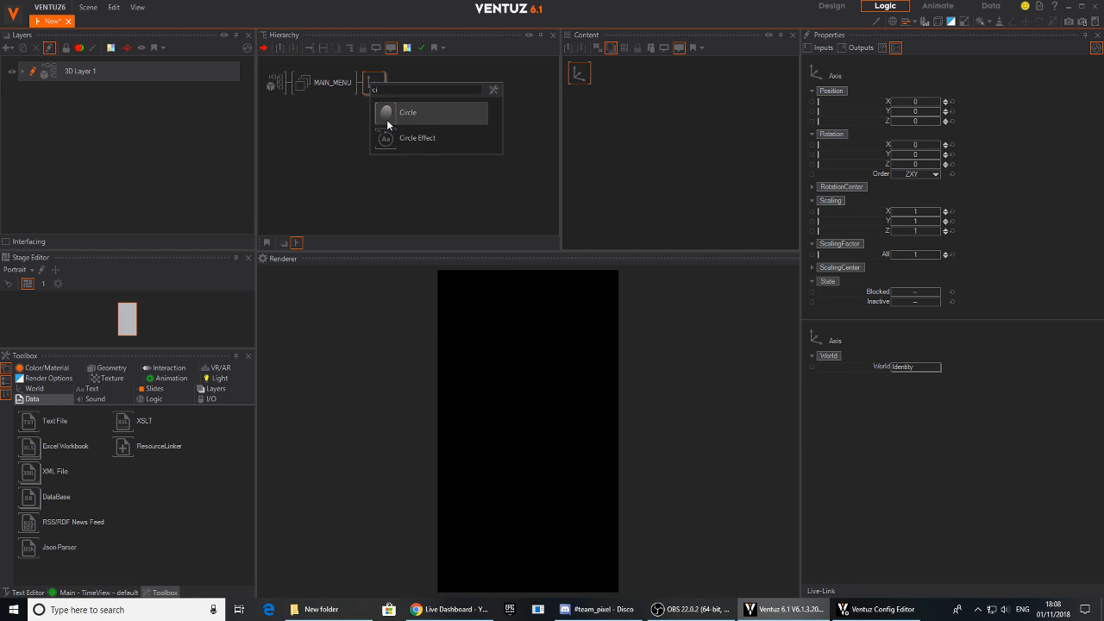
pyautogui.click(387, 120)
# - Raise the circle's Axis to a Y position of 9.23 and reset its X position to 0
pyautogui.click(382, 86)
pyautogui.click(376, 86)
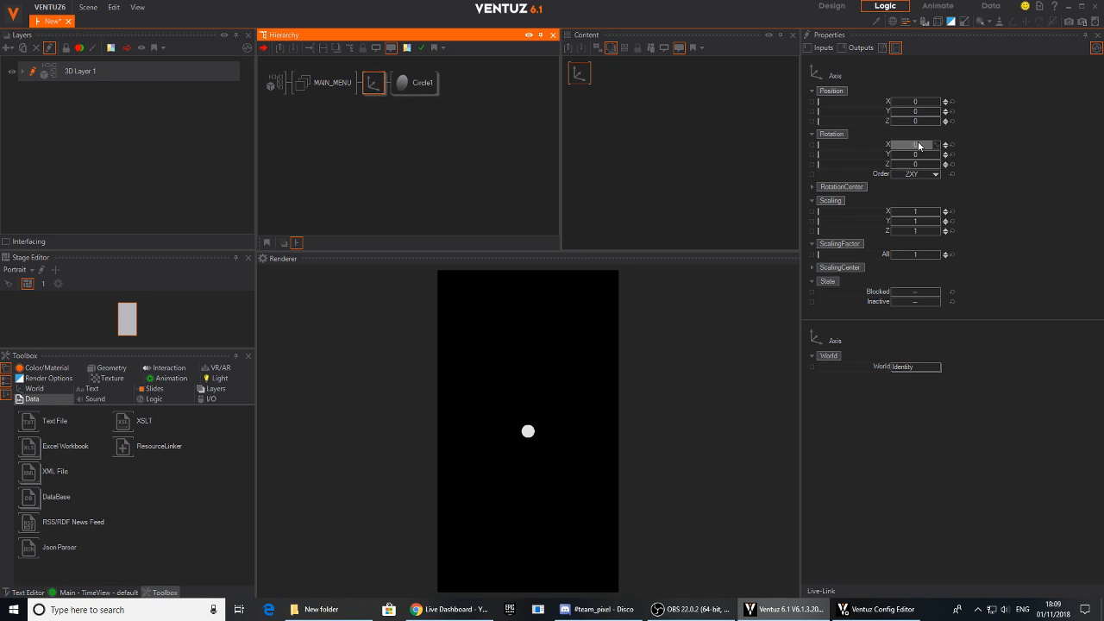
pyautogui.moveTo(921, 112)
pyautogui.mouseDown()
pyautogui.moveTo(937, 120)
pyautogui.moveTo(901, 103)
pyautogui.moveTo(918, 106)
pyautogui.mouseUp()
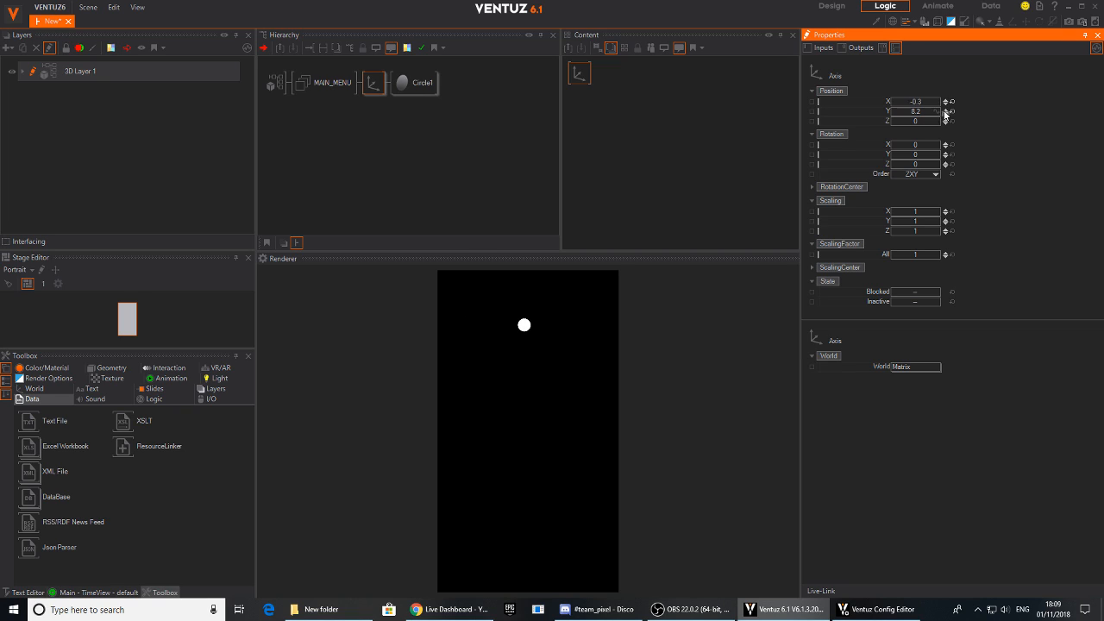
pyautogui.click(952, 103)
pyautogui.click(374, 86)
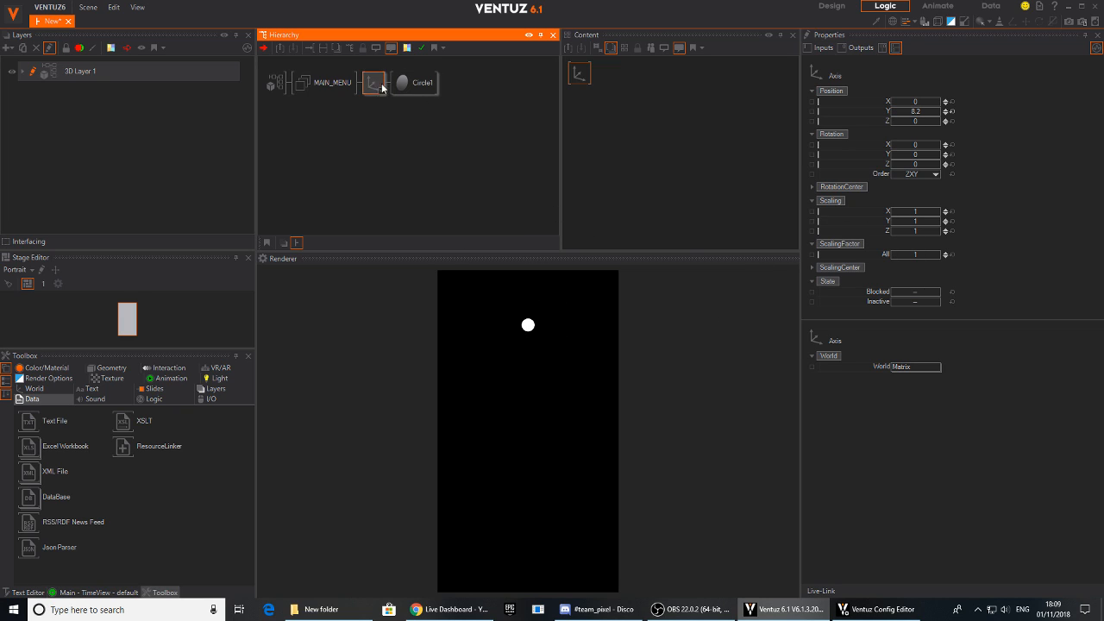
pyautogui.moveTo(913, 115); pyautogui.dragTo(941, 117)
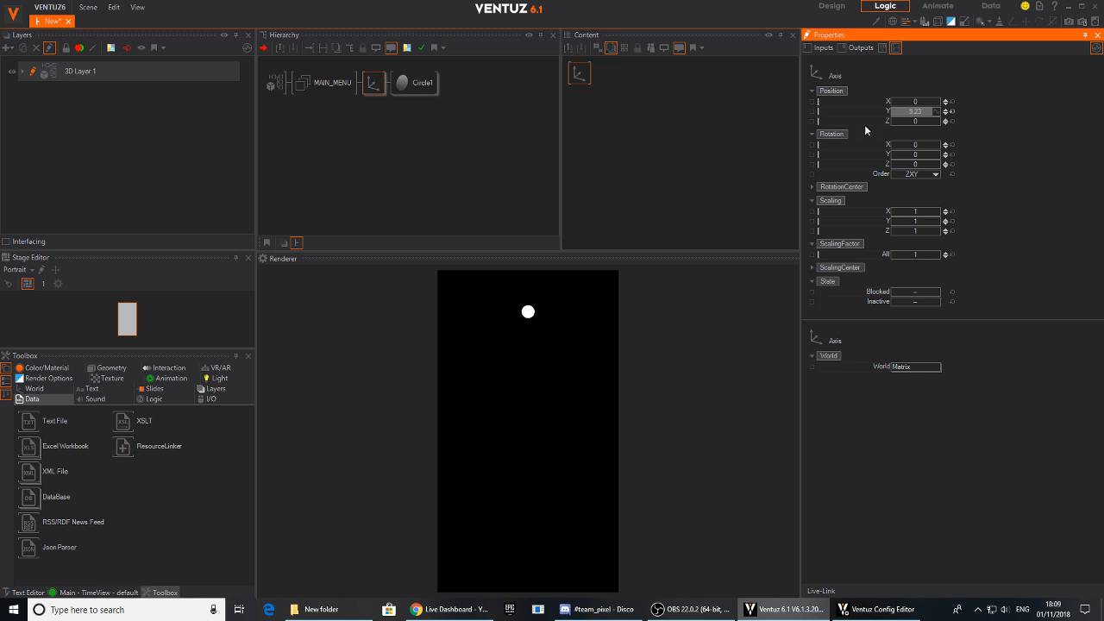
# - Duplicate the Axis with its Circle four times inside the MAIN_MENU group, making five branches
pyautogui.click(375, 85)
pyautogui.click(373, 104)
pyautogui.click(373, 87)
pyautogui.hotkey('ctrl', 'd')
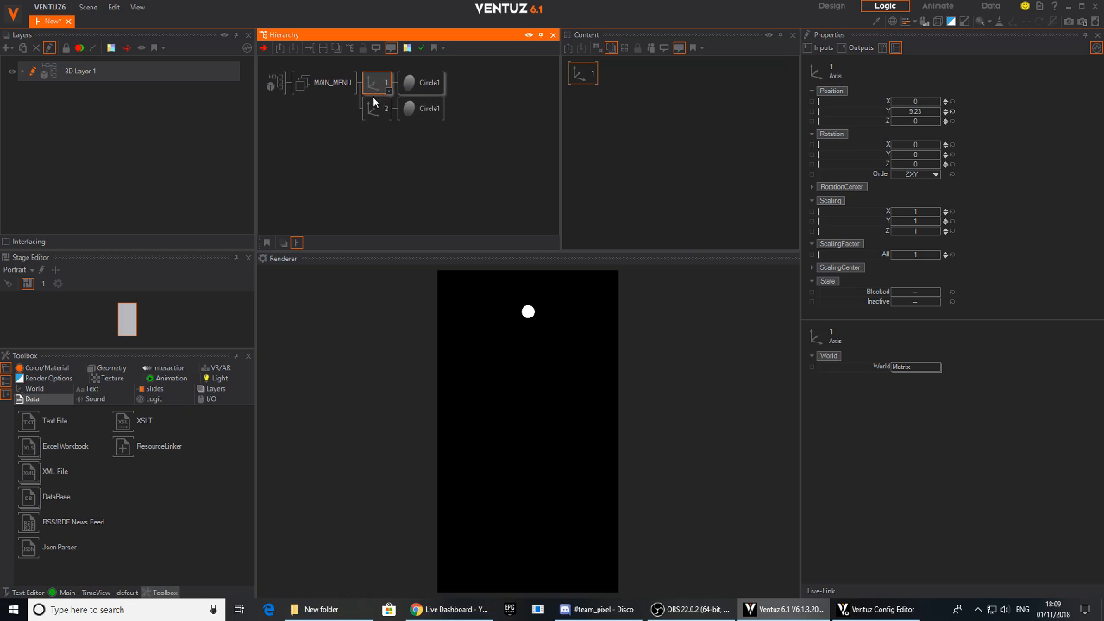
pyautogui.click(374, 110)
pyautogui.hotkey('ctrl', 'd')
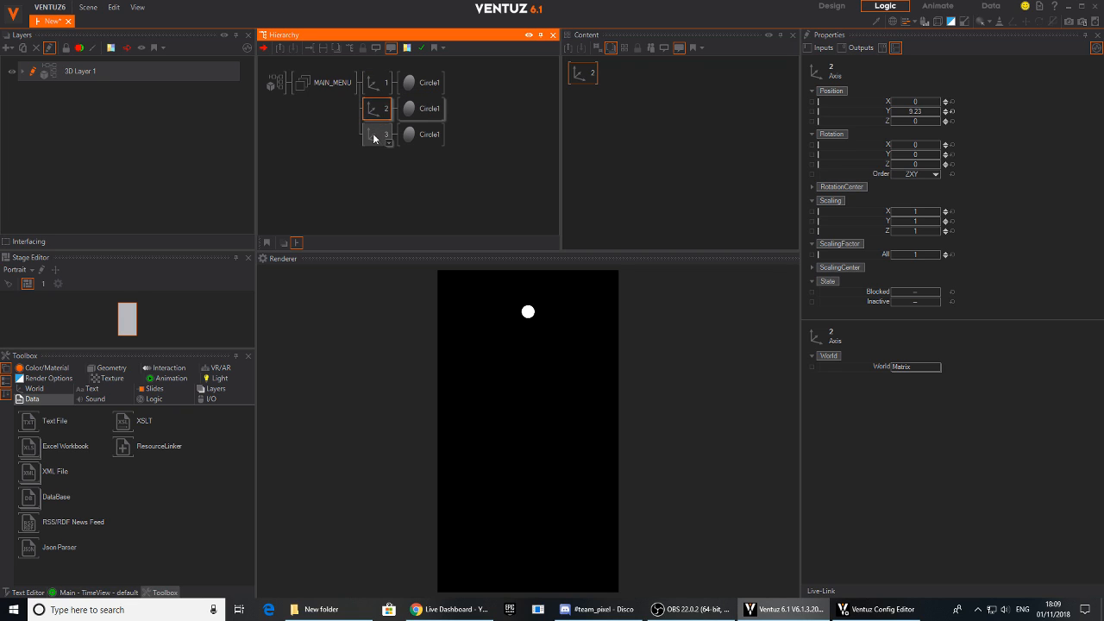
pyautogui.hotkey('ctrl', 'd')
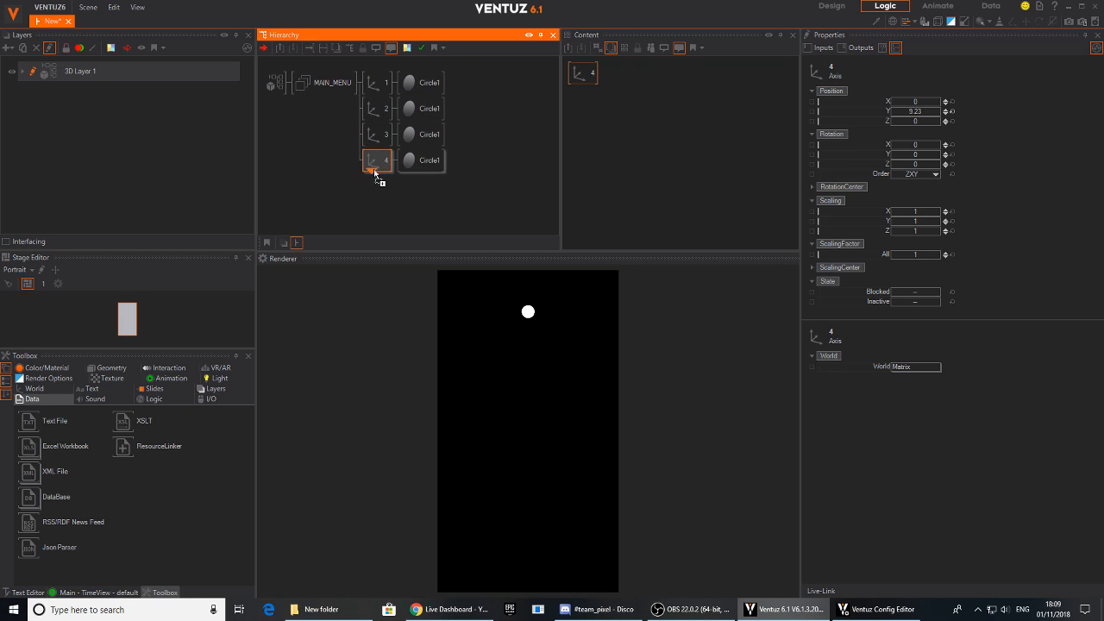
pyautogui.hotkey('ctrl', 'd')
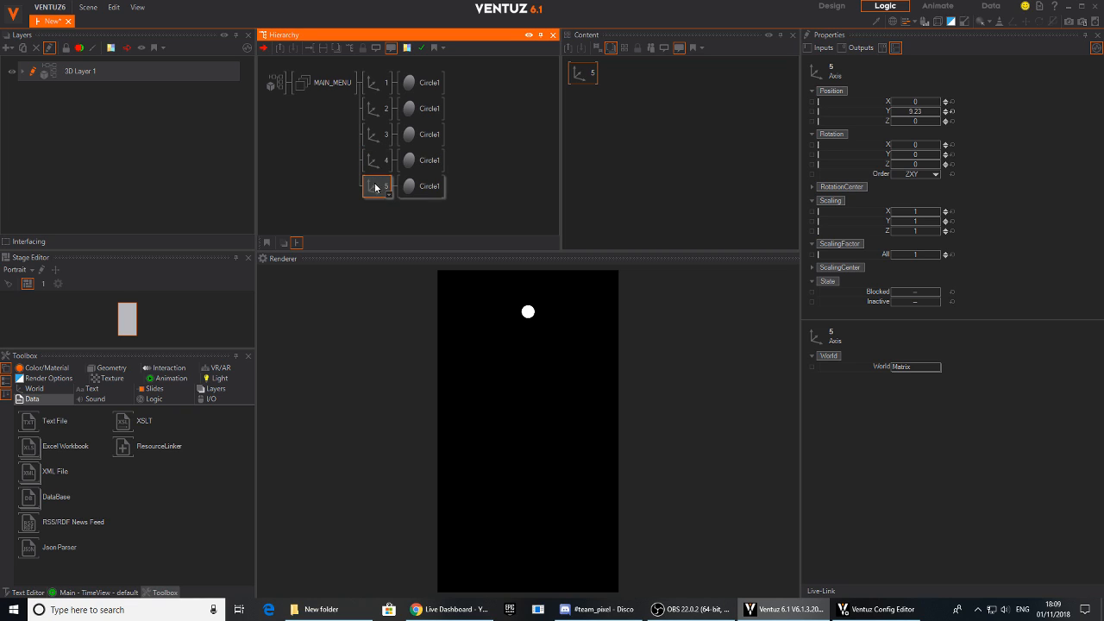
# - Set the Y position of axes 2 to 5 together to 3
pyautogui.click(377, 111)
pyautogui.keyDown('ctrl'); pyautogui.click(378, 135); pyautogui.keyUp('ctrl')
pyautogui.keyDown('ctrl'); pyautogui.click(378, 160); pyautogui.keyUp('ctrl')
pyautogui.keyDown('ctrl'); pyautogui.click(378, 185); pyautogui.keyUp('ctrl')
pyautogui.moveTo(917, 111)
pyautogui.mouseDown()
pyautogui.moveTo(892, 112)
pyautogui.moveTo(916, 122)
pyautogui.mouseUp()
pyautogui.click(921, 115)
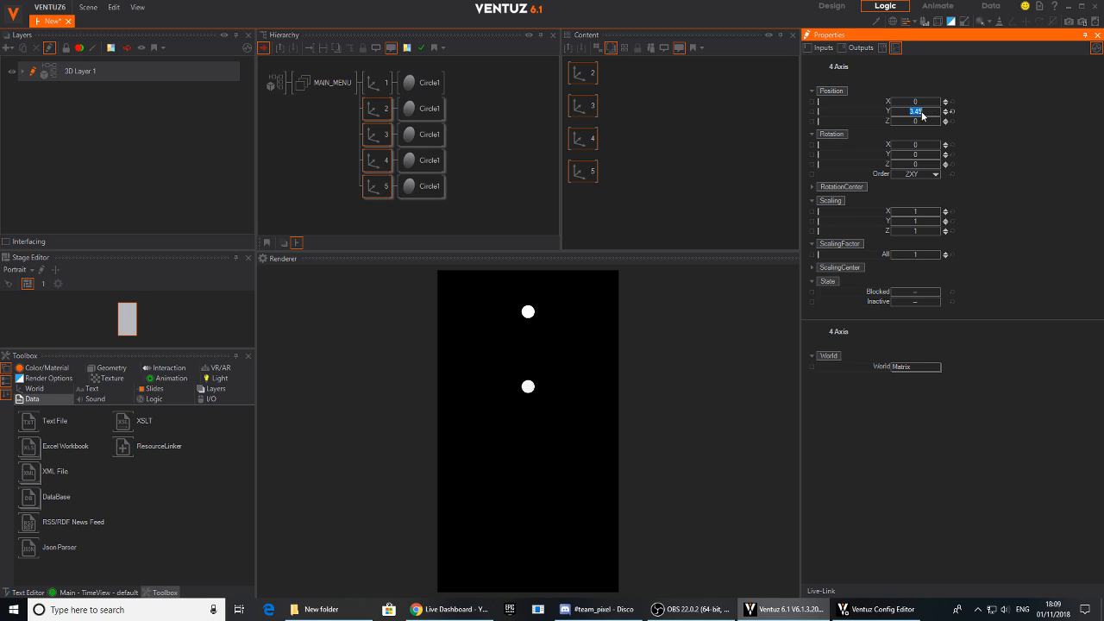
pyautogui.press('Return')
# - Set the Y position of axes 3 to 5 together to 6
pyautogui.keyDown('ctrl'); pyautogui.click(374, 111); pyautogui.keyUp('ctrl')
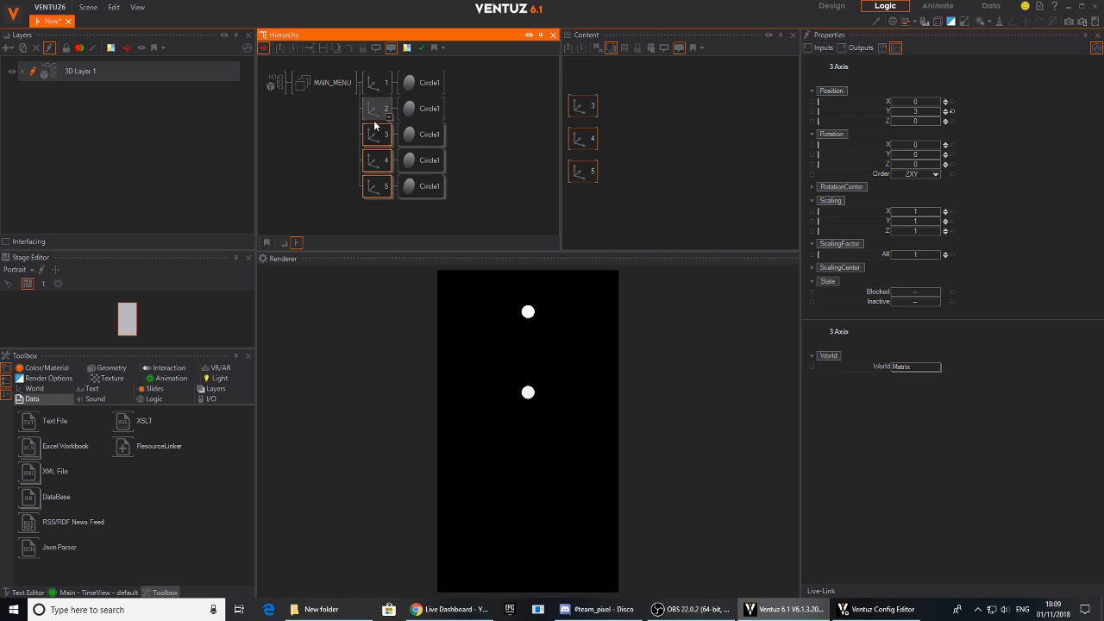
pyautogui.click(922, 113)
pyautogui.write('6')
pyautogui.press('Return')
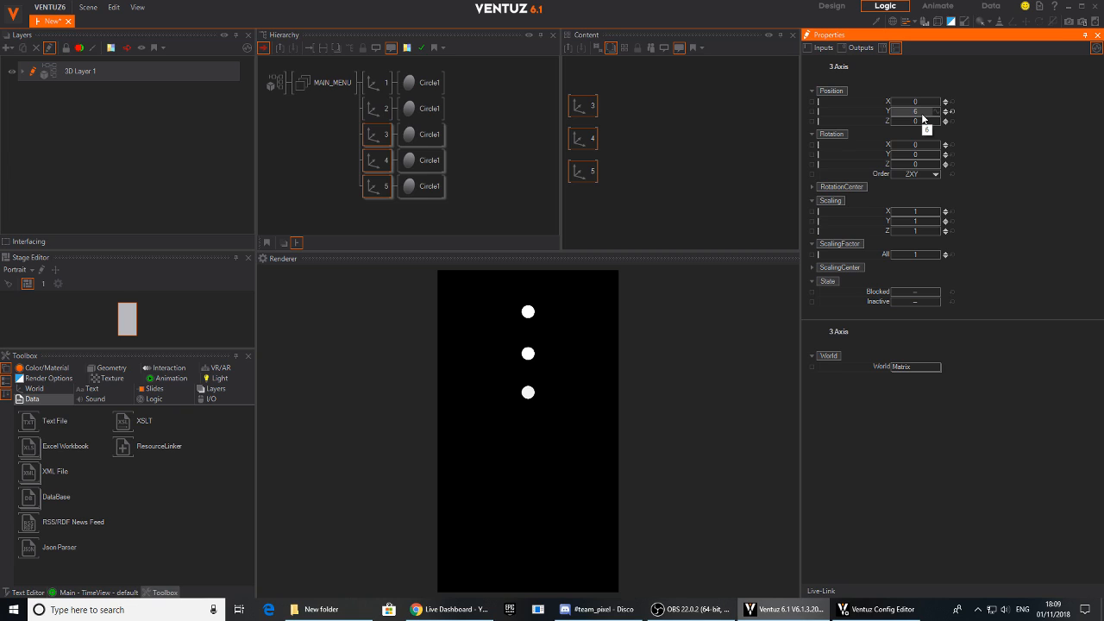
# - Set the Y position of axes 4 and 5 together to 9
pyautogui.keyDown('ctrl'); pyautogui.click(377, 159); pyautogui.keyUp('ctrl')
pyautogui.keyDown('ctrl'); pyautogui.click(377, 160); pyautogui.keyUp('ctrl')
pyautogui.keyDown('ctrl'); pyautogui.click(377, 134); pyautogui.keyUp('ctrl')
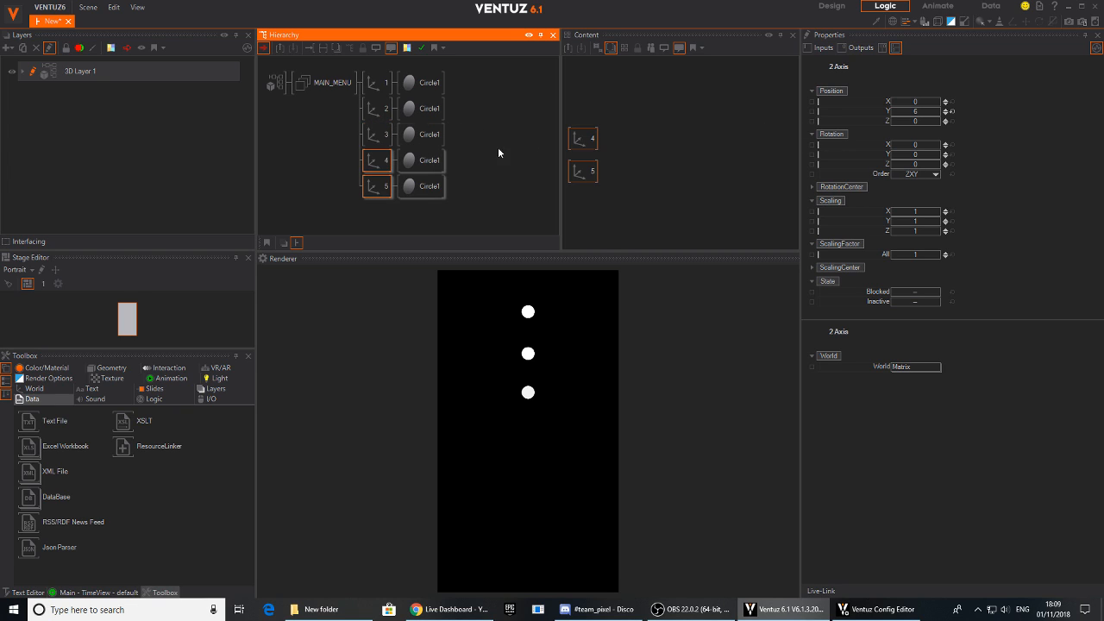
pyautogui.click(921, 111)
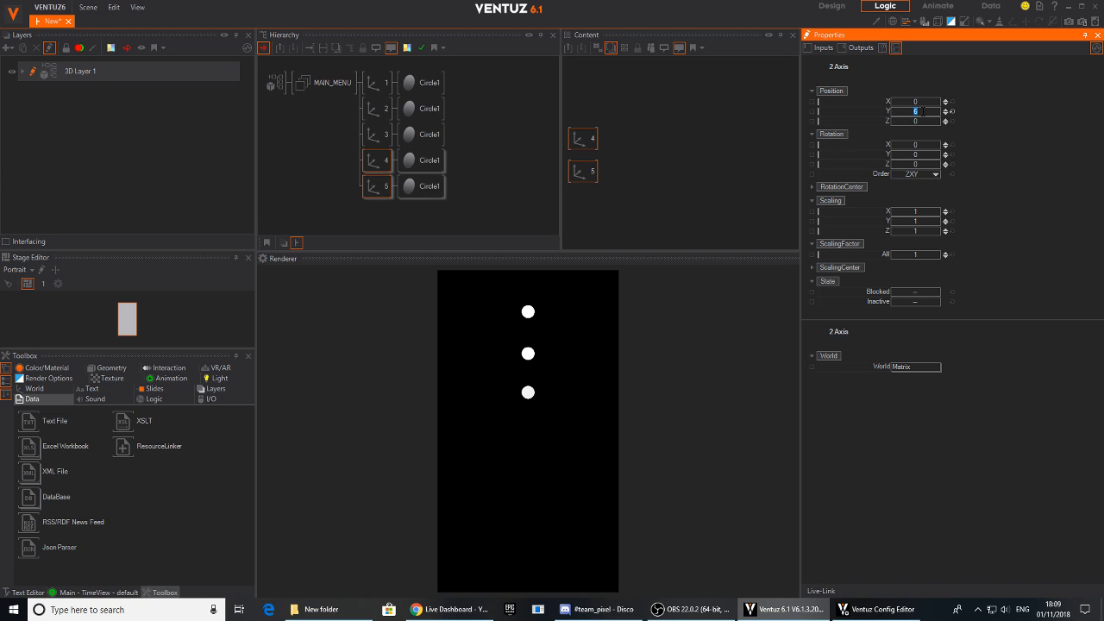
pyautogui.write('9')
pyautogui.press('Return')
pyautogui.moveTo(923, 114)
pyautogui.mouseDown()
pyautogui.moveTo(899, 114)
pyautogui.moveTo(911, 114)
pyautogui.mouseUp()
pyautogui.click(378, 134)
# - Set the Y position of all five axes together to 12
pyautogui.click(385, 81)
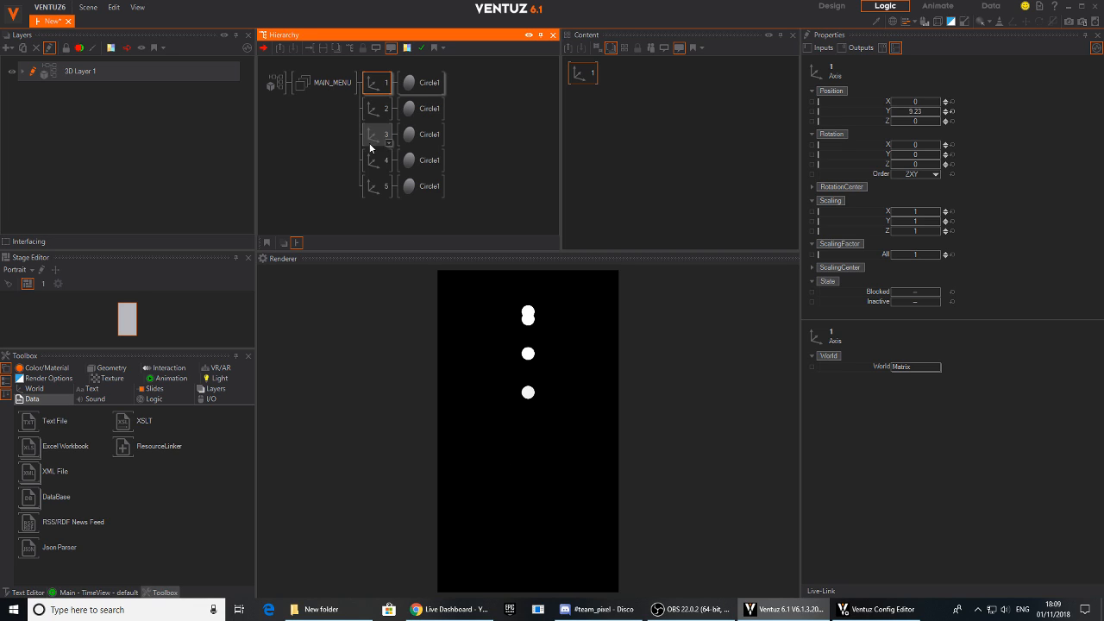
pyautogui.keyDown('ctrl'); pyautogui.click(380, 107); pyautogui.keyUp('ctrl')
pyautogui.keyDown('ctrl'); pyautogui.click(377, 133); pyautogui.keyUp('ctrl')
pyautogui.keyDown('ctrl'); pyautogui.click(376, 159); pyautogui.keyUp('ctrl')
pyautogui.keyDown('ctrl'); pyautogui.click(377, 186); pyautogui.keyUp('ctrl')
pyautogui.click(920, 112)
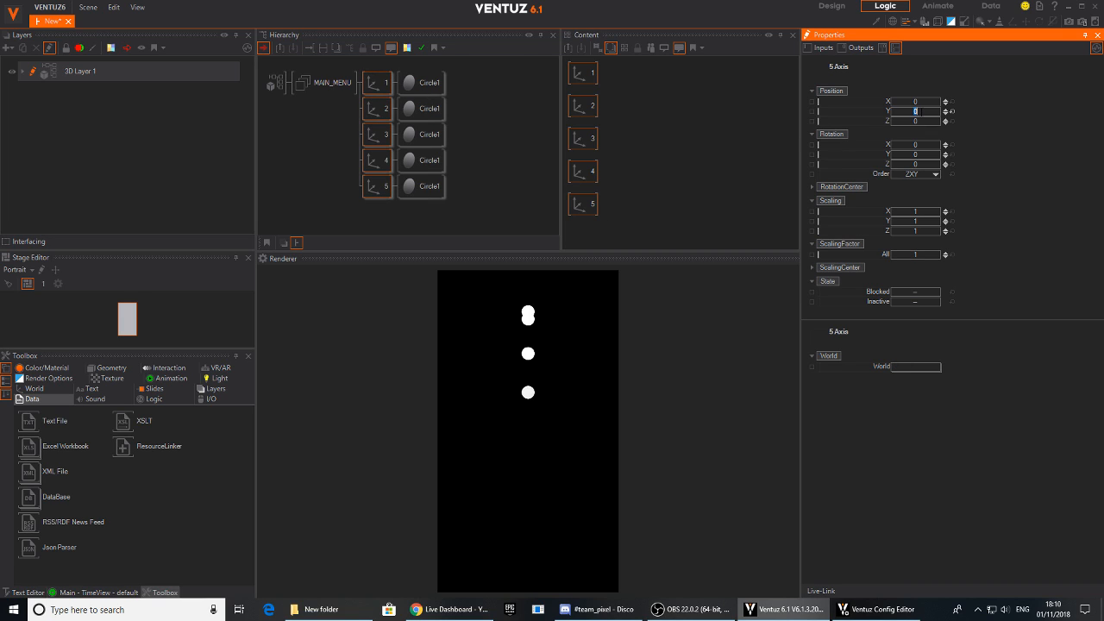
pyautogui.write('12')
pyautogui.press('Return')
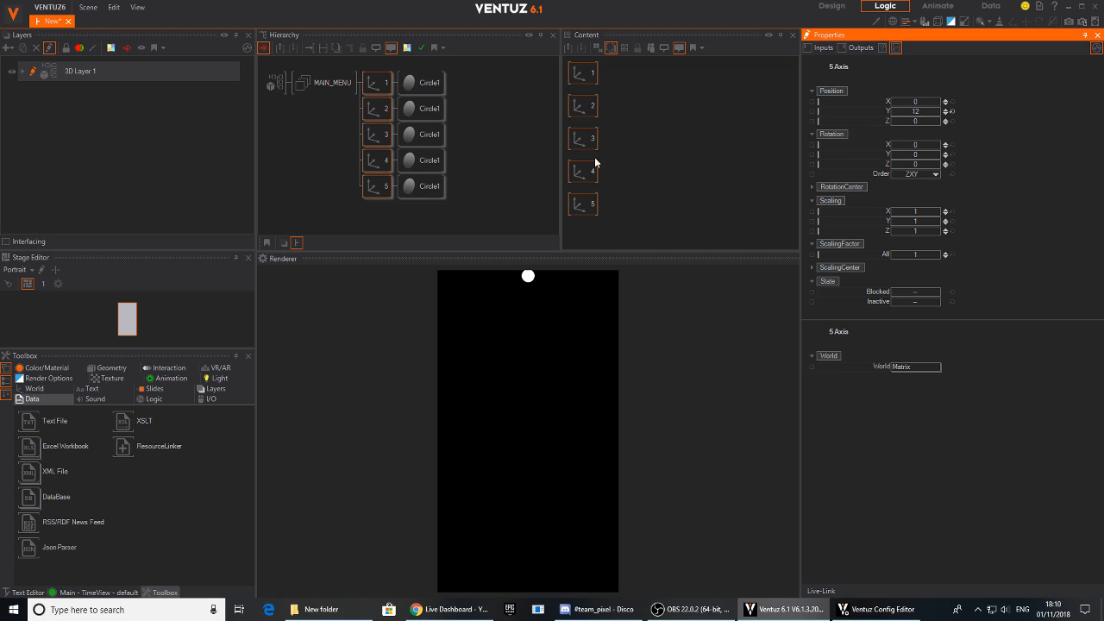
# - Set the Y position of axes 2 to 5 to 9, and of axes 3 to 5 to 6
pyautogui.keyDown('ctrl'); pyautogui.click(376, 84); pyautogui.keyUp('ctrl')
pyautogui.click(915, 111)
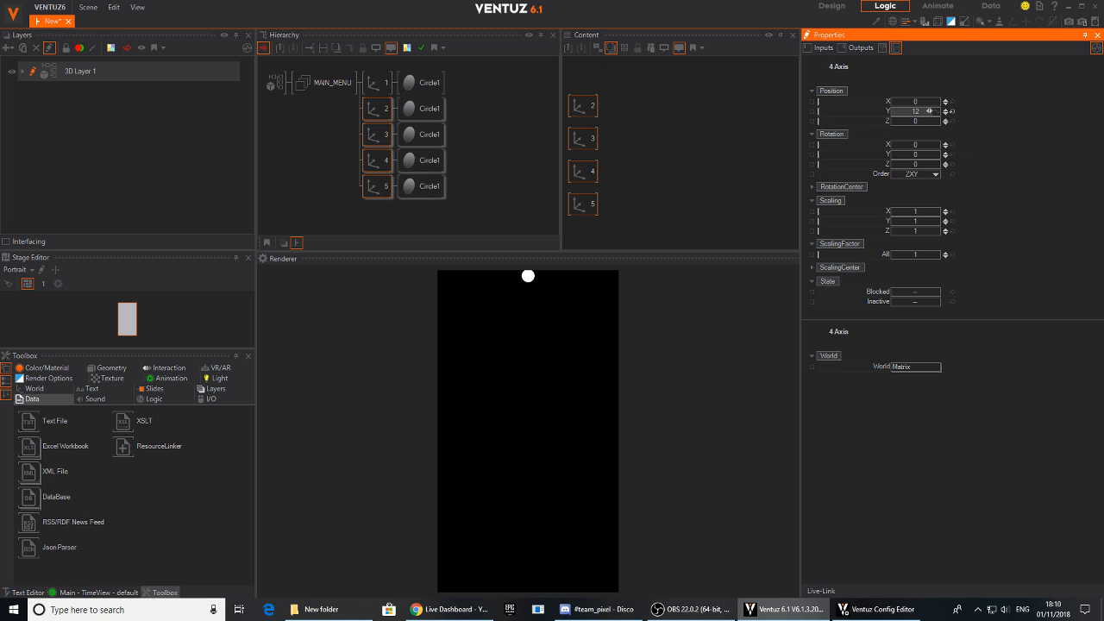
pyautogui.write('9')
pyautogui.press('Return')
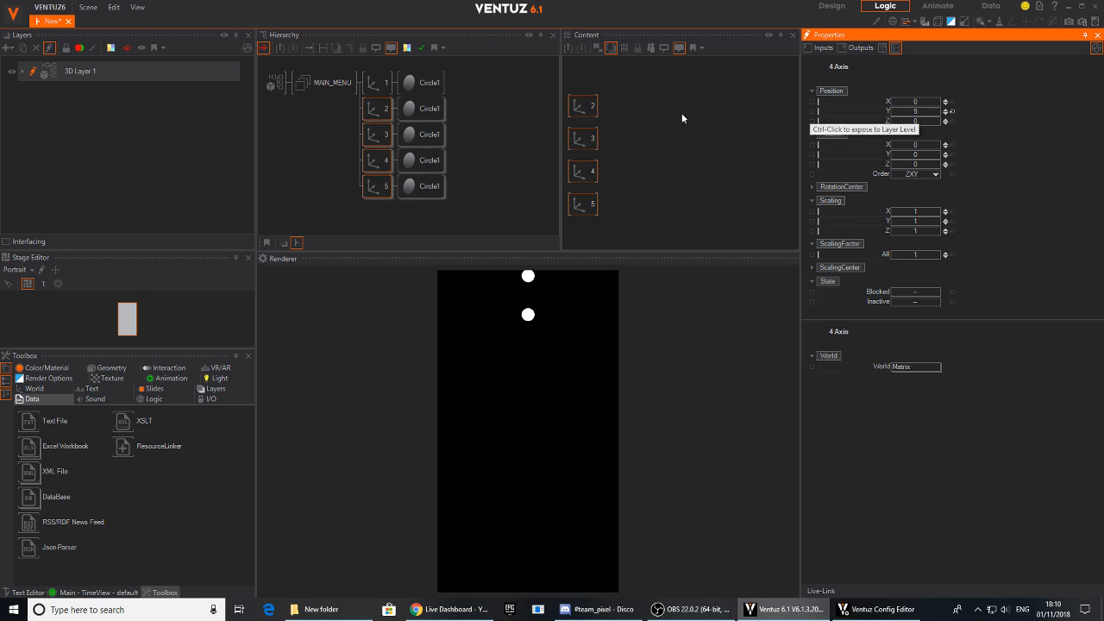
pyautogui.keyDown('ctrl'); pyautogui.click(377, 109); pyautogui.keyUp('ctrl')
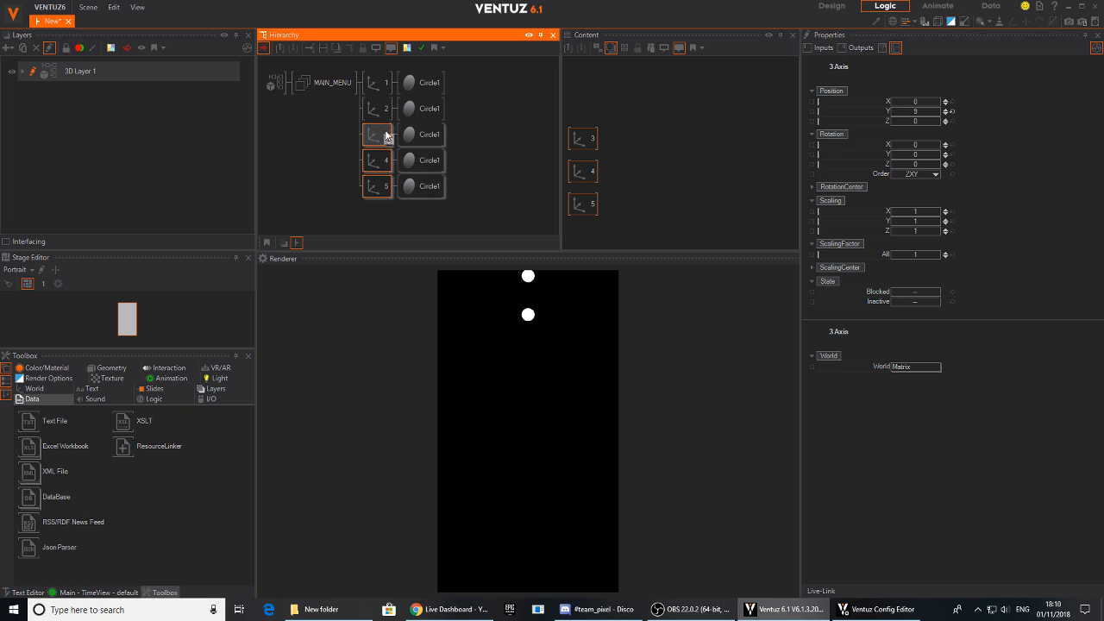
pyautogui.click(930, 113)
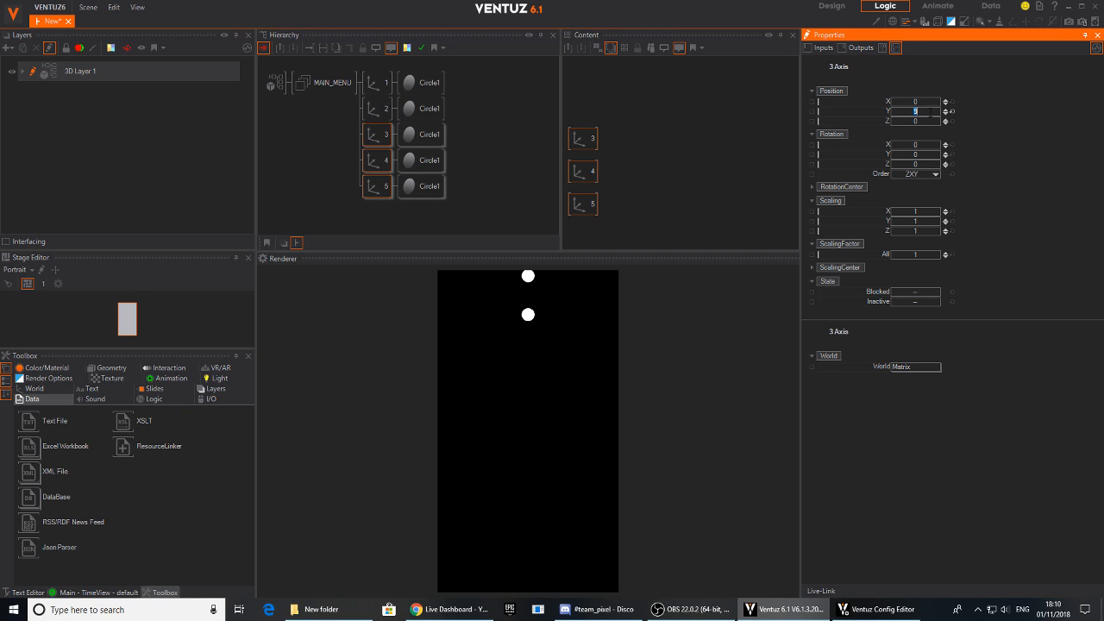
pyautogui.press('Return')
pyautogui.keyDown('ctrl'); pyautogui.click(380, 136); pyautogui.keyUp('ctrl')
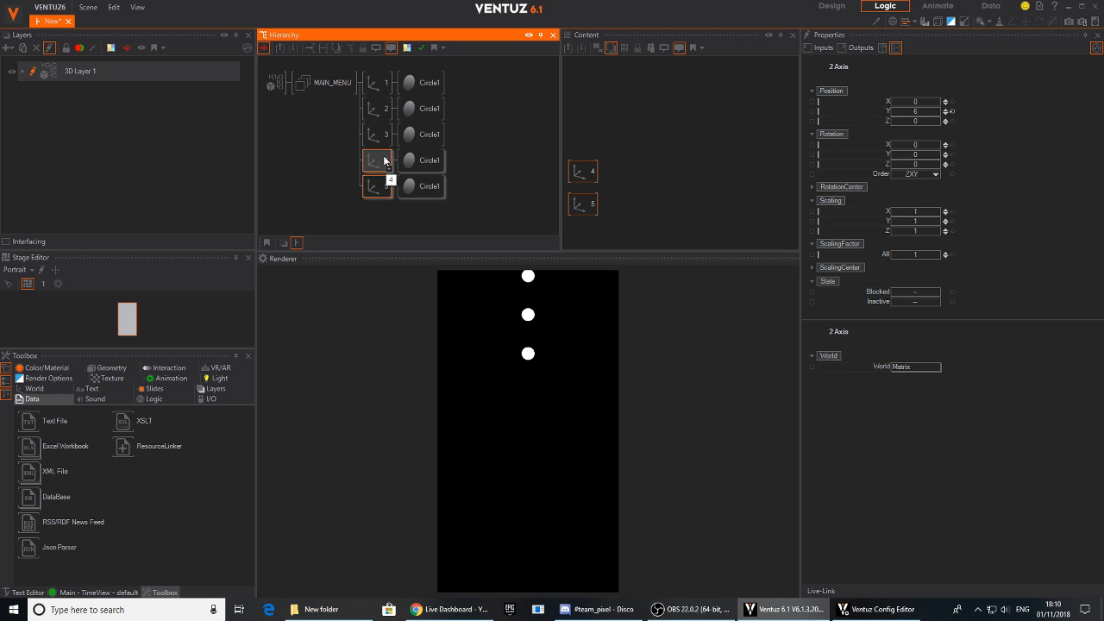
# - Set the Y position of axis 1 to 15 and of axis 2 to 12
pyautogui.click(380, 90)
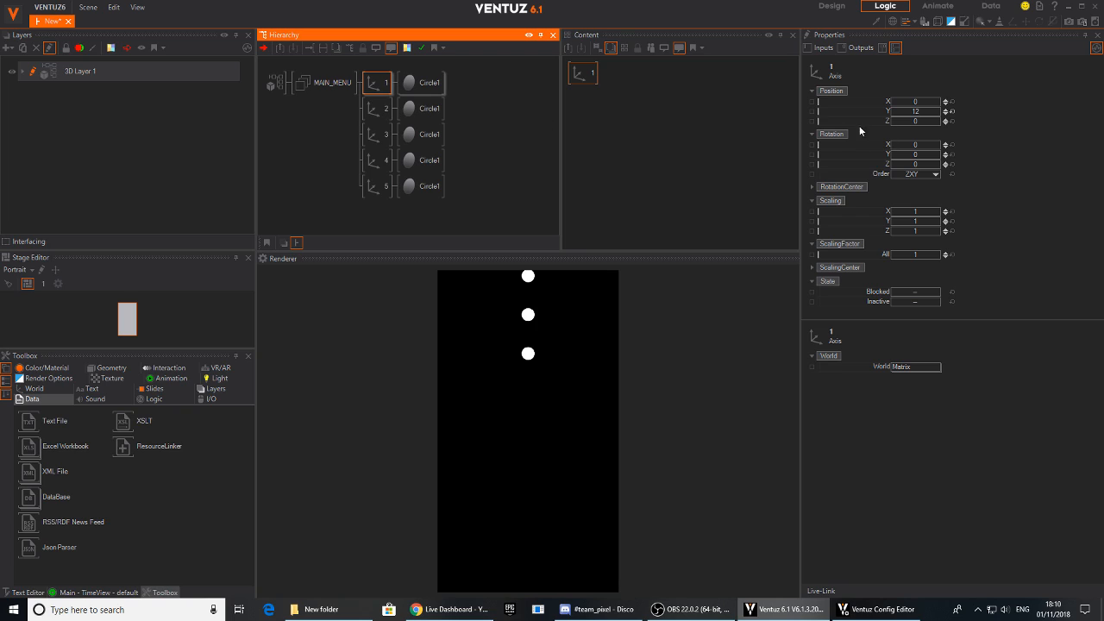
pyautogui.click(915, 111)
pyautogui.write('15')
pyautogui.press('Return')
pyautogui.click(376, 109)
pyautogui.click(916, 112)
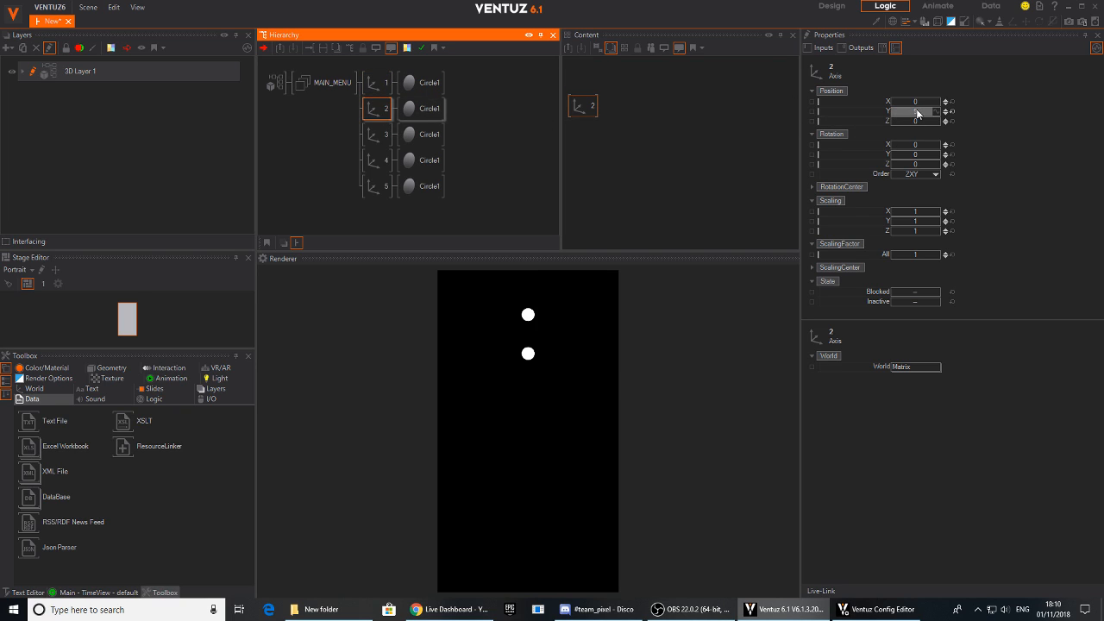
pyautogui.write('12')
pyautogui.press('Return')
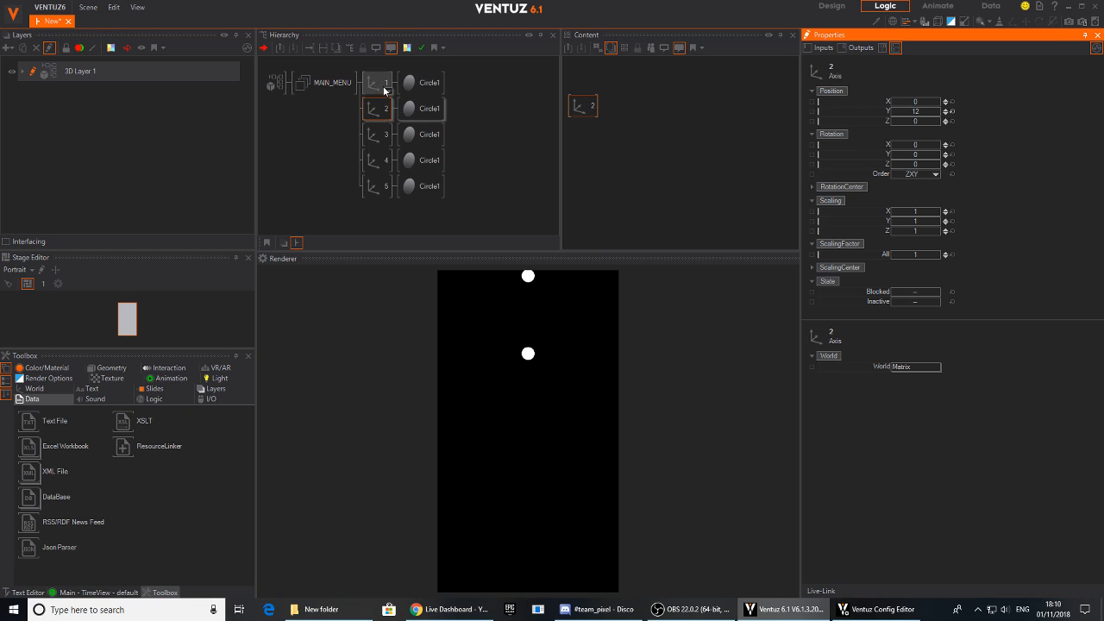
# - Set the Y position of axis 5 to 15 and of axis 4 to 12
pyautogui.click(377, 186)
pyautogui.click(916, 111)
pyautogui.click(916, 111)
pyautogui.write('15')
pyautogui.press('Return')
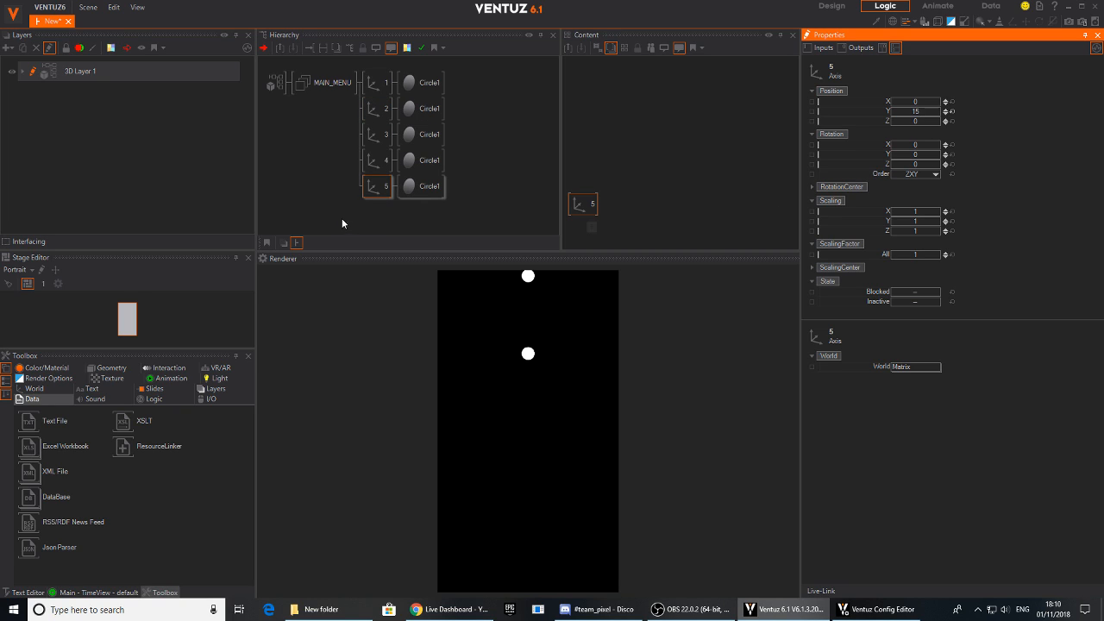
pyautogui.click(377, 159)
pyautogui.click(929, 113)
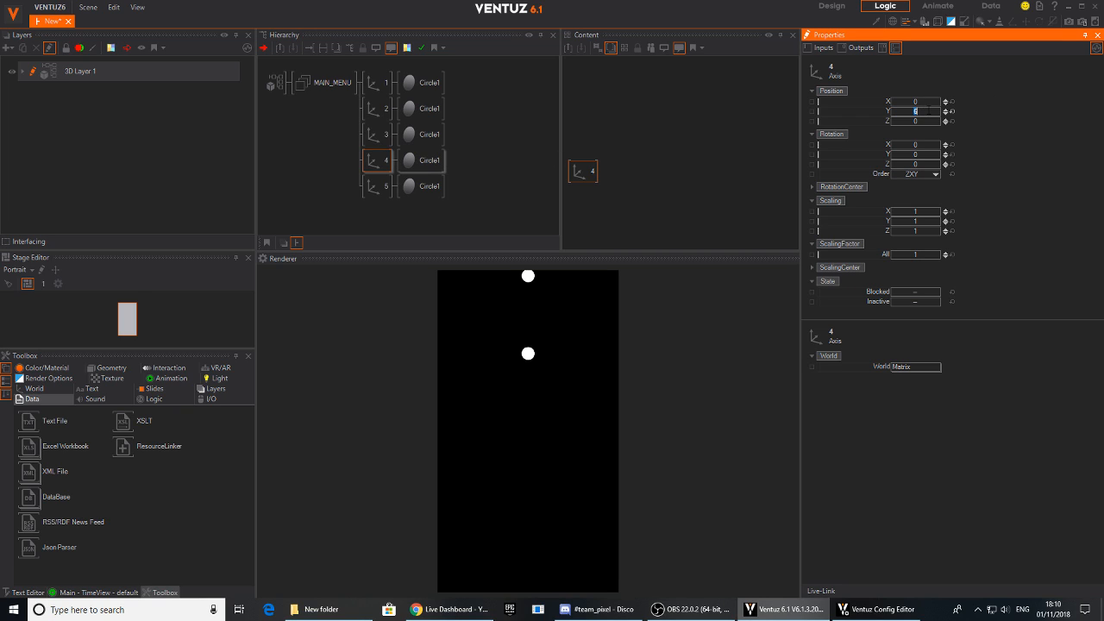
pyautogui.press('Return')
# - Set the Y position of axis 3 to 9 and of axis 2 to 6
pyautogui.click(377, 134)
pyautogui.click(917, 112)
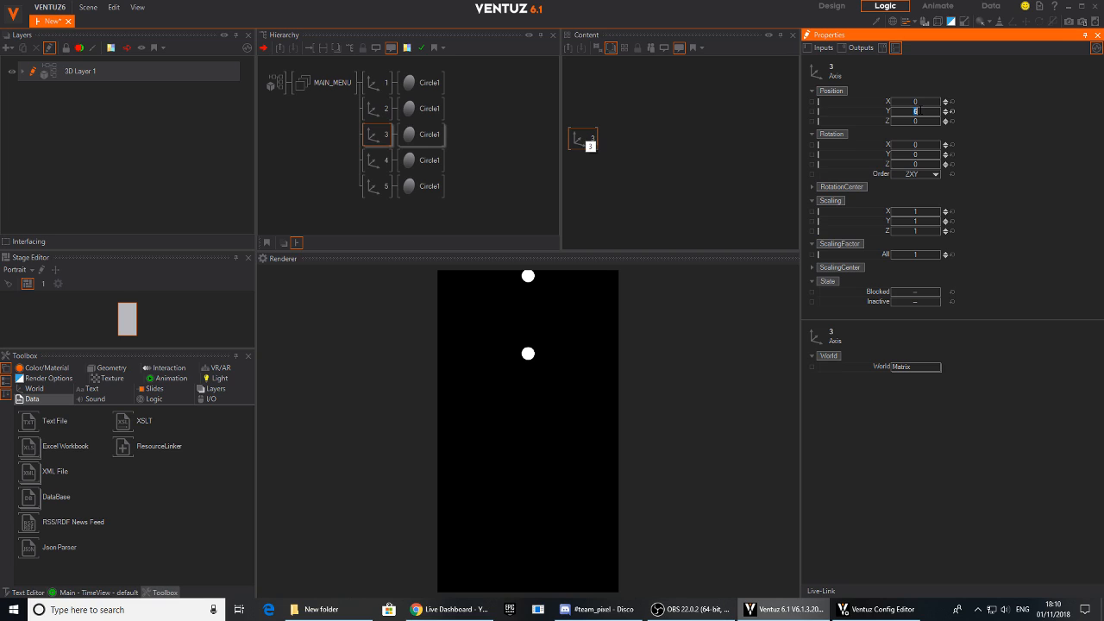
pyautogui.write('12')
pyautogui.press('Return')
pyautogui.click(377, 108)
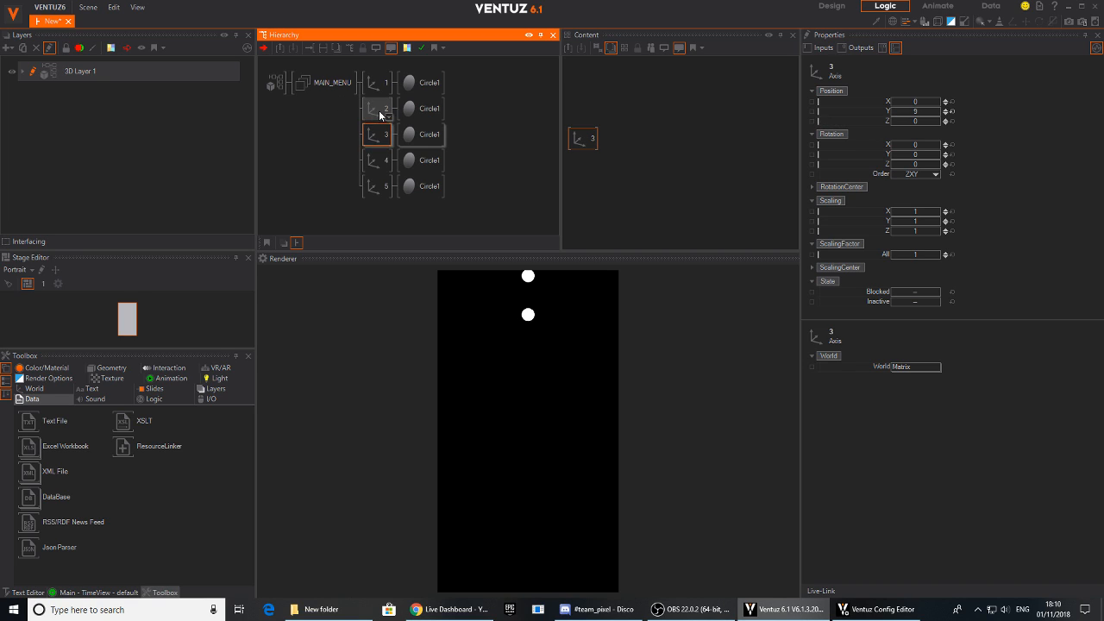
pyautogui.click(931, 112)
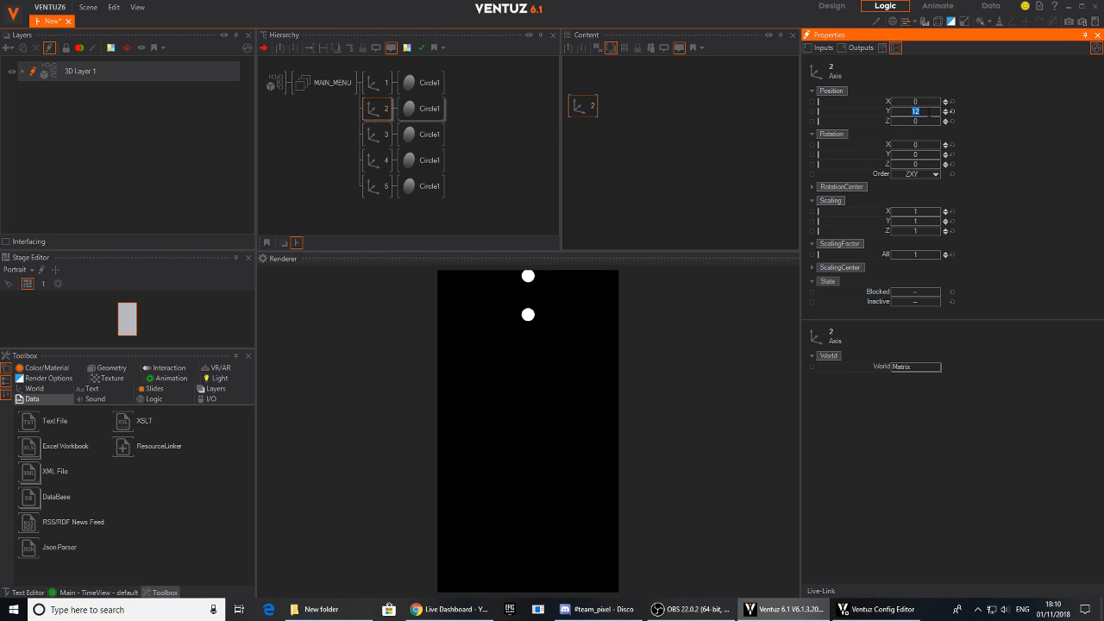
pyautogui.write('6')
pyautogui.press('Return')
# - Set the Y position of axis 1 to 3
pyautogui.click(377, 82)
pyautogui.click(919, 112)
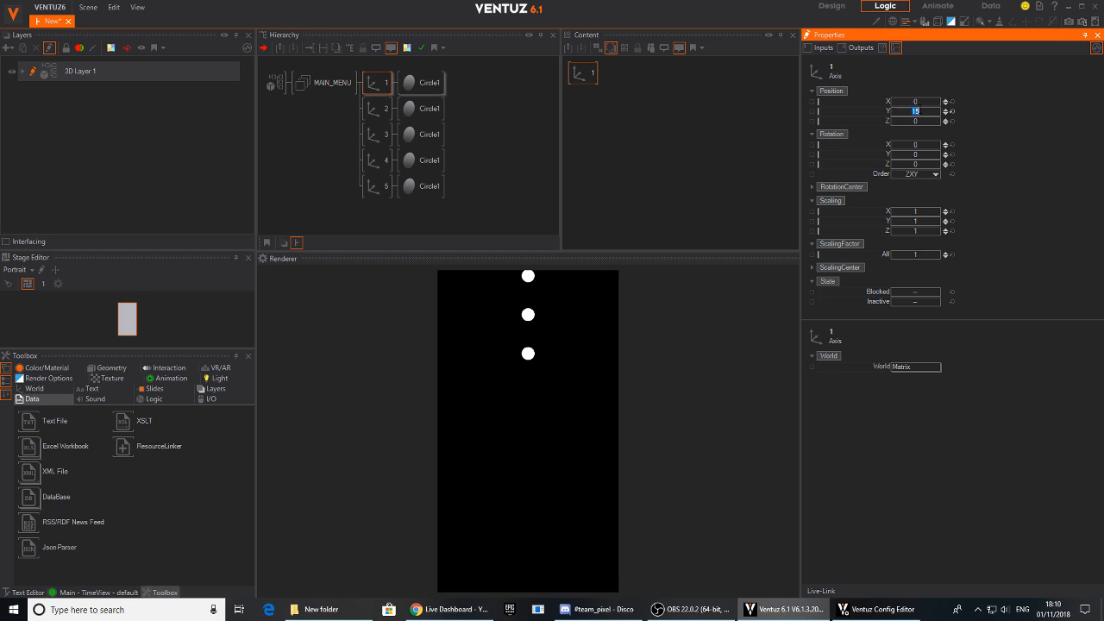
pyautogui.write('3')
pyautogui.press('Return')
# - Insert a parent Axis node between the MAIN_MENU group and its five axes in the hierarchy
pyautogui.click(333, 129)
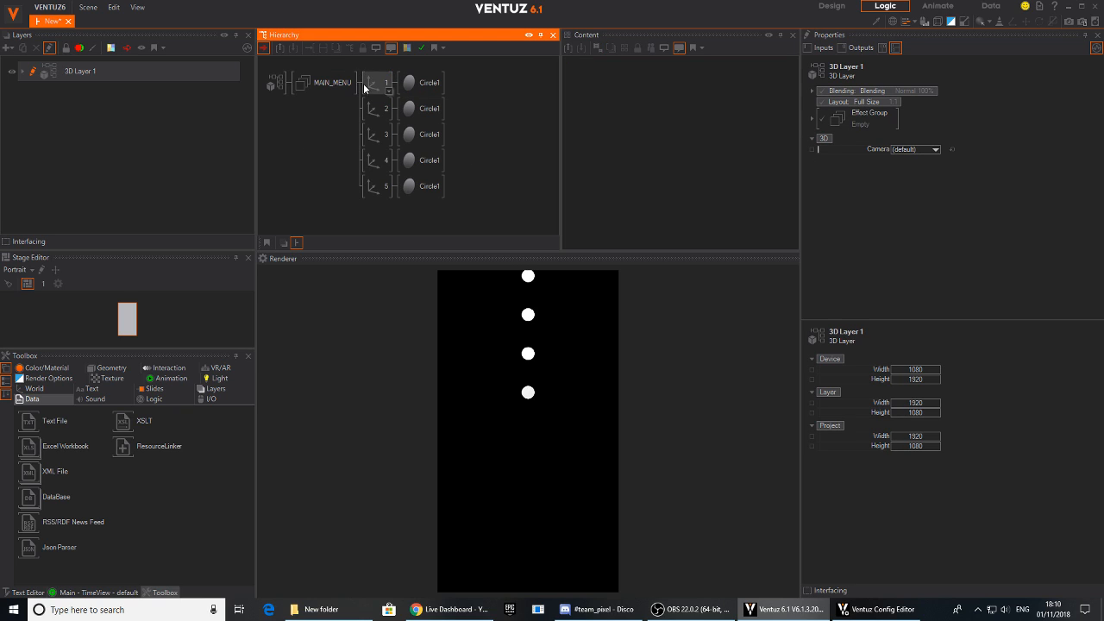
pyautogui.press('Tab')
pyautogui.write('ax')
pyautogui.moveTo(379, 130); pyautogui.dragTo(370, 85)
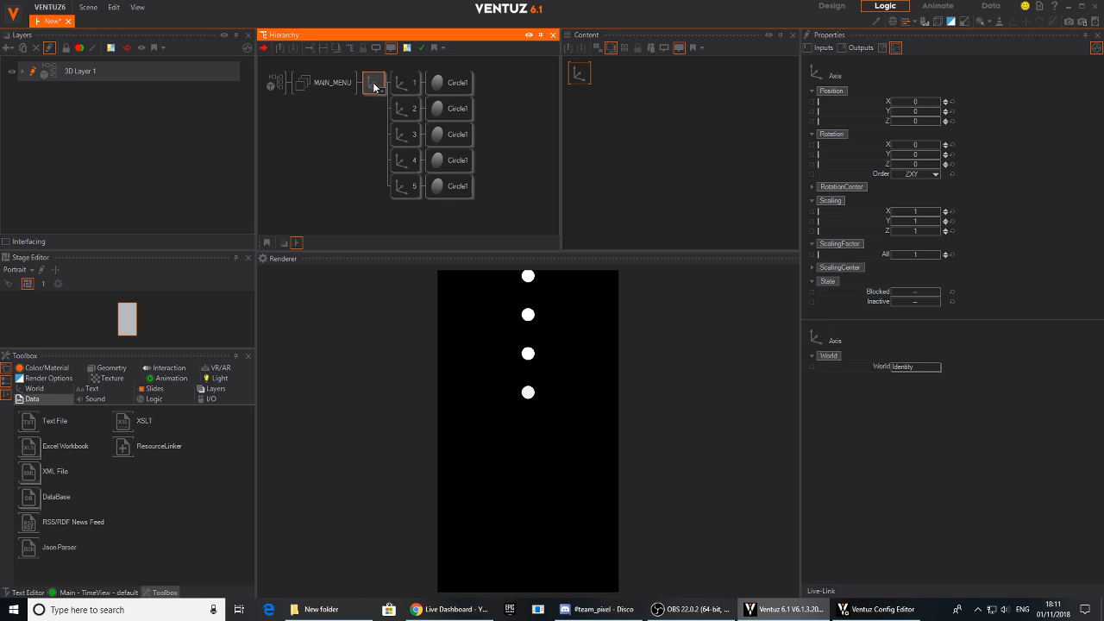
# - Lower the parent axis of the five circles to a Y position of -7.92
pyautogui.moveTo(896, 112); pyautogui.dragTo(901, 130)
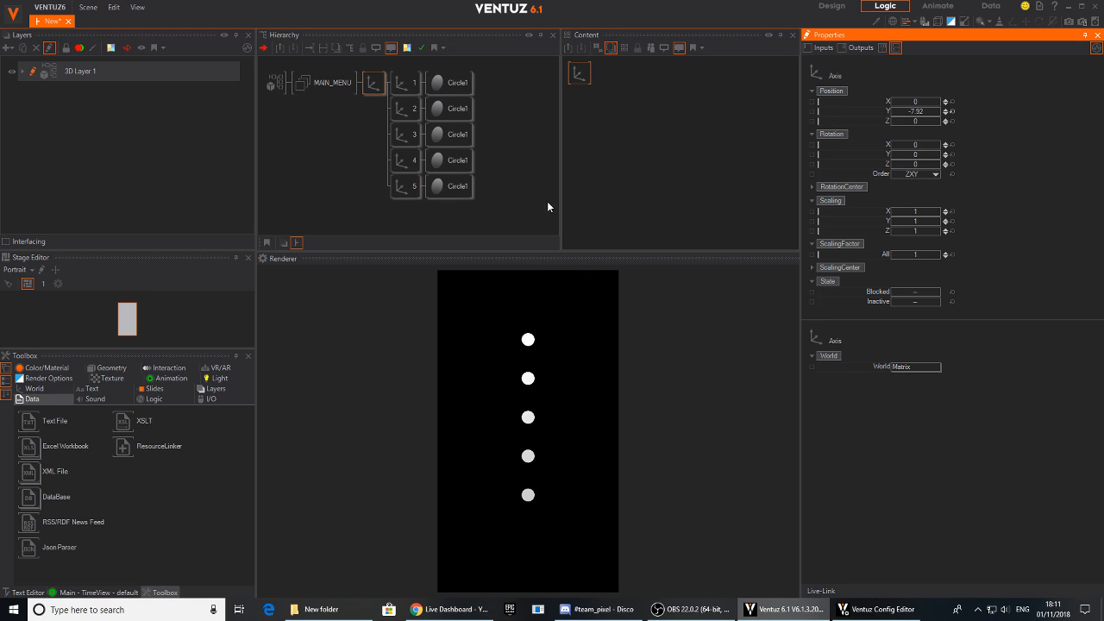
pyautogui.click(396, 86)
pyautogui.keyDown('ctrl'); pyautogui.click(402, 110); pyautogui.keyUp('ctrl')
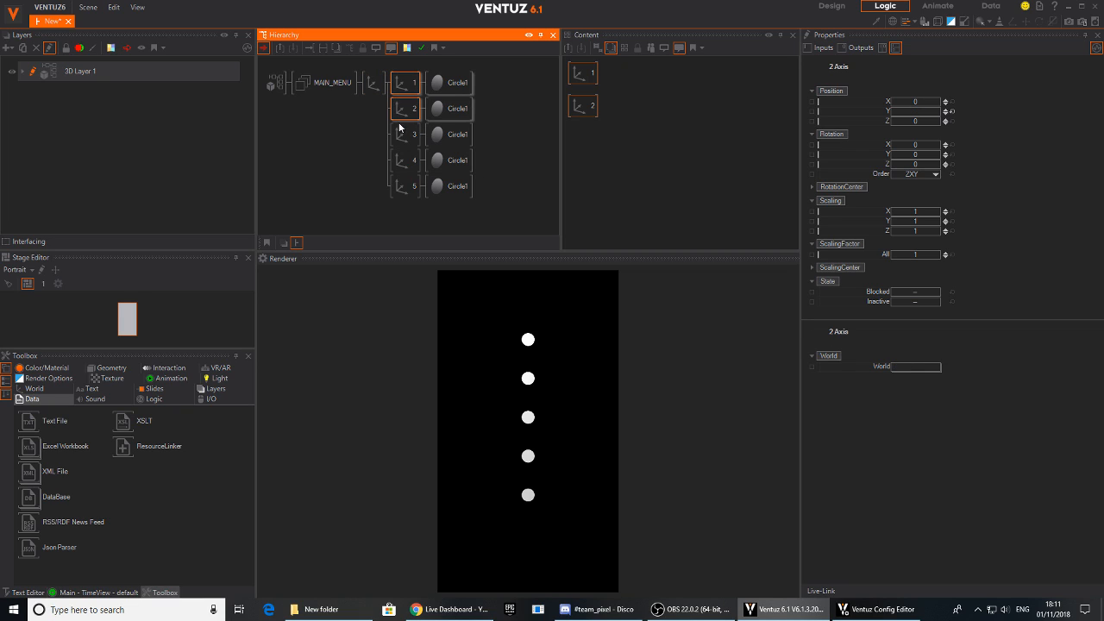
pyautogui.keyDown('ctrl'); pyautogui.click(403, 136); pyautogui.keyUp('ctrl')
pyautogui.keyDown('ctrl'); pyautogui.click(400, 162); pyautogui.keyUp('ctrl')
pyautogui.keyDown('ctrl'); pyautogui.click(404, 186); pyautogui.keyUp('ctrl')
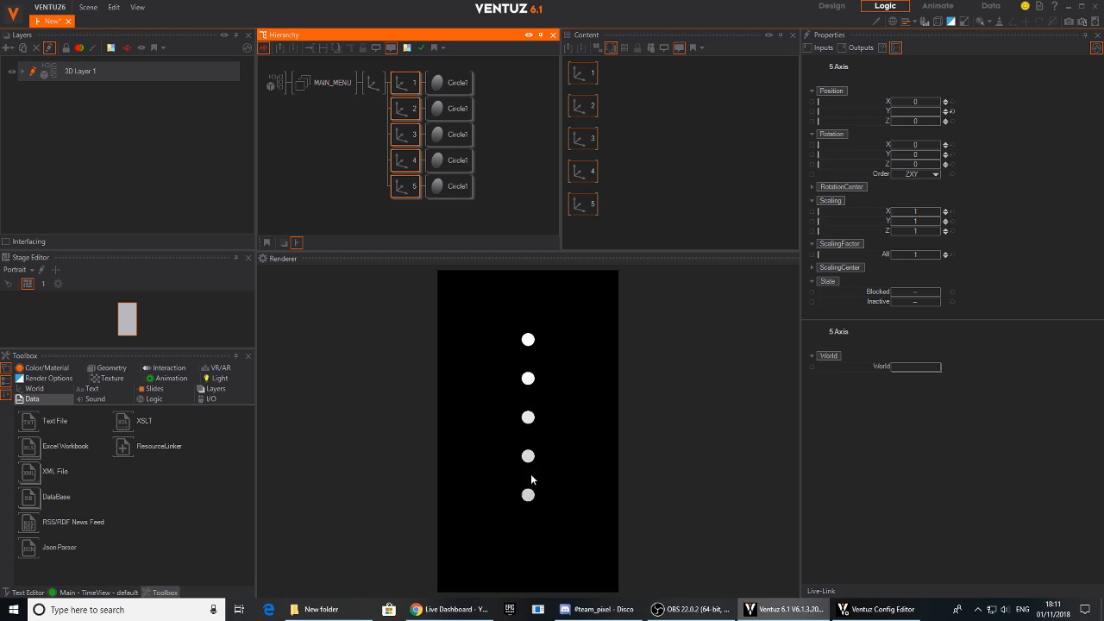
pyautogui.click(352, 151)
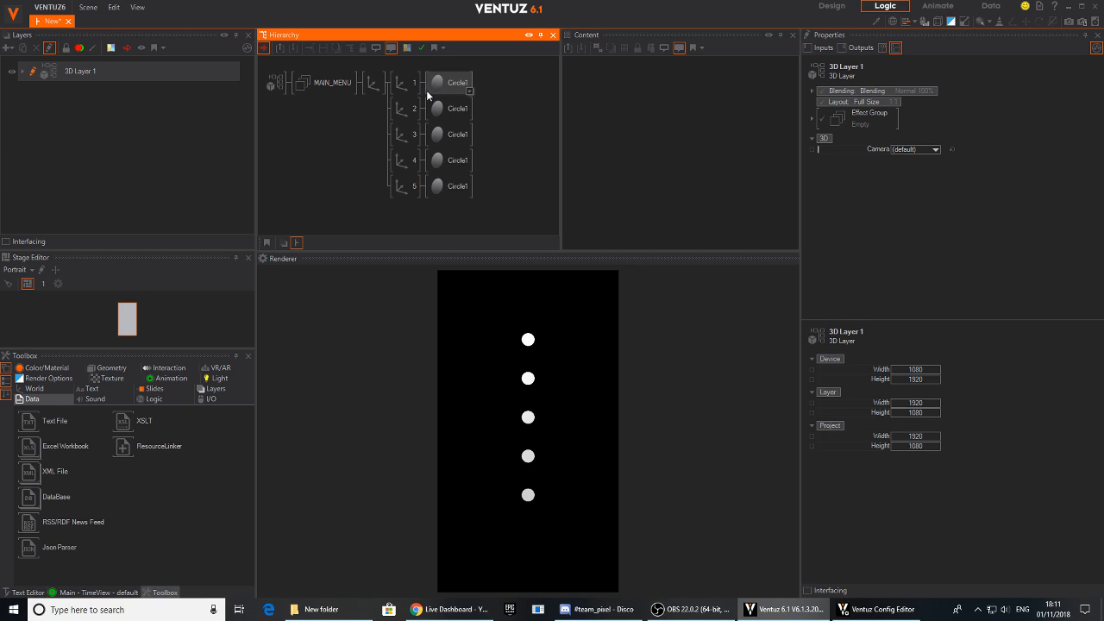
# - Reset the Y position of axis 1 and lower axis 2, leaving a wider gap between the two lowest circles
pyautogui.click(404, 84)
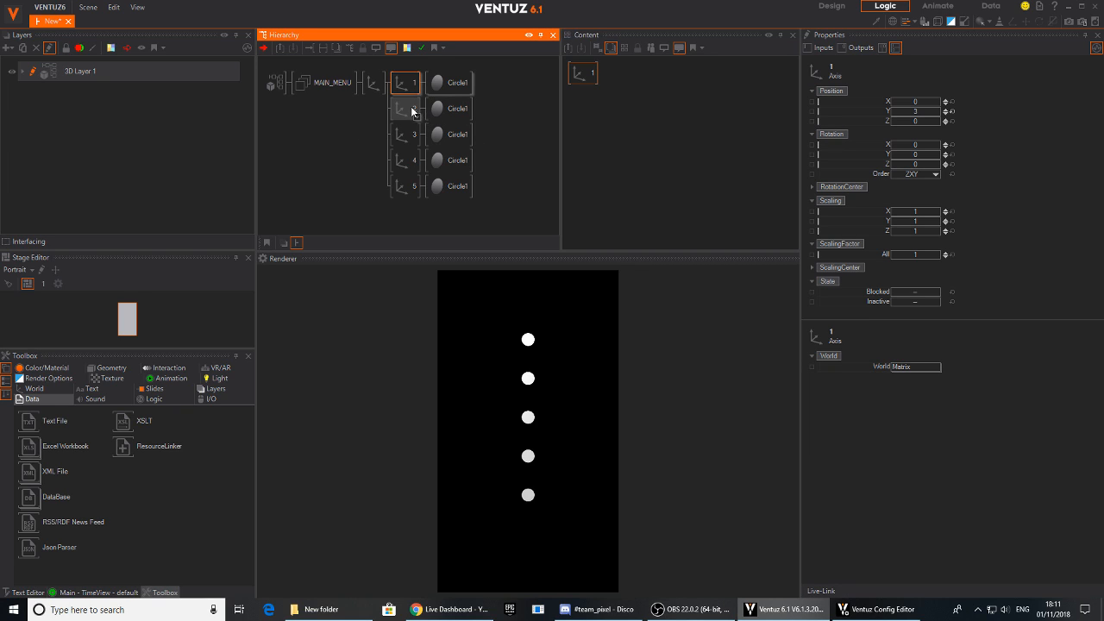
pyautogui.moveTo(926, 115)
pyautogui.mouseDown()
pyautogui.moveTo(891, 120)
pyautogui.moveTo(903, 119)
pyautogui.mouseUp()
pyautogui.click(951, 111)
pyautogui.keyDown('ctrl'); pyautogui.click(403, 109); pyautogui.keyUp('ctrl')
pyautogui.click(403, 109)
pyautogui.moveTo(918, 113); pyautogui.dragTo(883, 119)
# - Shift axes 3, 4 and 5 together along Y so the third circle's gap matches the one below it
pyautogui.click(403, 135)
pyautogui.keyDown('ctrl'); pyautogui.click(402, 160); pyautogui.keyUp('ctrl')
pyautogui.keyDown('ctrl'); pyautogui.click(411, 192); pyautogui.keyUp('ctrl')
pyautogui.moveTo(924, 112)
pyautogui.mouseDown()
pyautogui.moveTo(937, 113)
pyautogui.moveTo(920, 118)
pyautogui.mouseUp()
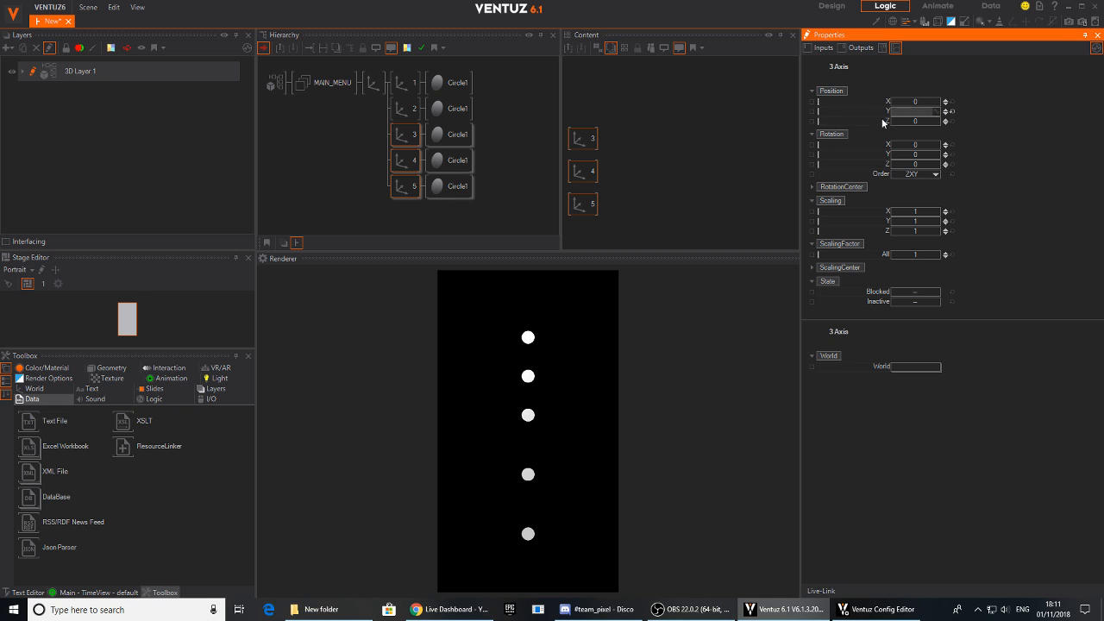
# - Raise axes 4 and 5 together, then axis 5 alone to a Y position of 18.15, matching the spacing below
pyautogui.keyDown('ctrl'); pyautogui.click(403, 135); pyautogui.keyUp('ctrl')
pyautogui.moveTo(916, 111); pyautogui.dragTo(938, 115)
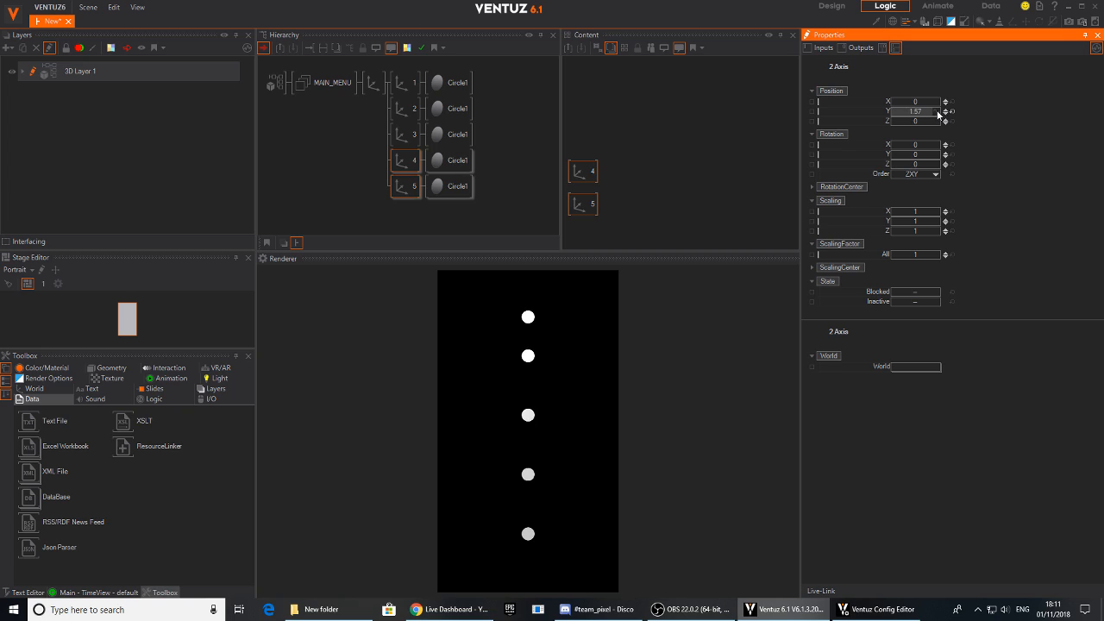
pyautogui.keyDown('ctrl'); pyautogui.click(402, 162); pyautogui.keyUp('ctrl')
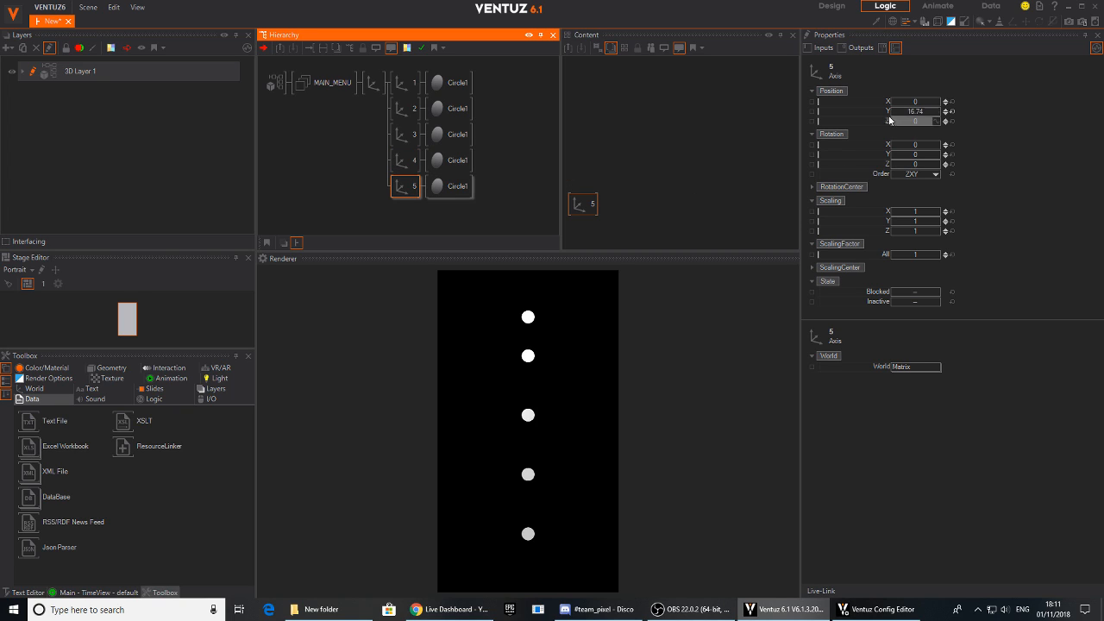
pyautogui.moveTo(917, 112); pyautogui.dragTo(936, 112)
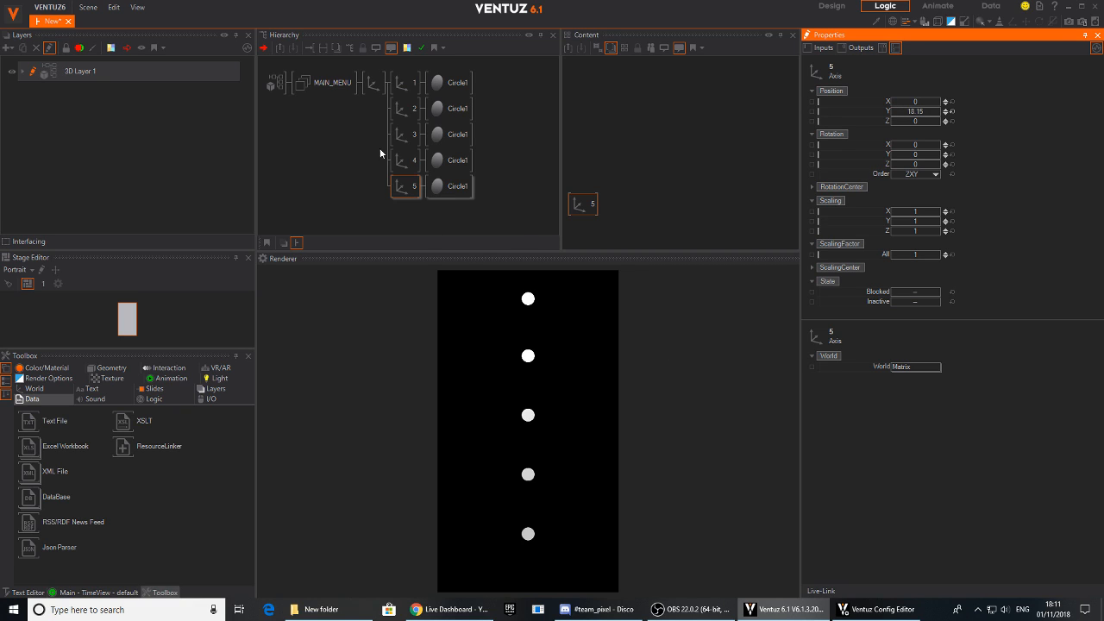
# - Set the Y position of the circles' parent axis to -9 to centre the column on the stage
pyautogui.click(354, 100)
pyautogui.click(373, 83)
pyautogui.moveTo(923, 112); pyautogui.dragTo(892, 111)
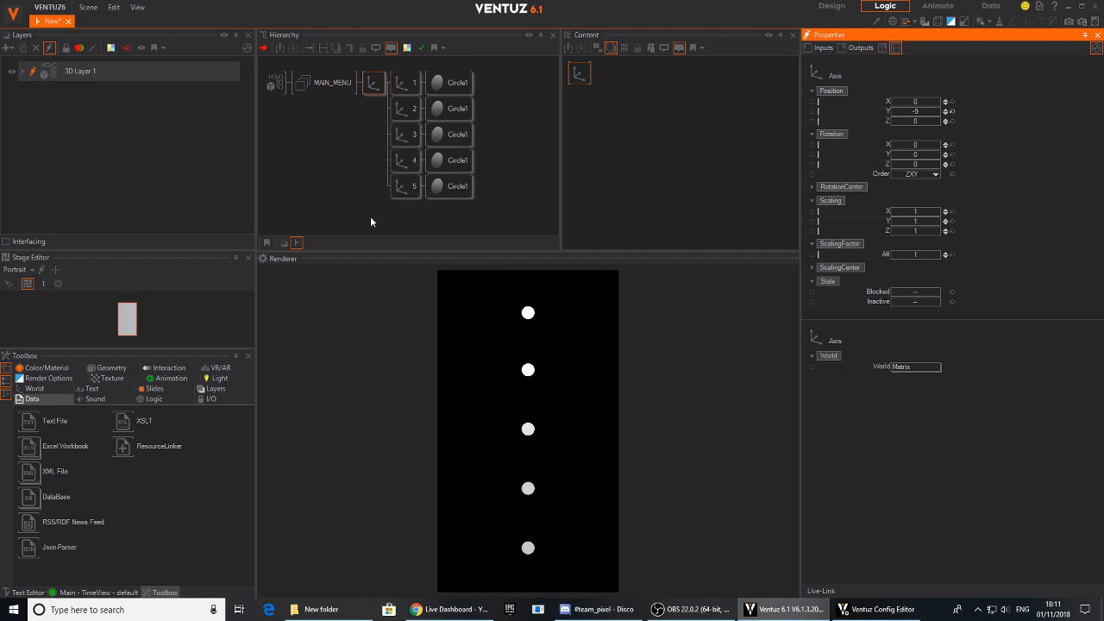
pyautogui.click(348, 173)
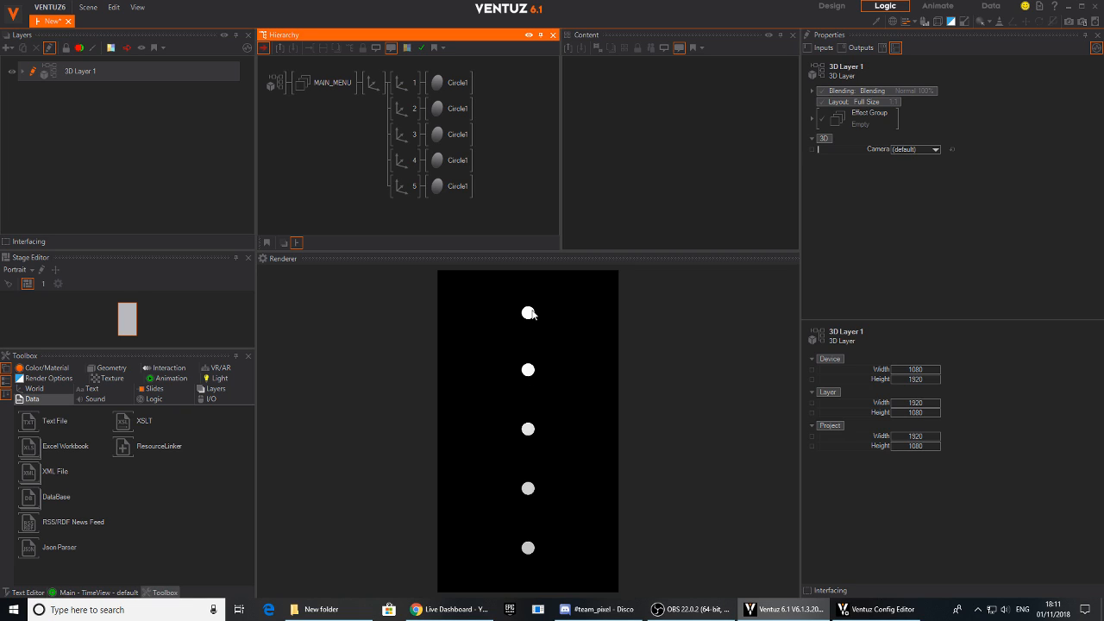
# - Add a second Axis under MAIN_MENU, below the circles' parent axis, and attach a Rectangle to it
pyautogui.write('ax')
pyautogui.moveTo(377, 95); pyautogui.dragTo(370, 217)
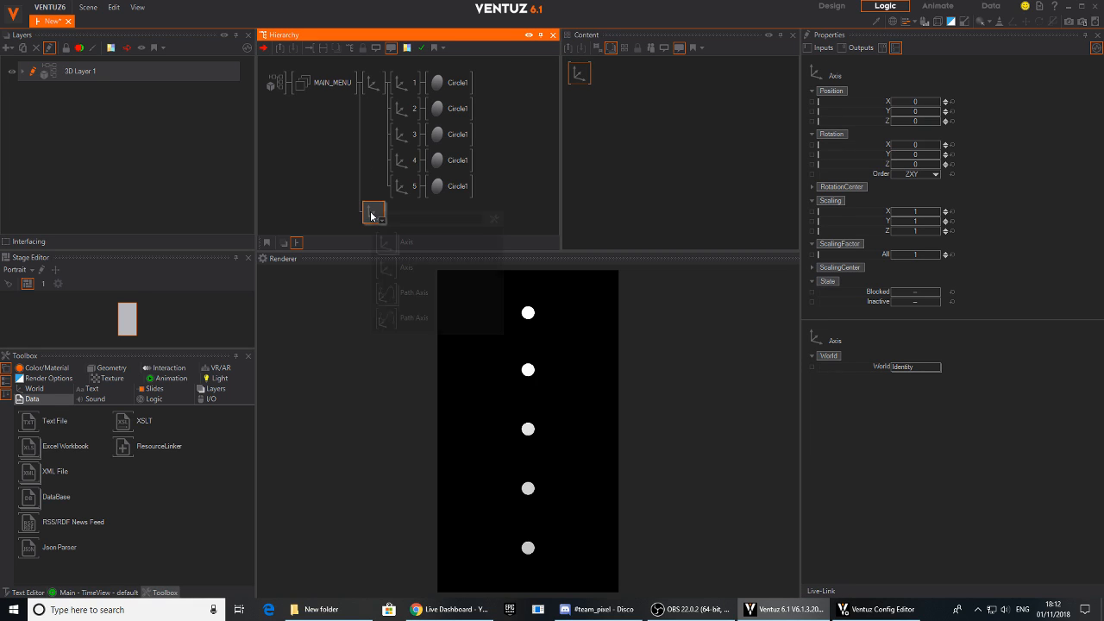
pyautogui.press('Tab')
pyautogui.write('re')
pyautogui.moveTo(383, 268); pyautogui.dragTo(387, 222)
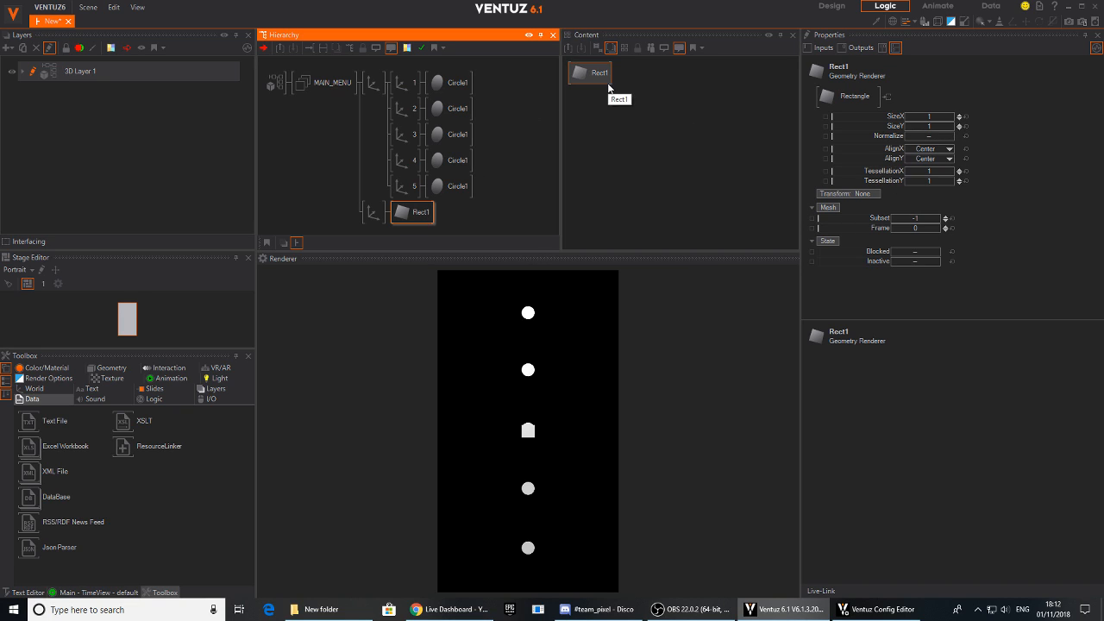
# - Set the rectangle's Y alignment to Top and raise its axis to a Y position of 9.31, at the uppermost circle
pyautogui.click(607, 85)
pyautogui.click(926, 158)
pyautogui.click(914, 195)
pyautogui.click(376, 213)
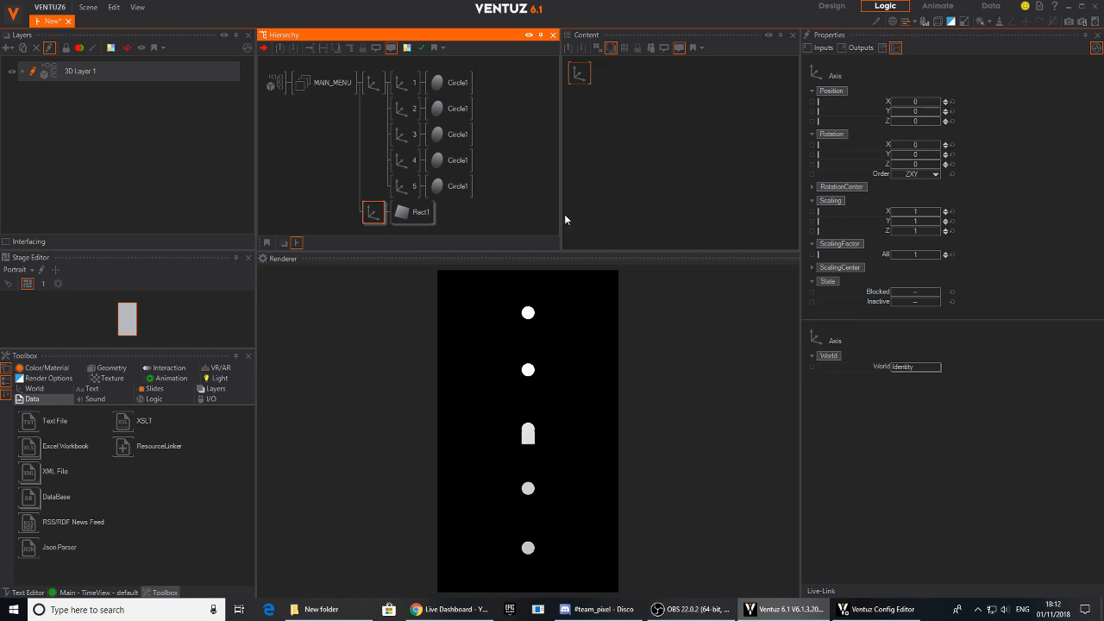
pyautogui.moveTo(916, 111)
pyautogui.mouseDown()
pyautogui.moveTo(941, 118)
pyautogui.moveTo(927, 118)
pyautogui.mouseUp()
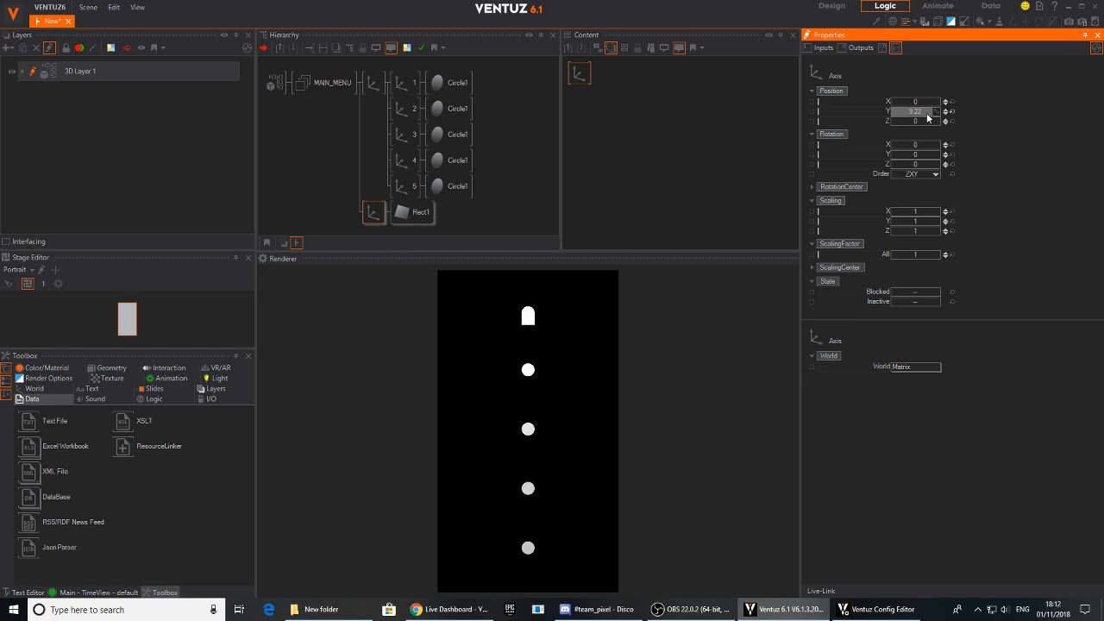
# - Resize the rectangle to a SizeX of 0.386 and a SizeY of 18.56 as a thin line connecting all five circles
pyautogui.click(414, 212)
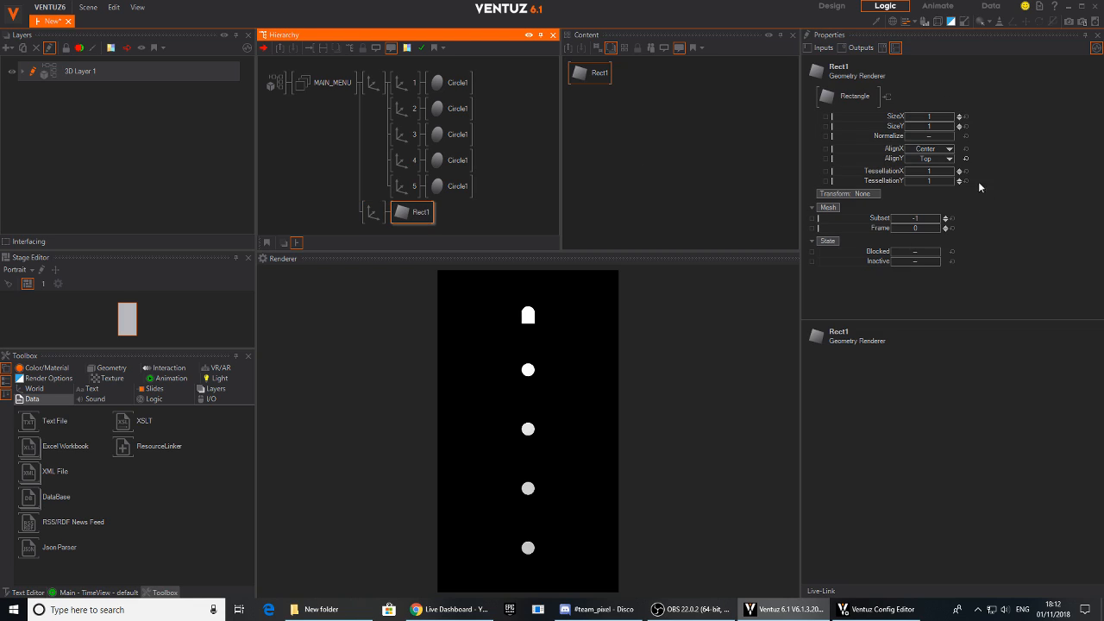
pyautogui.click(926, 119)
pyautogui.moveTo(926, 119); pyautogui.dragTo(901, 117)
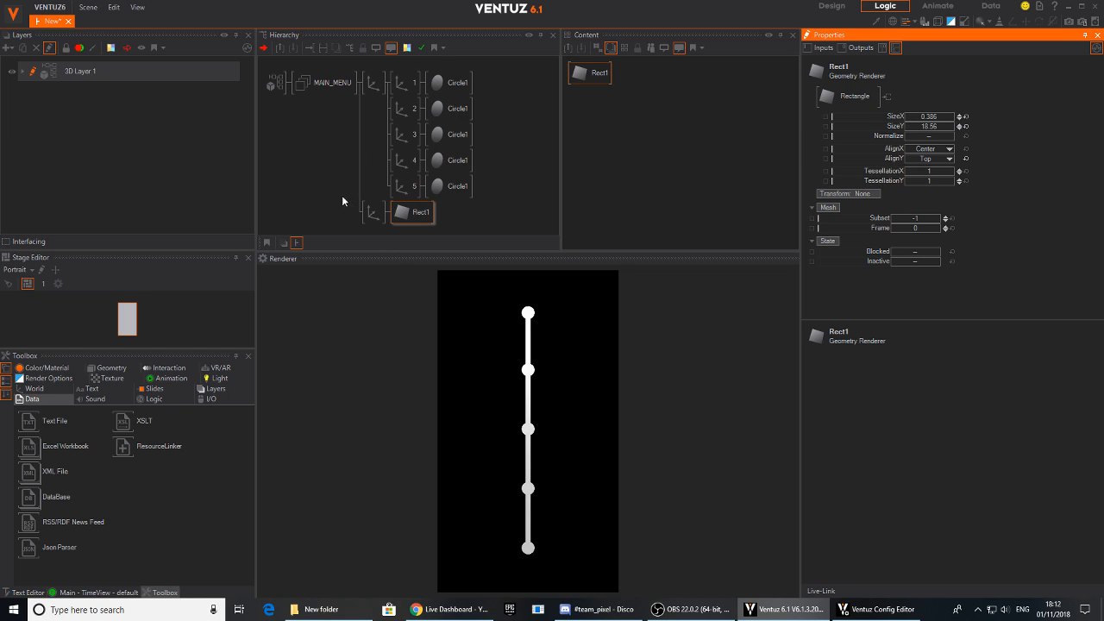
# - Scale axes 1 to 5 together with an overall scaling factor of 1.327
pyautogui.click(400, 91)
pyautogui.keyDown('ctrl'); pyautogui.click(400, 108); pyautogui.keyUp('ctrl')
pyautogui.keyDown('ctrl'); pyautogui.click(395, 135); pyautogui.keyUp('ctrl')
pyautogui.keyDown('ctrl'); pyautogui.click(400, 161); pyautogui.keyUp('ctrl')
pyautogui.keyDown('ctrl'); pyautogui.click(400, 186); pyautogui.keyUp('ctrl')
pyautogui.moveTo(917, 254); pyautogui.dragTo(935, 254)
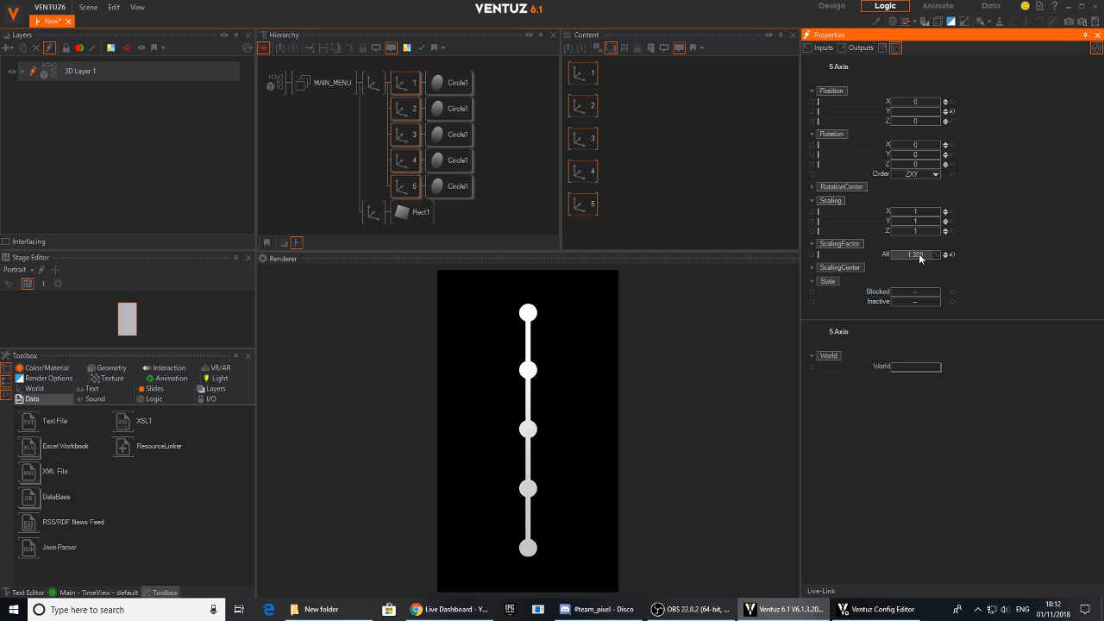
pyautogui.moveTo(919, 256); pyautogui.dragTo(905, 260)
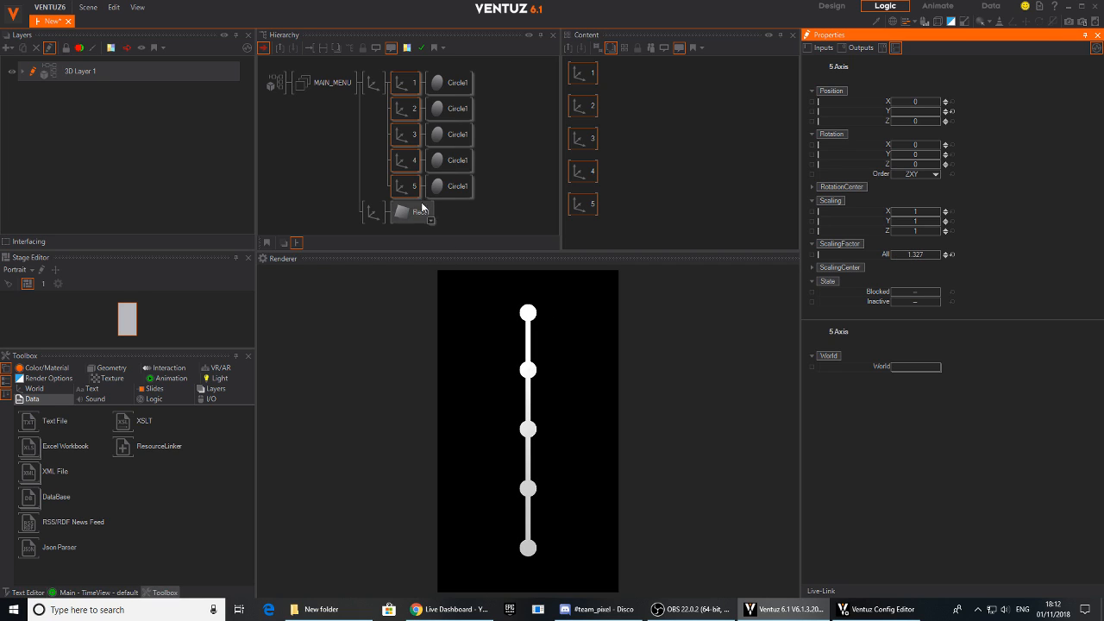
pyautogui.click(336, 212)
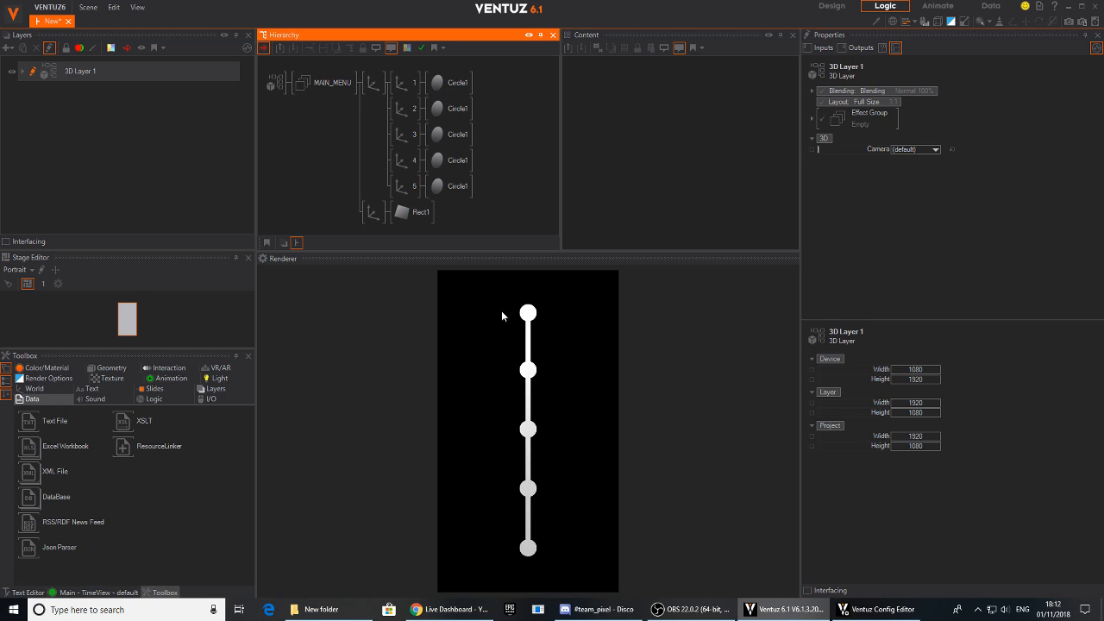
pyautogui.click(373, 82)
pyautogui.doubleClick(346, 125)
pyautogui.write('ax')
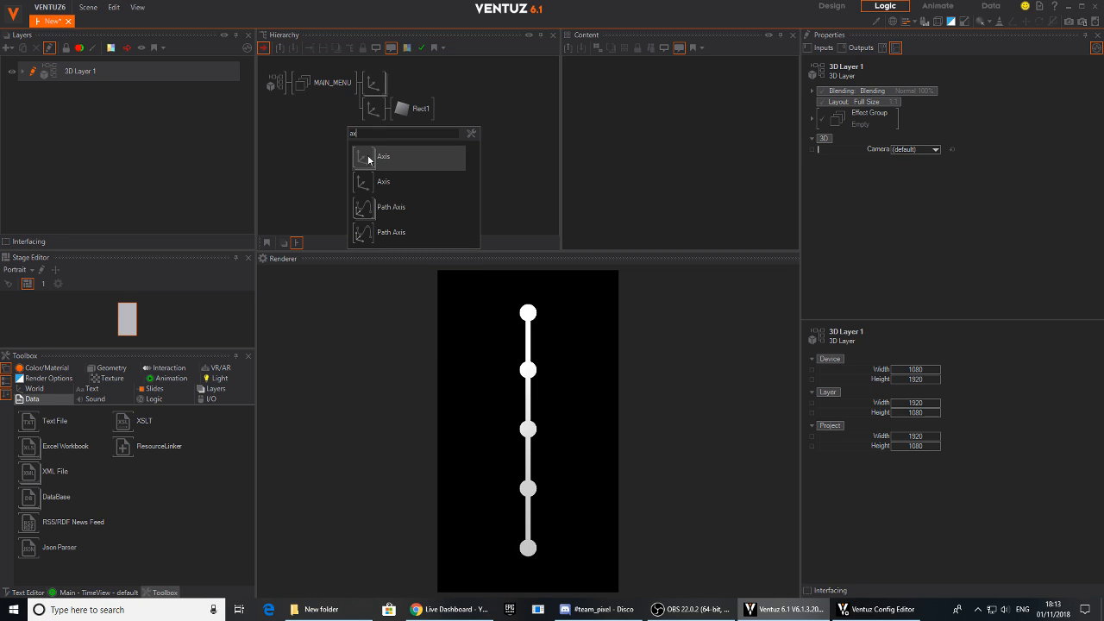
pyautogui.click(368, 158)
pyautogui.click(371, 109)
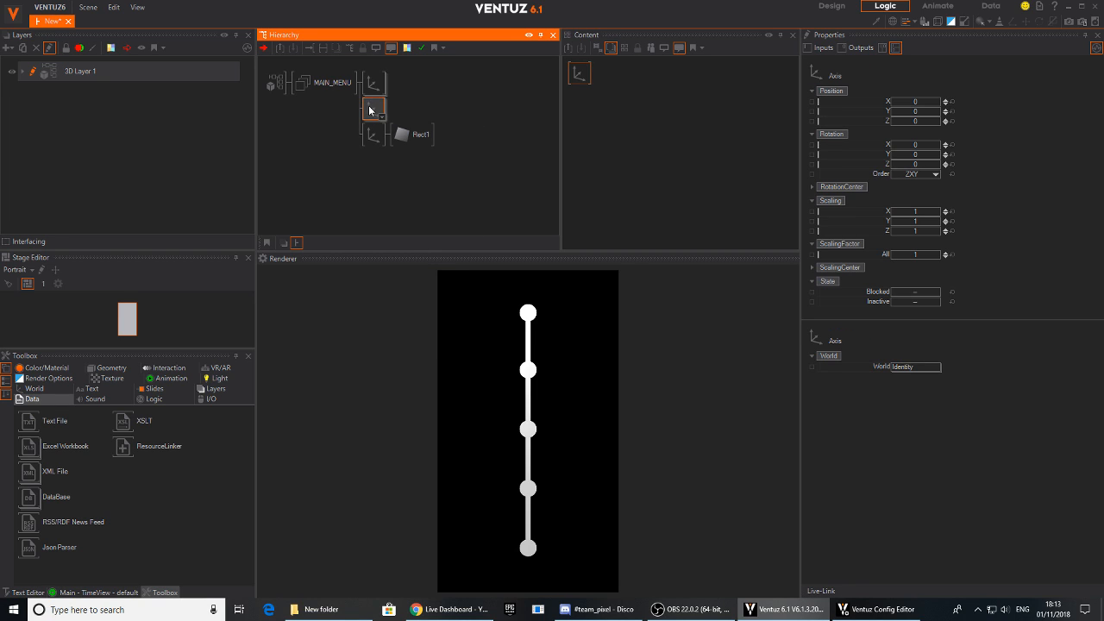
pyautogui.press('Delete')
pyautogui.rightClick(374, 85)
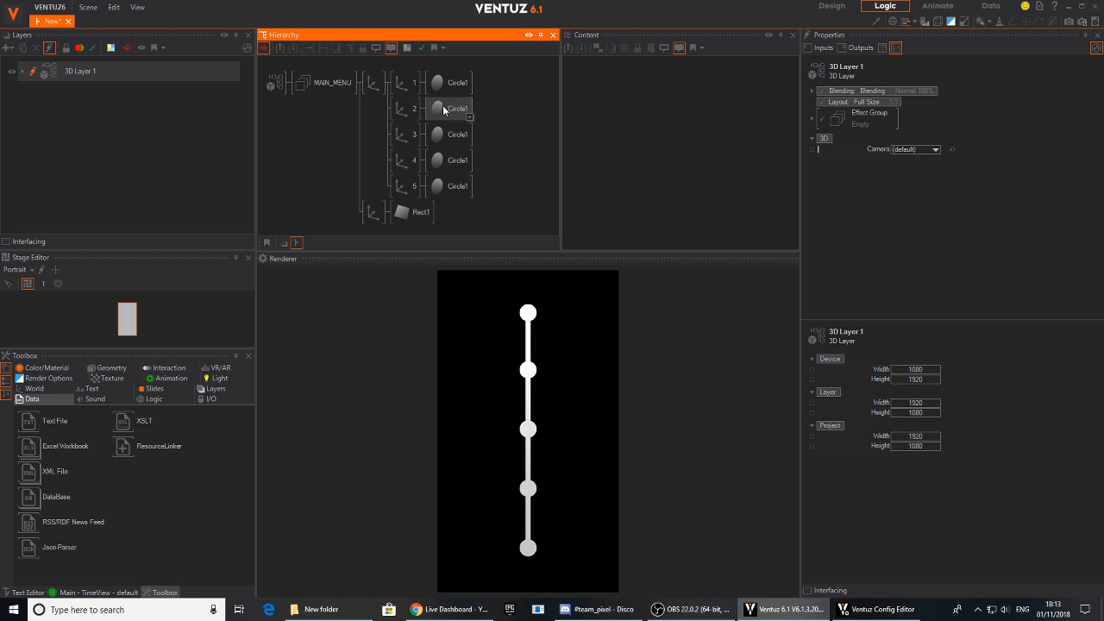
# - Add a new Axis under axis 1, below its Circle1 node
pyautogui.press('Tab')
pyautogui.write('ax')
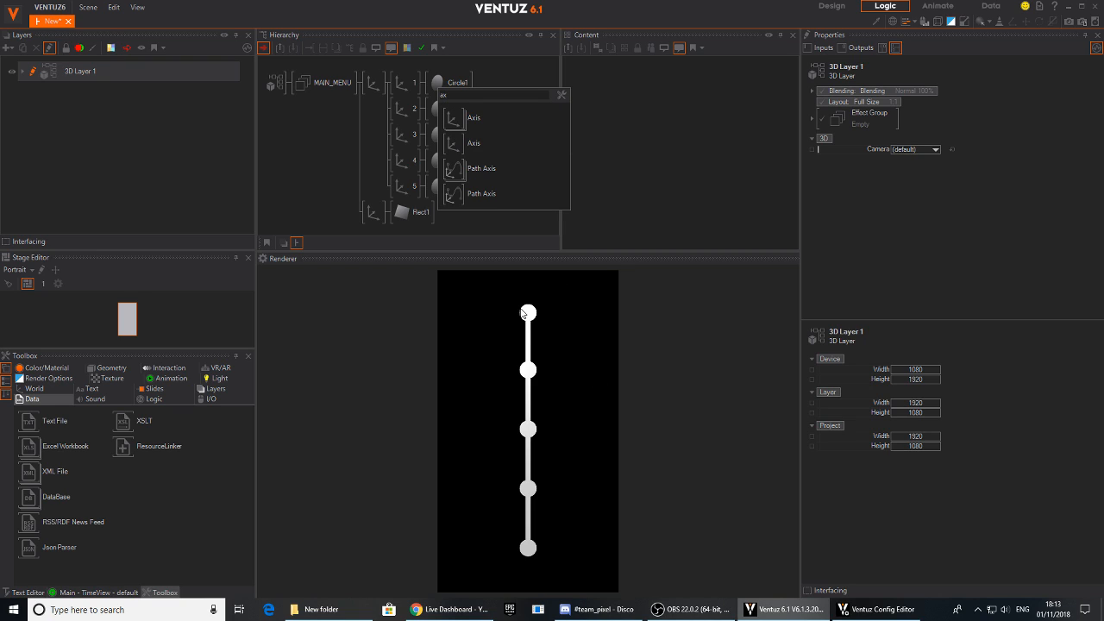
pyautogui.click(466, 117)
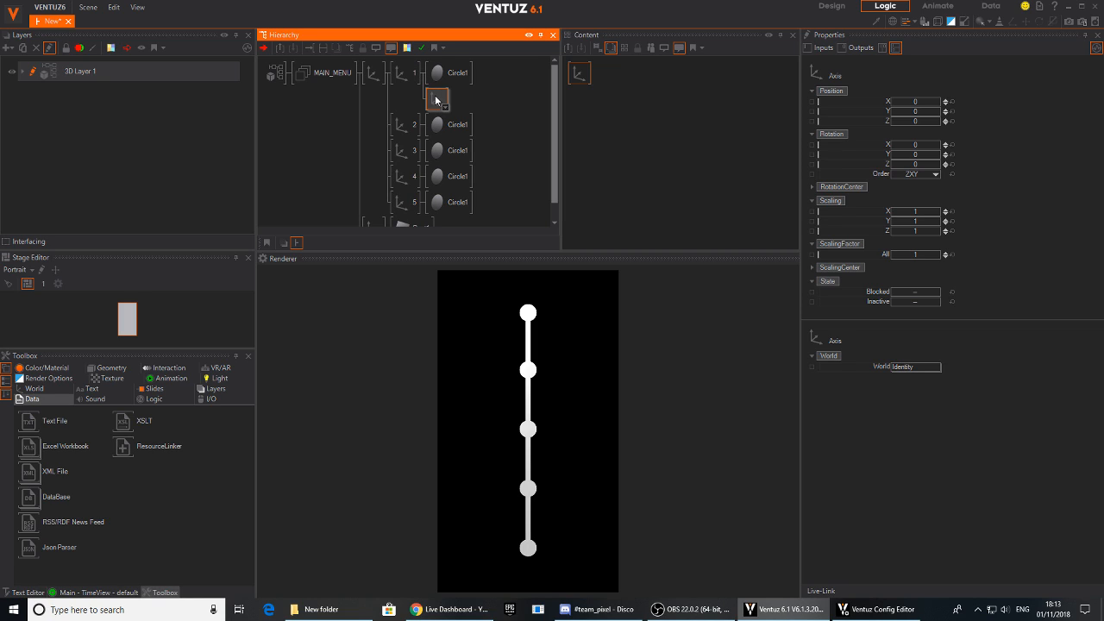
# - Attach a Color Solid material node to the new axis under axis 1
pyautogui.click(443, 105)
pyautogui.write('c')
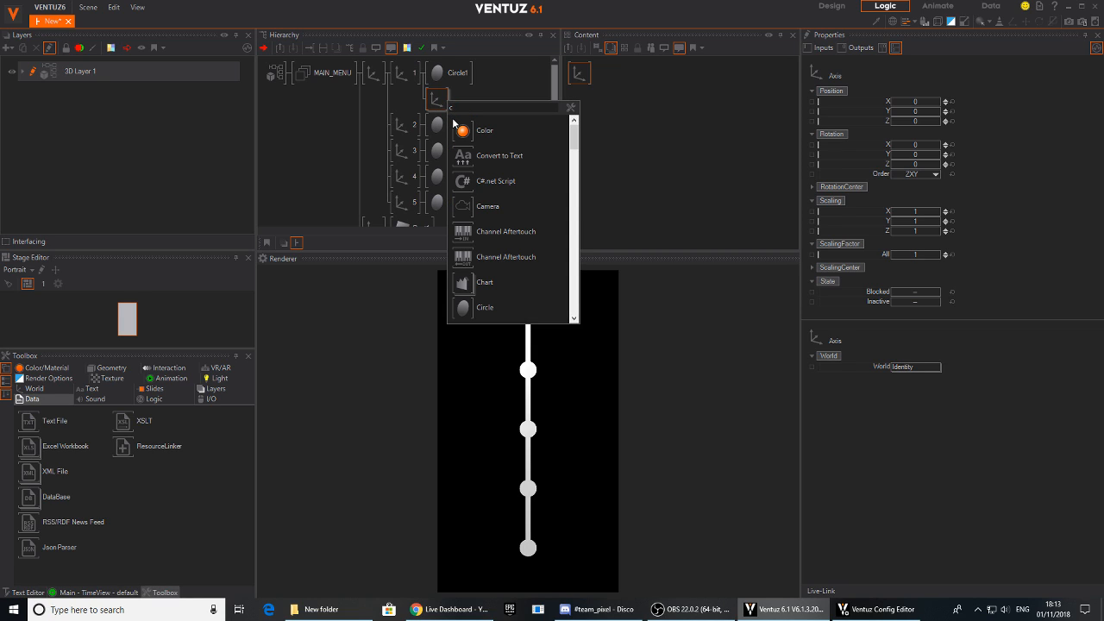
pyautogui.write('ol')
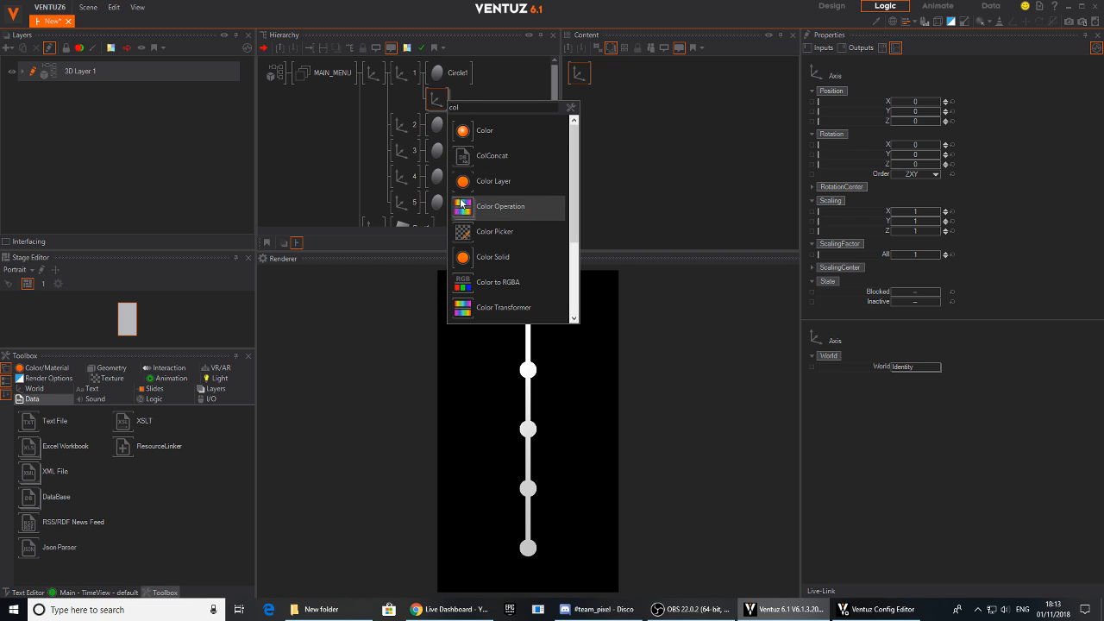
pyautogui.moveTo(464, 261); pyautogui.dragTo(456, 101)
# - Set the new material's base color to a blue of RGB 15, 111, 255
pyautogui.click(465, 98)
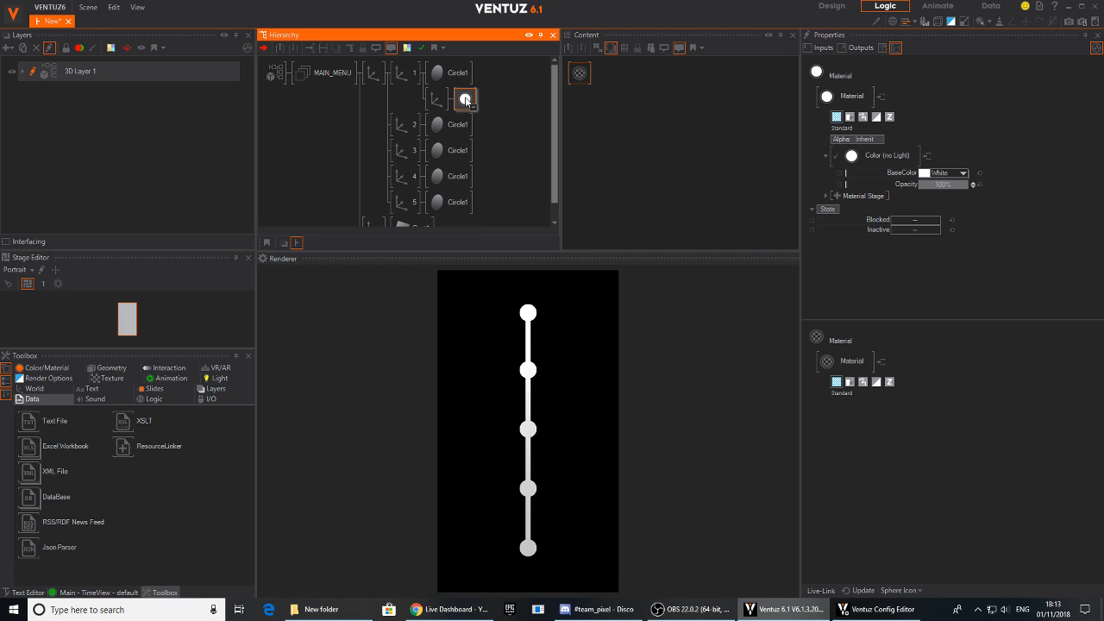
pyautogui.click(964, 175)
pyautogui.click(888, 222)
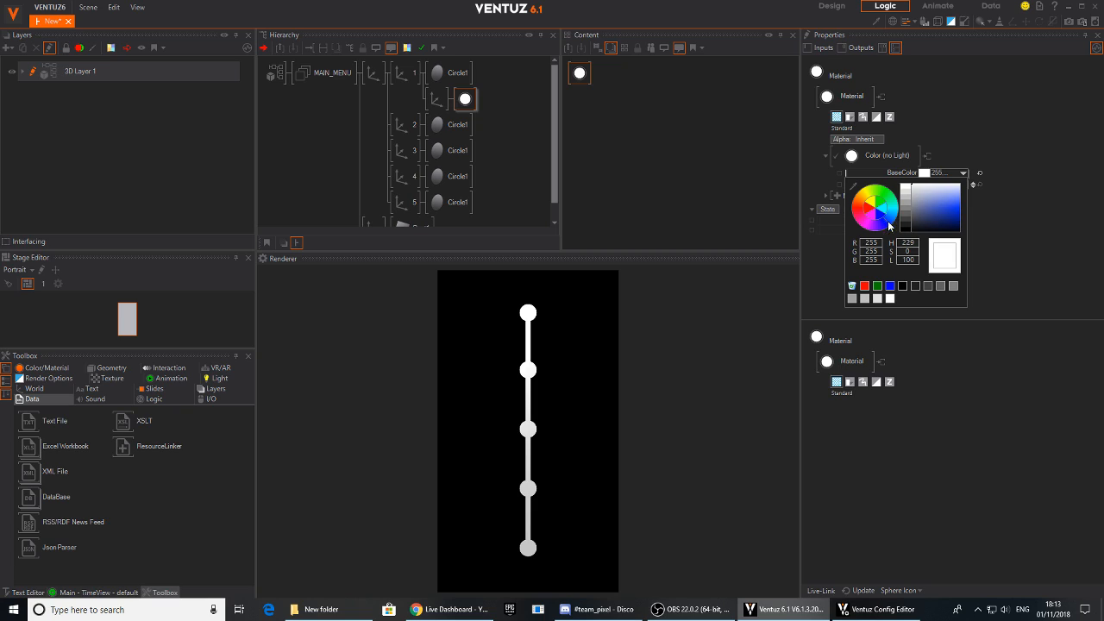
pyautogui.click(961, 208)
pyautogui.moveTo(959, 205); pyautogui.dragTo(970, 205)
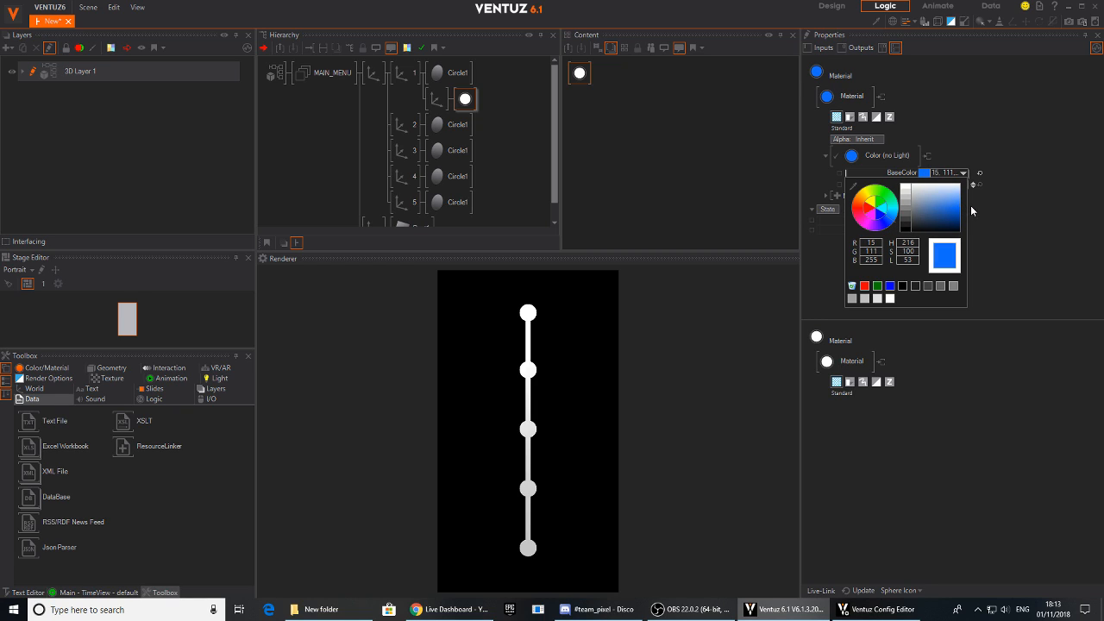
pyautogui.click(1028, 187)
# - Attach a new Circle geometry to the blue material under axis 1
pyautogui.click(463, 100)
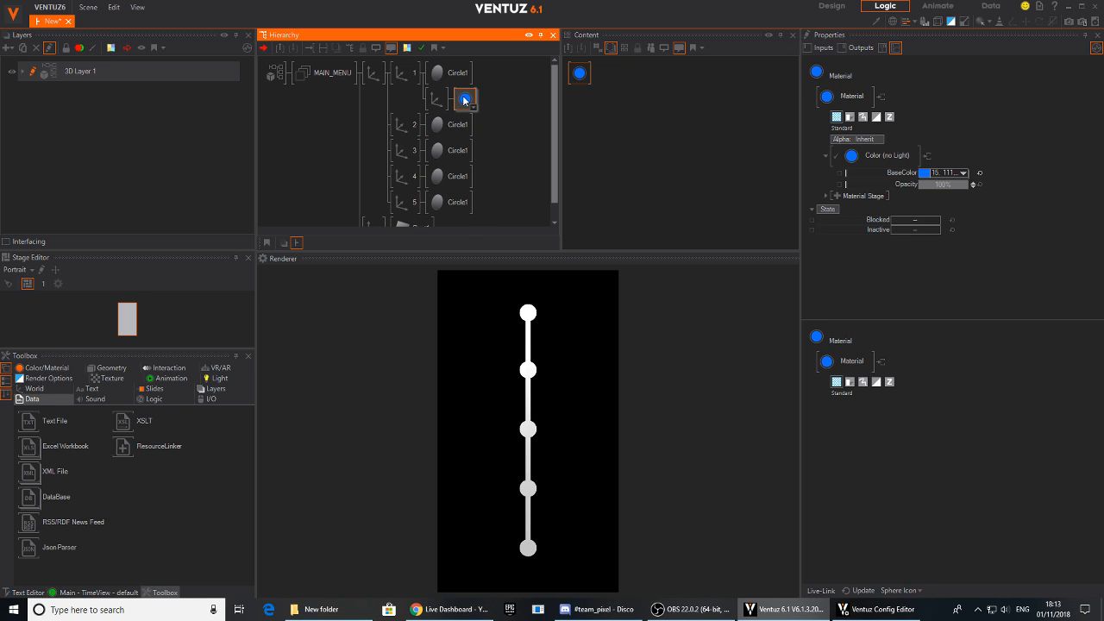
pyautogui.write('ci')
pyautogui.click(485, 115)
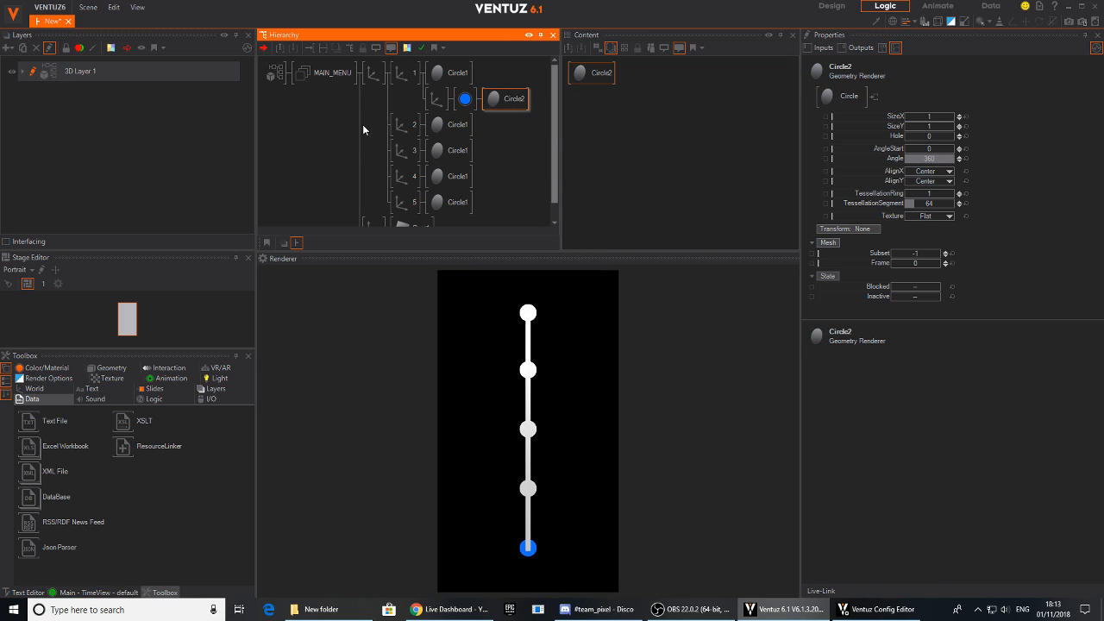
# - Move the rectangle's axis above the circles' parent axis under MAIN_MENU so the line is drawn behind the circles
pyautogui.doubleClick(373, 74)
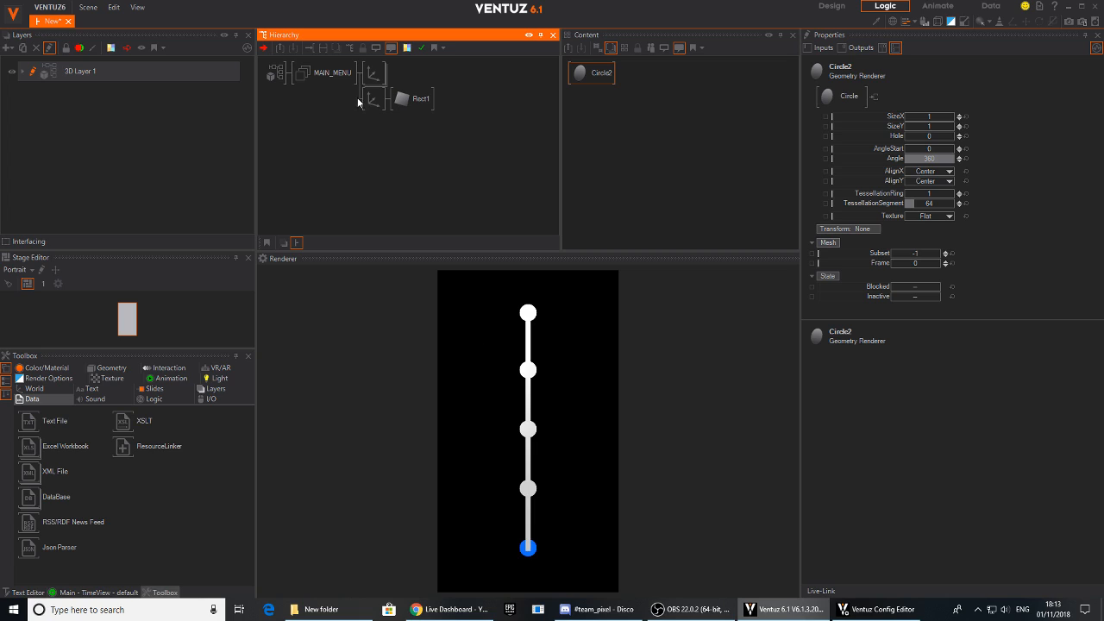
pyautogui.moveTo(370, 98); pyautogui.dragTo(372, 74)
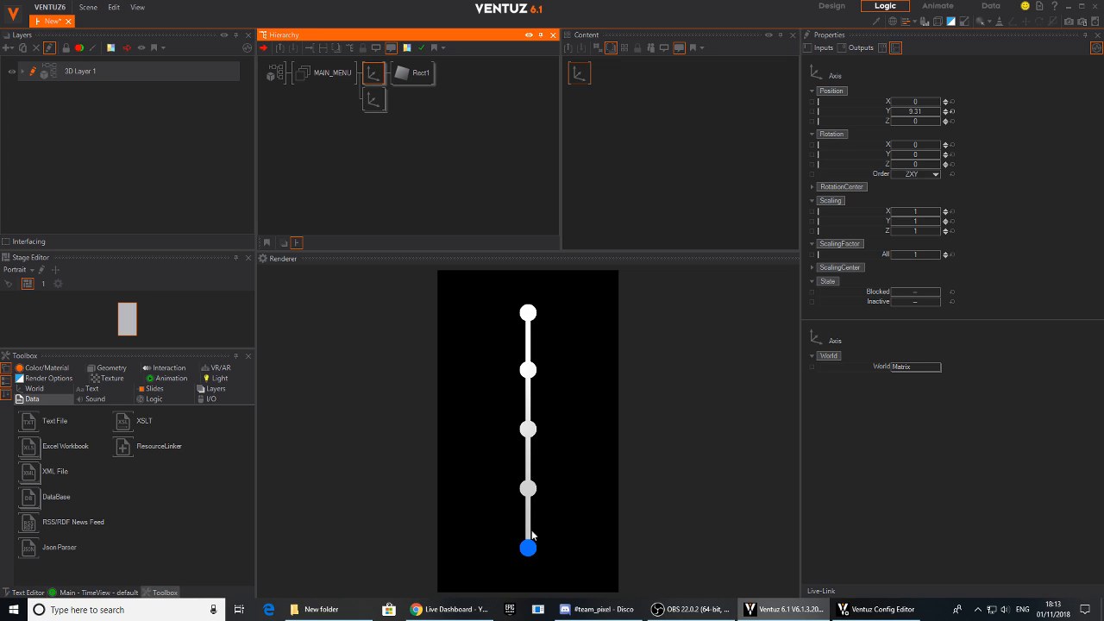
pyautogui.doubleClick(380, 96)
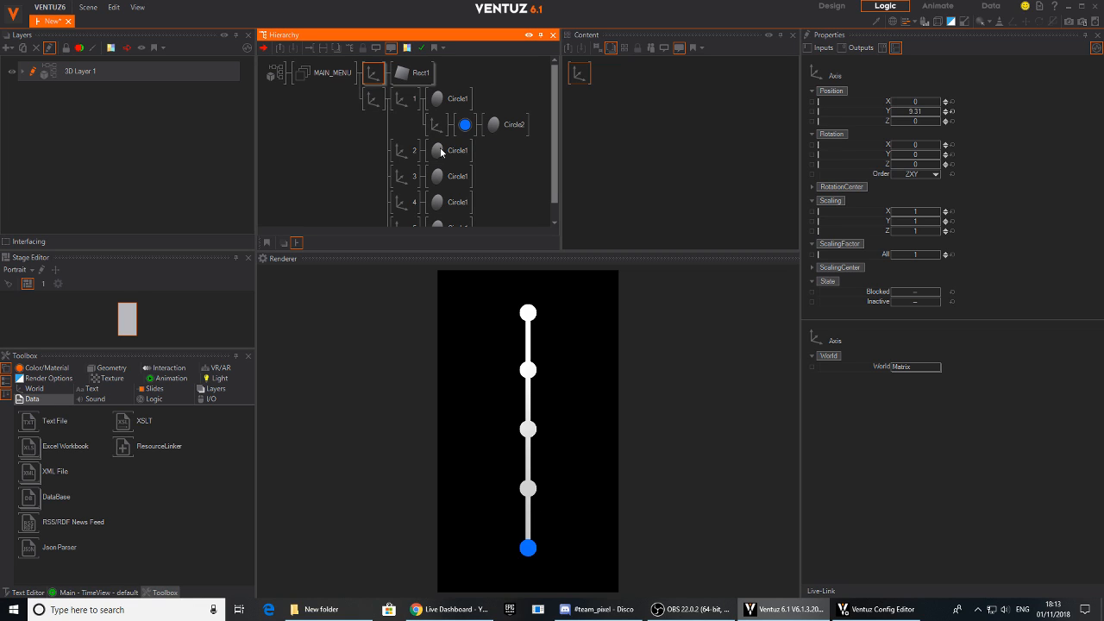
# - Rename the five circle axes in reverse order, from 5 for the first axis down to 1 for the last
pyautogui.scroll(-2, 359, 130)
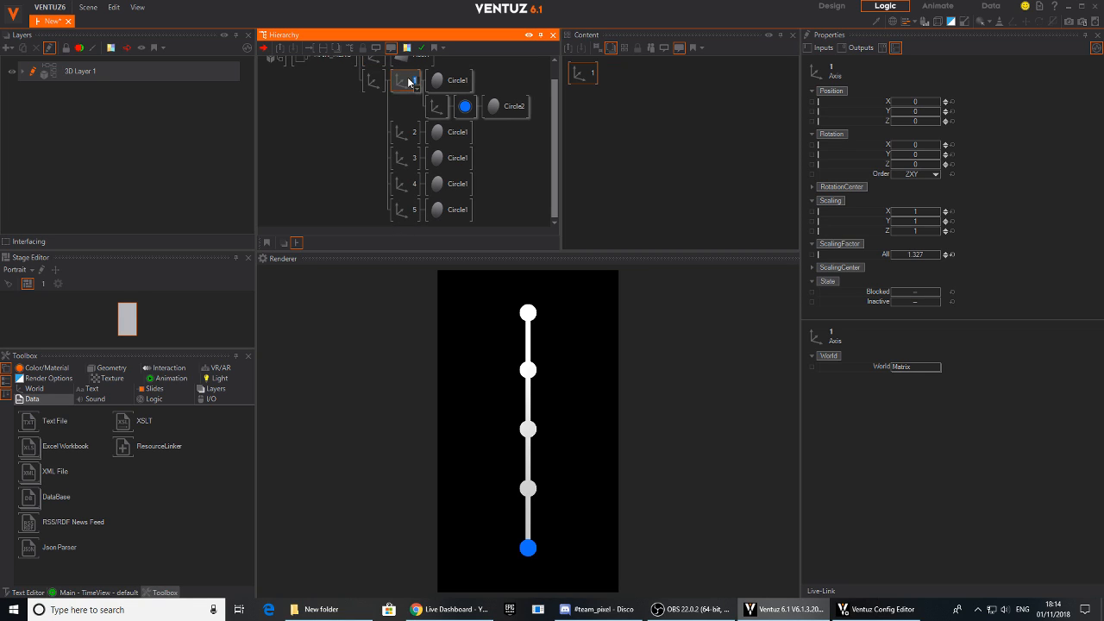
pyautogui.click(407, 132)
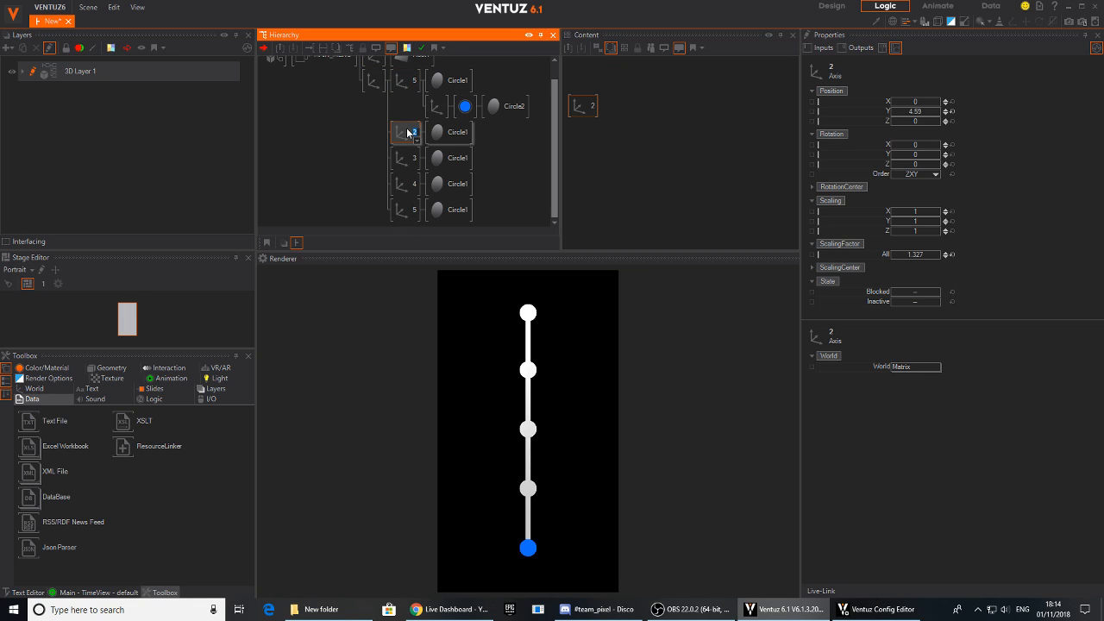
pyautogui.write('4')
pyautogui.click(410, 160)
pyautogui.press('F2')
pyautogui.write('3')
pyautogui.click(411, 190)
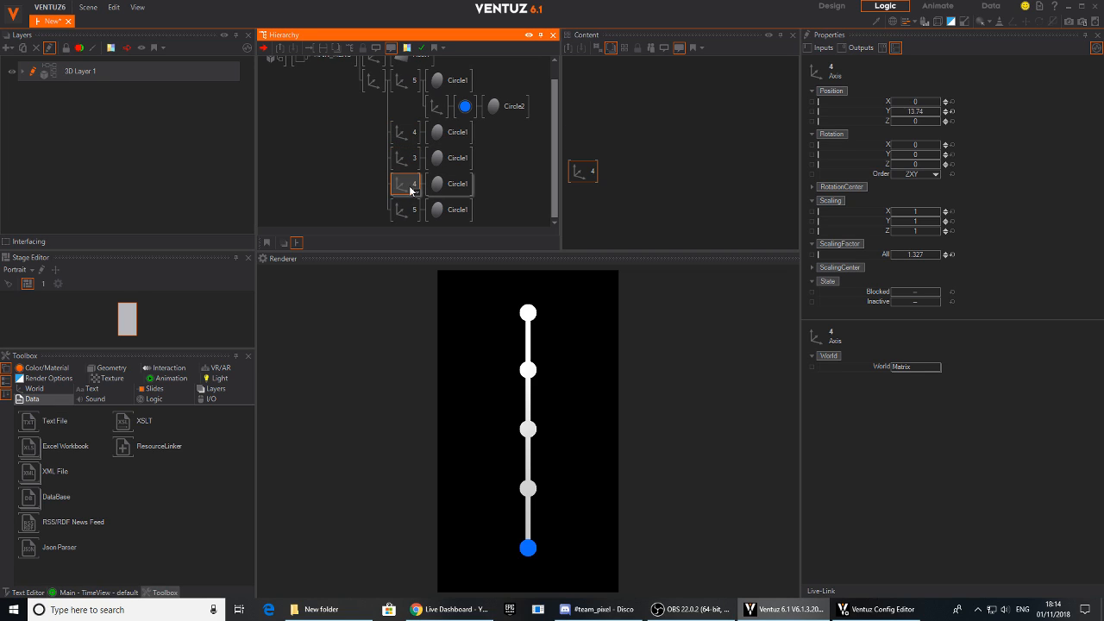
pyautogui.press('F2')
pyautogui.write('2')
pyautogui.click(410, 210)
pyautogui.press('F2')
pyautogui.write('1')
pyautogui.click(349, 189)
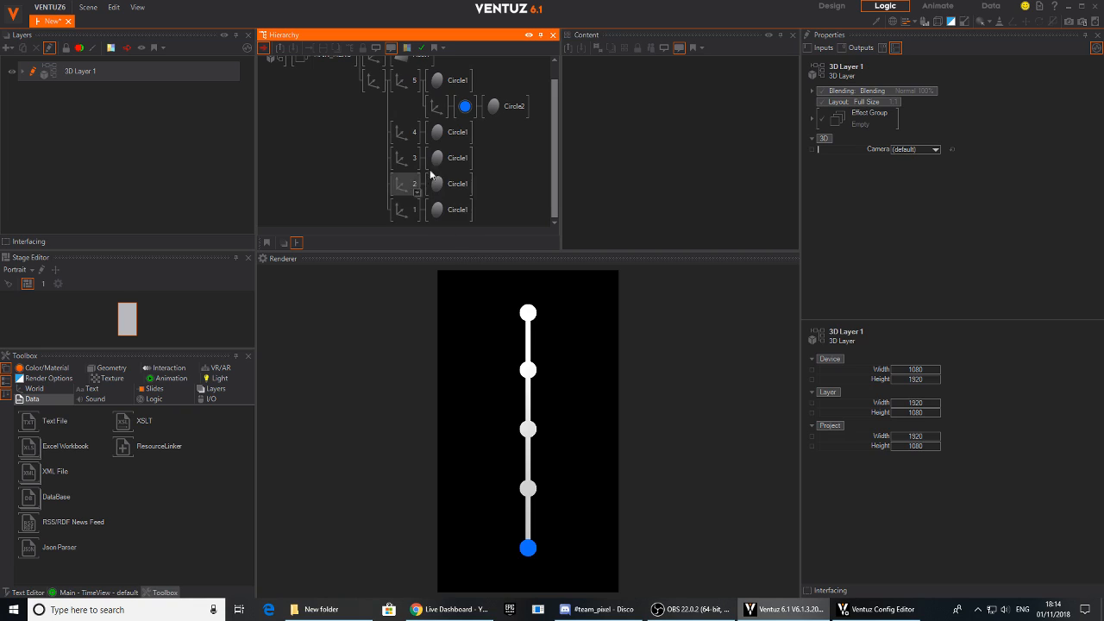
# - Set the scaling factor of the blue circle's axis under axis 5 to 0.682
pyautogui.click(436, 106)
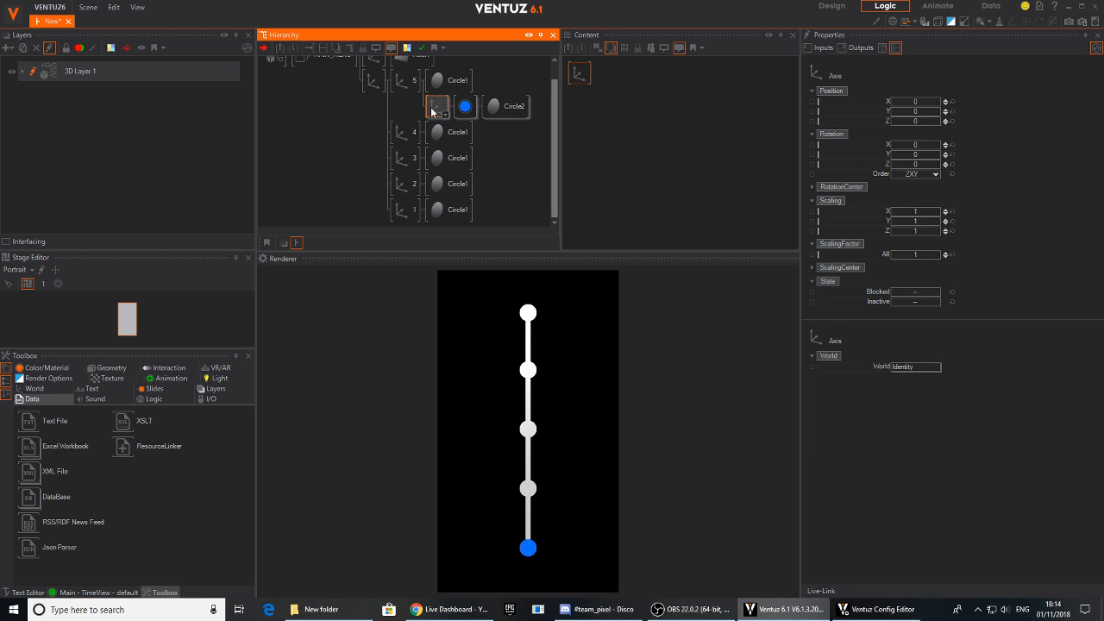
pyautogui.moveTo(915, 257)
pyautogui.mouseDown()
pyautogui.moveTo(901, 256)
pyautogui.moveTo(913, 257)
pyautogui.mouseUp()
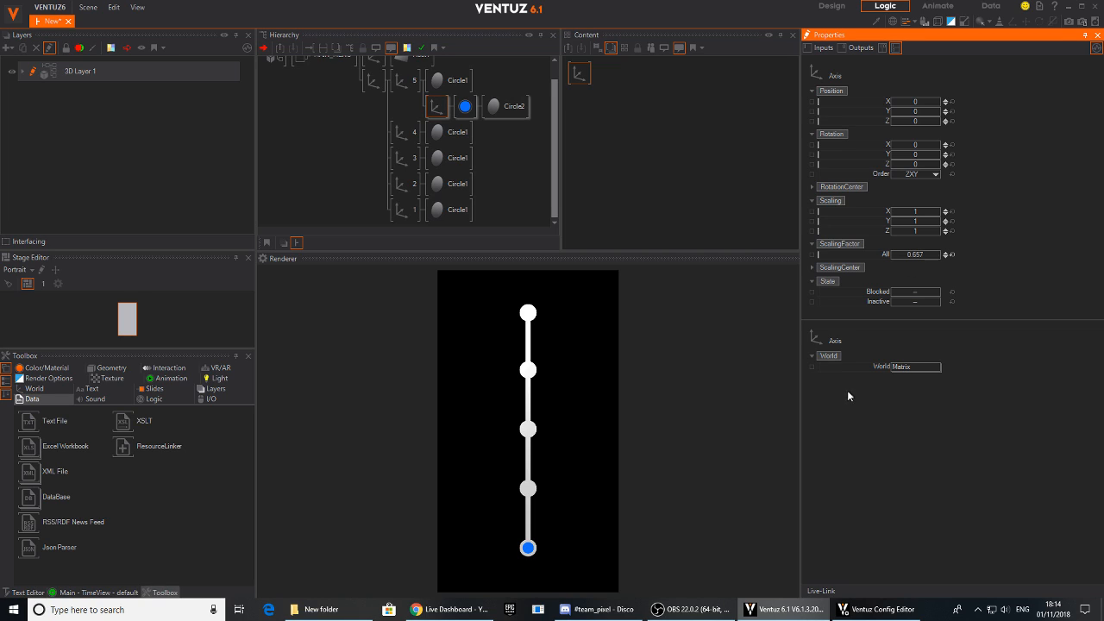
pyautogui.click(528, 554)
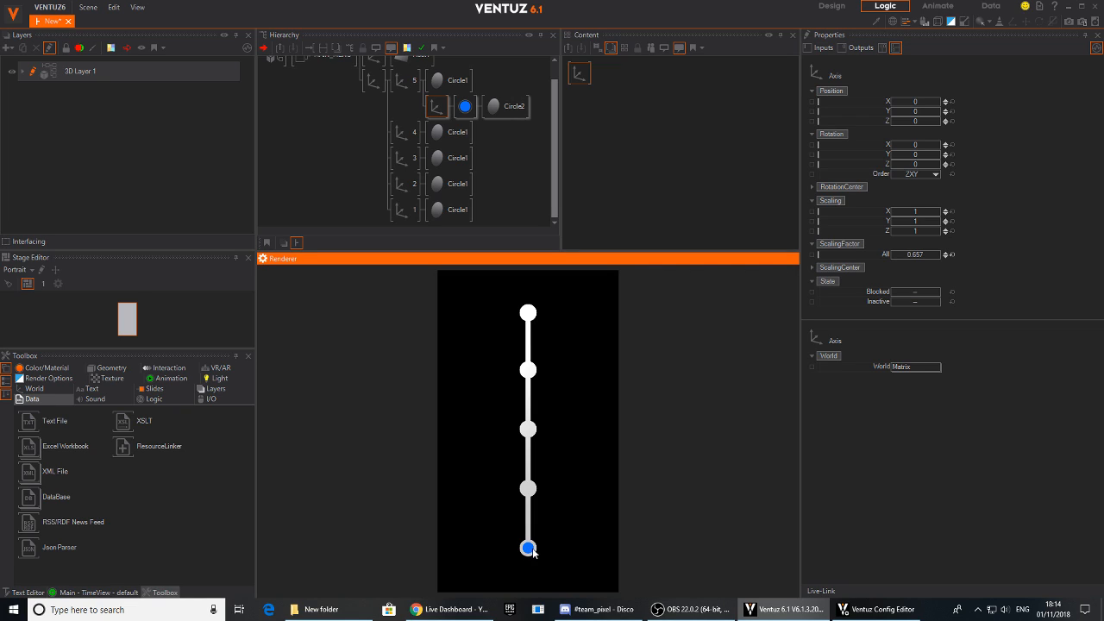
pyautogui.click(427, 107)
pyautogui.moveTo(910, 254); pyautogui.dragTo(940, 259)
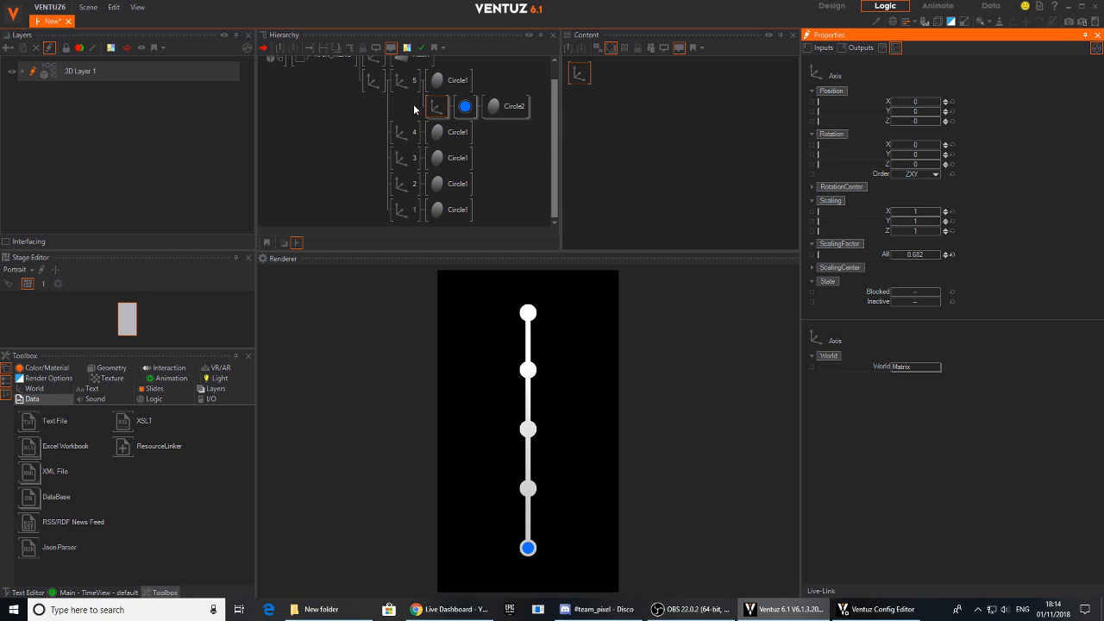
# - Duplicate the blue circle's axis branch under axis 5 and set the copy's scaling factor to 1.012
pyautogui.click(455, 118)
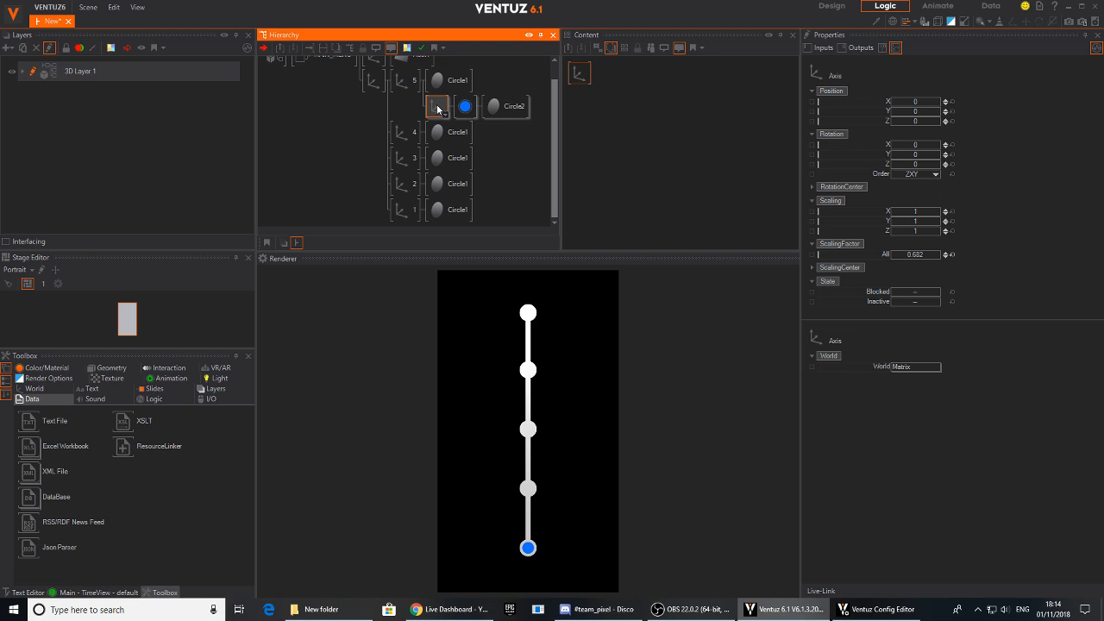
pyautogui.keyDown('ctrl'); pyautogui.moveTo(437, 109); pyautogui.dragTo(442, 124); pyautogui.keyUp('ctrl')
pyautogui.click(439, 130)
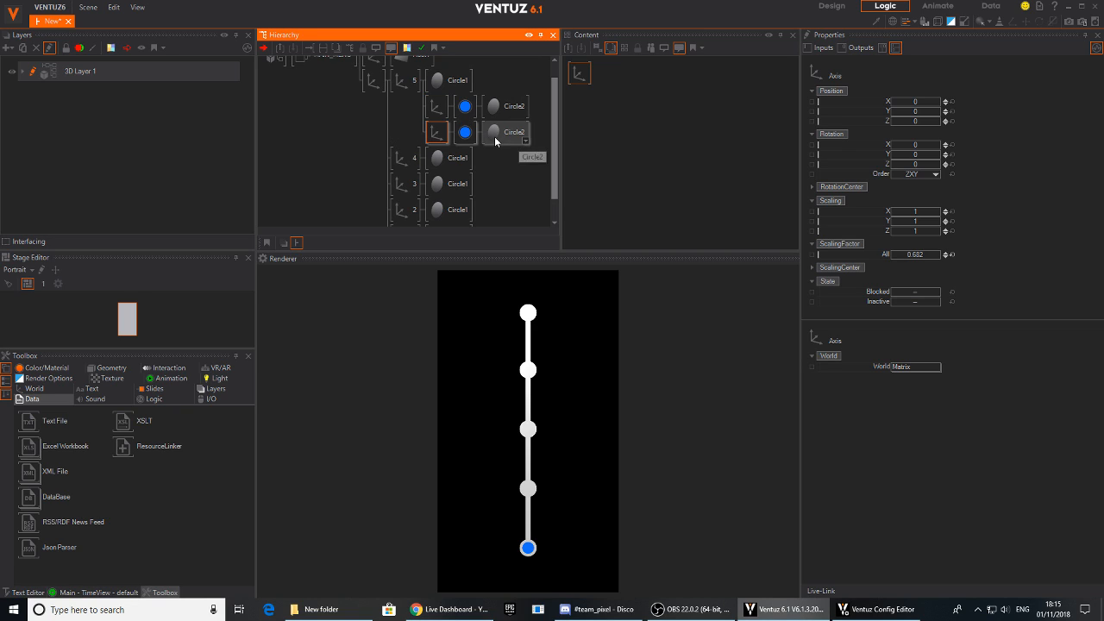
pyautogui.moveTo(917, 256); pyautogui.dragTo(924, 254)
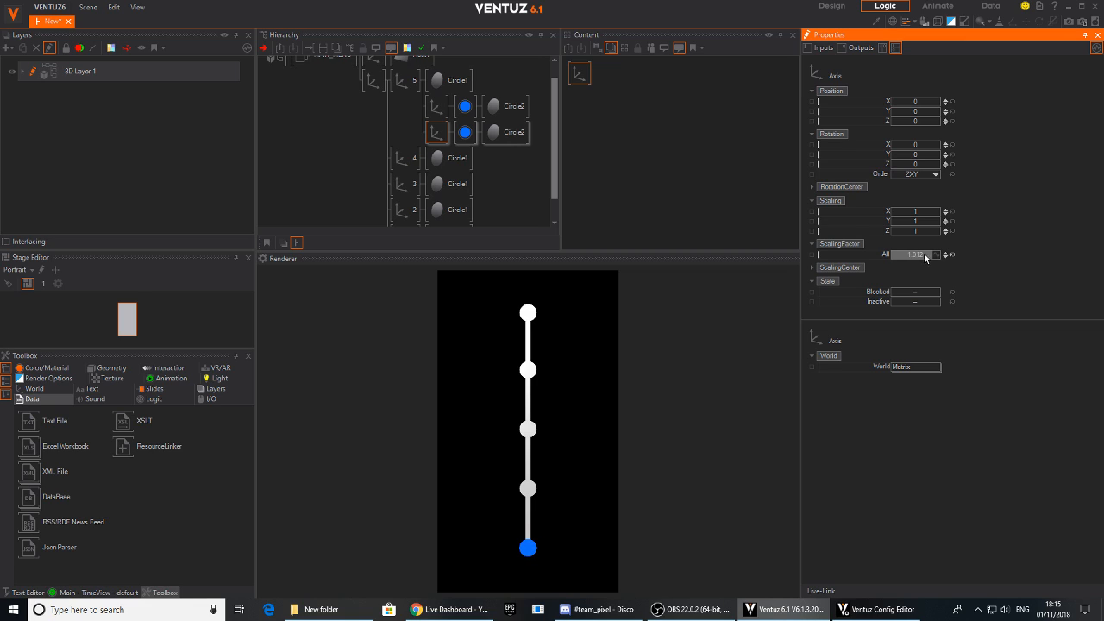
# - Raise the hole value of the copied circle to about 0.86 to turn it into a thin ring
pyautogui.click(507, 132)
pyautogui.click(929, 136)
pyautogui.moveTo(931, 138); pyautogui.dragTo(906, 144)
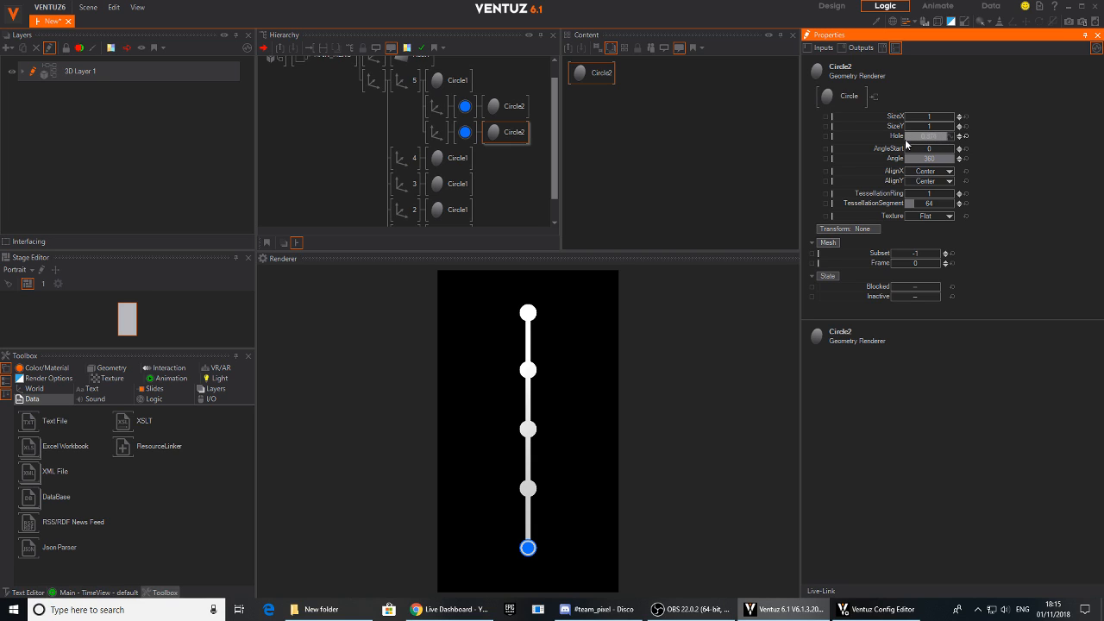
# - Scale down the axes of the blue circle and the ring together, to factors of 0.51 and 0.84
pyautogui.click(436, 108)
pyautogui.keyDown('ctrl'); pyautogui.click(437, 132); pyautogui.keyUp('ctrl')
pyautogui.click(916, 254)
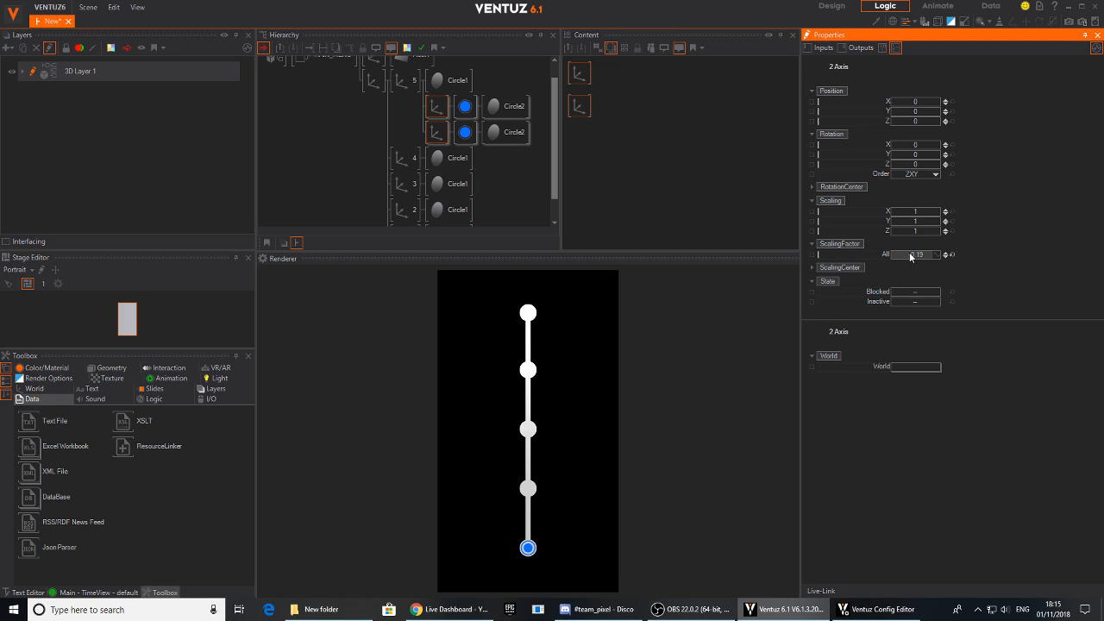
pyautogui.moveTo(917, 256); pyautogui.dragTo(911, 254)
# - Add a Keyframe Animation node to the content area alongside the blue circle and ring axes
pyautogui.click(428, 123)
pyautogui.click(436, 108)
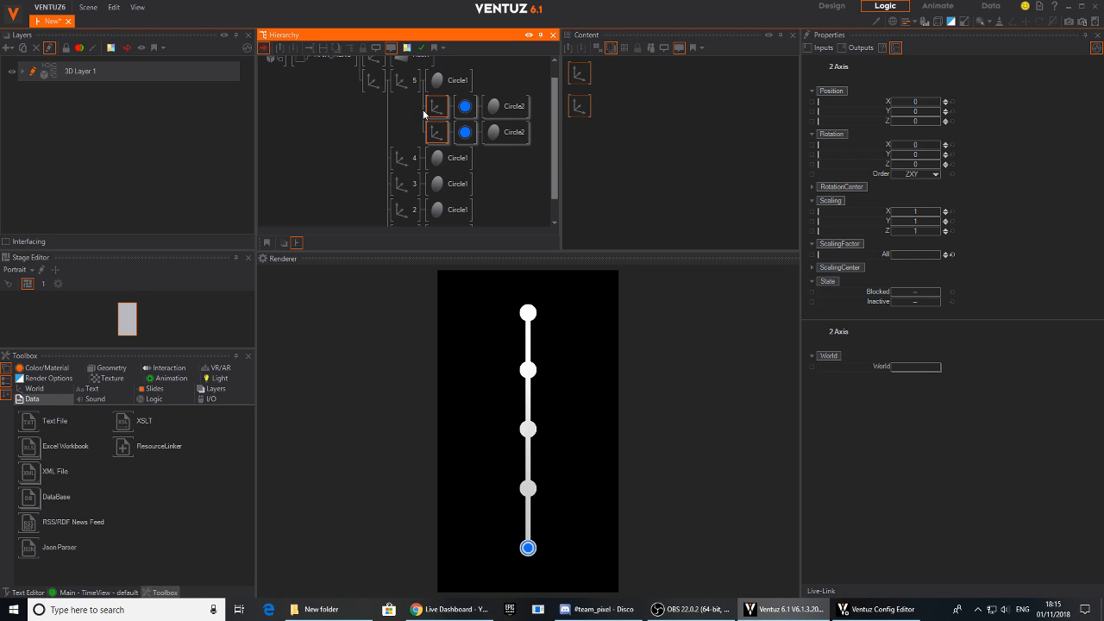
pyautogui.keyDown('ctrl'); pyautogui.click(430, 127); pyautogui.keyUp('ctrl')
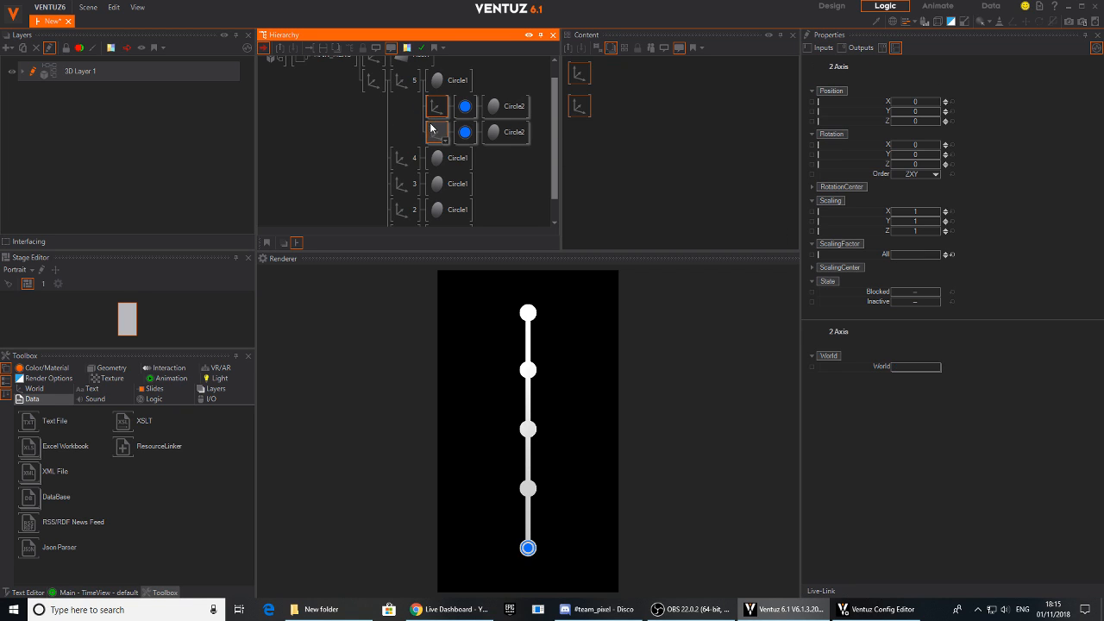
pyautogui.click(624, 93)
pyautogui.press('Tab')
pyautogui.write('key')
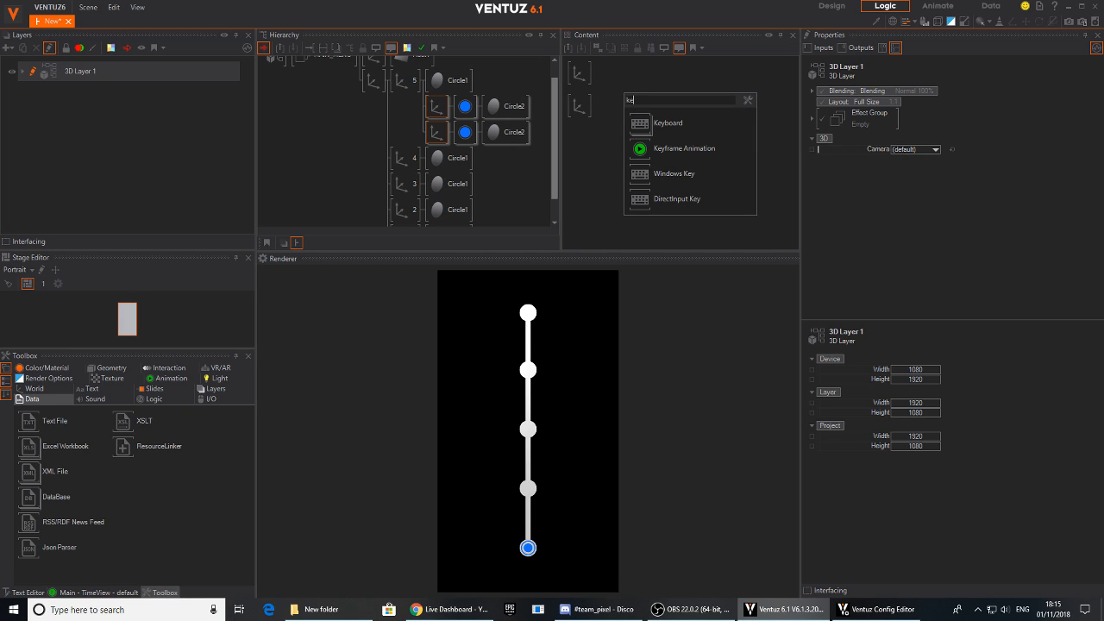
pyautogui.click(658, 146)
pyautogui.click(652, 110)
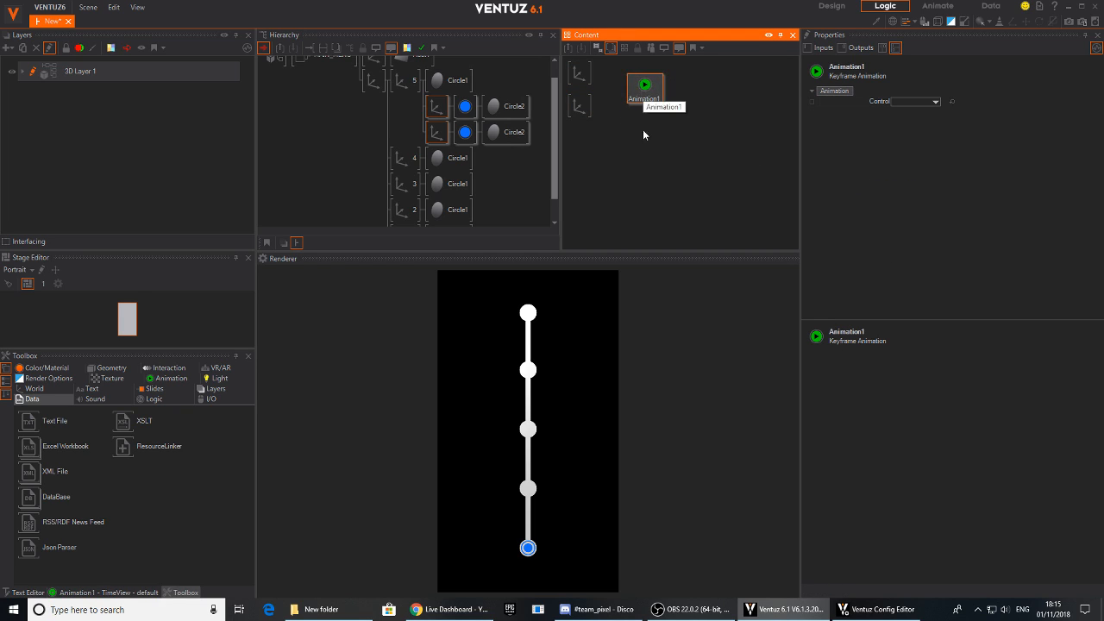
# - Show the animation's timeline, widen it, and set its time unit to 1 Second
pyautogui.click(90, 593)
pyautogui.moveTo(255, 442); pyautogui.dragTo(297, 439)
pyautogui.click(226, 369)
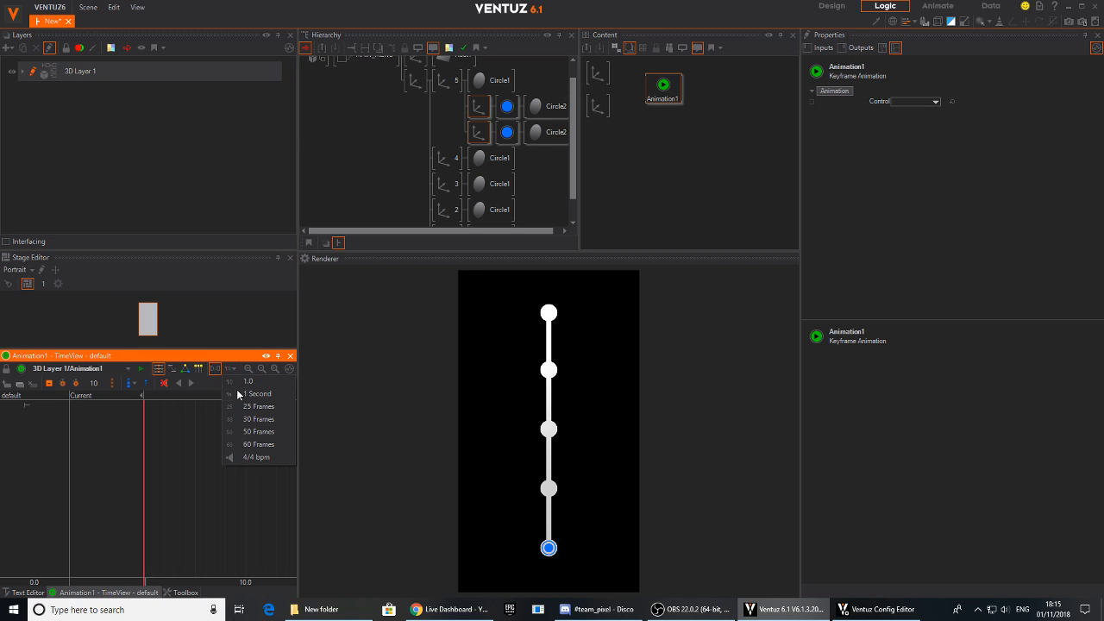
pyautogui.click(238, 393)
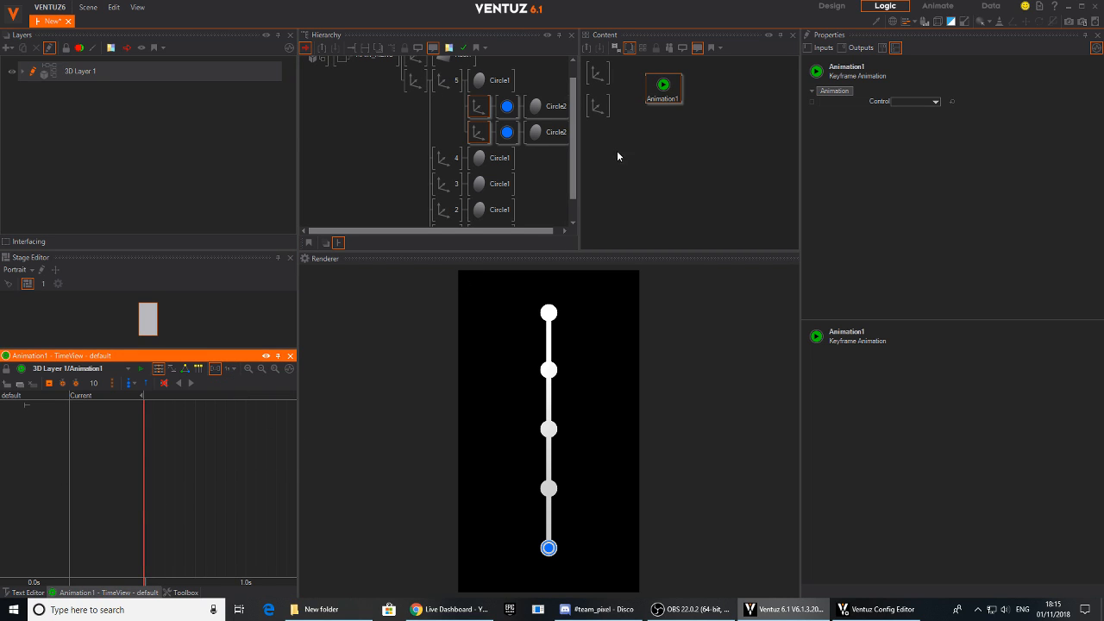
# - Rename the blue circle's axis as INNER and the ring's axis as OUTER
pyautogui.click(481, 113)
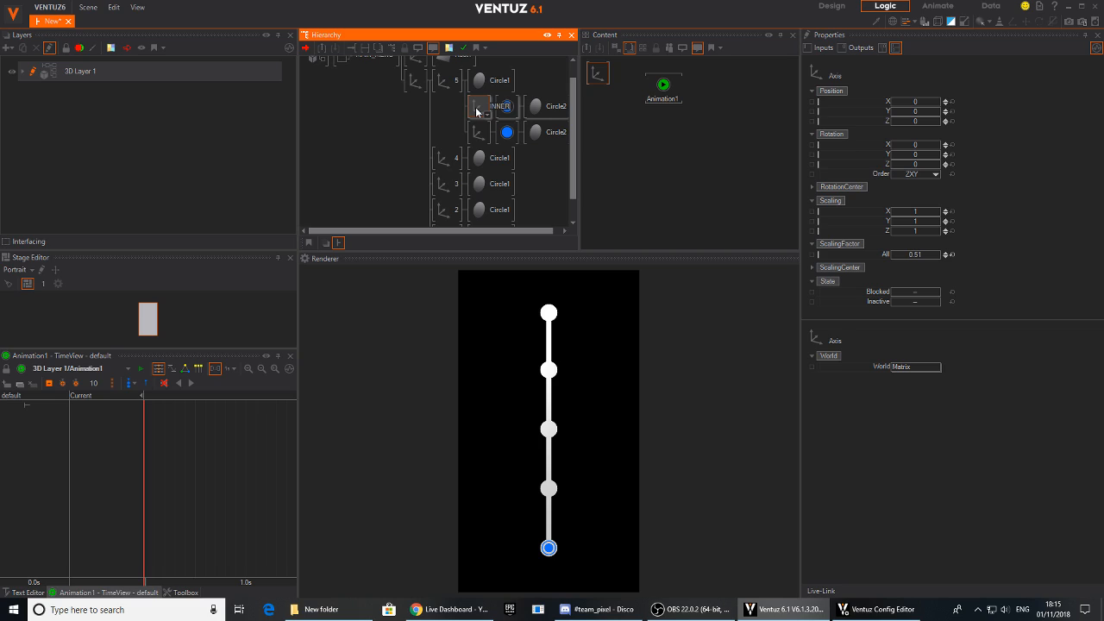
pyautogui.press('Return')
pyautogui.click(477, 129)
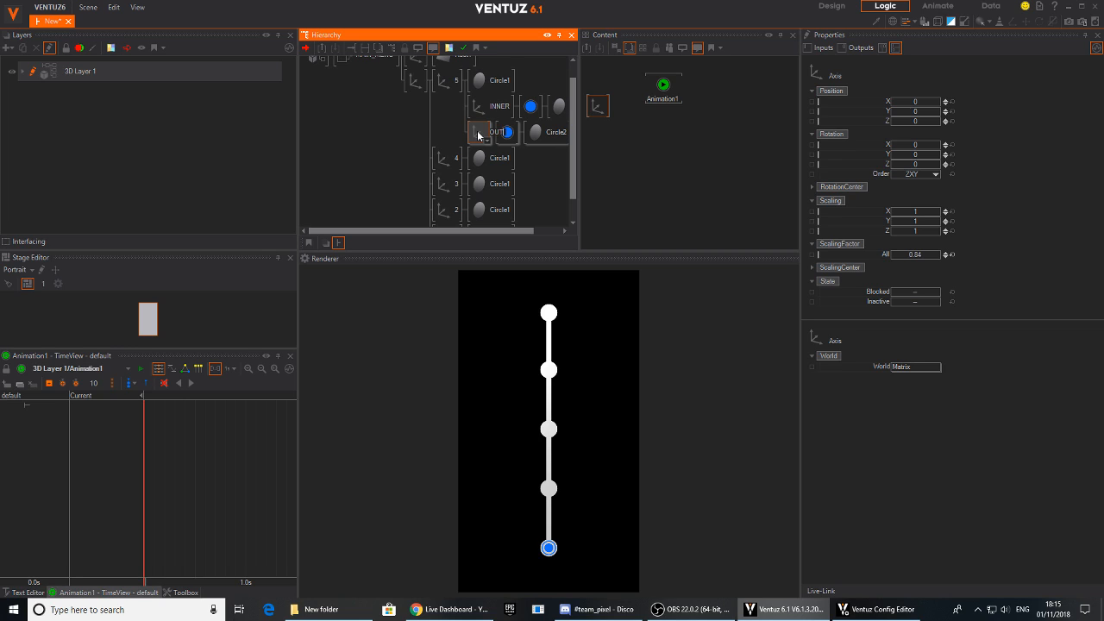
pyautogui.press('Return')
# - Bind the overall scaling factor of both the INNER and OUTER axes to the keyframe animation
pyautogui.keyDown('ctrl'); pyautogui.click(498, 112); pyautogui.keyUp('ctrl')
pyautogui.click(678, 88)
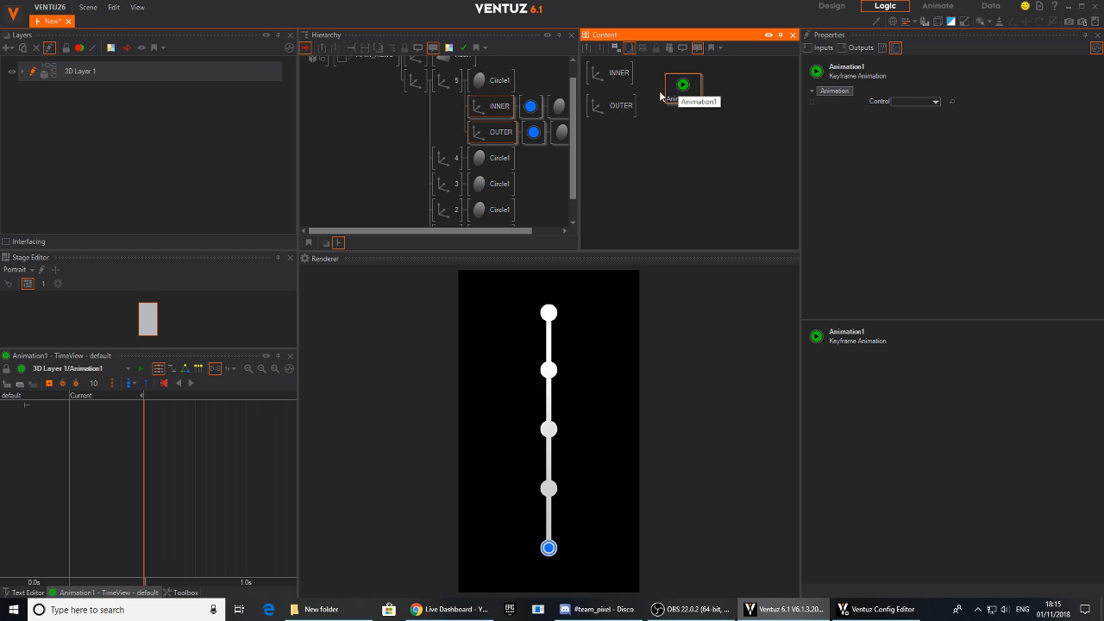
pyautogui.moveTo(645, 64); pyautogui.dragTo(616, 118)
pyautogui.moveTo(878, 259); pyautogui.dragTo(682, 88)
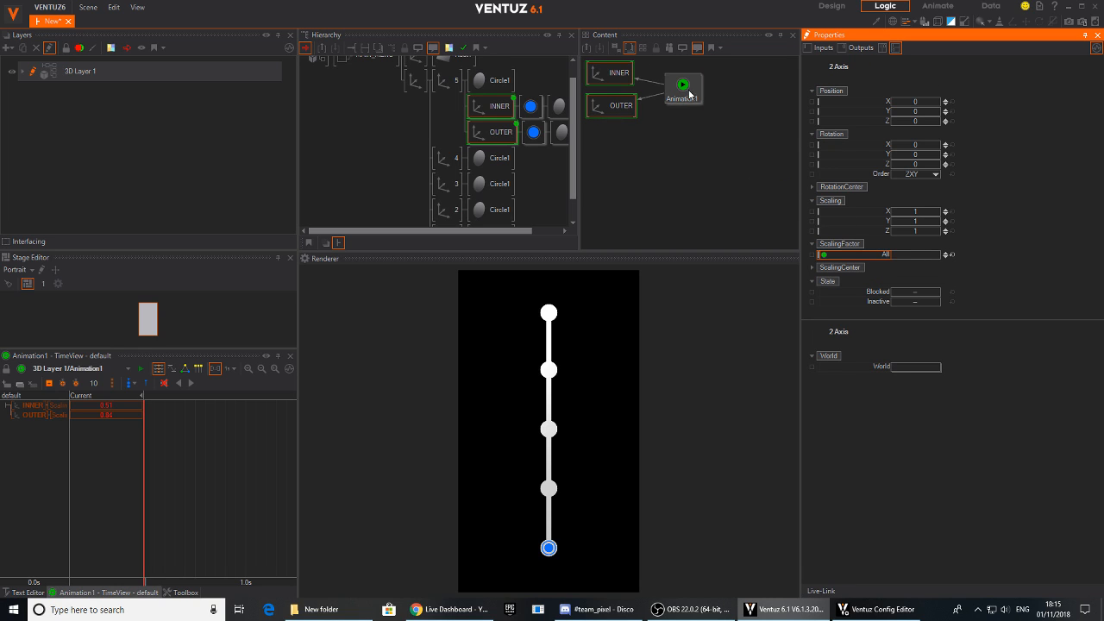
# - Record scaling keyframes for INNER and OUTER at 0 s and again at 1 s
pyautogui.click(244, 465)
pyautogui.click(49, 383)
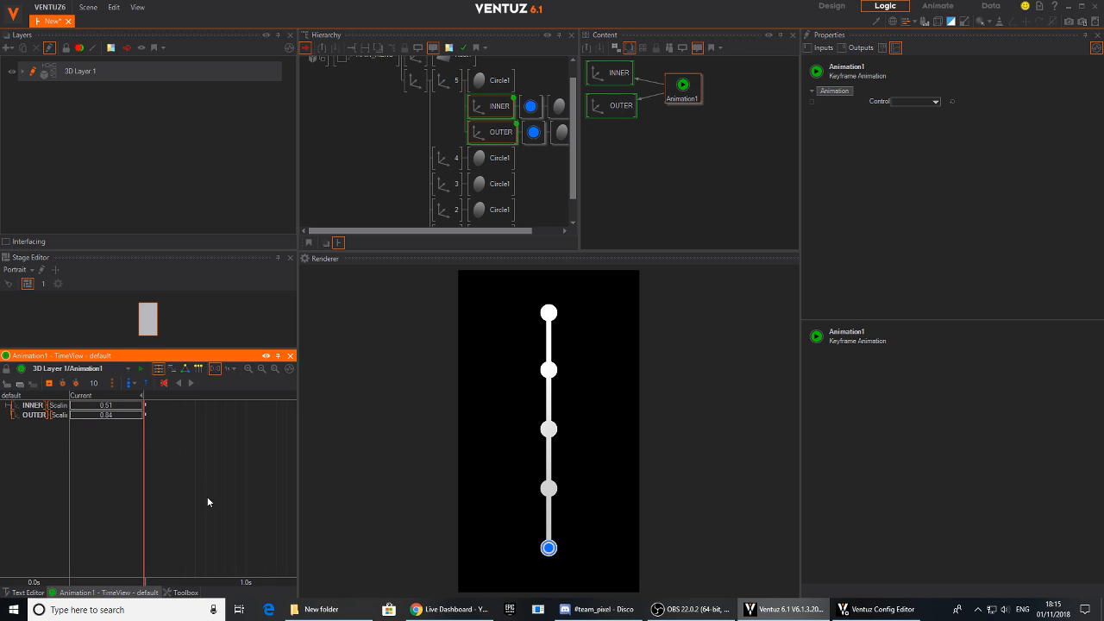
pyautogui.moveTo(242, 499); pyautogui.dragTo(263, 499)
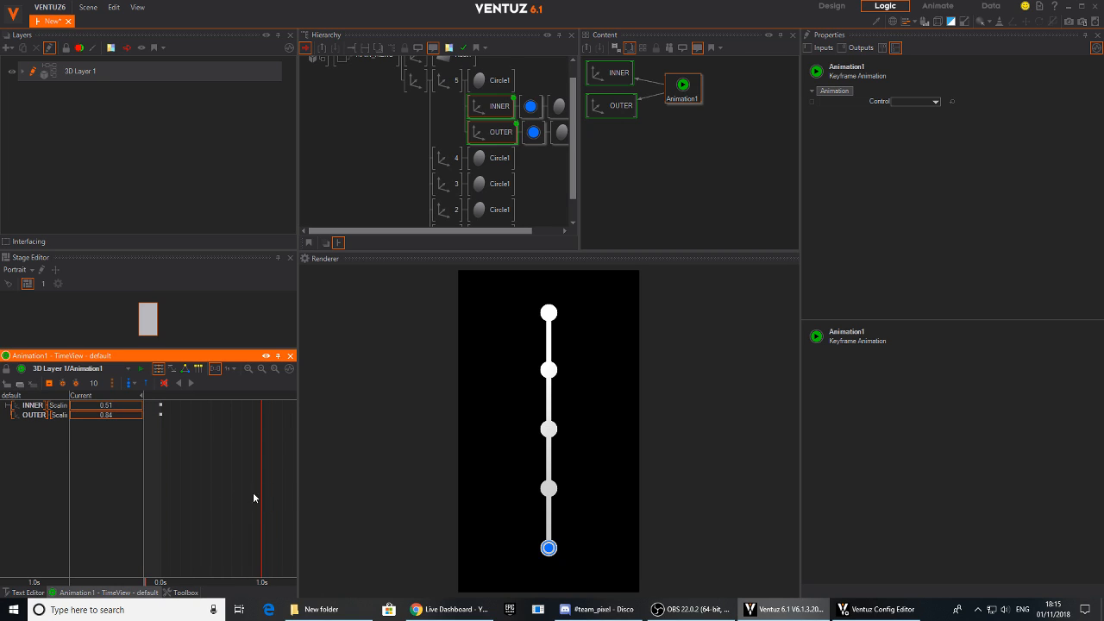
pyautogui.click(49, 383)
pyautogui.moveTo(261, 477)
pyautogui.mouseDown()
pyautogui.moveTo(162, 477)
pyautogui.moveTo(261, 476)
pyautogui.mouseUp()
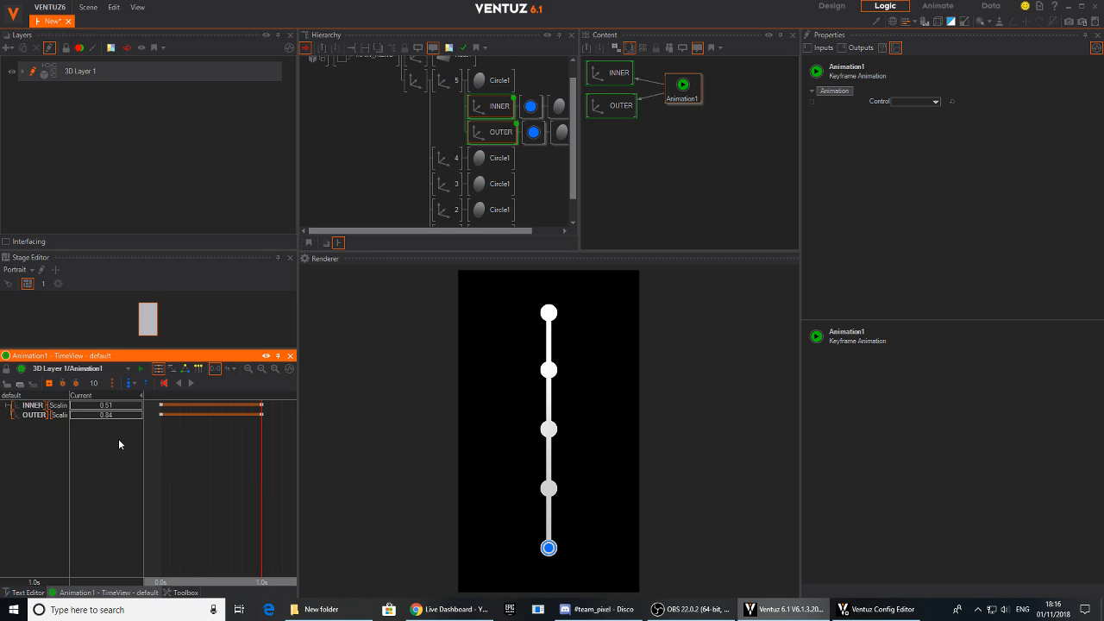
# - Set the scaling value of both INNER and OUTER to 0 at the 0 s keyframe
pyautogui.moveTo(262, 468); pyautogui.dragTo(162, 468)
pyautogui.doubleClick(126, 407)
pyautogui.write('0')
pyautogui.press('Return')
pyautogui.doubleClick(127, 415)
pyautogui.write('0')
# - Move both end keyframes to 0.5 s, delay the INNER keyframes by about 0.2 s, and preview the animation
pyautogui.moveTo(256, 399); pyautogui.dragTo(221, 422)
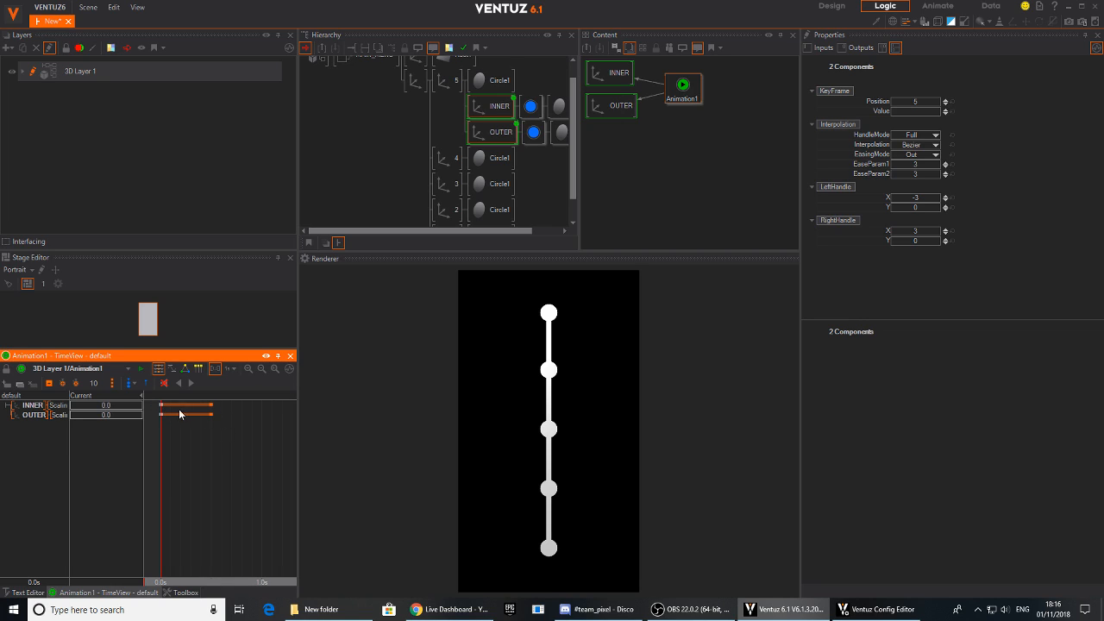
pyautogui.moveTo(158, 409); pyautogui.dragTo(232, 407)
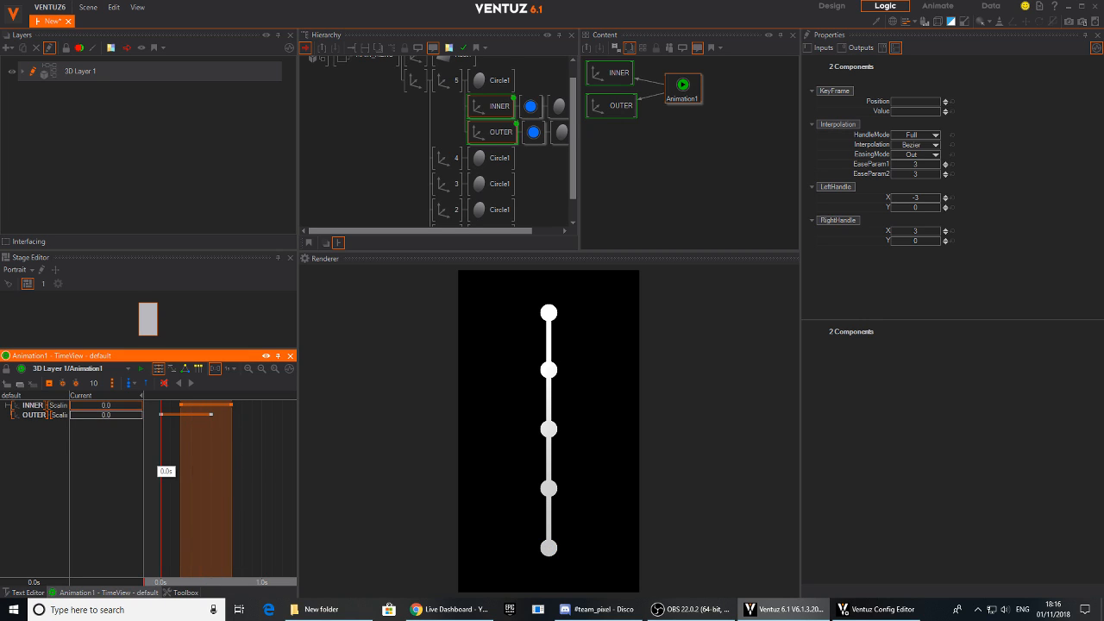
pyautogui.click(242, 479)
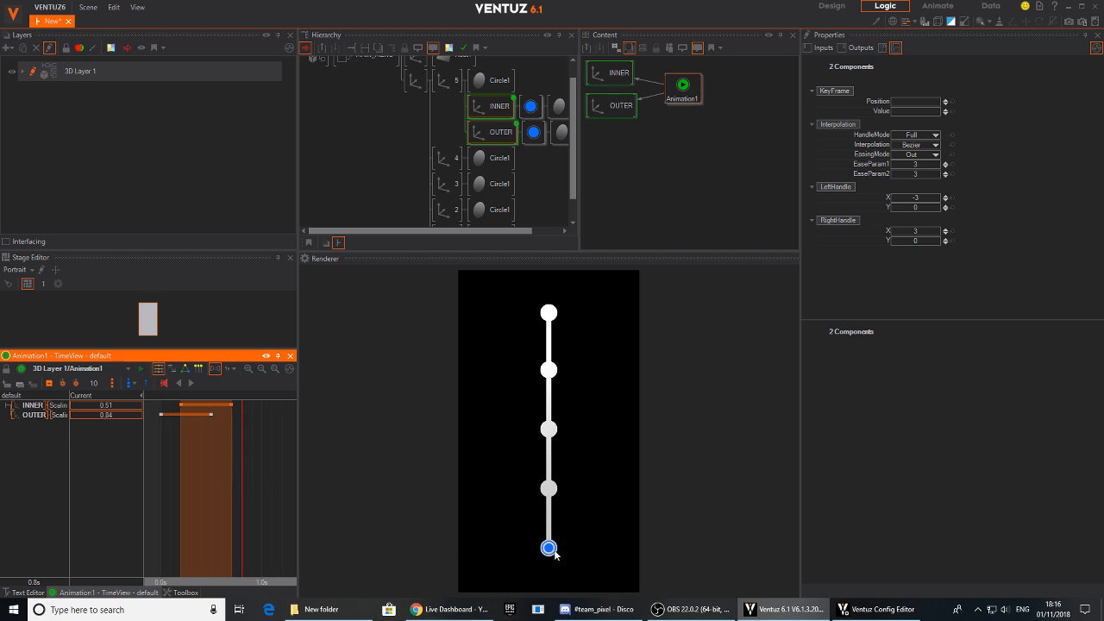
pyautogui.moveTo(219, 468); pyautogui.dragTo(161, 473)
# - Insert an Oscillator node on the connection between the keyframe animation and the INNER axis
pyautogui.moveTo(684, 96); pyautogui.dragTo(714, 99)
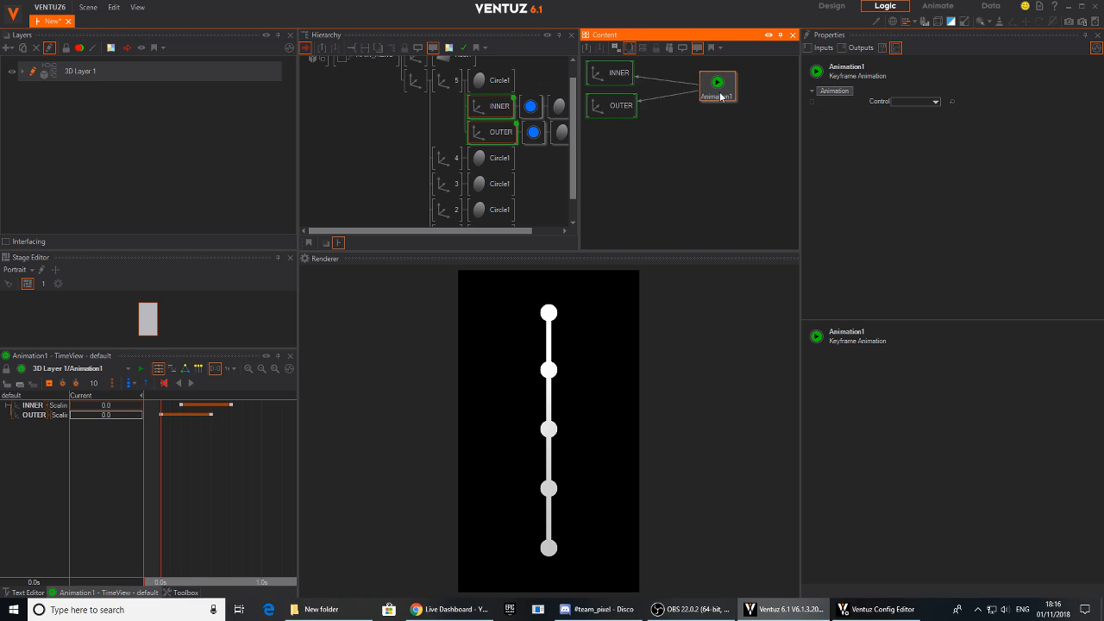
pyautogui.doubleClick(709, 125)
pyautogui.write('osc')
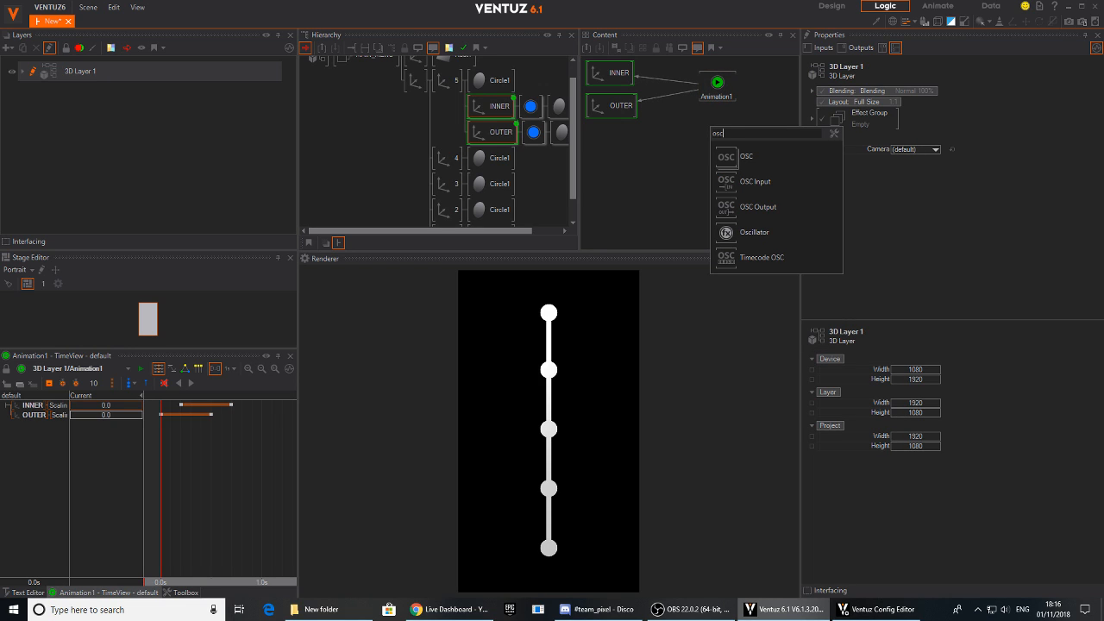
pyautogui.click(724, 233)
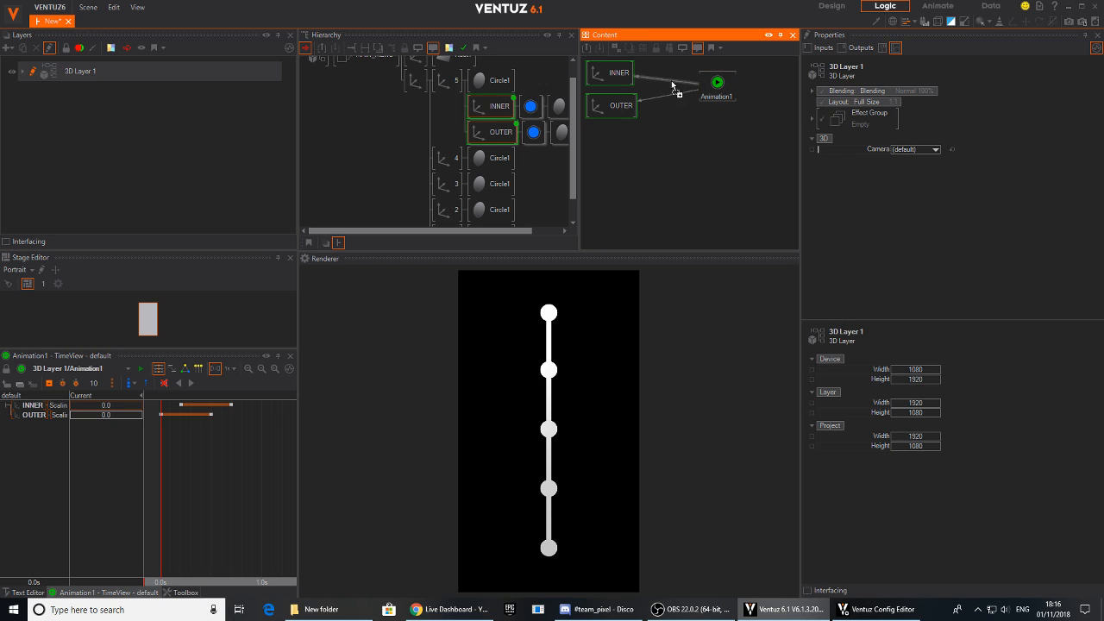
pyautogui.click(671, 76)
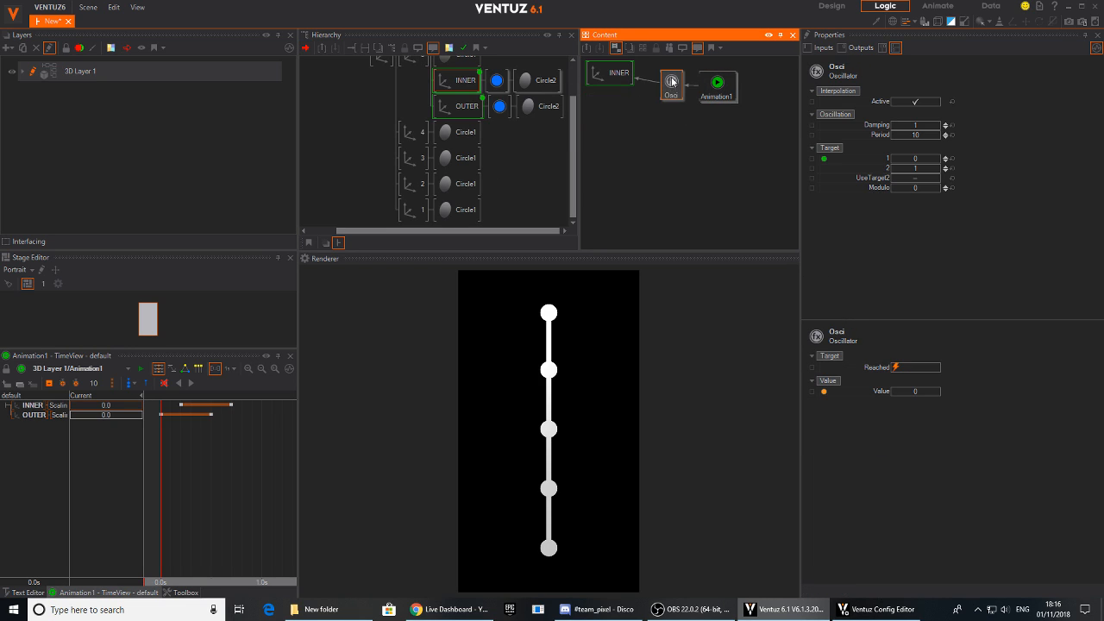
# - Insert a second Oscillator node on the connection between the keyframe animation and the OUTER axis
pyautogui.click(715, 96)
pyautogui.doubleClick(676, 144)
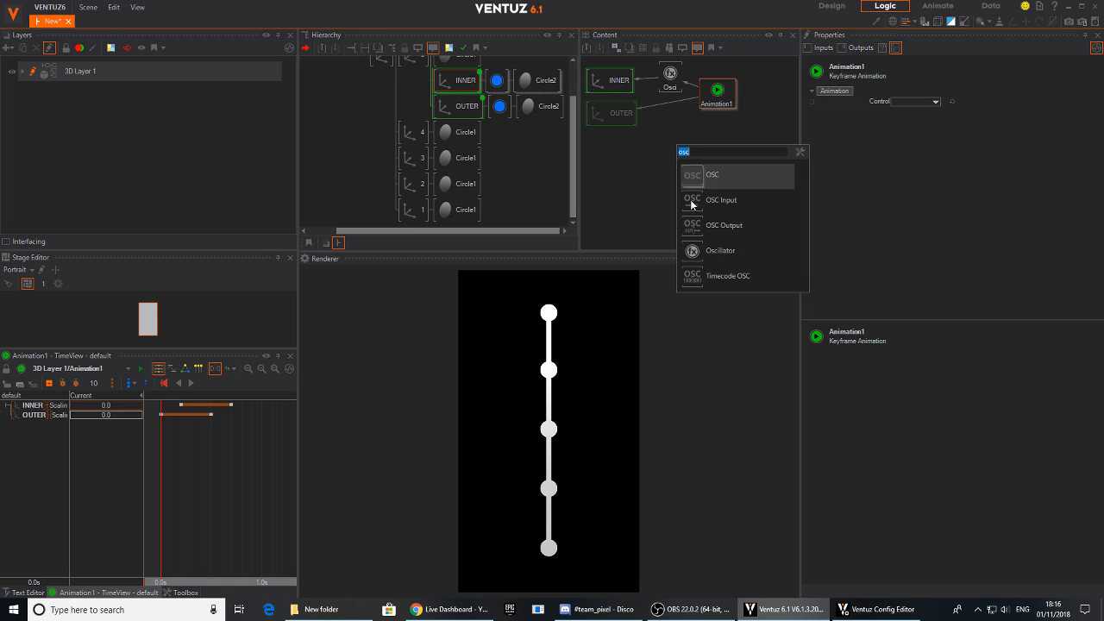
pyautogui.click(695, 250)
pyautogui.click(671, 109)
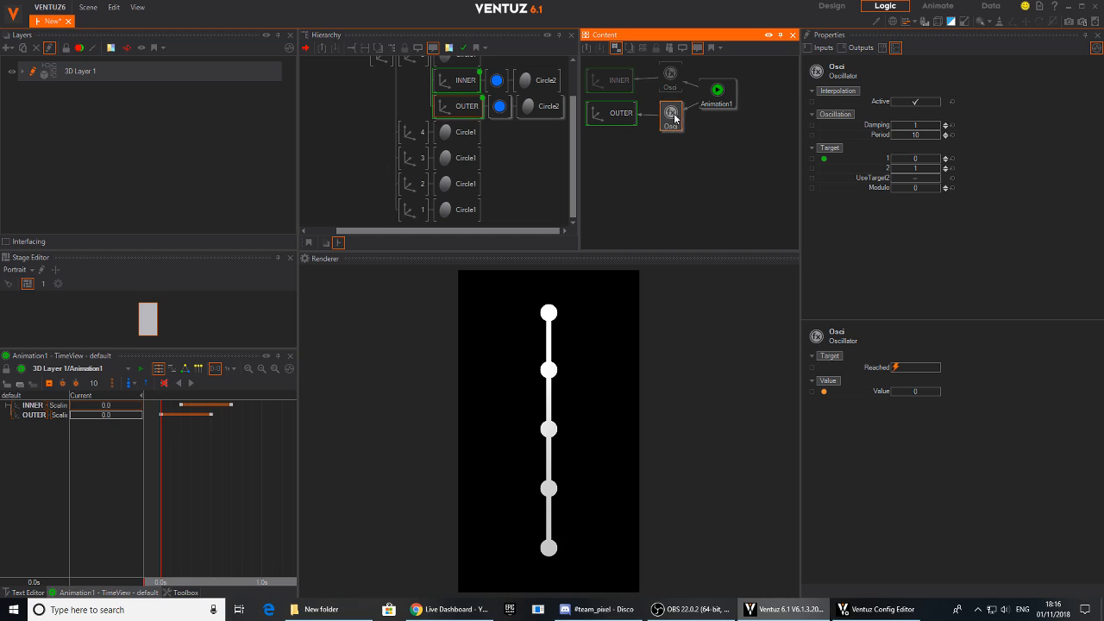
# - Set the damping of both oscillators to 12
pyautogui.keyDown('ctrl'); pyautogui.click(671, 112); pyautogui.keyUp('ctrl')
pyautogui.click(917, 125)
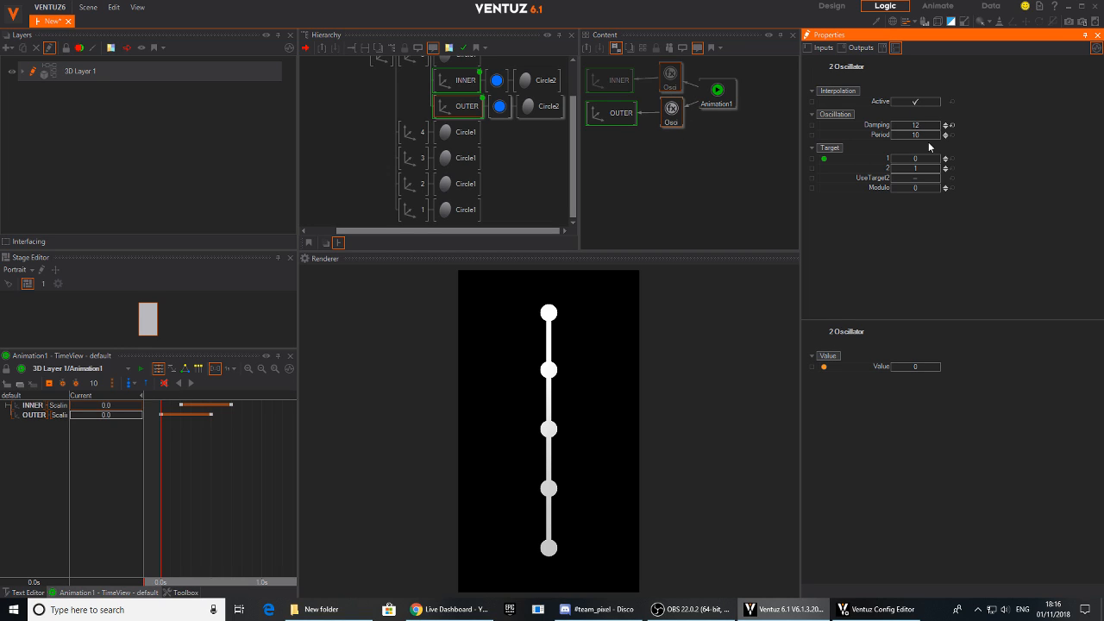
# - Enlarge the circles' parent axis to a scaling factor of 7.42 at Y position 0.04, and replay the ring animation
pyautogui.moveTo(218, 482); pyautogui.dragTo(144, 398)
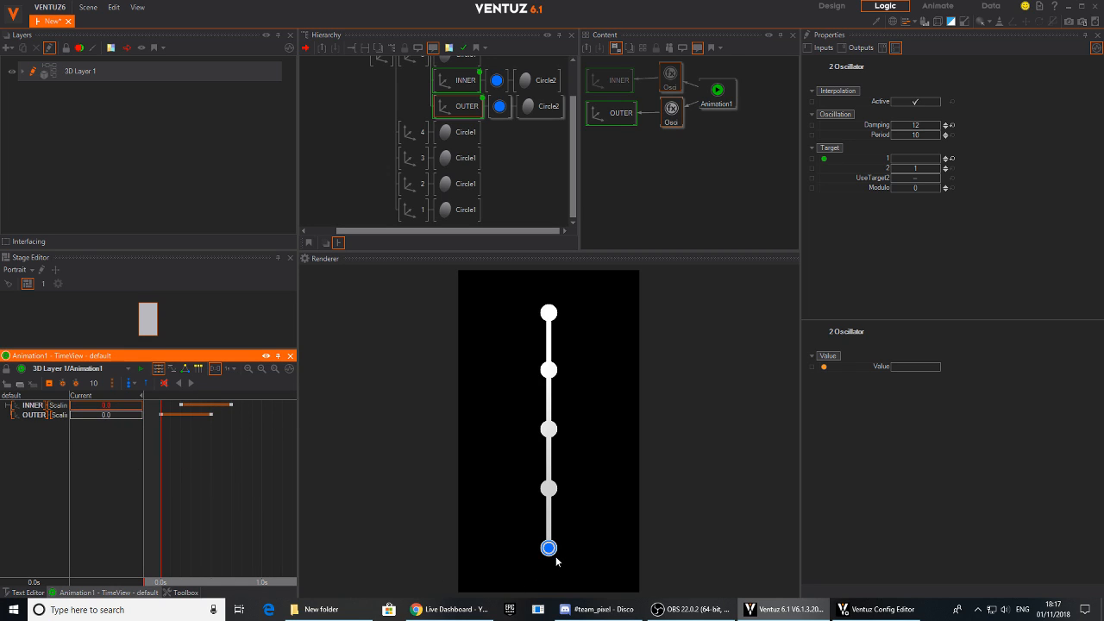
pyautogui.click(457, 108)
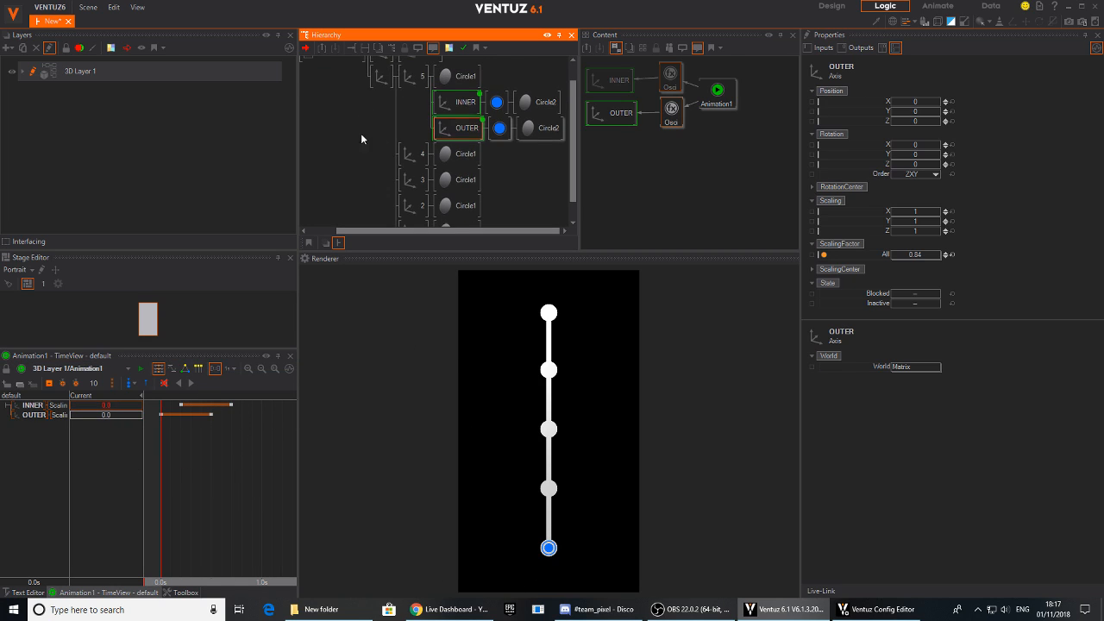
pyautogui.scroll(2, 379, 99)
pyautogui.click(381, 101)
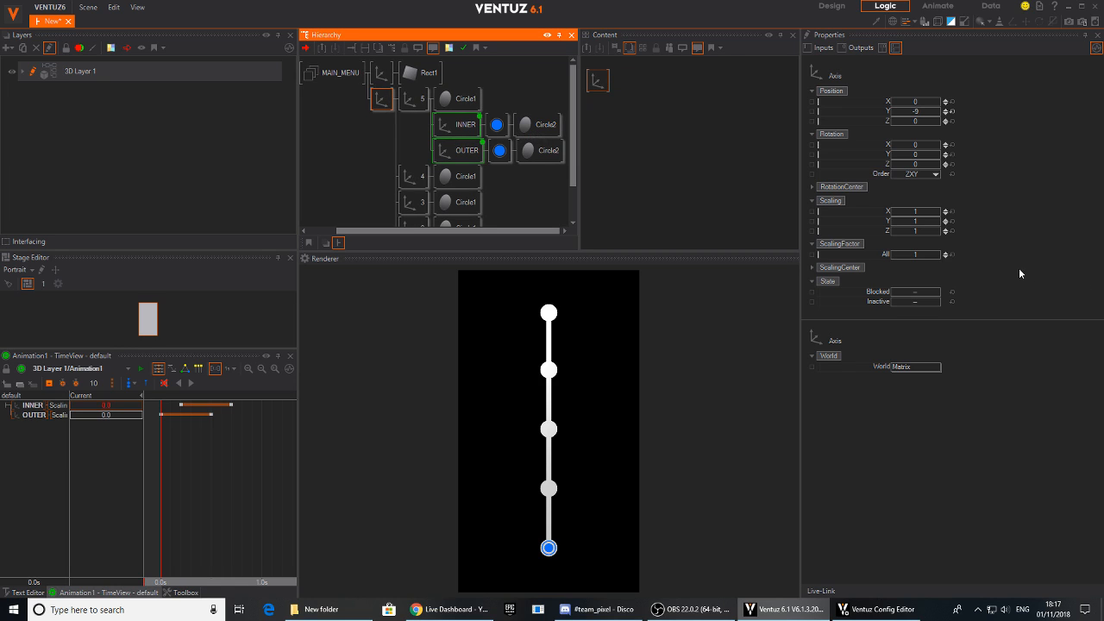
pyautogui.moveTo(907, 258); pyautogui.dragTo(930, 119)
pyautogui.click(163, 473)
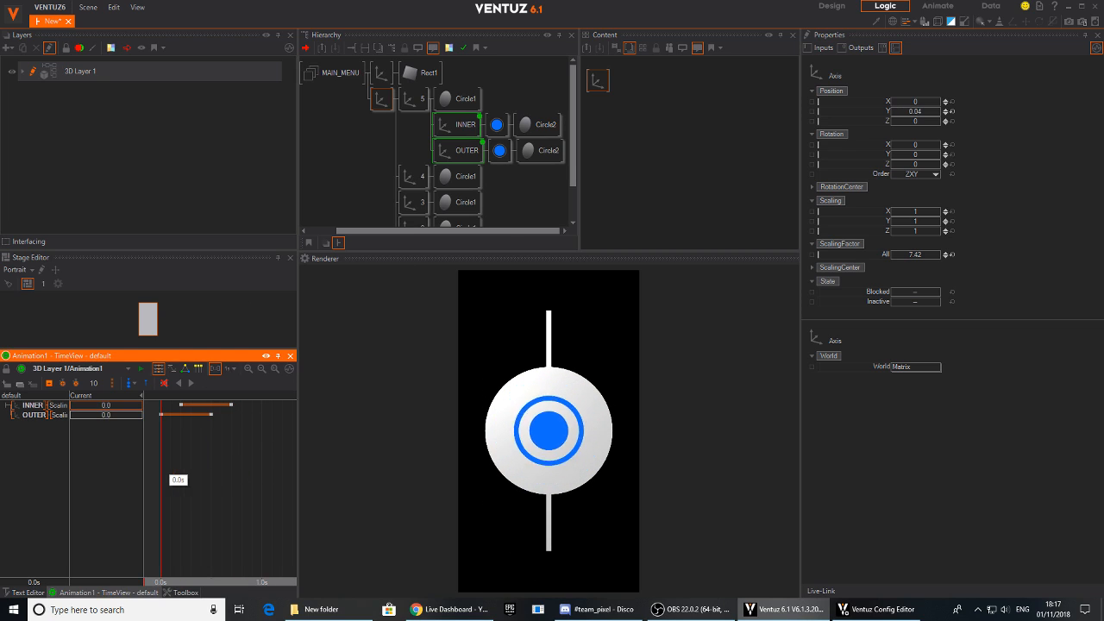
pyautogui.click(194, 384)
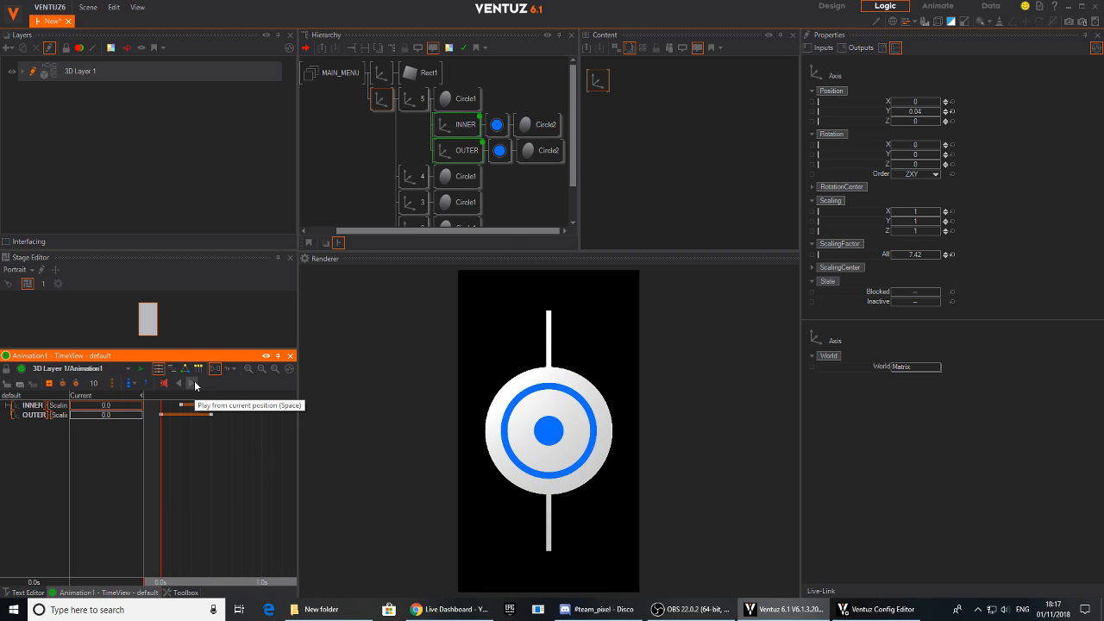
# - Set the damping of both oscillators to 10 and replay the animation
pyautogui.click(457, 124)
pyautogui.click(676, 107)
pyautogui.keyDown('ctrl'); pyautogui.click(676, 80); pyautogui.keyUp('ctrl')
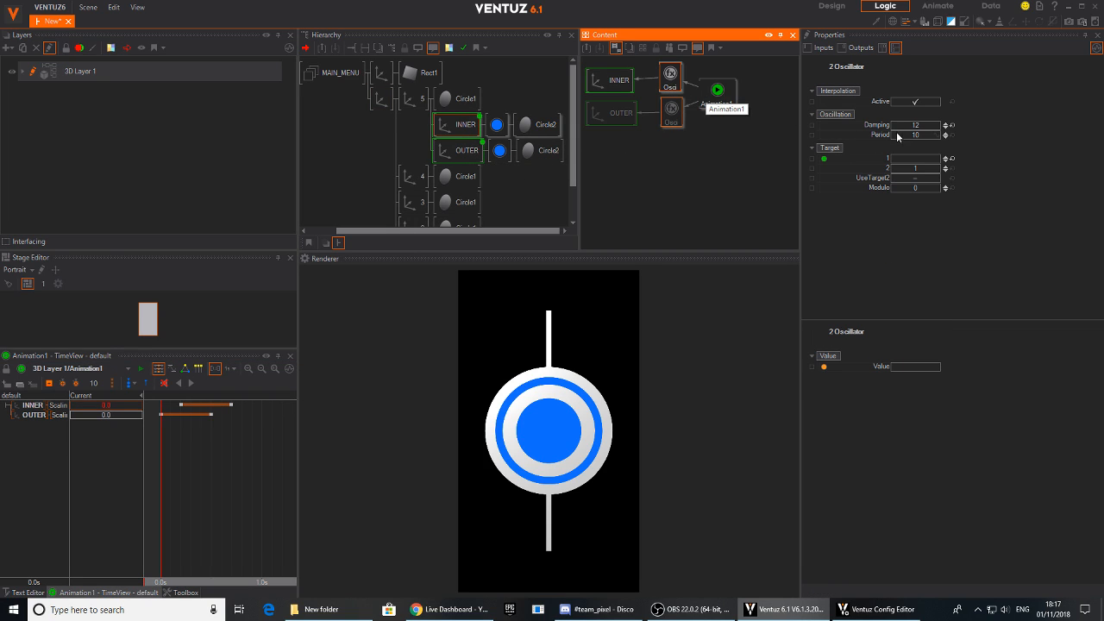
pyautogui.click(920, 126)
pyautogui.write('10')
pyautogui.press('Return')
pyautogui.click(242, 463)
pyautogui.moveTo(241, 463); pyautogui.dragTo(157, 472)
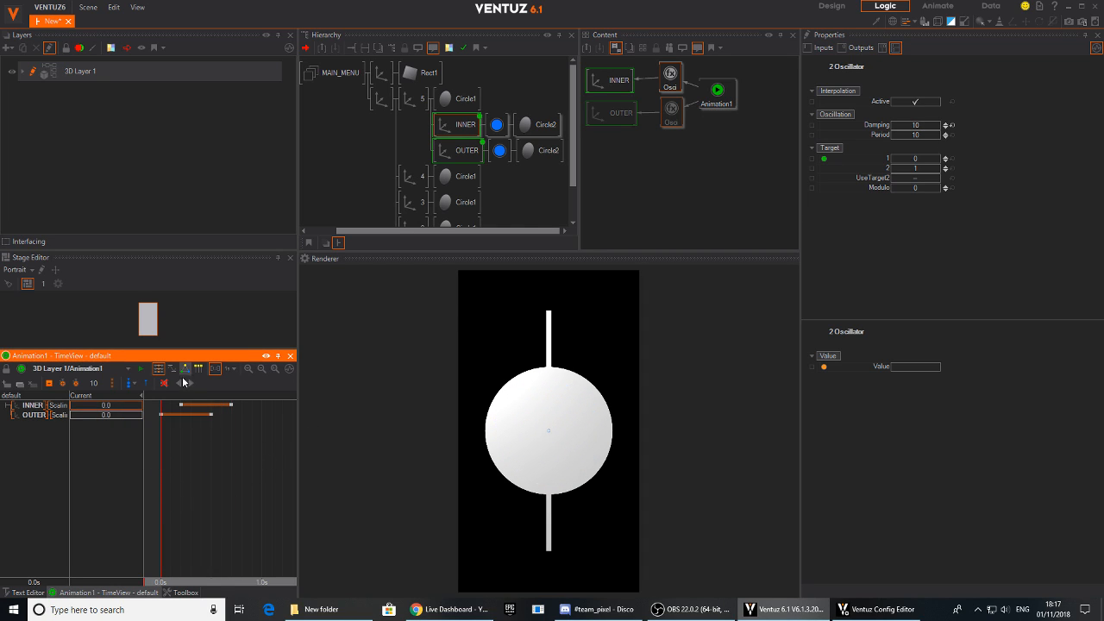
pyautogui.click(191, 385)
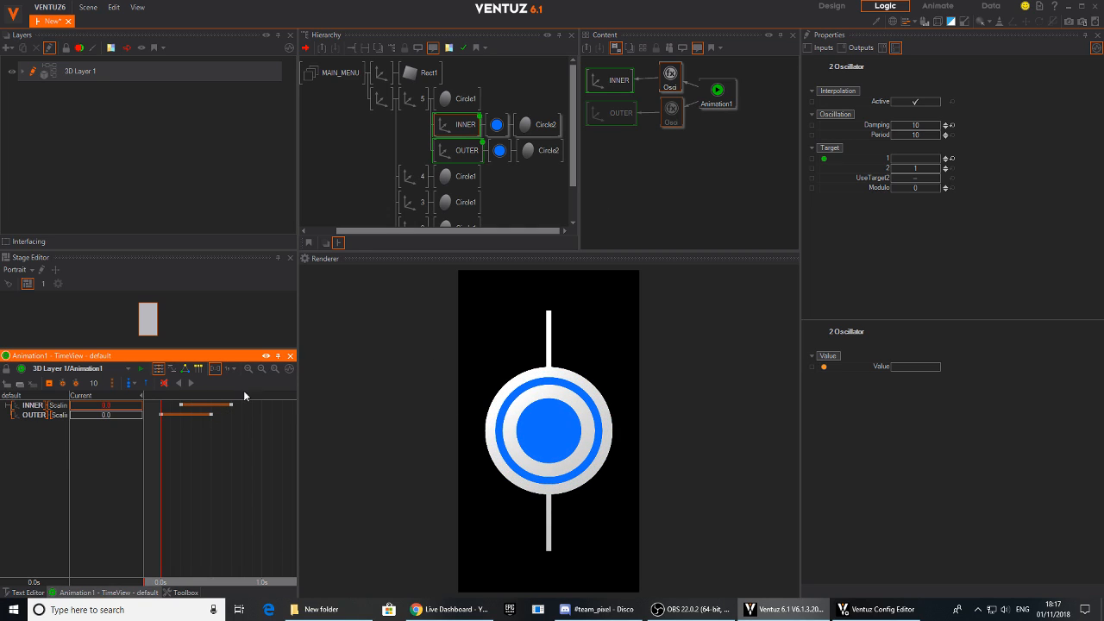
# - Reset the circles' parent axis to a scaling factor of 1 and set its Y position to -8.975
pyautogui.click(380, 99)
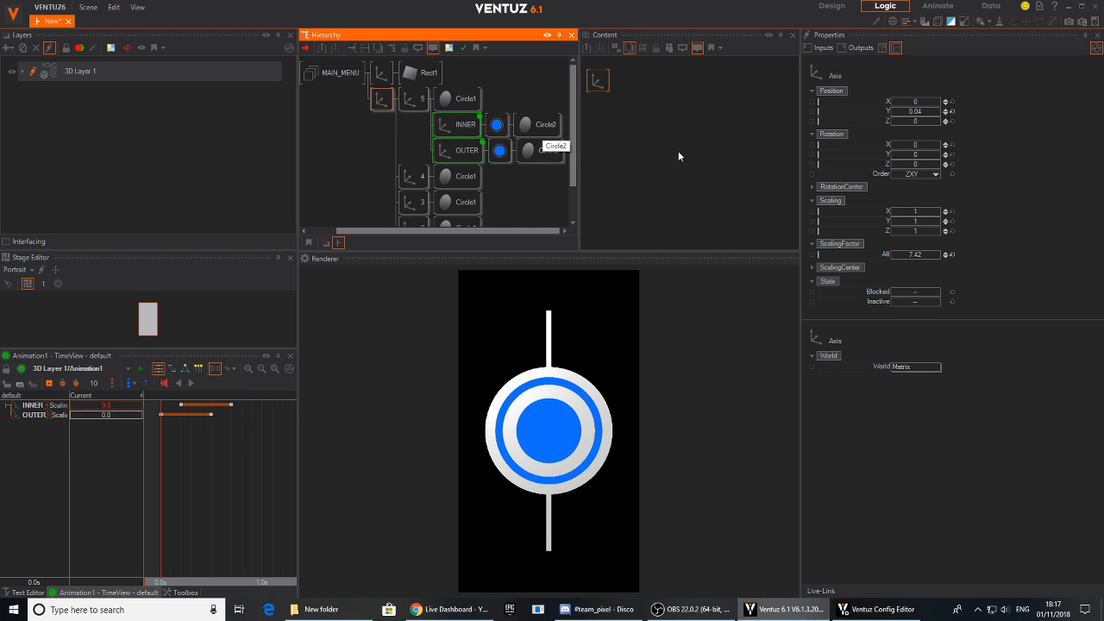
pyautogui.click(949, 255)
pyautogui.moveTo(916, 112)
pyautogui.mouseDown()
pyautogui.moveTo(892, 113)
pyautogui.moveTo(937, 112)
pyautogui.mouseUp()
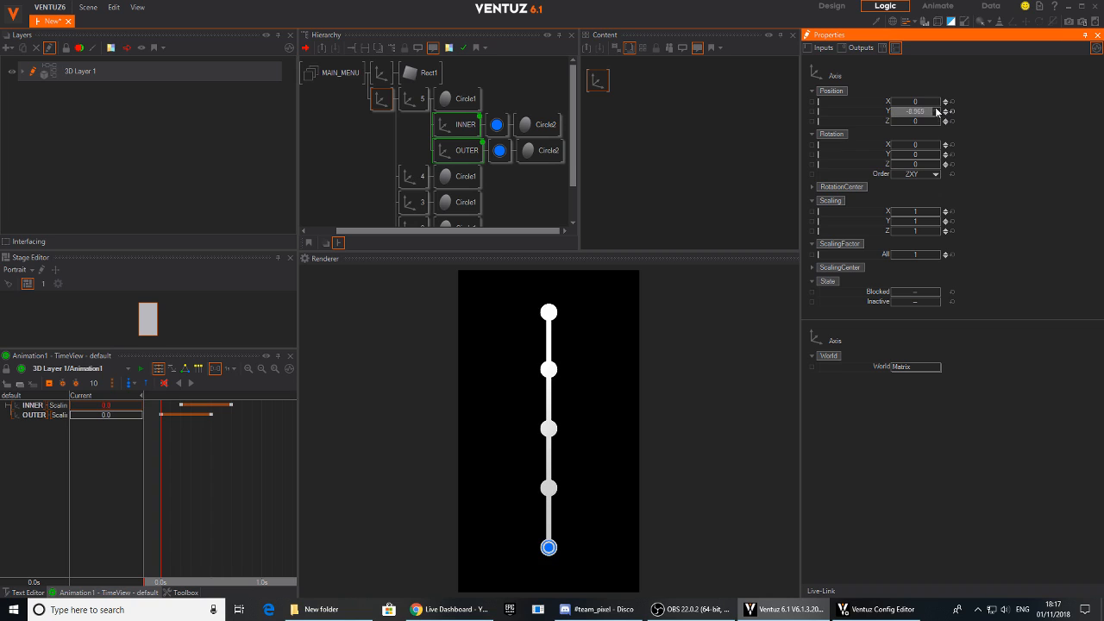
pyautogui.click(450, 128)
pyautogui.click(430, 154)
pyautogui.click(454, 131)
pyautogui.click(453, 147)
pyautogui.click(453, 131)
pyautogui.click(401, 128)
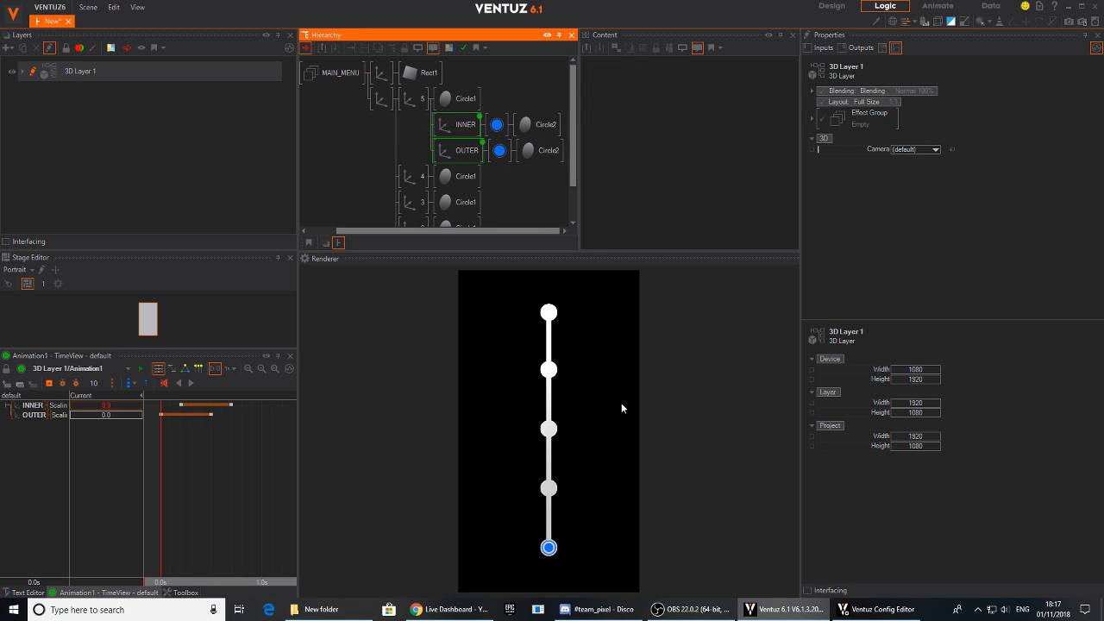
pyautogui.click(549, 547)
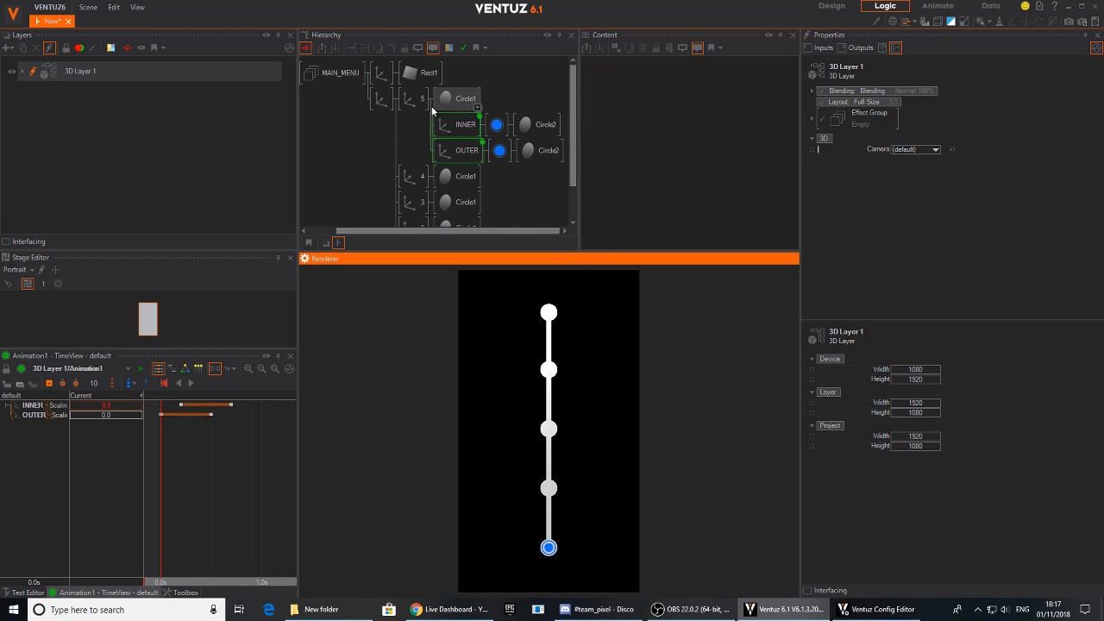
# - Insert a Group node under axis 5 so that it holds Circle1, INNER and OUTER
pyautogui.moveTo(161, 482); pyautogui.dragTo(252, 472)
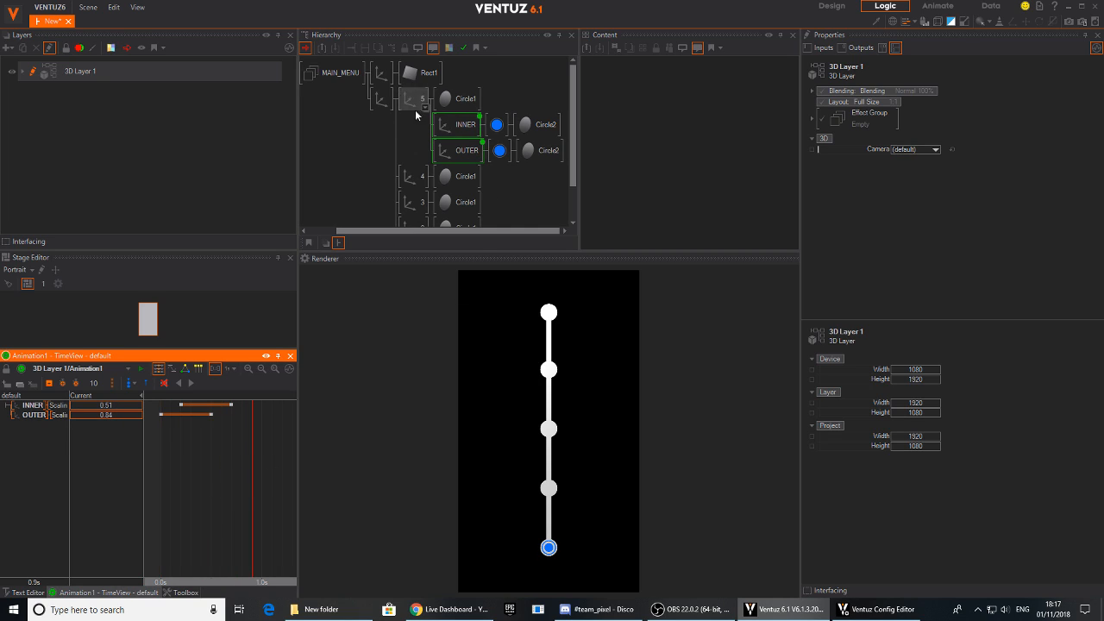
pyautogui.click(405, 133)
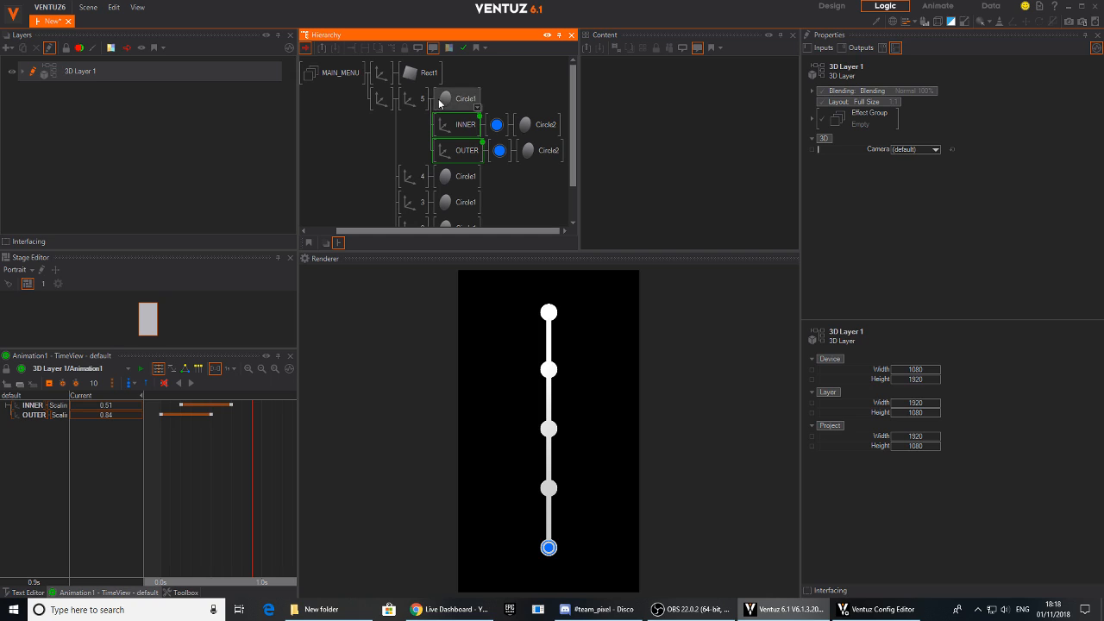
pyautogui.press('Tab')
pyautogui.write('gr')
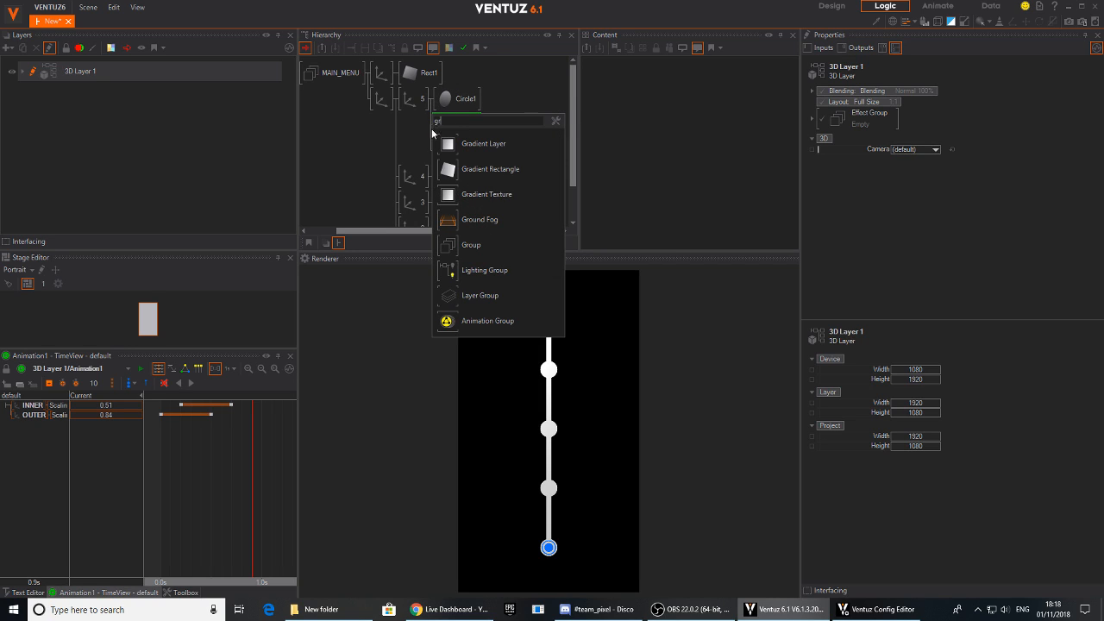
pyautogui.moveTo(449, 247); pyautogui.dragTo(443, 101)
# - Merge the new group to a container and rename it BUTTON1
pyautogui.rightClick(443, 101)
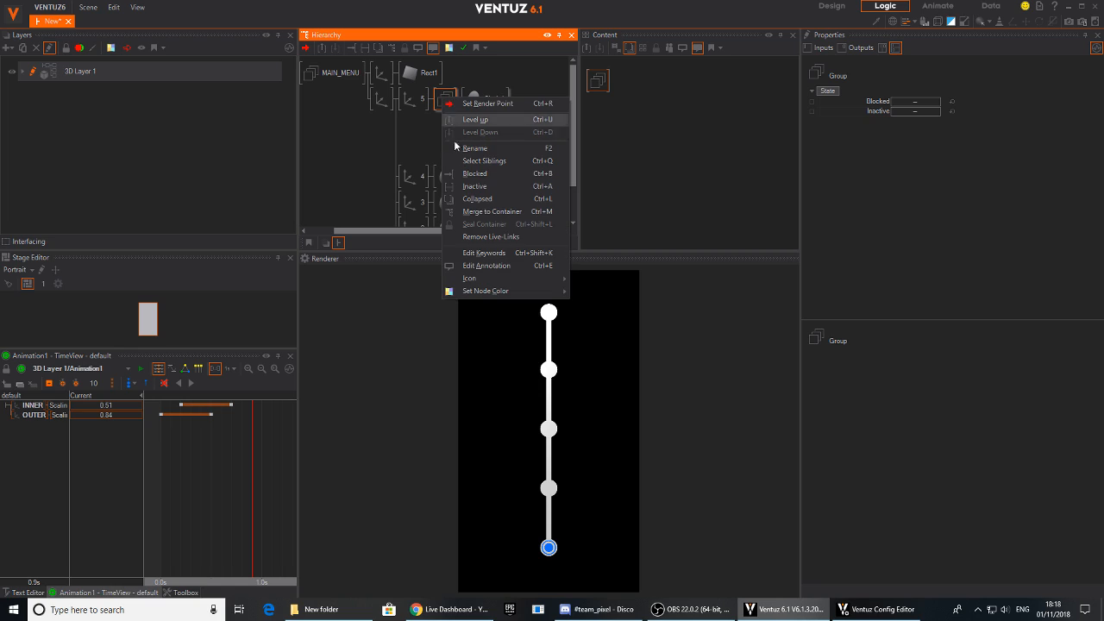
pyautogui.click(466, 214)
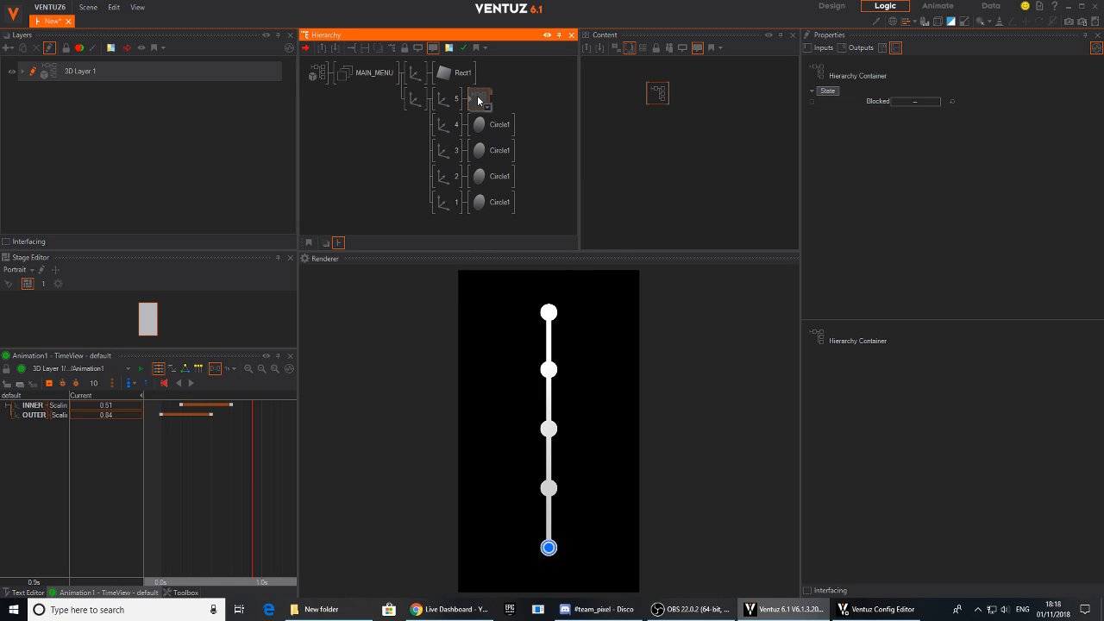
pyautogui.press('Return')
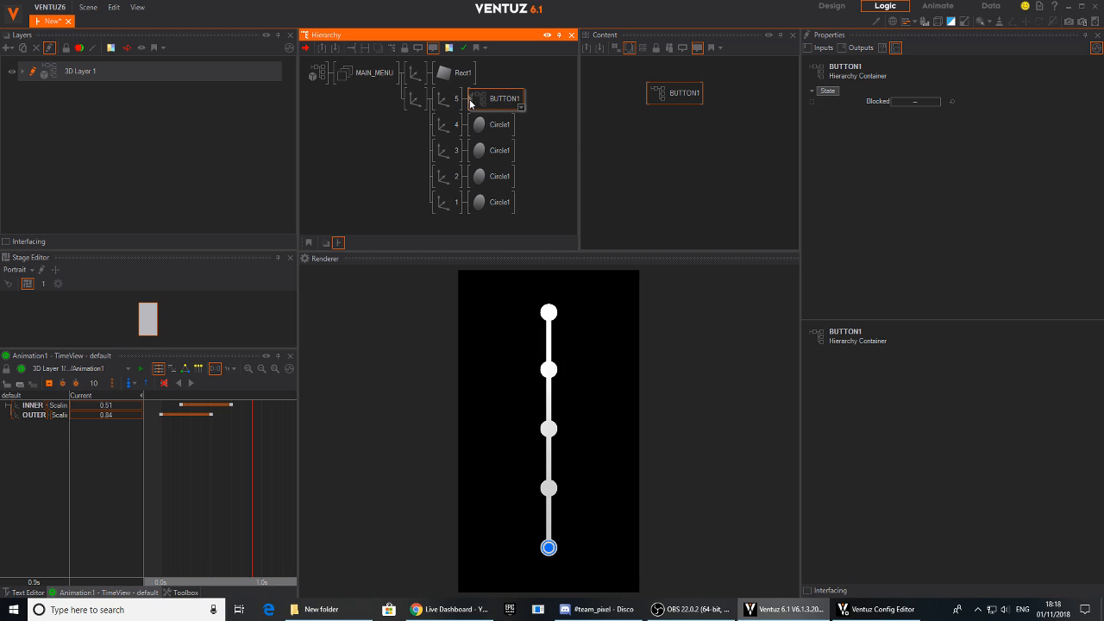
# - Open the BUTTON1 container and select the keyframe animation linked to its OUTER axis
pyautogui.doubleClick(471, 100)
pyautogui.click(393, 99)
pyautogui.click(387, 126)
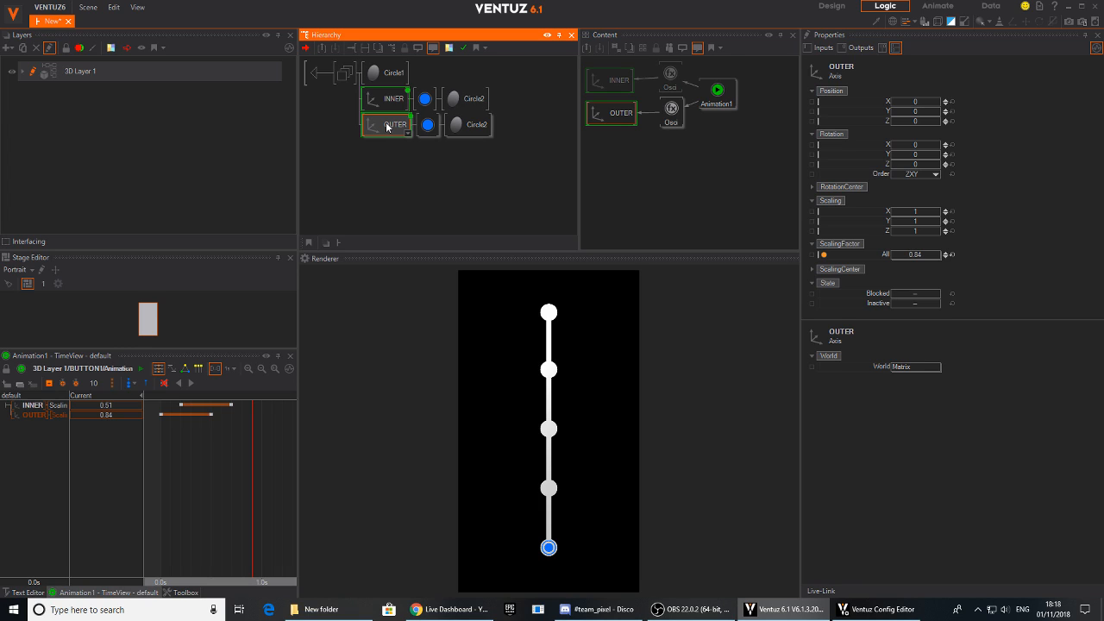
pyautogui.click(718, 93)
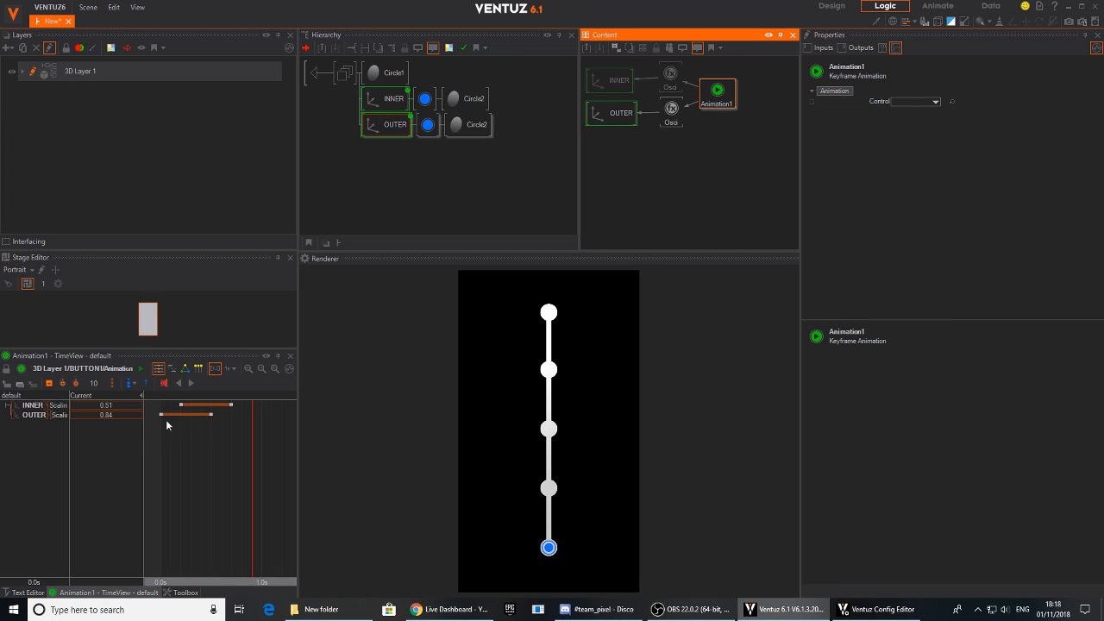
# - Add one new state to the keyframe animation at 0.0 s and another at 0.7 s
pyautogui.click(170, 452)
pyautogui.moveTo(170, 453); pyautogui.dragTo(161, 453)
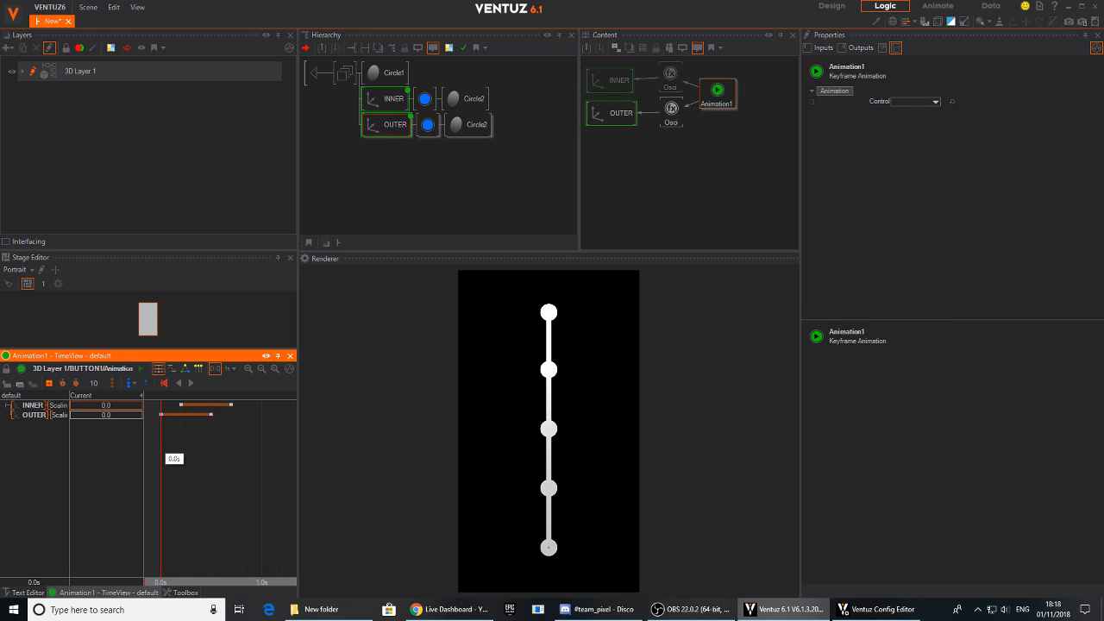
pyautogui.click(137, 383)
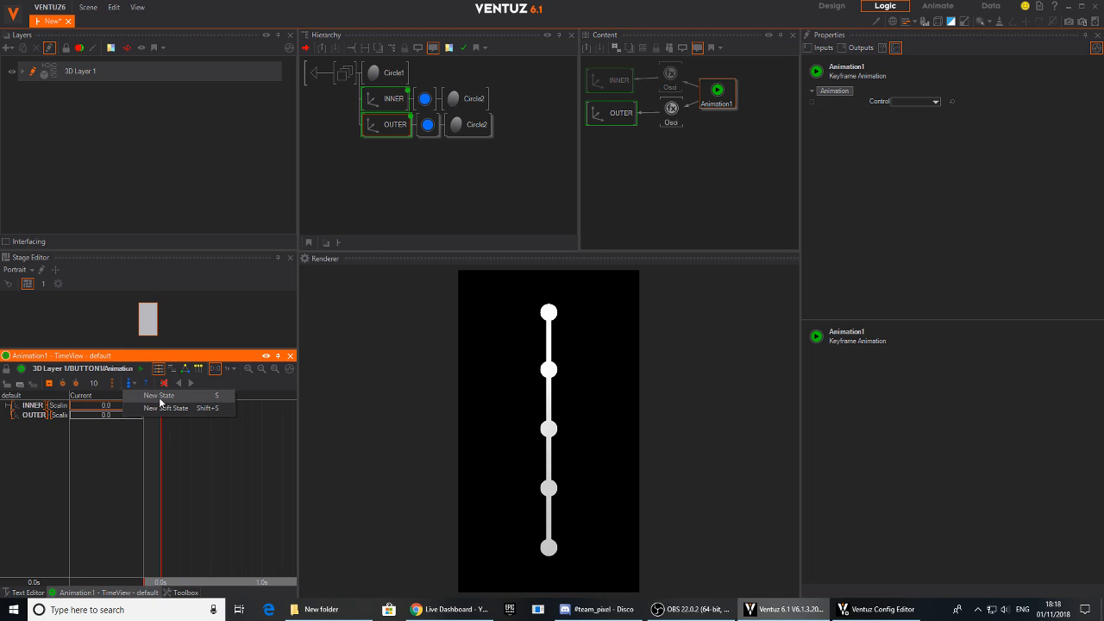
pyautogui.click(160, 398)
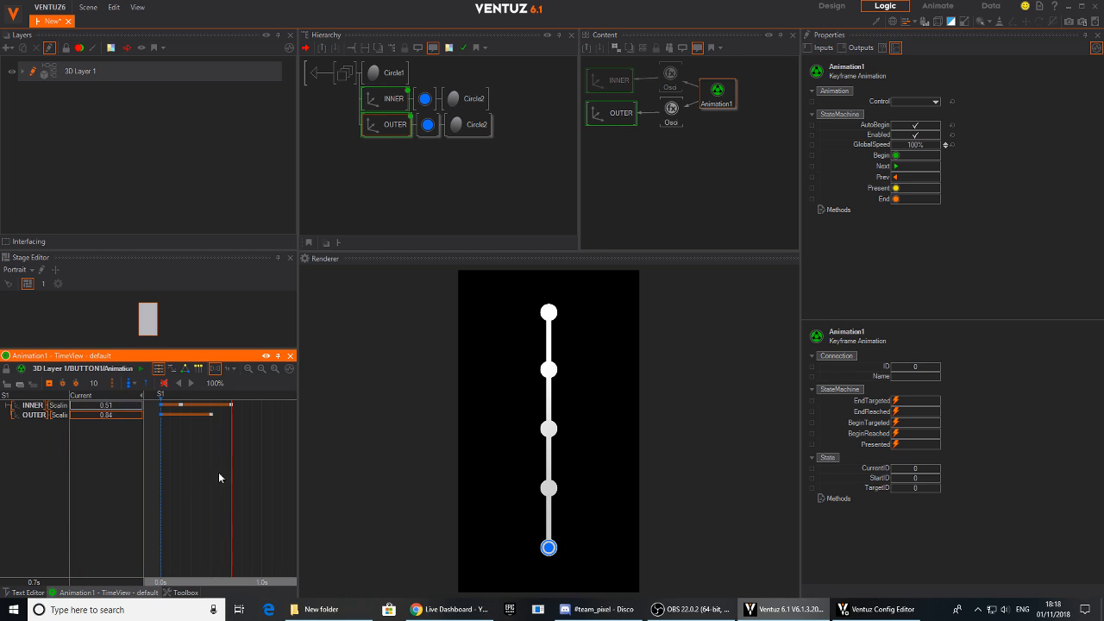
pyautogui.click(130, 383)
pyautogui.click(138, 395)
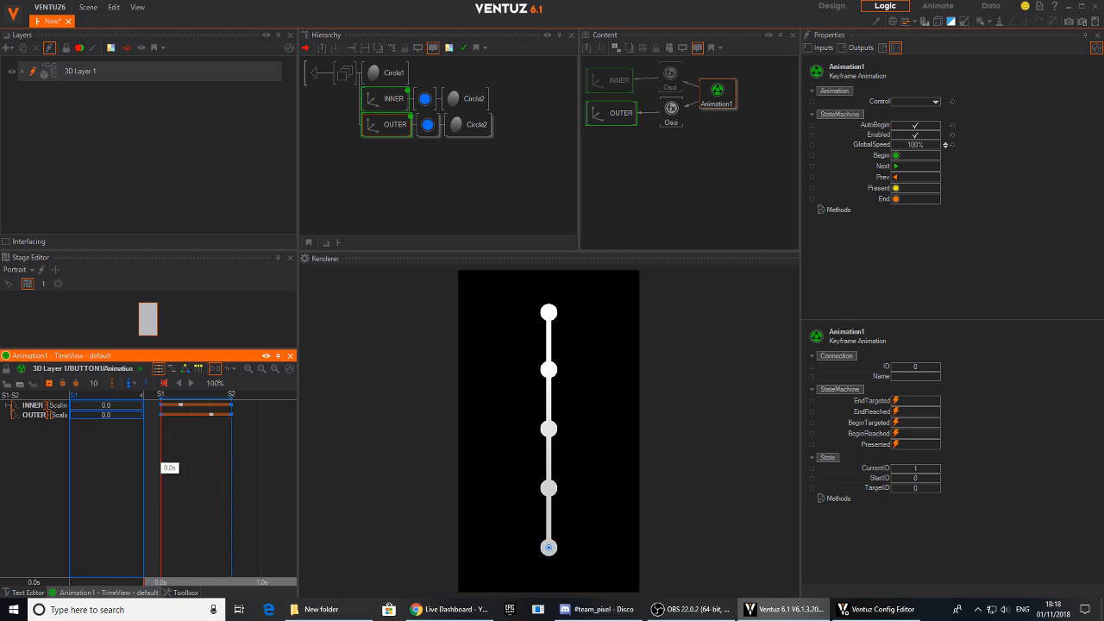
# - Test the animation's state changes by triggering its Next, Prev and Begin methods
pyautogui.click(713, 95)
pyautogui.click(895, 165)
pyautogui.click(897, 166)
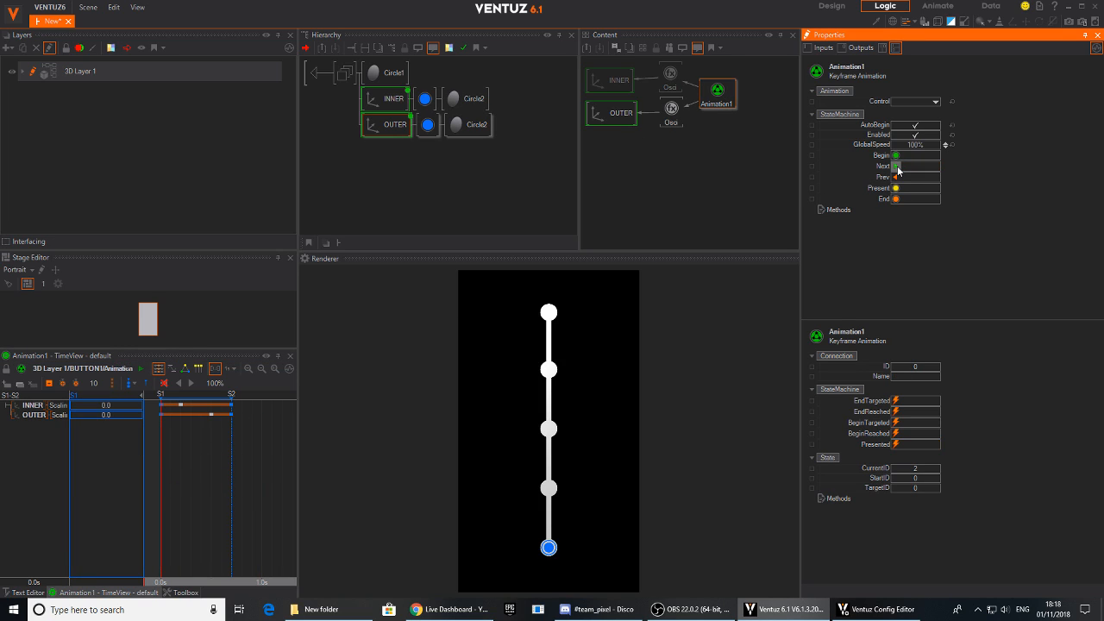
pyautogui.click(895, 175)
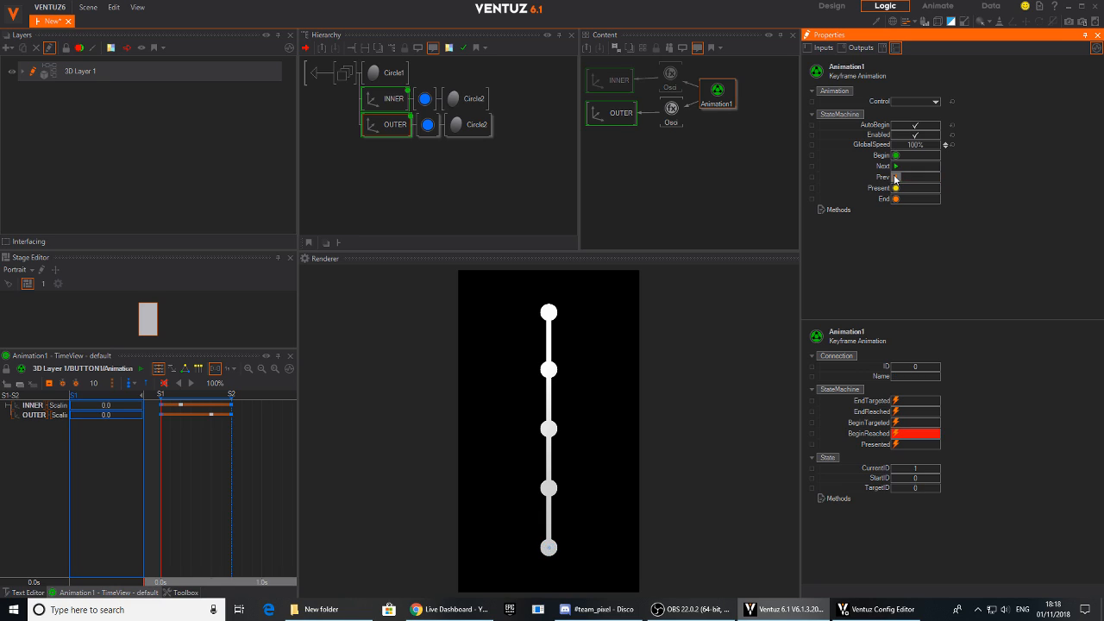
pyautogui.click(895, 168)
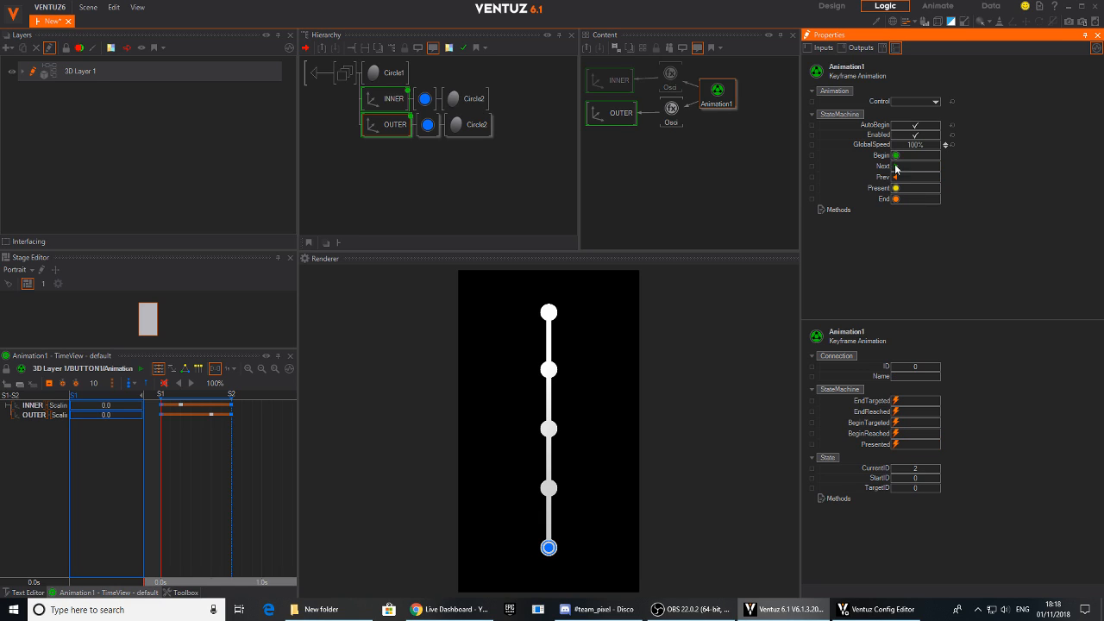
pyautogui.click(895, 158)
pyautogui.click(895, 167)
pyautogui.click(895, 157)
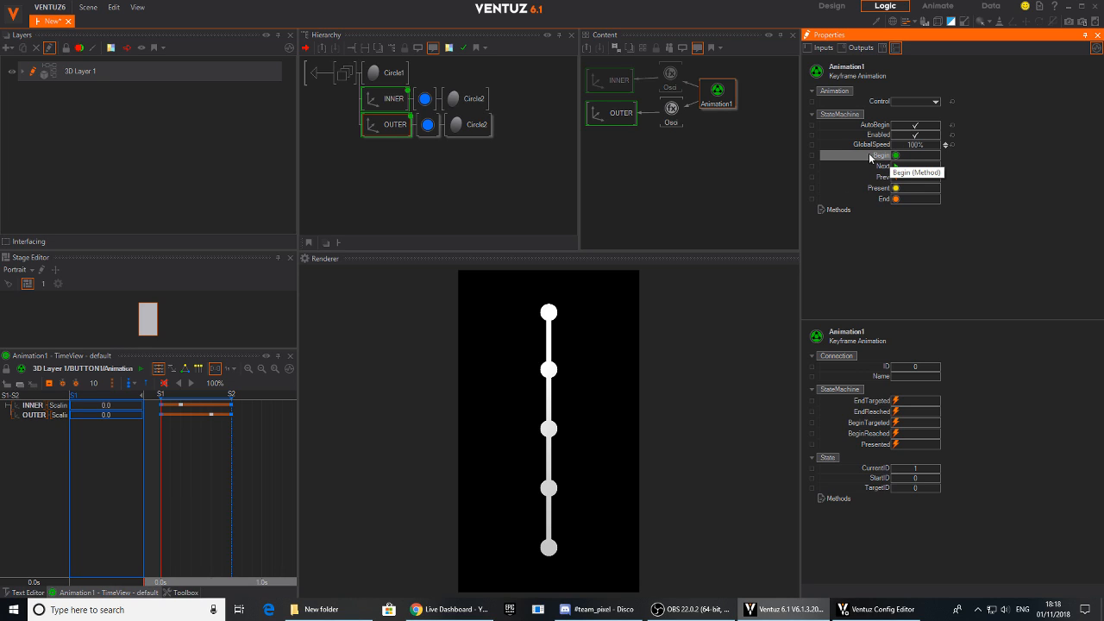
# - Expose the animation's Begin method on the container with its inherited name, in the category Animation1
pyautogui.click(811, 155)
pyautogui.click(461, 250)
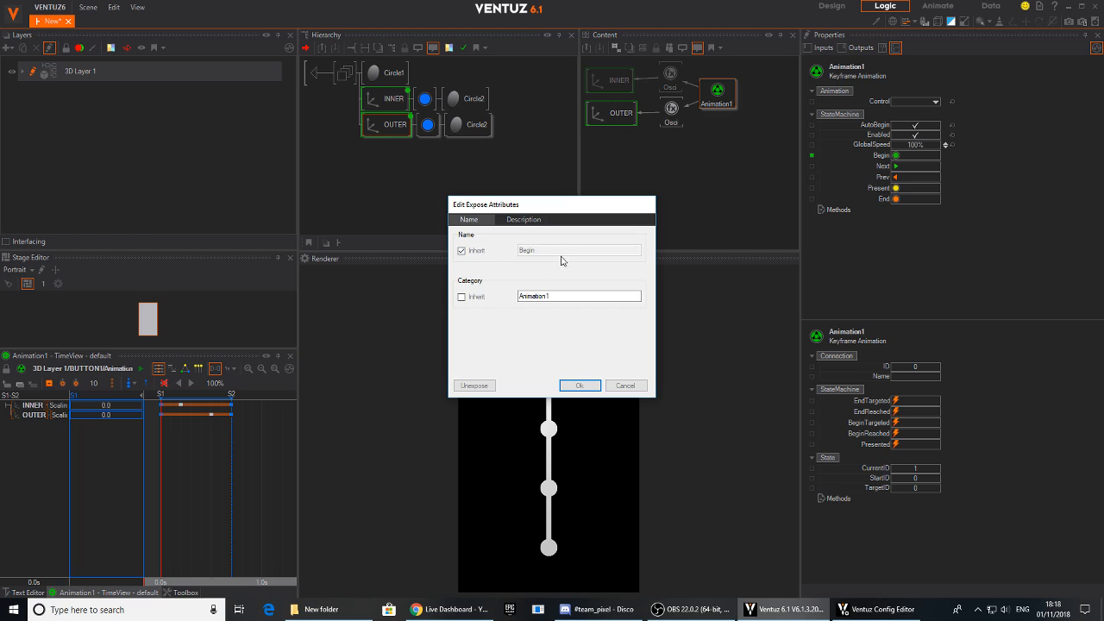
pyautogui.click(582, 387)
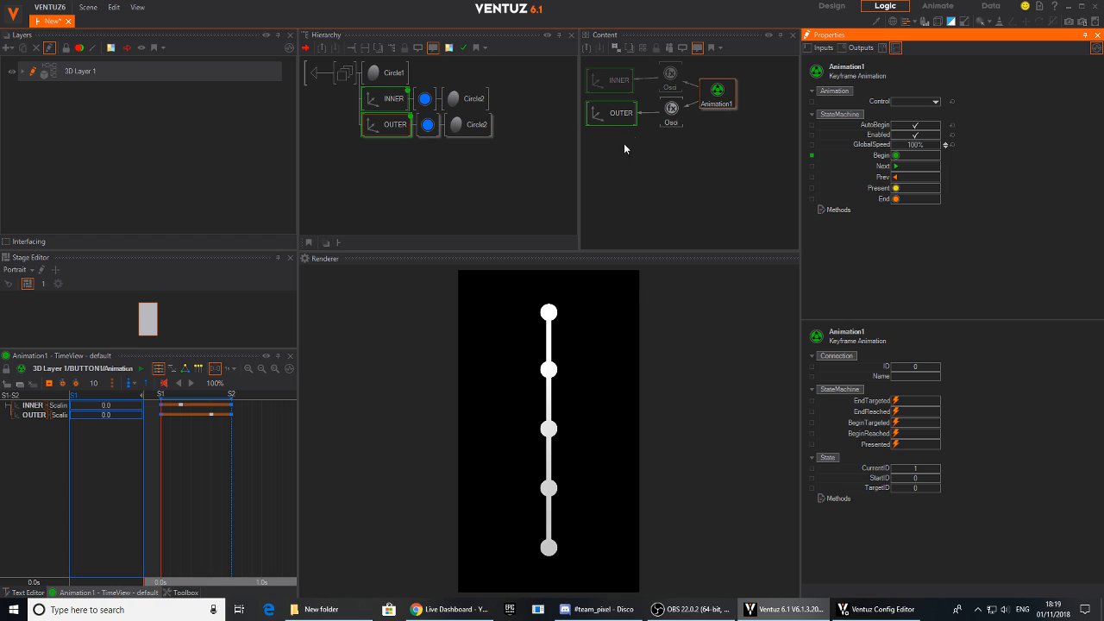
# - Insert a Touch Button node between the container's group and the Circle1, INNER and OUTER branches
pyautogui.doubleClick(402, 176)
pyautogui.write('tou')
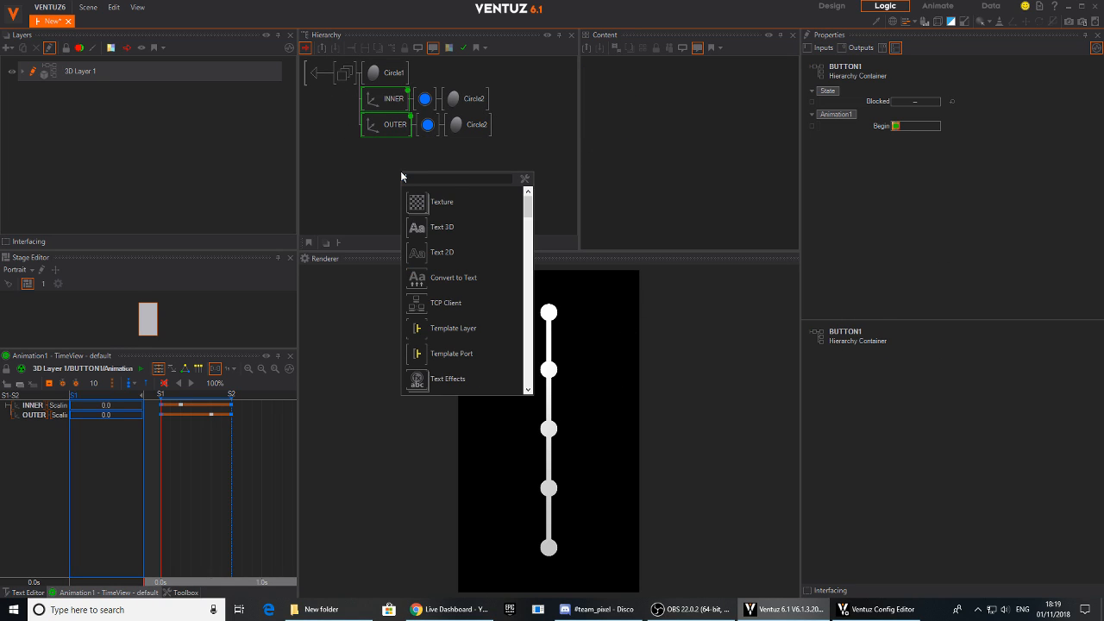
pyautogui.moveTo(417, 207); pyautogui.dragTo(377, 76)
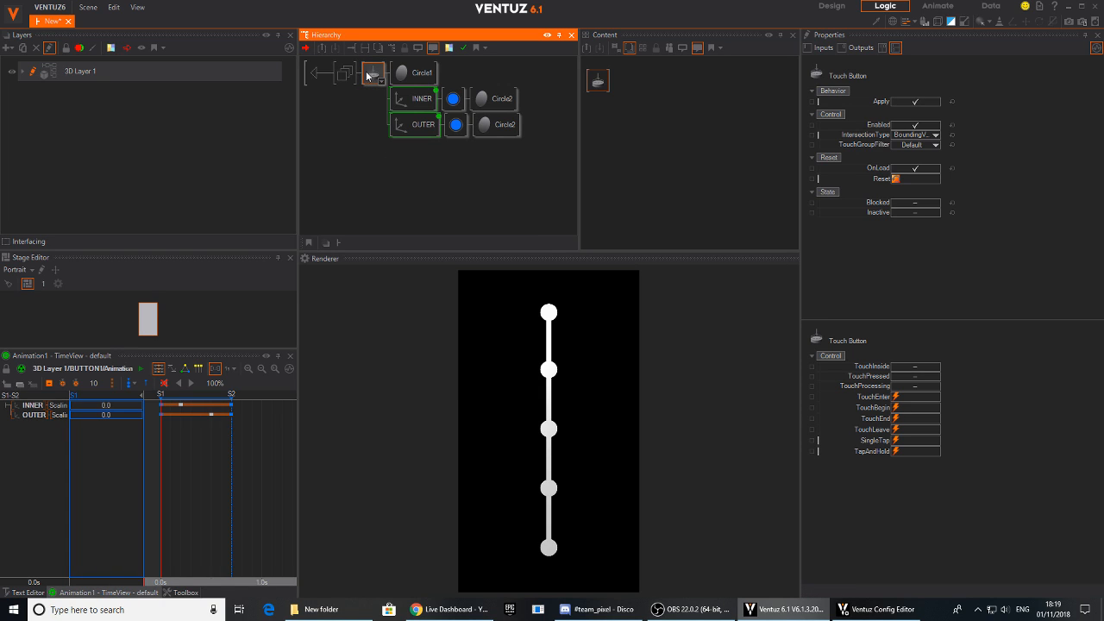
# - Bind the keyframe animation's Next method to the Touch Button's SingleTap event
pyautogui.click(414, 104)
pyautogui.keyDown('ctrl'); pyautogui.click(425, 128); pyautogui.keyUp('ctrl')
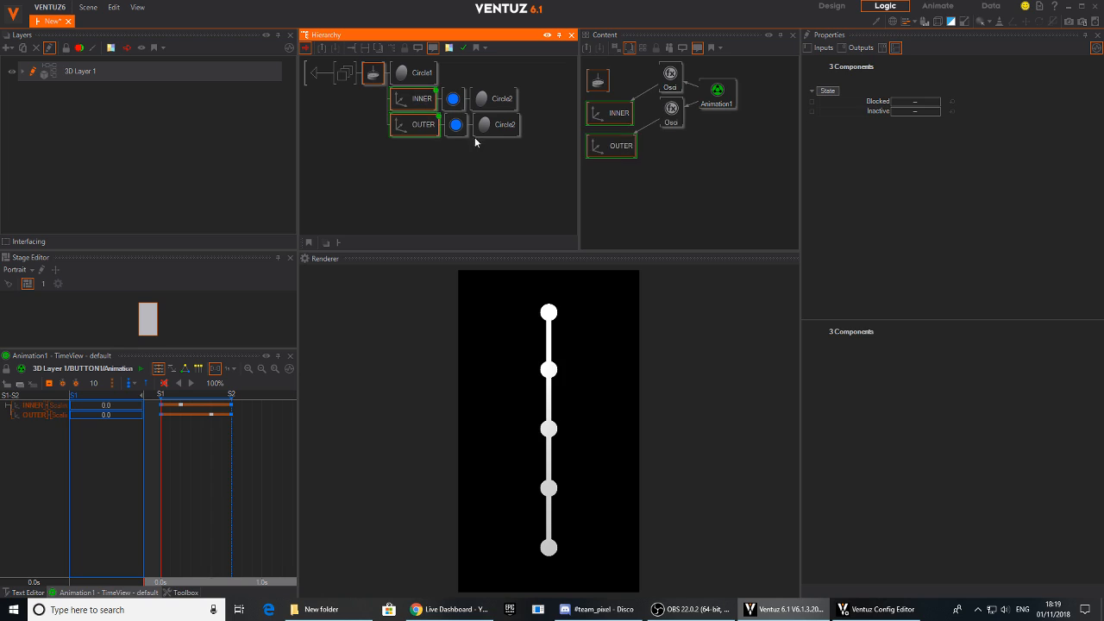
pyautogui.click(634, 132)
pyautogui.moveTo(604, 84); pyautogui.dragTo(714, 184)
pyautogui.click(717, 103)
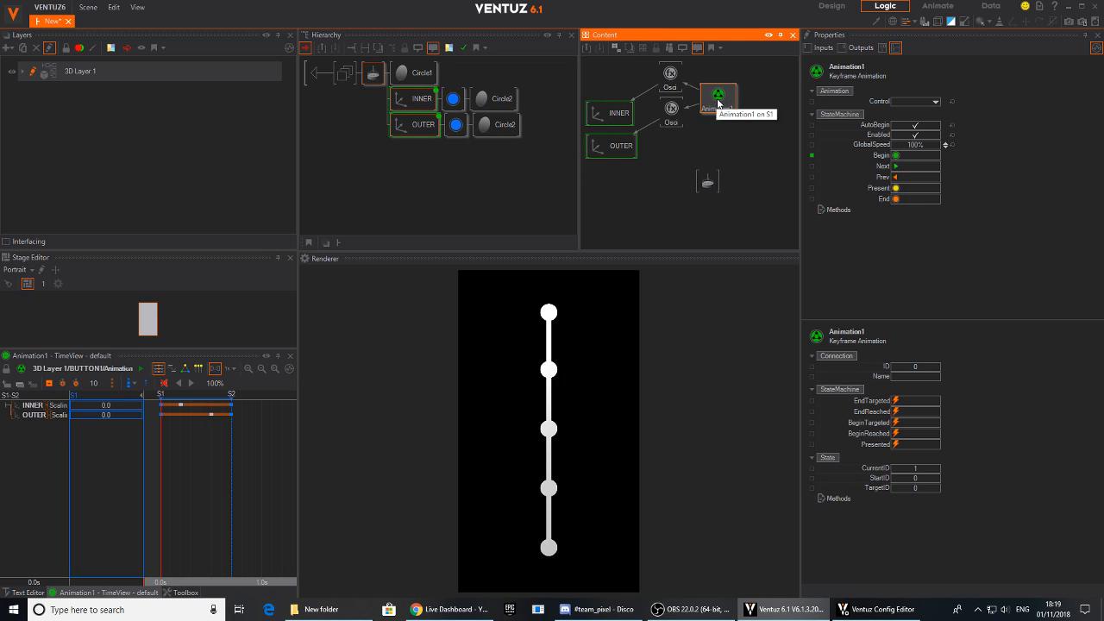
pyautogui.moveTo(886, 173); pyautogui.dragTo(711, 185)
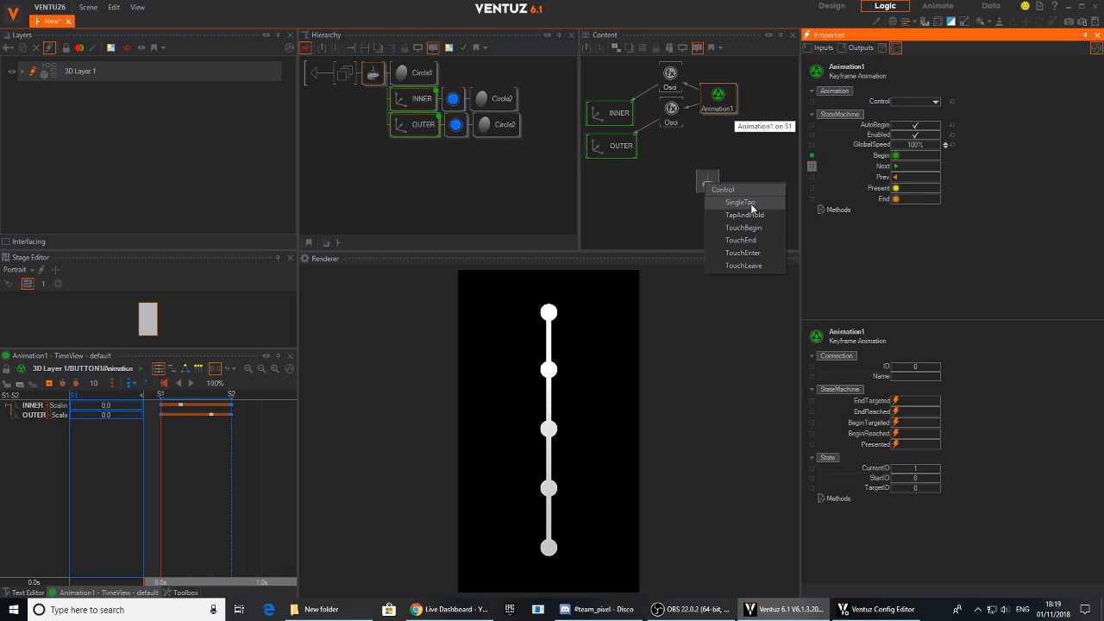
pyautogui.click(739, 207)
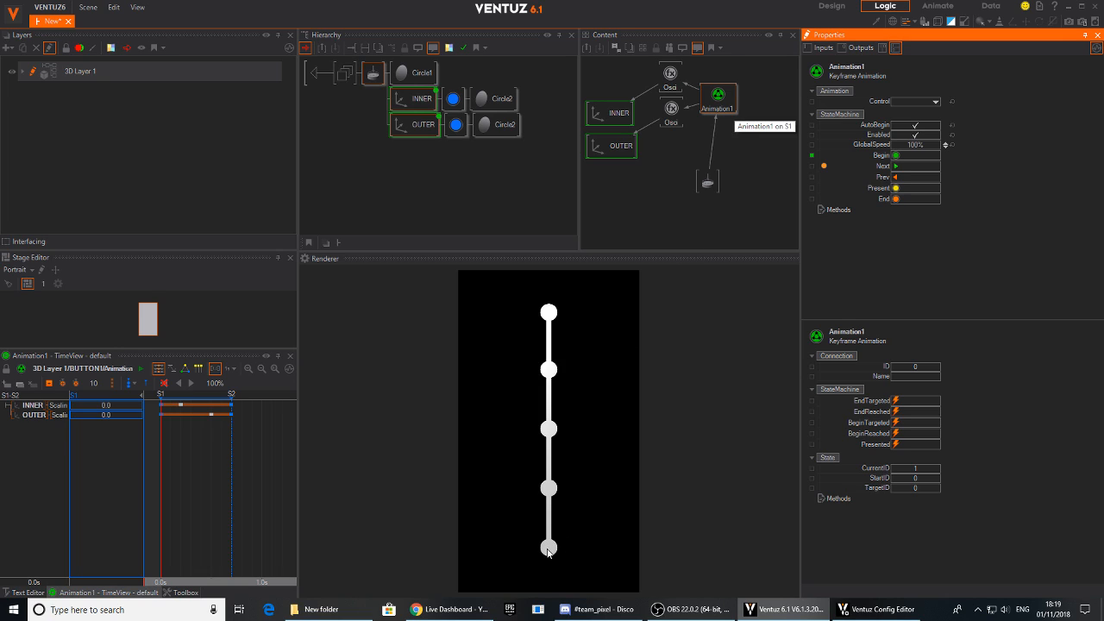
# - Test the touch button by tapping the lowest circle in the render, and reset the animation with Begin
pyautogui.click(548, 549)
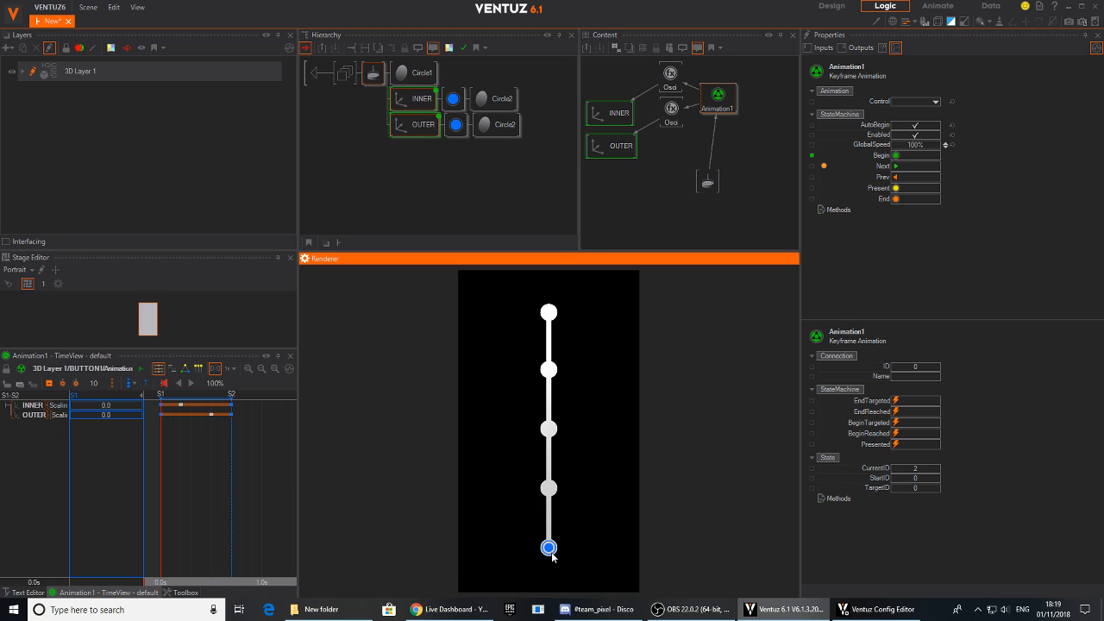
pyautogui.click(715, 102)
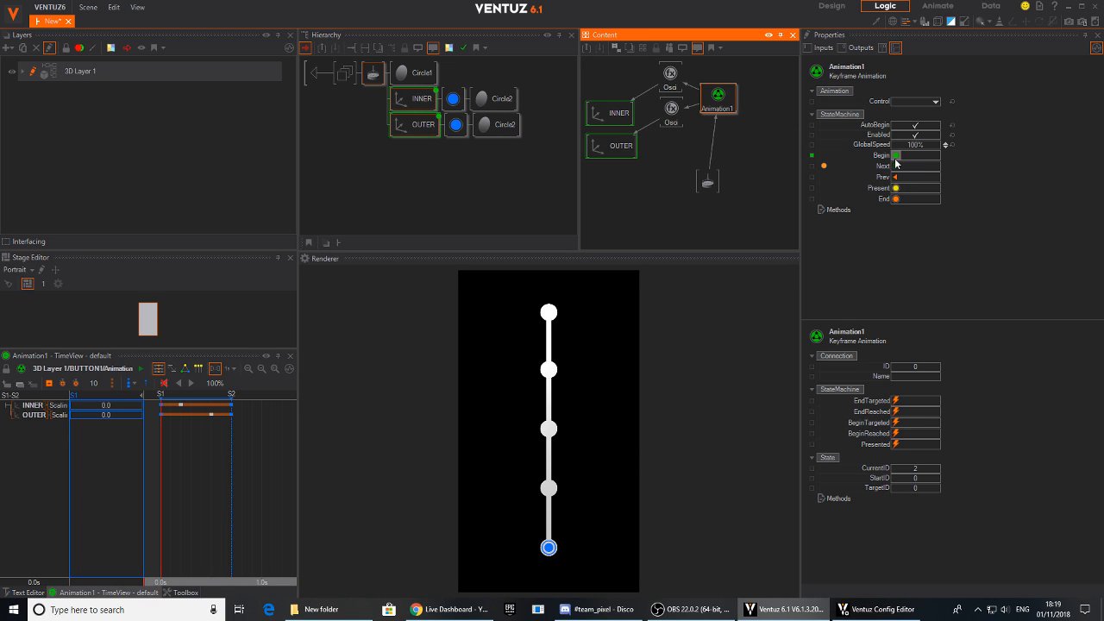
pyautogui.click(896, 159)
# - Expose the Touch Button's SingleTap event on the BUTTON1 container and return to the parent hierarchy
pyautogui.moveTo(708, 183)
pyautogui.mouseDown()
pyautogui.moveTo(677, 179)
pyautogui.moveTo(708, 177)
pyautogui.mouseUp()
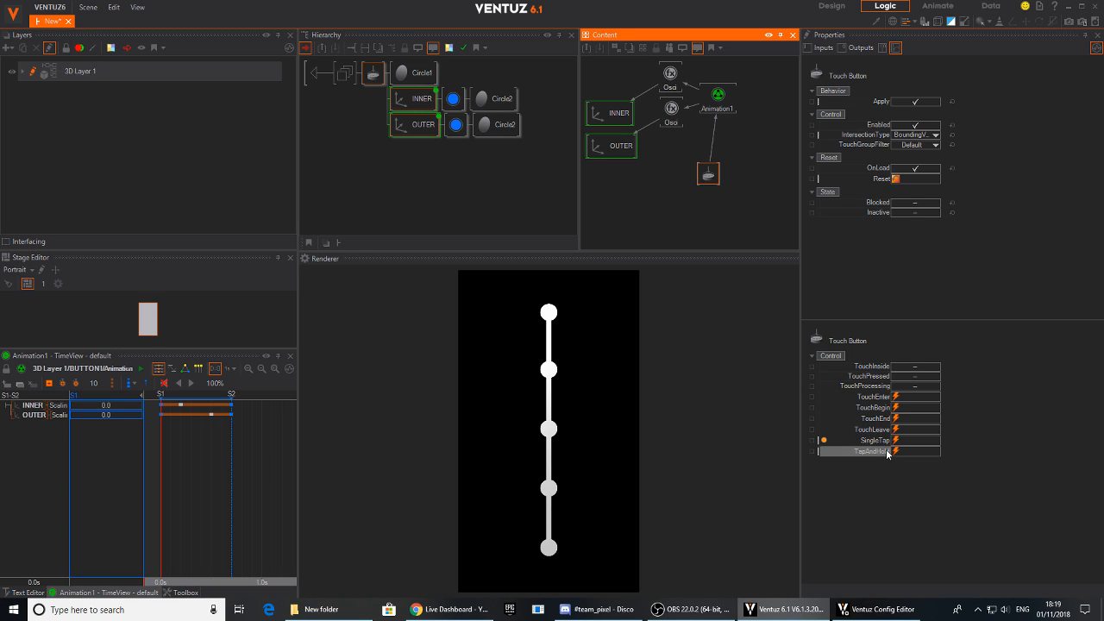
pyautogui.click(549, 554)
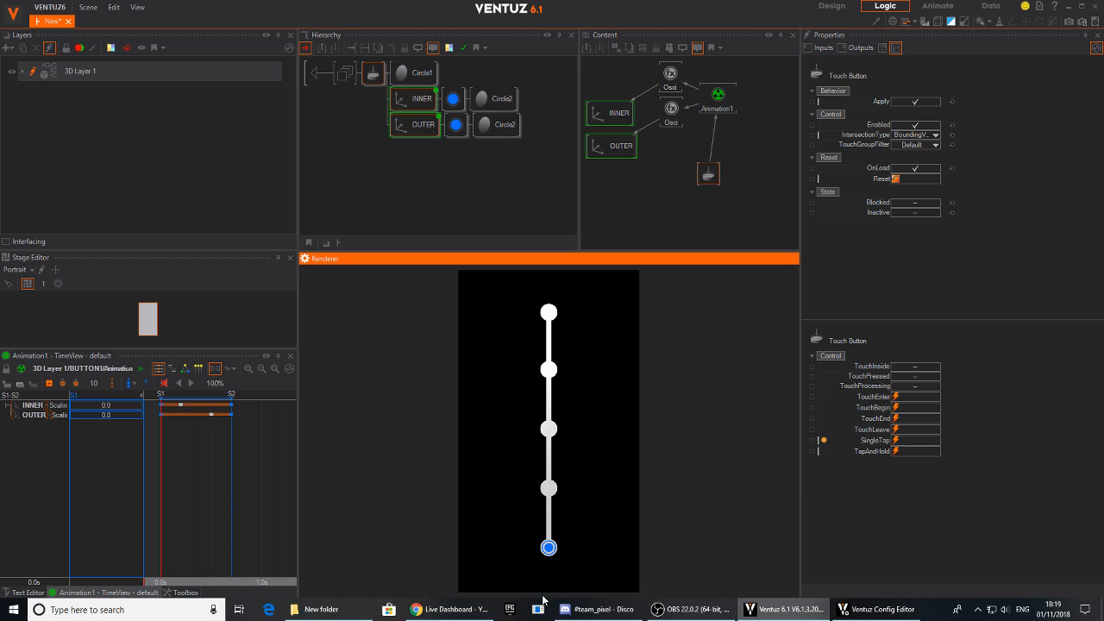
pyautogui.click(810, 441)
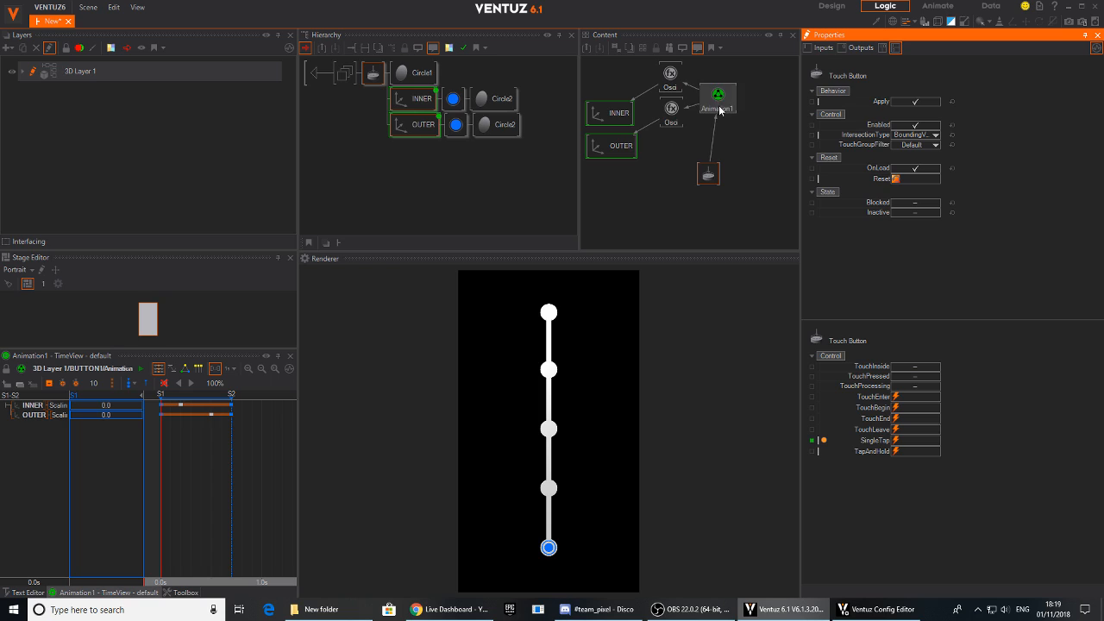
pyautogui.click(319, 72)
pyautogui.click(511, 104)
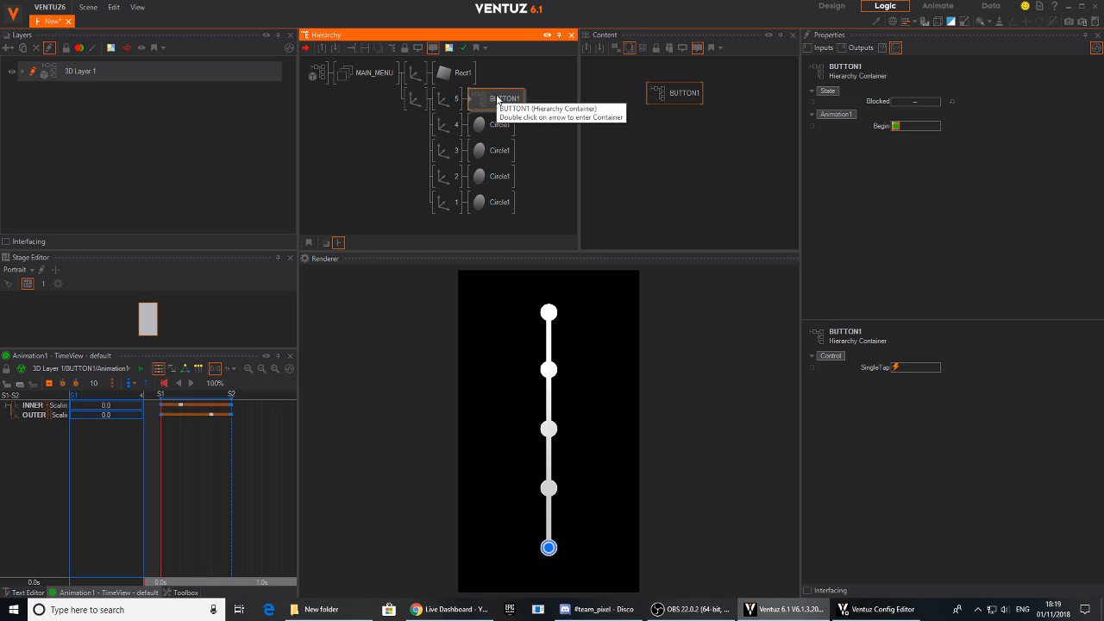
# - Delete the four Circle1 nodes under axes 4, 3, 2 and 1
pyautogui.click(491, 124)
pyautogui.keyDown('ctrl'); pyautogui.click(492, 151); pyautogui.keyUp('ctrl')
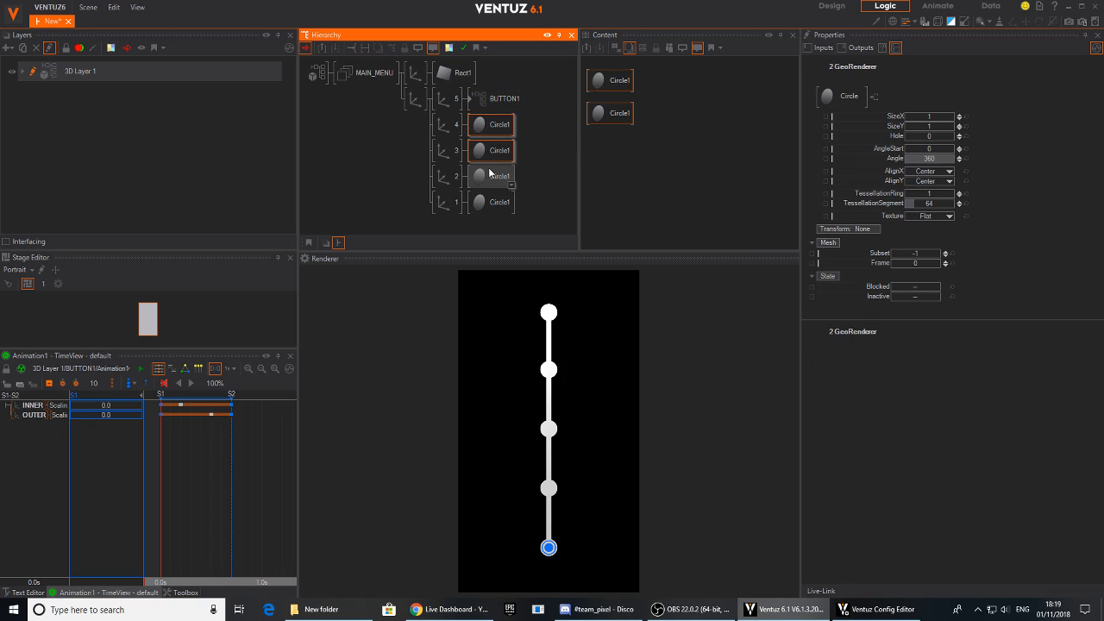
pyautogui.keyDown('ctrl'); pyautogui.click(492, 176); pyautogui.keyUp('ctrl')
pyautogui.keyDown('ctrl'); pyautogui.click(499, 204); pyautogui.keyUp('ctrl')
pyautogui.press('Delete')
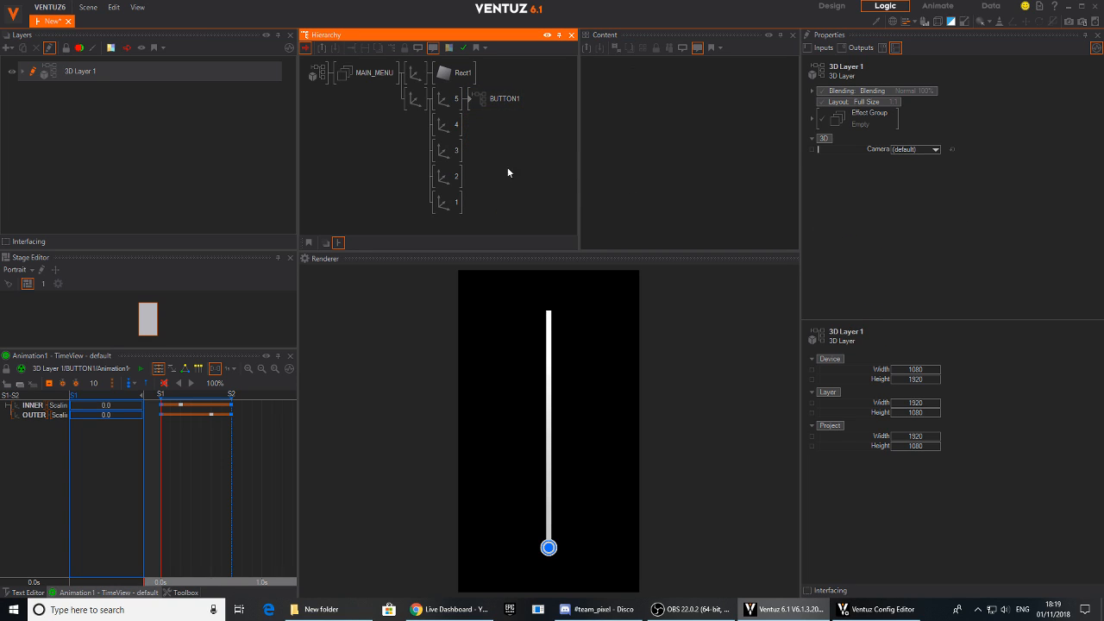
# - Copy the BUTTON1 container onto axes 4, 3, 2 and 1
pyautogui.click(496, 100)
pyautogui.rightClick(492, 99)
pyautogui.click(516, 107)
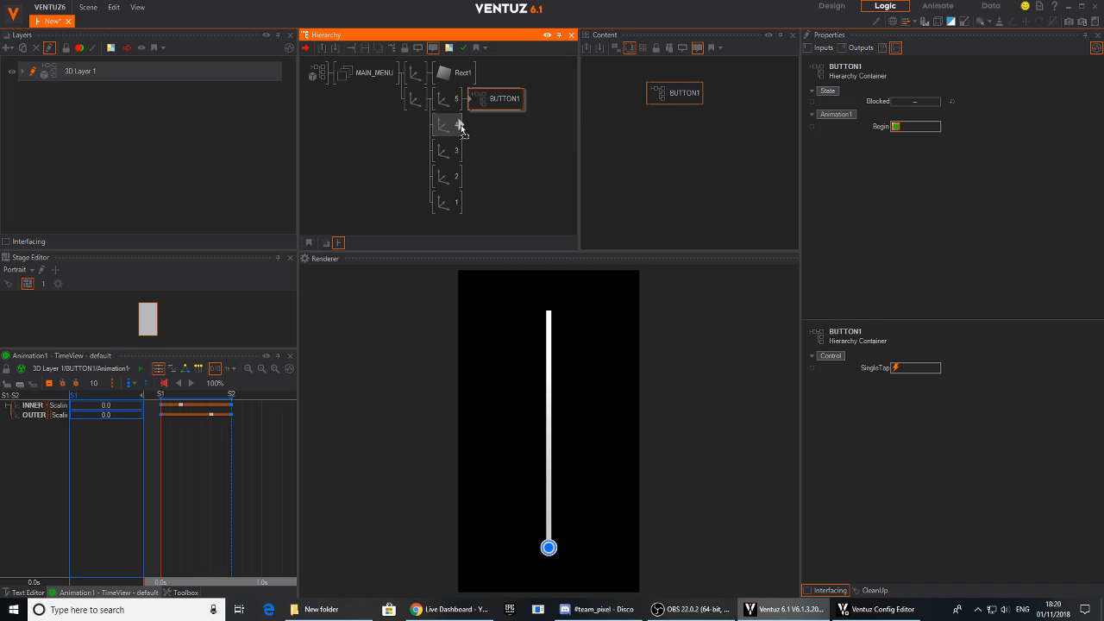
pyautogui.moveTo(460, 127); pyautogui.dragTo(461, 128, button='right')
pyautogui.click(518, 115)
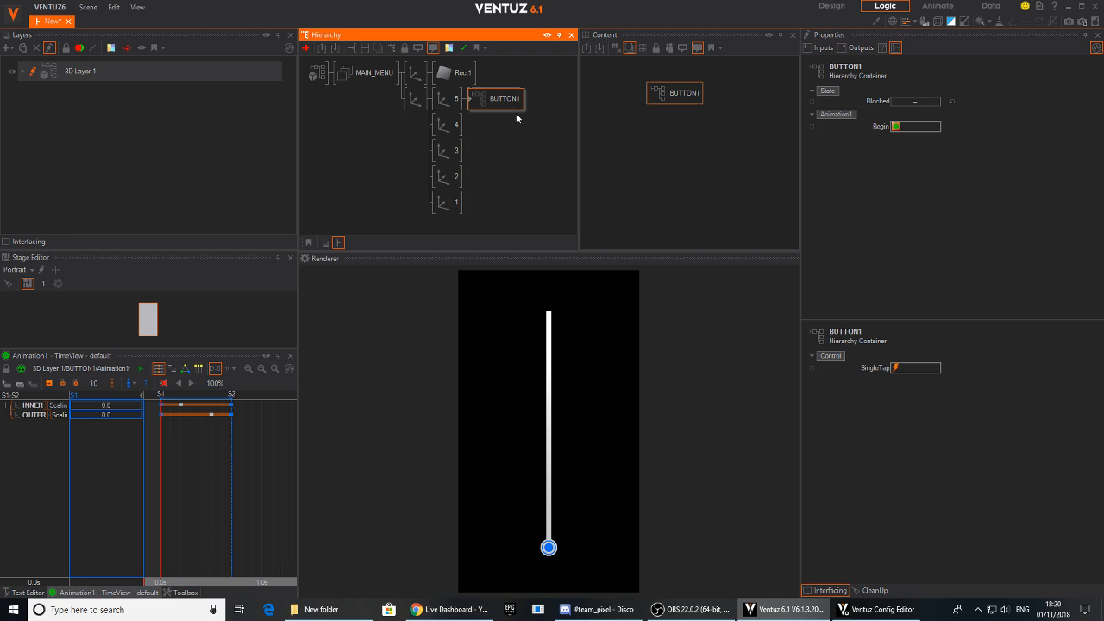
pyautogui.keyDown('ctrl'); pyautogui.moveTo(491, 97); pyautogui.dragTo(463, 204); pyautogui.keyUp('ctrl')
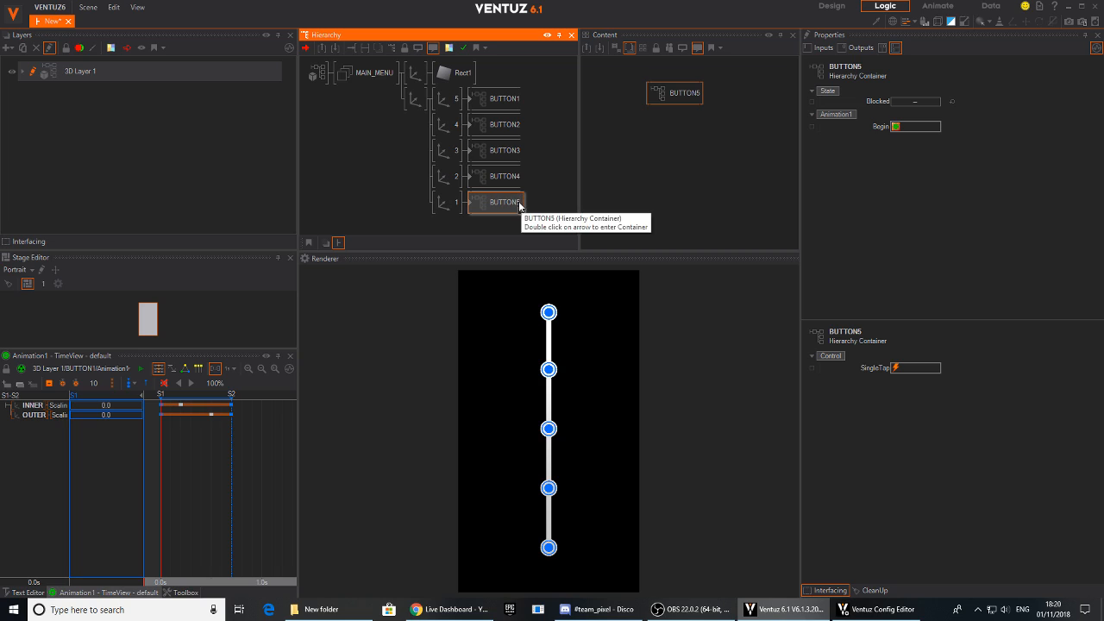
# - Rename the button containers to match their axis numbers, from BUTTON1 on axis 1 up to BUTTON5 on axis 5
pyautogui.click(516, 204)
pyautogui.write('1')
pyautogui.click(495, 176)
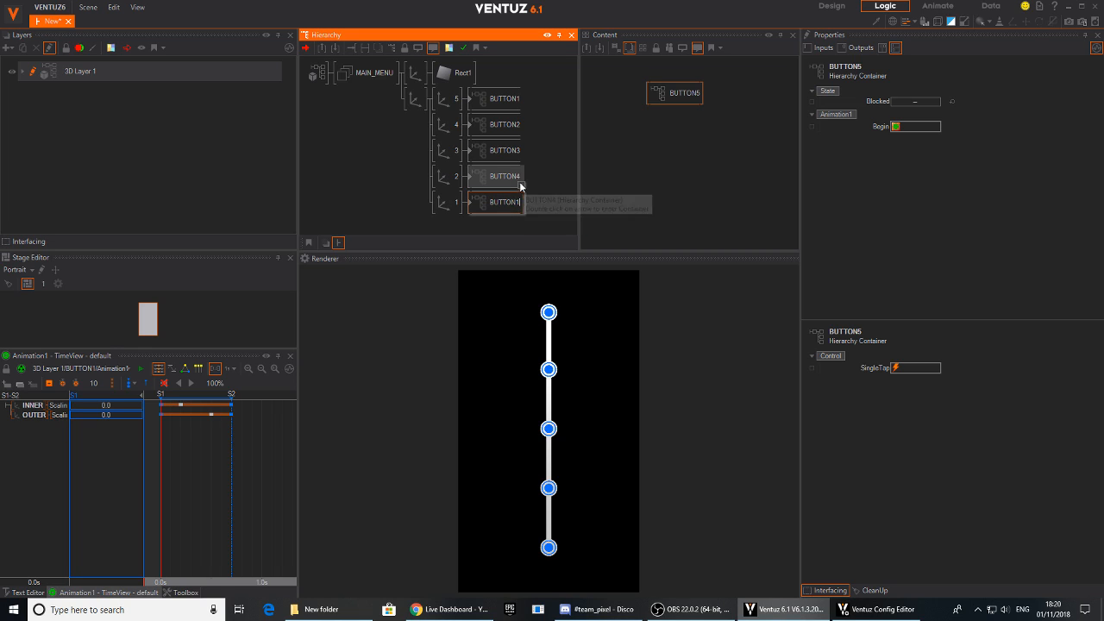
pyautogui.click(495, 176)
pyautogui.write('2')
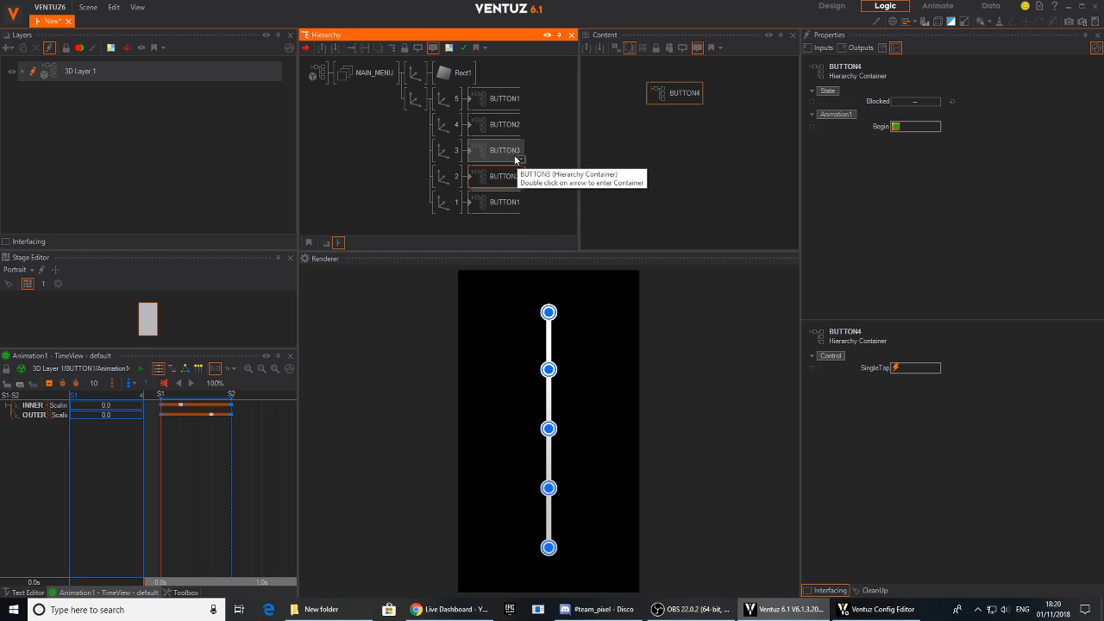
pyautogui.click(518, 126)
pyautogui.click(517, 126)
pyautogui.moveTo(520, 126); pyautogui.dragTo(514, 126)
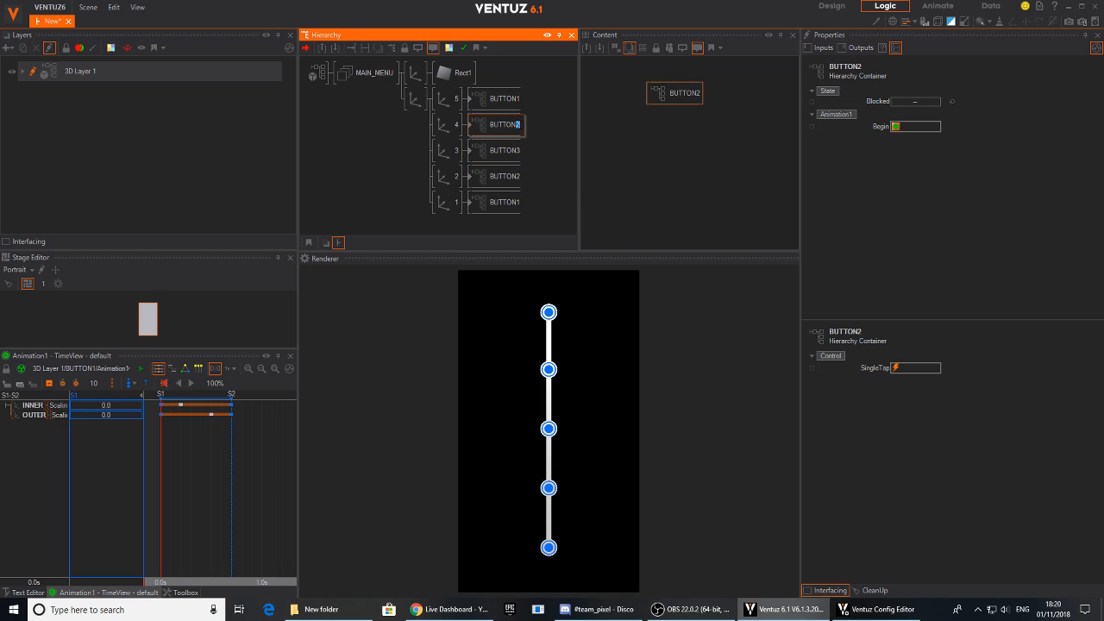
pyautogui.write('4')
pyautogui.click(493, 102)
pyautogui.click(518, 98)
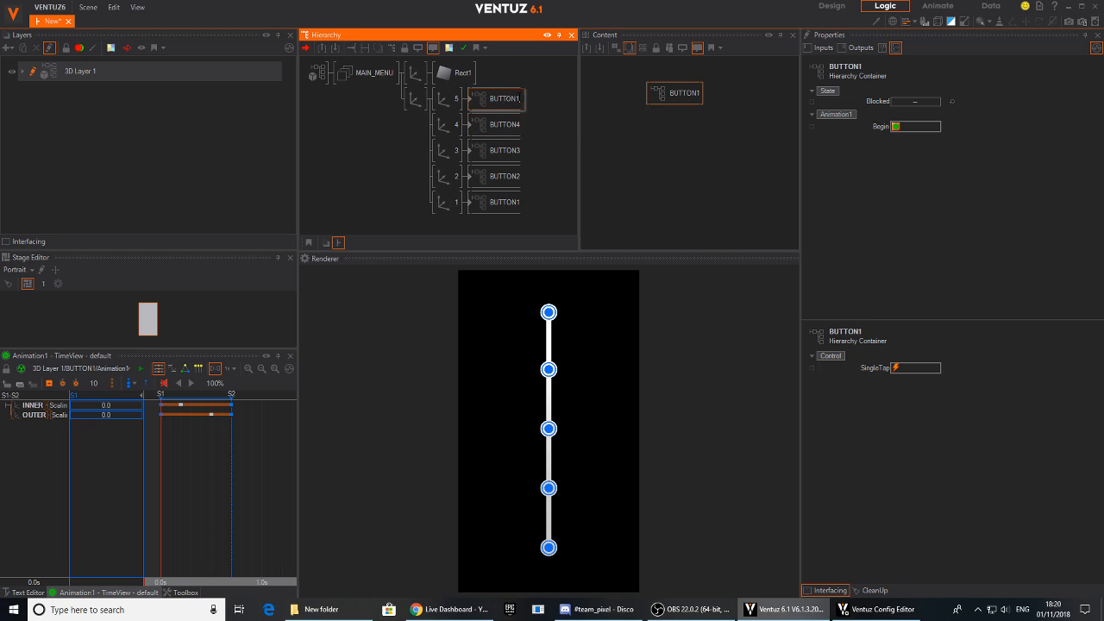
pyautogui.write('5')
pyautogui.click(550, 425)
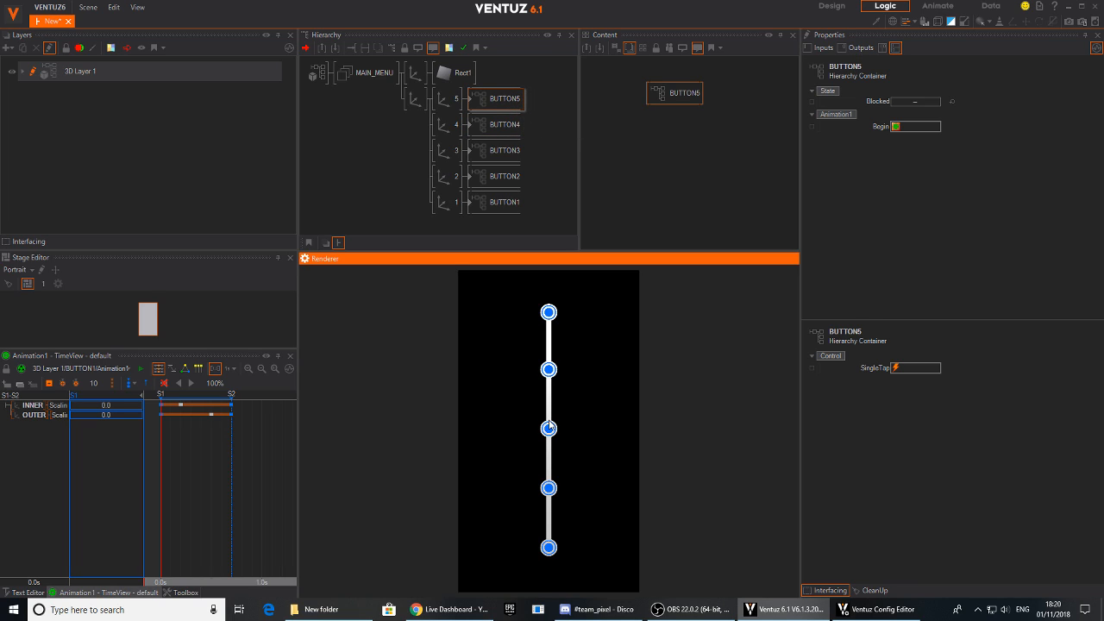
# - Show all five button containers together and bind BUTTON1's Begin method to the SingleTap events of BUTTON2, BUTTON3, BUTTON4 and BUTTON5
pyautogui.click(502, 102)
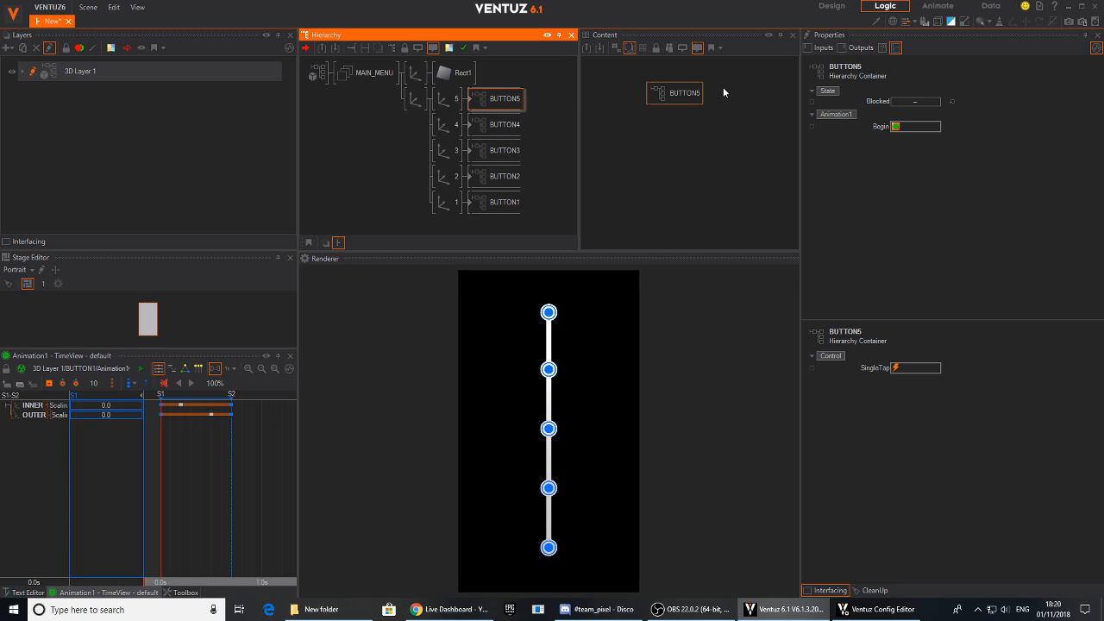
pyautogui.keyDown('ctrl'); pyautogui.click(499, 129); pyautogui.keyUp('ctrl')
pyautogui.keyDown('ctrl'); pyautogui.click(503, 152); pyautogui.keyUp('ctrl')
pyautogui.keyDown('ctrl'); pyautogui.click(505, 181); pyautogui.keyUp('ctrl')
pyautogui.keyDown('ctrl'); pyautogui.click(503, 203); pyautogui.keyUp('ctrl')
pyautogui.click(705, 181)
pyautogui.click(703, 166)
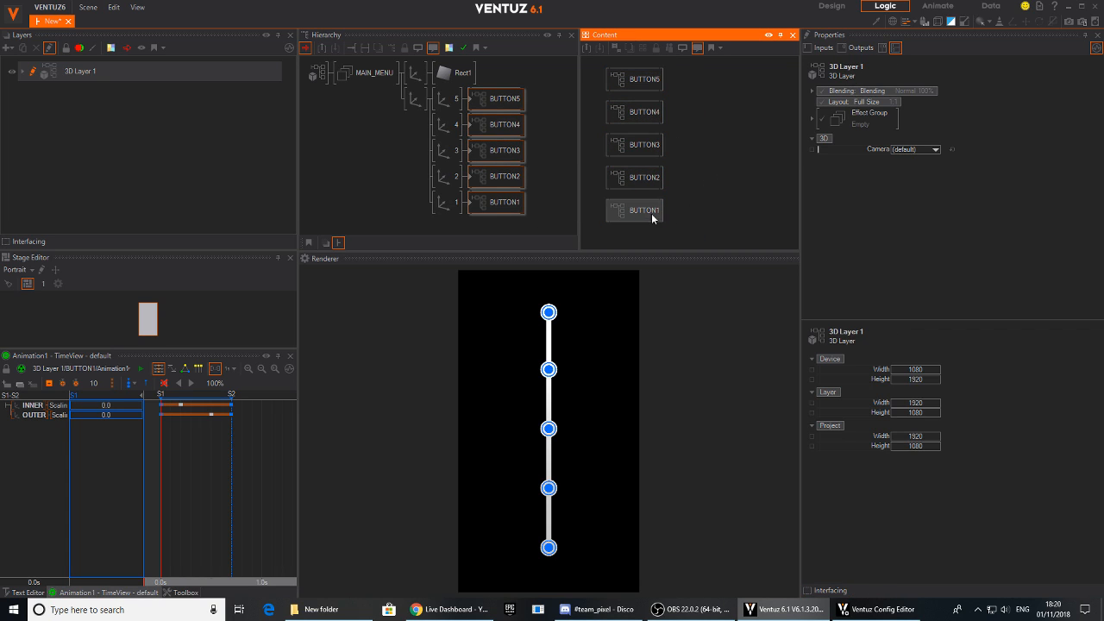
pyautogui.moveTo(660, 213); pyautogui.dragTo(722, 216)
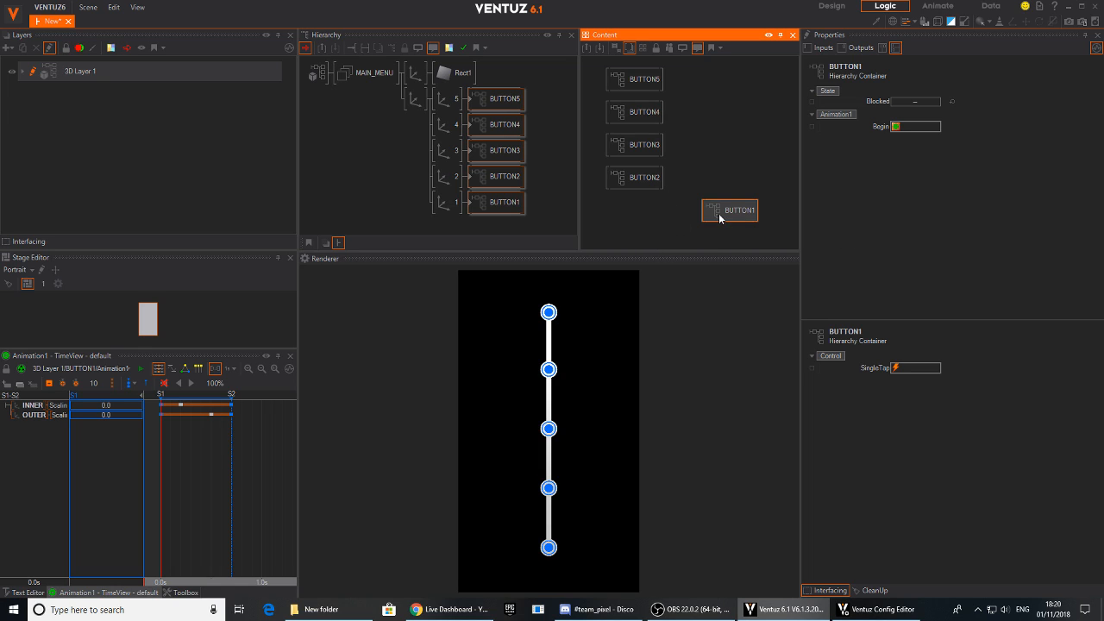
pyautogui.moveTo(871, 129); pyautogui.dragTo(648, 181)
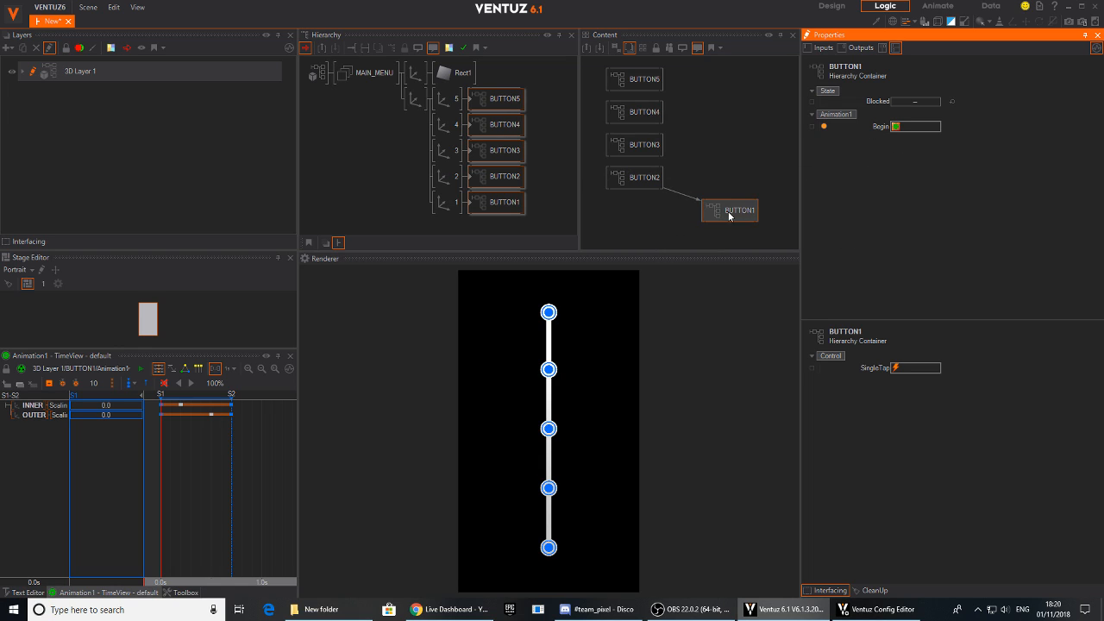
pyautogui.moveTo(845, 127); pyautogui.dragTo(651, 148)
pyautogui.moveTo(872, 127); pyautogui.dragTo(636, 81)
pyautogui.moveTo(721, 213); pyautogui.dragTo(623, 221)
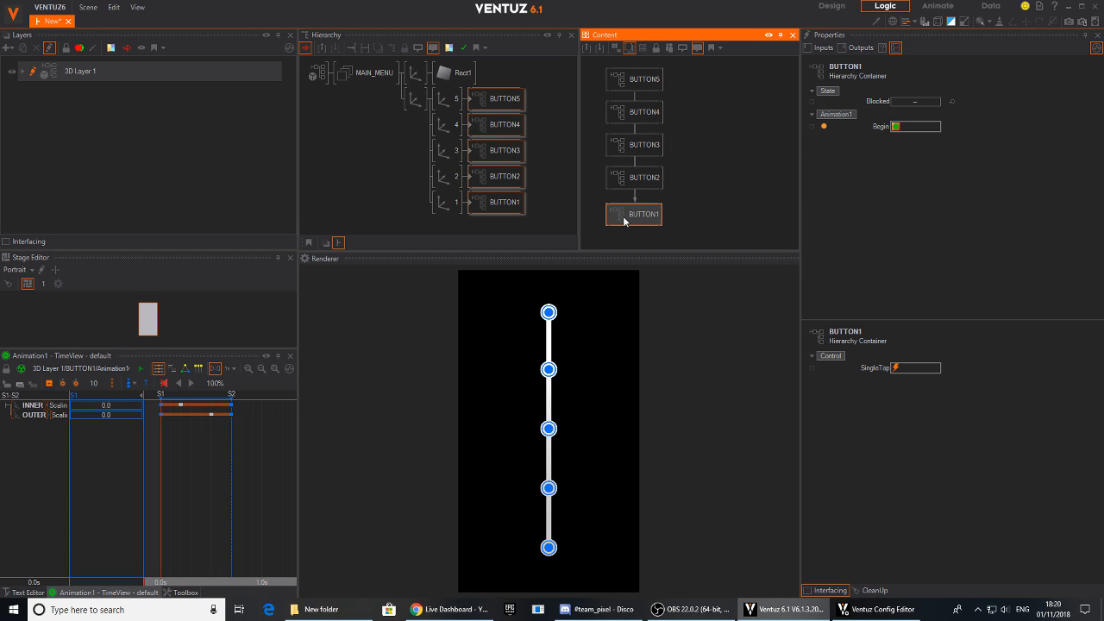
# - Bind BUTTON2's Begin method to the SingleTap events of BUTTON1, BUTTON3, BUTTON4 and BUTTON5
pyautogui.moveTo(642, 179); pyautogui.dragTo(739, 174)
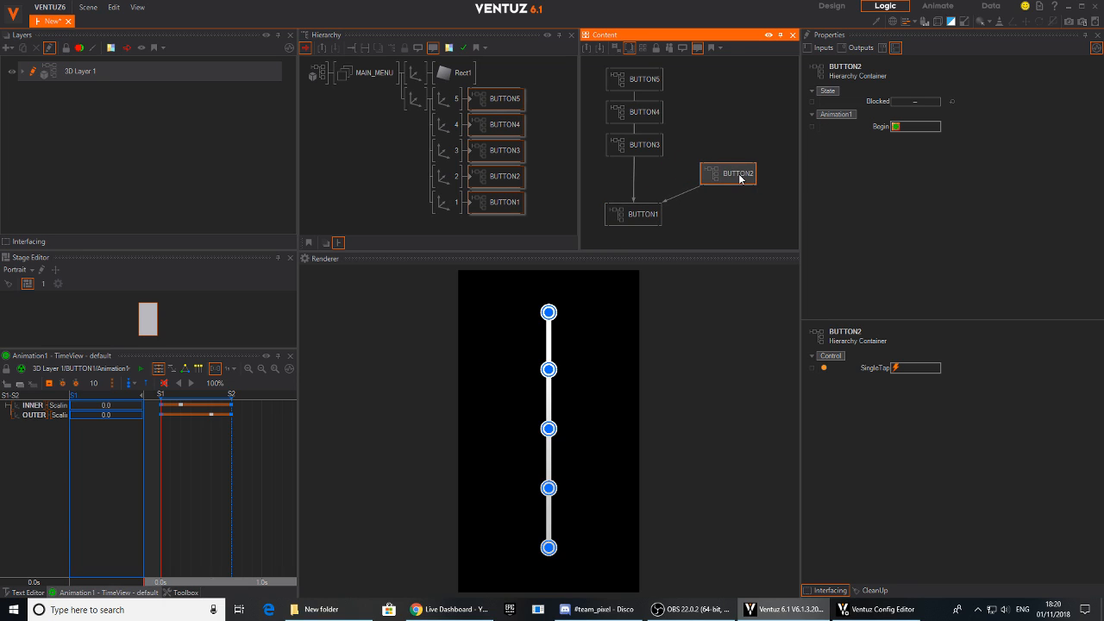
pyautogui.moveTo(878, 127); pyautogui.dragTo(635, 214)
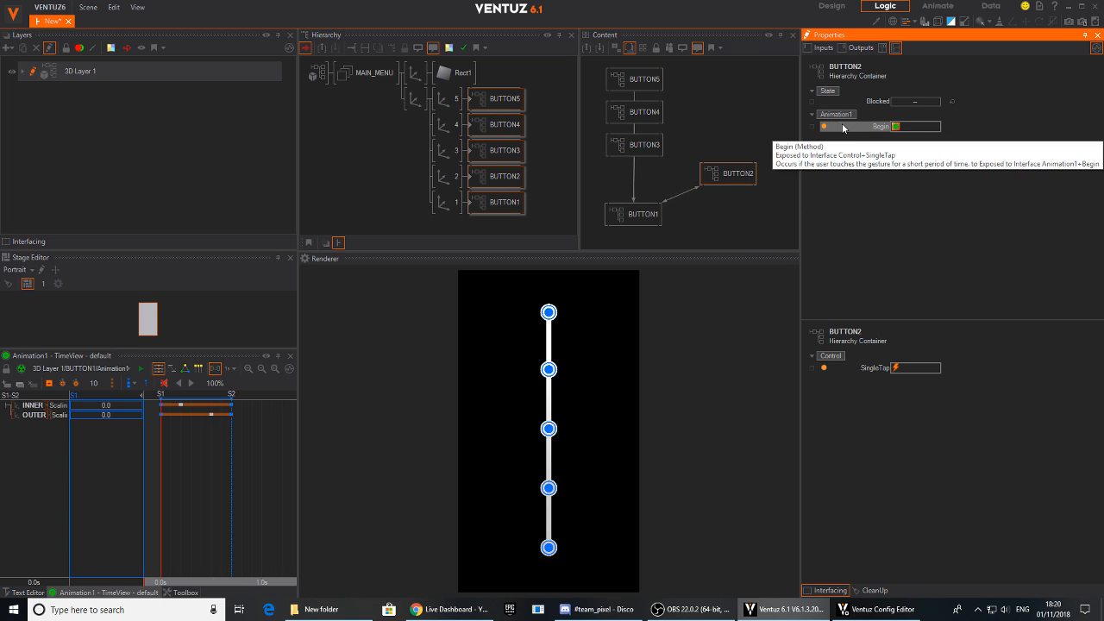
pyautogui.moveTo(639, 167); pyautogui.dragTo(637, 147)
pyautogui.moveTo(848, 128); pyautogui.dragTo(645, 113)
pyautogui.moveTo(781, 120); pyautogui.dragTo(636, 81)
pyautogui.moveTo(727, 174); pyautogui.dragTo(644, 184)
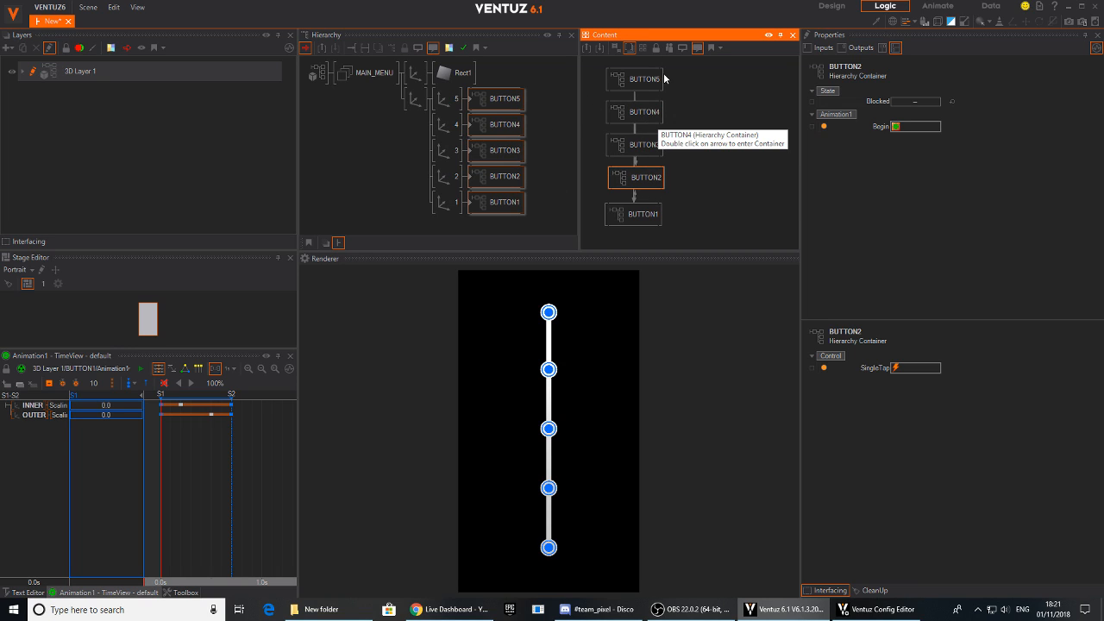
# - Bind BUTTON3's Begin method to the SingleTap events of BUTTON1, BUTTON2, BUTTON4 and BUTTON5
pyautogui.moveTo(638, 145); pyautogui.dragTo(720, 143)
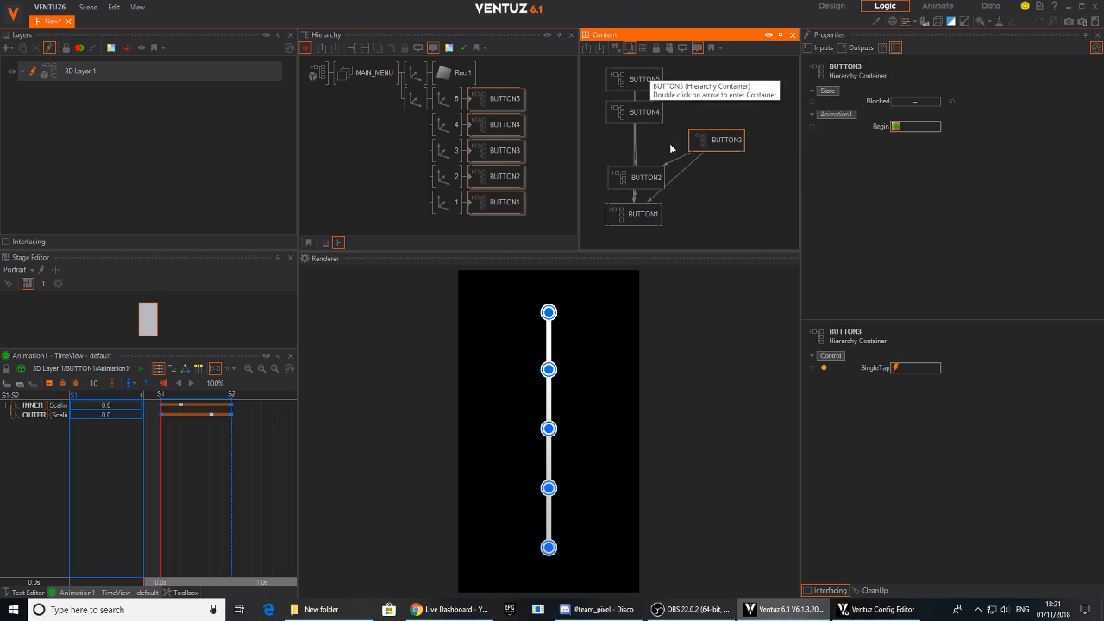
pyautogui.moveTo(874, 130); pyautogui.dragTo(652, 215)
pyautogui.moveTo(851, 131); pyautogui.dragTo(648, 178)
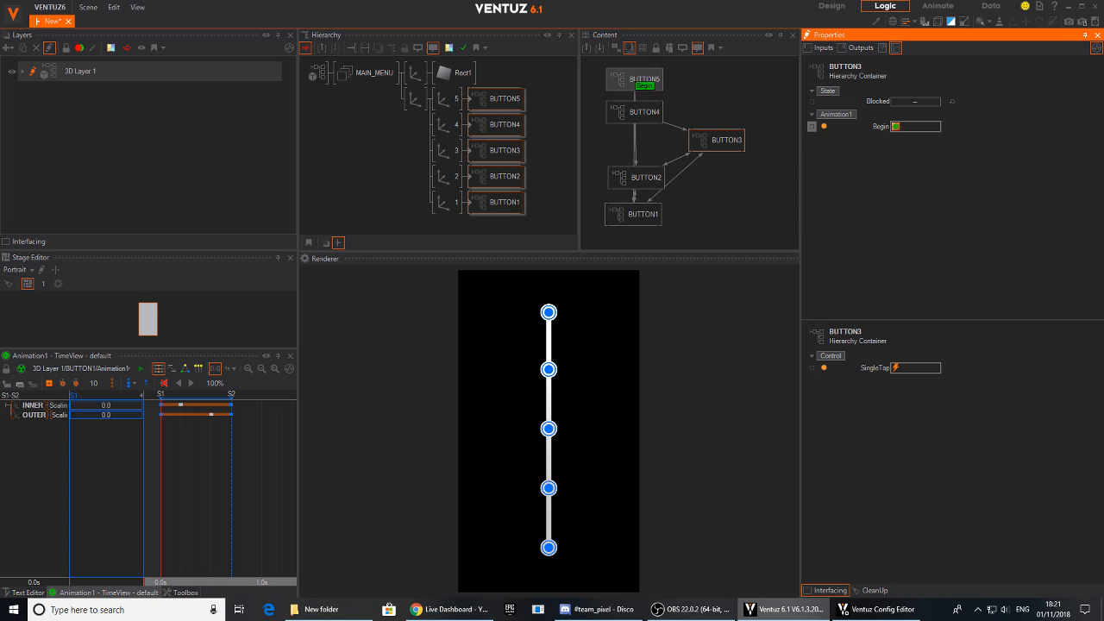
# - Bind BUTTON4's Begin method to the SingleTap events of BUTTON1, BUTTON2, BUTTON3 and BUTTON5
pyautogui.moveTo(714, 140); pyautogui.dragTo(744, 112)
pyautogui.moveTo(871, 127); pyautogui.dragTo(656, 178)
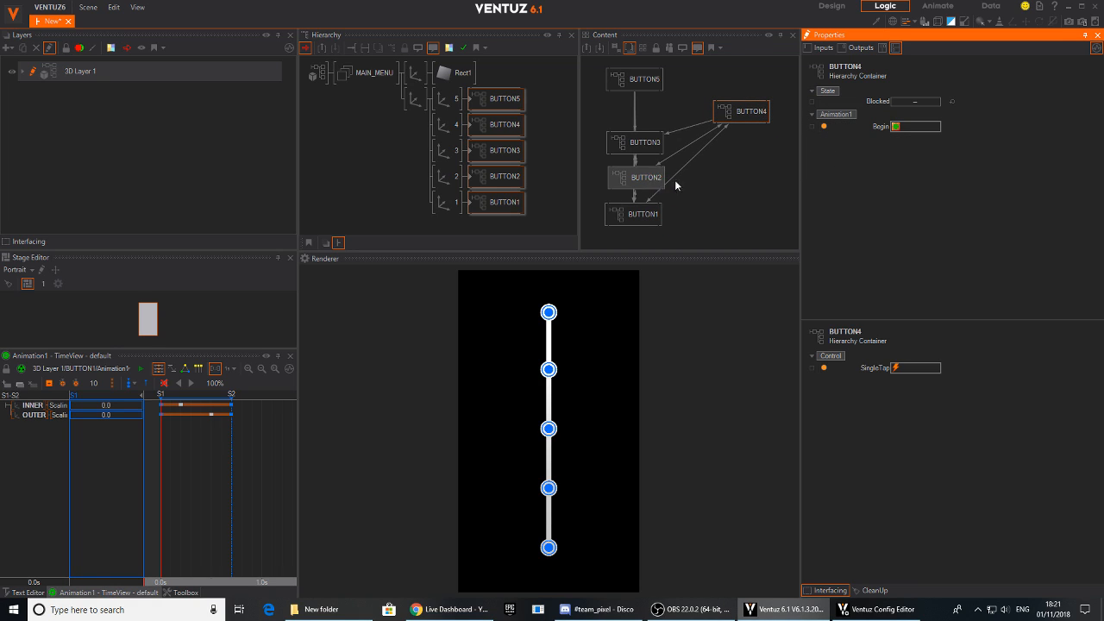
pyautogui.moveTo(845, 129); pyautogui.dragTo(644, 143)
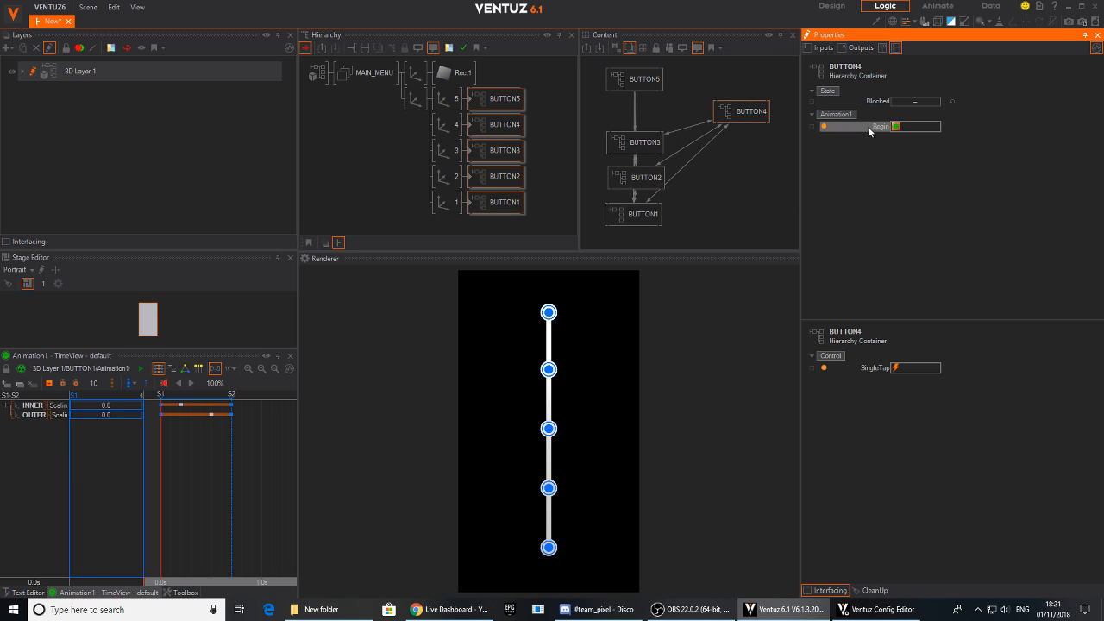
pyautogui.moveTo(872, 126); pyautogui.dragTo(652, 78)
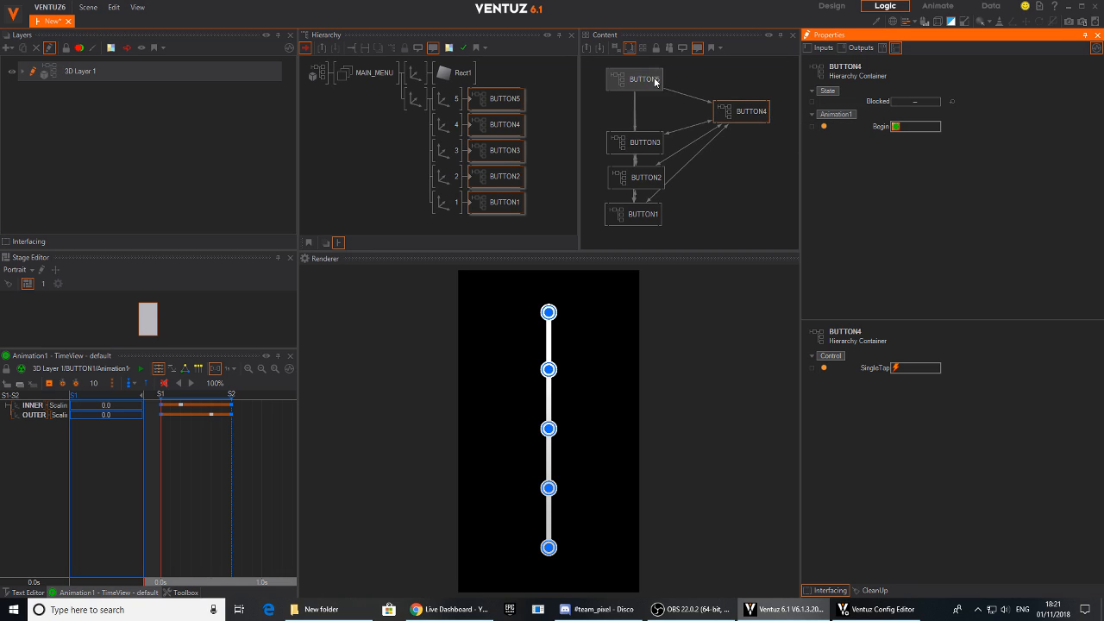
# - Bind BUTTON5's Begin method to the SingleTap events of BUTTON1, BUTTON2, BUTTON3 and BUTTON4, and place BUTTON5 back above BUTTON4 in the node graph
pyautogui.moveTo(757, 113); pyautogui.dragTo(735, 84)
pyautogui.moveTo(857, 126); pyautogui.dragTo(657, 116)
pyautogui.moveTo(843, 126); pyautogui.dragTo(650, 148)
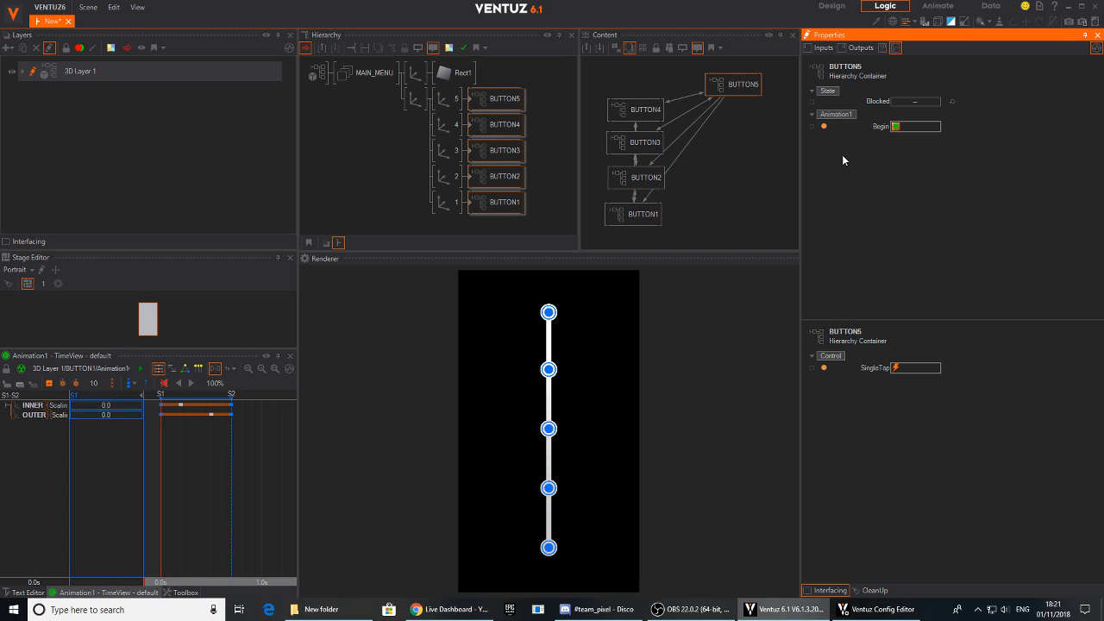
pyautogui.moveTo(864, 129); pyautogui.dragTo(650, 177)
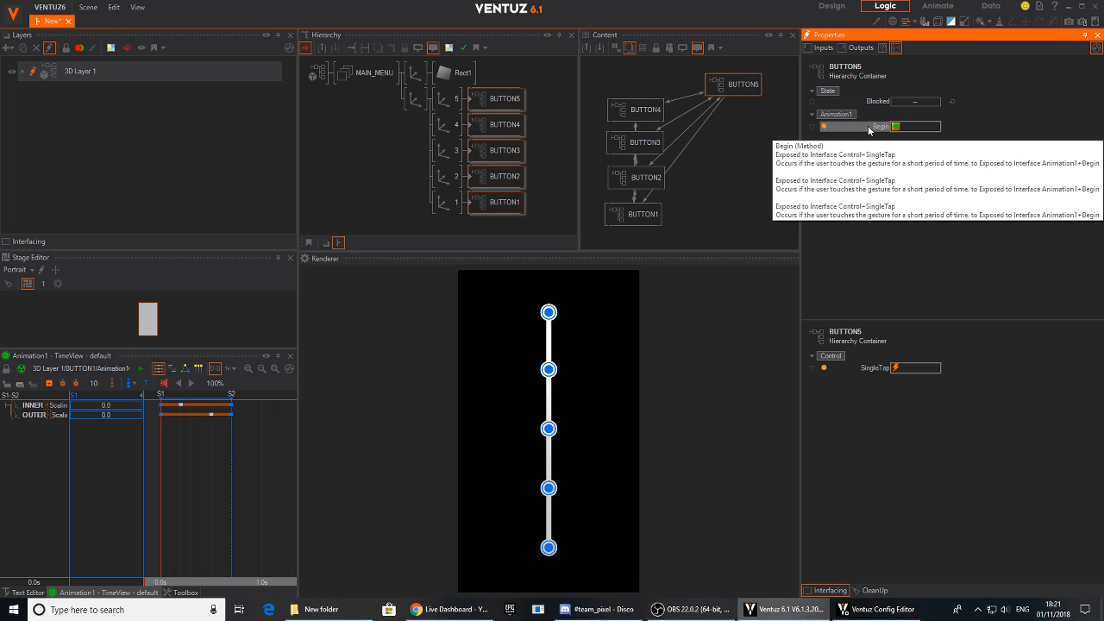
pyautogui.moveTo(731, 84); pyautogui.dragTo(637, 75)
# - Test the cross-bound menu by tapping the five rendered buttons one after another, up and down the line
pyautogui.click(549, 431)
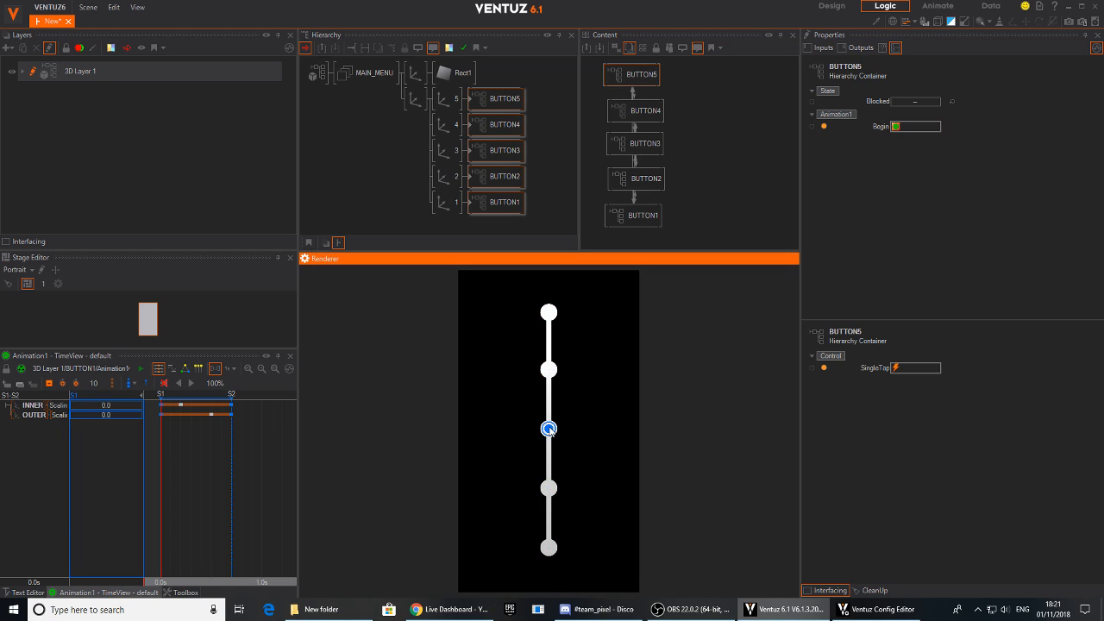
pyautogui.click(550, 317)
pyautogui.click(550, 373)
pyautogui.click(550, 429)
pyautogui.click(548, 489)
pyautogui.click(552, 493)
pyautogui.click(548, 431)
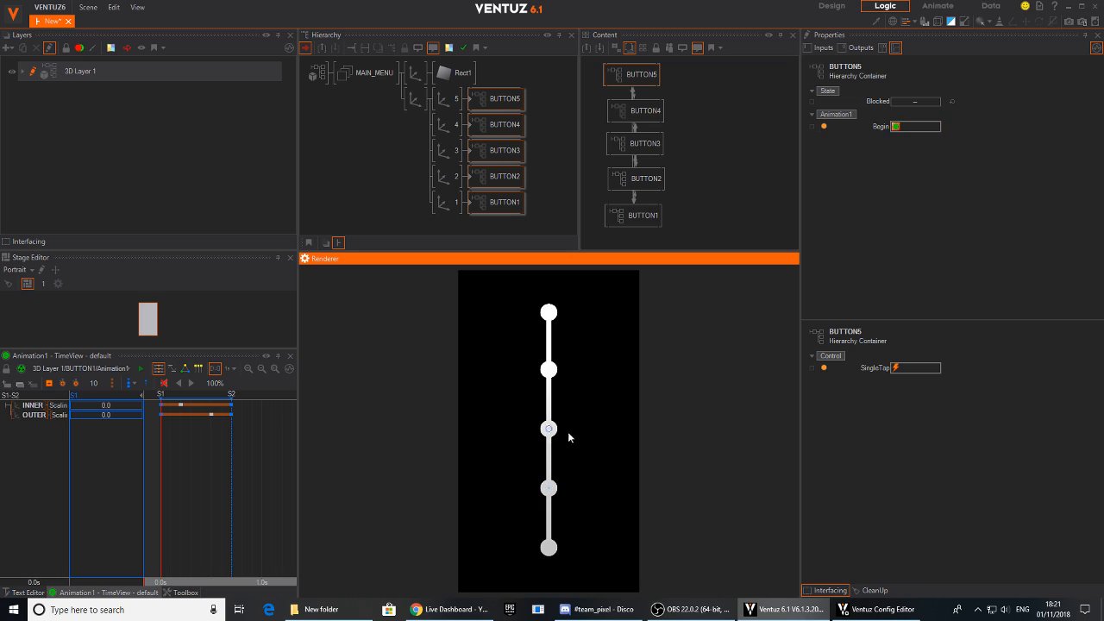
pyautogui.click(549, 371)
pyautogui.click(550, 315)
pyautogui.click(552, 373)
pyautogui.click(548, 431)
pyautogui.click(553, 488)
pyautogui.click(555, 548)
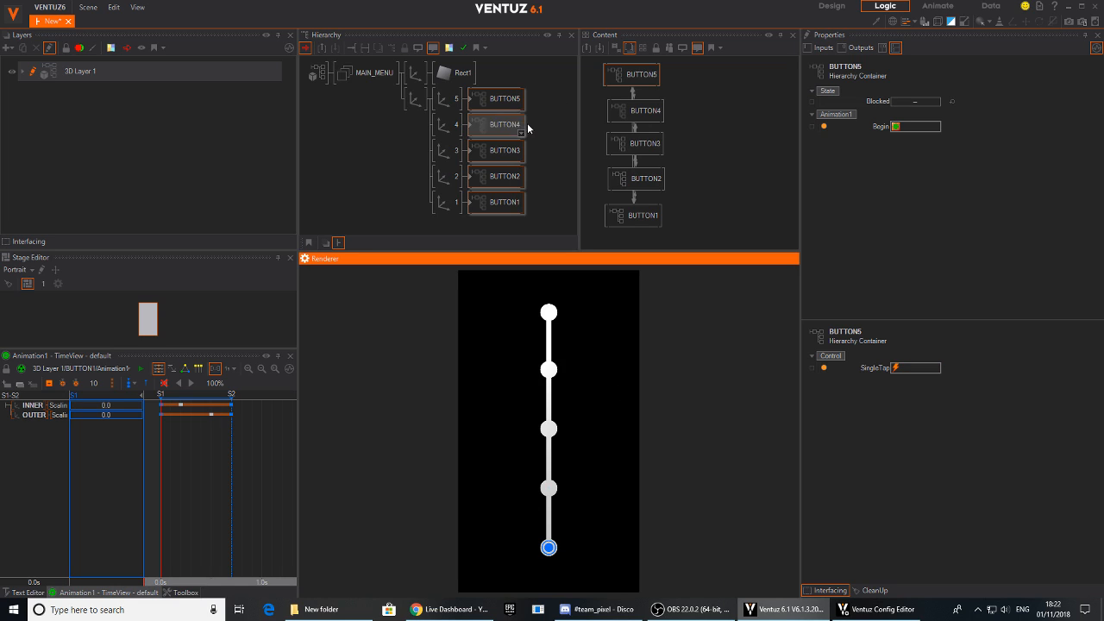
# - Open BUTTON5's container and shorten its Animation1 by moving the INNER and OUTER keyframes earlier and state mark S2 to about 0.4 s
pyautogui.click(471, 101)
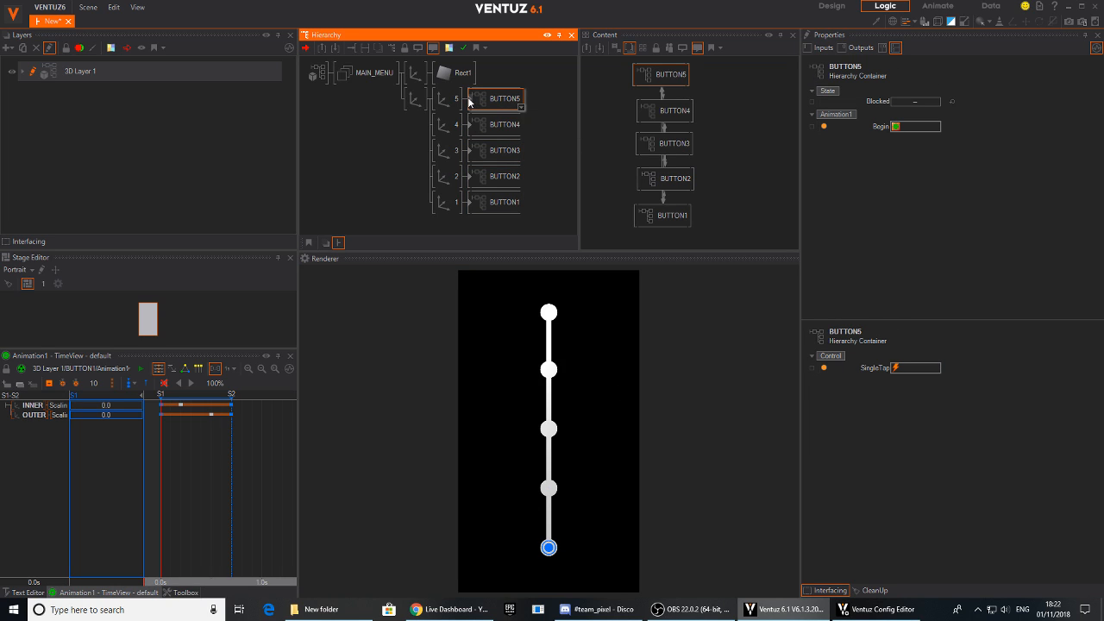
pyautogui.doubleClick(470, 100)
pyautogui.click(415, 98)
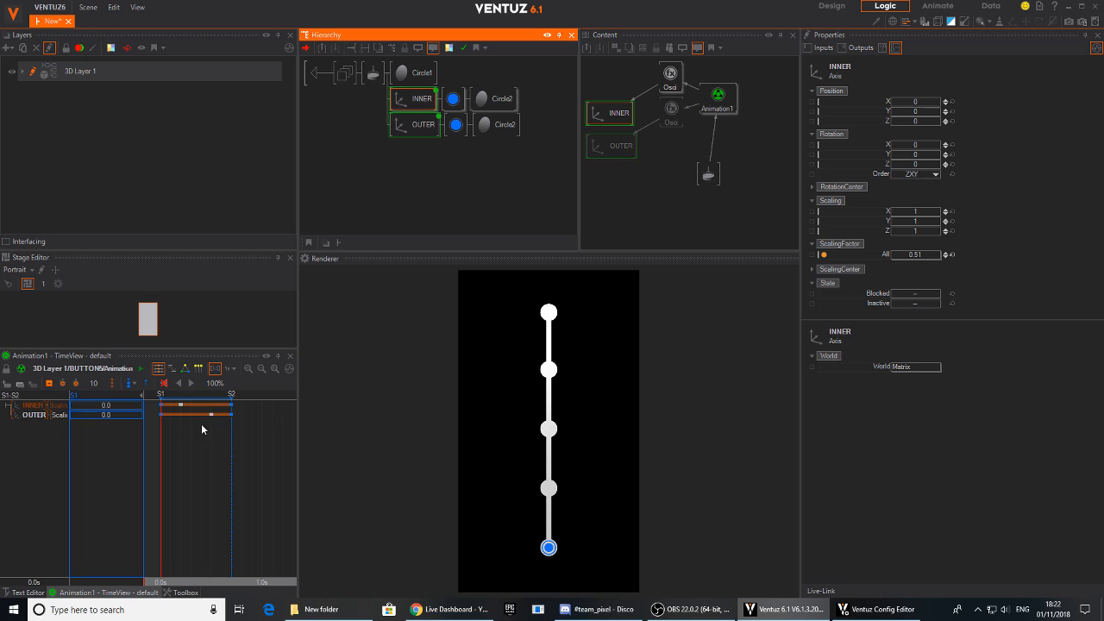
pyautogui.moveTo(196, 457); pyautogui.dragTo(206, 460, button='middle')
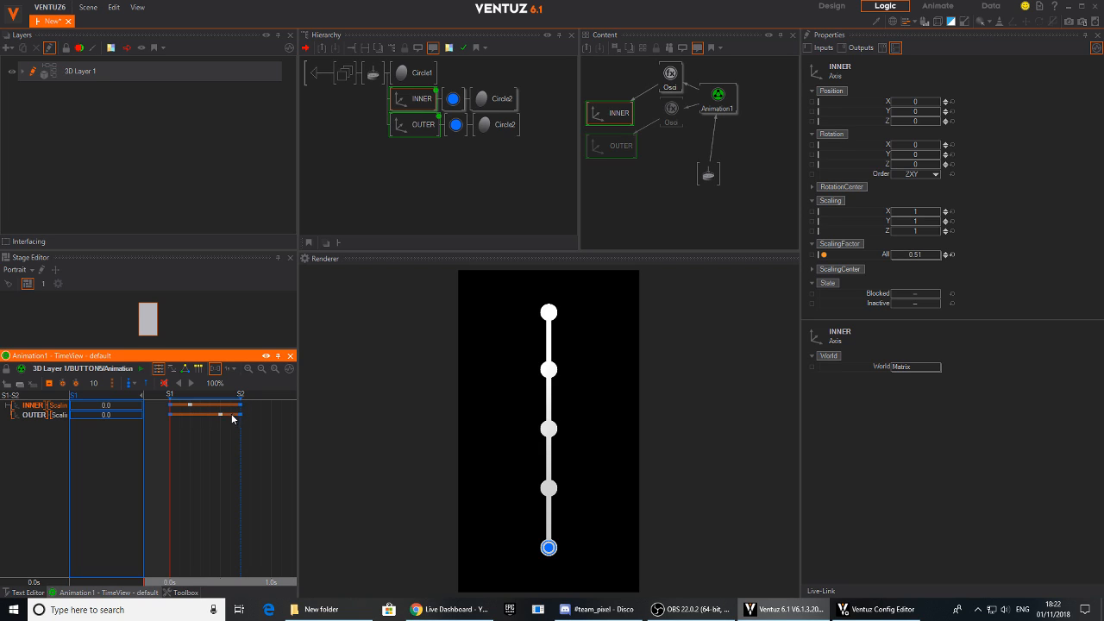
pyautogui.moveTo(191, 406)
pyautogui.mouseDown()
pyautogui.moveTo(240, 406)
pyautogui.moveTo(210, 402)
pyautogui.mouseUp()
pyautogui.moveTo(220, 483); pyautogui.dragTo(162, 470)
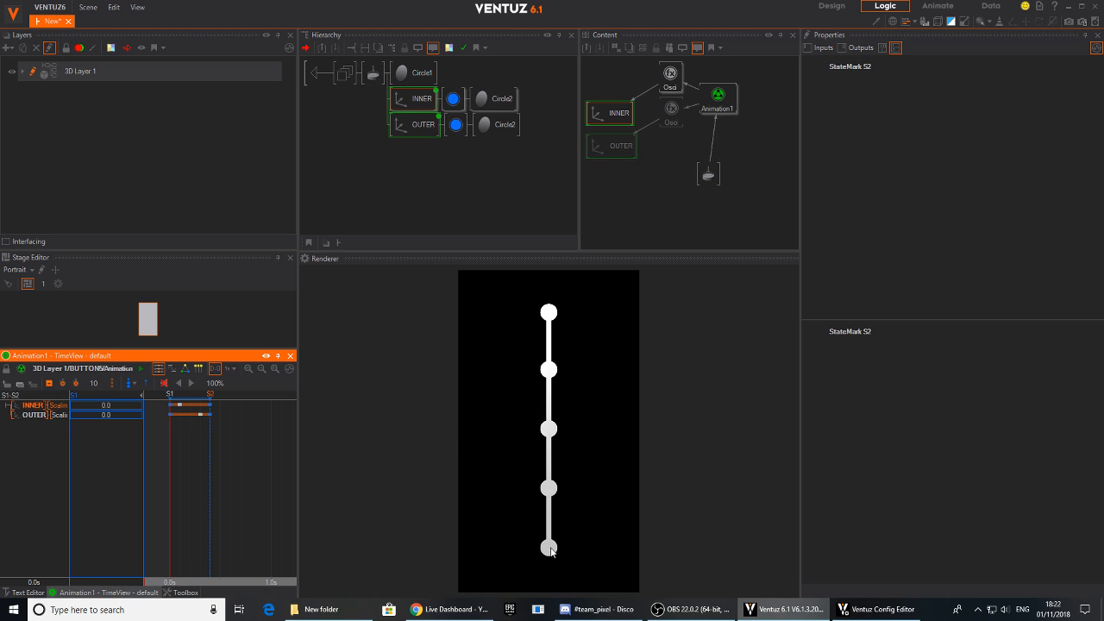
# - Test the shortened BUTTON5 animation by tapping the lowest rendered button, rewinding the timeline to the start between taps
pyautogui.click(549, 549)
pyautogui.moveTo(250, 489); pyautogui.dragTo(169, 474)
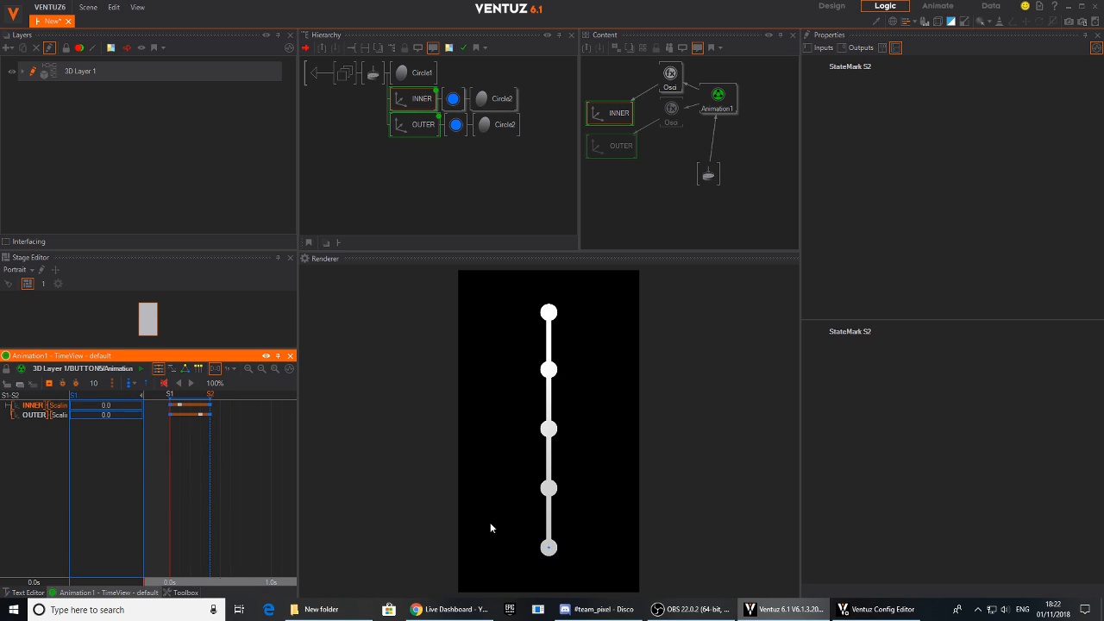
pyautogui.click(550, 550)
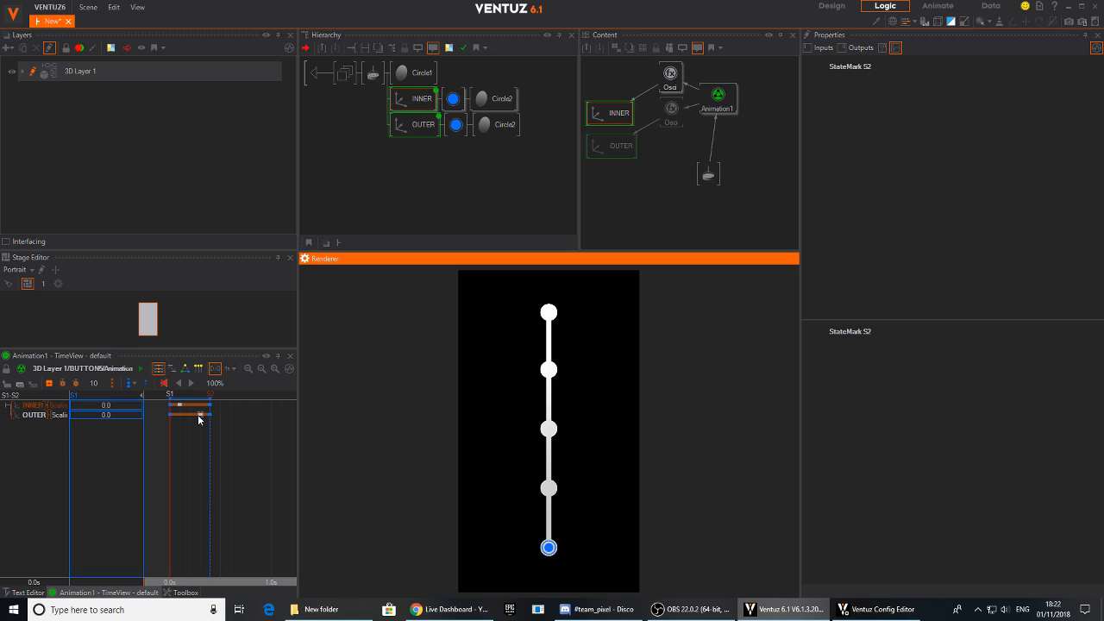
# - Tighten BUTTON5's animation further: move the middle OUTER keyframe earlier, the last INNER keyframe to position 3 and state mark S2 to about 0.3 s
pyautogui.click(199, 415)
pyautogui.click(200, 405)
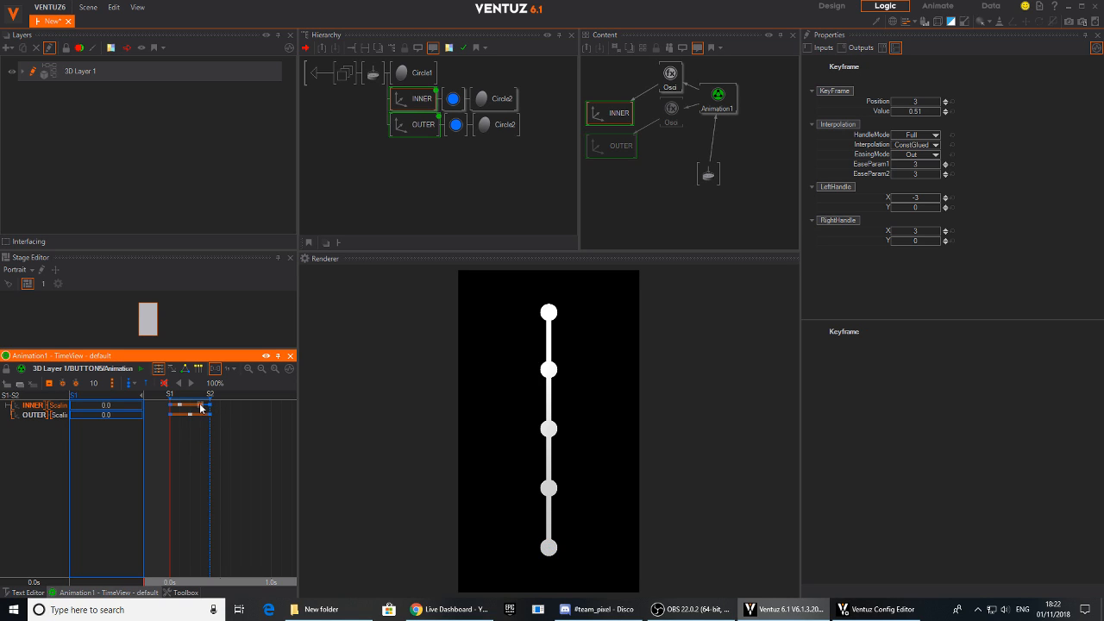
pyautogui.click(211, 404)
pyautogui.moveTo(211, 401); pyautogui.dragTo(200, 402)
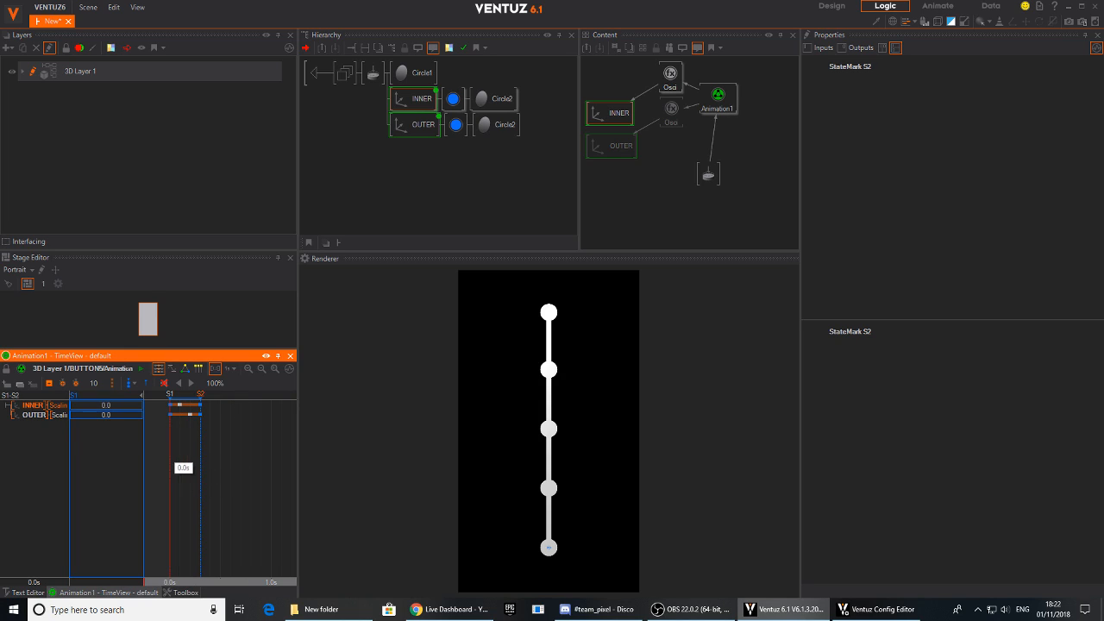
# - Replay the faster BUTTON5 animation by tapping the lowest rendered button and rewinding the timeline
pyautogui.click(549, 552)
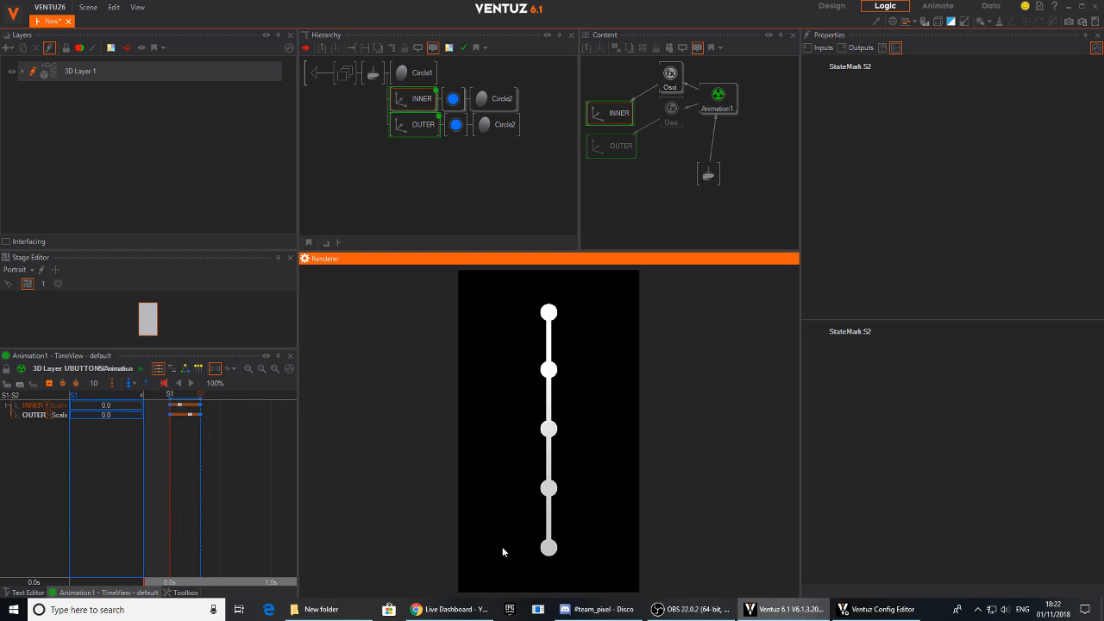
pyautogui.click(169, 485)
pyautogui.click(548, 550)
pyautogui.click(245, 463)
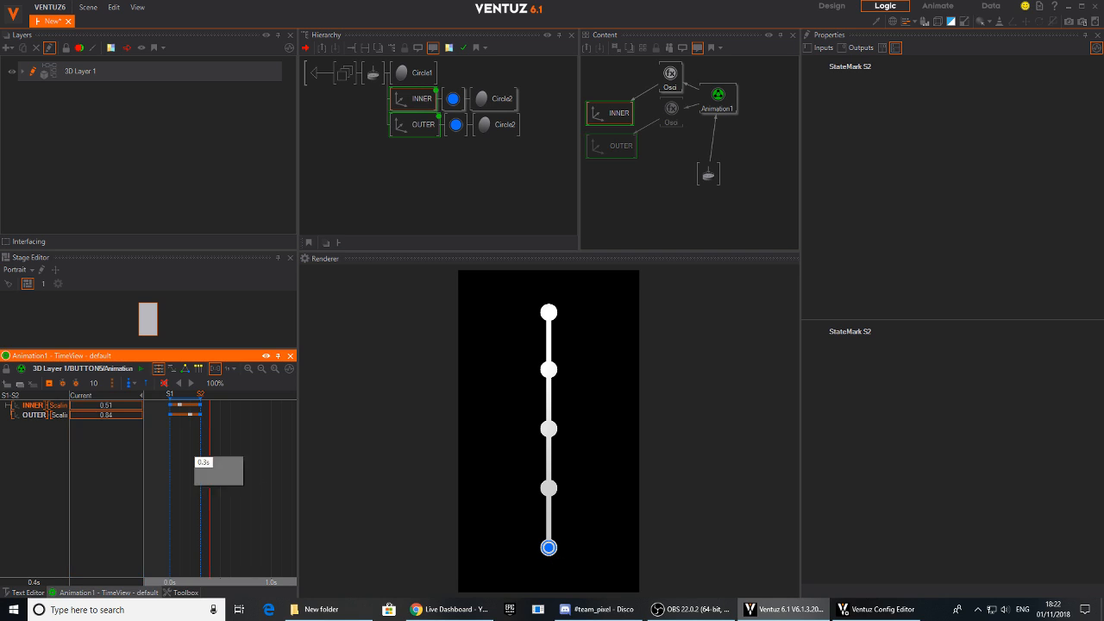
# - Return to the main menu hierarchy, select all five button containers and line up their nodes in a tidy column in the node graph
pyautogui.click(318, 72)
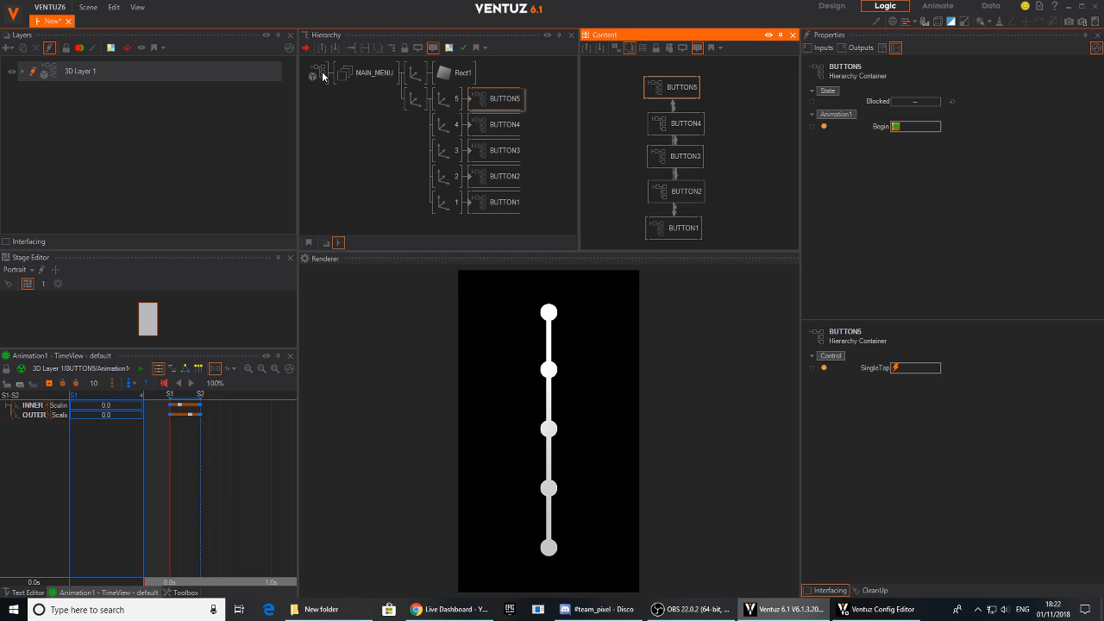
pyautogui.moveTo(494, 98); pyautogui.dragTo(498, 203)
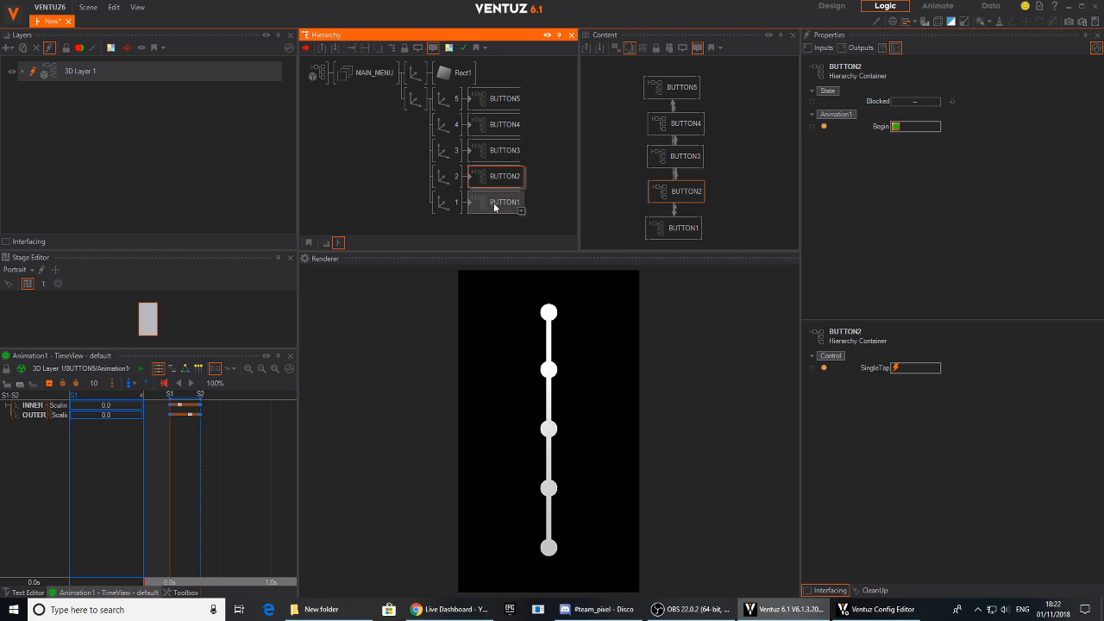
pyautogui.click(540, 169)
pyautogui.click(506, 204)
pyautogui.click(495, 176)
pyautogui.click(495, 137)
pyautogui.click(496, 109)
pyautogui.keyDown('ctrl'); pyautogui.click(494, 126); pyautogui.keyUp('ctrl')
pyautogui.keyDown('ctrl'); pyautogui.click(493, 152); pyautogui.keyUp('ctrl')
pyautogui.moveTo(733, 107); pyautogui.dragTo(697, 196)
pyautogui.click(733, 167)
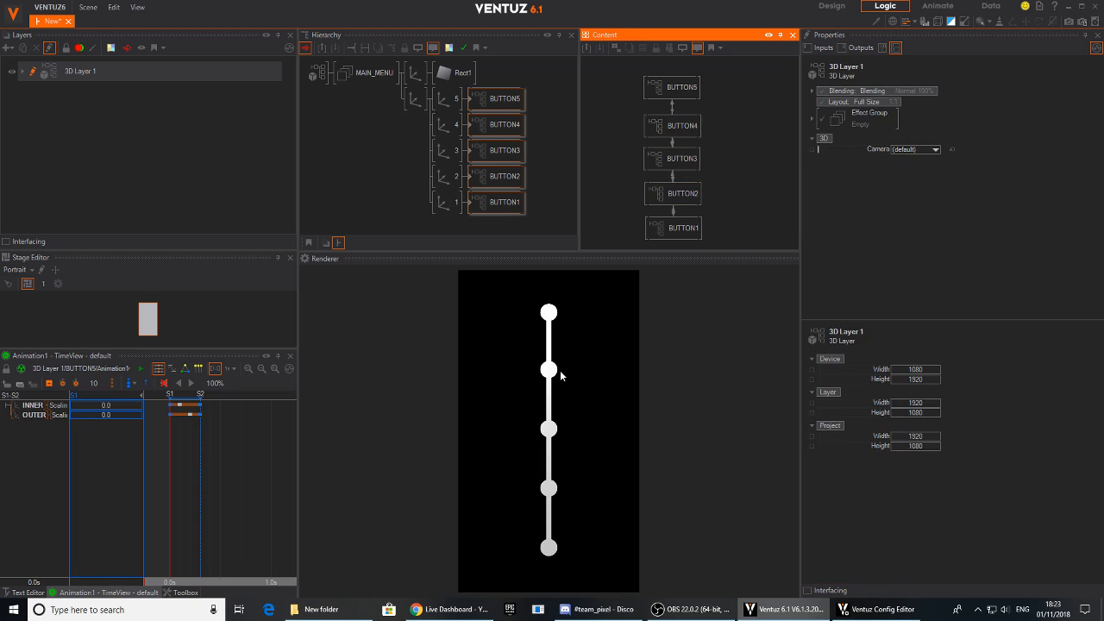
# - Test the menu again, starting with a tap on the topmost rendered button
pyautogui.click(550, 313)
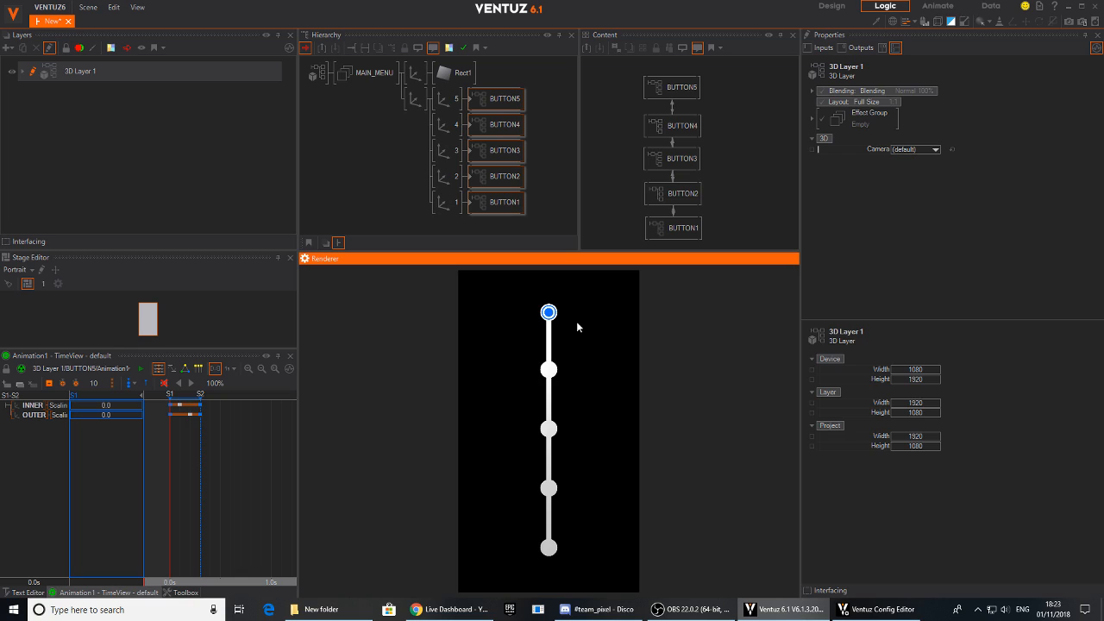
# - Try to shift the buttons' shared axis along X
pyautogui.click(507, 104)
pyautogui.click(594, 245)
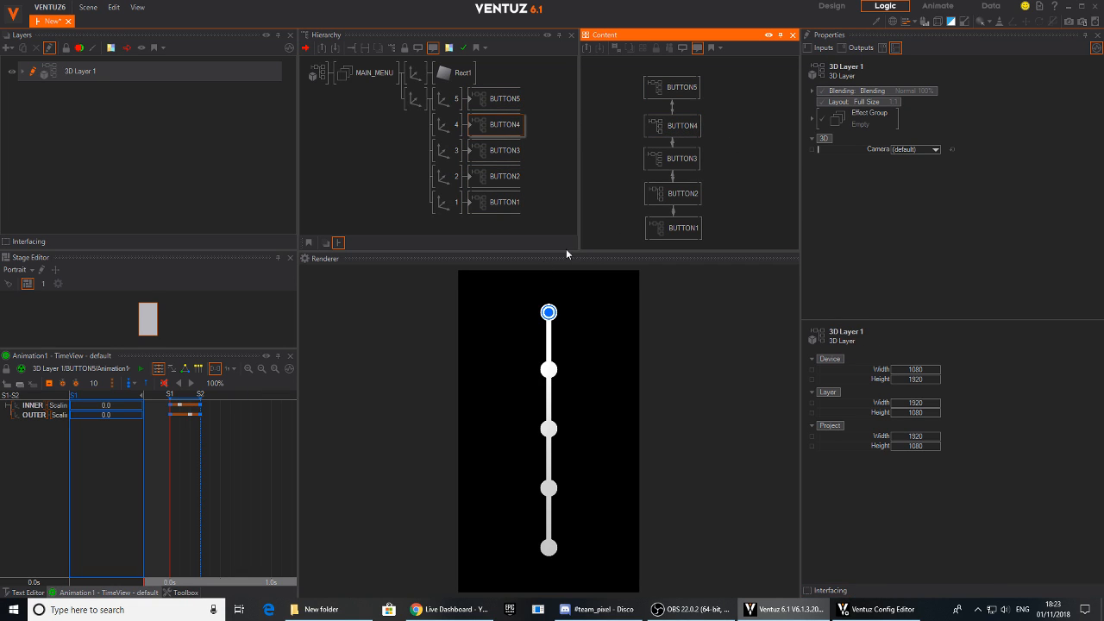
pyautogui.click(505, 102)
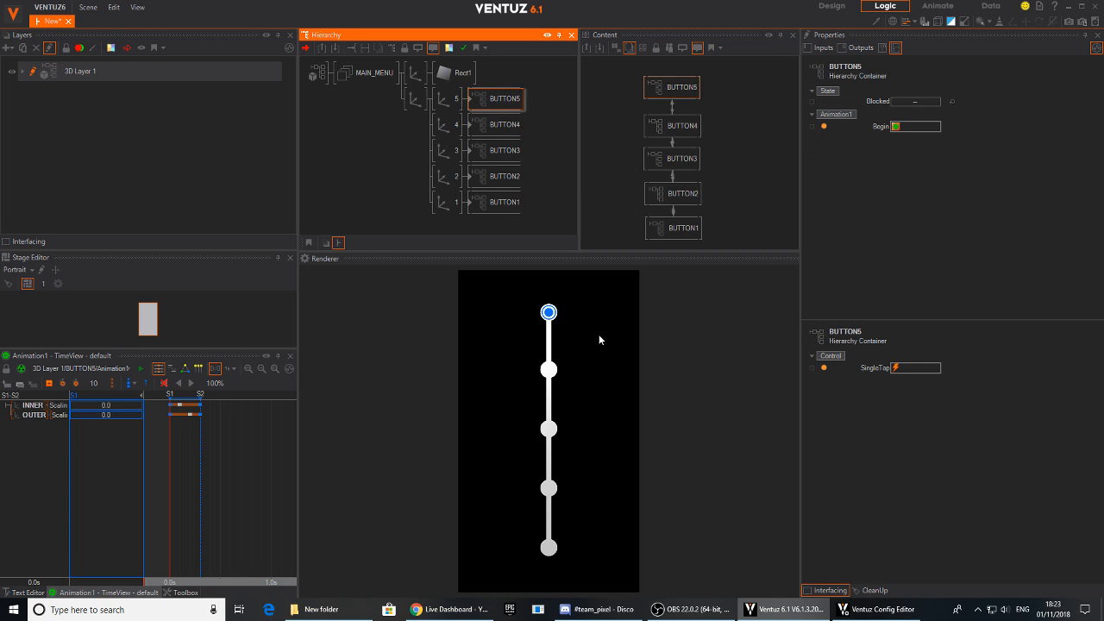
pyautogui.click(414, 105)
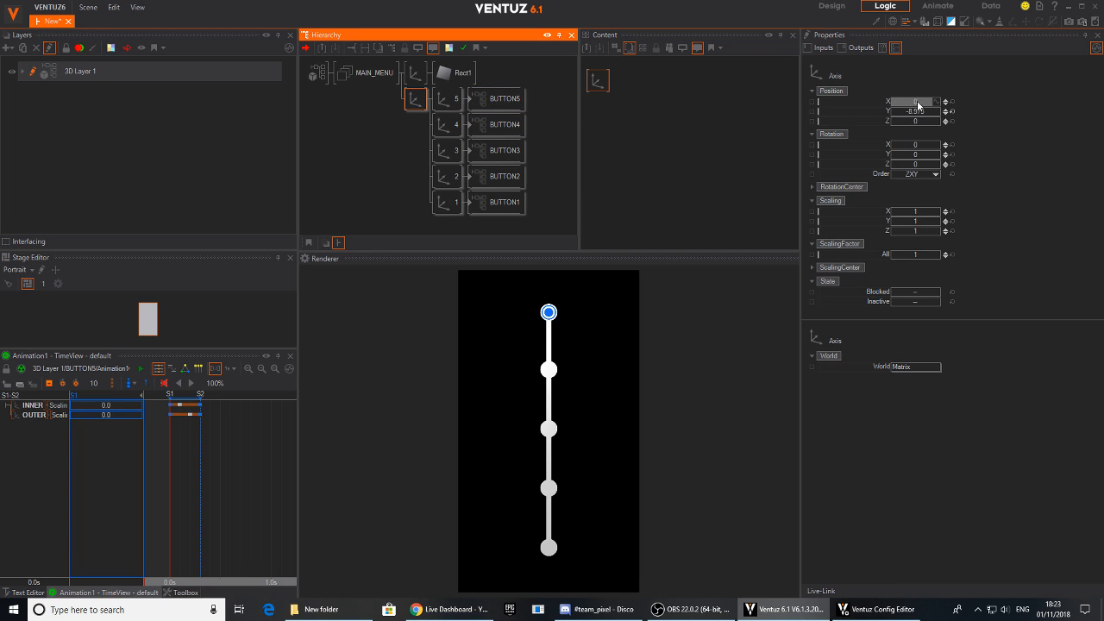
pyautogui.moveTo(917, 102); pyautogui.dragTo(908, 103)
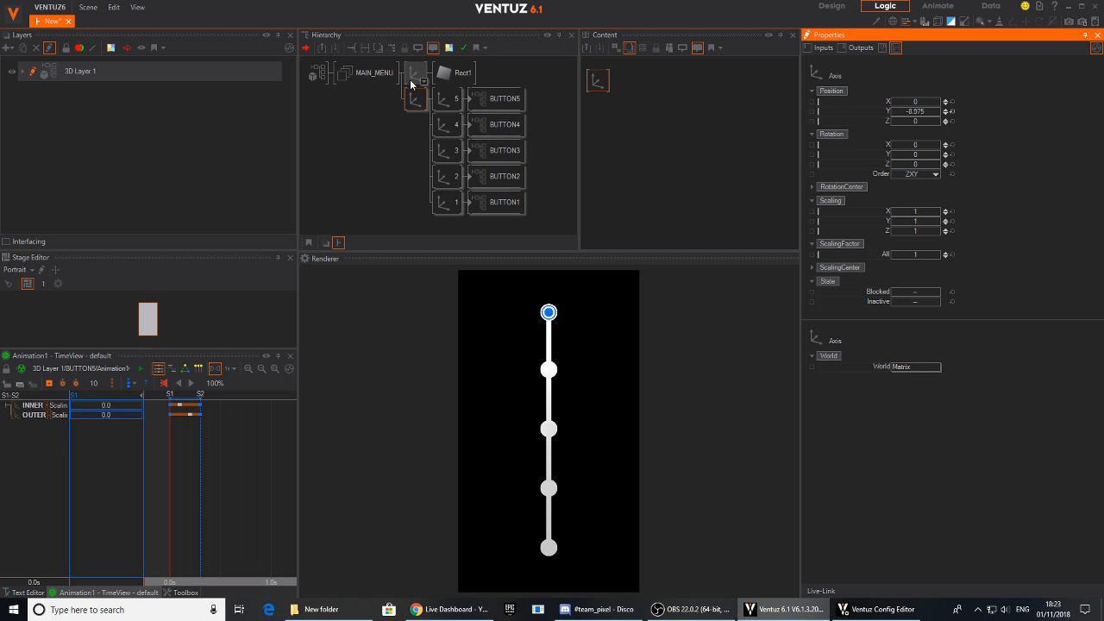
# - Nest the connecting line's axis under the buttons' shared axis at Y 18.15, and shift the whole menu left using the shared axis
pyautogui.moveTo(414, 76); pyautogui.dragTo(445, 93)
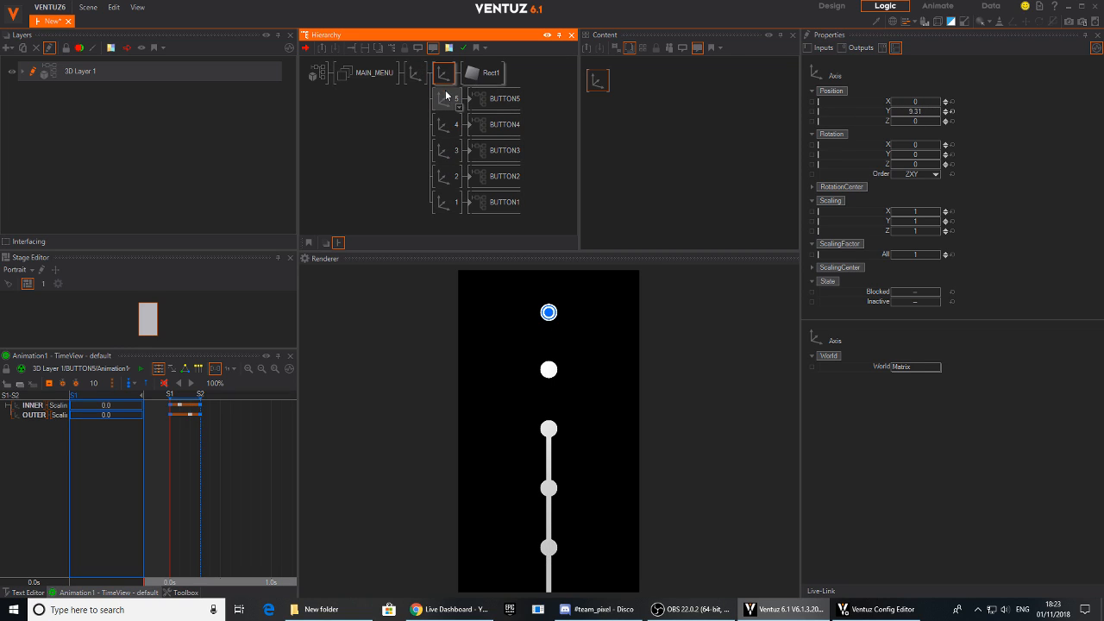
pyautogui.click(945, 108)
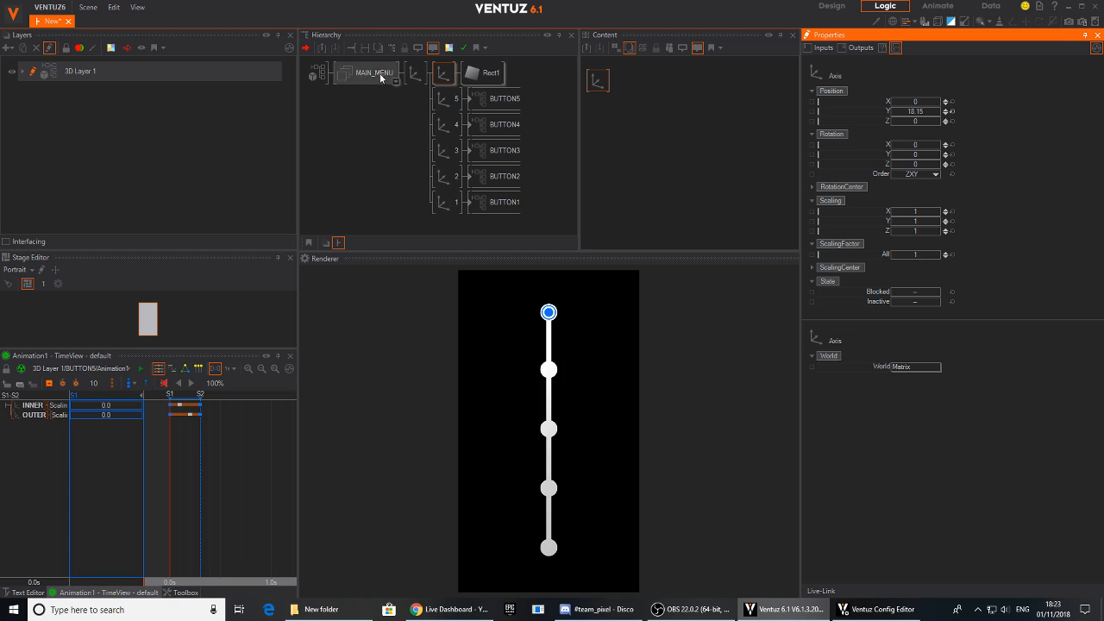
pyautogui.click(415, 74)
pyautogui.moveTo(910, 102); pyautogui.dragTo(893, 101)
# - Enter BUTTON5 and slow its animation: move state mark S2 to 0.6 s and the middle INNER and OUTER keyframes later
pyautogui.click(476, 102)
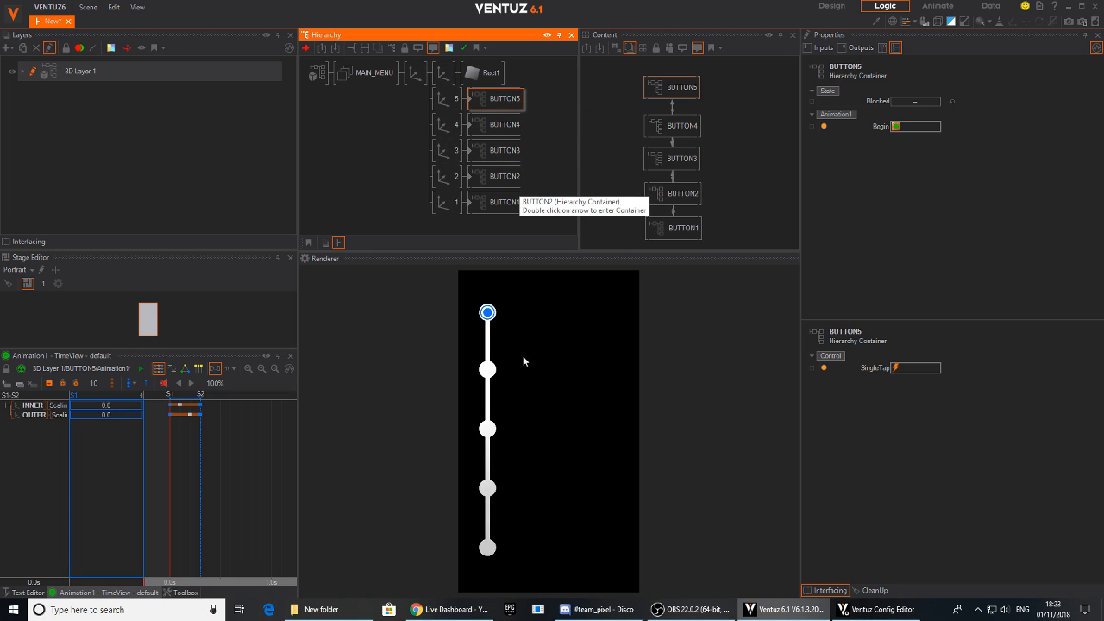
pyautogui.doubleClick(470, 101)
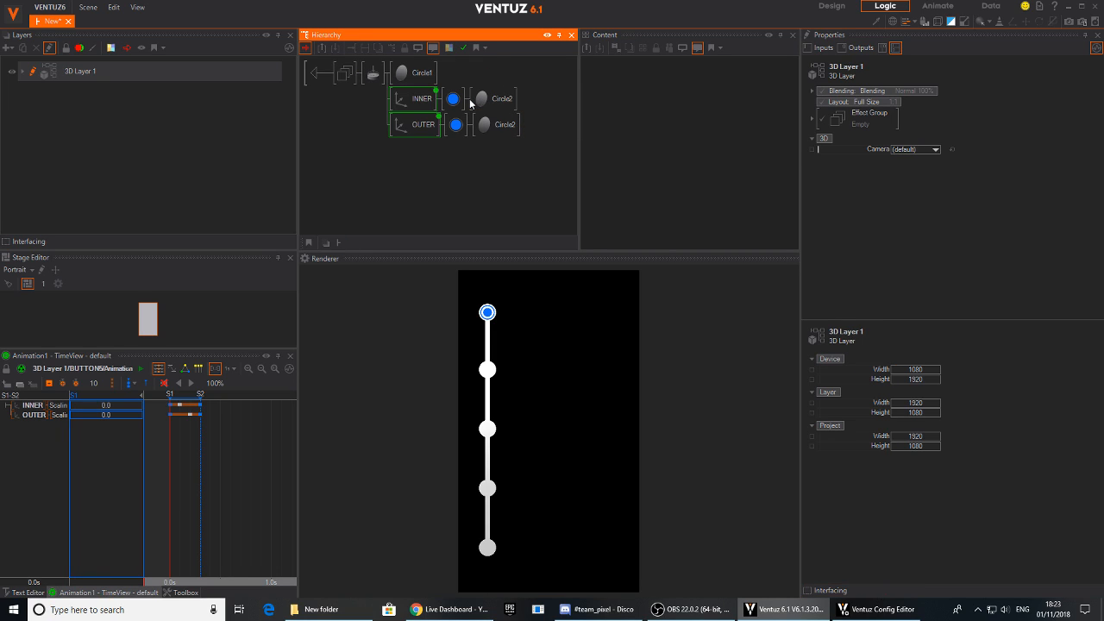
pyautogui.moveTo(198, 403); pyautogui.dragTo(230, 403)
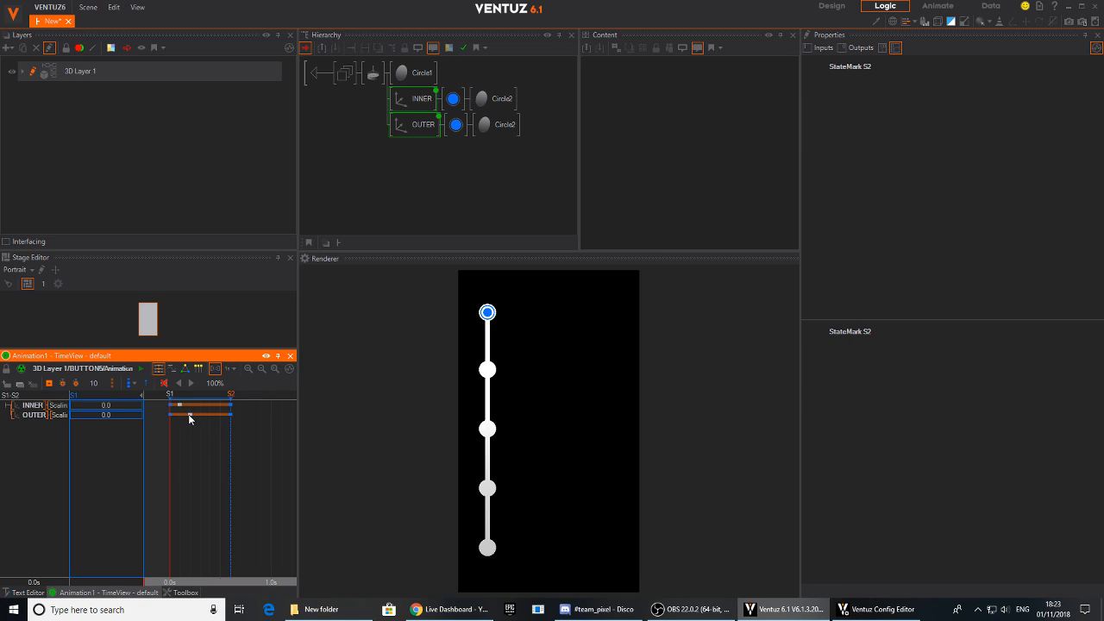
pyautogui.click(188, 406)
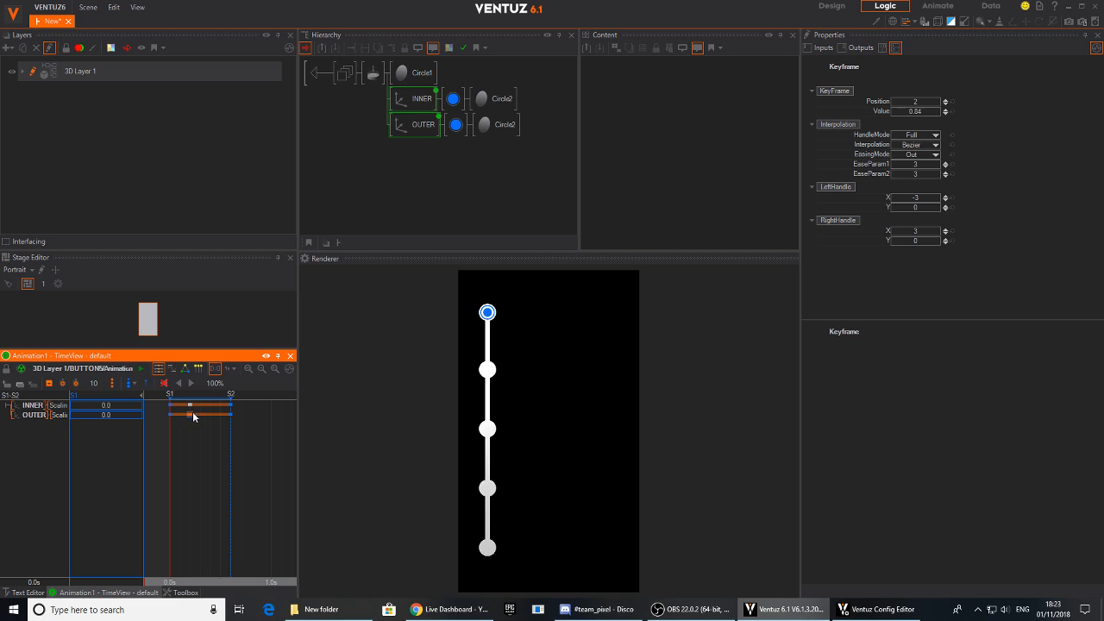
pyautogui.moveTo(215, 458)
pyautogui.mouseDown()
pyautogui.moveTo(170, 459)
pyautogui.moveTo(224, 457)
pyautogui.mouseUp()
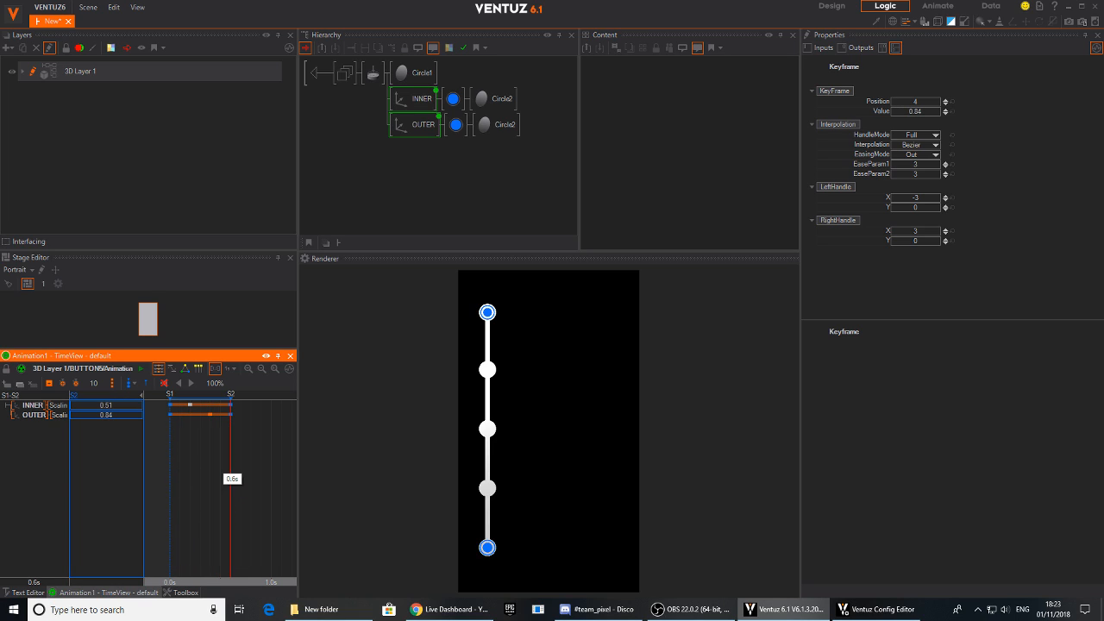
# - Add a new axis as a separate branch below BUTTON5's touch node and attach a Text 2D node to it
pyautogui.doubleClick(417, 153)
pyautogui.write('ax')
pyautogui.moveTo(429, 190); pyautogui.dragTo(375, 86)
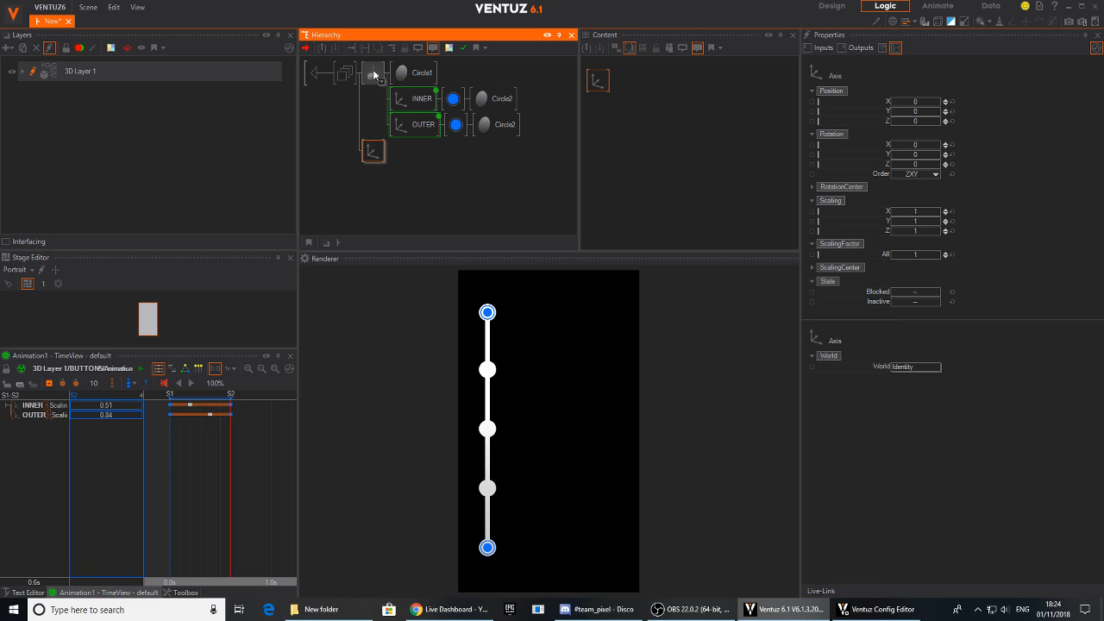
pyautogui.doubleClick(379, 178)
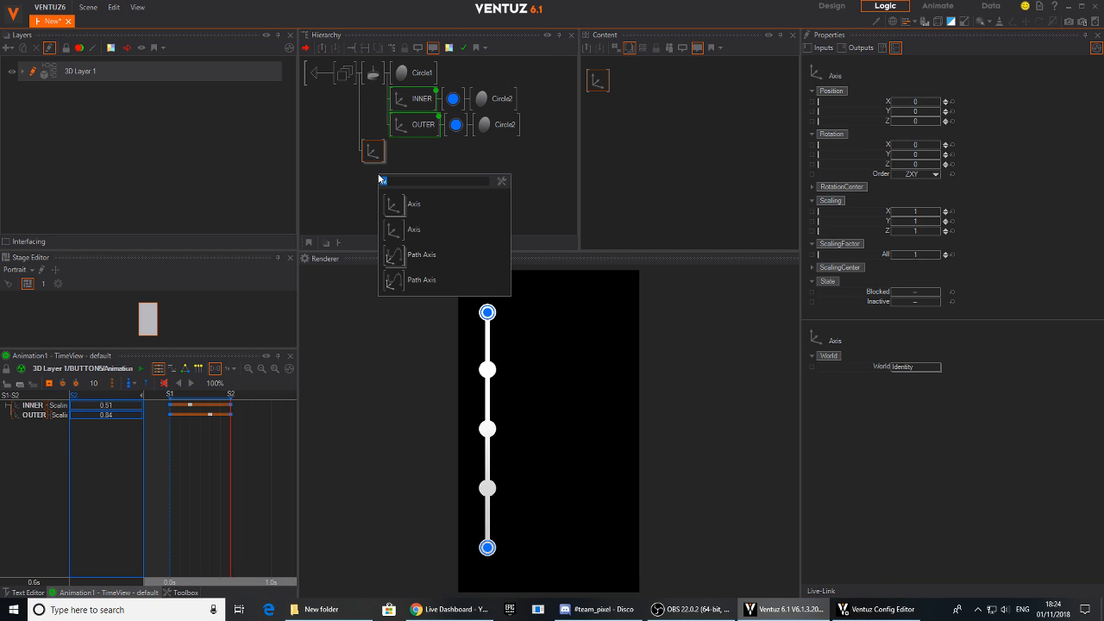
pyautogui.write('text')
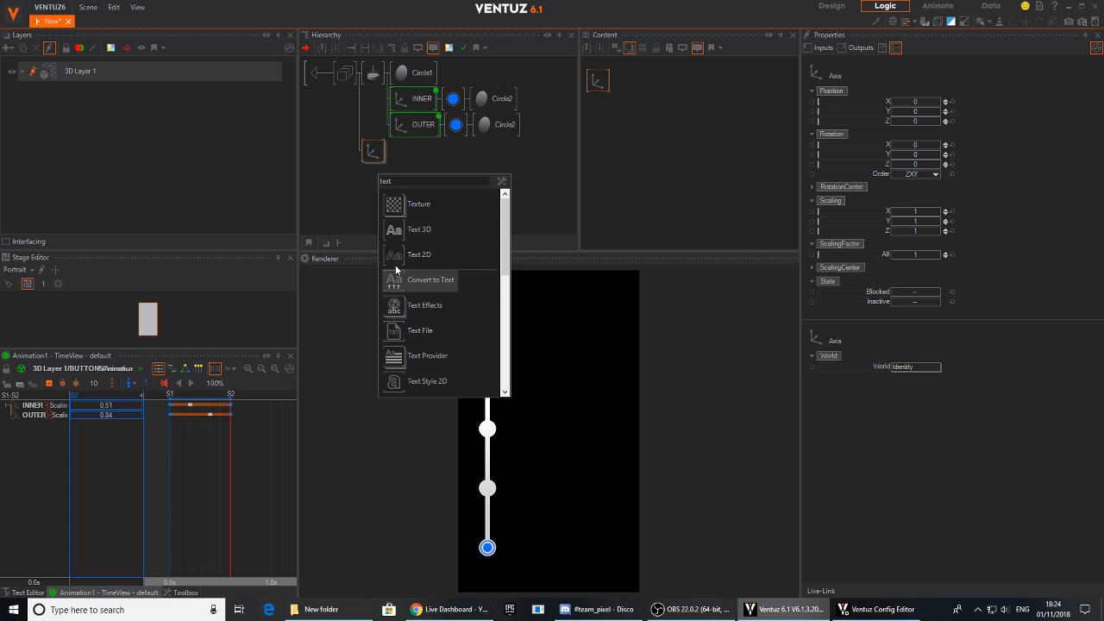
pyautogui.moveTo(394, 257); pyautogui.dragTo(389, 157)
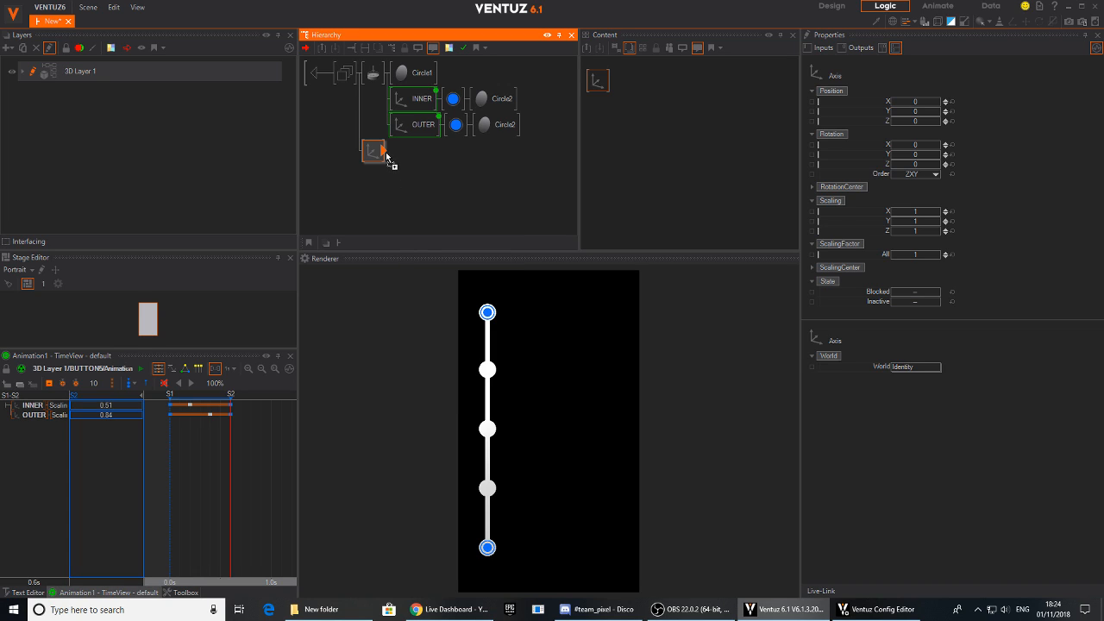
pyautogui.click(399, 166)
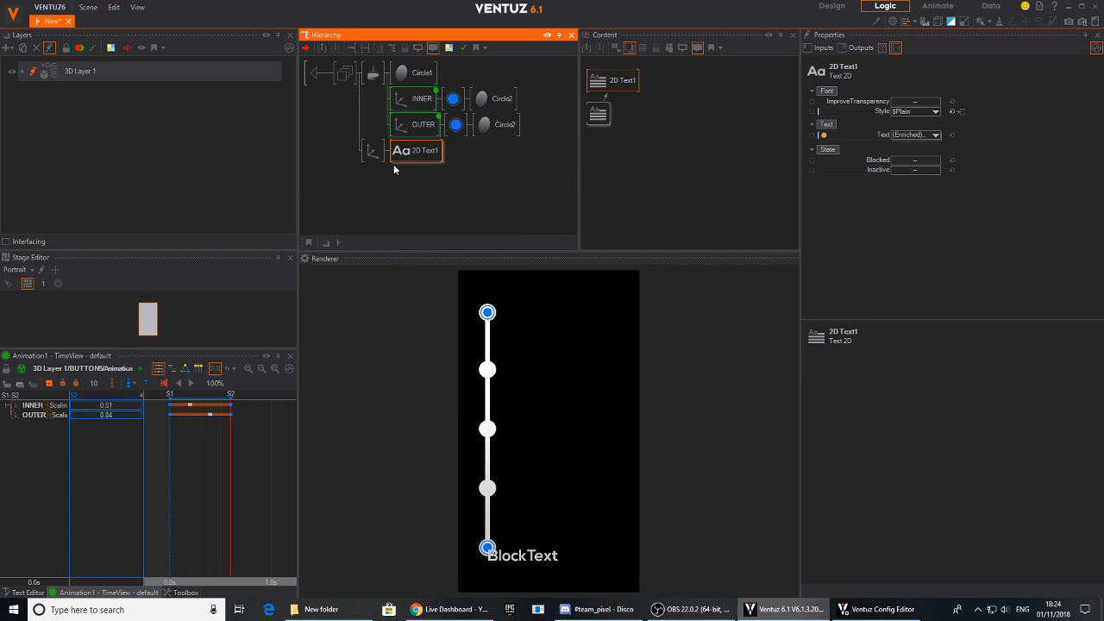
# - Position the text's axis at X 1.08 and Y 0.37 so the label sits beside the lowest rendered button
pyautogui.click(372, 150)
pyautogui.click(912, 113)
pyautogui.moveTo(912, 118)
pyautogui.mouseDown()
pyautogui.moveTo(901, 105)
pyautogui.moveTo(893, 121)
pyautogui.mouseUp()
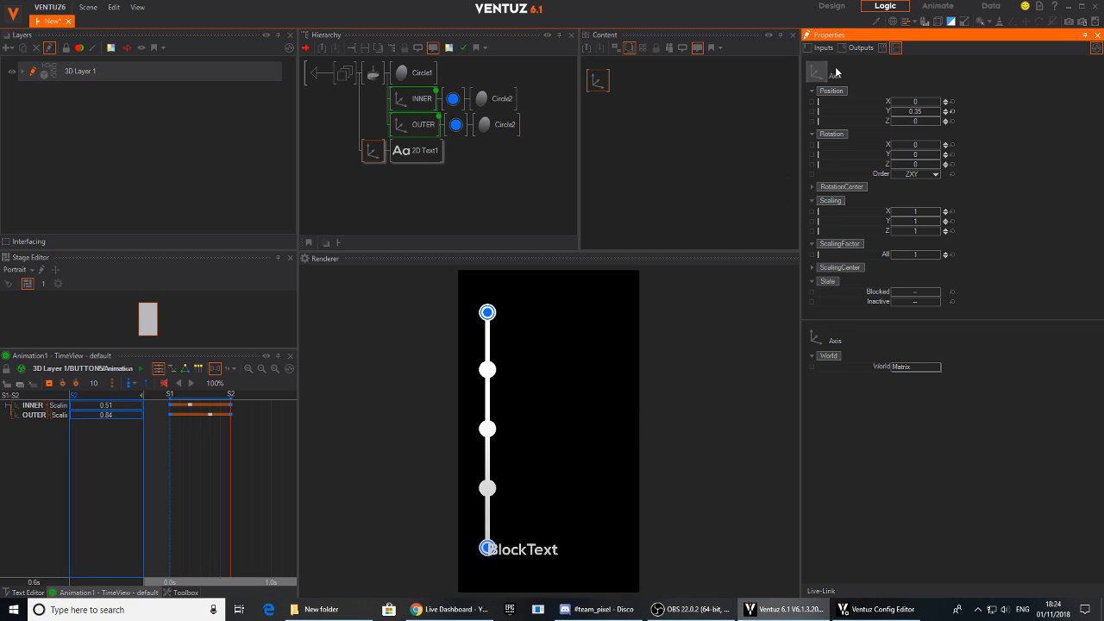
pyautogui.moveTo(926, 100)
pyautogui.mouseDown()
pyautogui.moveTo(943, 104)
pyautogui.moveTo(929, 114)
pyautogui.moveTo(918, 102)
pyautogui.mouseUp()
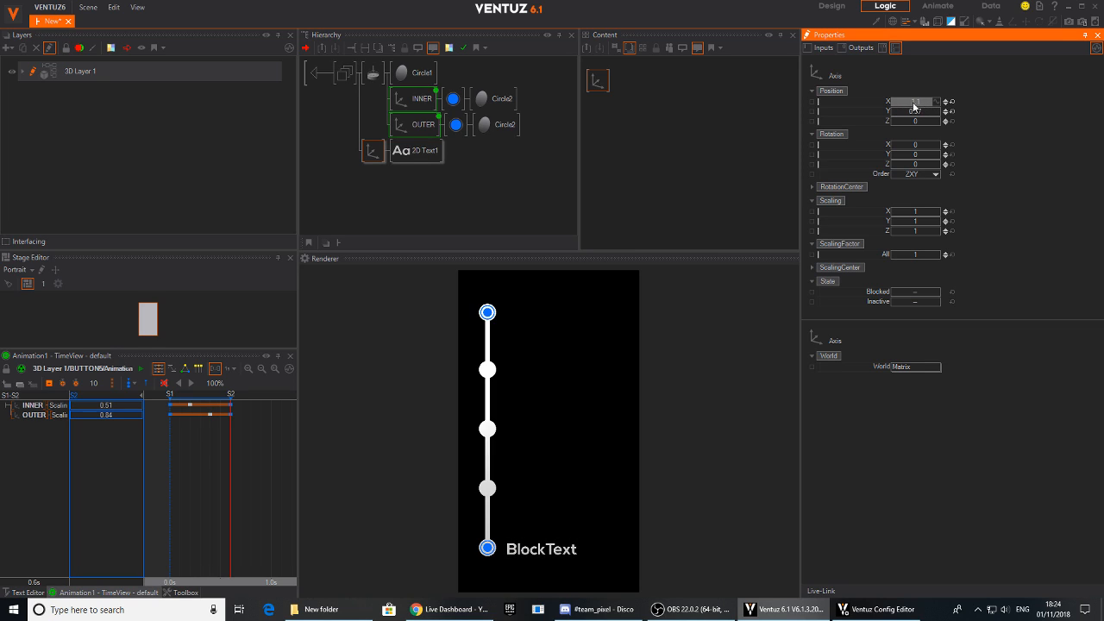
# - Expose the block text's Text property on the container and set its font to MOUNTAIN
pyautogui.click(416, 151)
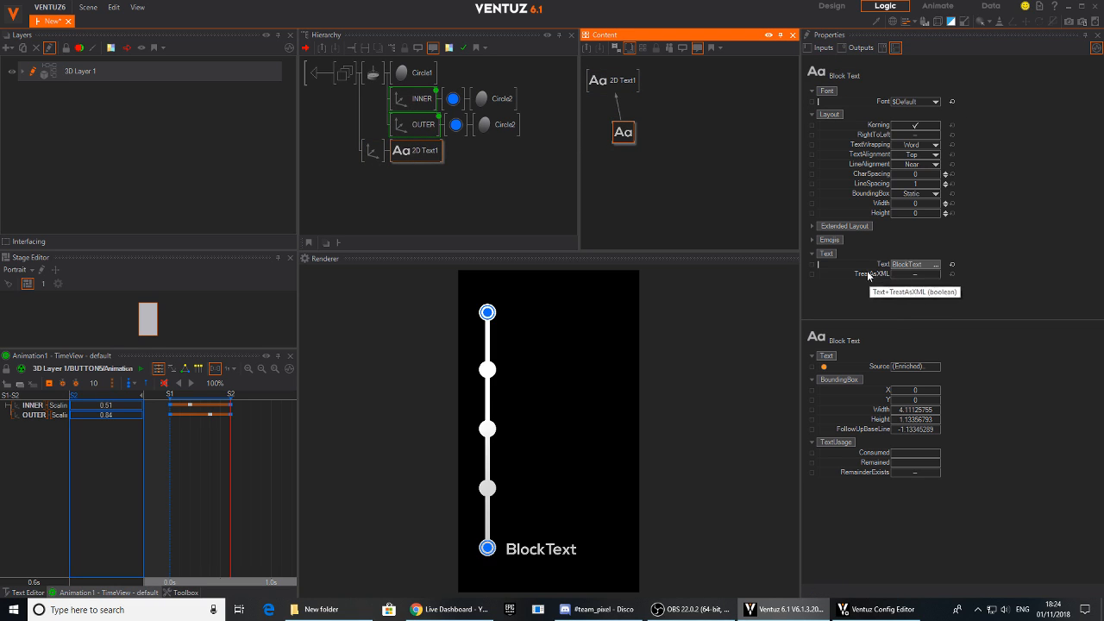
pyautogui.click(812, 264)
pyautogui.click(922, 102)
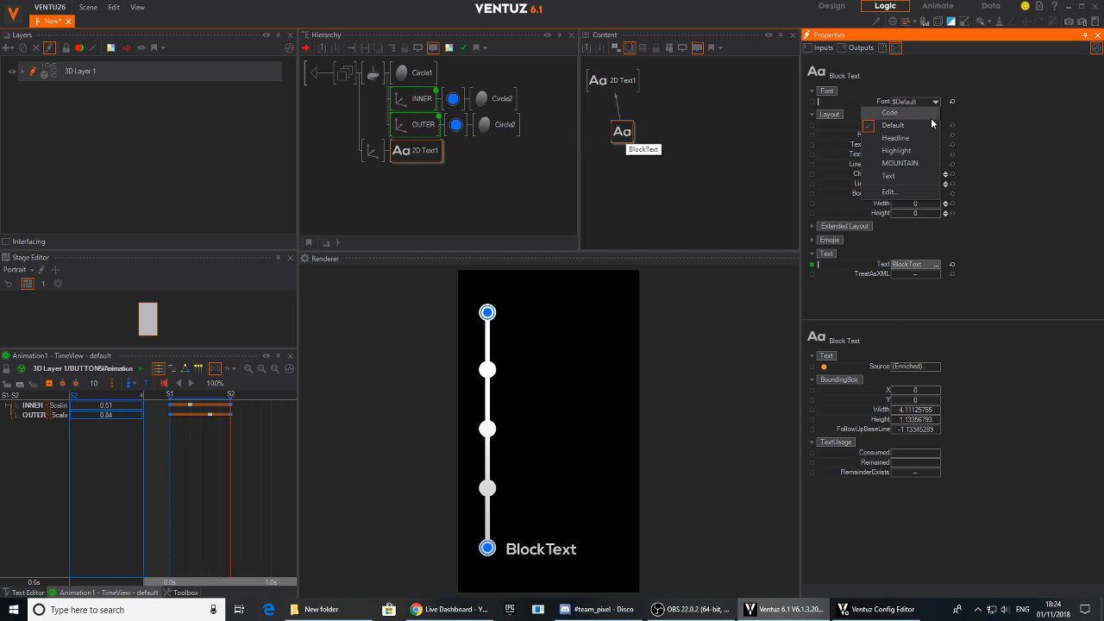
pyautogui.click(900, 164)
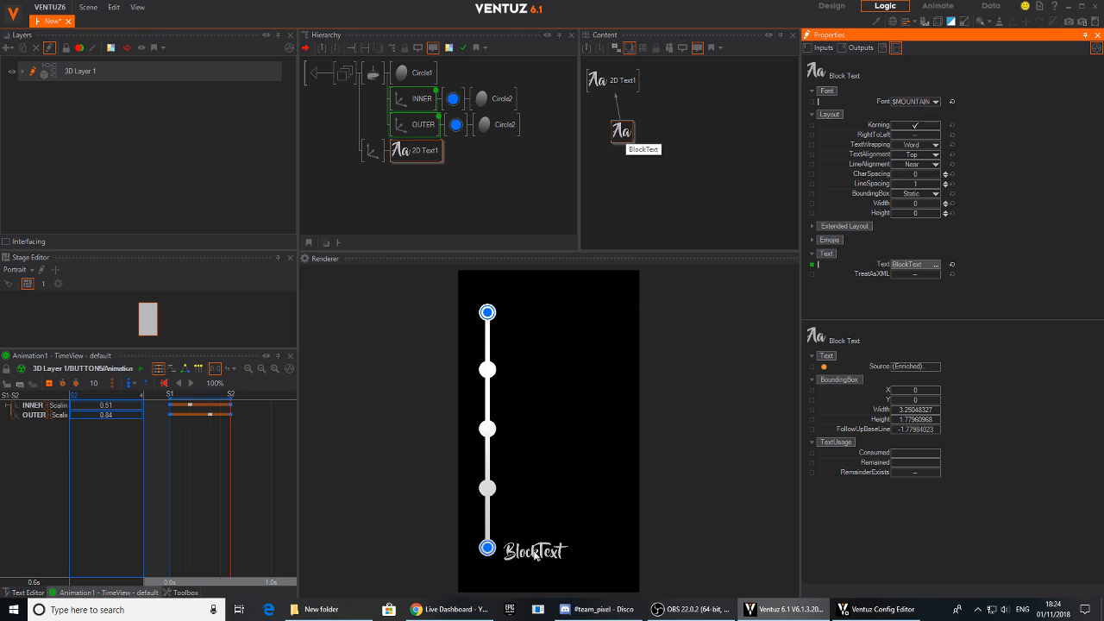
pyautogui.click(935, 102)
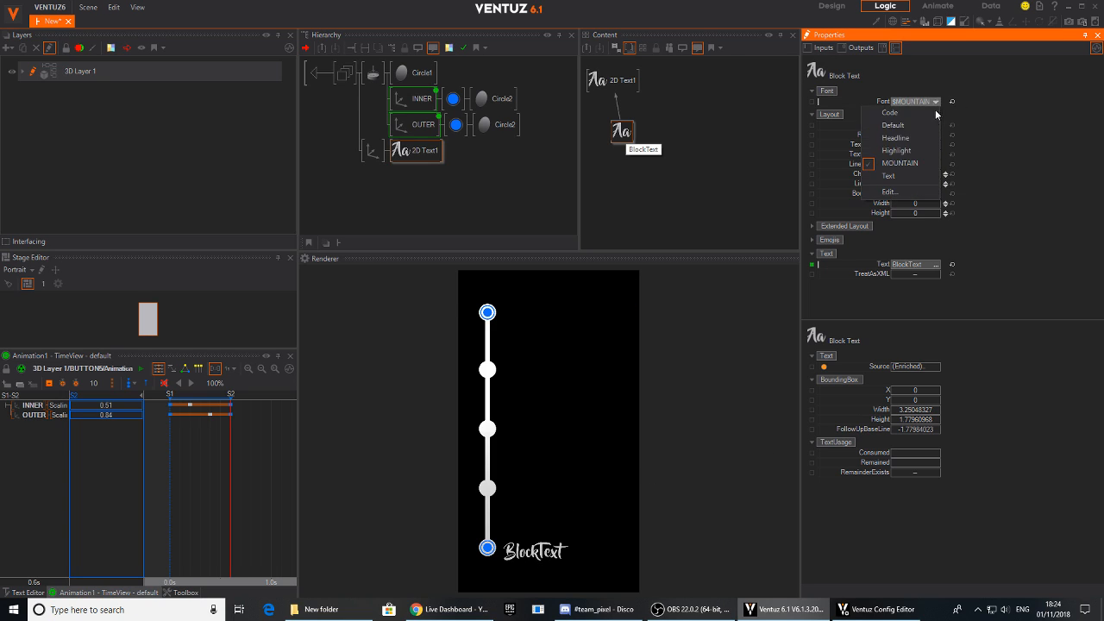
pyautogui.click(1018, 108)
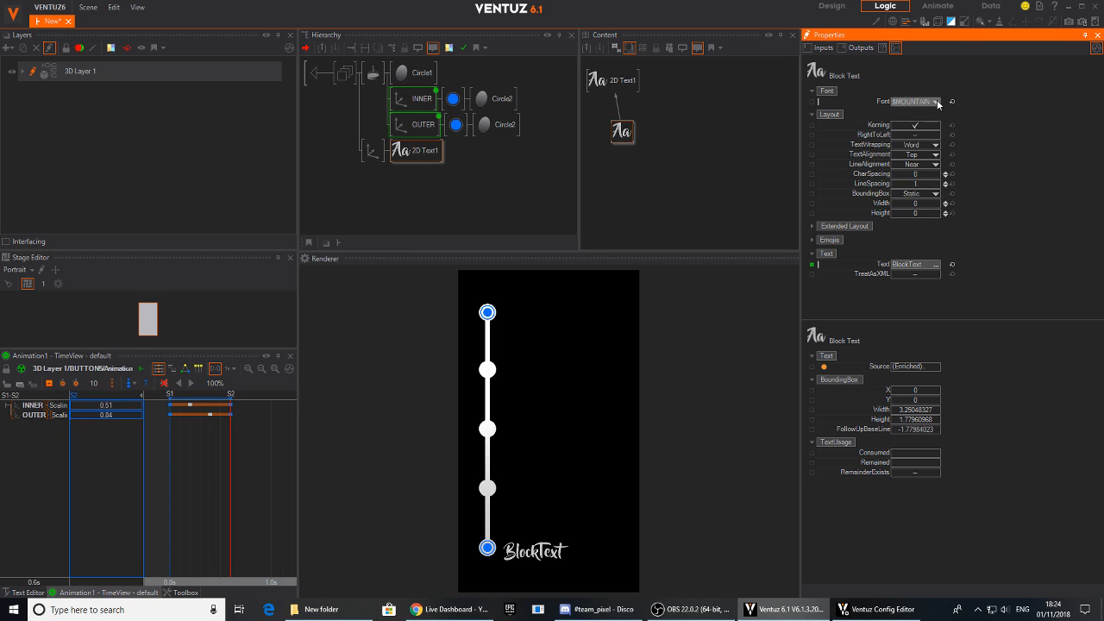
pyautogui.click(906, 101)
pyautogui.click(948, 126)
# - Insert an Alpha text effect between the block text and the 2D text node, and try out its Progress value
pyautogui.click(411, 155)
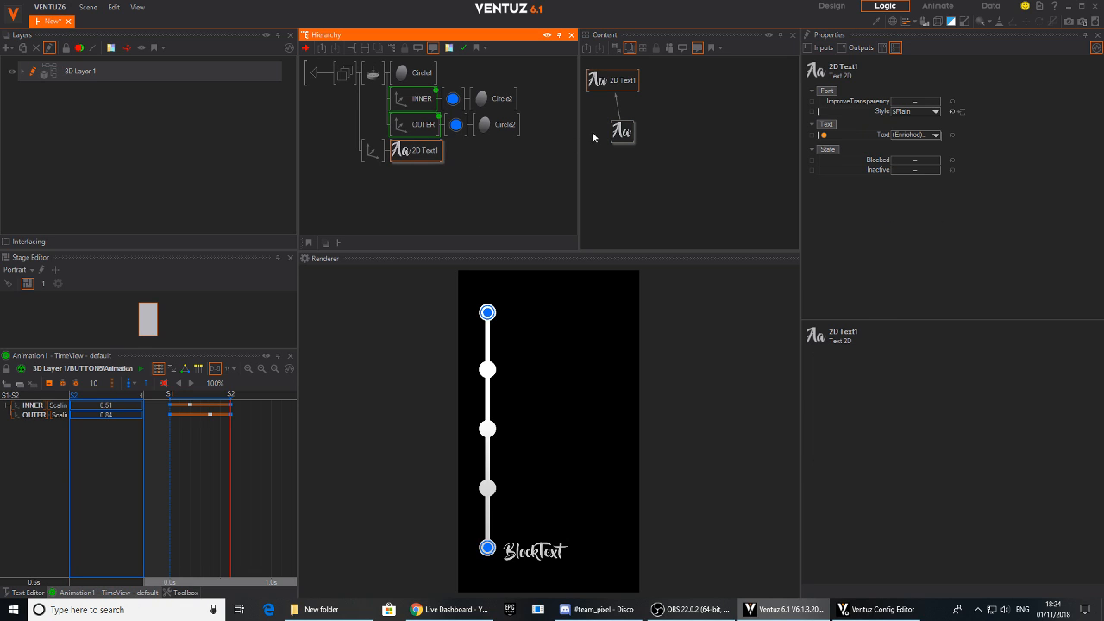
pyautogui.moveTo(619, 131); pyautogui.dragTo(612, 159)
pyautogui.doubleClick(683, 112)
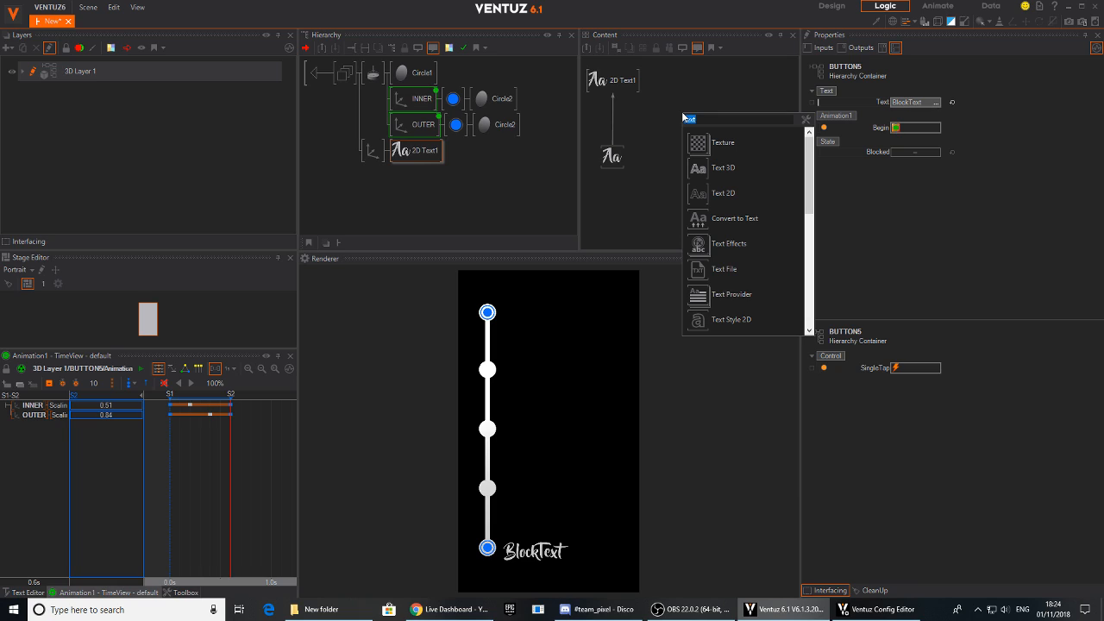
pyautogui.write('te')
pyautogui.moveTo(702, 299); pyautogui.dragTo(613, 120)
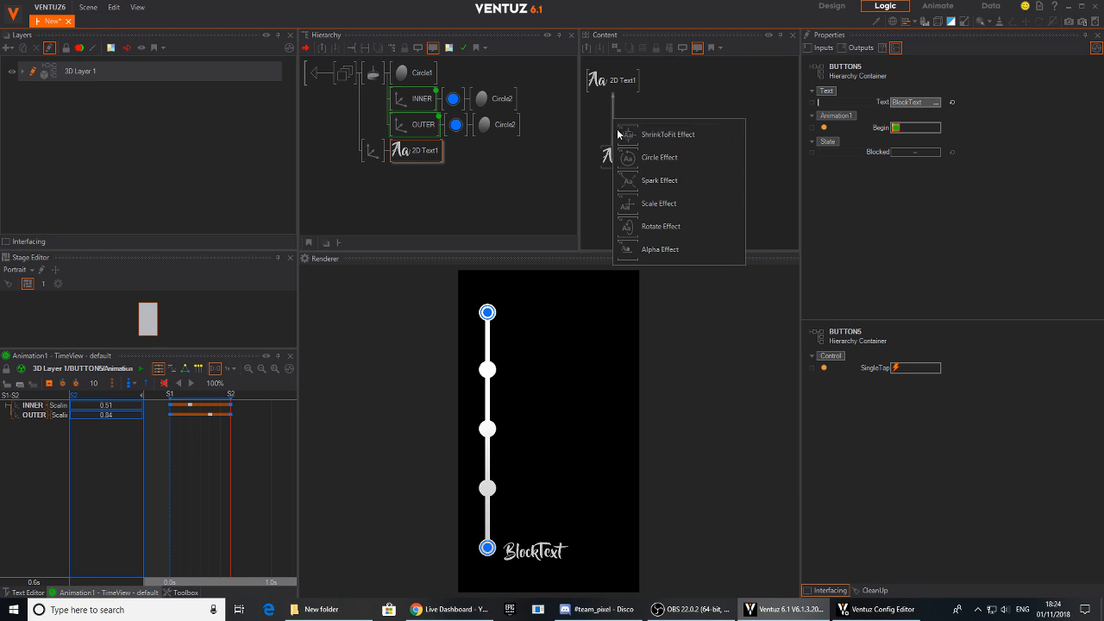
pyautogui.click(631, 249)
pyautogui.moveTo(920, 102); pyautogui.dragTo(943, 107)
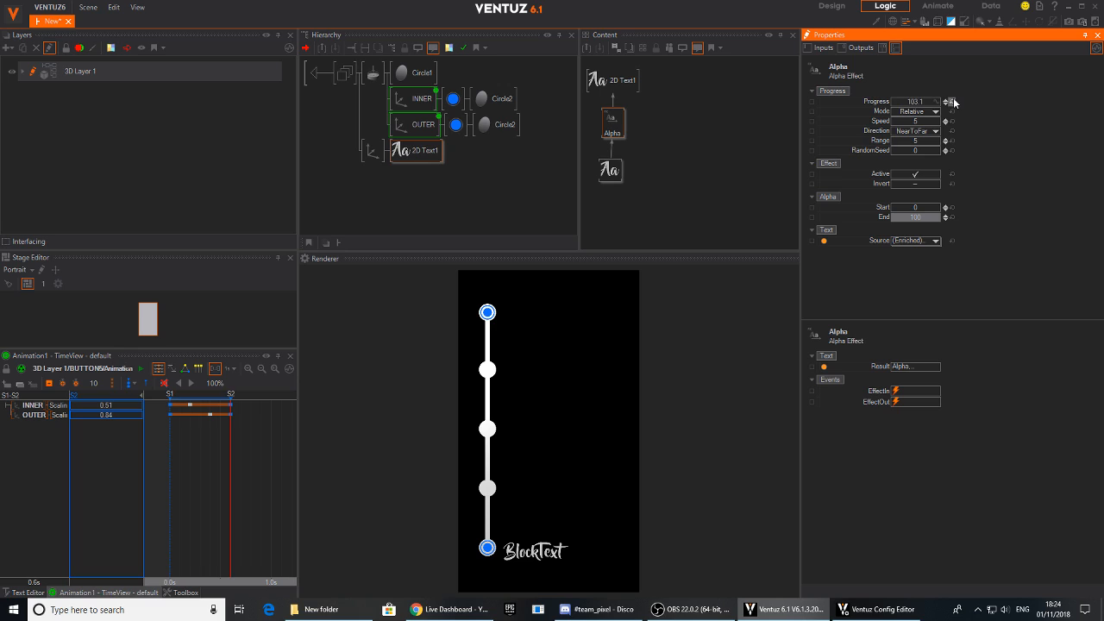
# - Show OUTER together with the 2D text in the node graph and rearrange the nodes so Animation1 sits beside the text chain
pyautogui.click(418, 125)
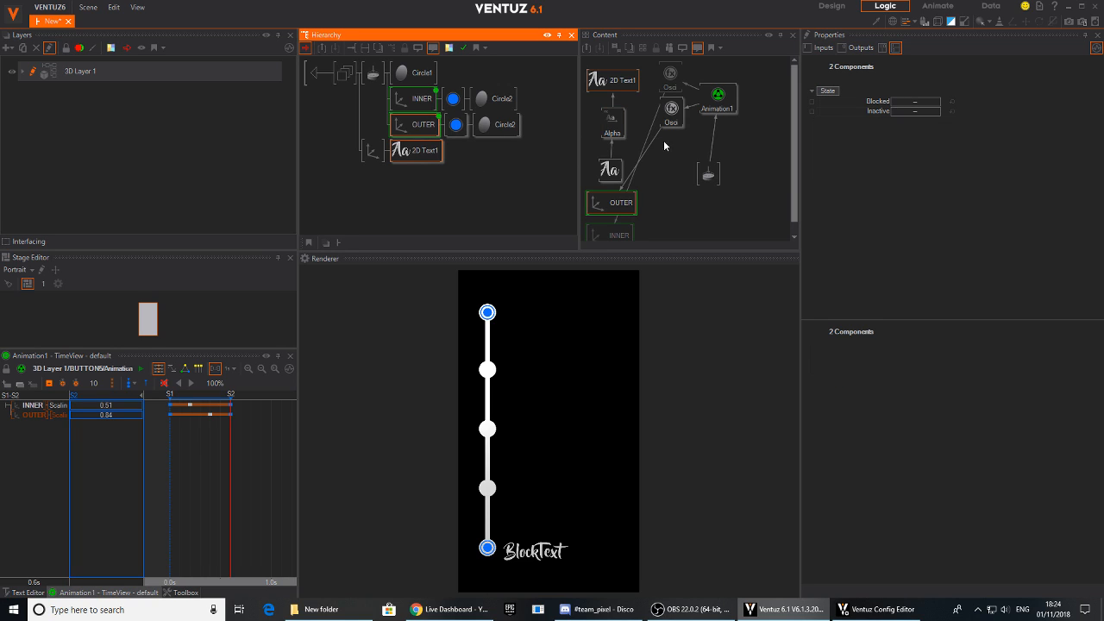
pyautogui.click(648, 135)
pyautogui.moveTo(589, 72); pyautogui.dragTo(775, 200)
pyautogui.moveTo(619, 204); pyautogui.dragTo(617, 127)
pyautogui.moveTo(620, 231); pyautogui.dragTo(607, 61)
pyautogui.moveTo(672, 110)
pyautogui.mouseDown()
pyautogui.moveTo(672, 123)
pyautogui.moveTo(726, 112)
pyautogui.mouseUp()
pyautogui.click(727, 125)
pyautogui.moveTo(763, 93); pyautogui.dragTo(741, 95, button='middle')
pyautogui.moveTo(738, 75)
pyautogui.mouseDown()
pyautogui.moveTo(777, 207)
pyautogui.moveTo(766, 164)
pyautogui.mouseUp()
pyautogui.click(735, 162)
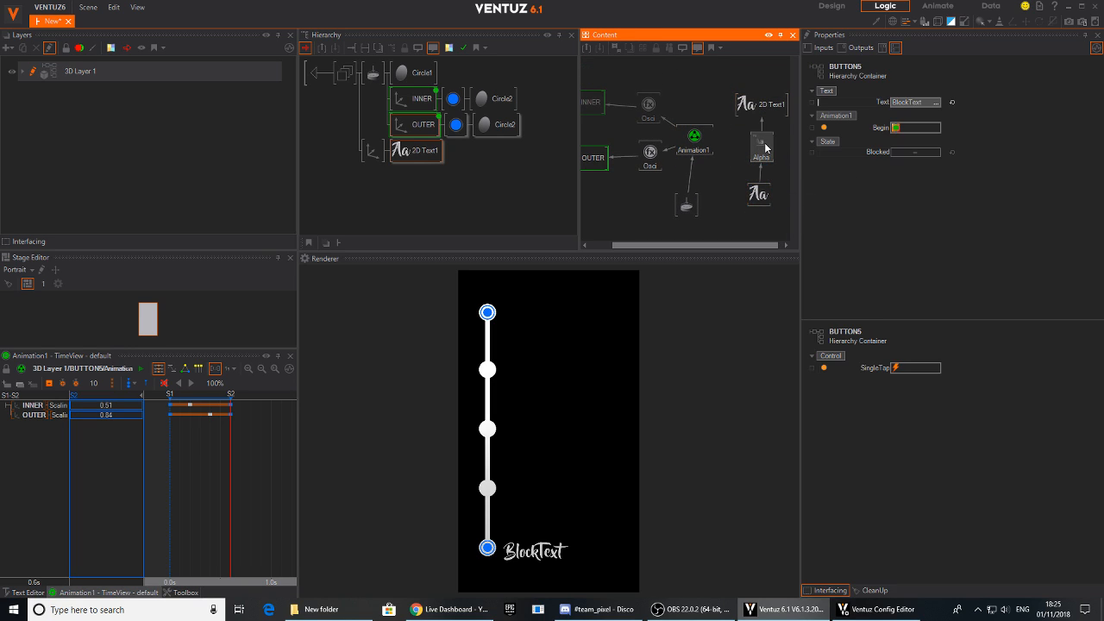
# - Bind the Alpha effect's Progress to Animation1 as an additional animation channel
pyautogui.click(764, 148)
pyautogui.moveTo(875, 101); pyautogui.dragTo(697, 142)
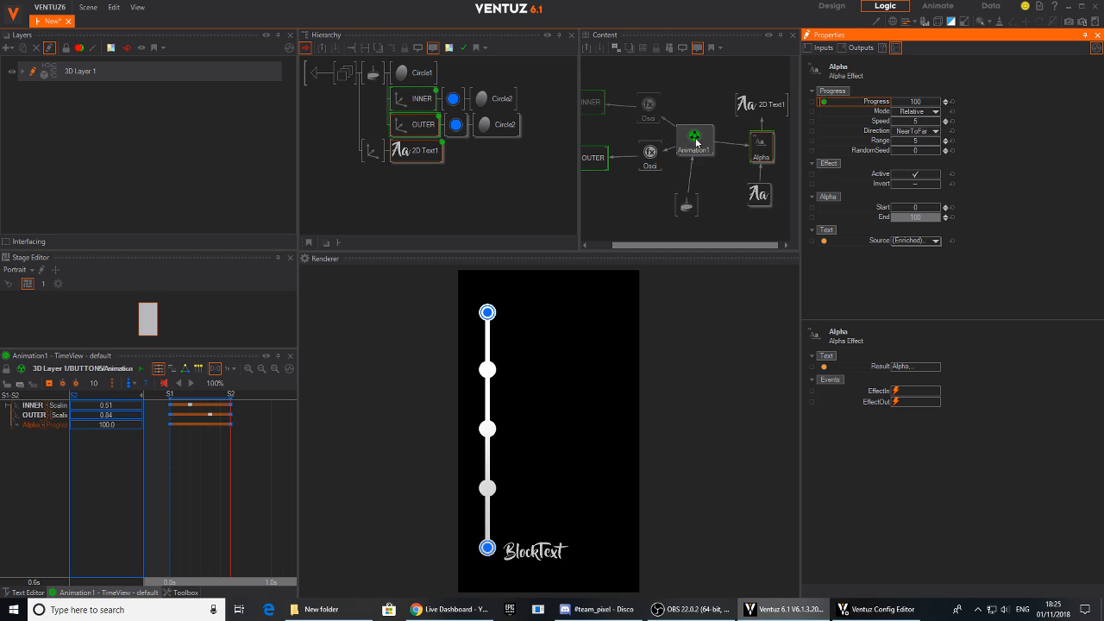
pyautogui.click(696, 140)
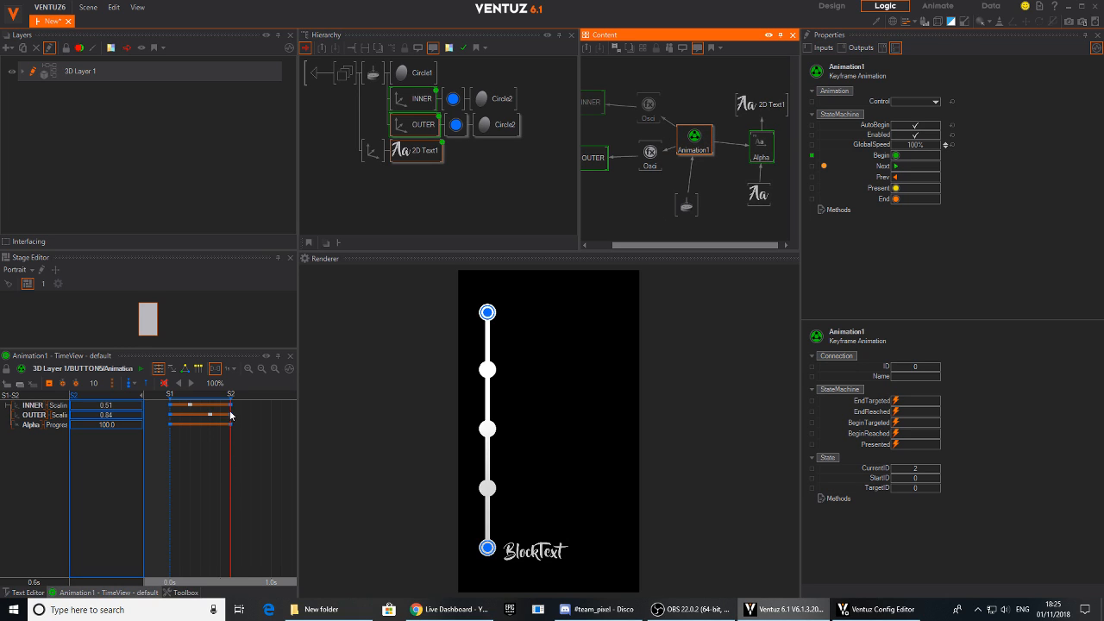
# - Rewind the timeline to state mark S1 and set the Alpha Progress value there to 0
pyautogui.click(227, 473)
pyautogui.moveTo(228, 473); pyautogui.dragTo(170, 479)
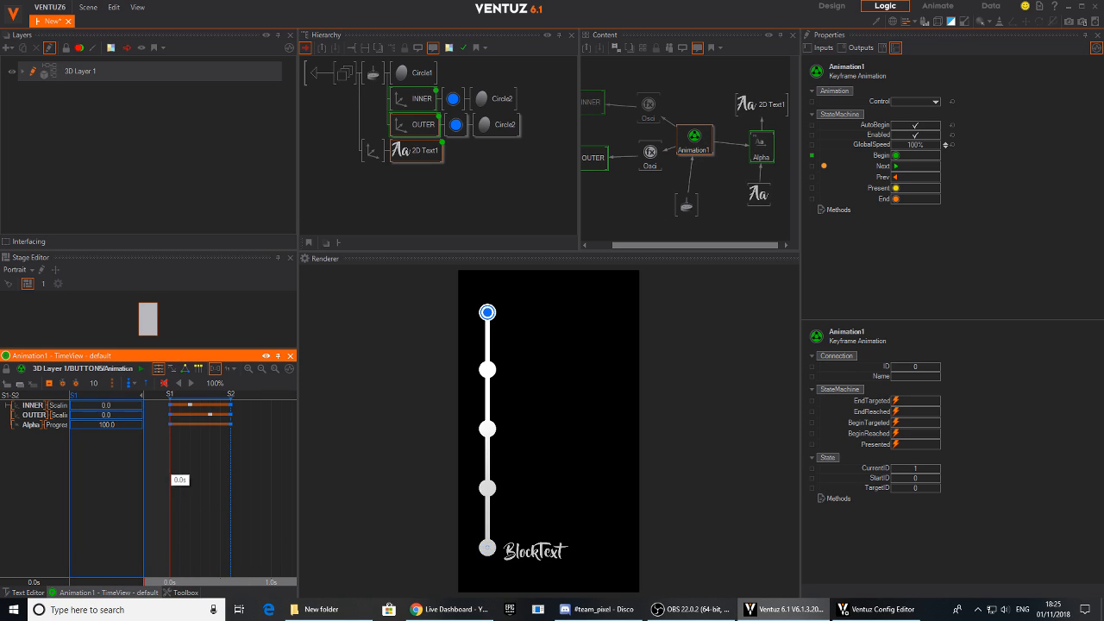
pyautogui.click(120, 424)
pyautogui.write('0')
pyautogui.press('Return')
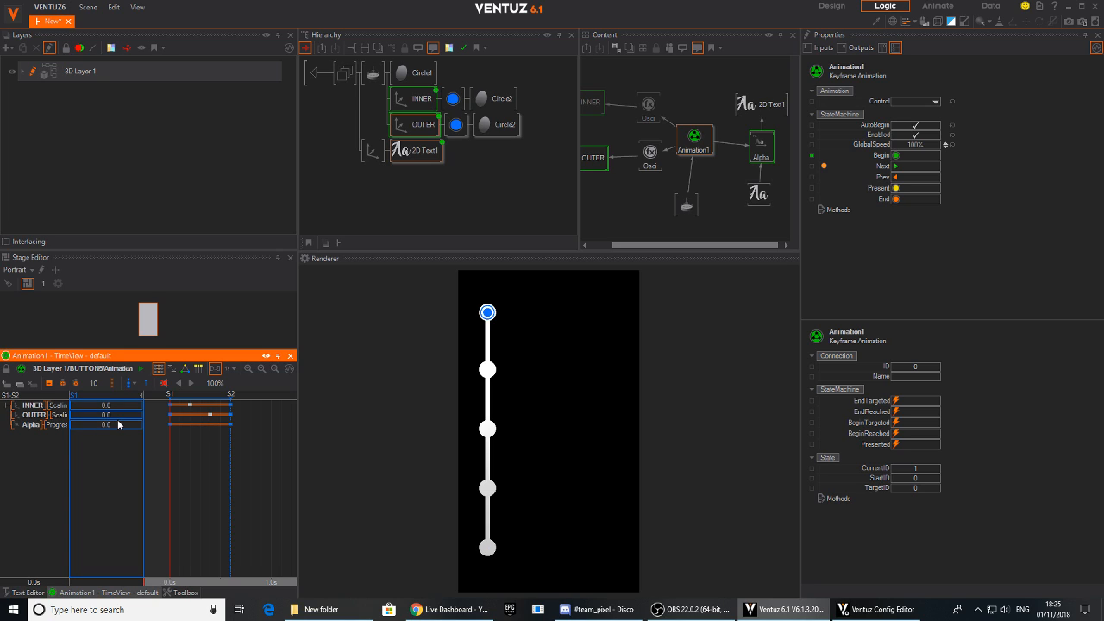
# - Test the label's fade by tapping the lowest rendered button and the one directly above it
pyautogui.moveTo(171, 488)
pyautogui.mouseDown()
pyautogui.moveTo(254, 489)
pyautogui.moveTo(170, 490)
pyautogui.mouseUp()
pyautogui.click(488, 546)
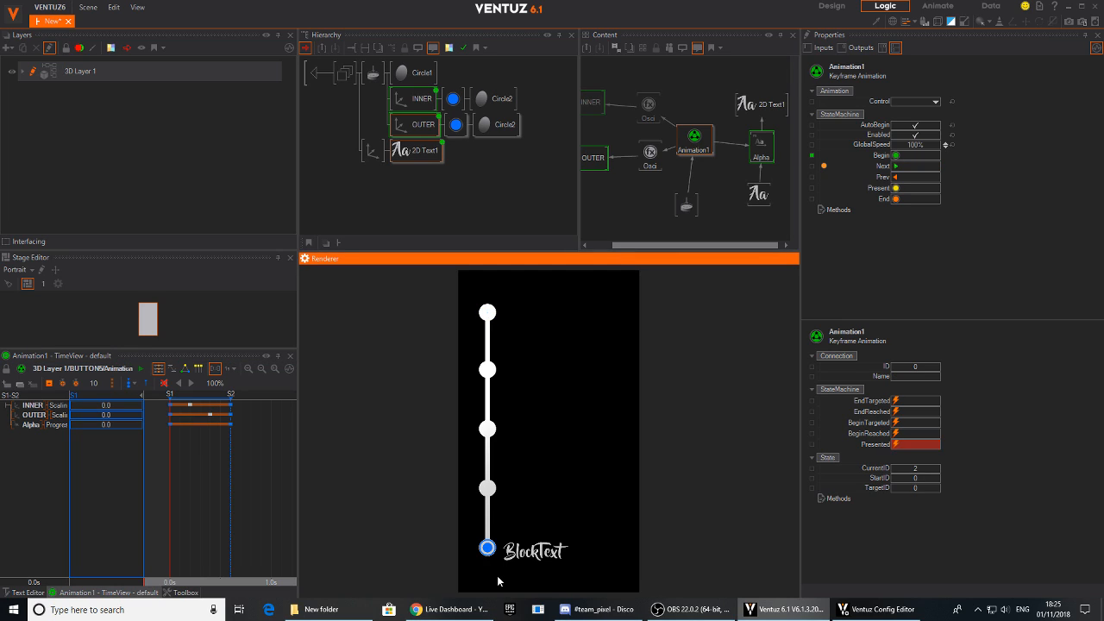
pyautogui.click(489, 490)
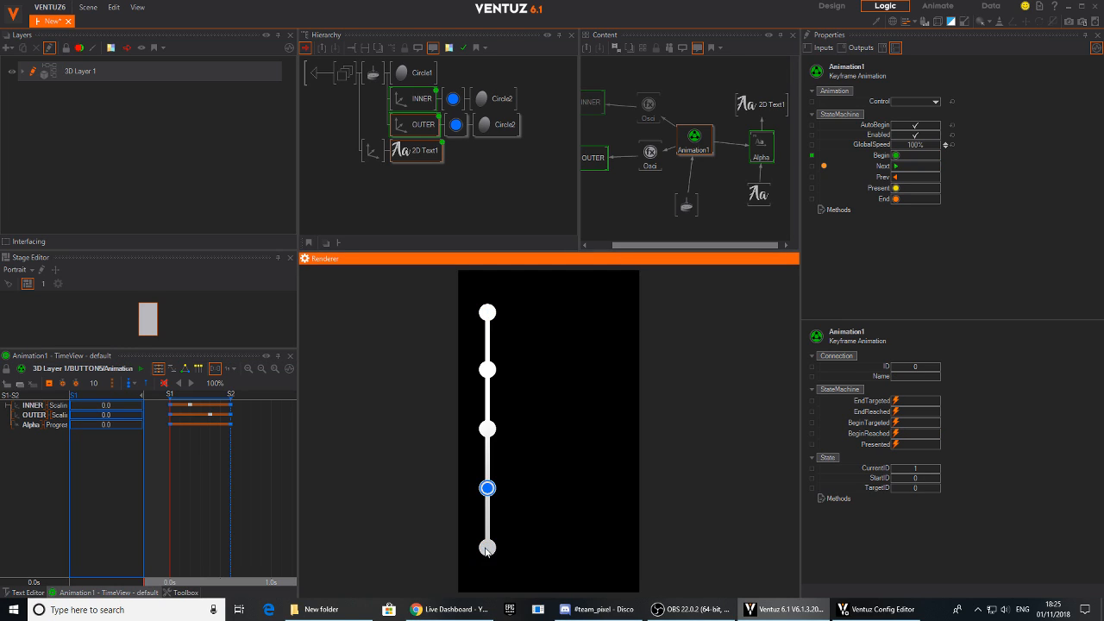
# - Insert a Linear interpolation node into the binding between Animation1 and the Alpha effect's Progress
pyautogui.click(736, 162)
pyautogui.click(762, 152)
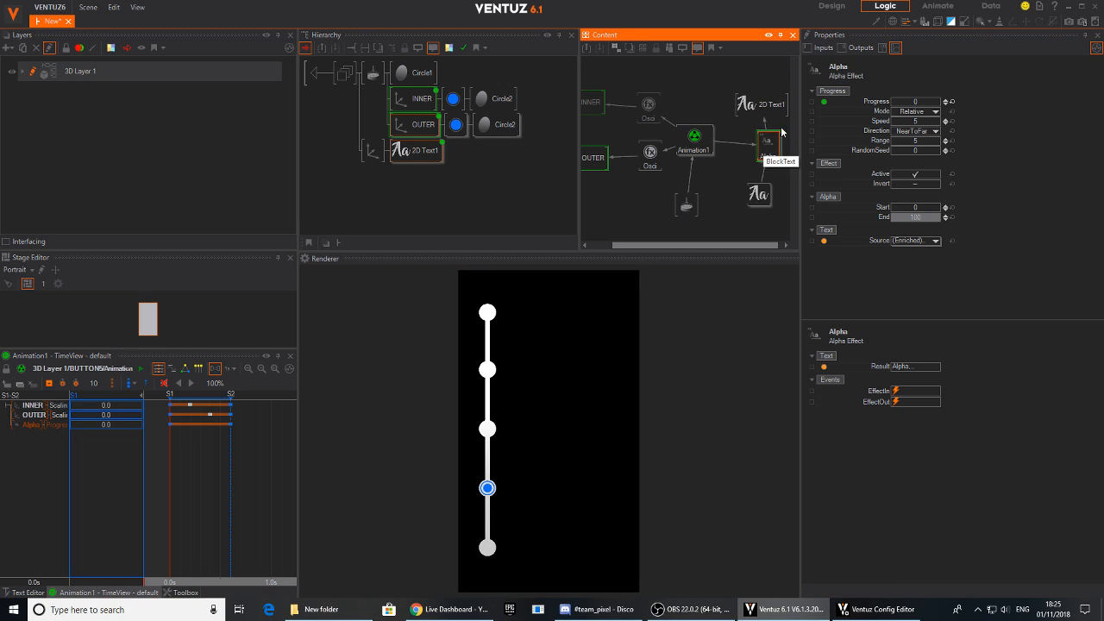
pyautogui.click(733, 161)
pyautogui.rightClick(732, 160)
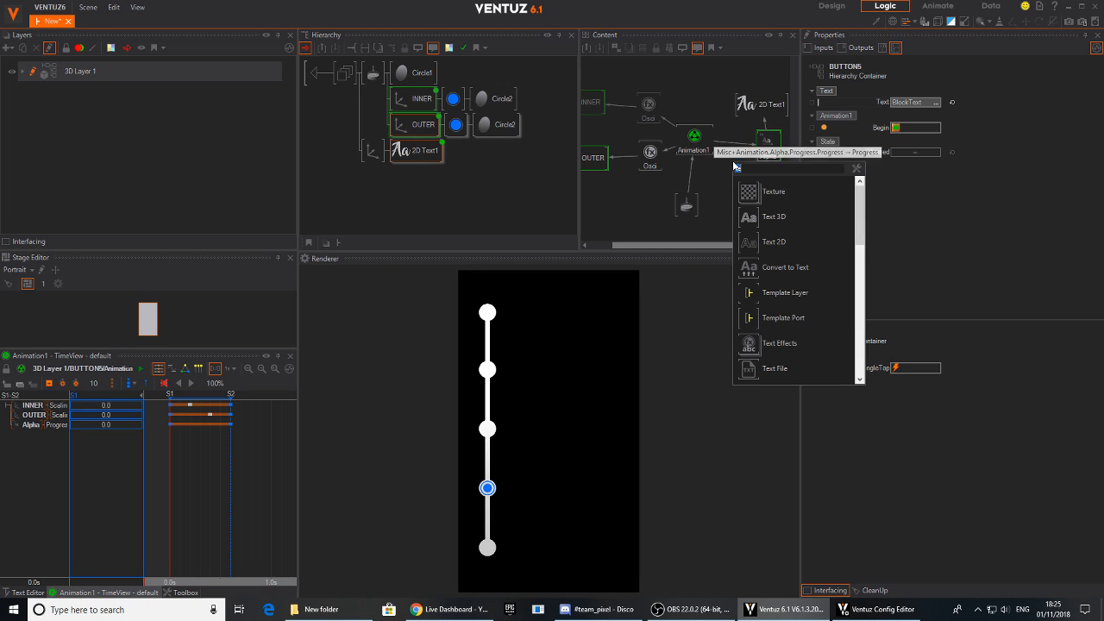
pyautogui.click(743, 216)
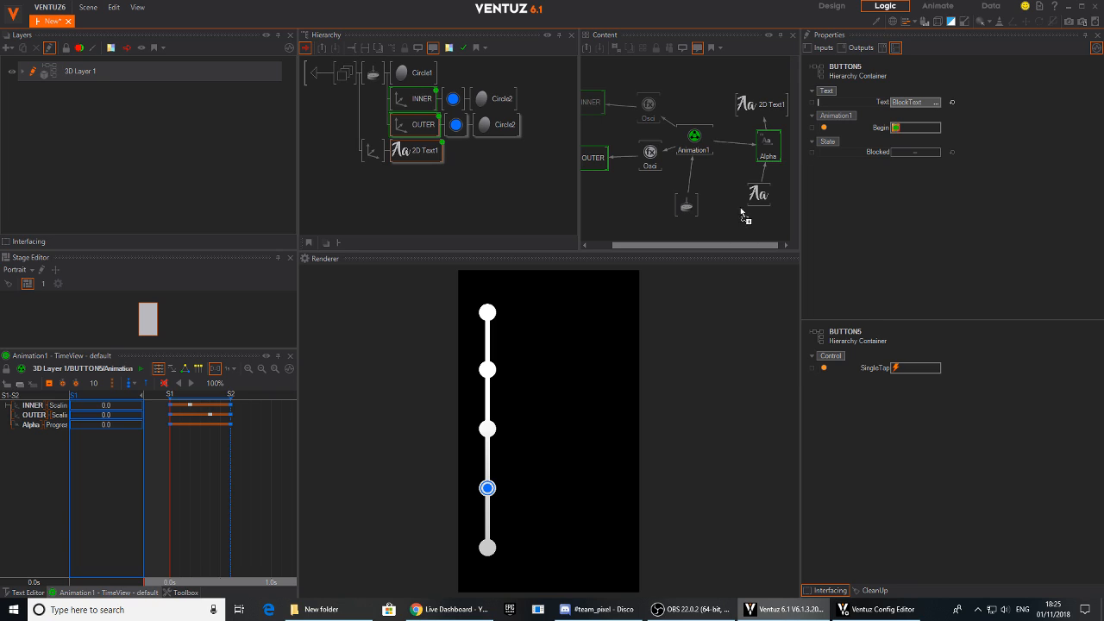
pyautogui.click(735, 144)
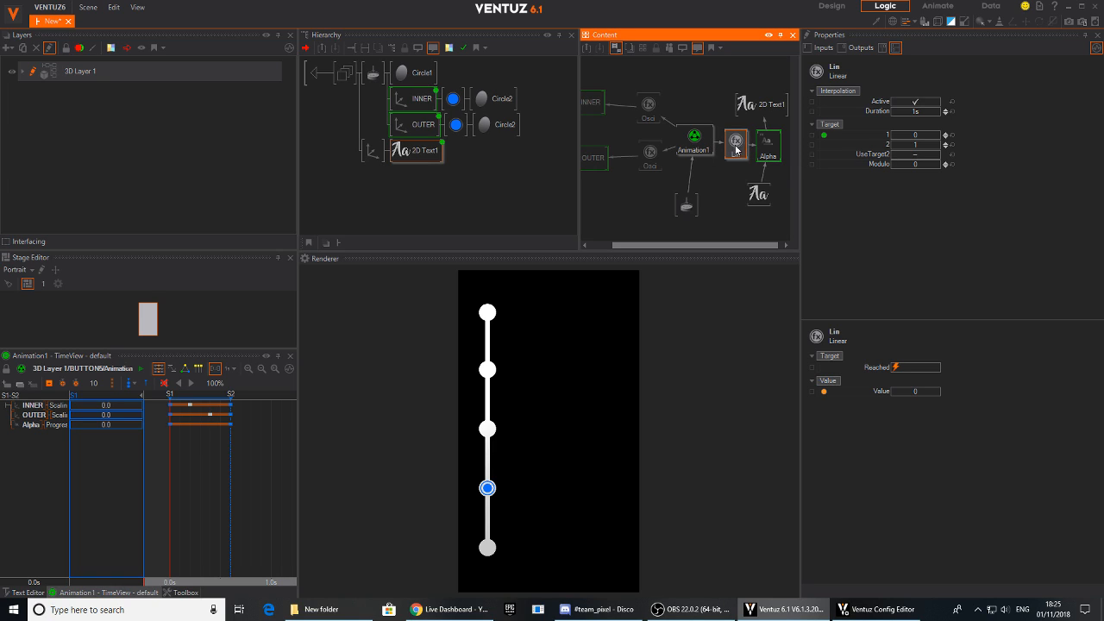
# - Set the Linear node's Duration to 0.5 s
pyautogui.click(916, 112)
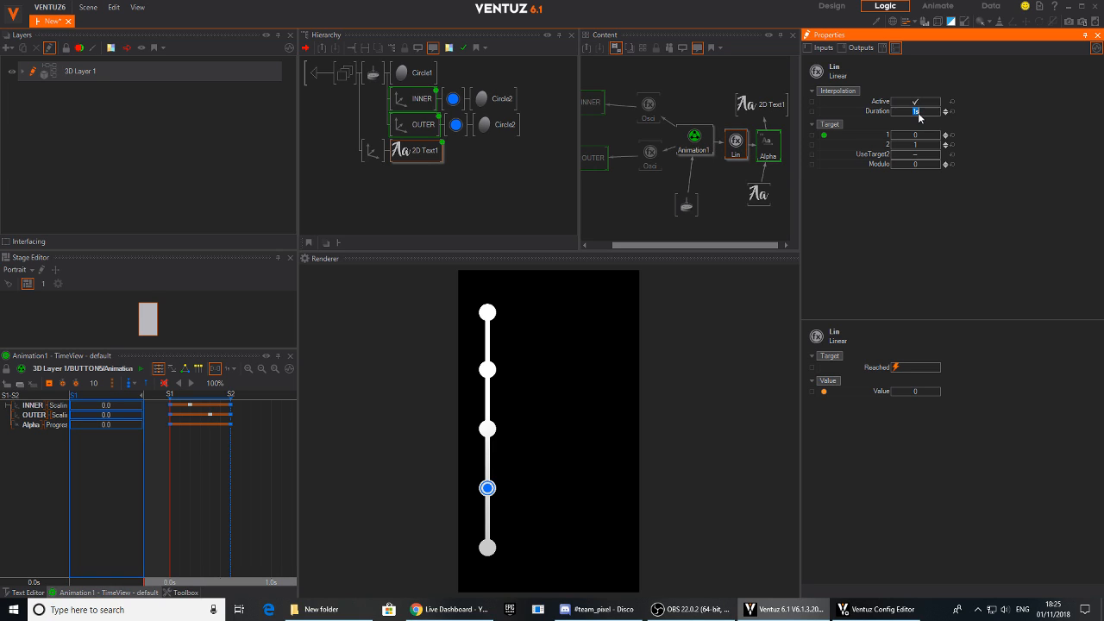
pyautogui.write('0.5')
pyautogui.press('Return')
# - Test the smoothed label fade by alternately tapping the lowest rendered button and the one directly above it
pyautogui.click(488, 546)
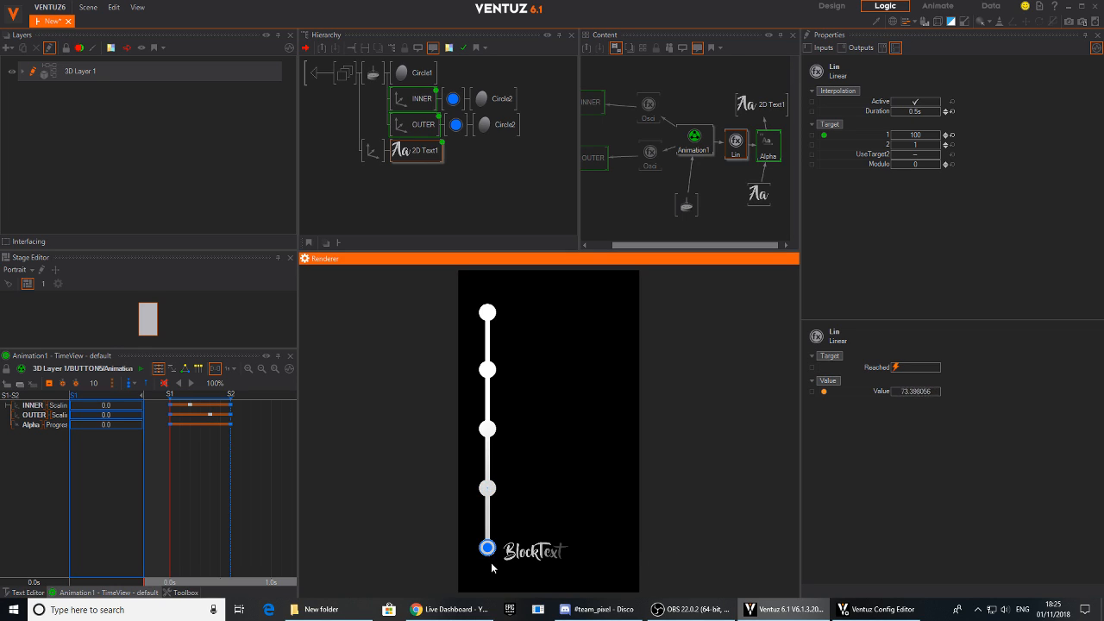
pyautogui.click(488, 488)
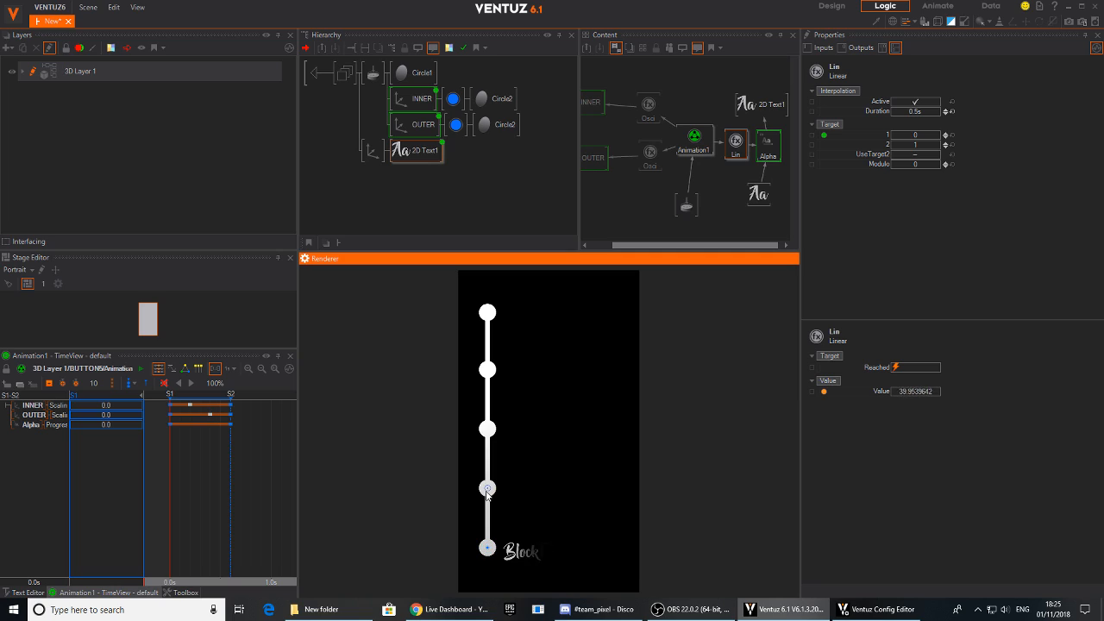
pyautogui.click(488, 546)
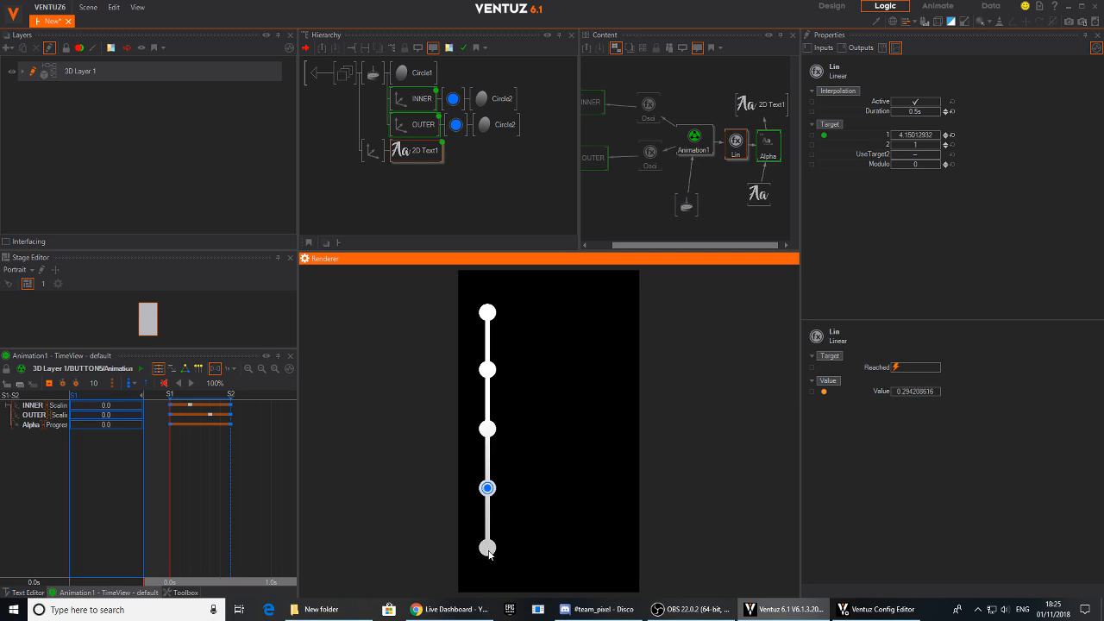
pyautogui.click(487, 489)
# - Insert a white Color material directly before the 2D Text1 node inside BUTTON5
pyautogui.click(319, 73)
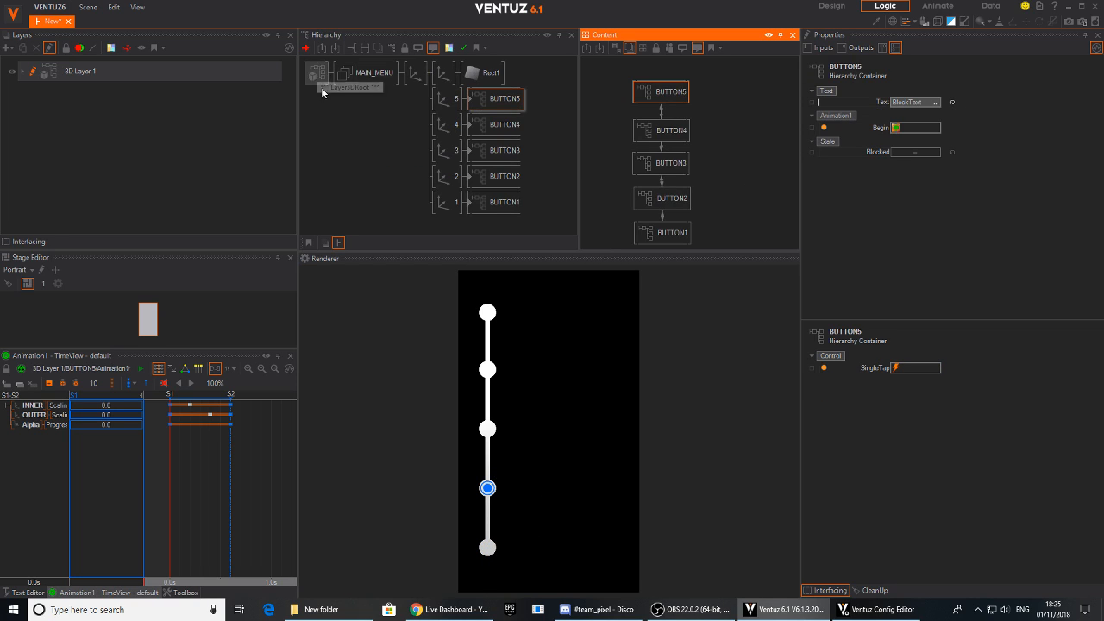
pyautogui.doubleClick(470, 101)
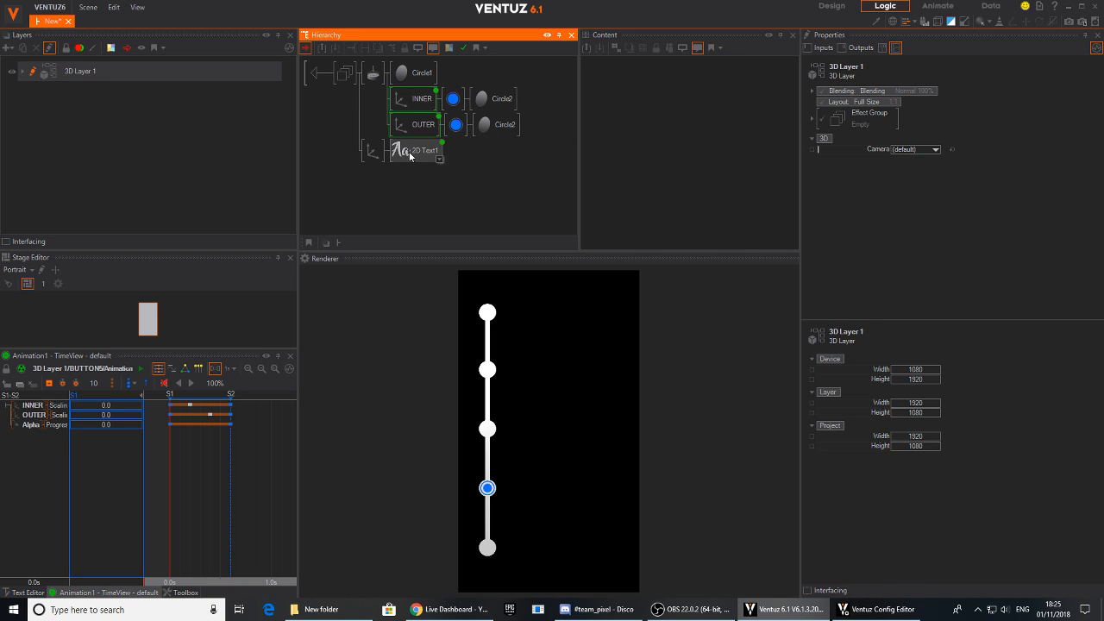
pyautogui.doubleClick(412, 174)
pyautogui.write('col')
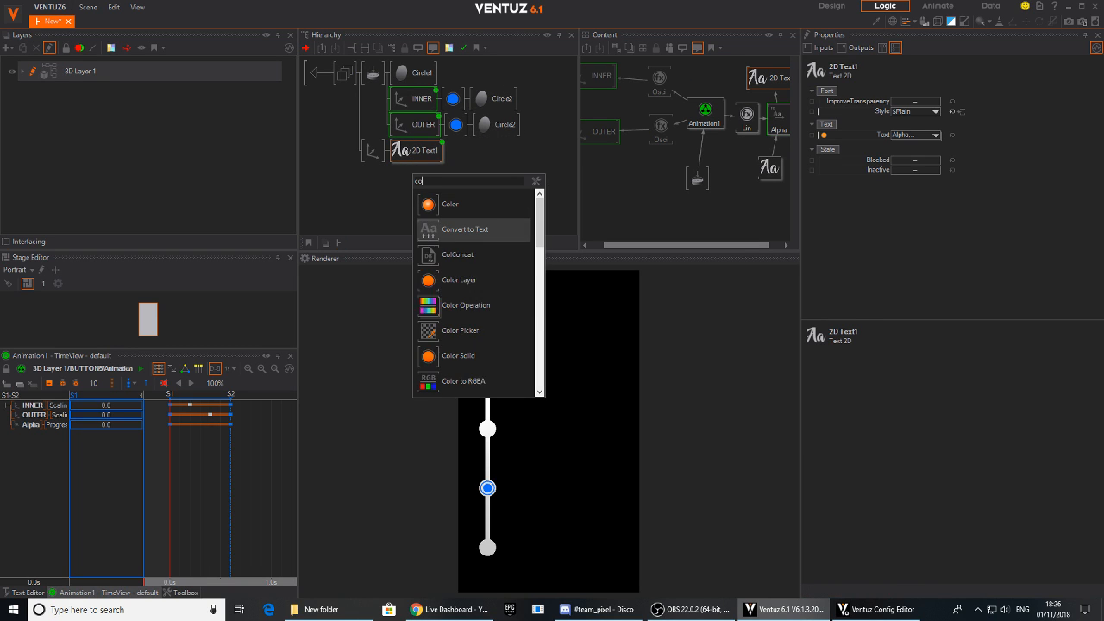
pyautogui.click(426, 332)
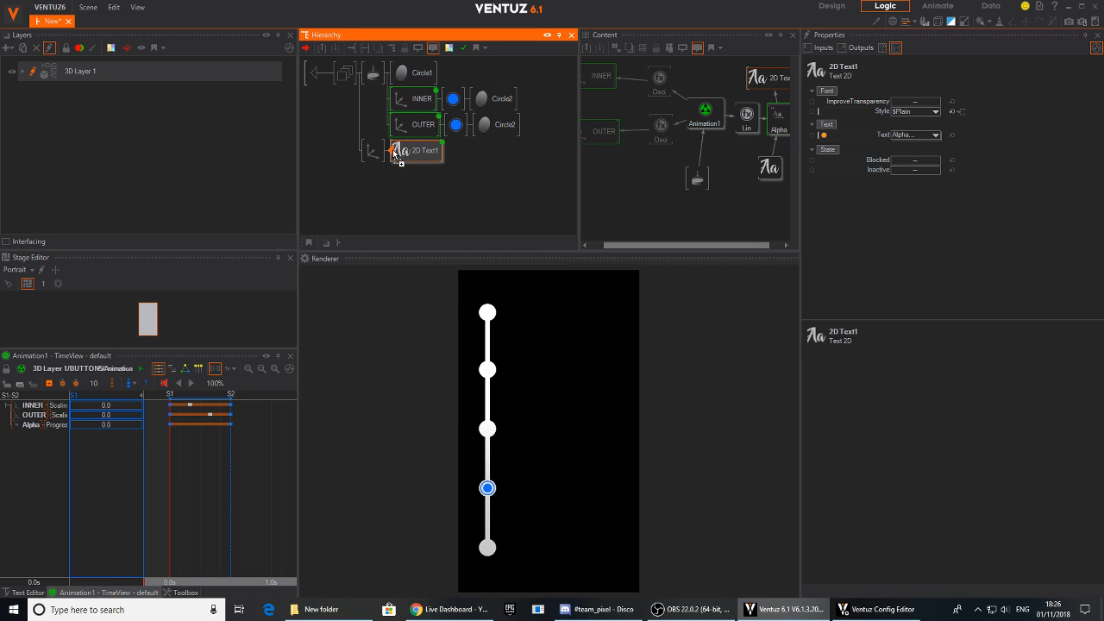
pyautogui.click(401, 153)
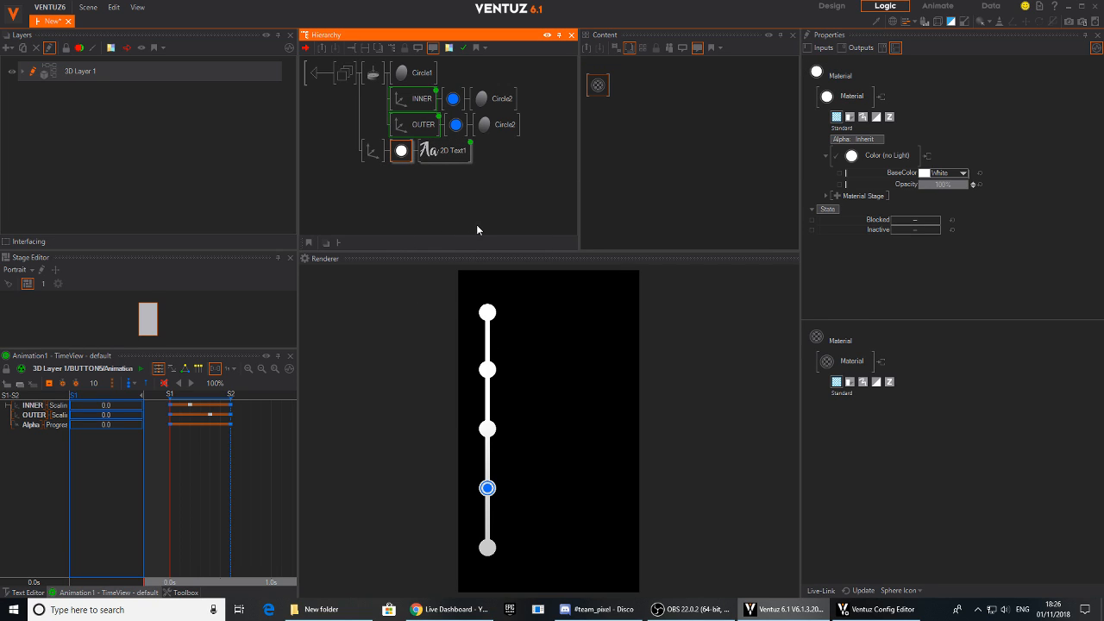
# - Return to the main menu hierarchy and copy BUTTON5's updated content onto BUTTON4, BUTTON3, BUTTON2 and BUTTON1
pyautogui.click(320, 75)
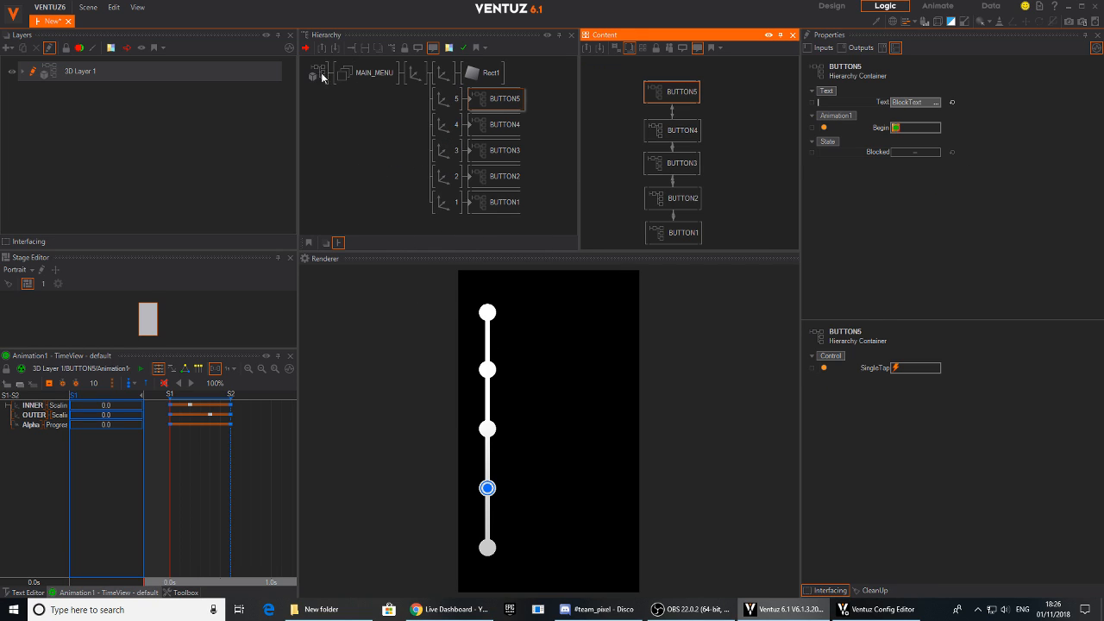
pyautogui.click(493, 101)
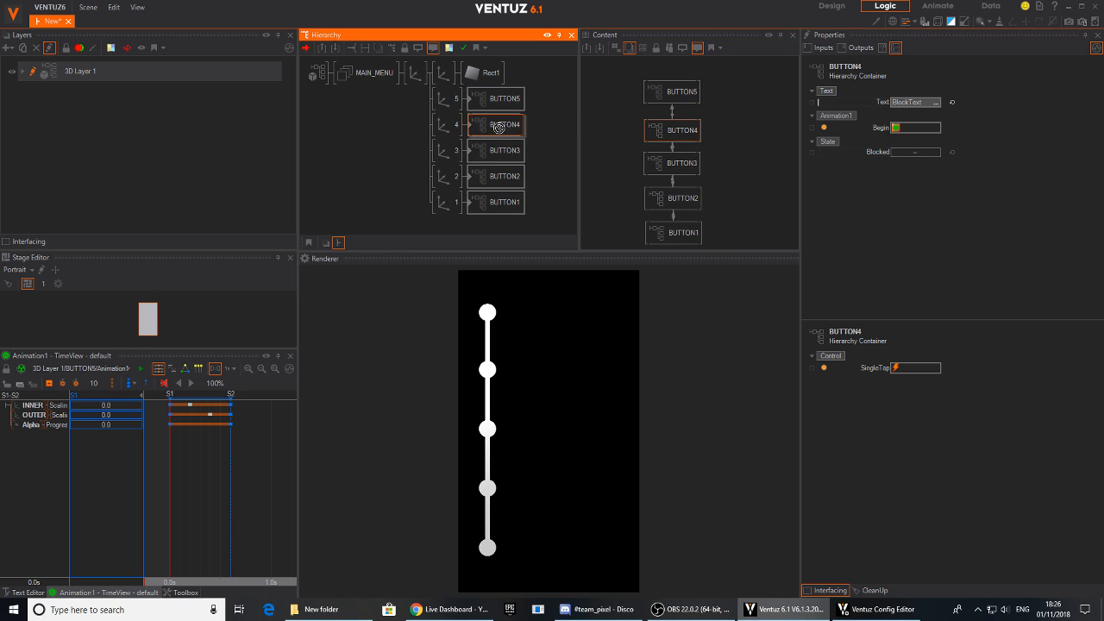
pyautogui.click(493, 153)
pyautogui.click(494, 179)
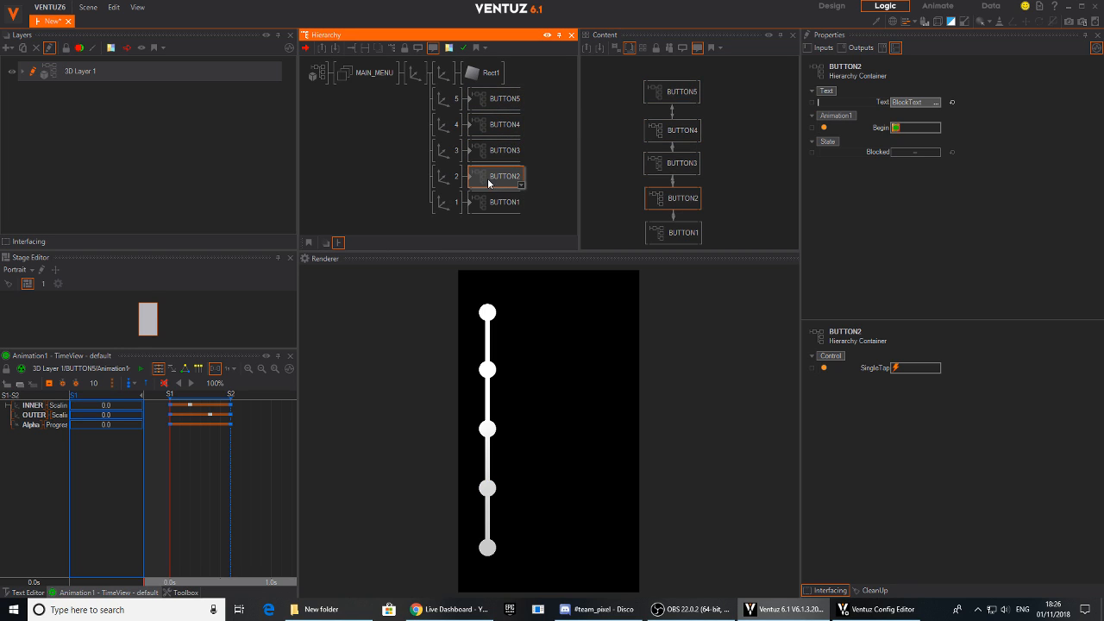
pyautogui.click(500, 207)
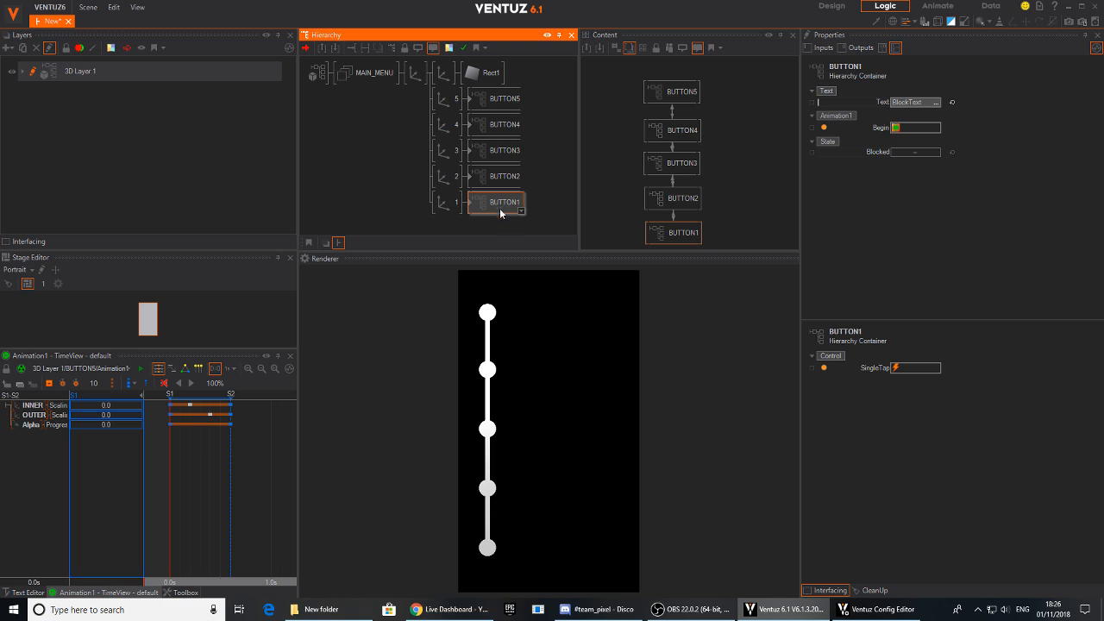
# - Test the animation and label fade of all five rendered buttons by tapping up and down the menu line
pyautogui.click(488, 429)
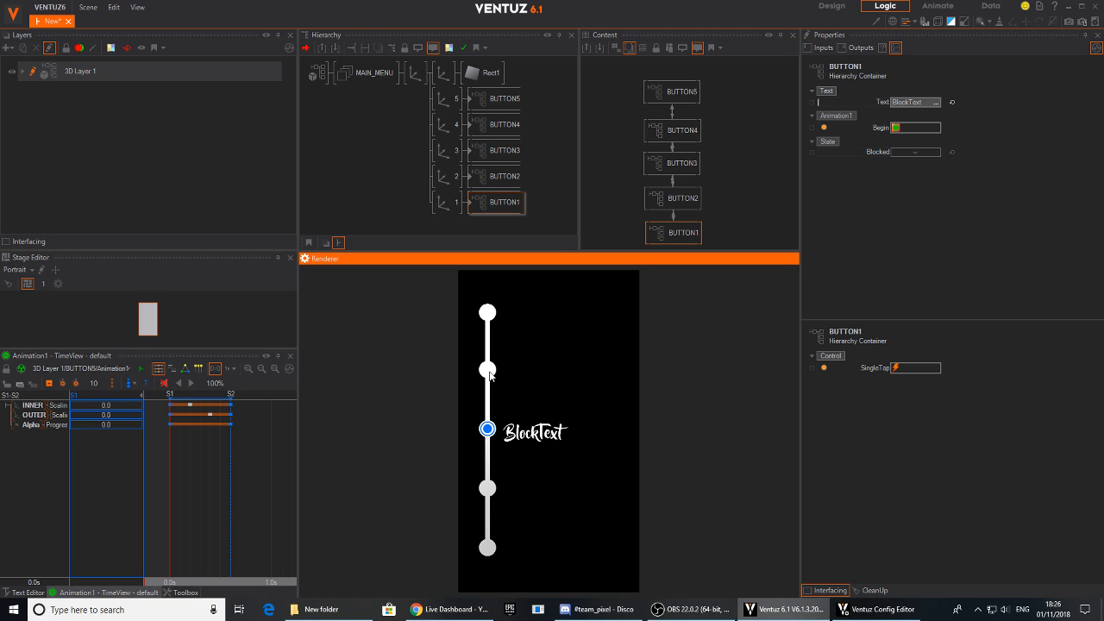
pyautogui.click(489, 374)
pyautogui.click(491, 316)
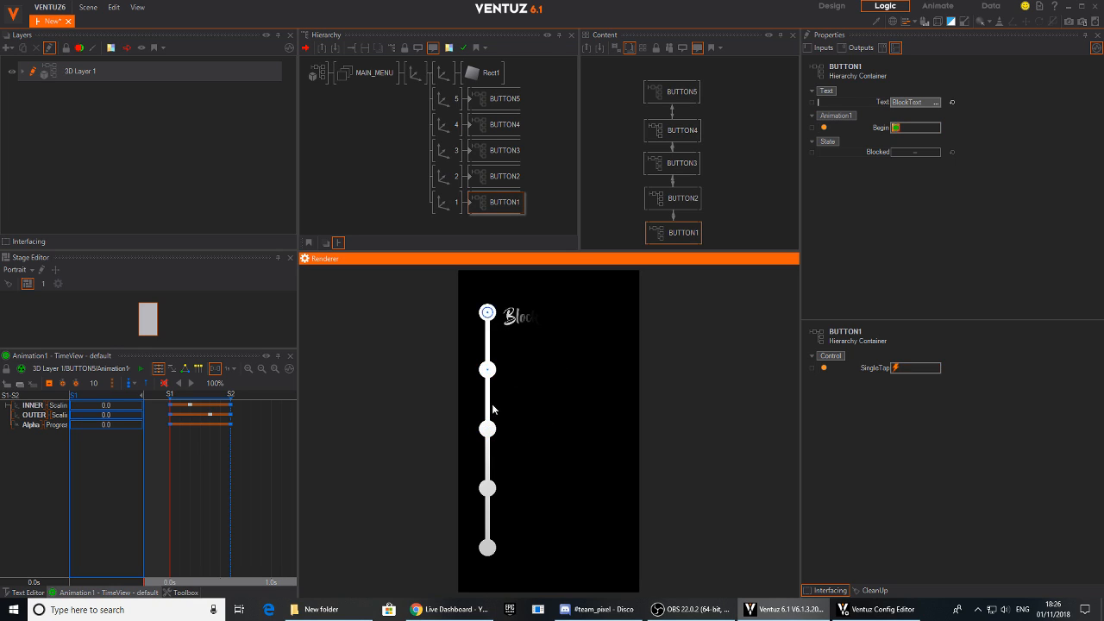
pyautogui.click(487, 369)
pyautogui.click(487, 429)
pyautogui.click(487, 488)
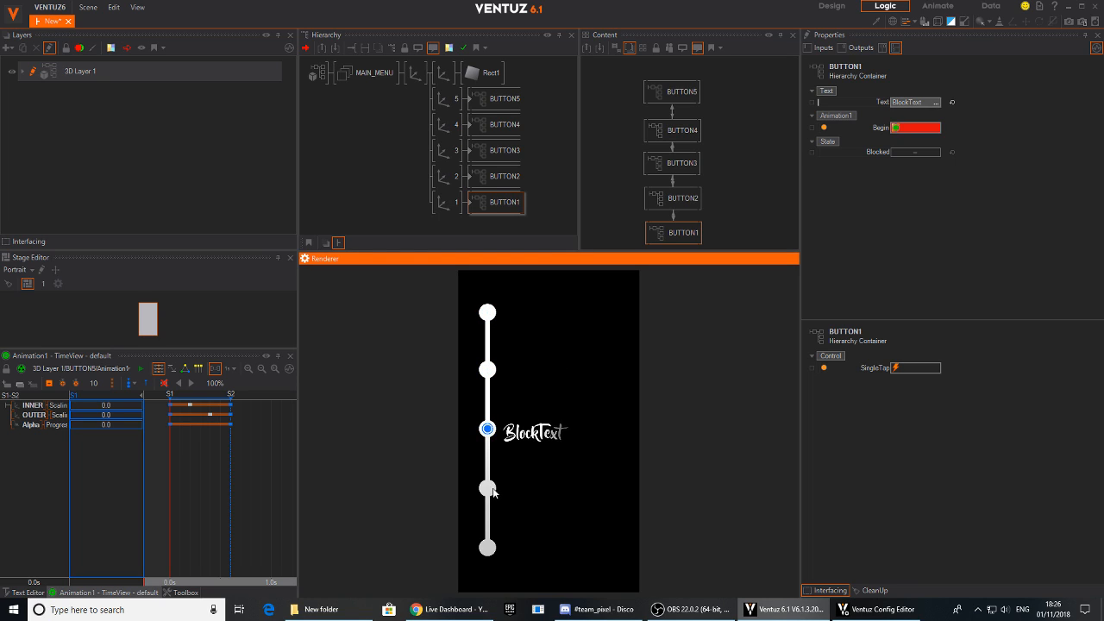
pyautogui.click(487, 547)
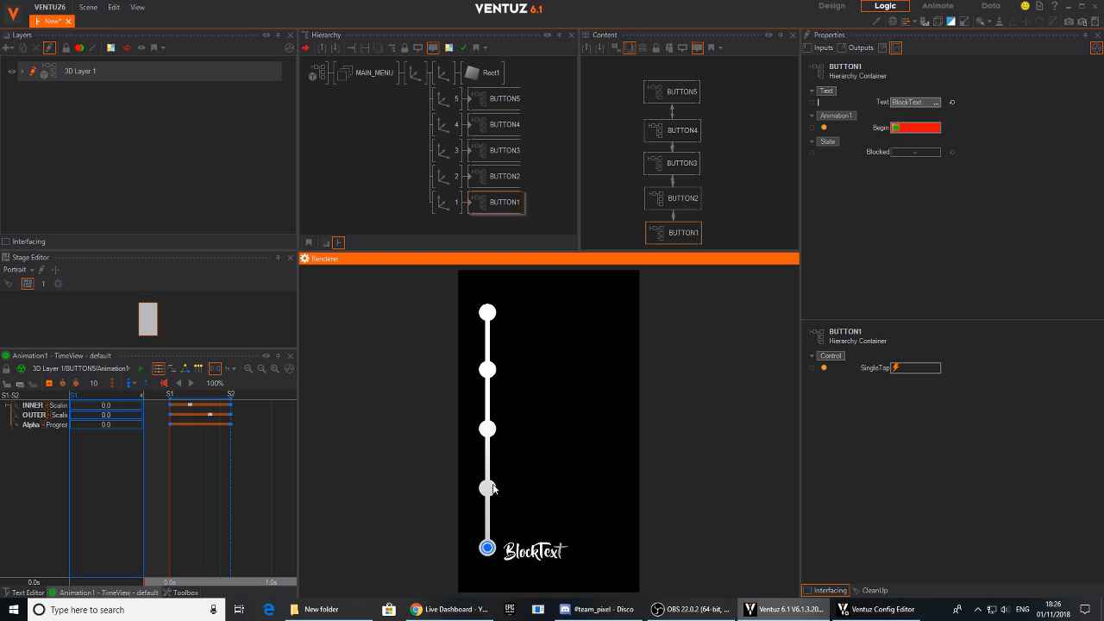
pyautogui.click(488, 488)
pyautogui.click(487, 429)
pyautogui.click(488, 371)
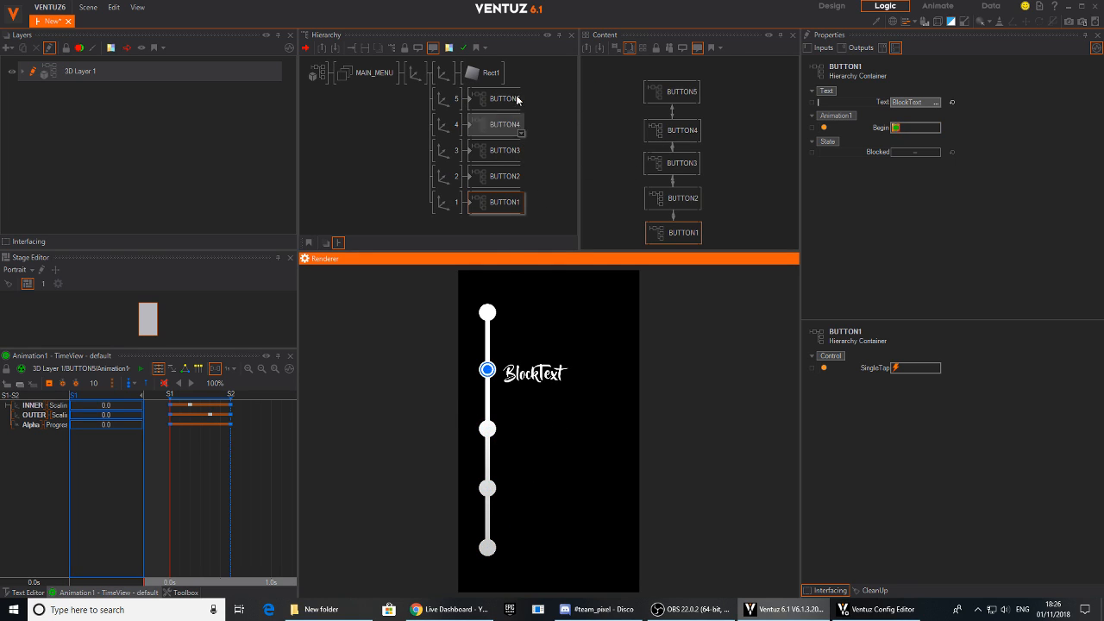
# - Thin the connecting line Rect1 to a SizeX of 0.169 and test the two uppermost rendered buttons
pyautogui.click(484, 73)
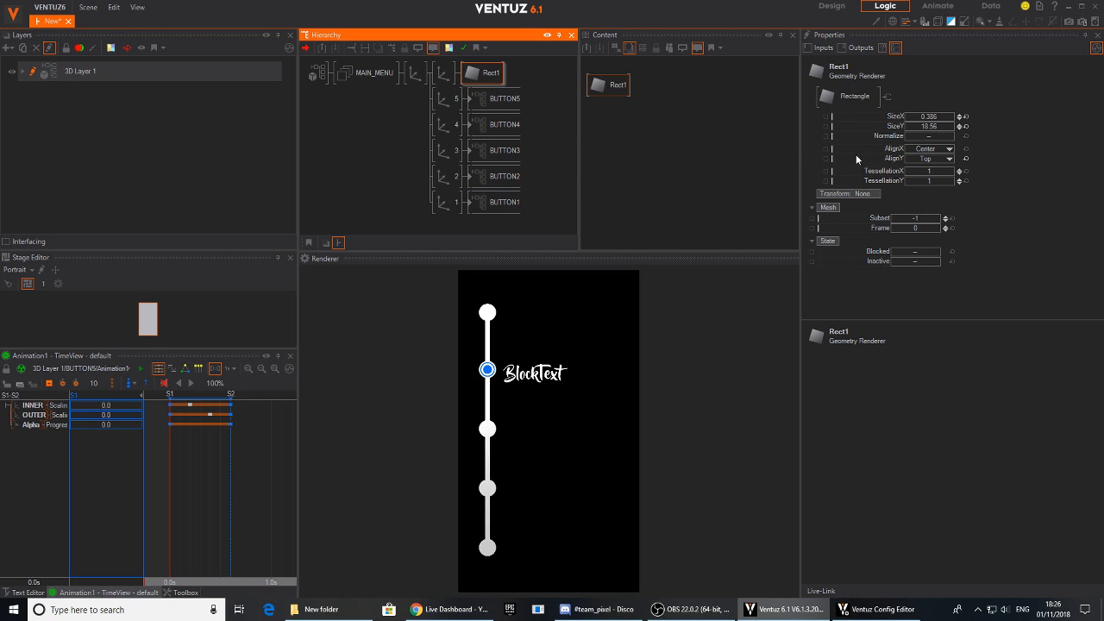
pyautogui.moveTo(930, 117); pyautogui.dragTo(910, 117)
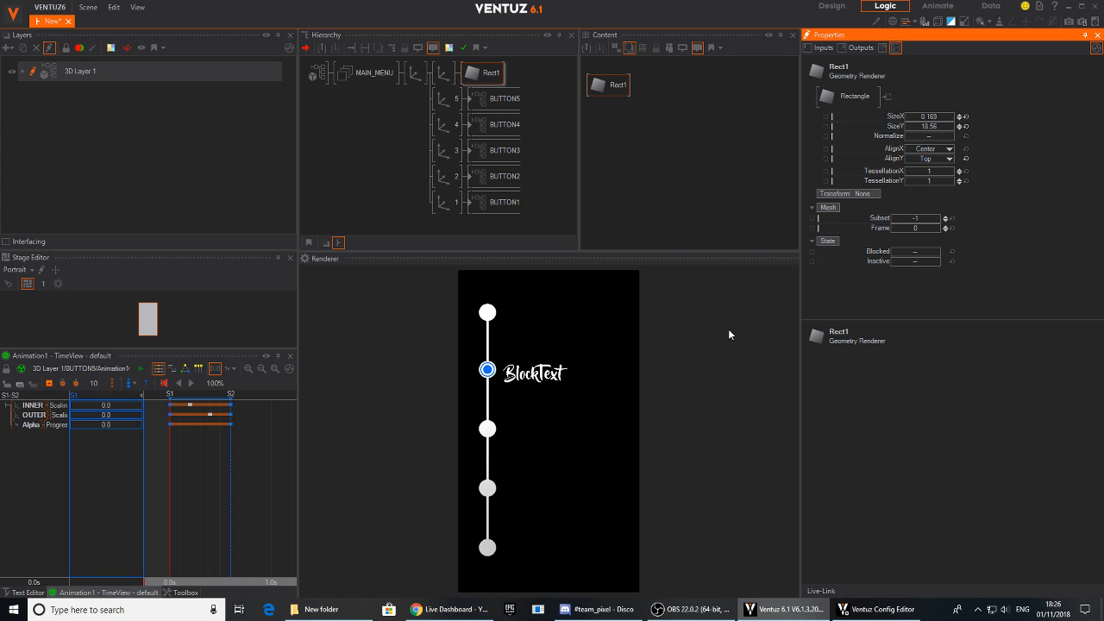
pyautogui.click(488, 321)
pyautogui.click(488, 315)
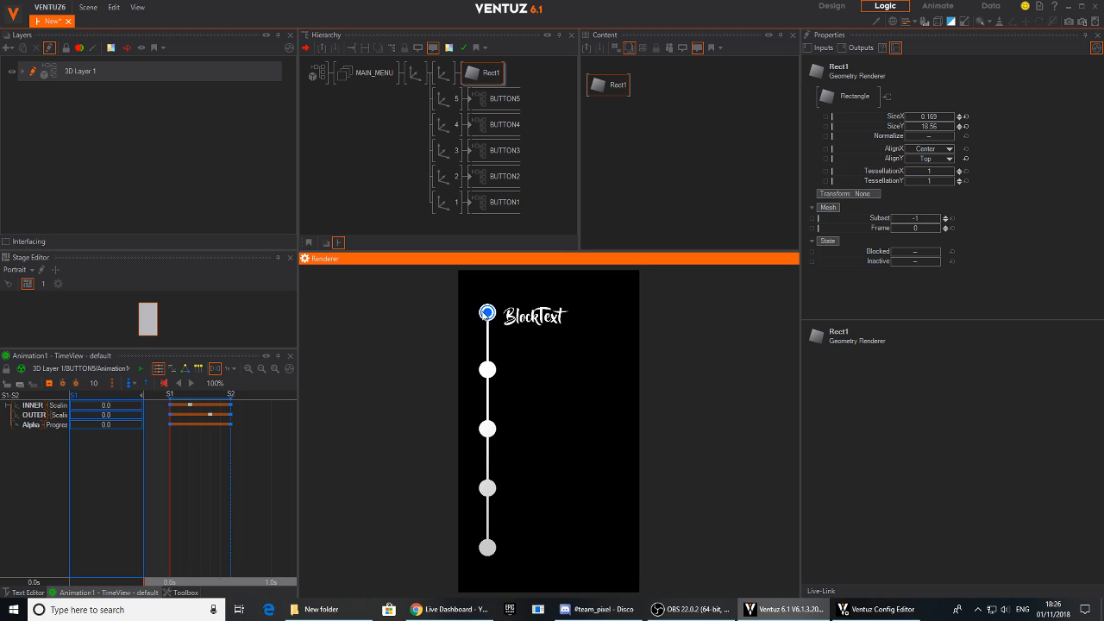
pyautogui.click(488, 369)
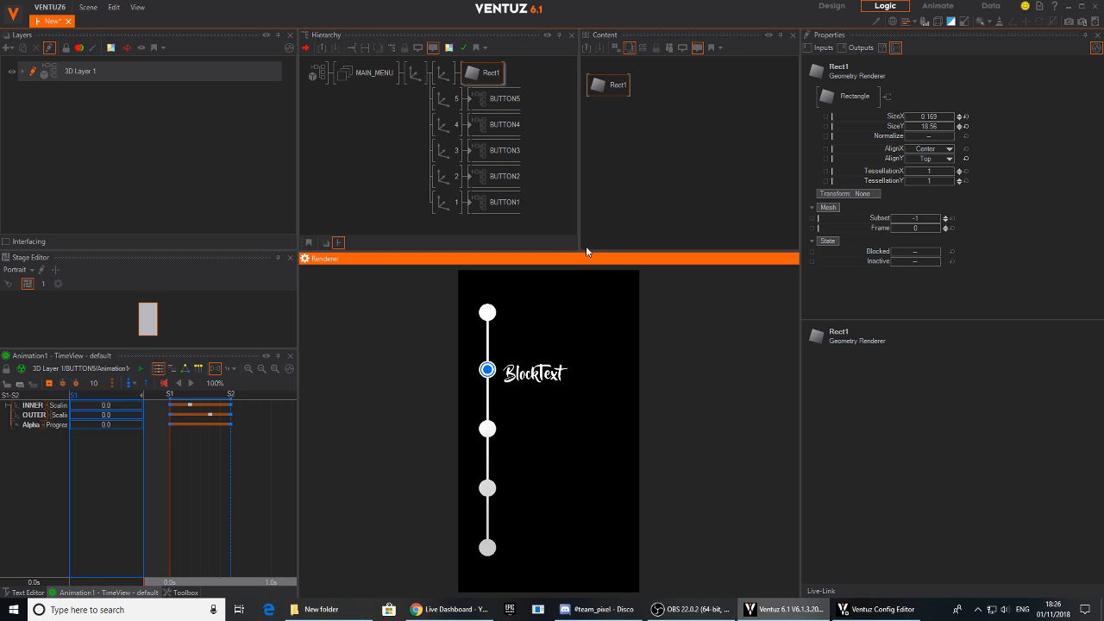
pyautogui.click(480, 125)
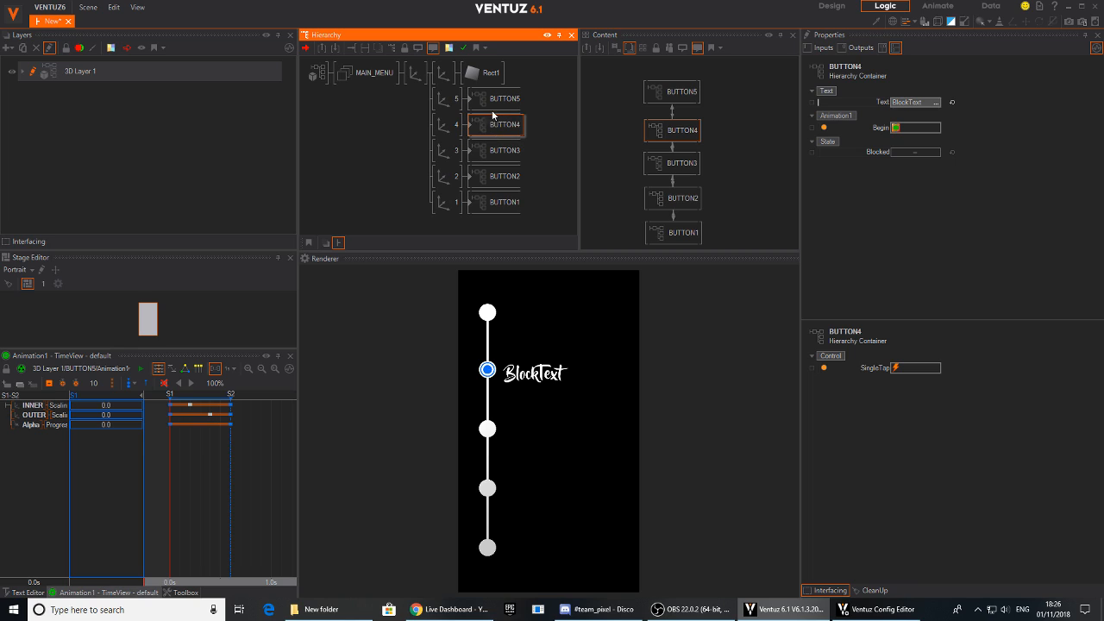
pyautogui.click(500, 102)
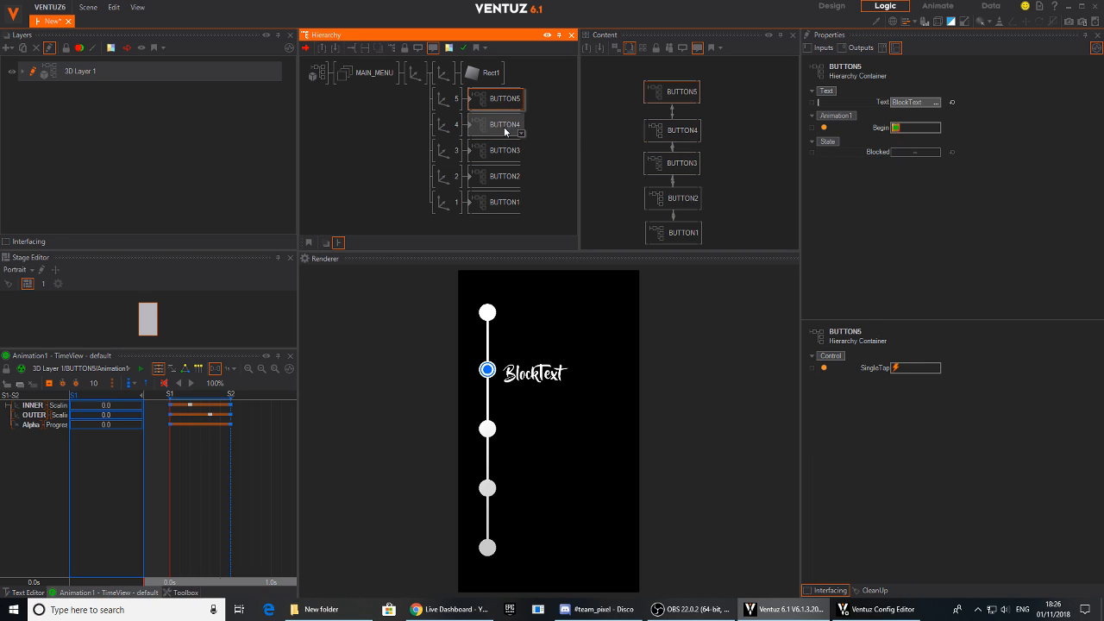
pyautogui.click(585, 123)
pyautogui.moveTo(586, 124); pyautogui.dragTo(578, 126, button='middle')
pyautogui.moveTo(719, 71); pyautogui.dragTo(646, 230)
pyautogui.moveTo(674, 198)
pyautogui.mouseDown(button='middle')
pyautogui.moveTo(650, 202)
pyautogui.moveTo(676, 185)
pyautogui.mouseUp(button='middle')
pyautogui.scroll(-2, 649, 202)
pyautogui.click(654, 191)
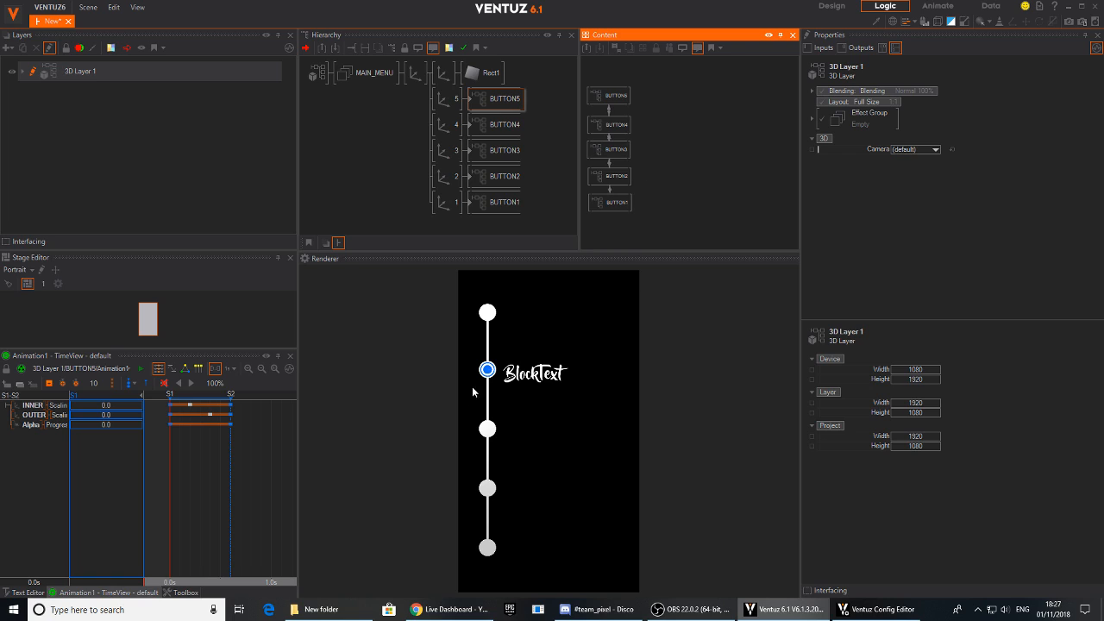
# - Set BUTTON1's label text to "STEP ONE"
pyautogui.click(492, 100)
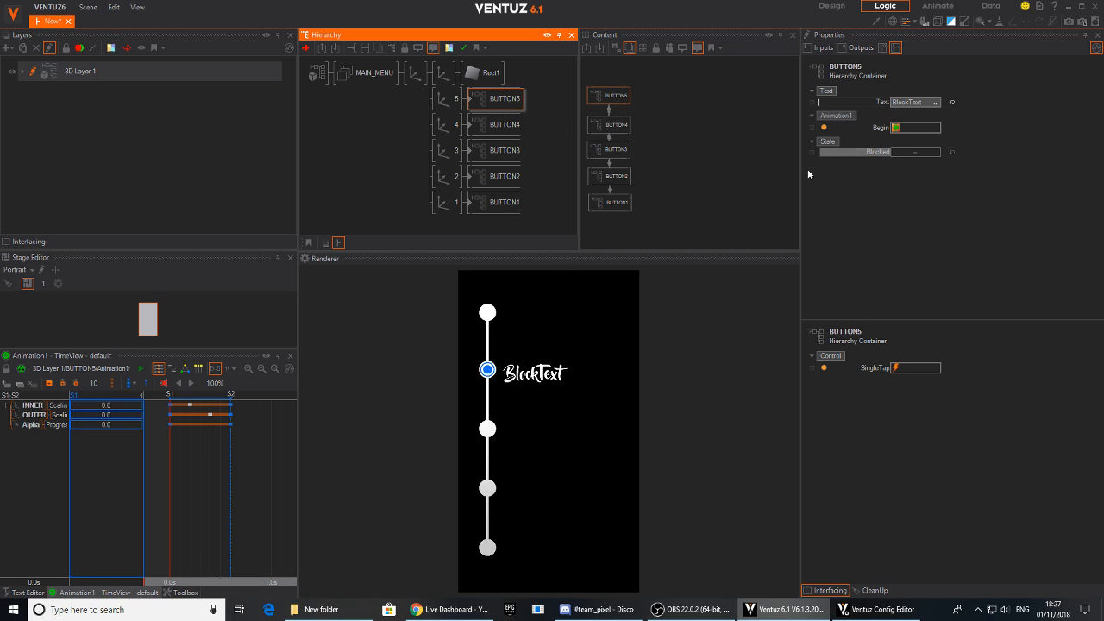
pyautogui.click(492, 203)
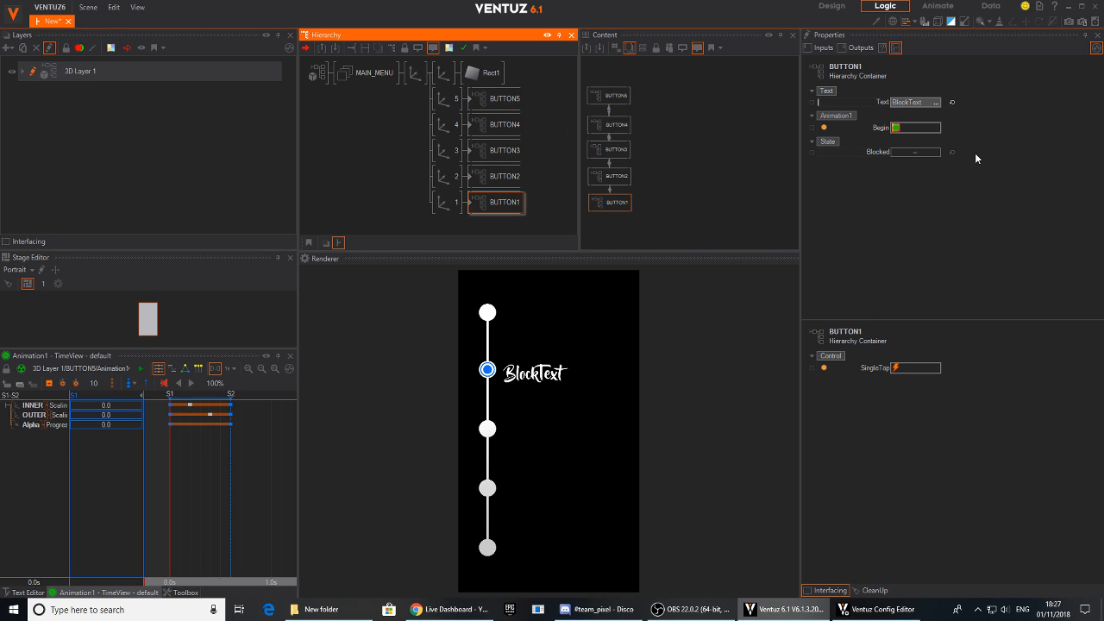
pyautogui.click(917, 103)
pyautogui.click(917, 102)
pyautogui.write('STEP ONE')
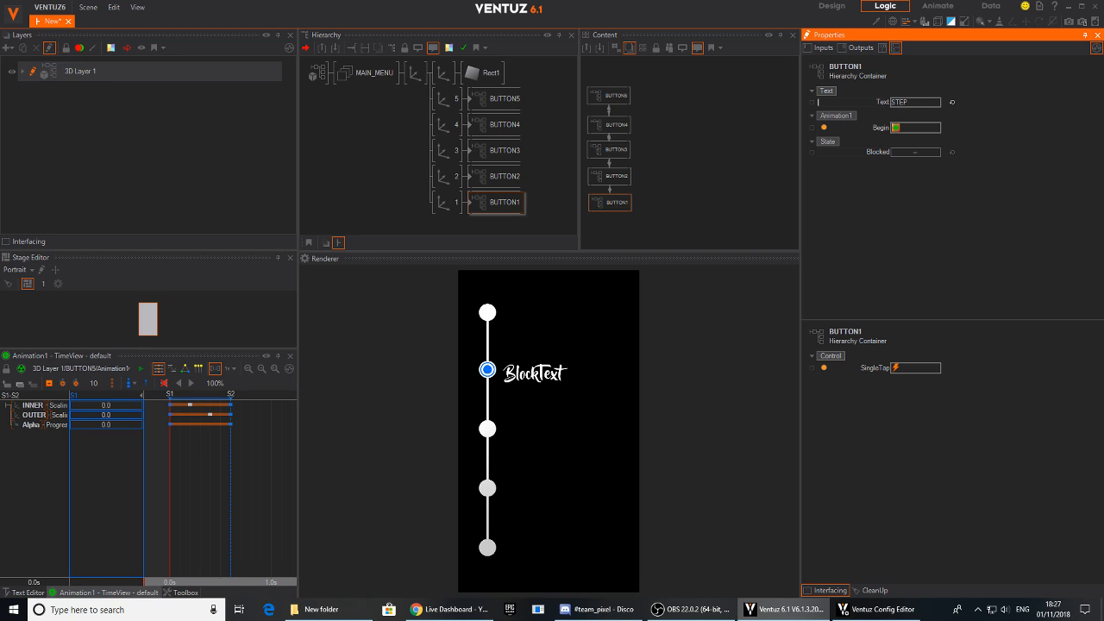
# - Set BUTTON2's label text to "STEP Two"
pyautogui.click(509, 177)
pyautogui.doubleClick(914, 103)
pyautogui.write('ST')
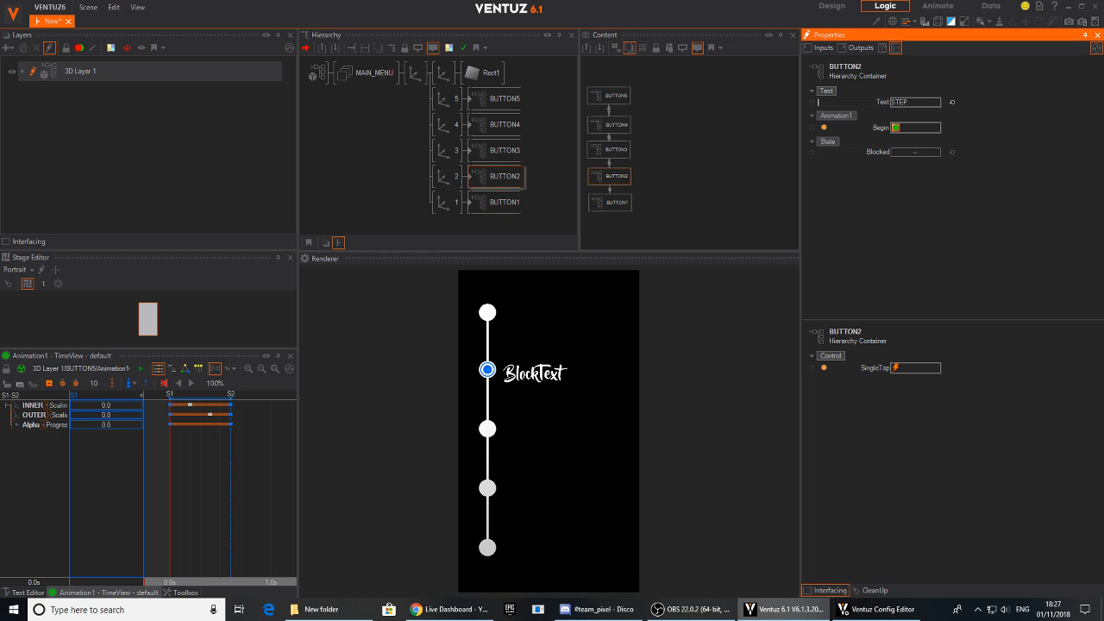
pyautogui.press('Return')
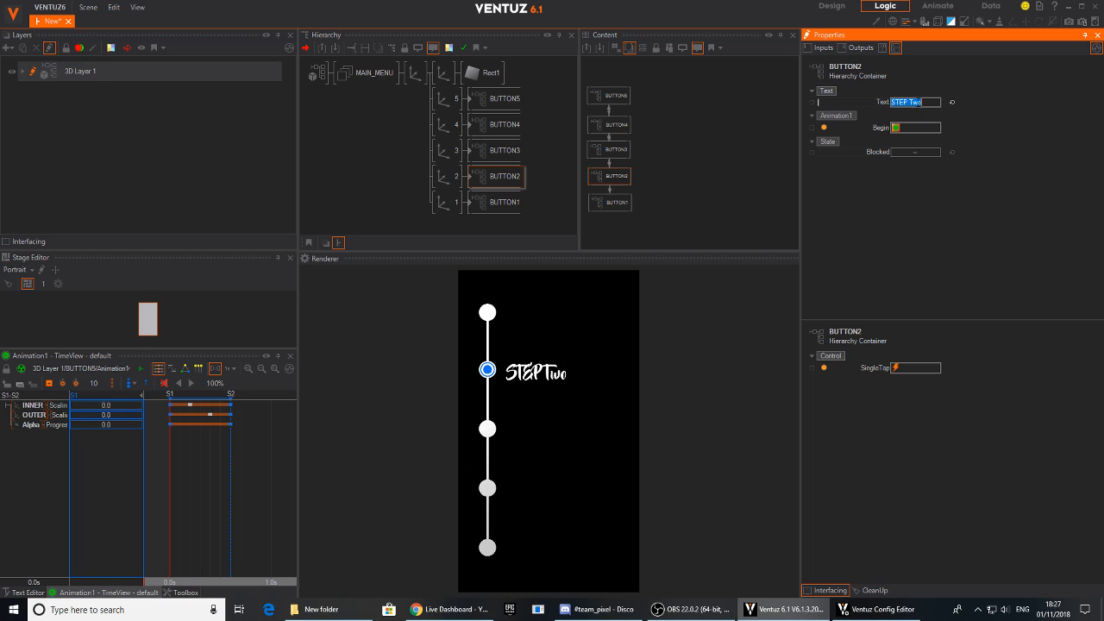
# - Change BUTTON2's label text to "Step Two" and BUTTON1's label text to "Step One"
pyautogui.write('Step')
pyautogui.press('Return')
pyautogui.click(493, 202)
pyautogui.click(919, 104)
pyautogui.write('S')
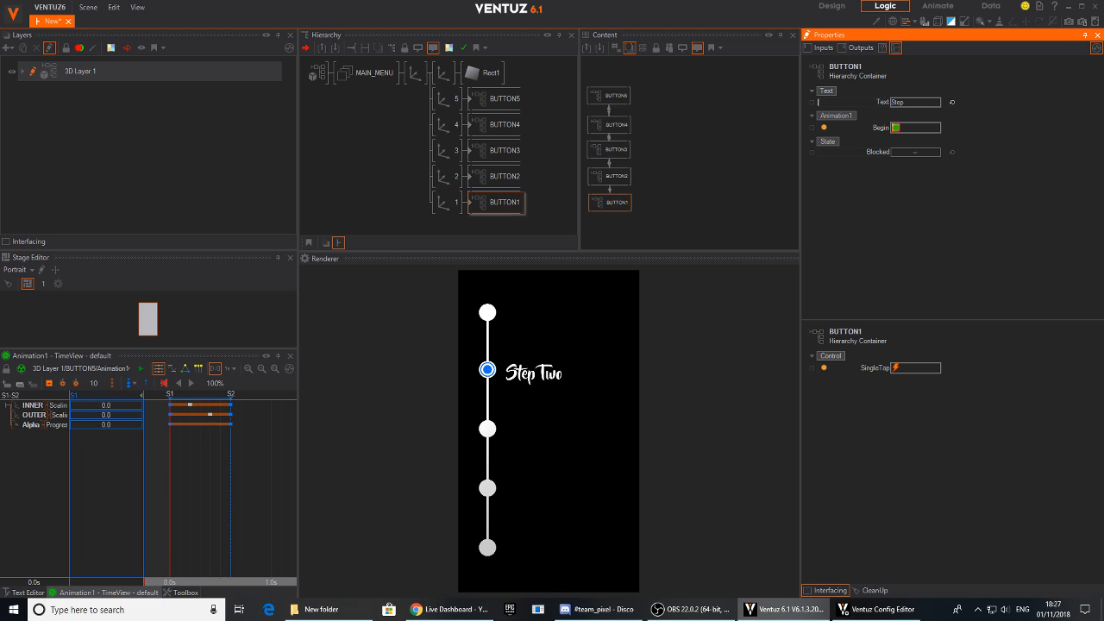
# - Set BUTTON3's label text to "Step Three" and BUTTON4's label text to "Step Four"
pyautogui.click(485, 150)
pyautogui.click(913, 102)
pyautogui.write('S')
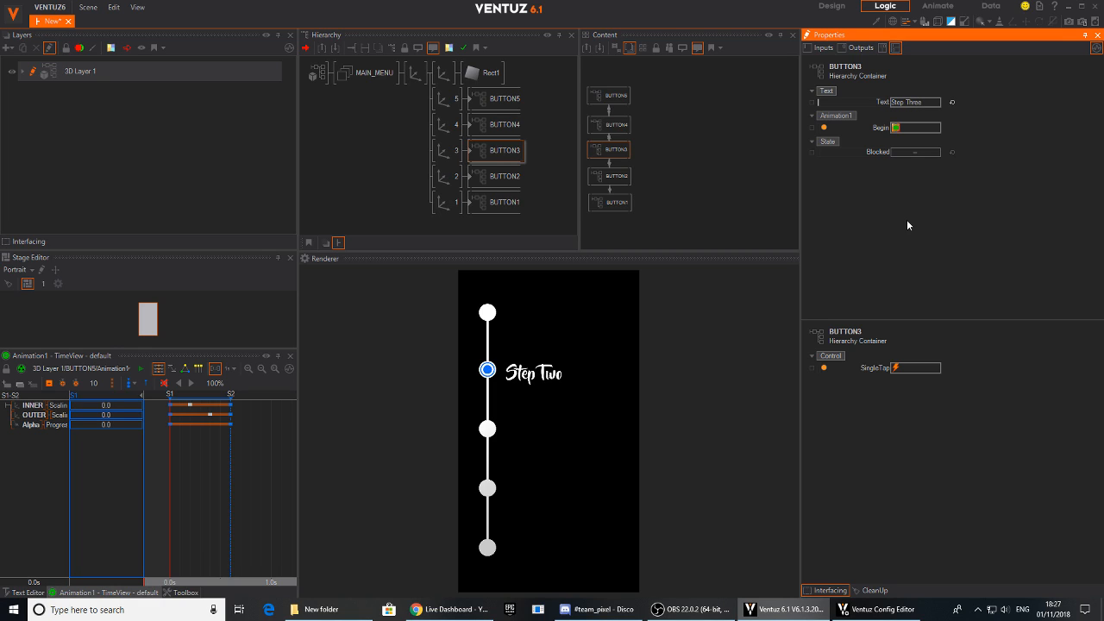
pyautogui.click(504, 124)
pyautogui.click(914, 102)
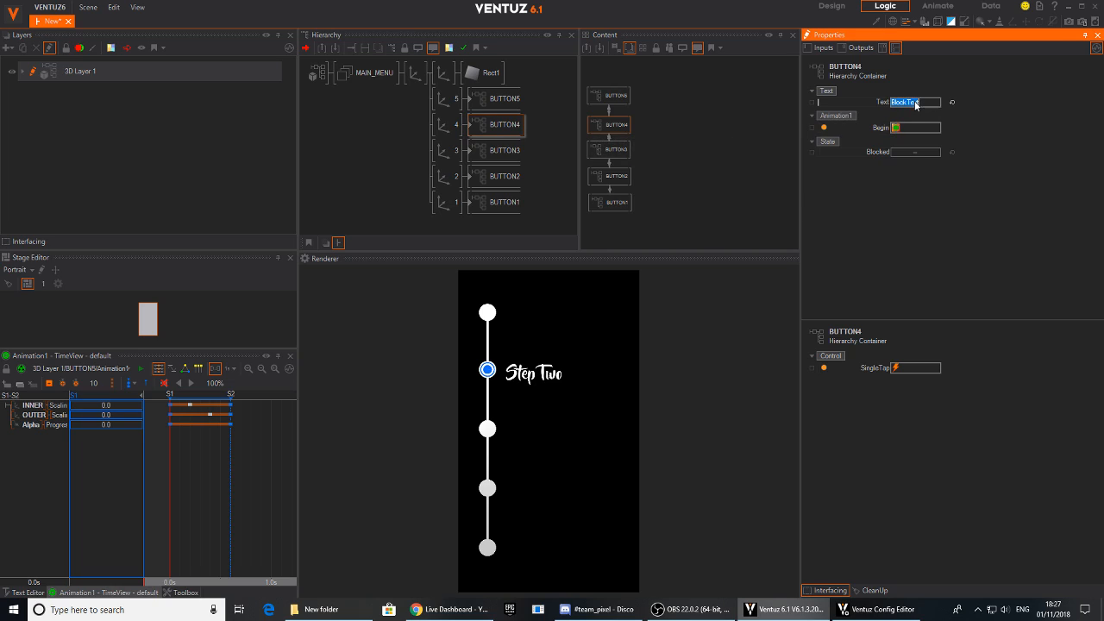
pyautogui.write('Step Four')
pyautogui.press('Return')
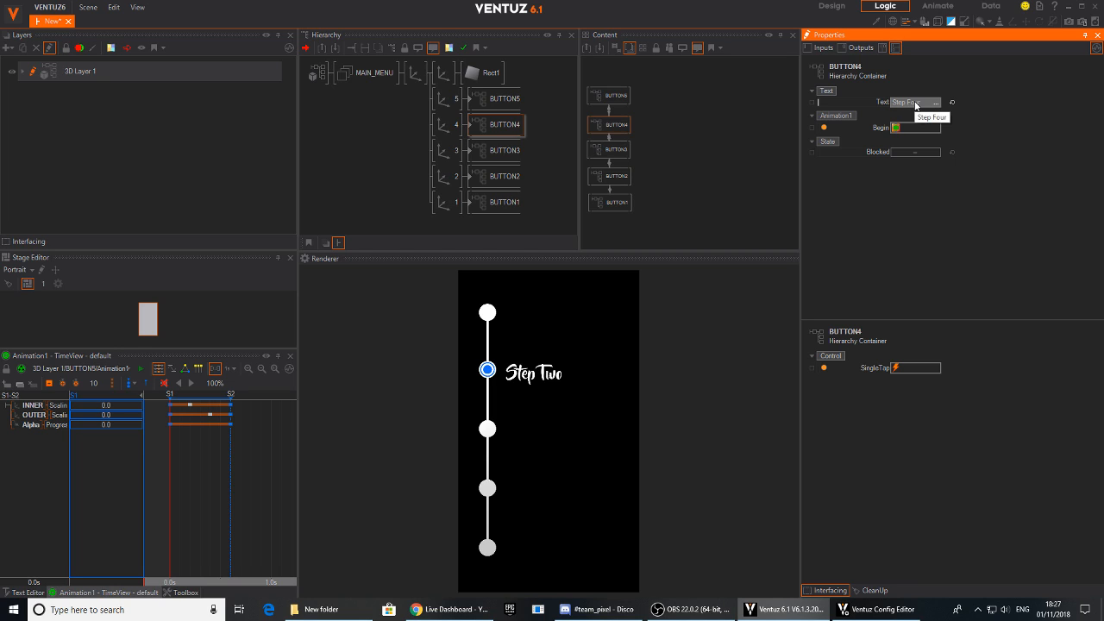
# - Set BUTTON5's label text to "Step Five"
pyautogui.click(504, 98)
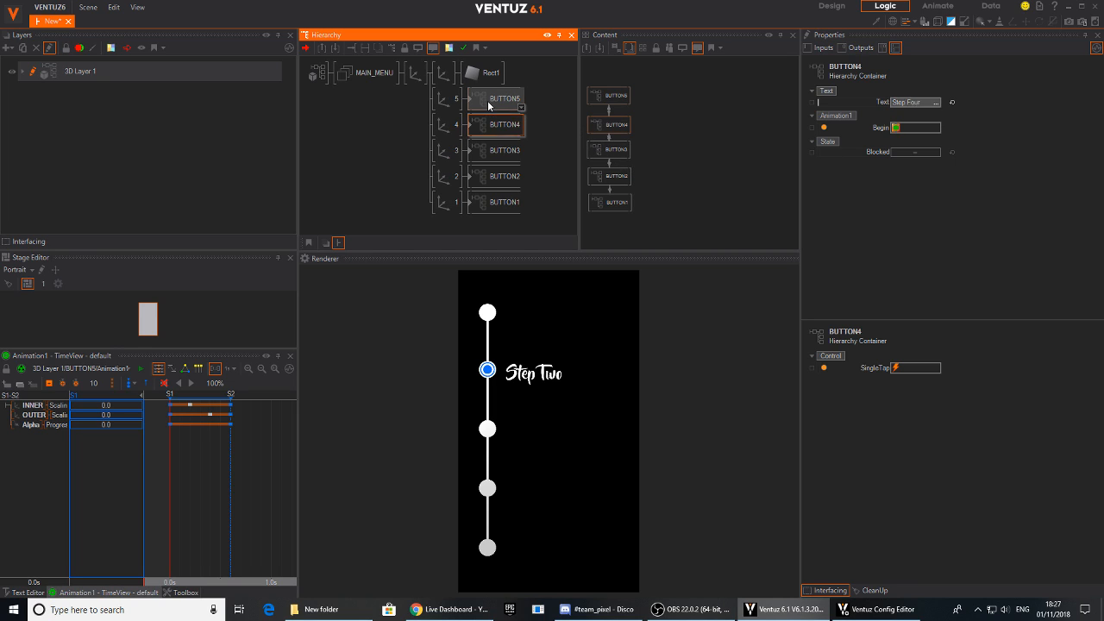
pyautogui.click(902, 102)
pyautogui.write('Step Five')
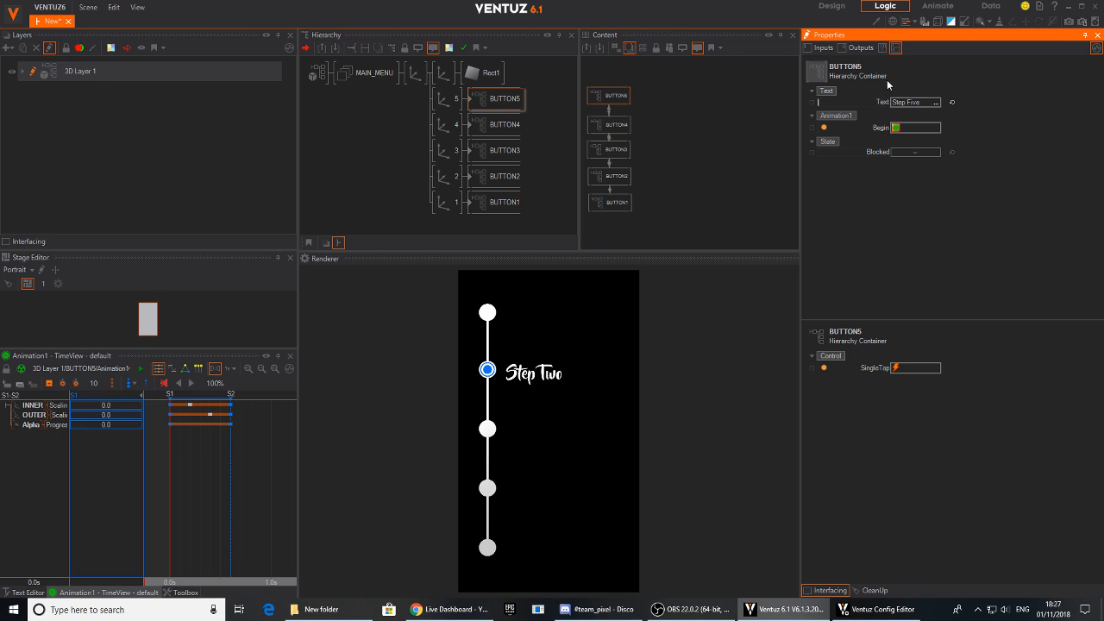
pyautogui.press('Return')
# - Test the step labels by tapping the five rendered buttons from first to last and returning to the first
pyautogui.click(486, 313)
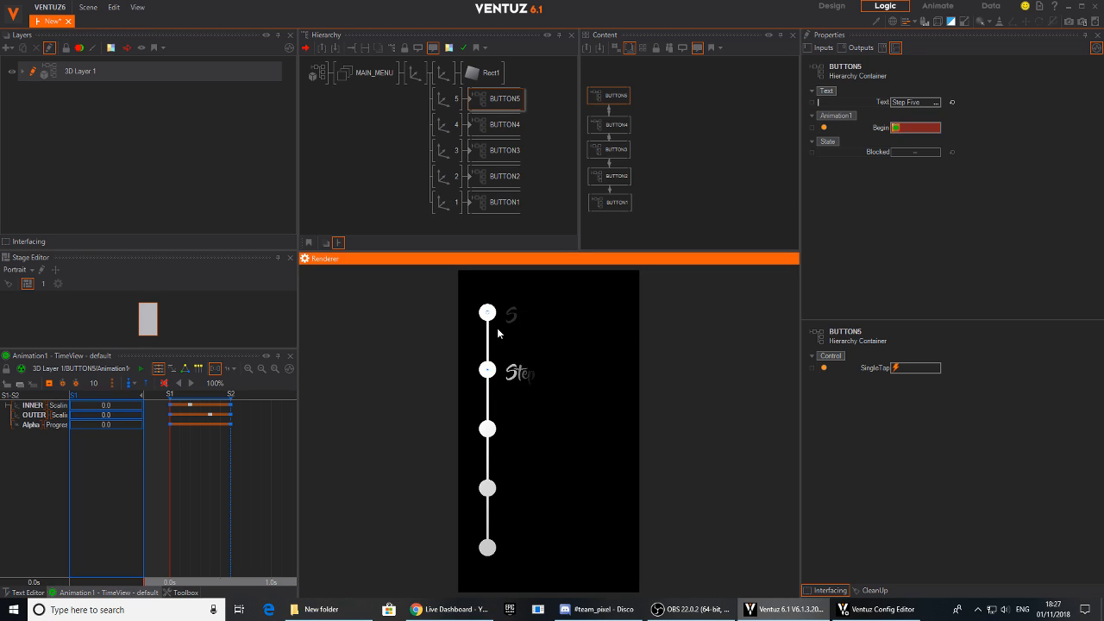
pyautogui.click(492, 373)
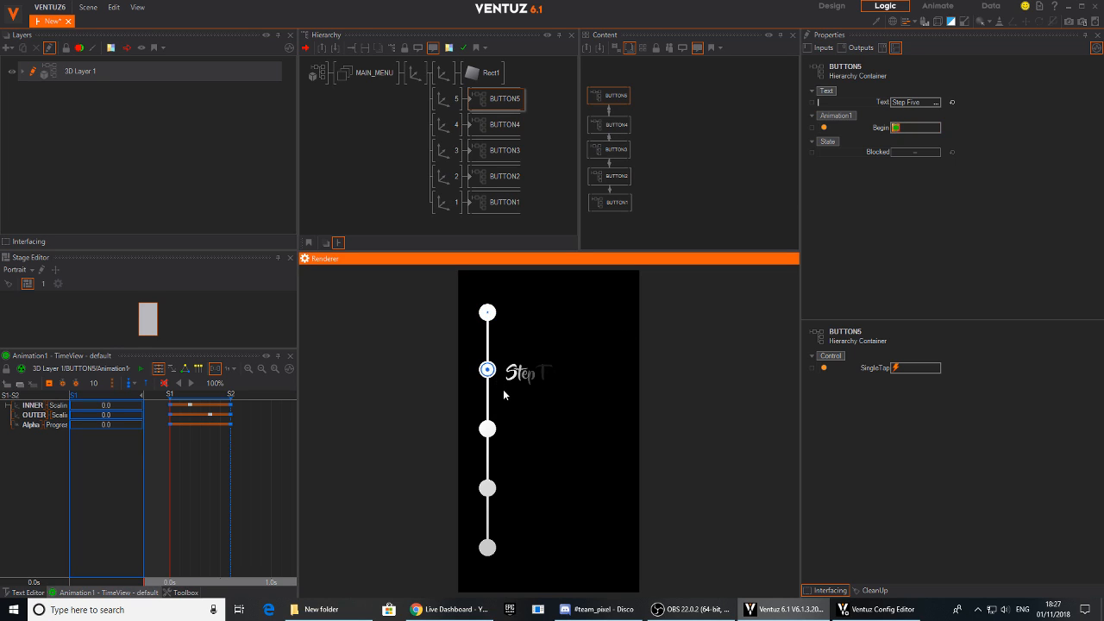
pyautogui.click(489, 430)
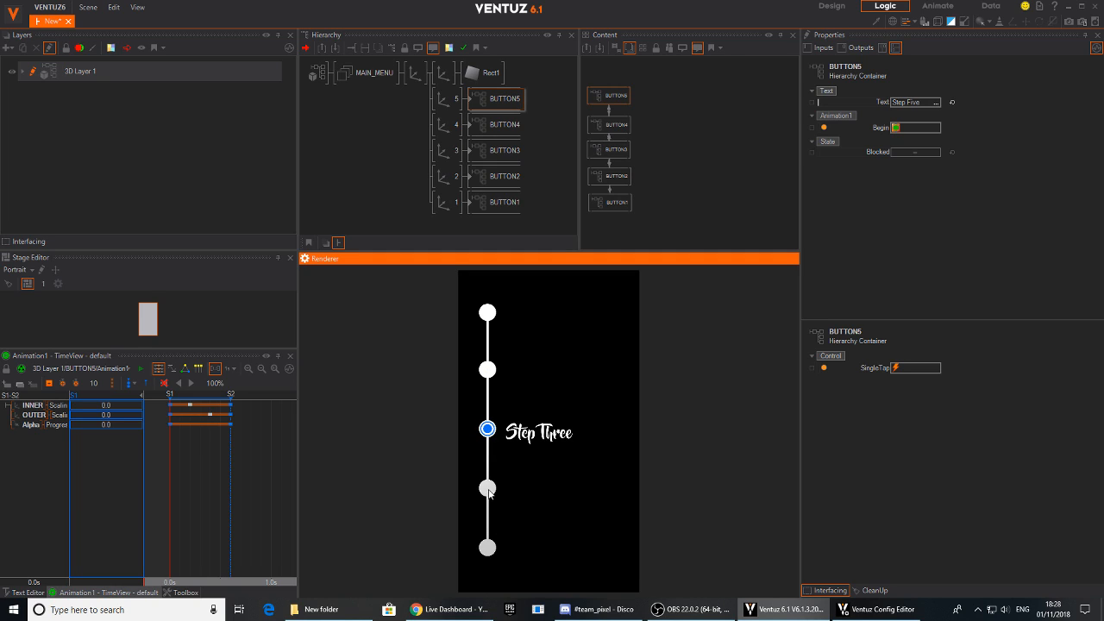
pyautogui.click(488, 488)
pyautogui.click(487, 550)
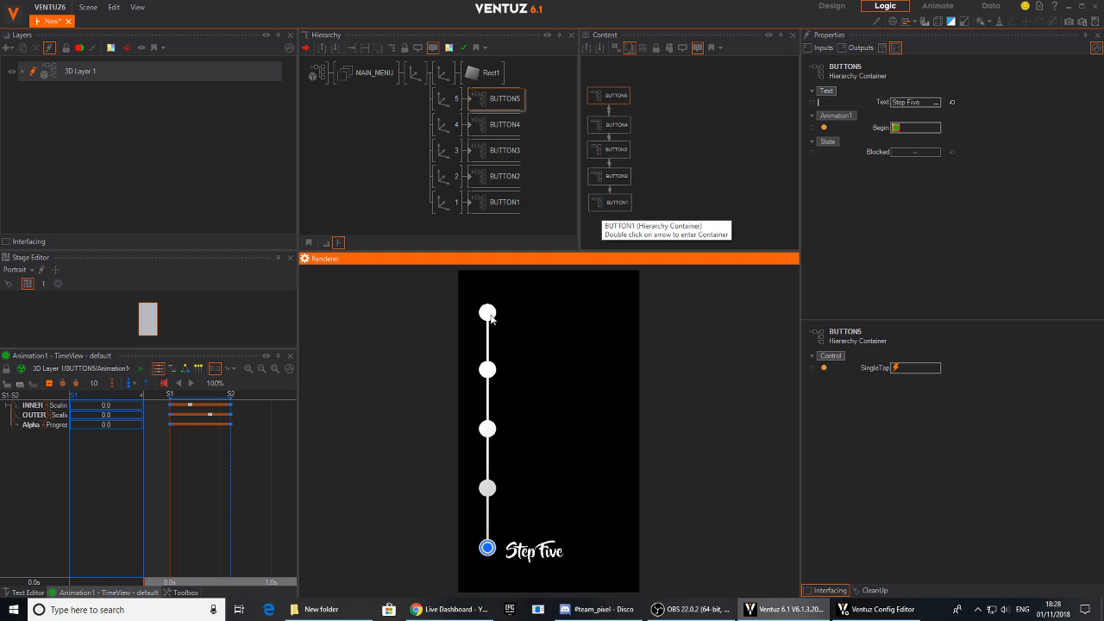
pyautogui.click(488, 313)
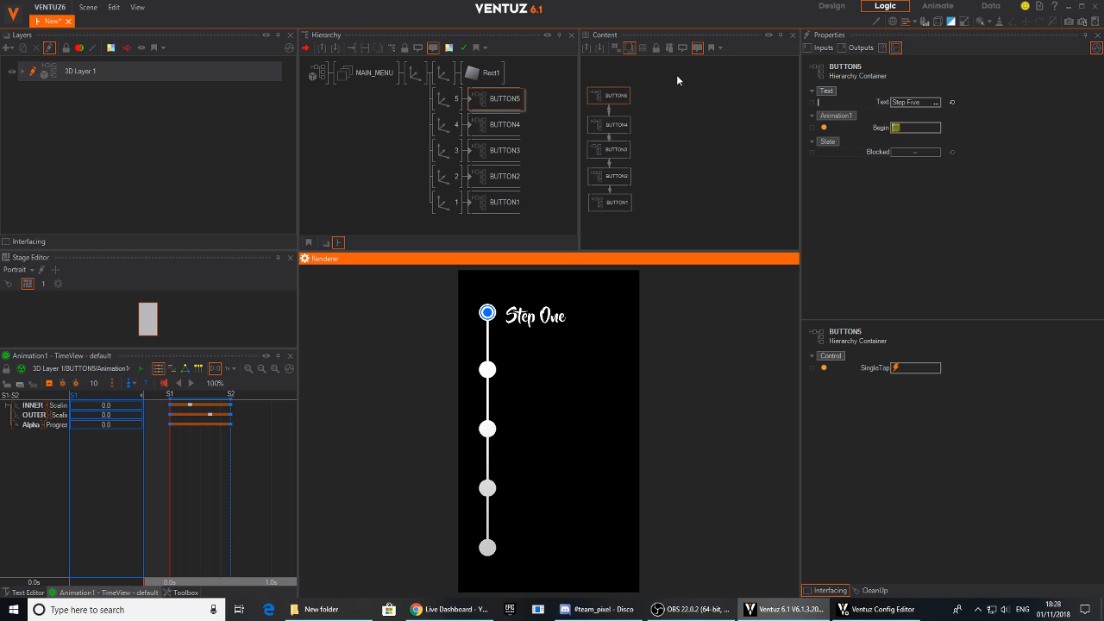
pyautogui.click(610, 98)
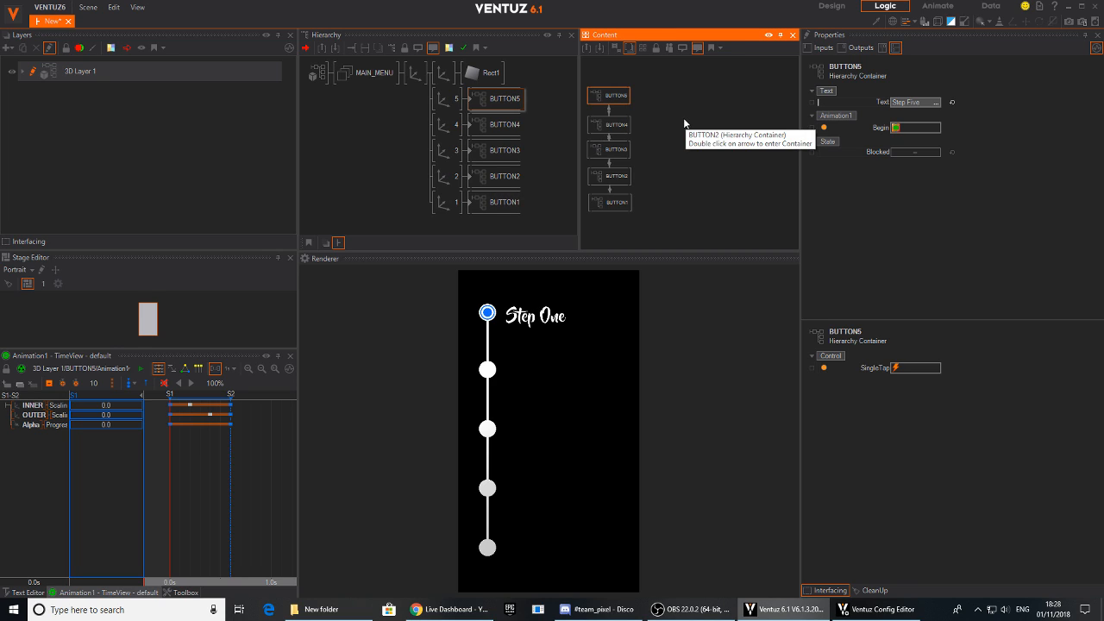
# - Collapse the nodes inside MAIN_MENU and add a new Axis directly under the 3D layer root
pyautogui.click(329, 107)
pyautogui.middleClick(412, 79)
pyautogui.press('space')
pyautogui.write('ax')
pyautogui.moveTo(422, 157)
pyautogui.mouseDown()
pyautogui.moveTo(343, 71)
pyautogui.moveTo(349, 86)
pyautogui.mouseUp()
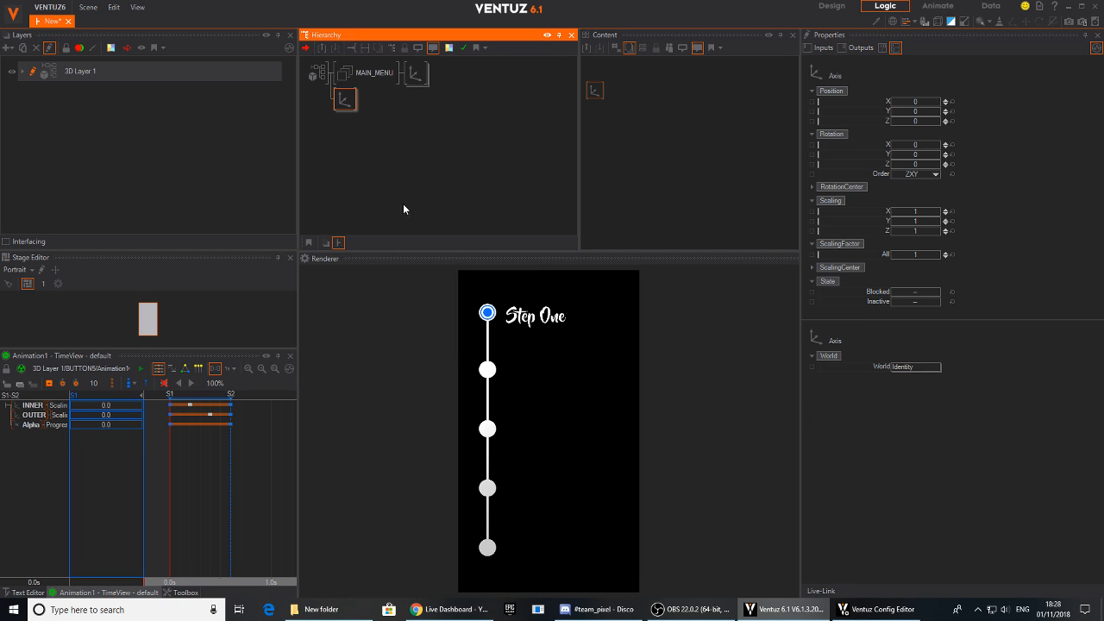
pyautogui.click(354, 153)
pyautogui.press('space')
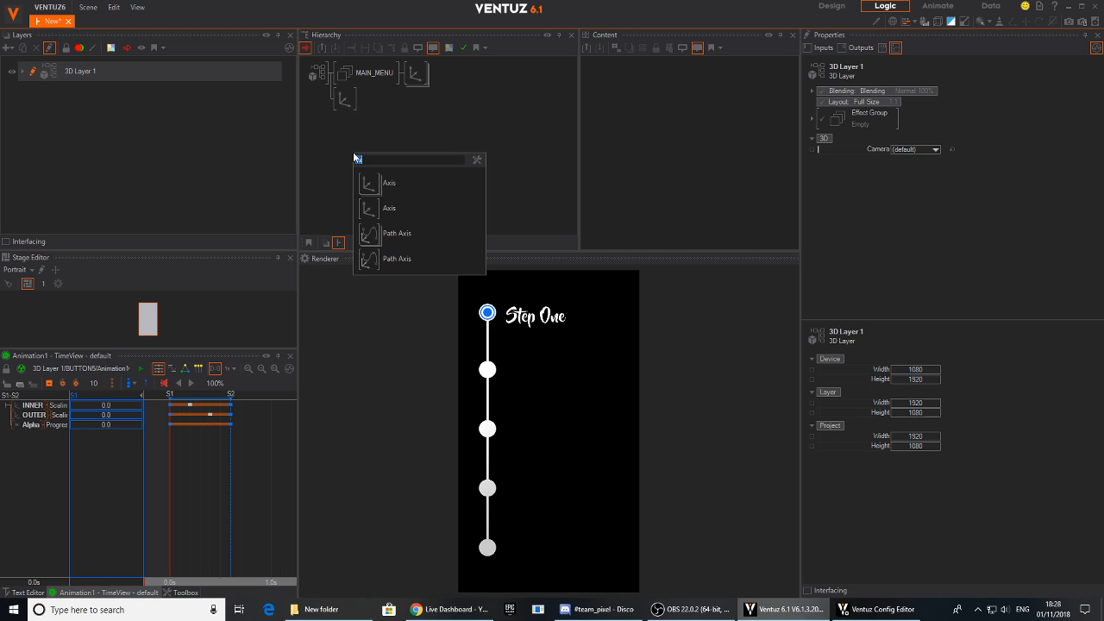
pyautogui.click(333, 151)
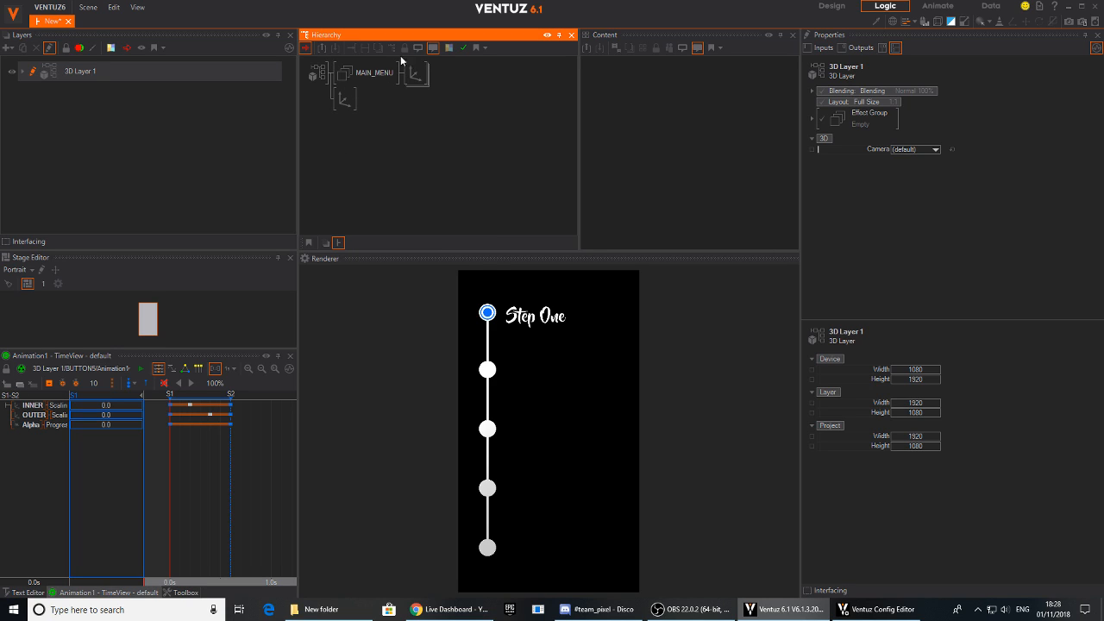
# - Move the new Axis ahead of MAIN_MENU in the hierarchy and block the MAIN_MENU group
pyautogui.moveTo(347, 100); pyautogui.dragTo(344, 65)
pyautogui.click(351, 101)
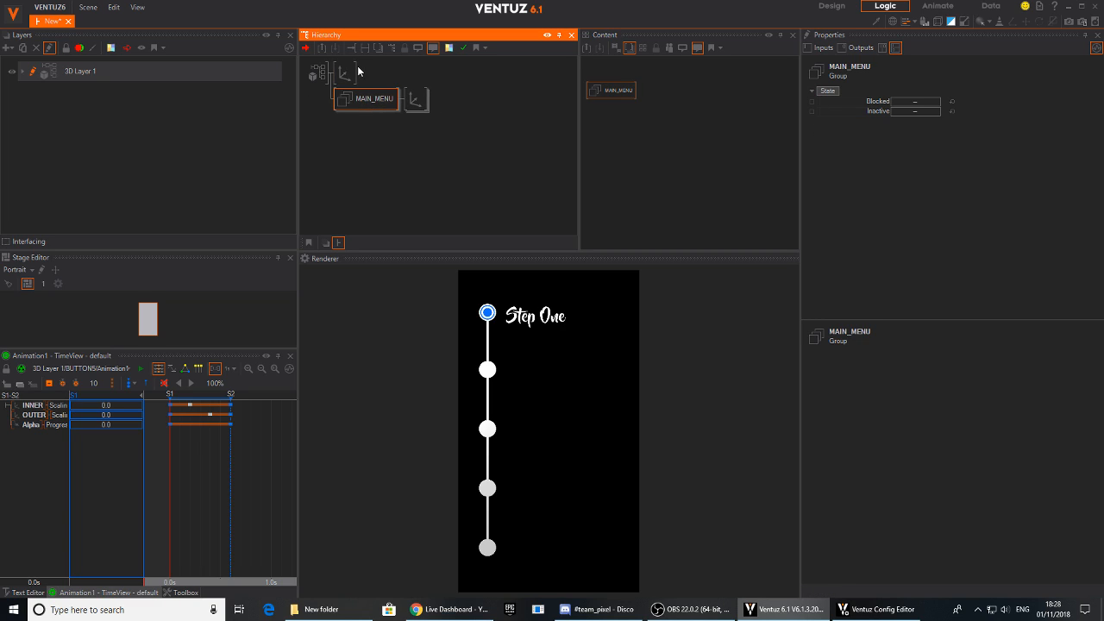
pyautogui.click(345, 74)
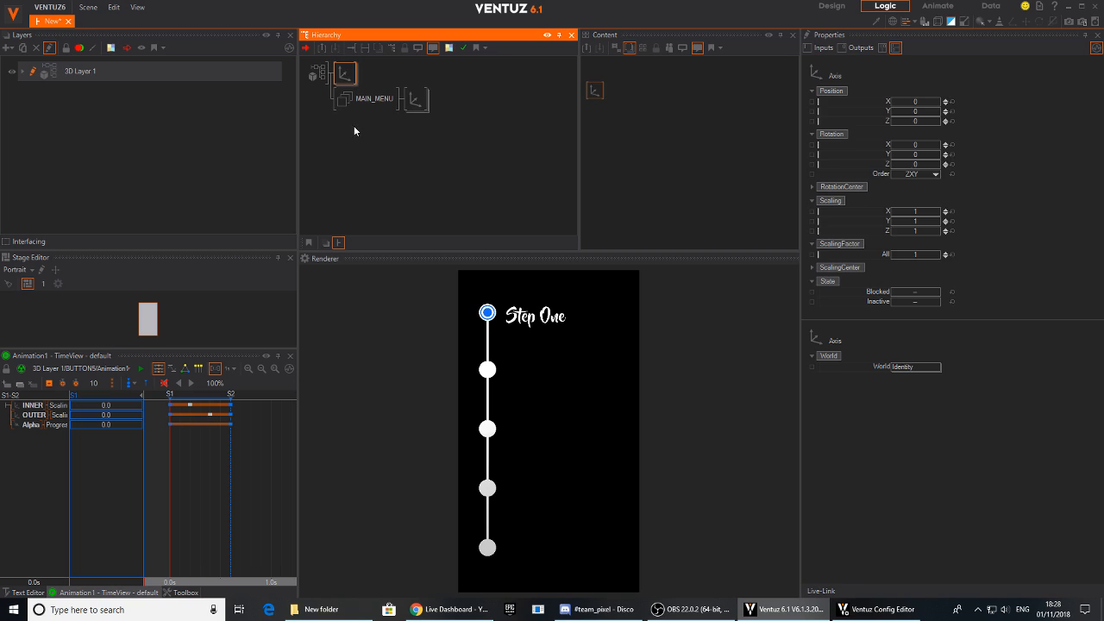
pyautogui.click(367, 99)
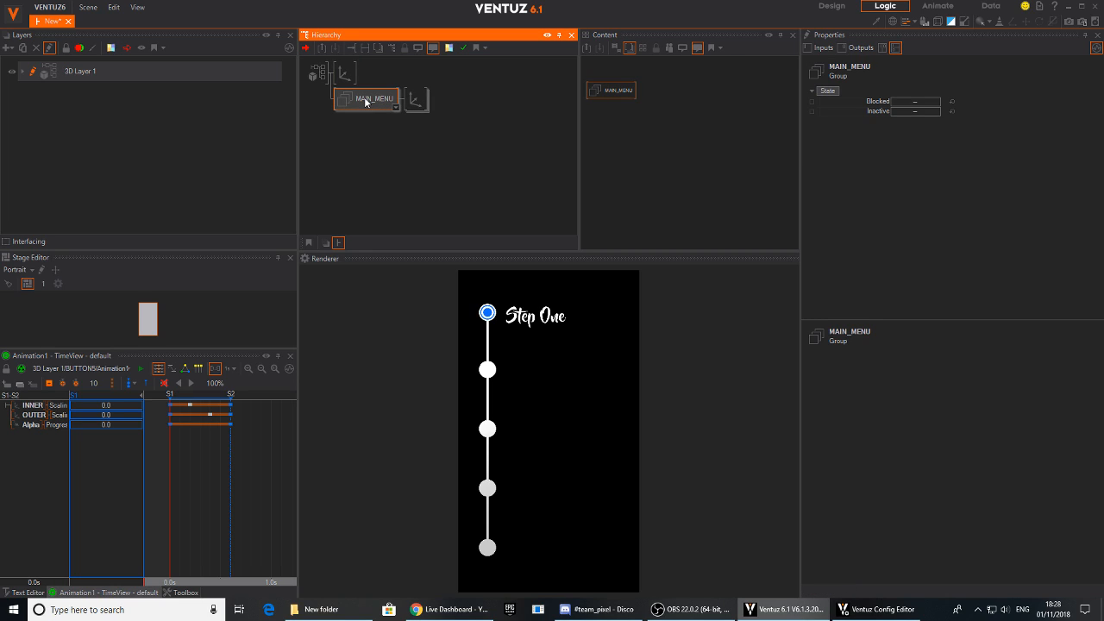
pyautogui.click(396, 106)
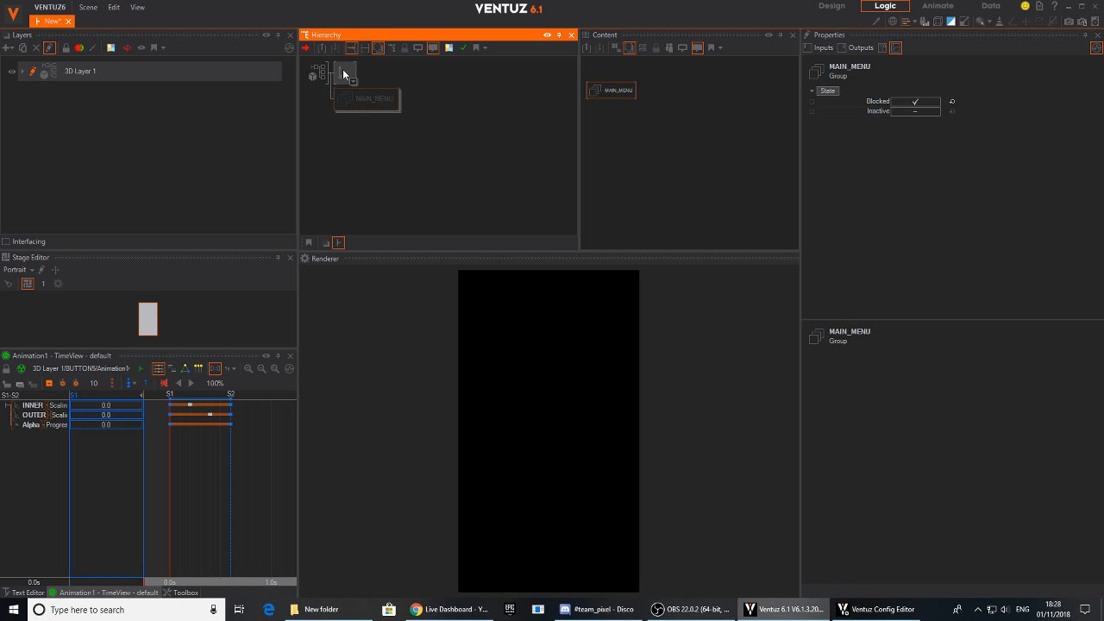
# - Attach a Rectangle geometry to the new Axis
pyautogui.click(344, 73)
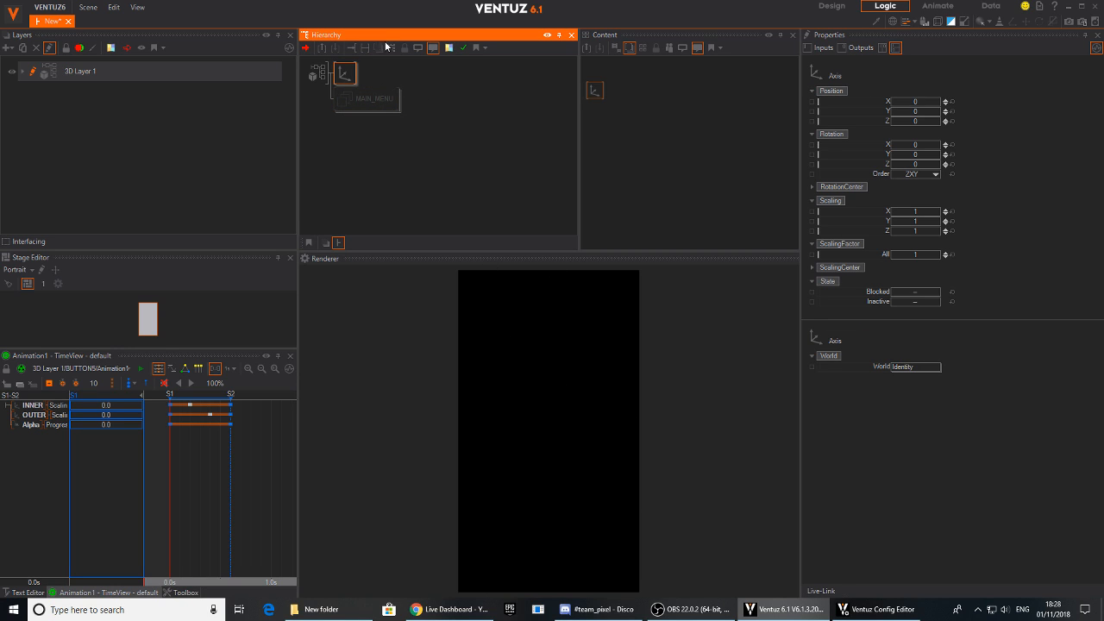
pyautogui.click(399, 76)
pyautogui.click(343, 70)
pyautogui.press('space')
pyautogui.write('re')
pyautogui.moveTo(390, 128); pyautogui.dragTo(368, 83)
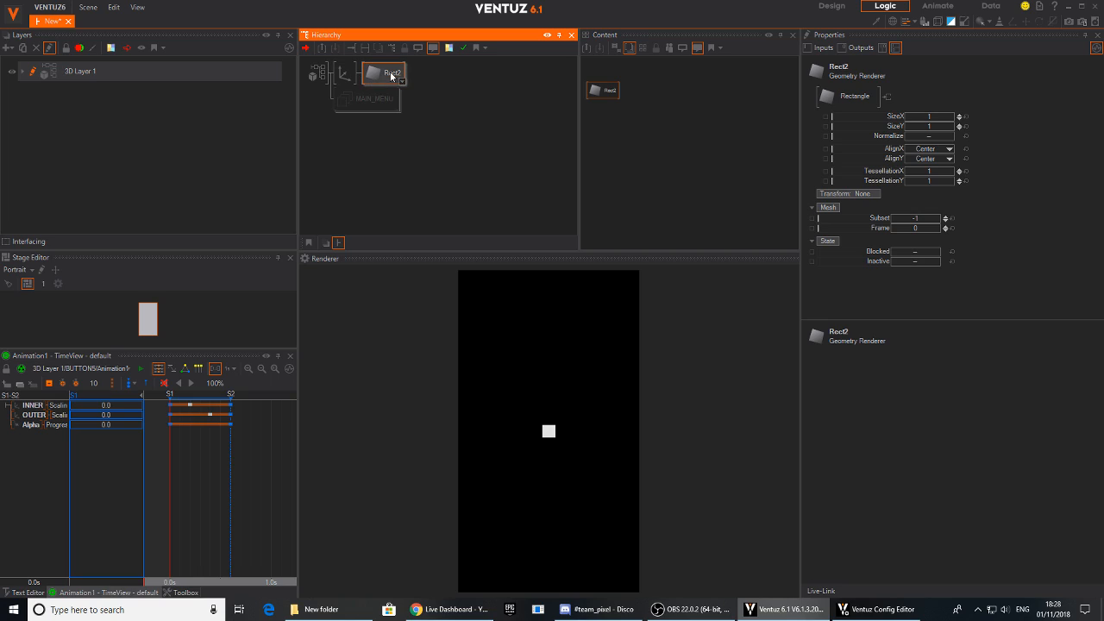
# - Set the new rectangle's SizeY to 16 and its SizeX to 9
pyautogui.click(926, 126)
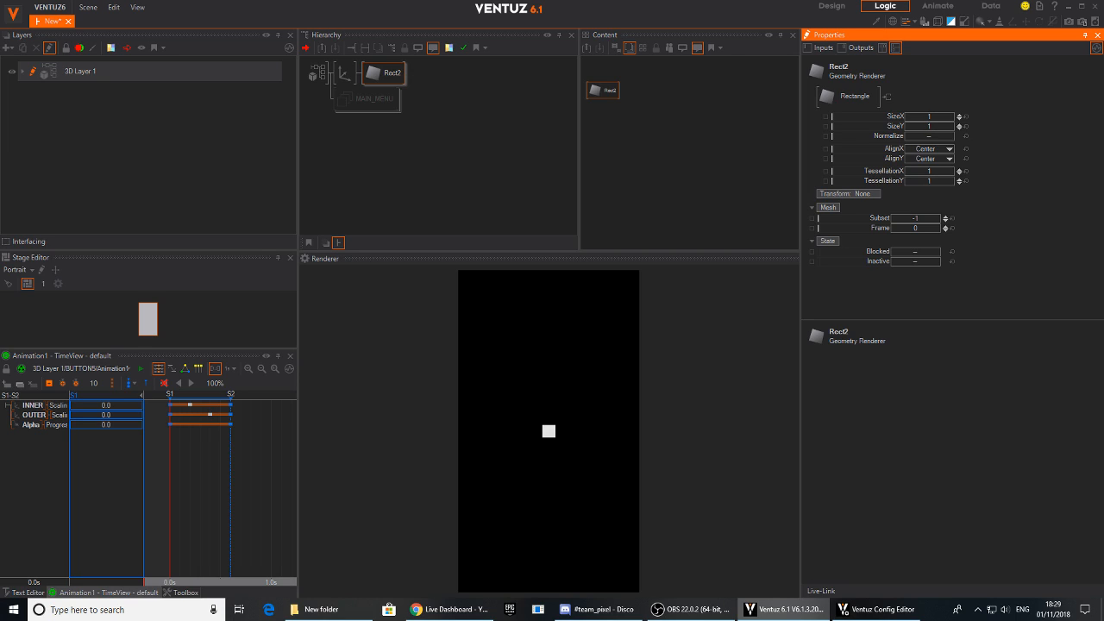
pyautogui.write('16')
pyautogui.press('Return')
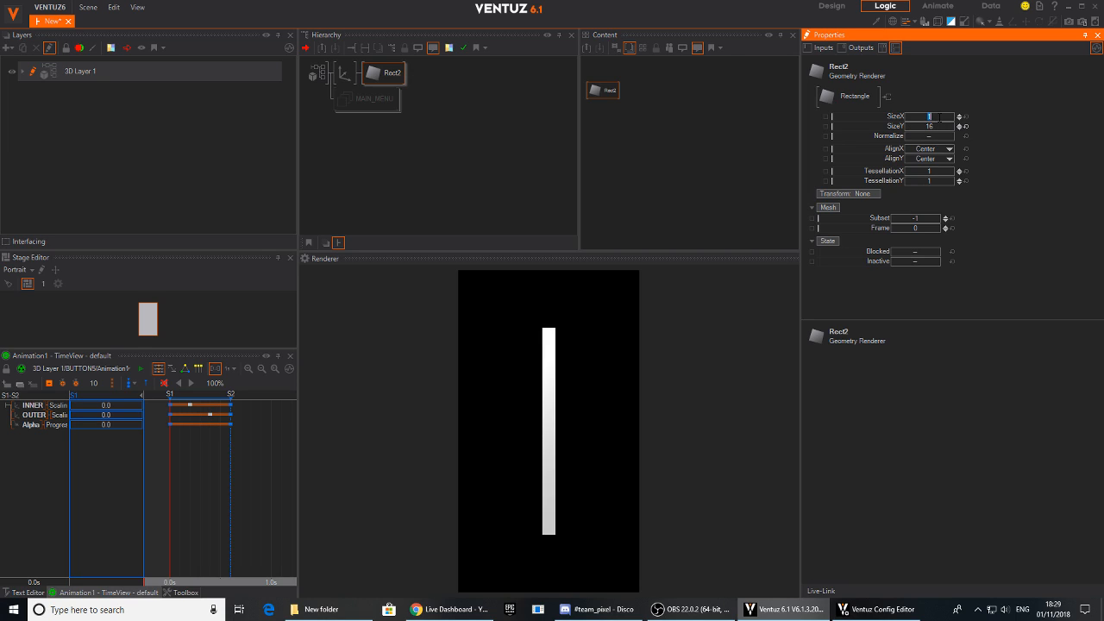
pyautogui.write('9')
pyautogui.press('Return')
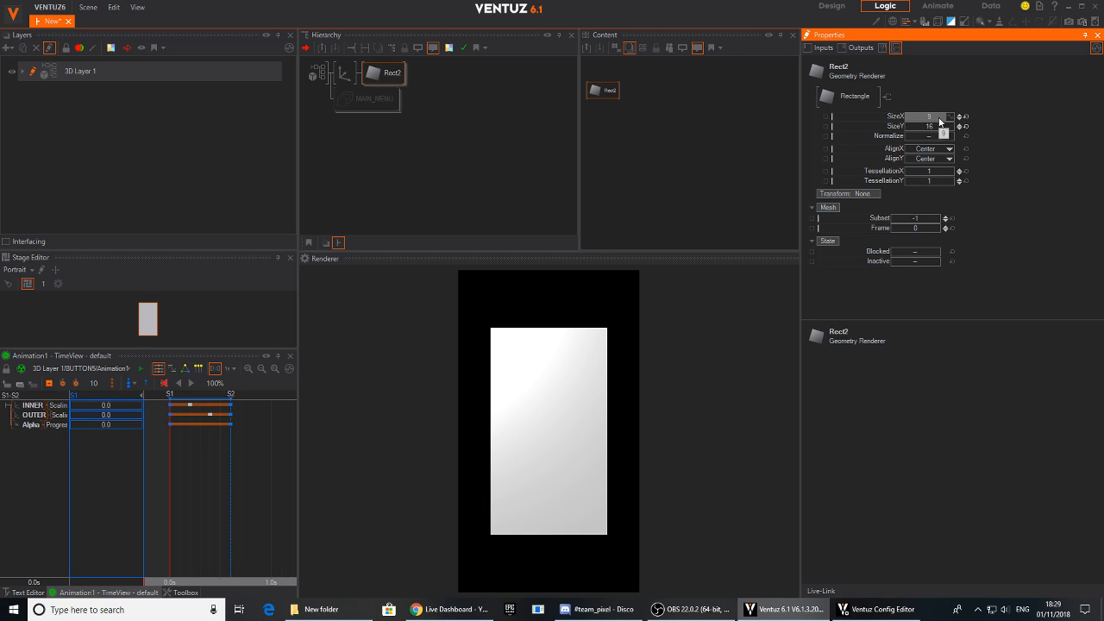
# - Scale the rectangle's Axis uniformly with a ScalingFactor of 1.545 to fill the portrait frame
pyautogui.click(347, 75)
pyautogui.moveTo(916, 254); pyautogui.dragTo(939, 263)
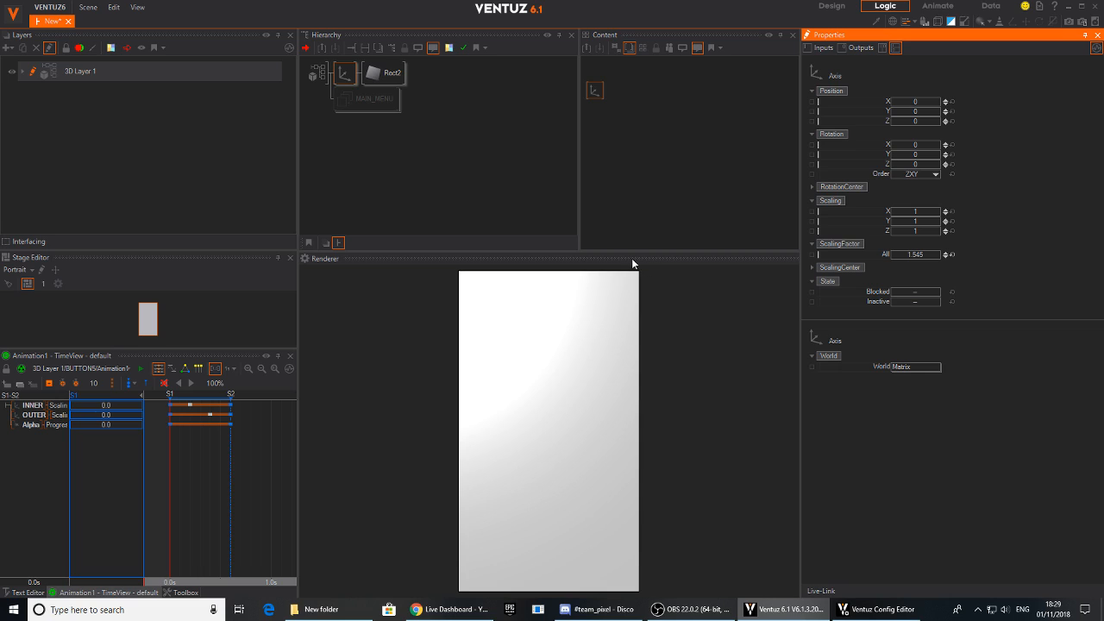
pyautogui.click(352, 76)
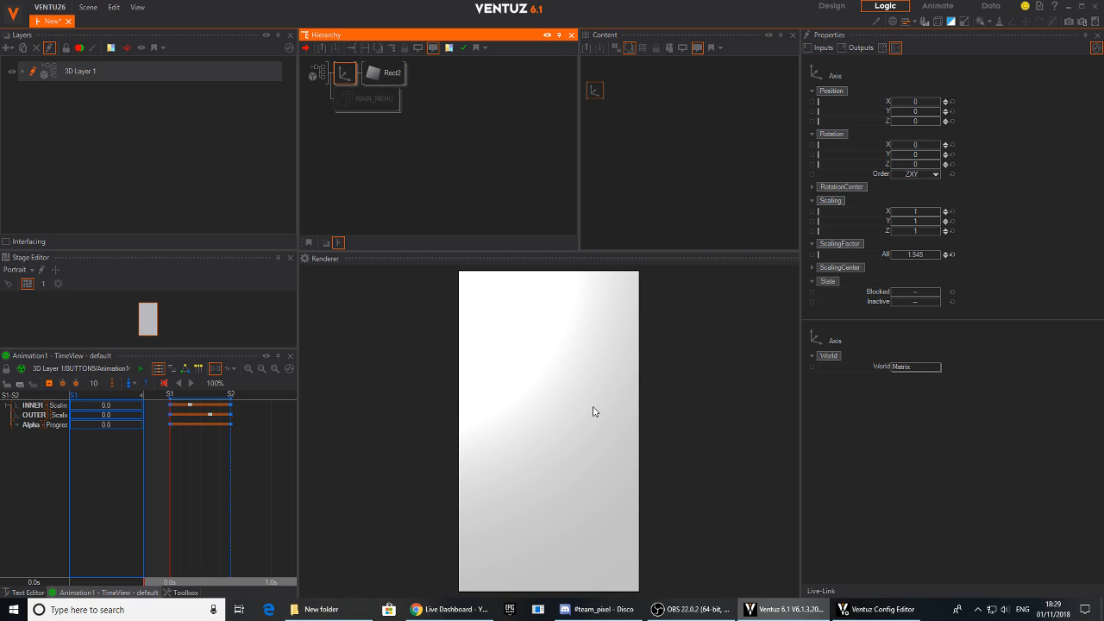
# - Insert a Color Solid material between the Axis and Rect2
pyautogui.doubleClick(460, 93)
pyautogui.write('colo')
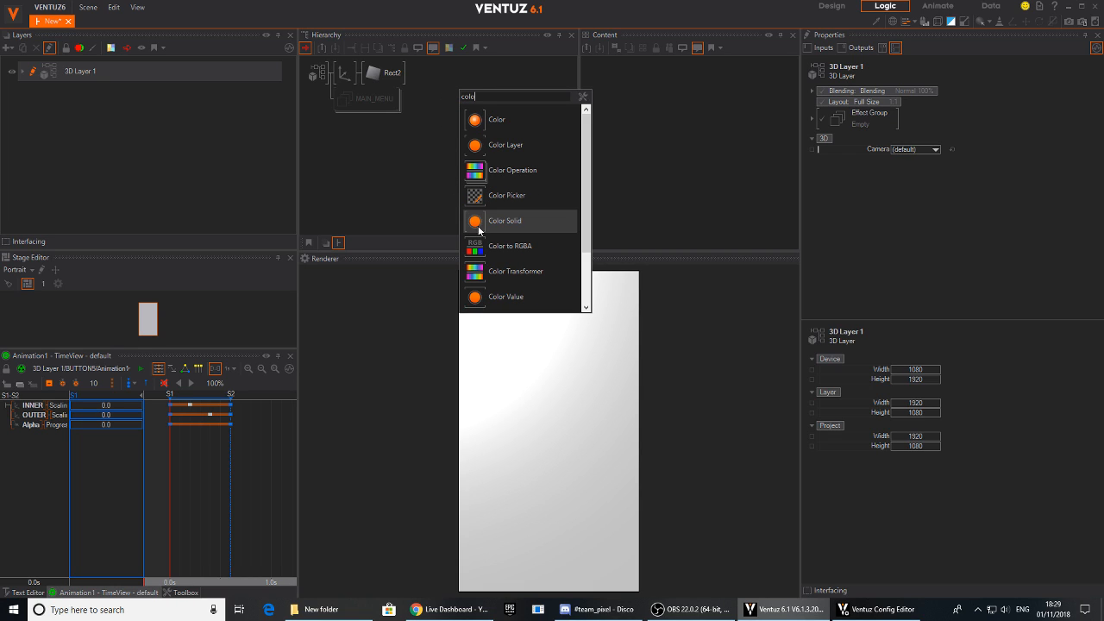
pyautogui.click(507, 220)
pyautogui.click(372, 75)
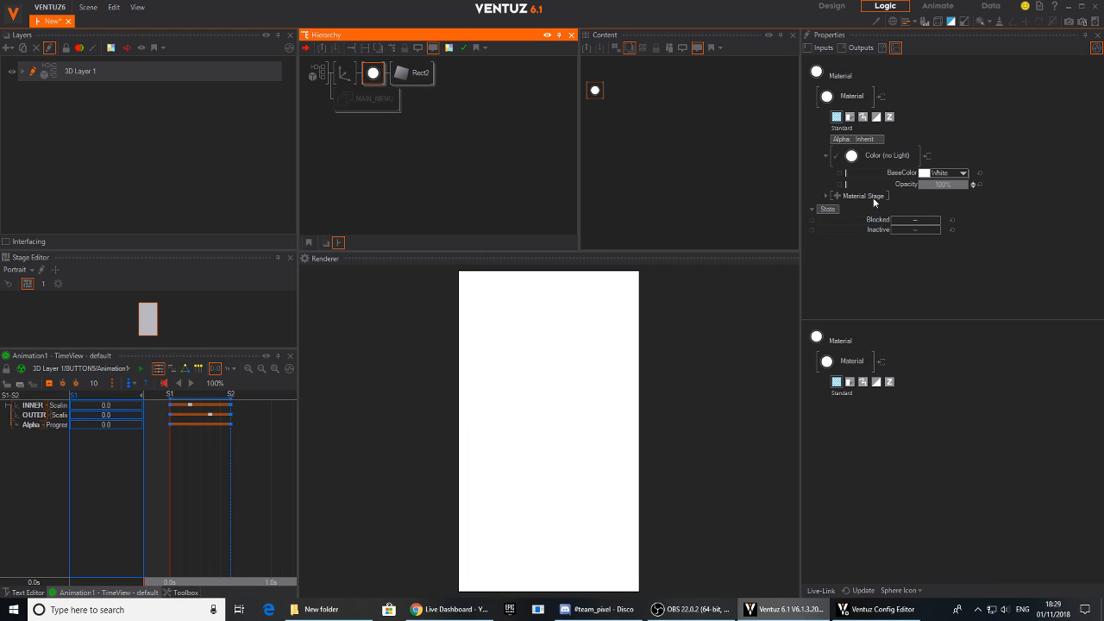
# - Add a Base Texture stage to the rectangle's material
pyautogui.click(837, 198)
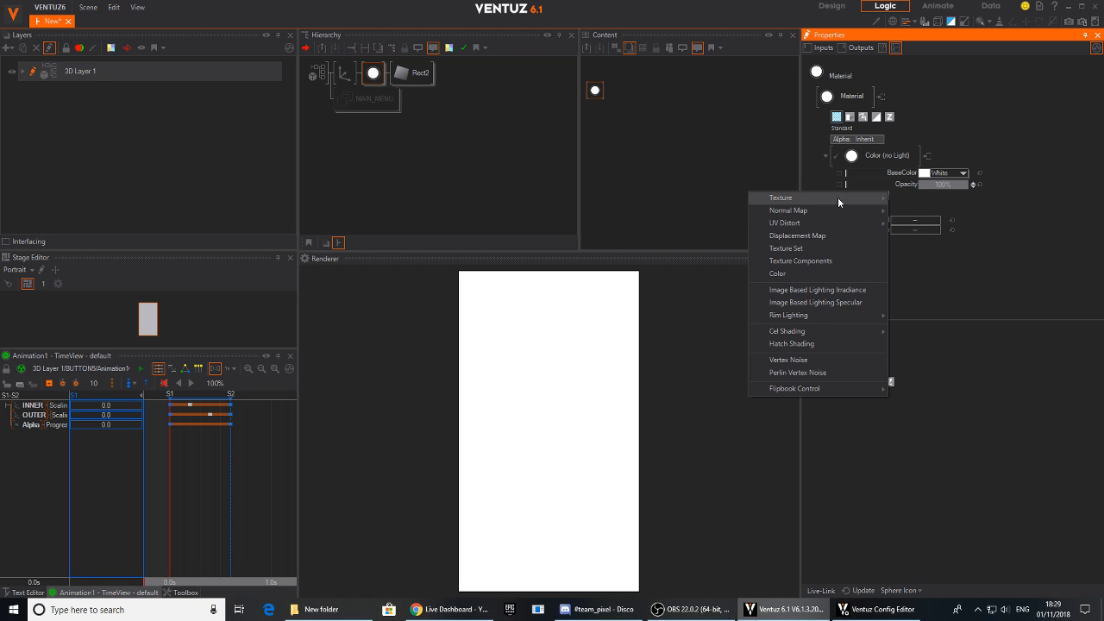
pyautogui.moveTo(822, 203)
pyautogui.click(928, 214)
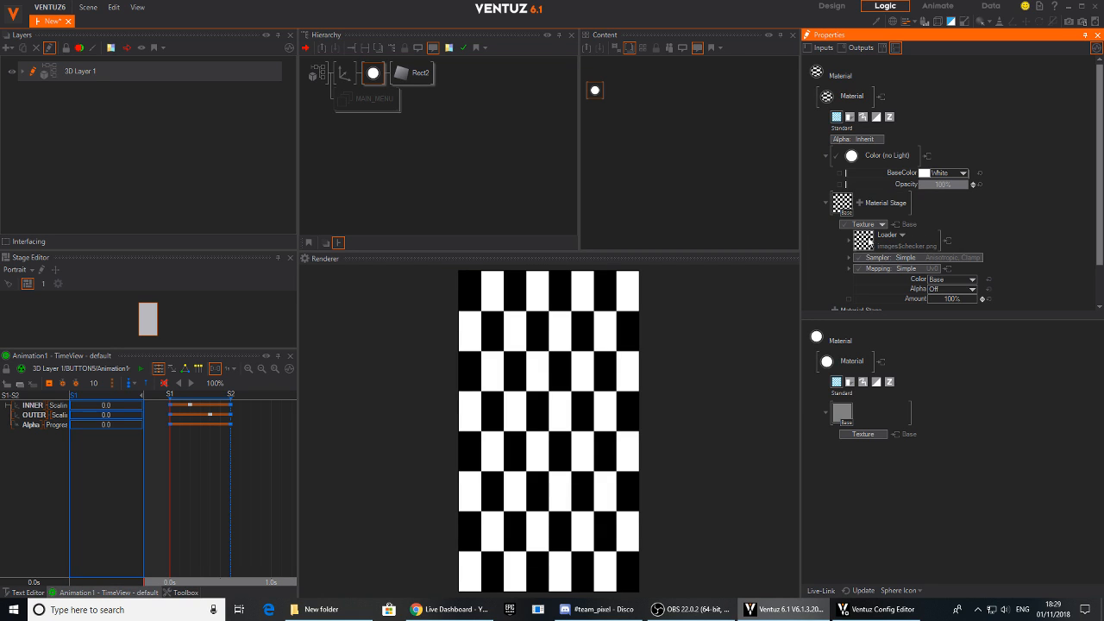
# - Load the iphone-6-wallpapers coastal image from New folder on the Desktop as the material's texture
pyautogui.click(864, 241)
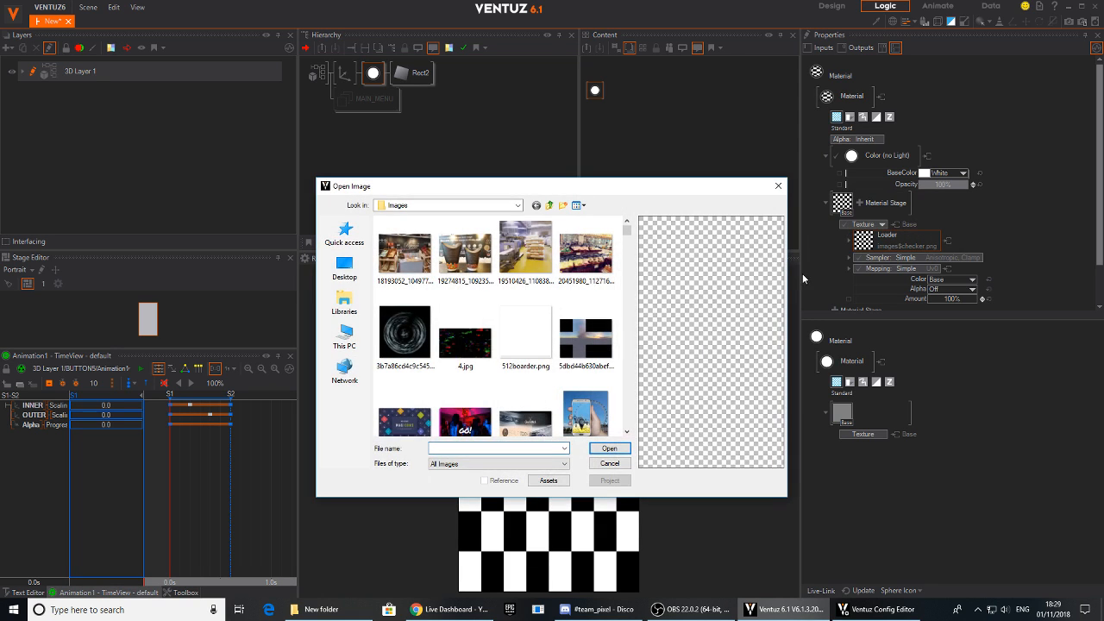
pyautogui.click(353, 275)
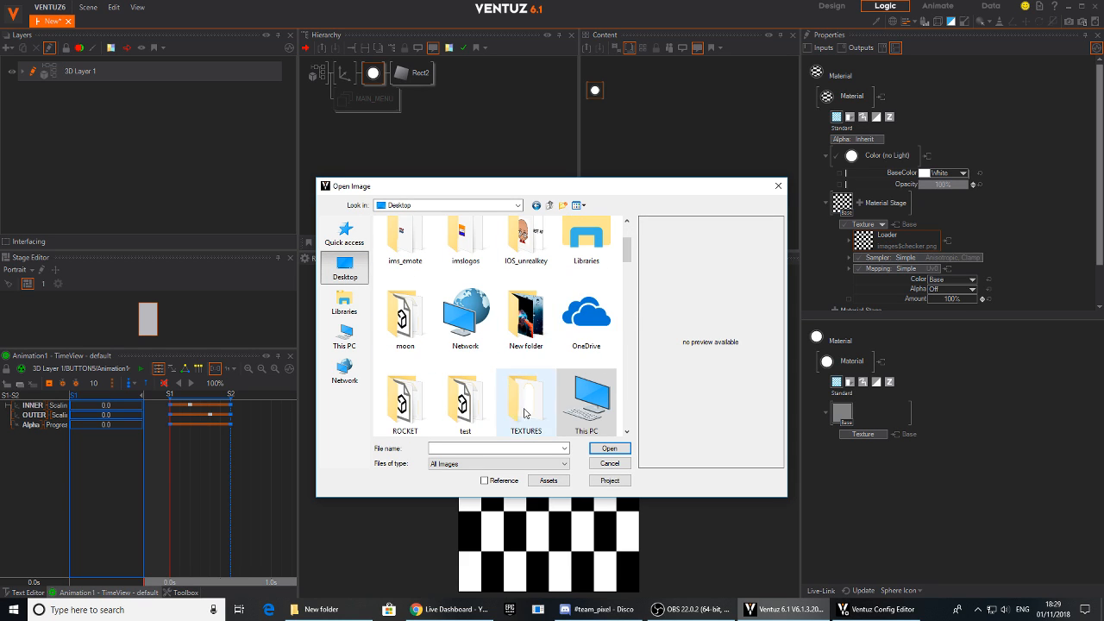
pyautogui.scroll(1, 632, 237)
pyautogui.moveTo(631, 234); pyautogui.dragTo(616, 270)
pyautogui.doubleClick(514, 242)
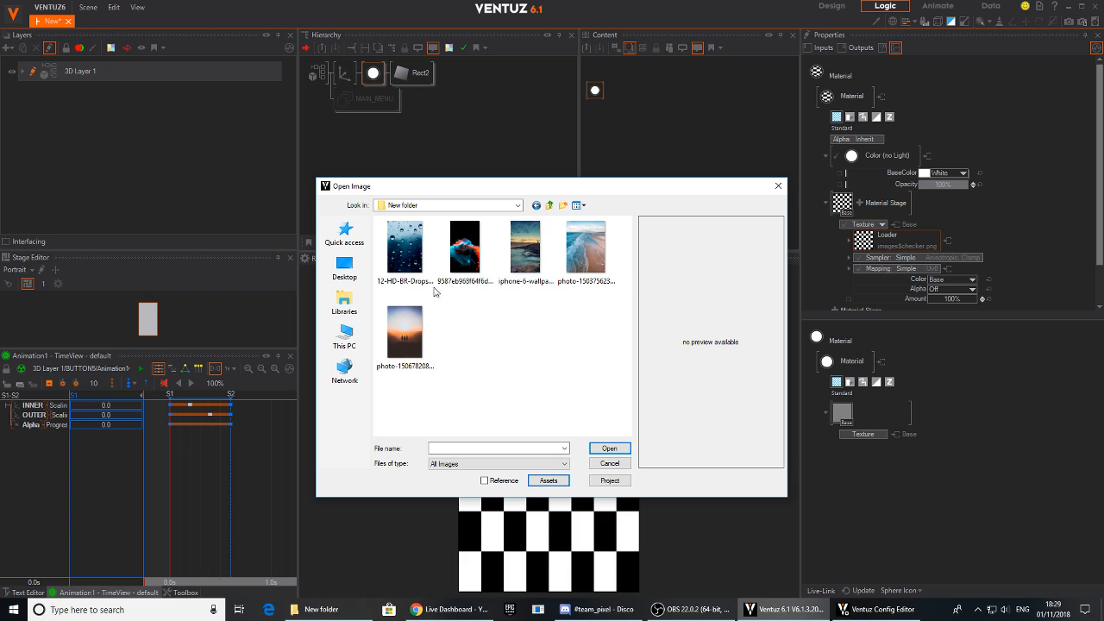
pyautogui.click(430, 286)
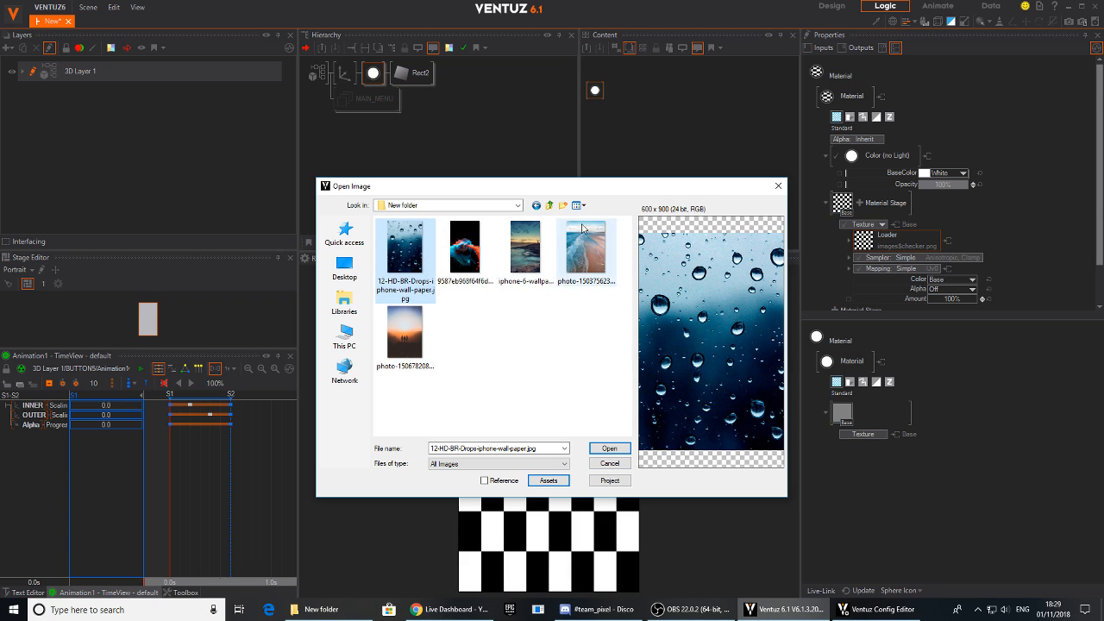
pyautogui.click(525, 250)
pyautogui.click(609, 449)
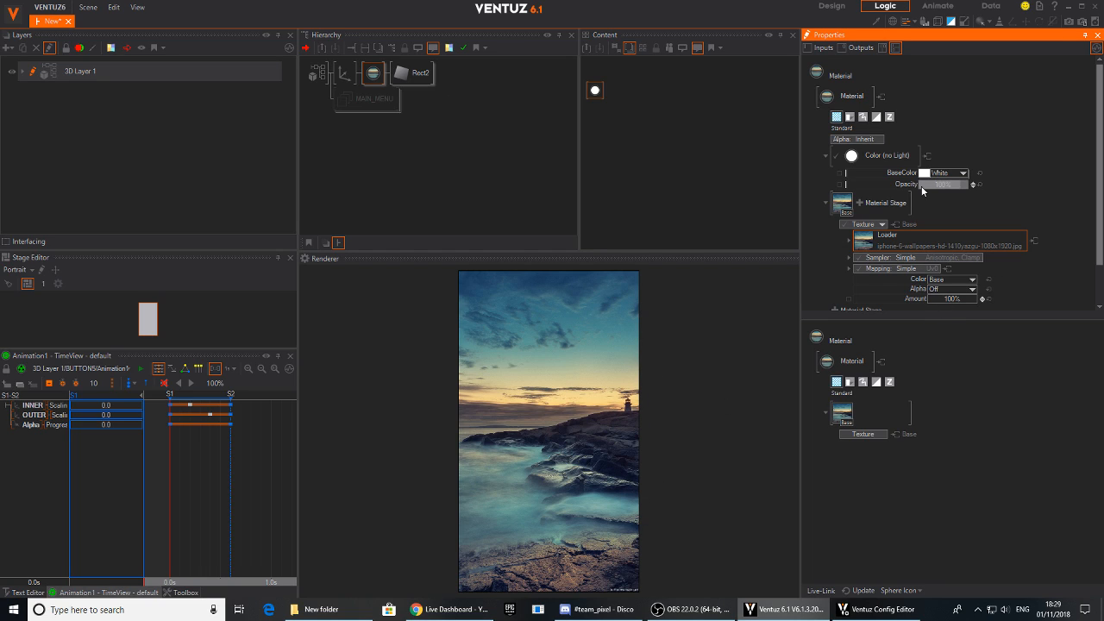
# - Set the background Axis's ScalingFactor to 1.591 so the image fills the whole portrait frame
pyautogui.click(344, 73)
pyautogui.moveTo(914, 257); pyautogui.dragTo(931, 257)
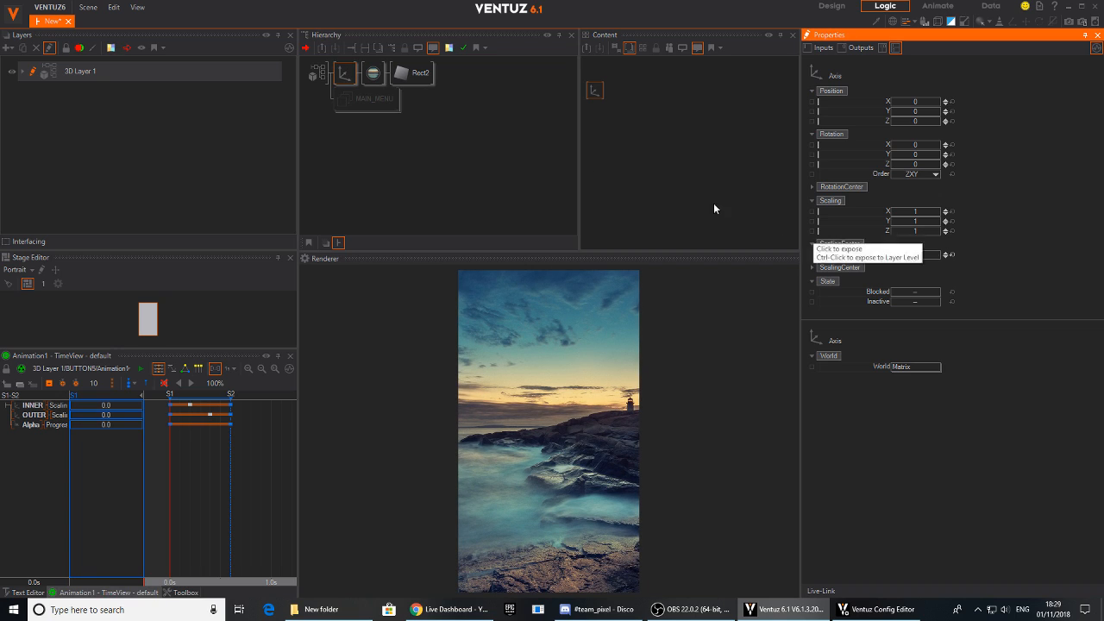
pyautogui.click(382, 156)
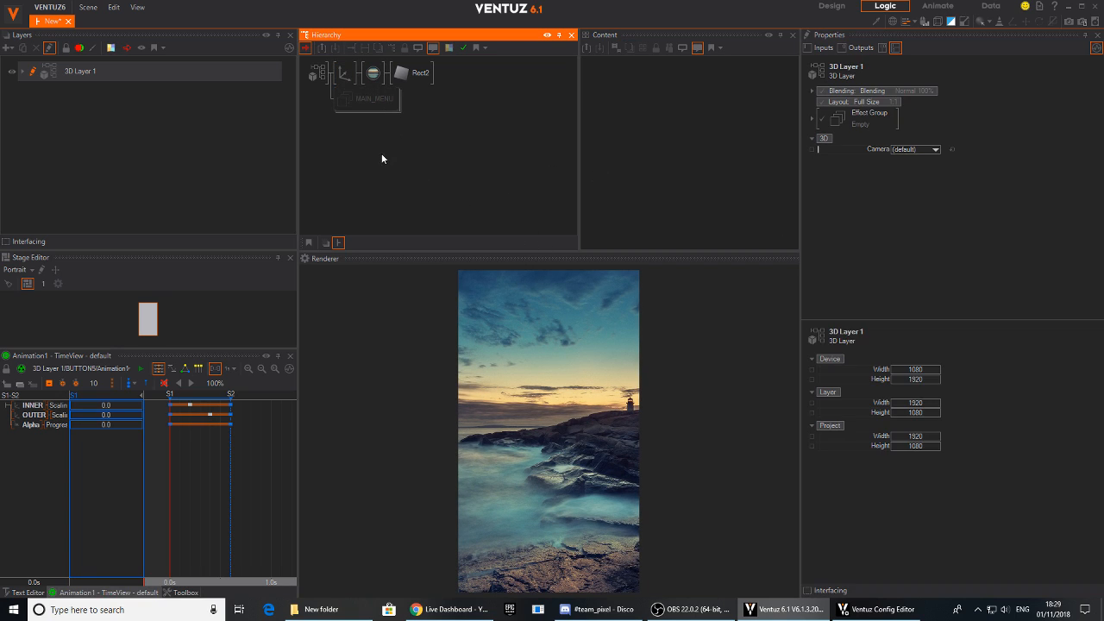
# - Insert a Group before the background Axis and rename it IMAGES
pyautogui.click(352, 76)
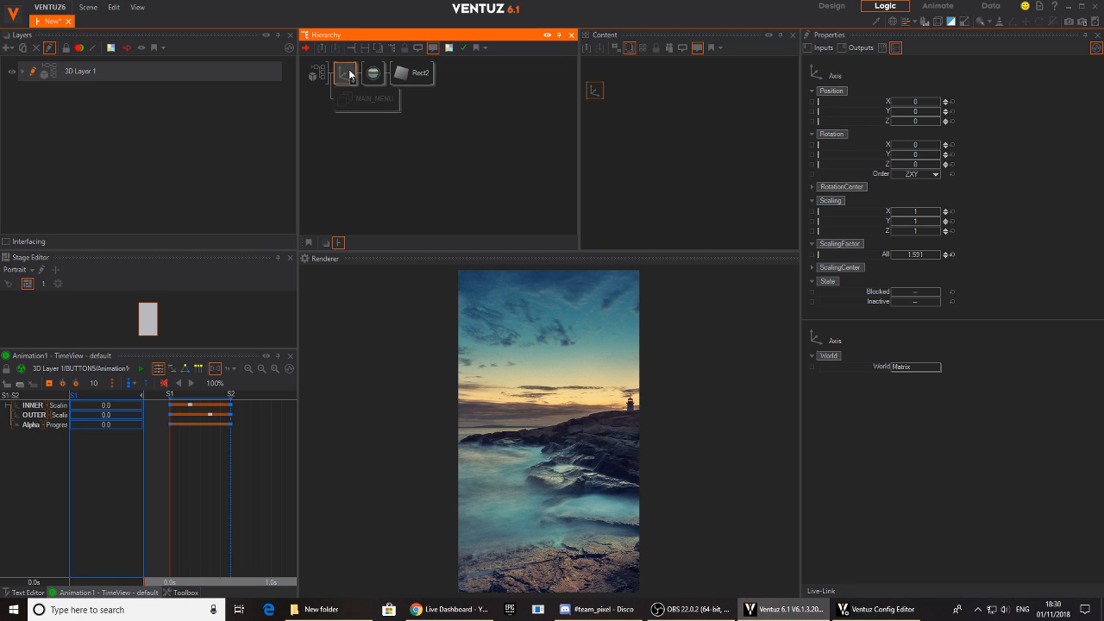
pyautogui.doubleClick(360, 133)
pyautogui.write('ax')
pyautogui.doubleClick(325, 144)
pyautogui.write('gr')
pyautogui.click(339, 276)
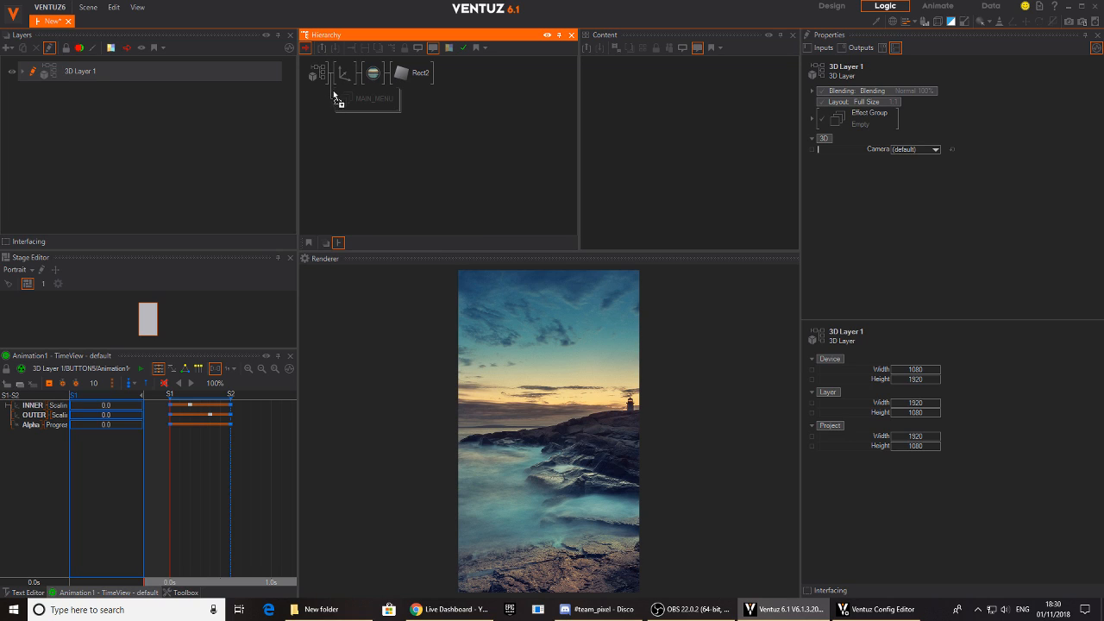
pyautogui.click(339, 77)
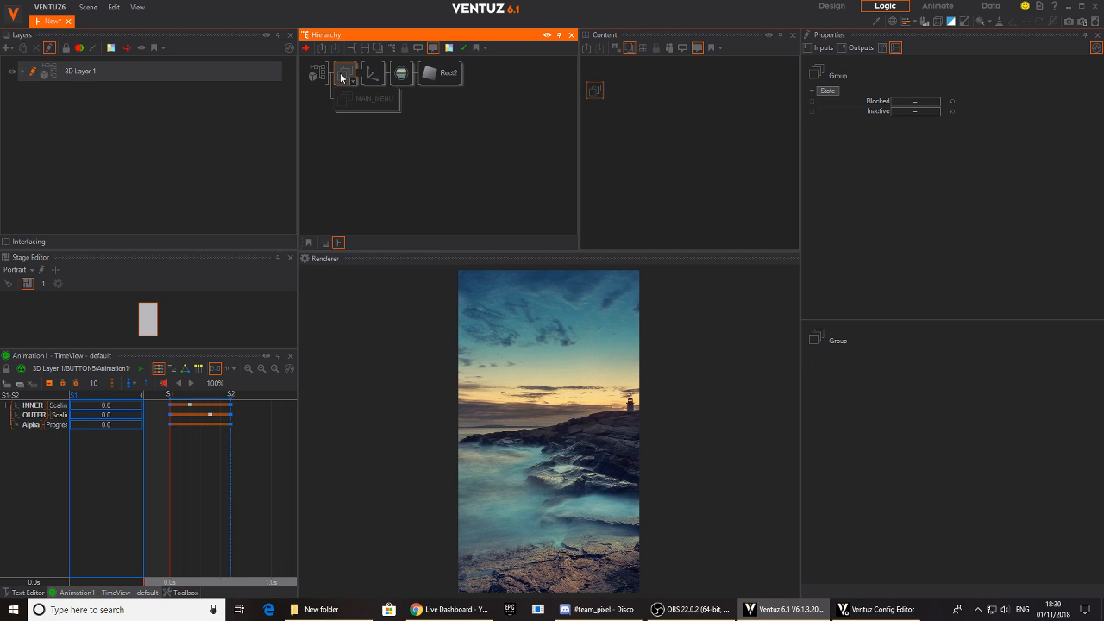
pyautogui.press('Return')
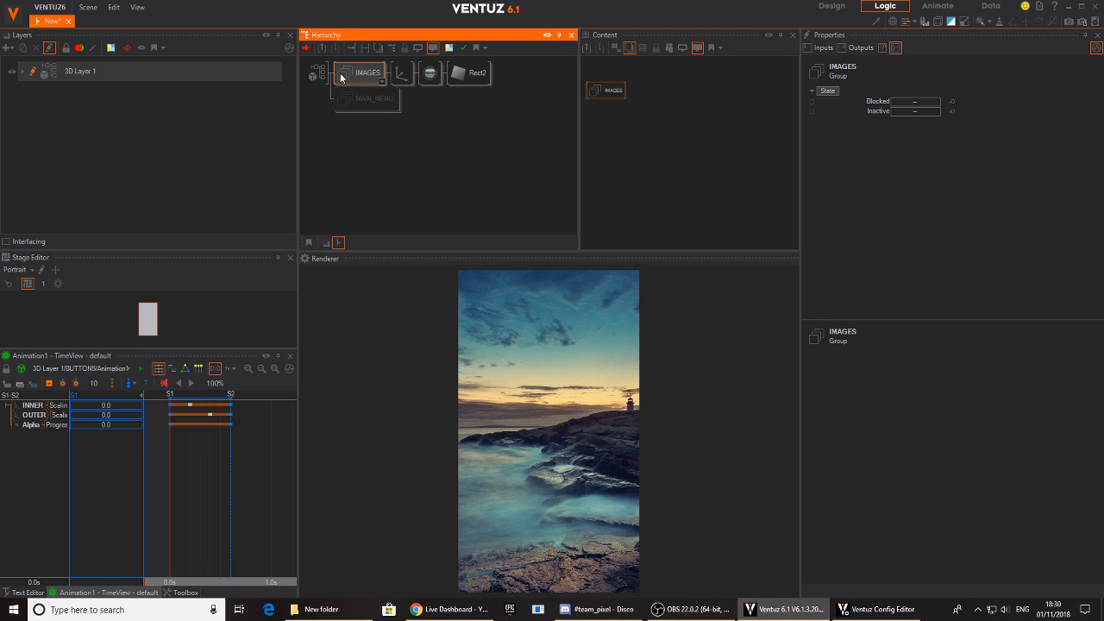
# - Rename the background image's Axis as 1
pyautogui.click(400, 73)
pyautogui.press('F2')
pyautogui.write('1')
pyautogui.click(419, 101)
pyautogui.click(396, 82)
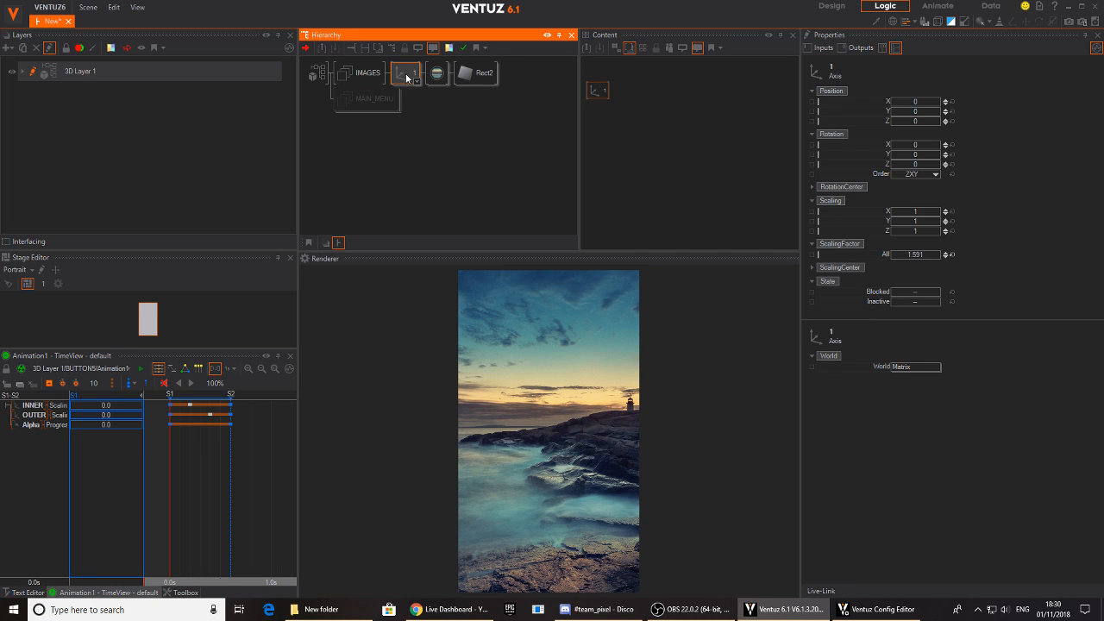
# - Duplicate branch 1 as branches 2 to 5 under IMAGES and insert an Axis between IMAGES and the five branches
pyautogui.keyDown('ctrl'); pyautogui.moveTo(406, 76); pyautogui.dragTo(413, 184); pyautogui.keyUp('ctrl')
pyautogui.click(409, 102)
pyautogui.click(407, 125)
pyautogui.click(405, 154)
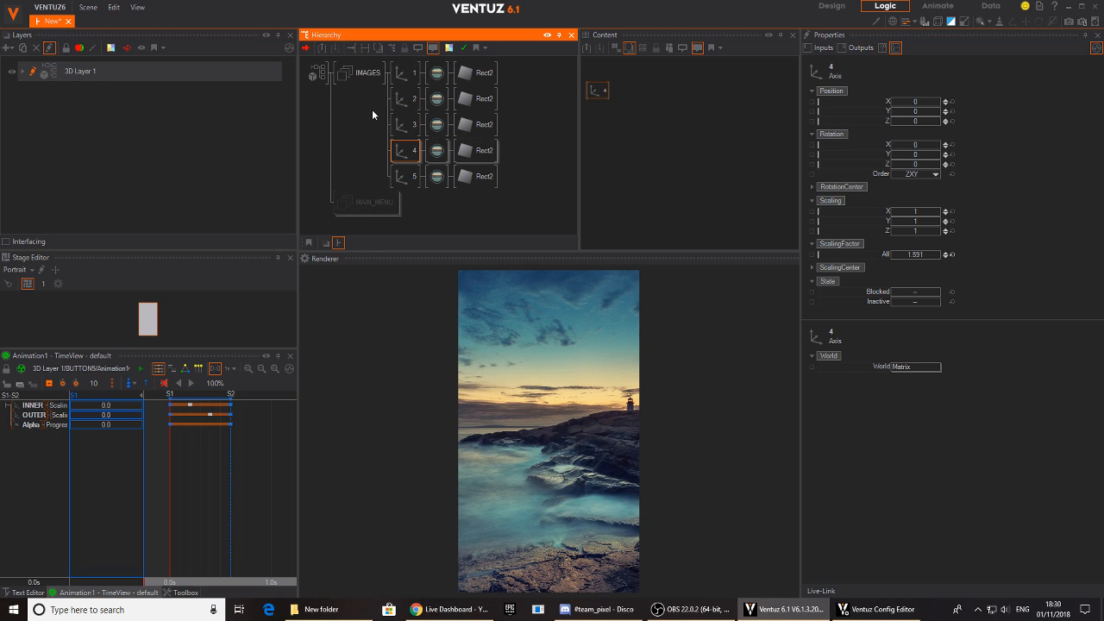
pyautogui.write('ax')
pyautogui.moveTo(375, 149); pyautogui.dragTo(391, 78)
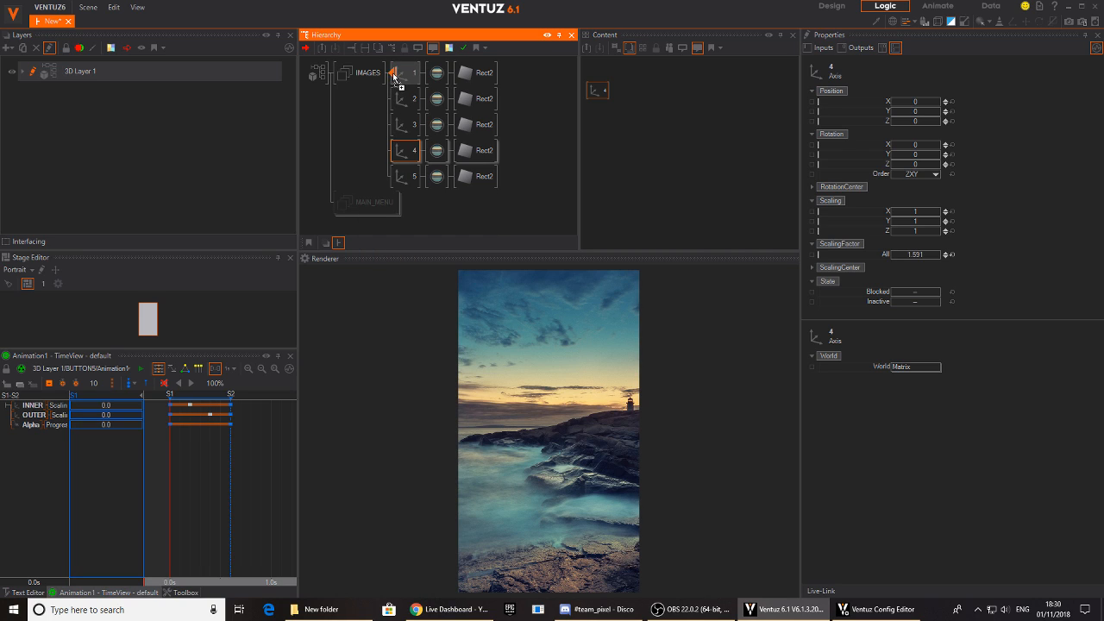
# - Try spacing the images vertically by hand, shifting the numbered axes on Y and moving the parent Axis to Y 47.97
pyautogui.click(915, 113)
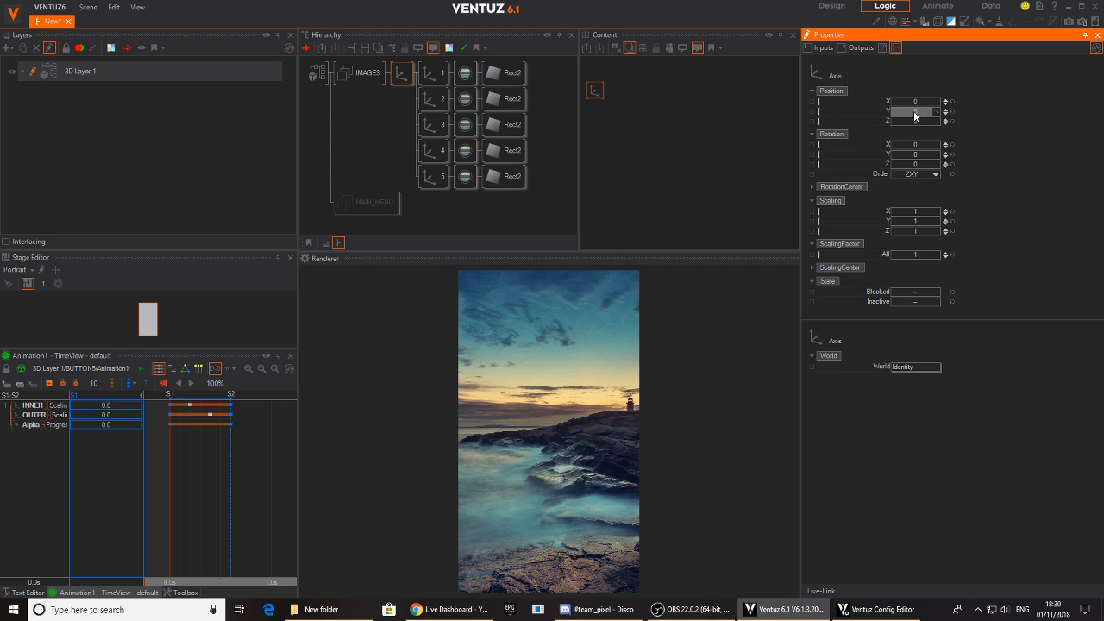
pyautogui.moveTo(915, 116); pyautogui.dragTo(941, 112)
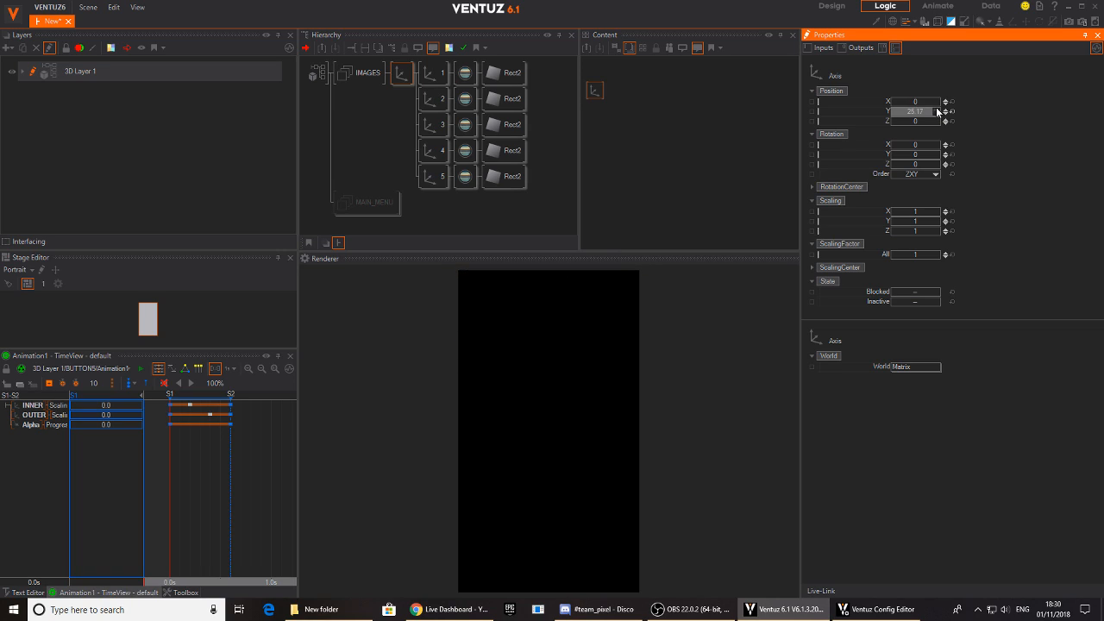
pyautogui.click(432, 102)
pyautogui.keyDown('ctrl'); pyautogui.click(432, 124); pyautogui.keyUp('ctrl')
pyautogui.keyDown('ctrl'); pyautogui.click(432, 150); pyautogui.keyUp('ctrl')
pyautogui.keyDown('ctrl'); pyautogui.click(431, 170); pyautogui.keyUp('ctrl')
pyautogui.moveTo(919, 109); pyautogui.dragTo(941, 120)
pyautogui.click(402, 73)
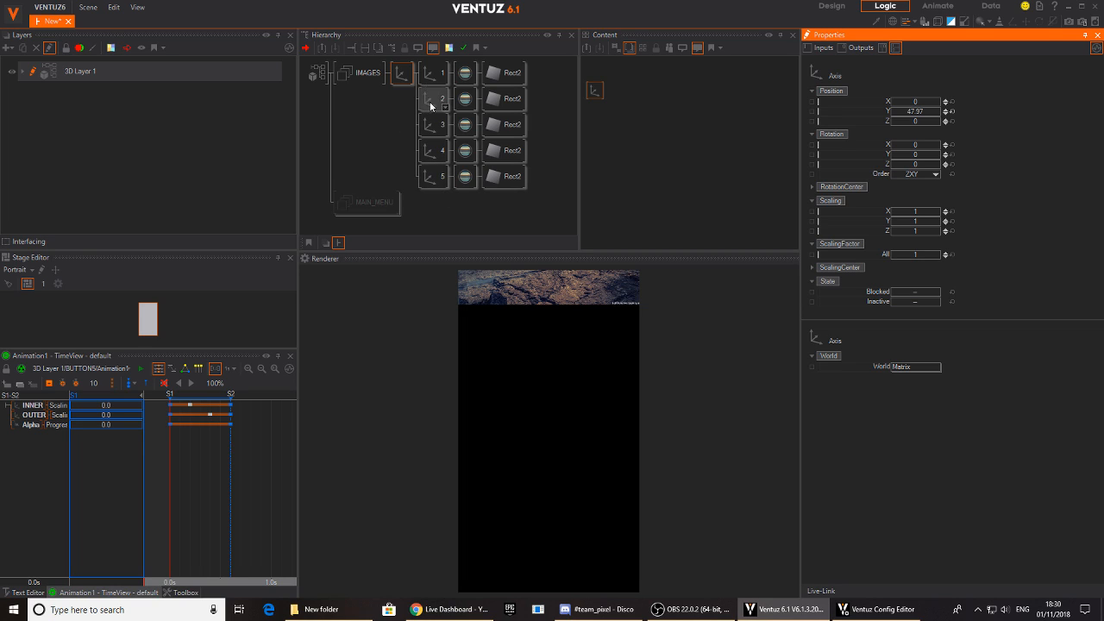
# - Reset the Y position of the parent Axis and of axes 1 to 5
pyautogui.click(403, 73)
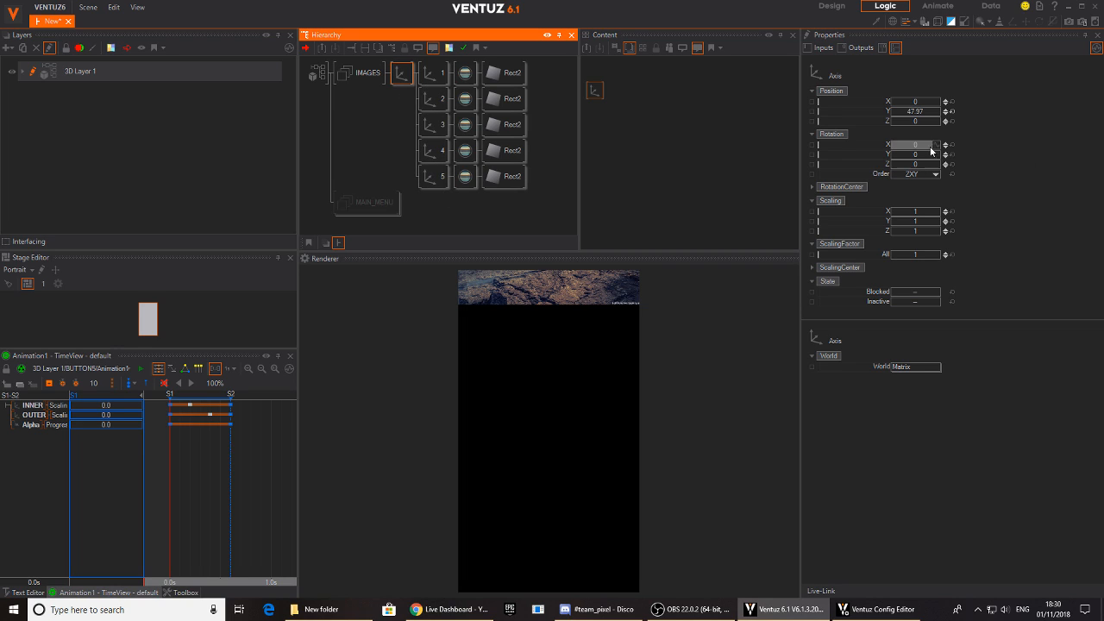
pyautogui.click(951, 113)
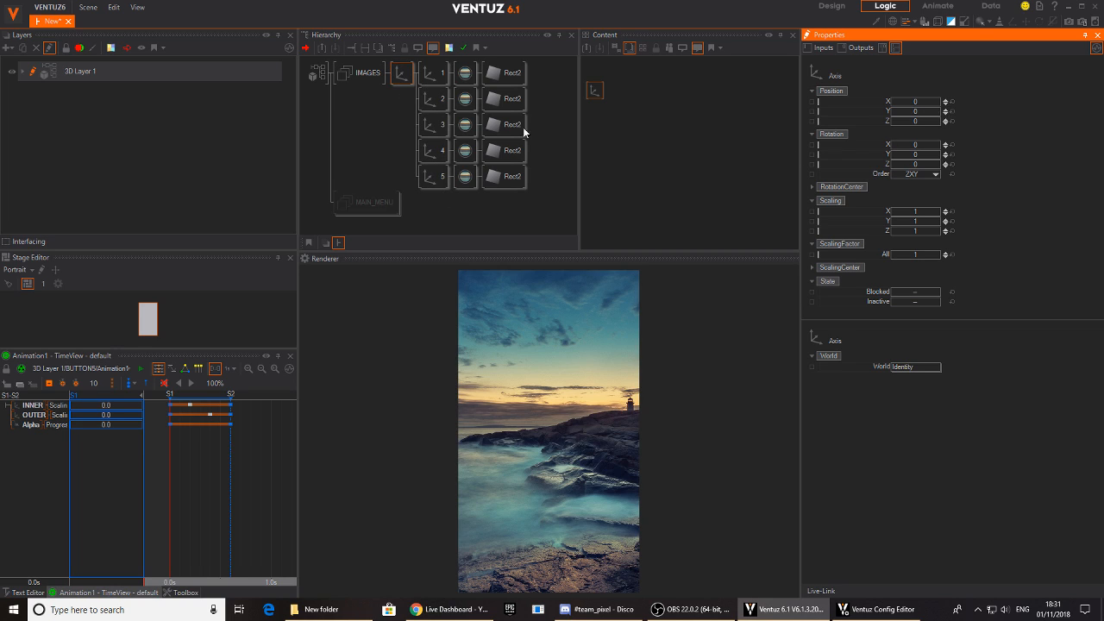
pyautogui.click(434, 77)
pyautogui.keyDown('ctrl'); pyautogui.click(434, 98); pyautogui.keyUp('ctrl')
pyautogui.keyDown('ctrl'); pyautogui.click(430, 125); pyautogui.keyUp('ctrl')
pyautogui.keyDown('ctrl'); pyautogui.click(434, 150); pyautogui.keyUp('ctrl')
pyautogui.keyDown('ctrl'); pyautogui.click(434, 176); pyautogui.keyUp('ctrl')
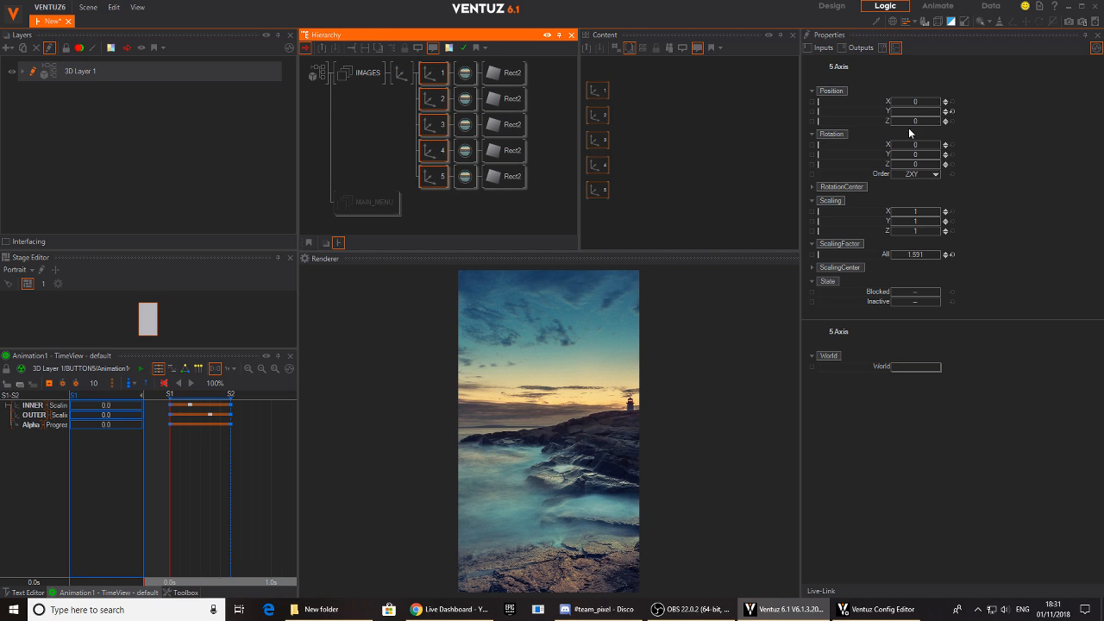
pyautogui.click(951, 113)
# - Insert an Arrange node between the parent Axis and the five image branches and set its Y alignment to TopChain
pyautogui.doubleClick(408, 128)
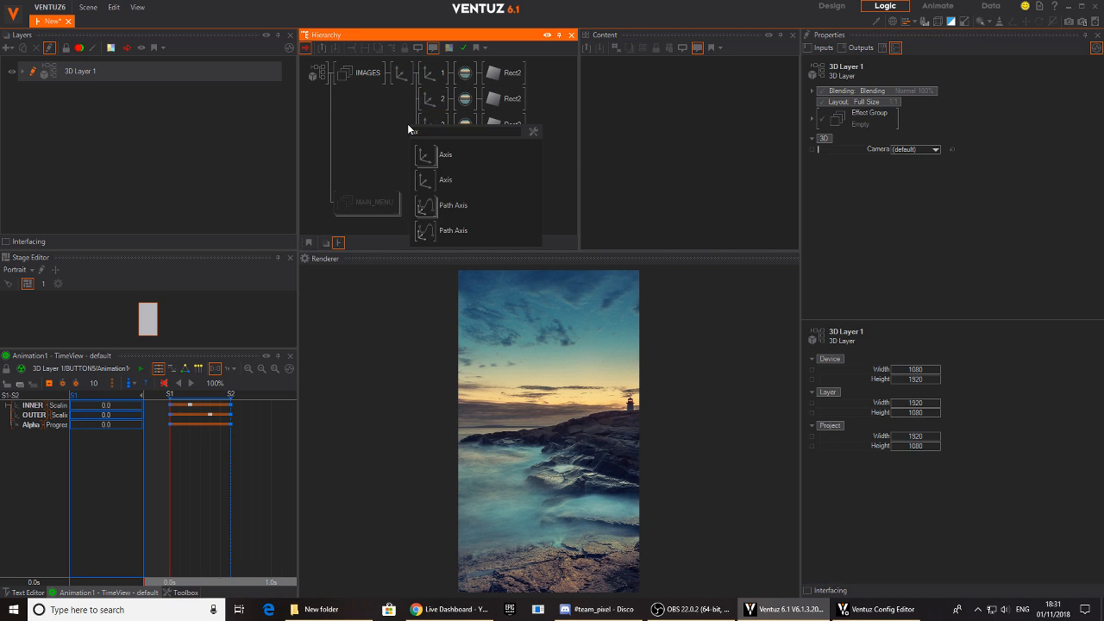
pyautogui.write('ar')
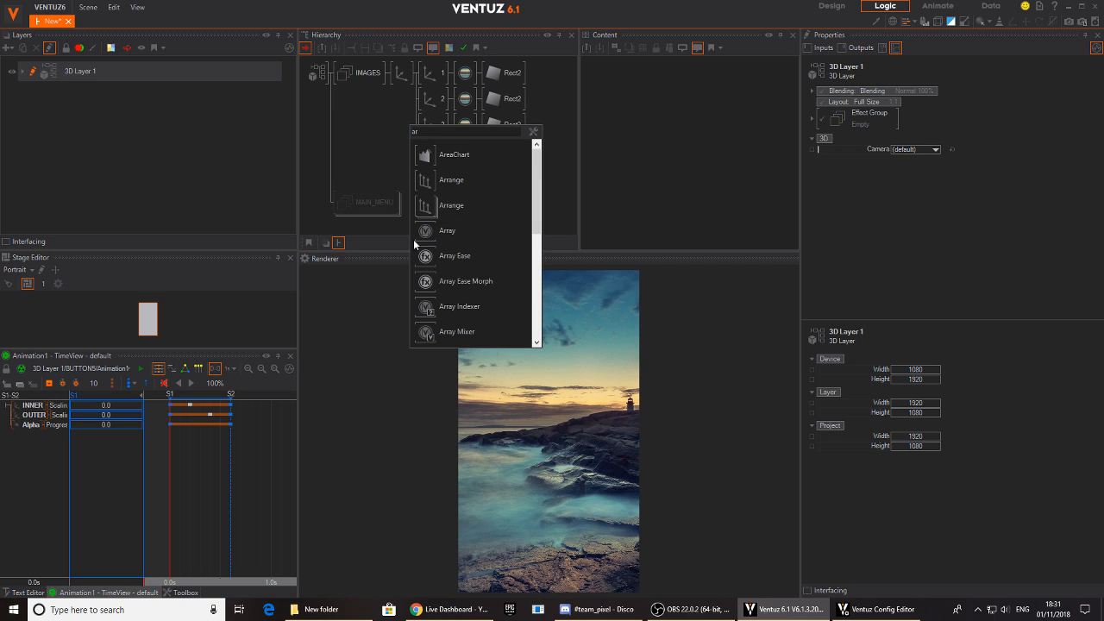
pyautogui.click(424, 207)
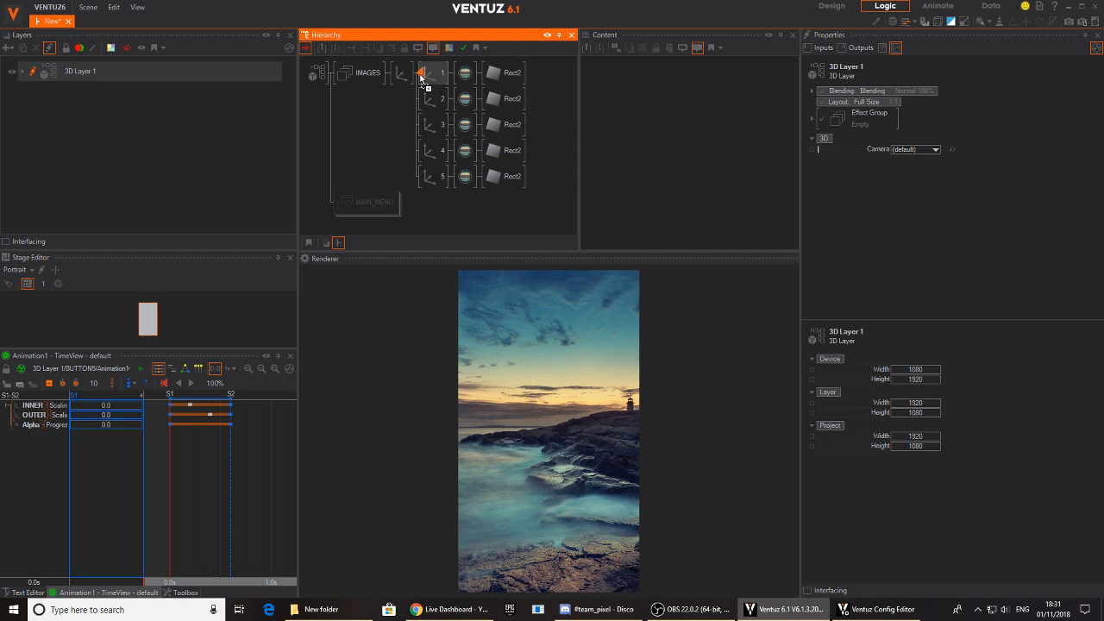
pyautogui.click(422, 76)
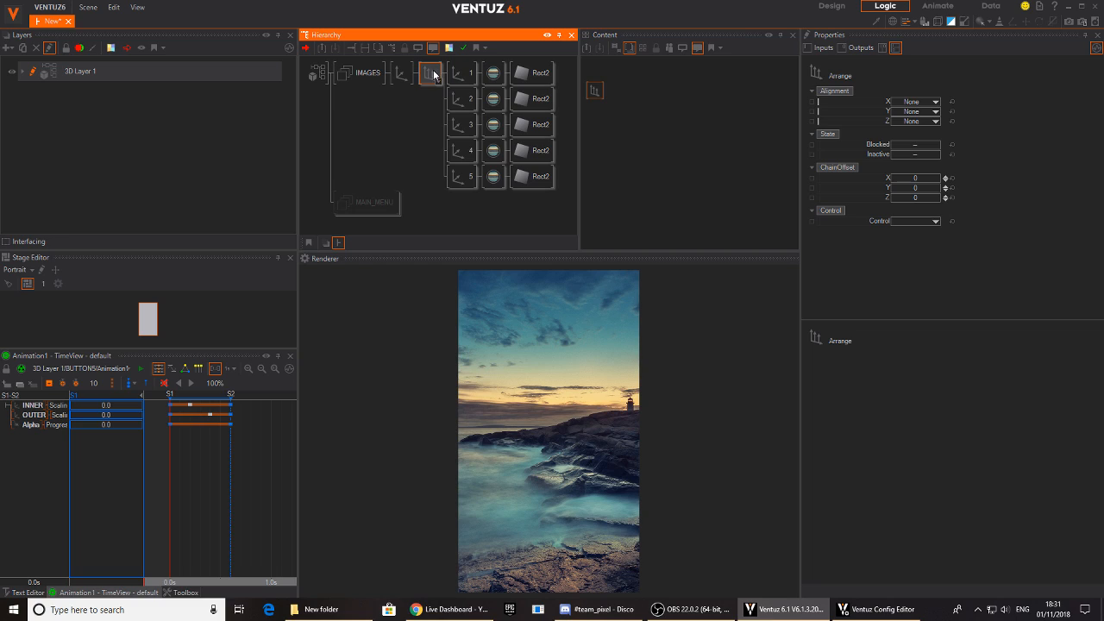
pyautogui.click(927, 113)
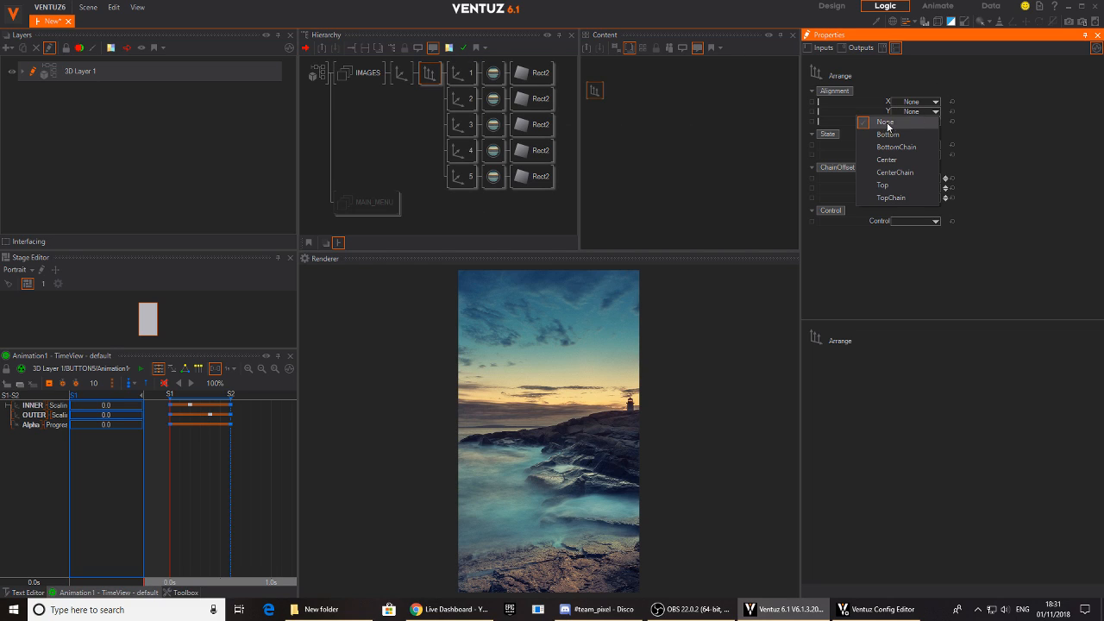
pyautogui.click(899, 199)
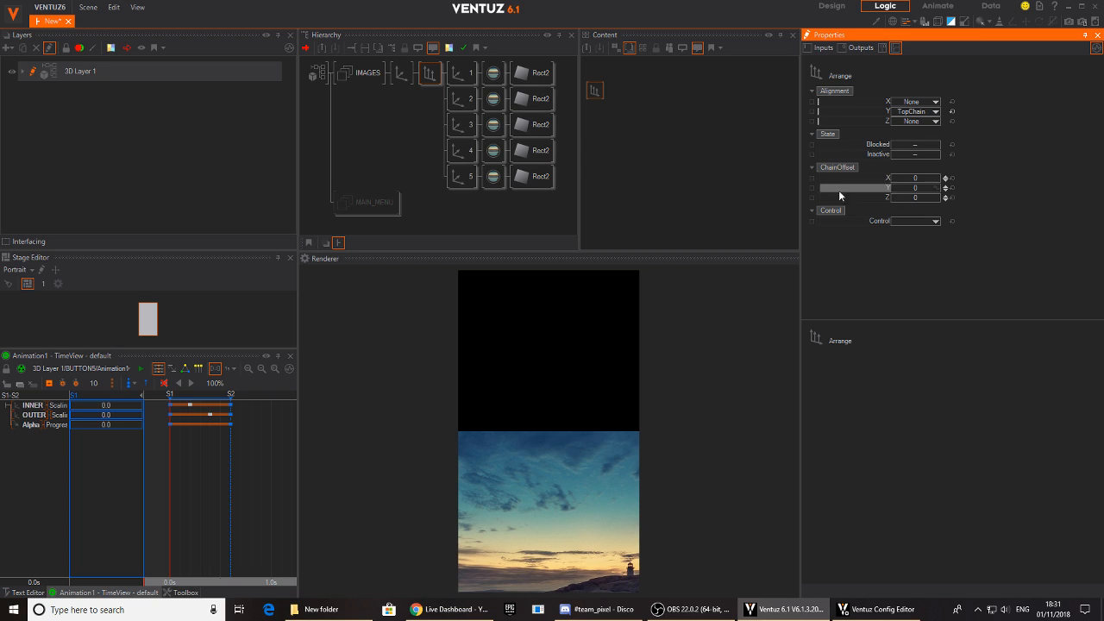
# - Test the image chain with the parent Axis at Y 84.6 and an Arrange ChainOffset Y of 0.93, and reset the offset
pyautogui.click(401, 73)
pyautogui.moveTo(944, 111); pyautogui.dragTo(902, 120)
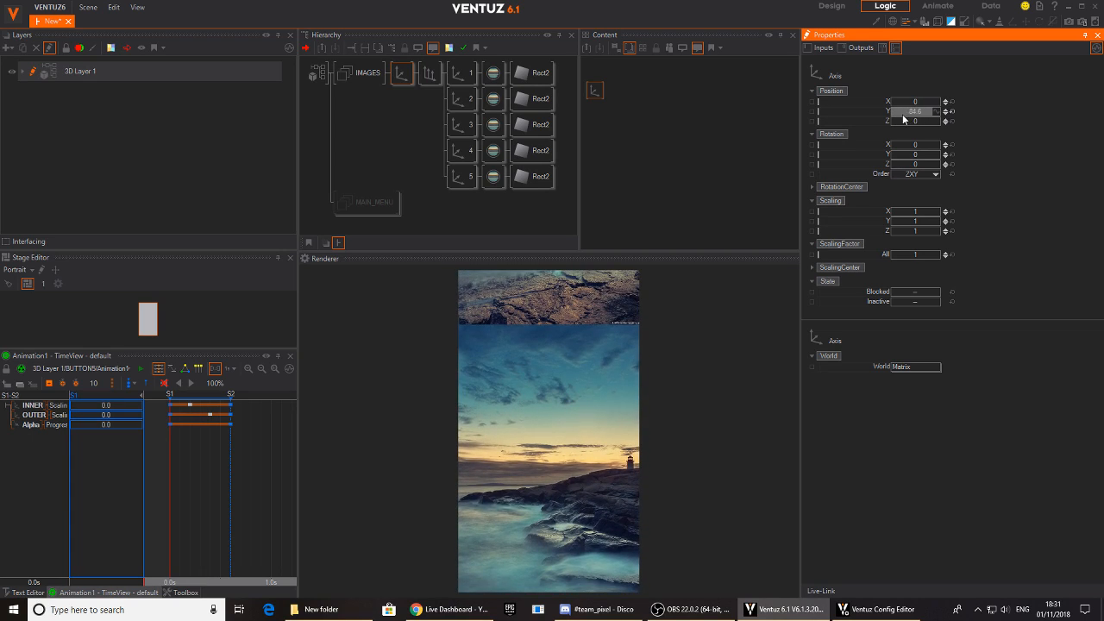
pyautogui.click(430, 73)
pyautogui.moveTo(915, 191); pyautogui.dragTo(888, 188)
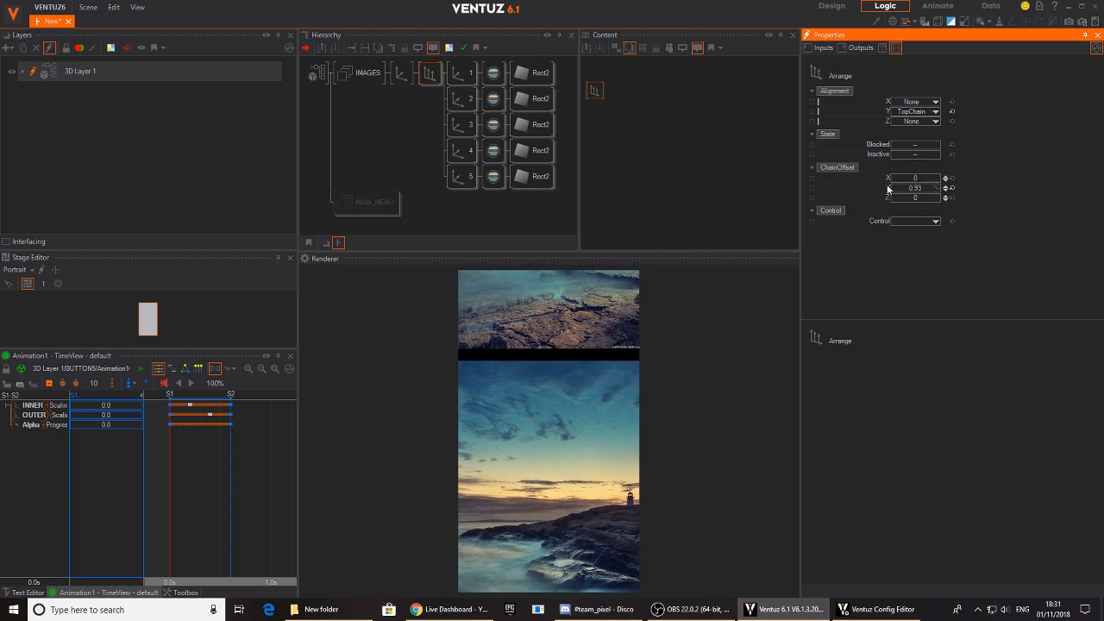
pyautogui.click(952, 188)
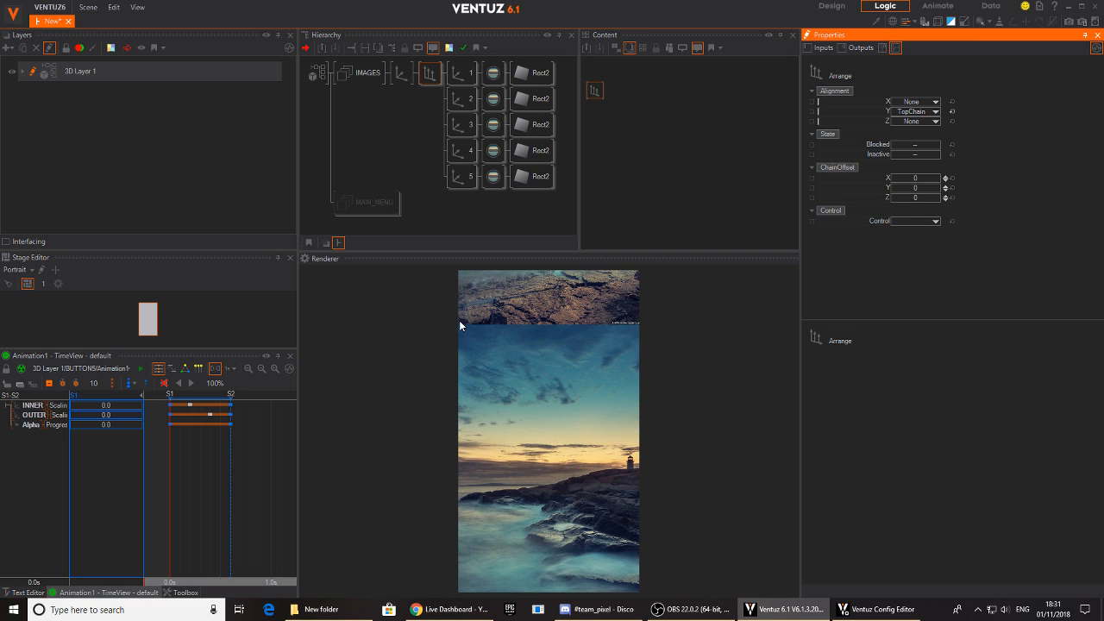
# - Reset the parent Axis's Y position and set it to 12.46 so the first image fills the frame
pyautogui.click(401, 72)
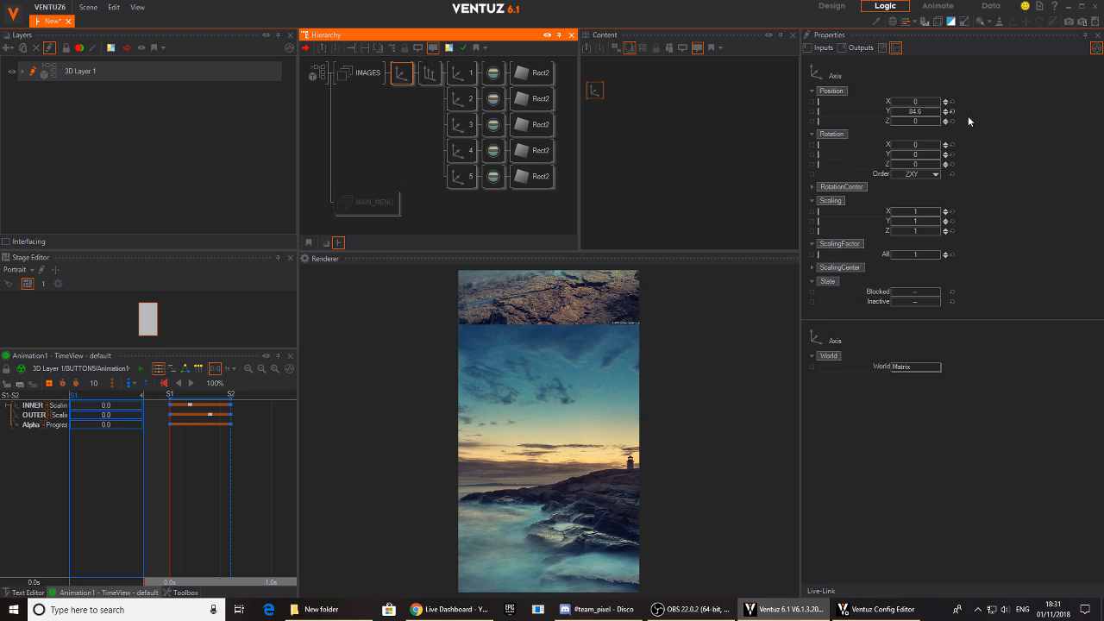
pyautogui.click(952, 111)
pyautogui.moveTo(915, 116); pyautogui.dragTo(941, 120)
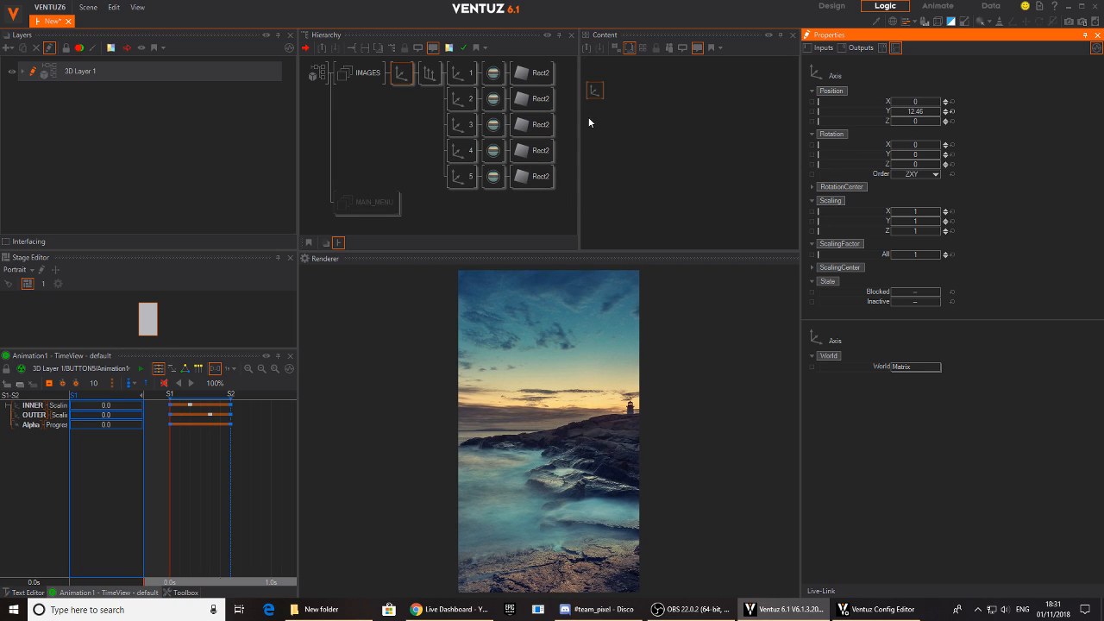
pyautogui.click(492, 100)
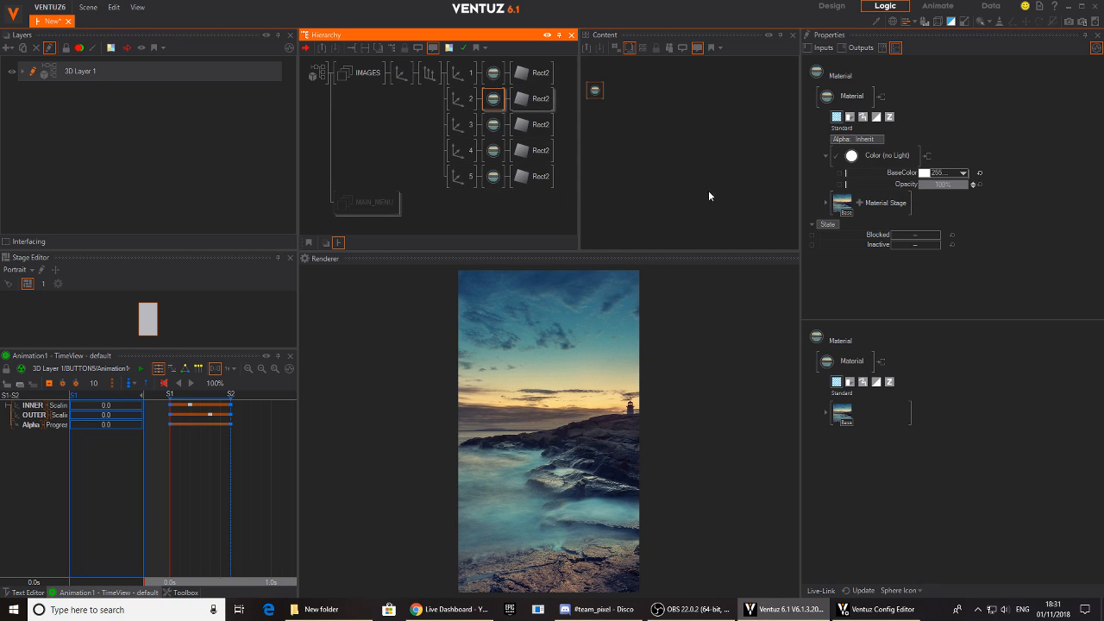
pyautogui.click(840, 201)
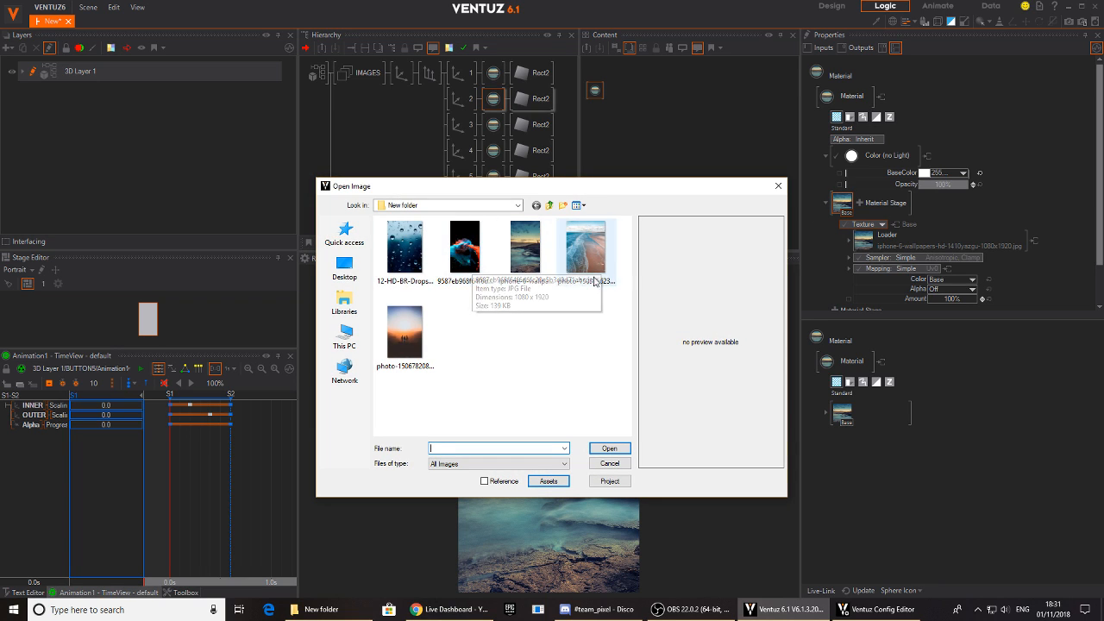
pyautogui.click(583, 246)
pyautogui.click(610, 449)
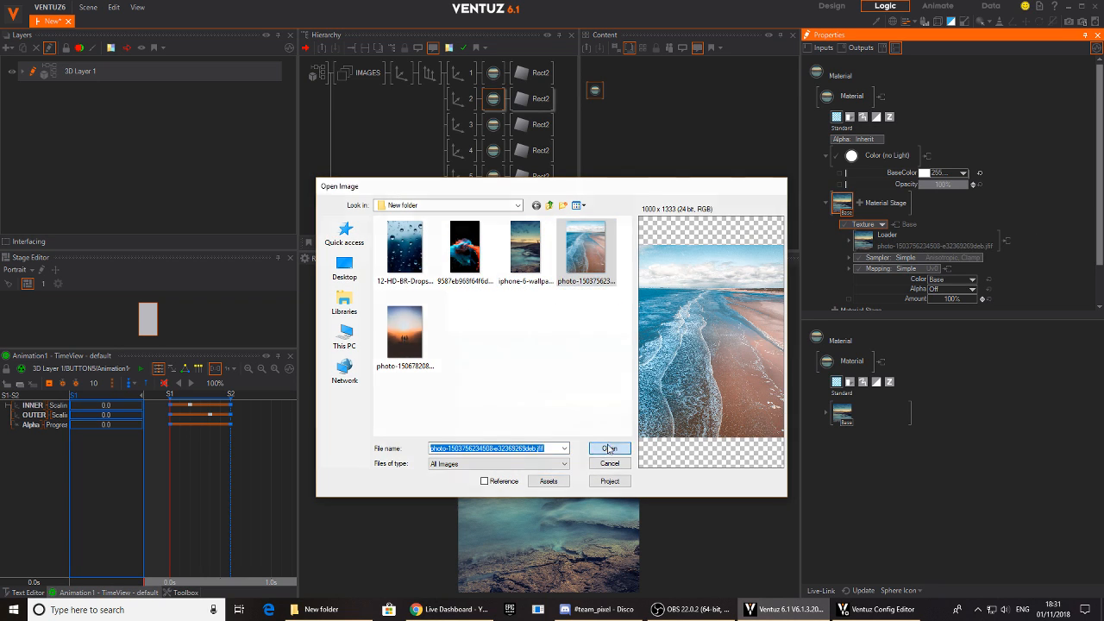
# - Replace the texture of branch 3's material with the blue and red paint splash image 9587eb968f64f6d6fc20e5b3d0d71abc.jpg
pyautogui.click(490, 129)
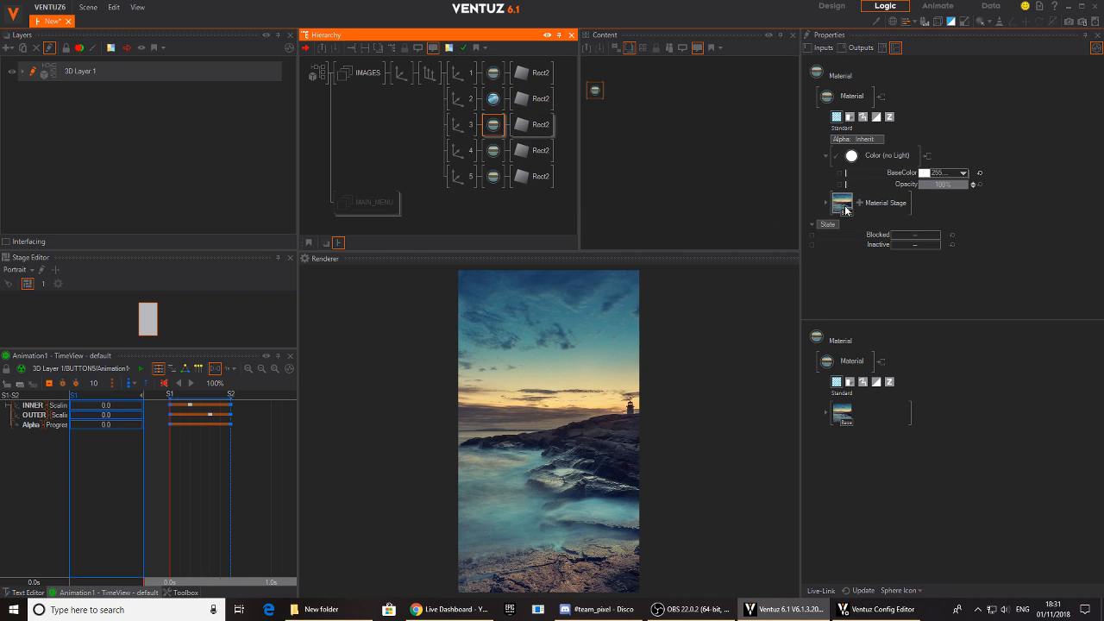
pyautogui.click(844, 205)
pyautogui.click(465, 250)
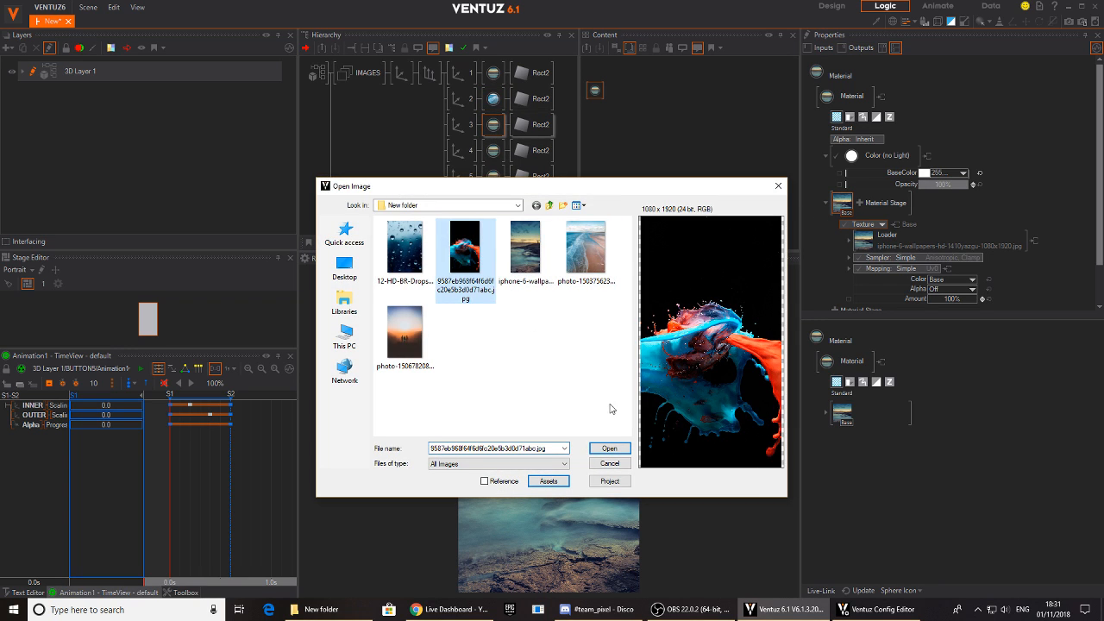
pyautogui.click(614, 449)
# - Replace the texture of branch 4's material with 12-HD-BR-Drops-iphone-wall-paper.jpg
pyautogui.click(492, 150)
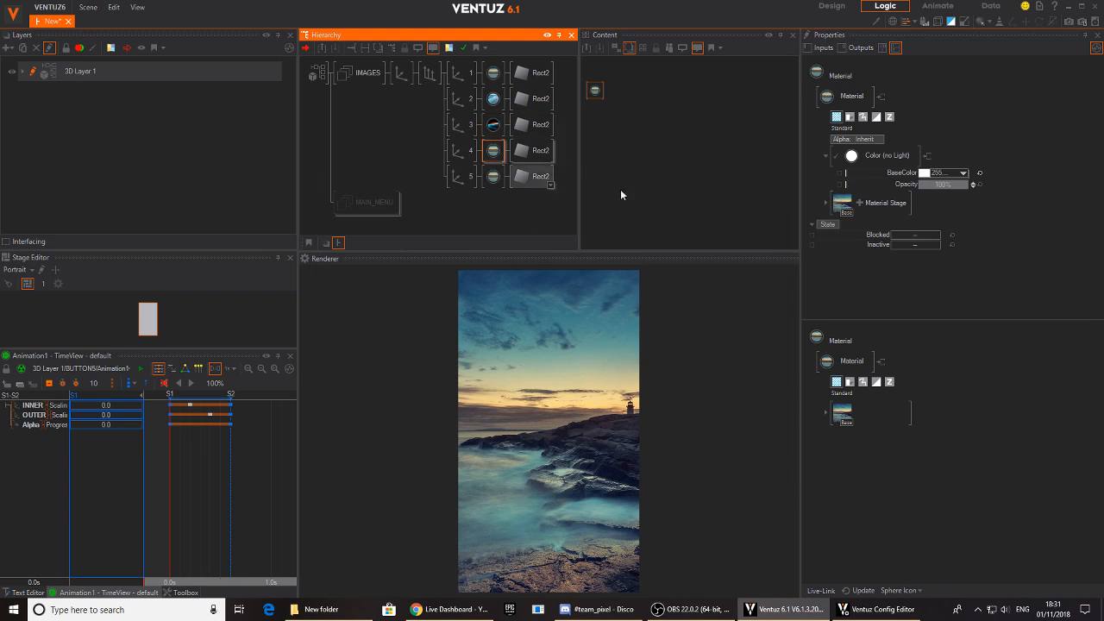
pyautogui.click(843, 205)
pyautogui.click(404, 248)
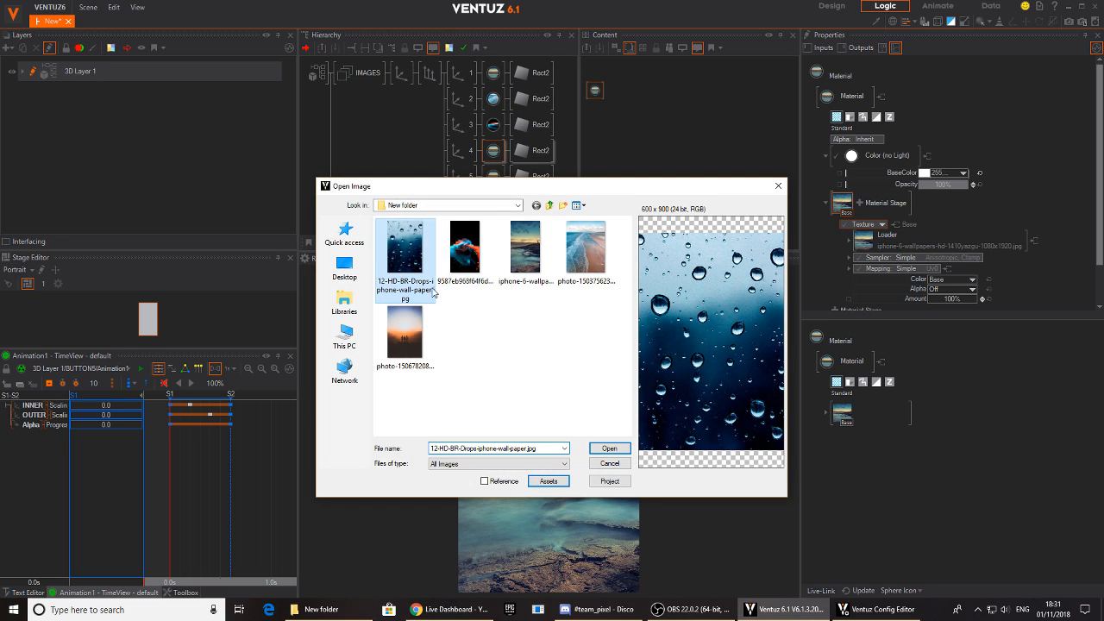
pyautogui.click(609, 449)
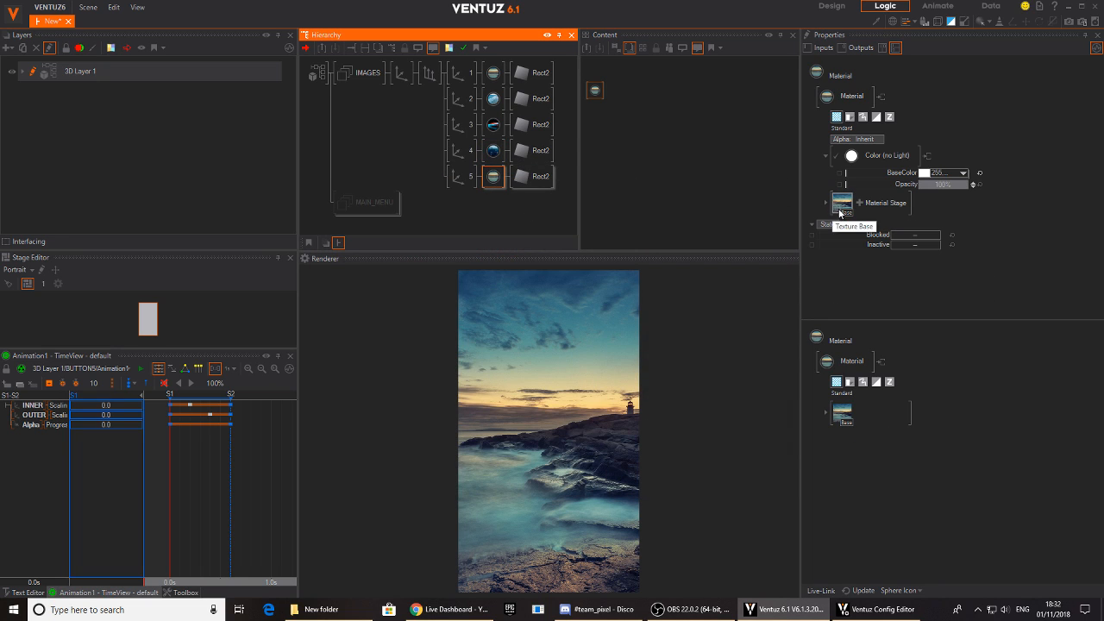
pyautogui.click(840, 214)
pyautogui.click(404, 332)
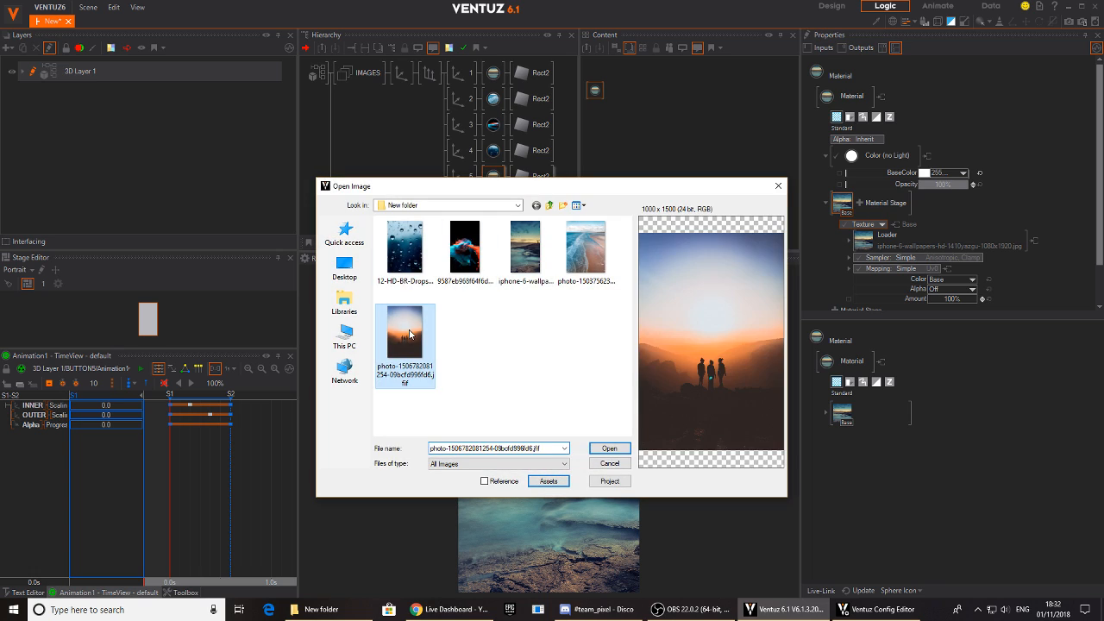
pyautogui.click(609, 448)
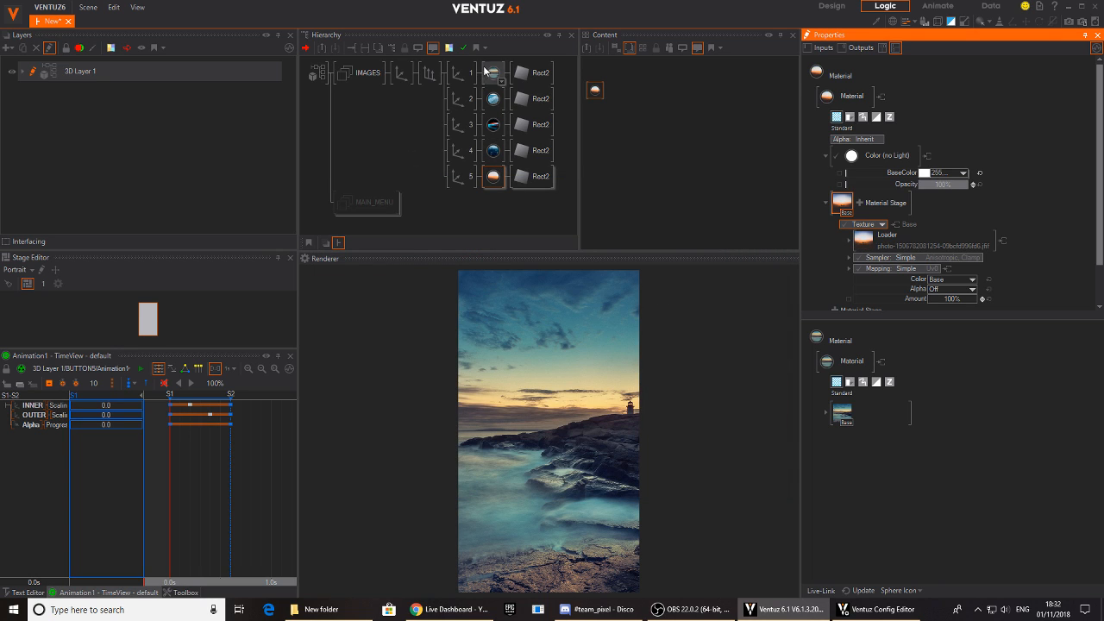
# - Adjust the Y position of the parent Axis above the image branches to 12.52
pyautogui.click(405, 75)
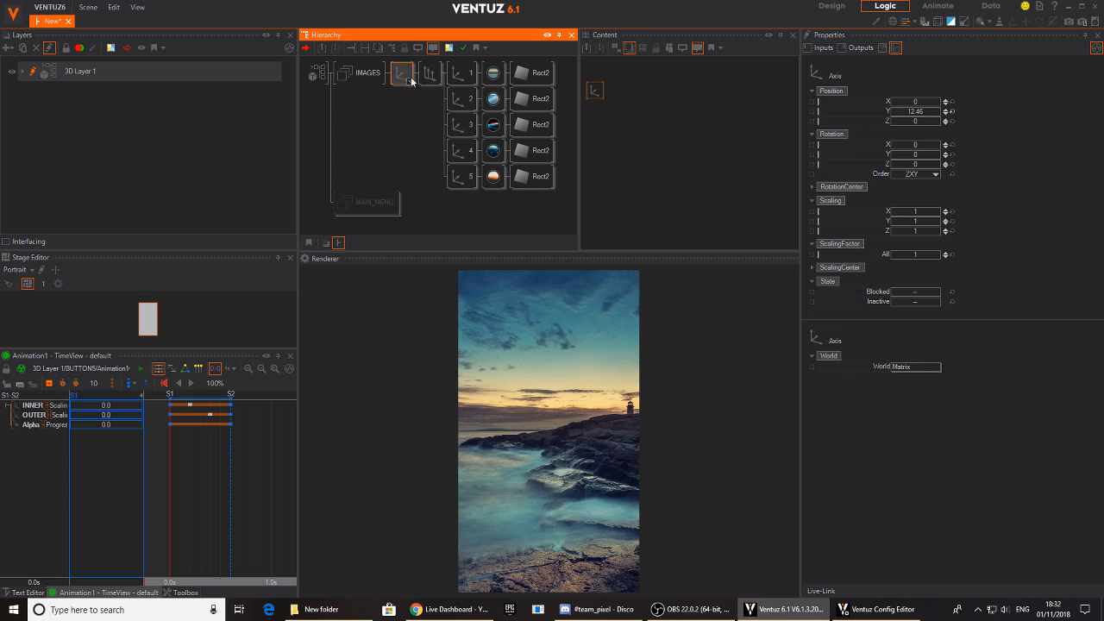
pyautogui.moveTo(919, 115)
pyautogui.mouseDown()
pyautogui.moveTo(942, 119)
pyautogui.moveTo(894, 116)
pyautogui.moveTo(941, 115)
pyautogui.mouseUp()
pyautogui.click(952, 111)
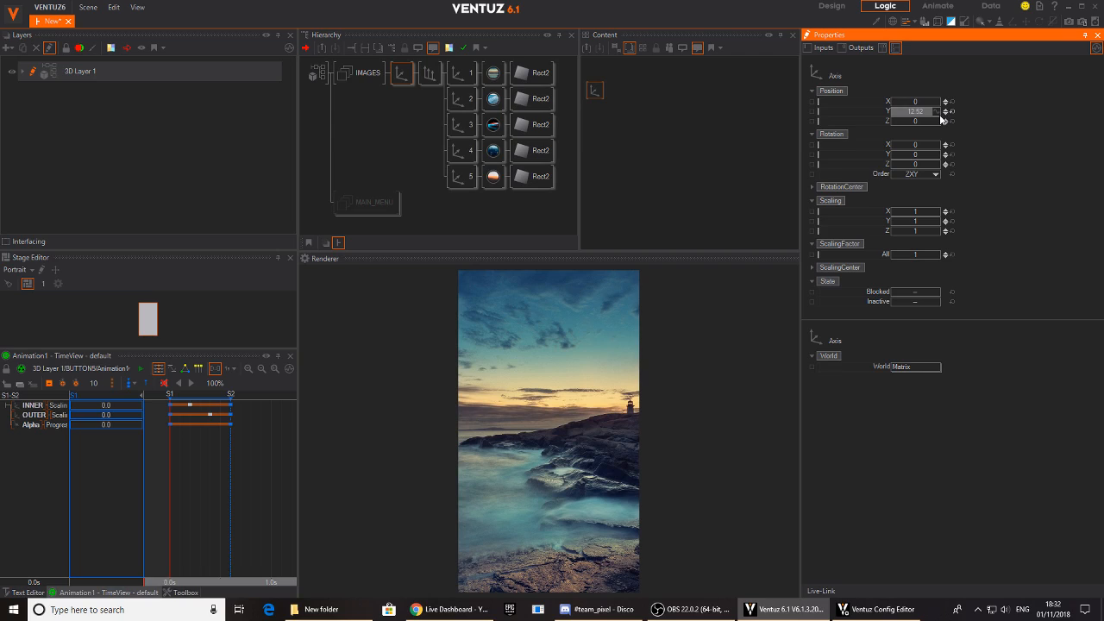
# - Insert a Group in front of the Axis of image branch 1 and merge the branch into a Hierarchy Container
pyautogui.click(488, 81)
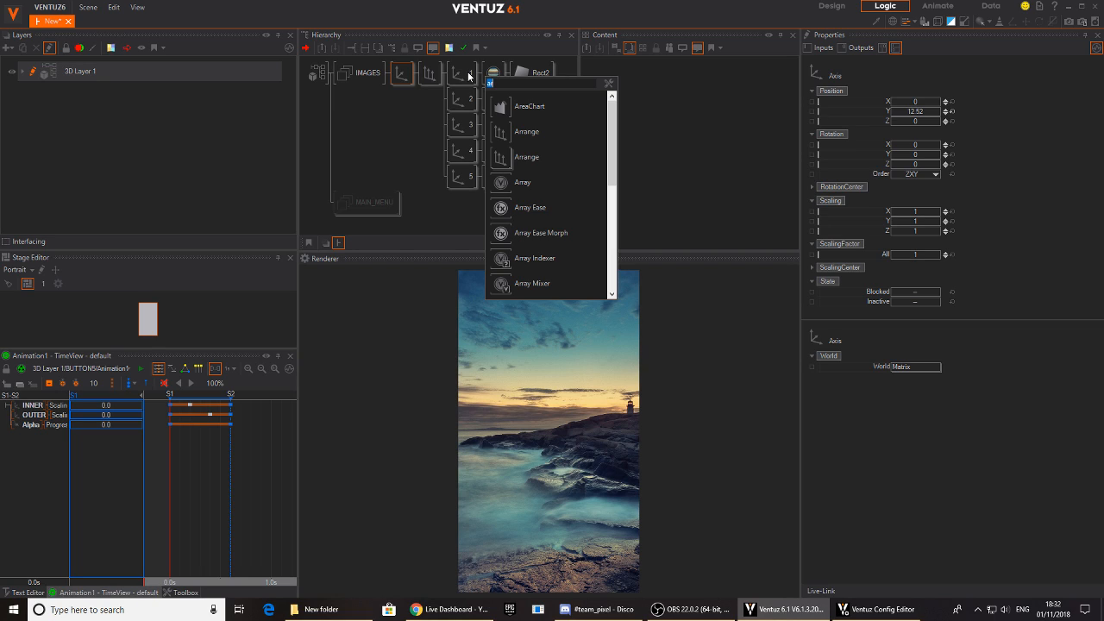
pyautogui.write('gr')
pyautogui.moveTo(507, 208); pyautogui.dragTo(457, 80)
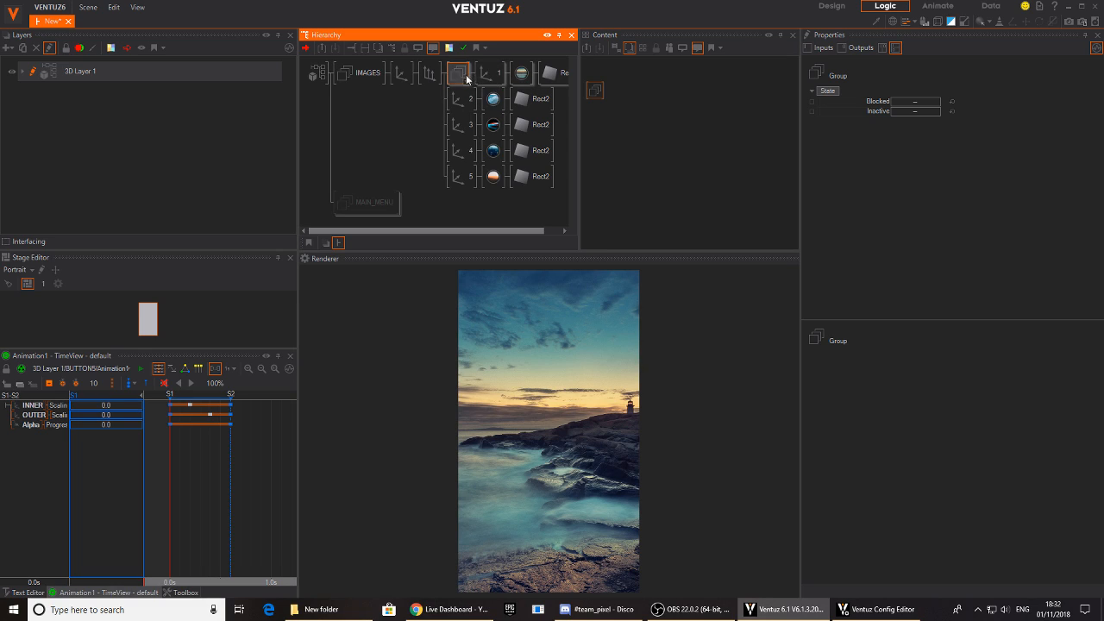
pyautogui.rightClick(459, 79)
pyautogui.click(480, 192)
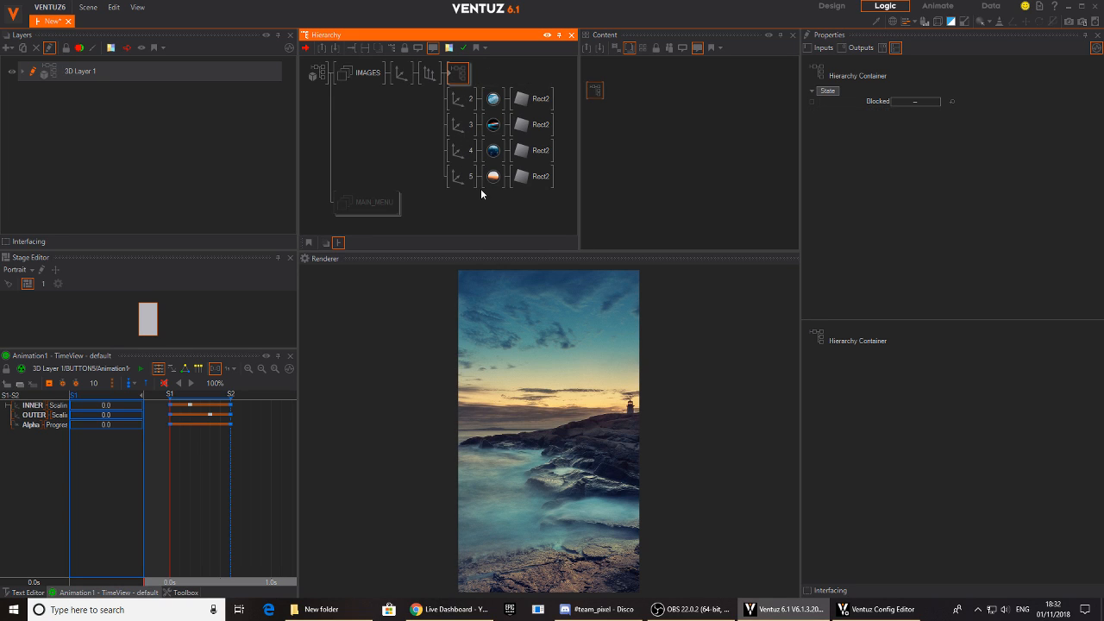
# - Expose the texture File property of the first image's material on its Hierarchy Container
pyautogui.doubleClick(454, 78)
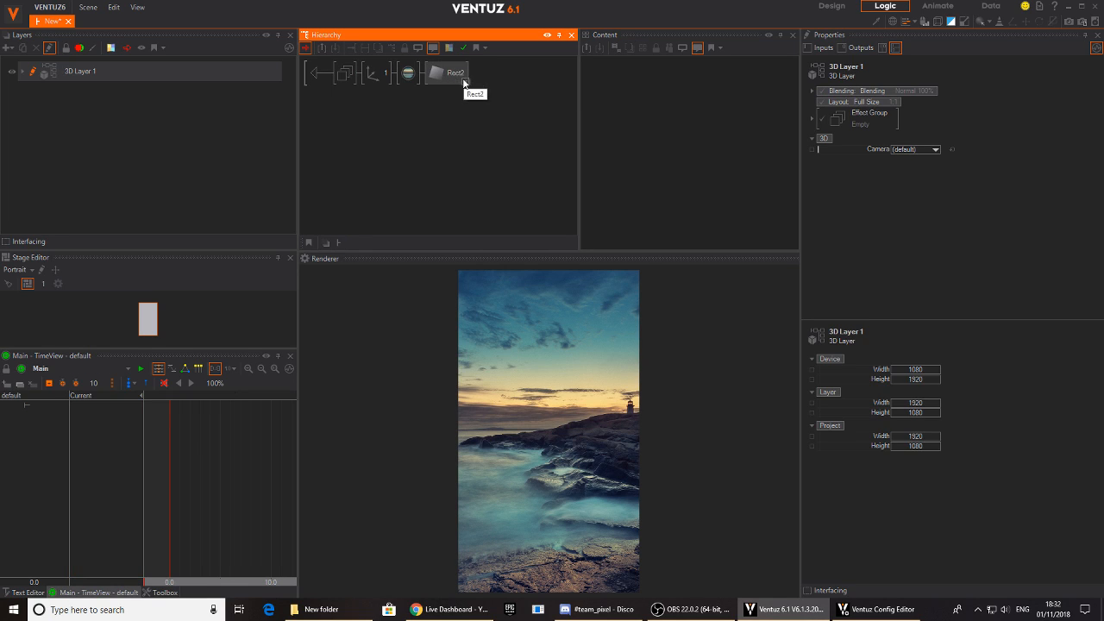
pyautogui.click(408, 72)
pyautogui.click(590, 90)
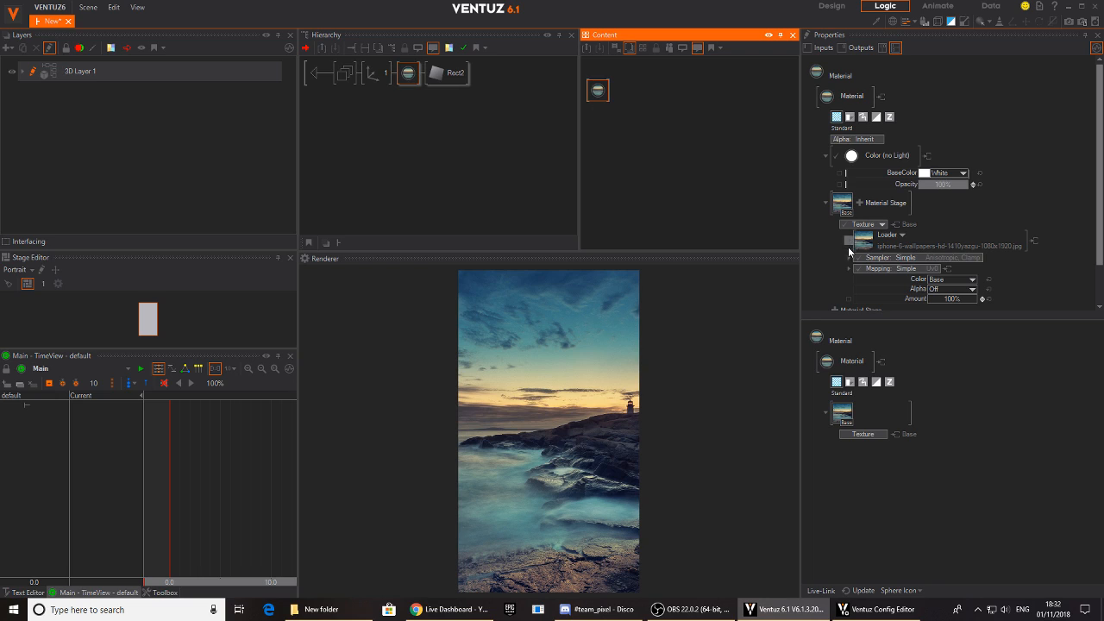
pyautogui.click(849, 242)
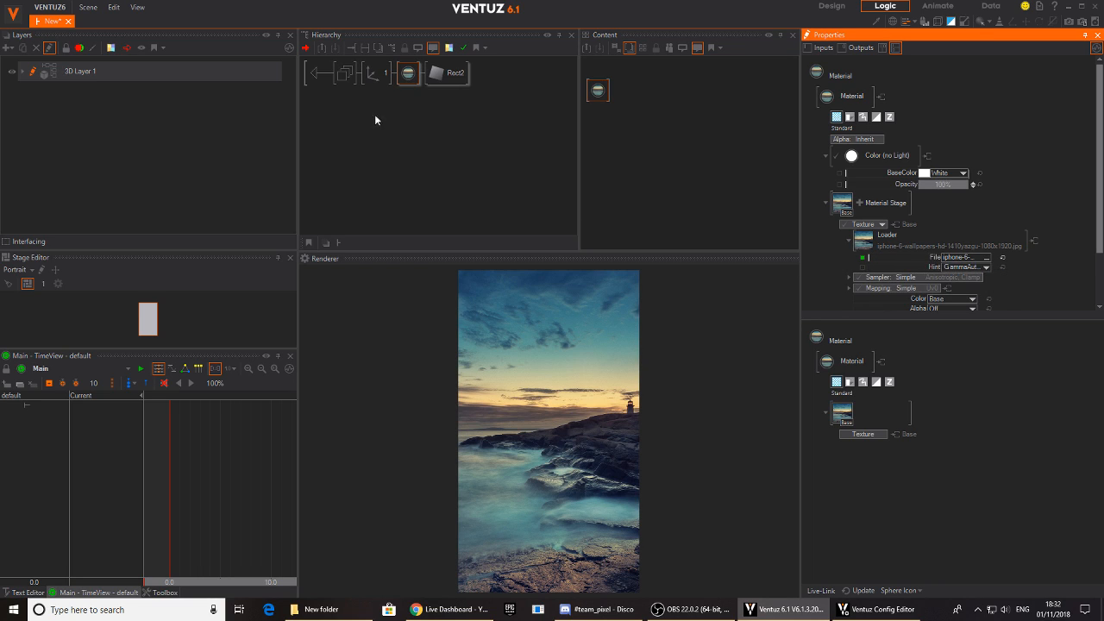
pyautogui.click(315, 76)
pyautogui.click(457, 73)
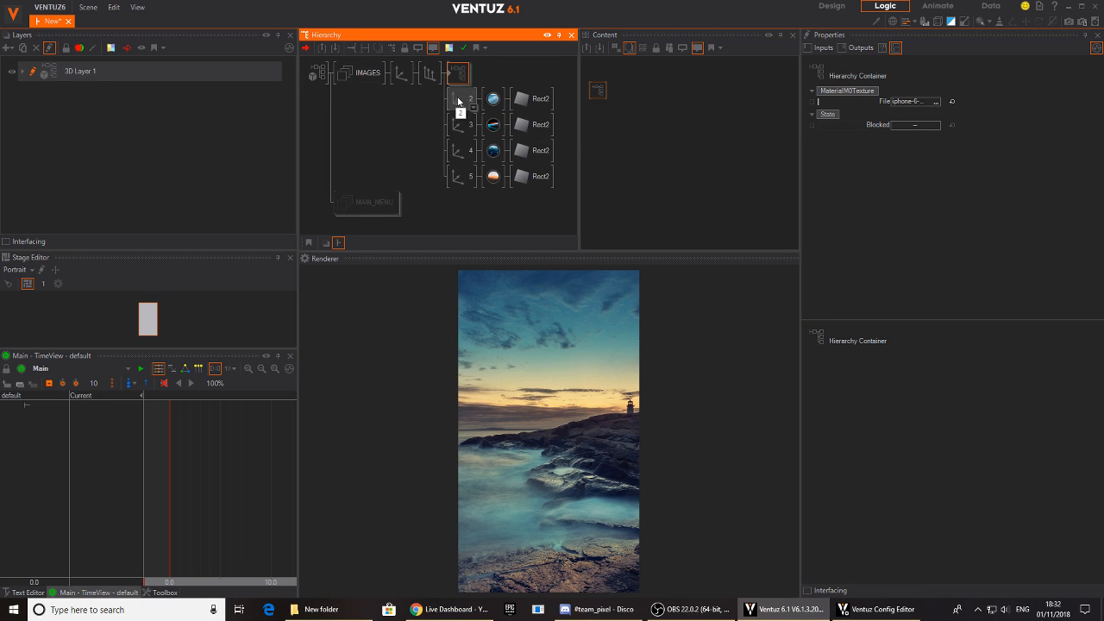
# - Merge image branches 2, 3, 4 and 5 each into its own Hierarchy Container
pyautogui.click(459, 103)
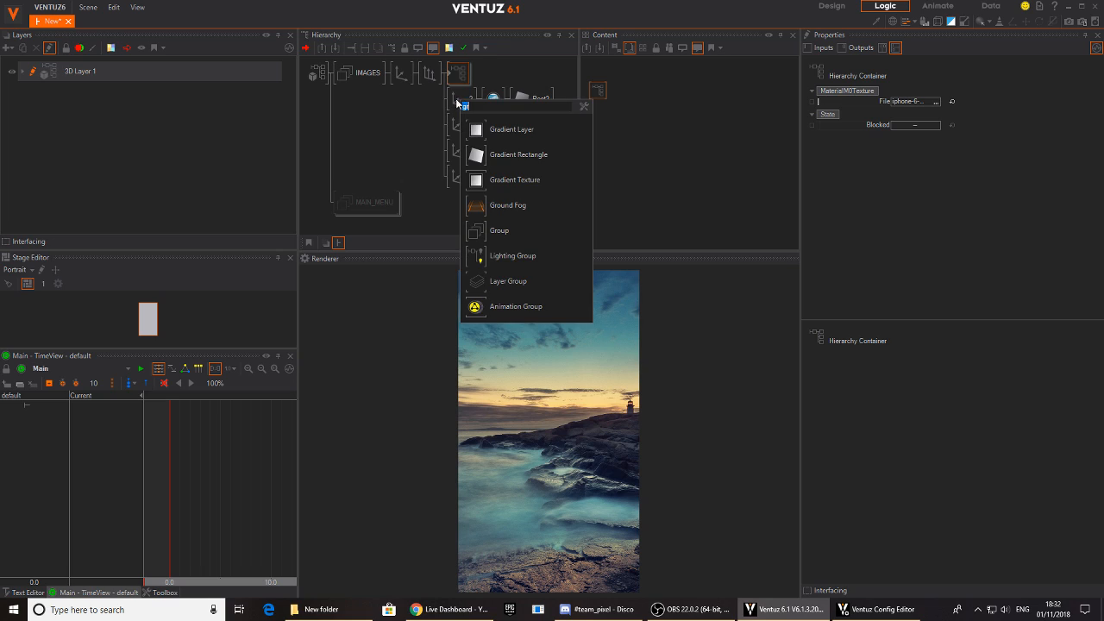
pyautogui.click(454, 101)
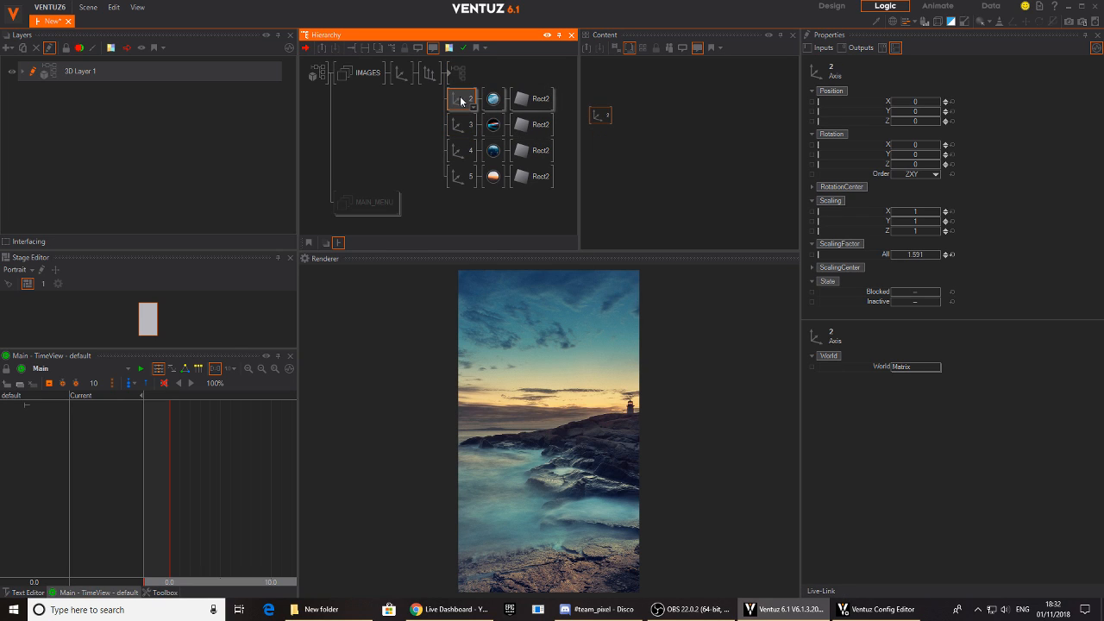
pyautogui.rightClick(461, 100)
pyautogui.click(504, 228)
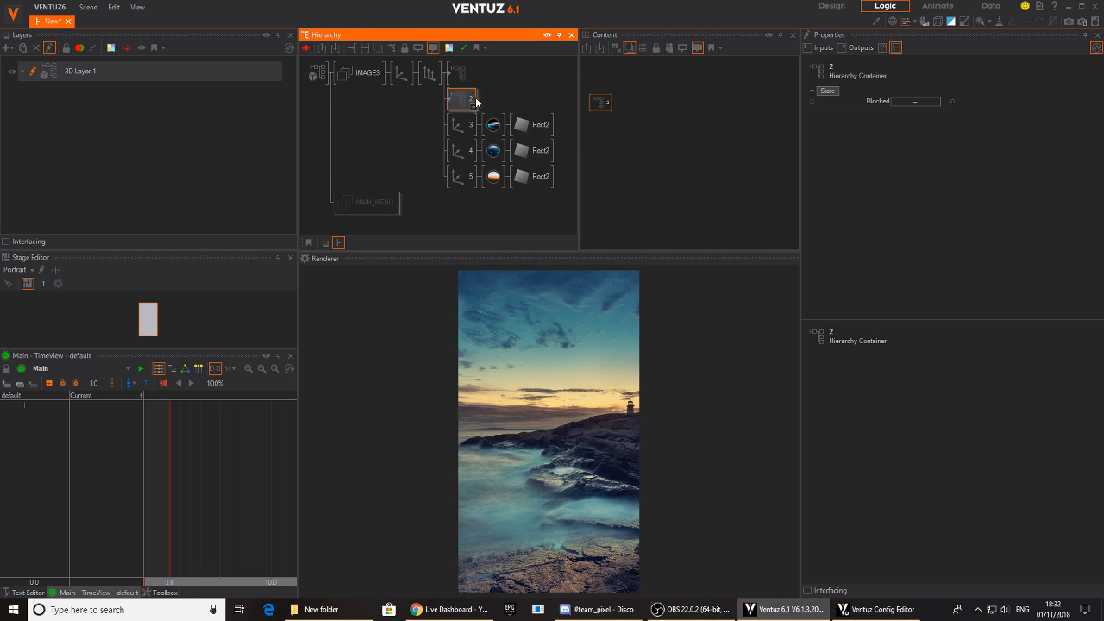
pyautogui.rightClick(461, 131)
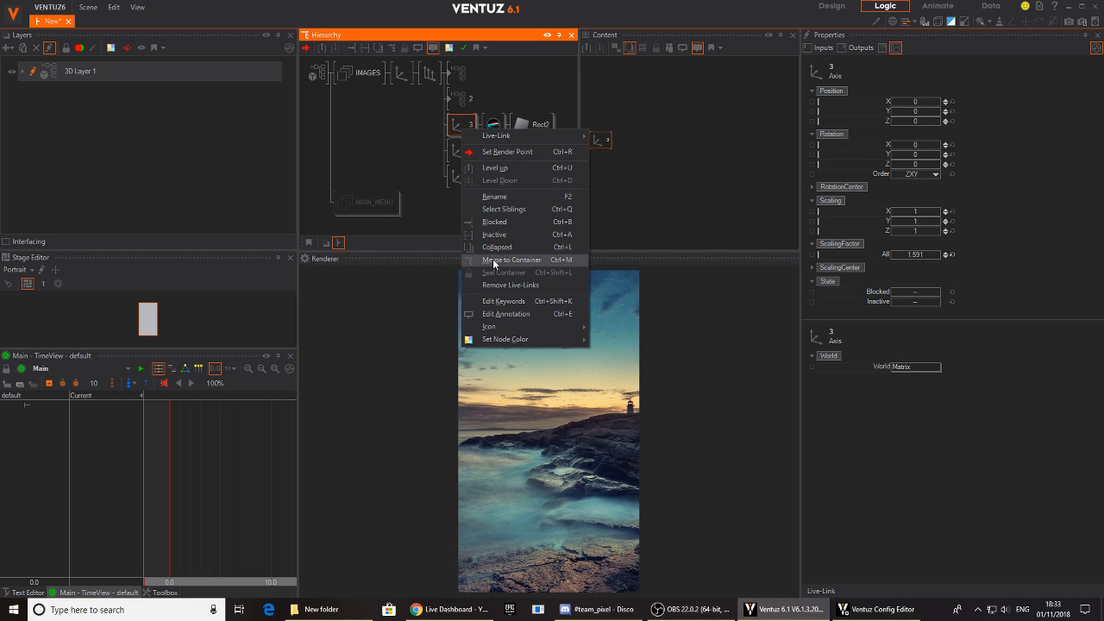
pyautogui.click(493, 260)
pyautogui.rightClick(458, 150)
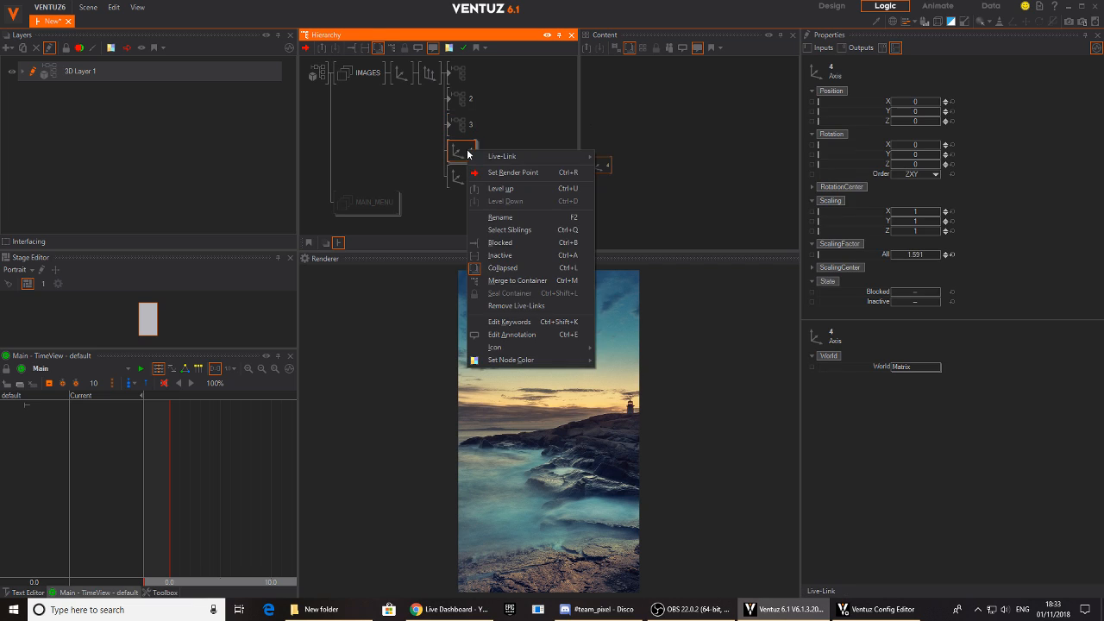
pyautogui.click(500, 281)
pyautogui.rightClick(461, 179)
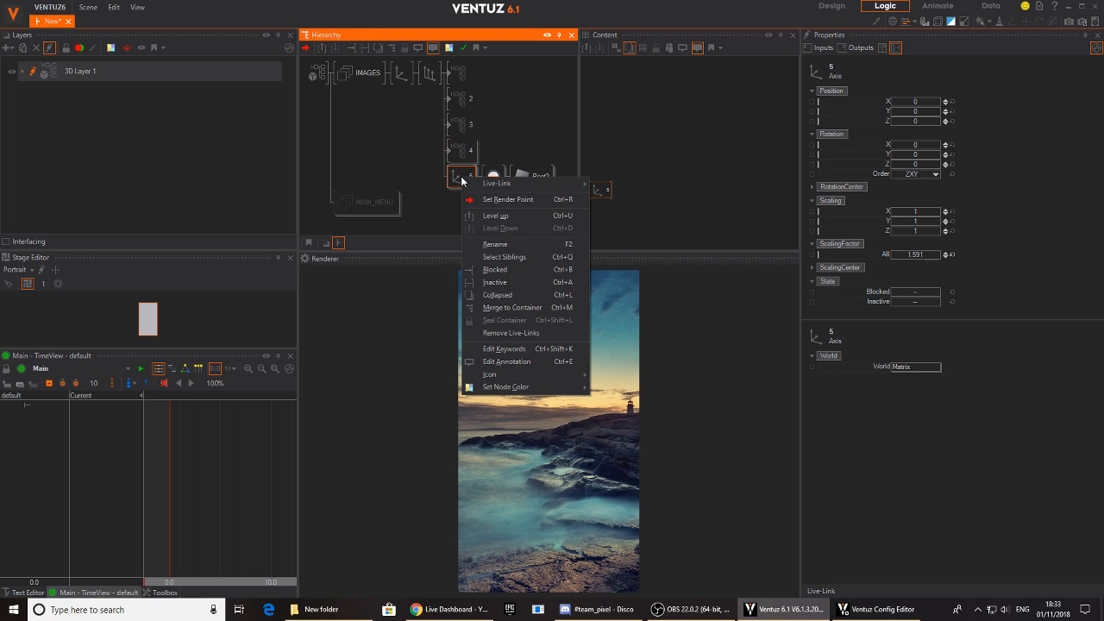
pyautogui.click(494, 310)
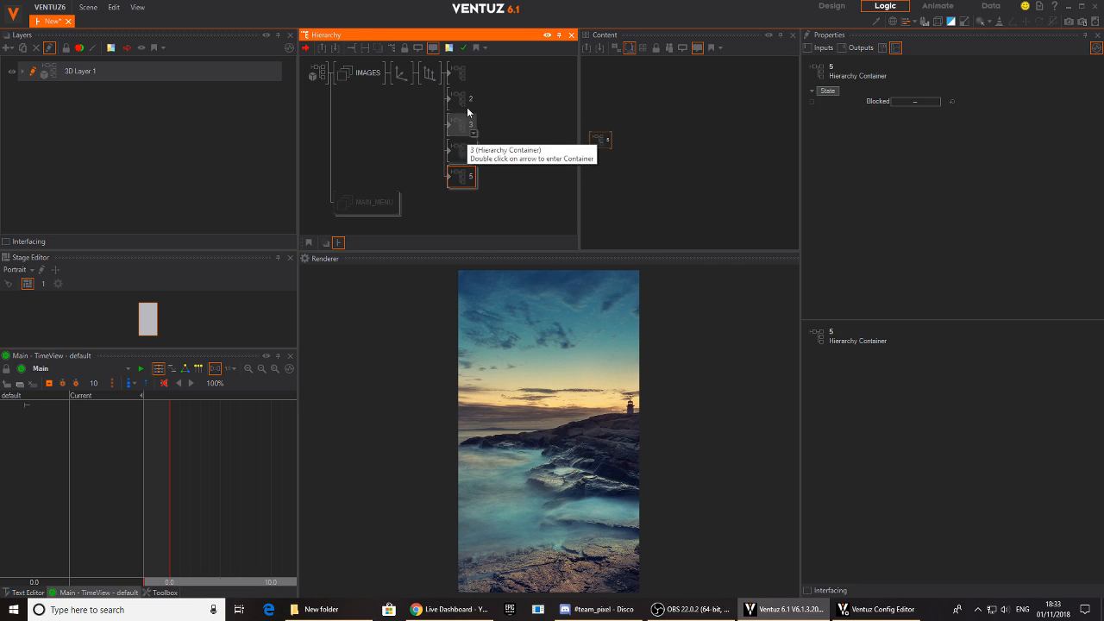
# - Delete the extra Group node inside the first image container and return to the main hierarchy
pyautogui.doubleClick(453, 77)
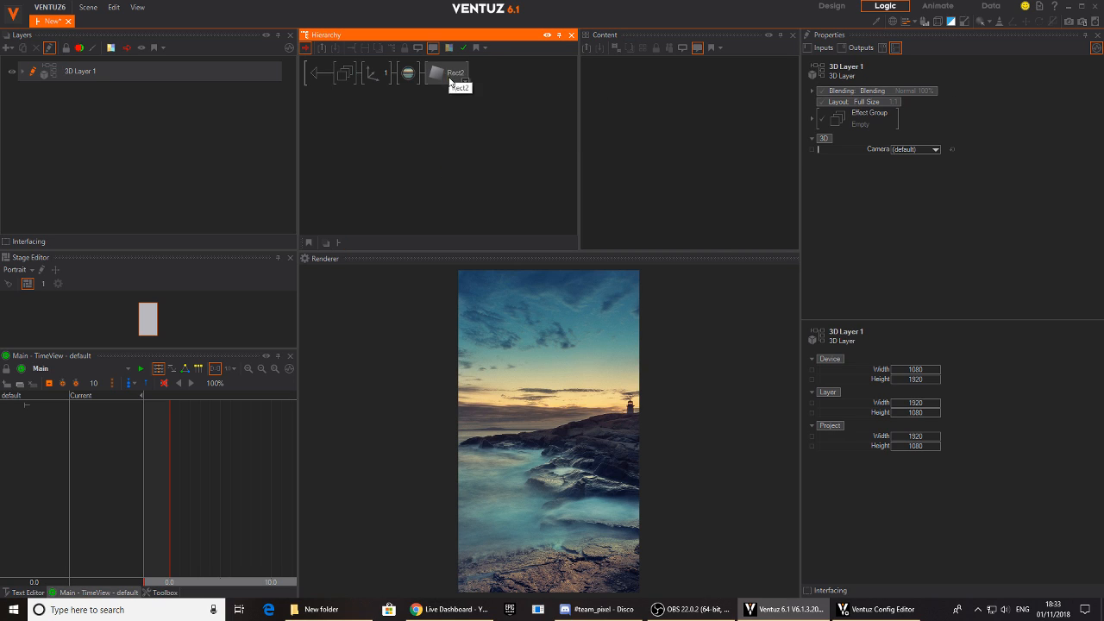
pyautogui.click(344, 76)
pyautogui.click(344, 76)
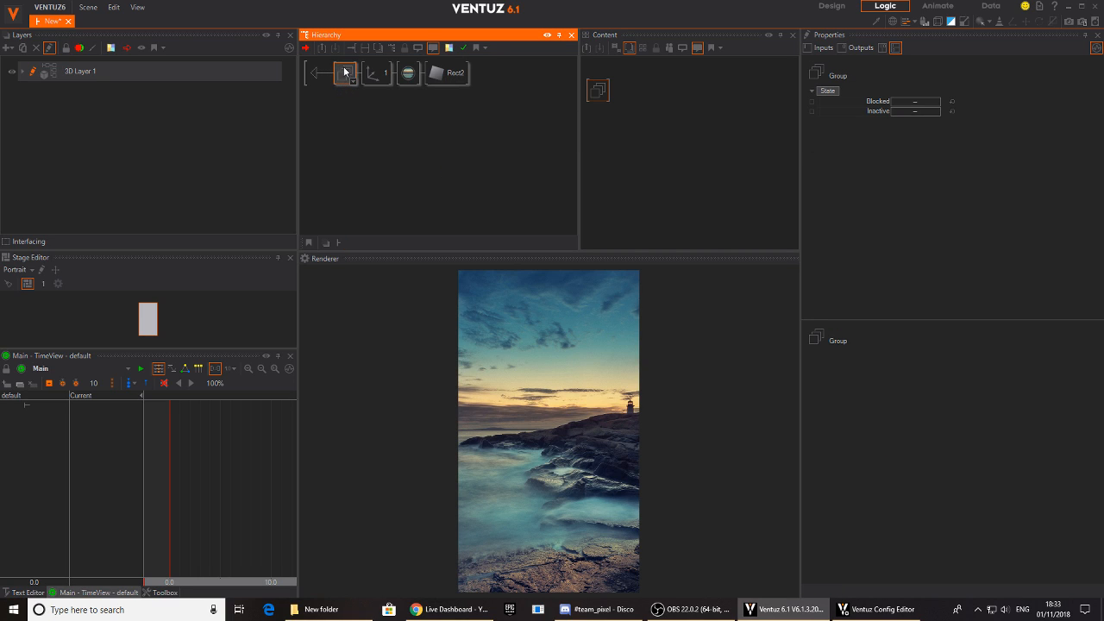
pyautogui.press('Delete')
pyautogui.click(347, 78)
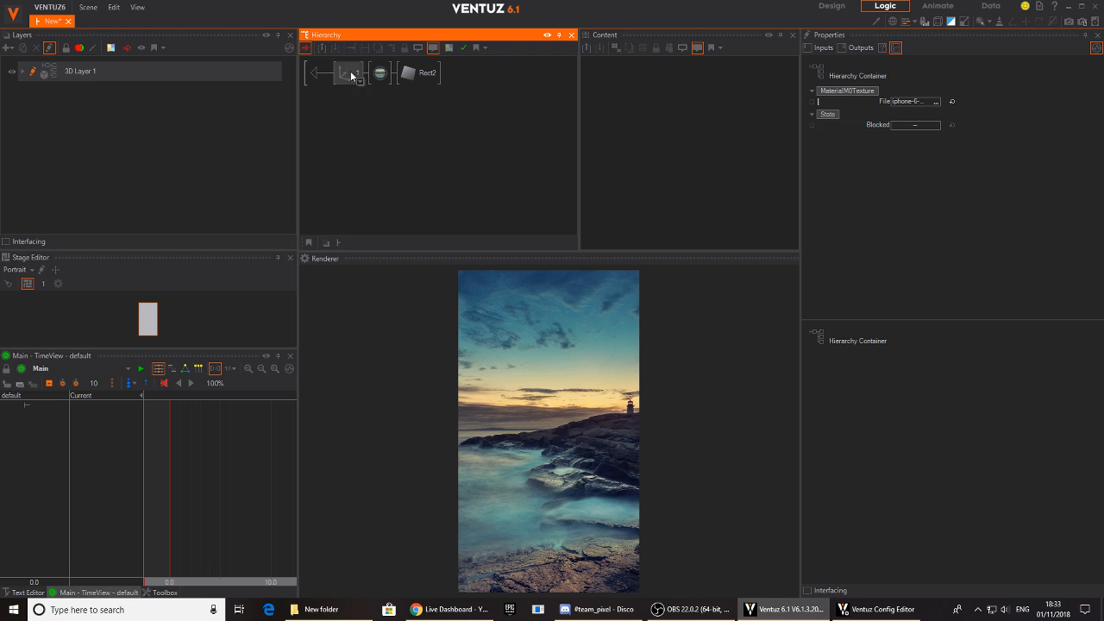
pyautogui.click(376, 77)
pyautogui.doubleClick(317, 76)
# - Rename the first image's unnamed Hierarchy Container as 1
pyautogui.click(451, 104)
pyautogui.click(447, 103)
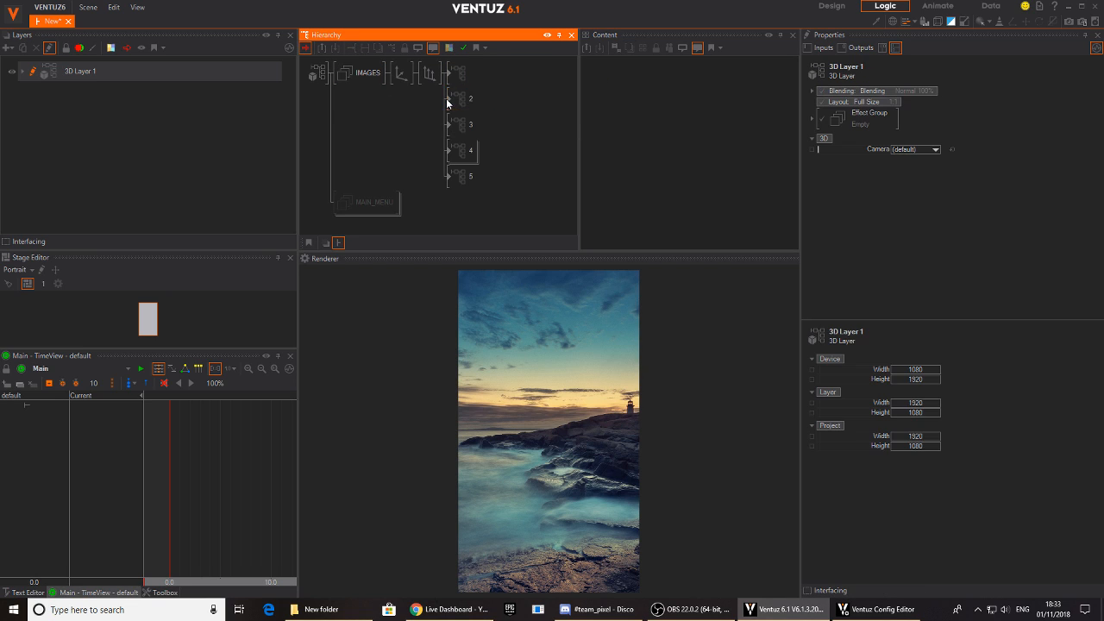
pyautogui.click(458, 75)
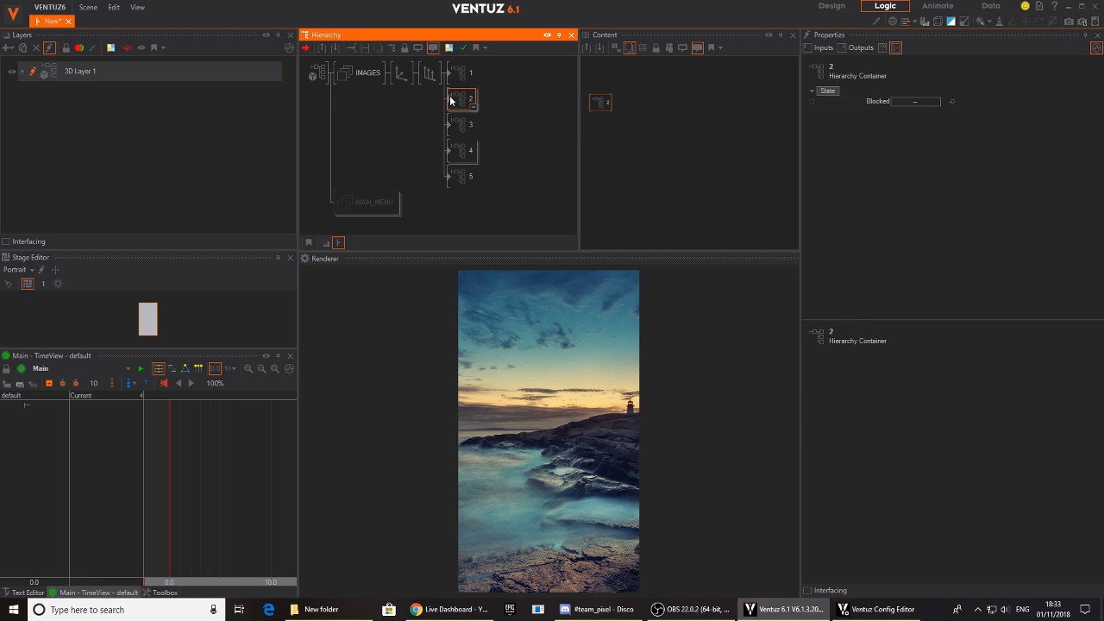
# - Expose the texture File property of the material inside container 2 on that container
pyautogui.doubleClick(458, 99)
pyautogui.click(379, 74)
pyautogui.click(702, 159)
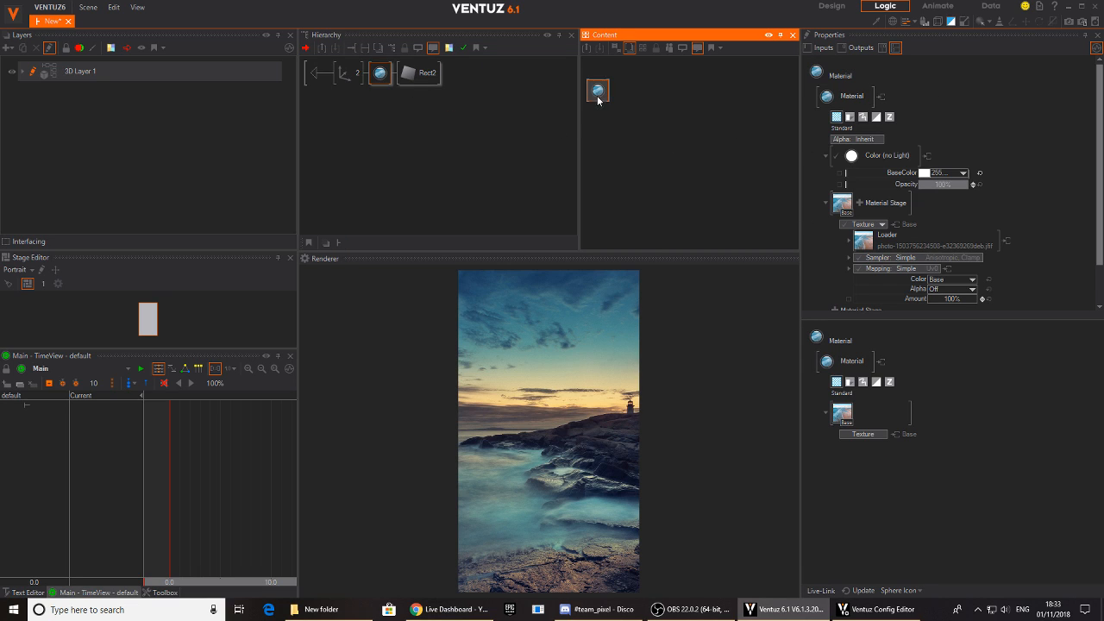
pyautogui.click(848, 245)
pyautogui.click(862, 258)
pyautogui.click(309, 76)
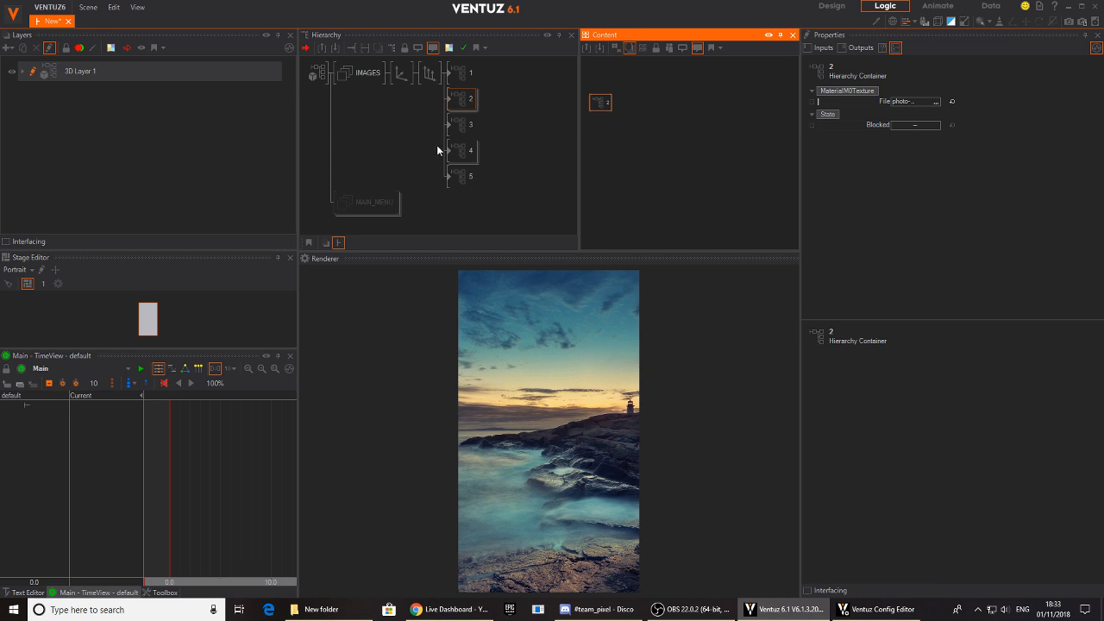
# - Expose the texture File property of the material inside container 3 on that container
pyautogui.doubleClick(457, 126)
pyautogui.click(380, 74)
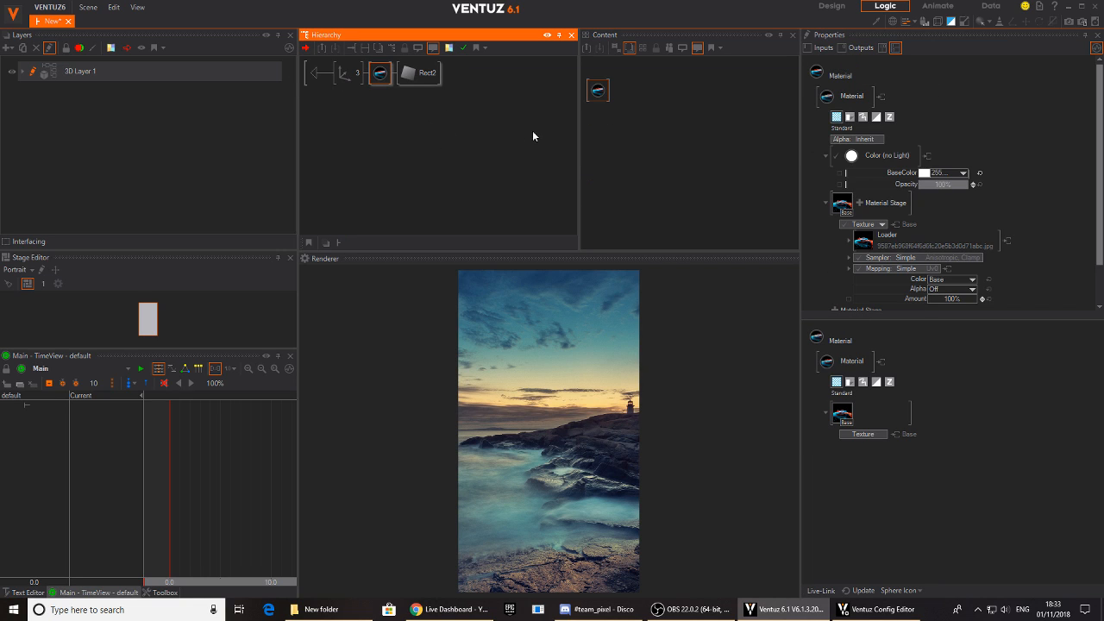
pyautogui.click(598, 91)
pyautogui.click(849, 242)
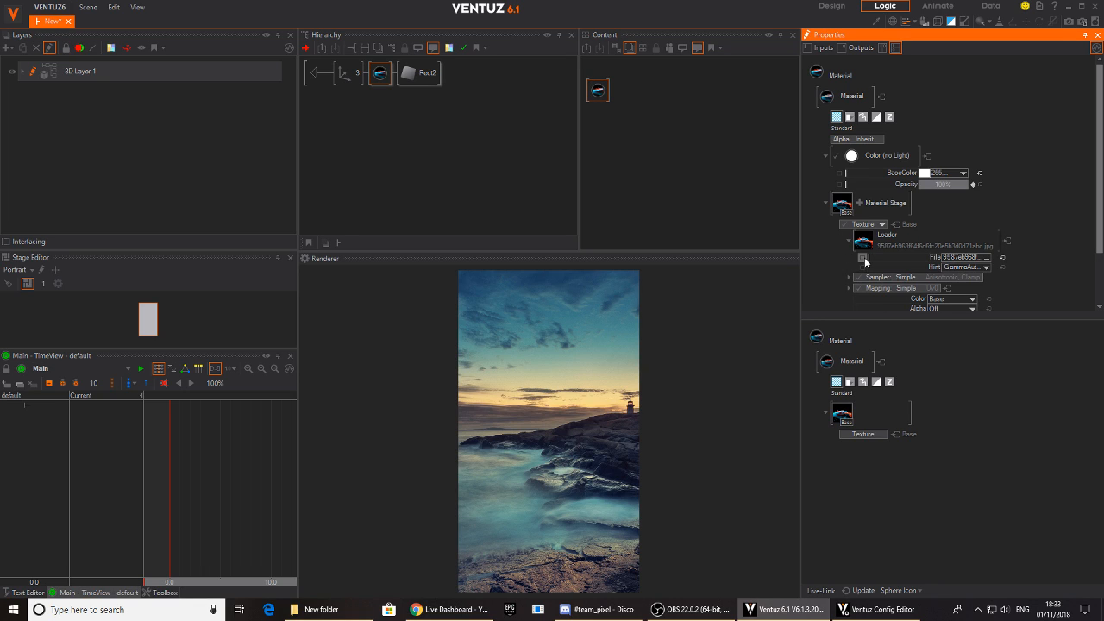
pyautogui.doubleClick(310, 73)
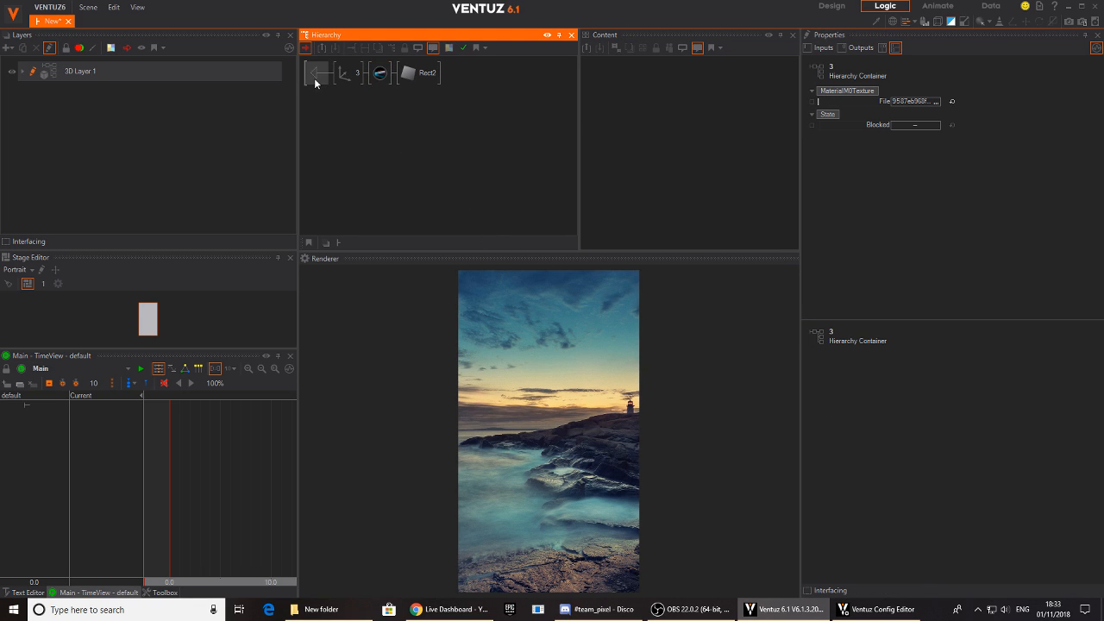
# - Expose the texture File property of the material inside container 4 on that container
pyautogui.doubleClick(449, 152)
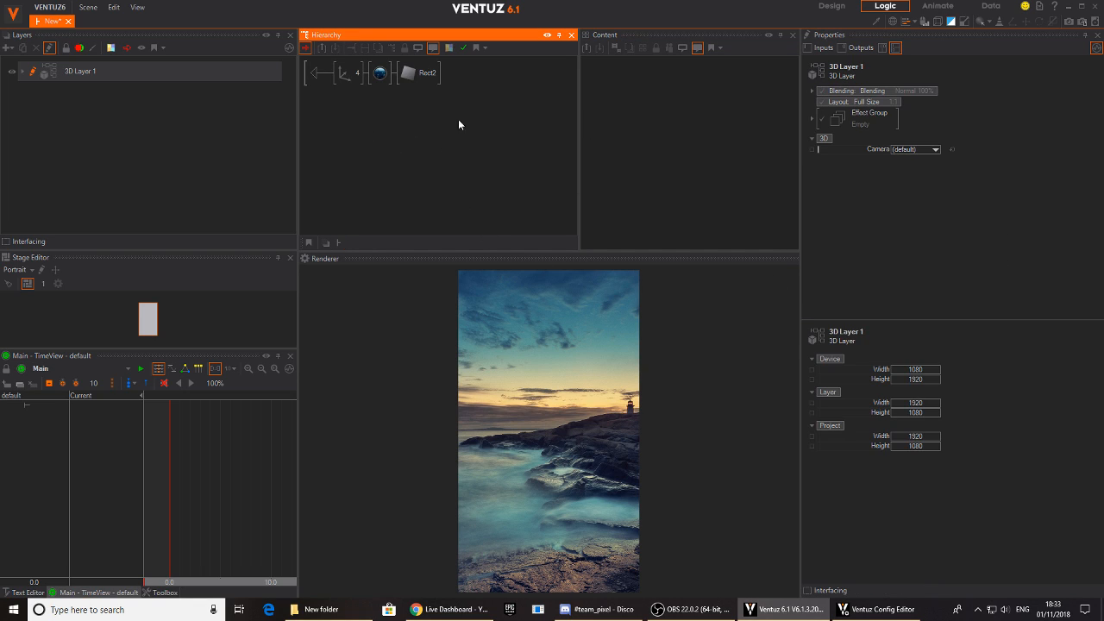
pyautogui.click(371, 75)
pyautogui.click(718, 175)
pyautogui.click(849, 241)
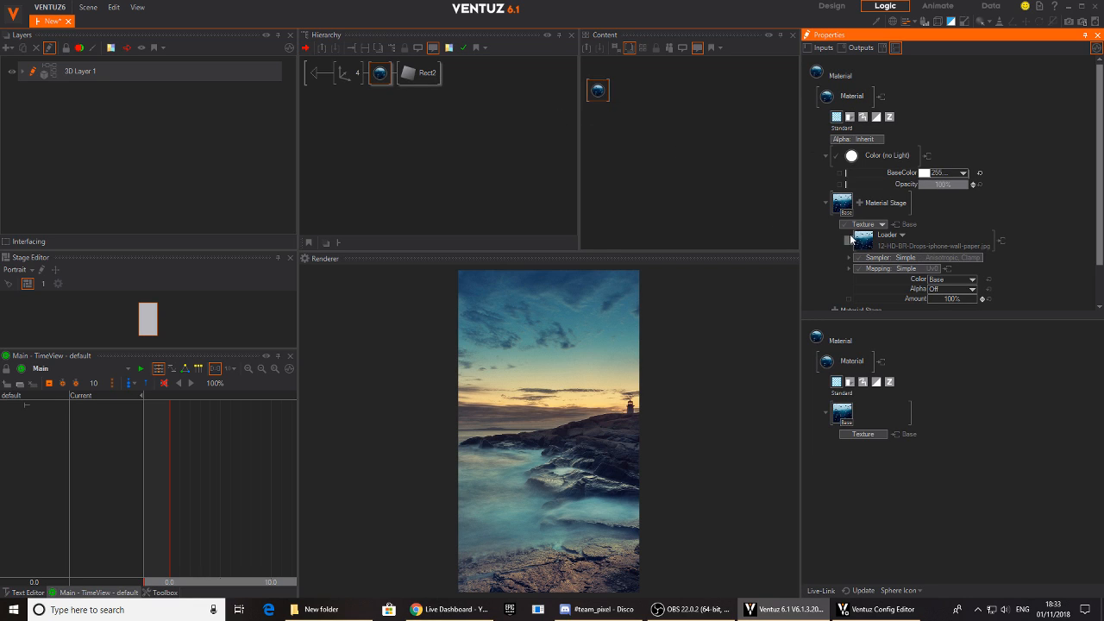
pyautogui.click(849, 241)
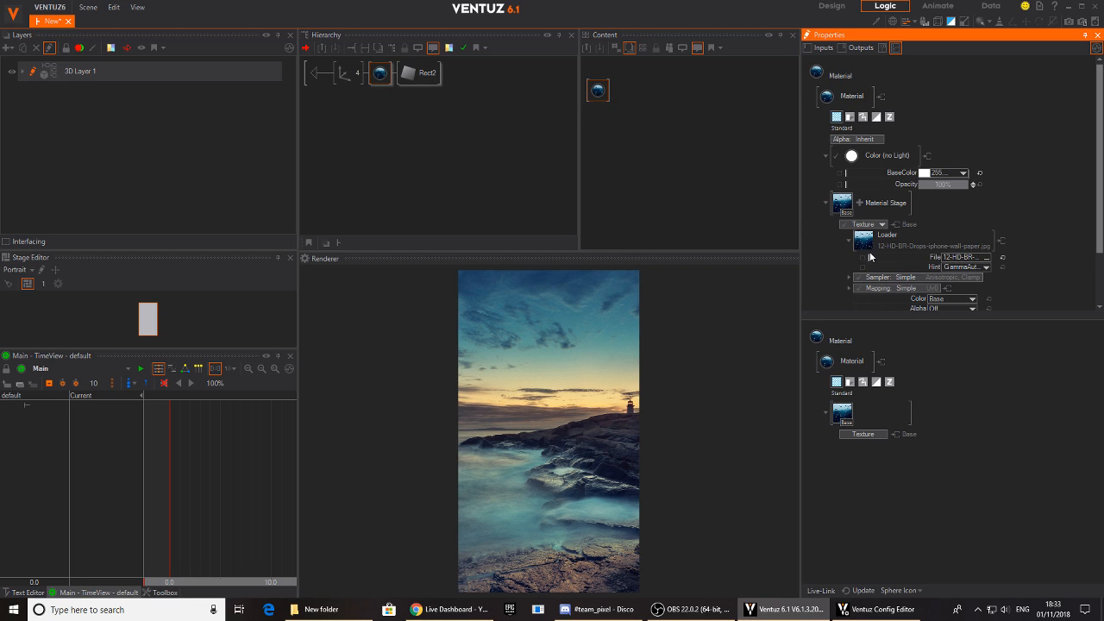
pyautogui.click(312, 79)
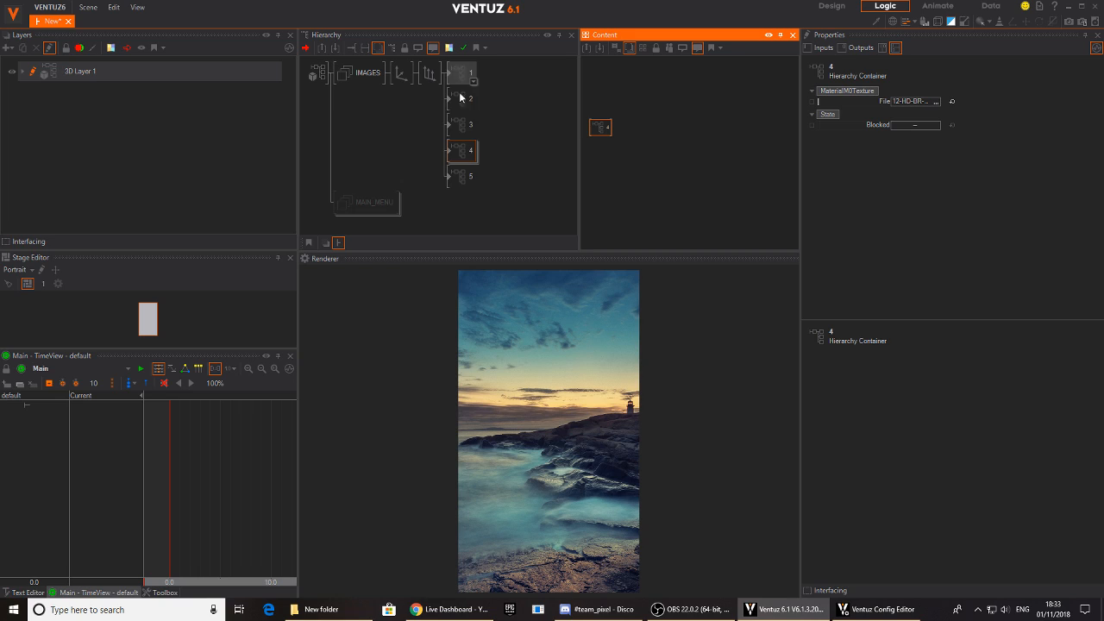
# - Expose the texture File property of the material inside container 5 on that container
pyautogui.doubleClick(452, 181)
pyautogui.click(380, 72)
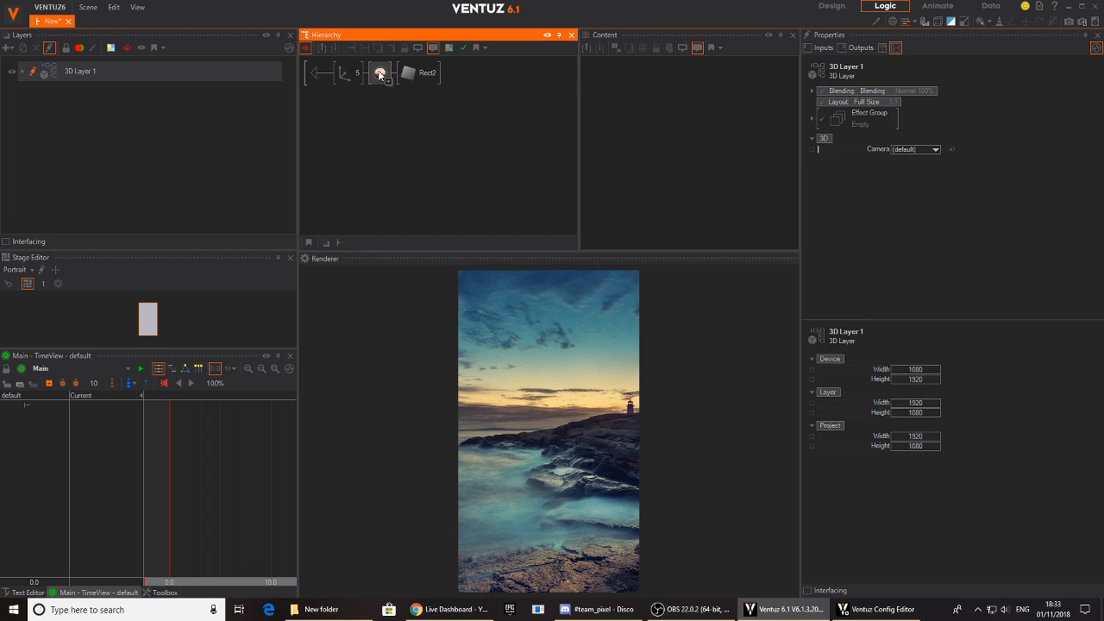
pyautogui.click(601, 97)
pyautogui.click(850, 241)
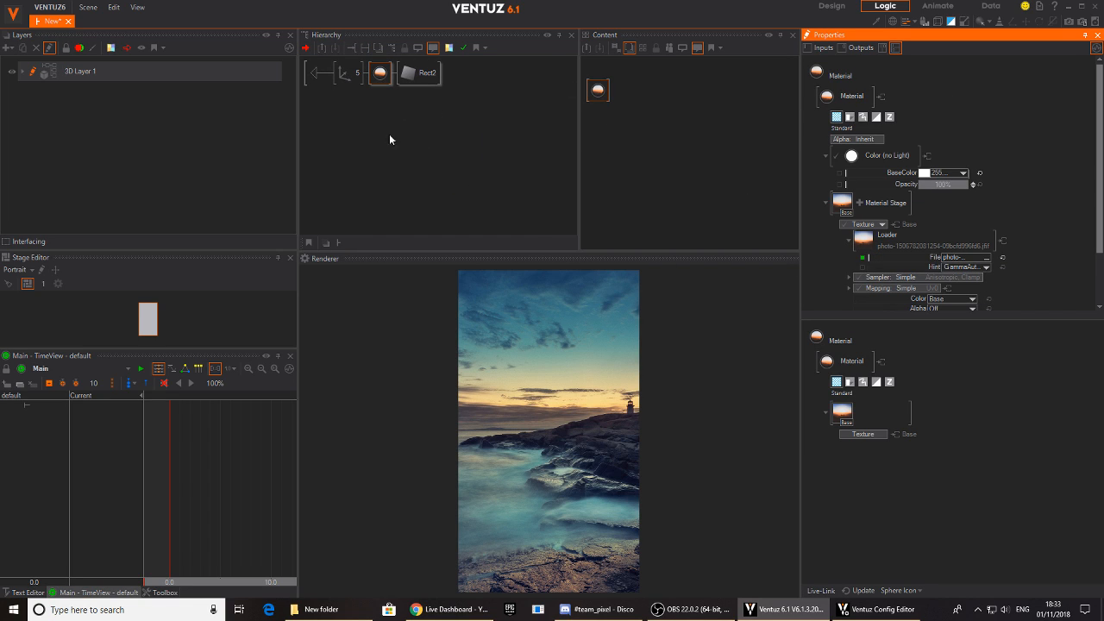
pyautogui.click(314, 79)
pyautogui.click(461, 153)
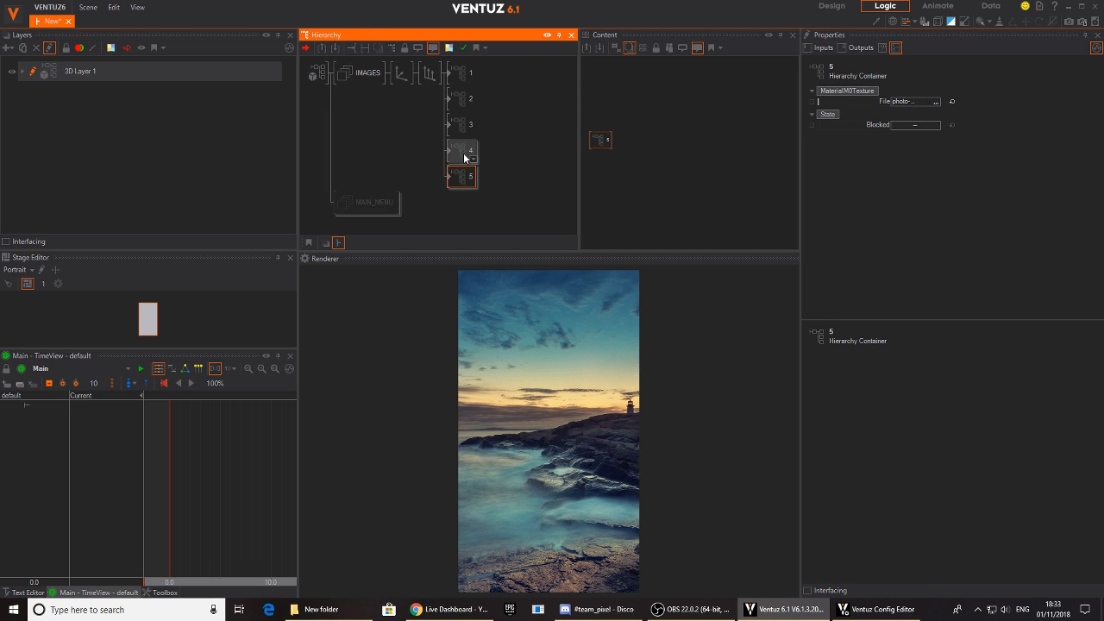
# - Select image containers 1 to 5 together and call up Interfacing for them
pyautogui.click(461, 177)
pyautogui.keyDown('ctrl'); pyautogui.click(464, 156); pyautogui.keyUp('ctrl')
pyautogui.keyDown('ctrl'); pyautogui.click(460, 124); pyautogui.keyUp('ctrl')
pyautogui.keyDown('ctrl'); pyautogui.click(459, 97); pyautogui.keyUp('ctrl')
pyautogui.keyDown('ctrl'); pyautogui.click(460, 72); pyautogui.keyUp('ctrl')
pyautogui.rightClick(456, 72)
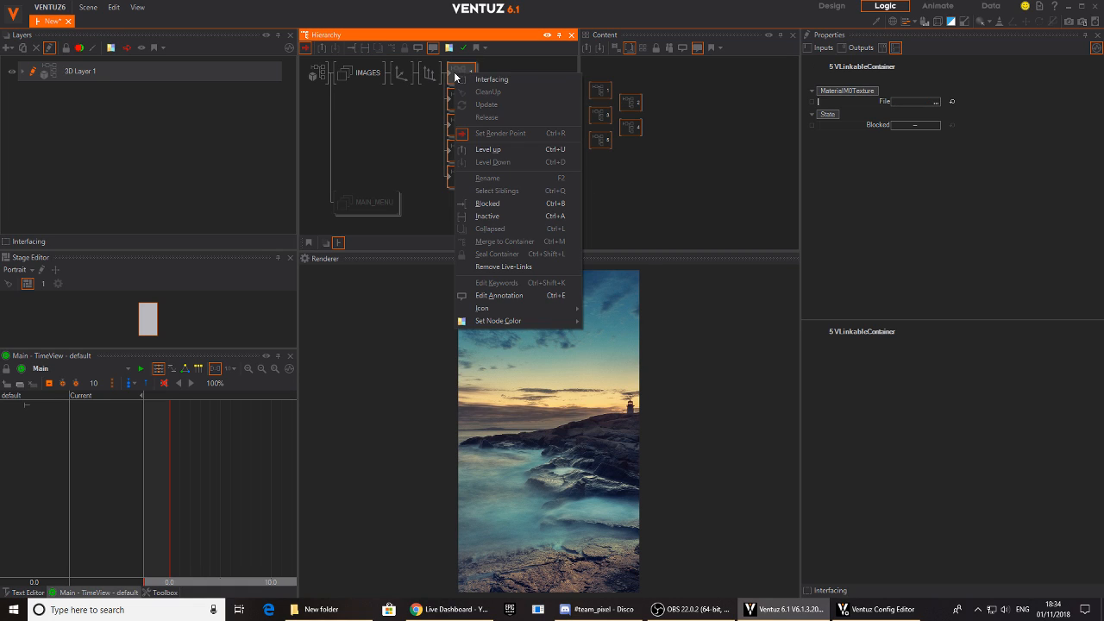
pyautogui.click(512, 84)
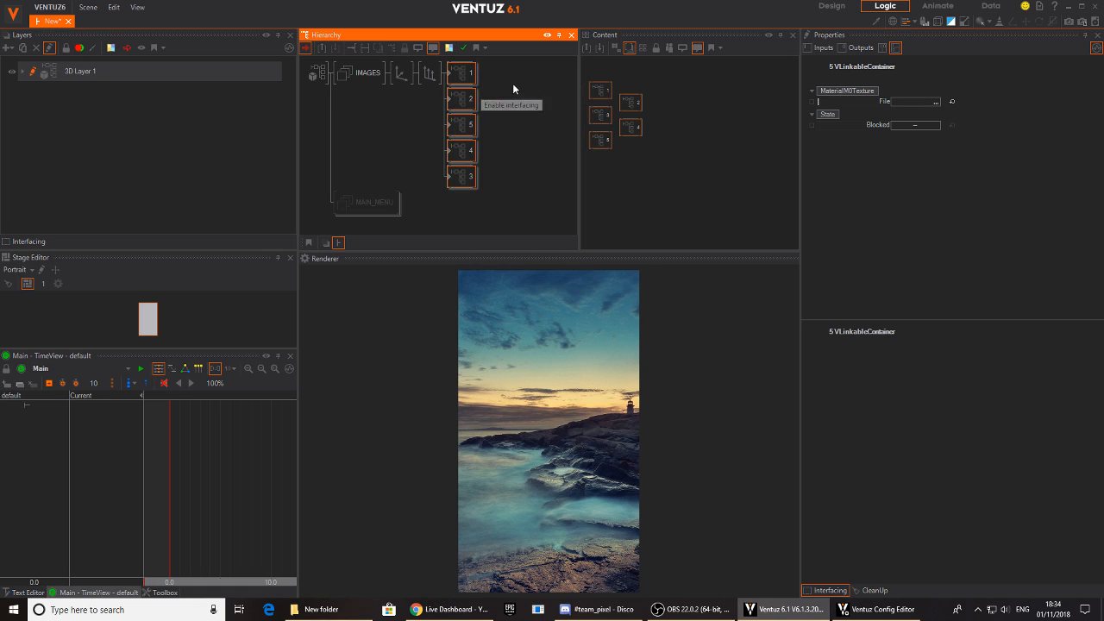
# - Enter container 1 and add a new Axis on its own branch below the image
pyautogui.doubleClick(448, 74)
pyautogui.click(362, 104)
pyautogui.write('ax')
pyautogui.press('Down')
pyautogui.press('Return')
pyautogui.click(347, 101)
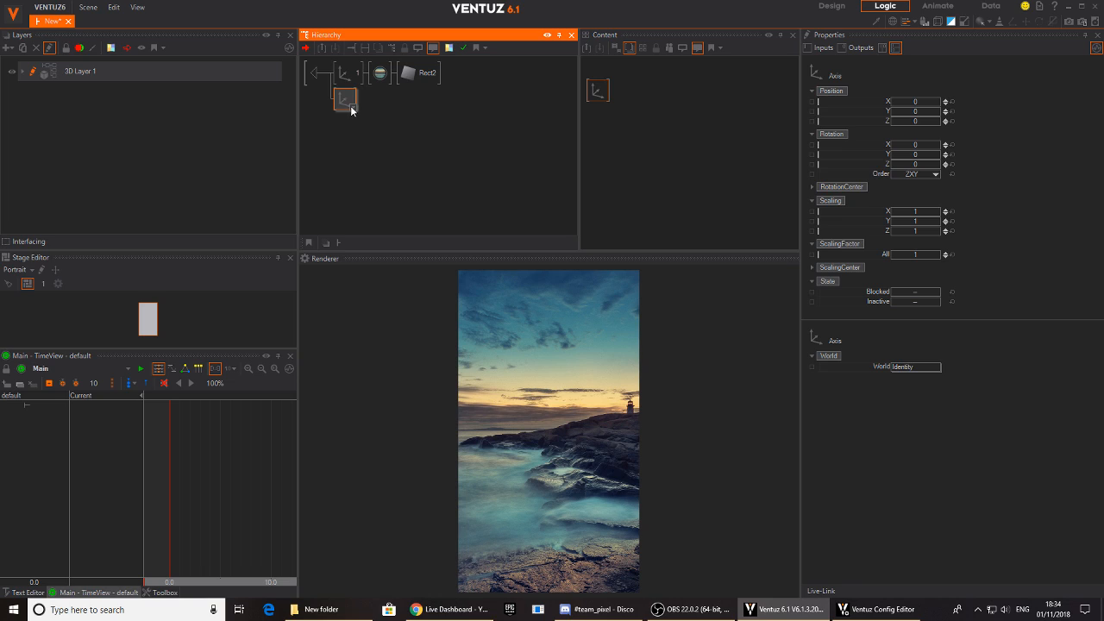
# - Add a Text 2D node with a Block Text source to the new axis in container 1
pyautogui.click(350, 105)
pyautogui.write('t')
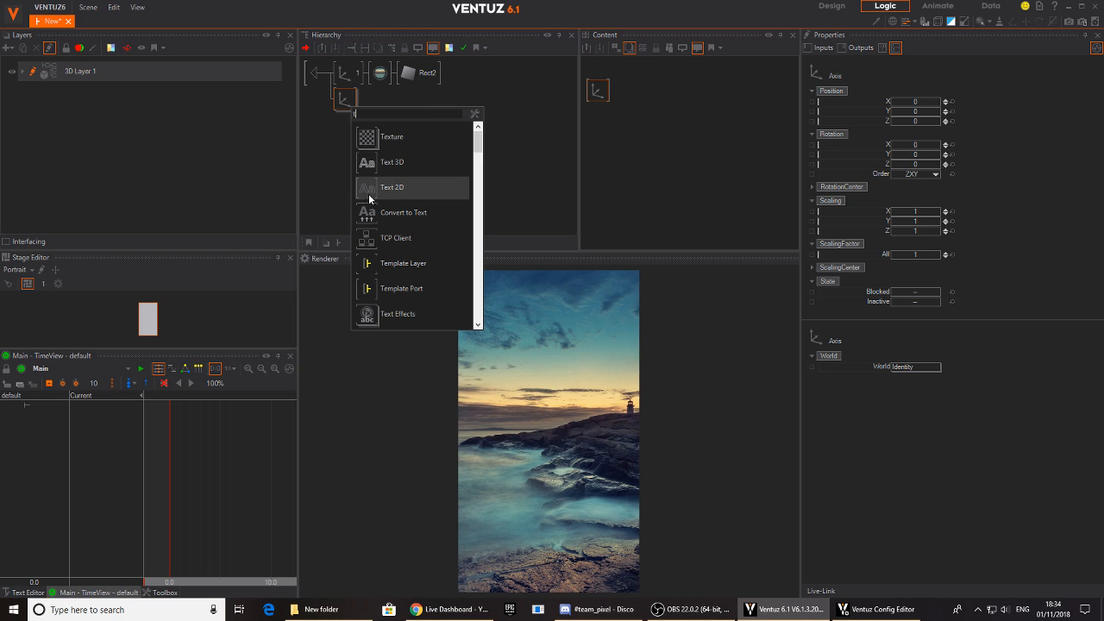
pyautogui.click(369, 192)
pyautogui.click(347, 105)
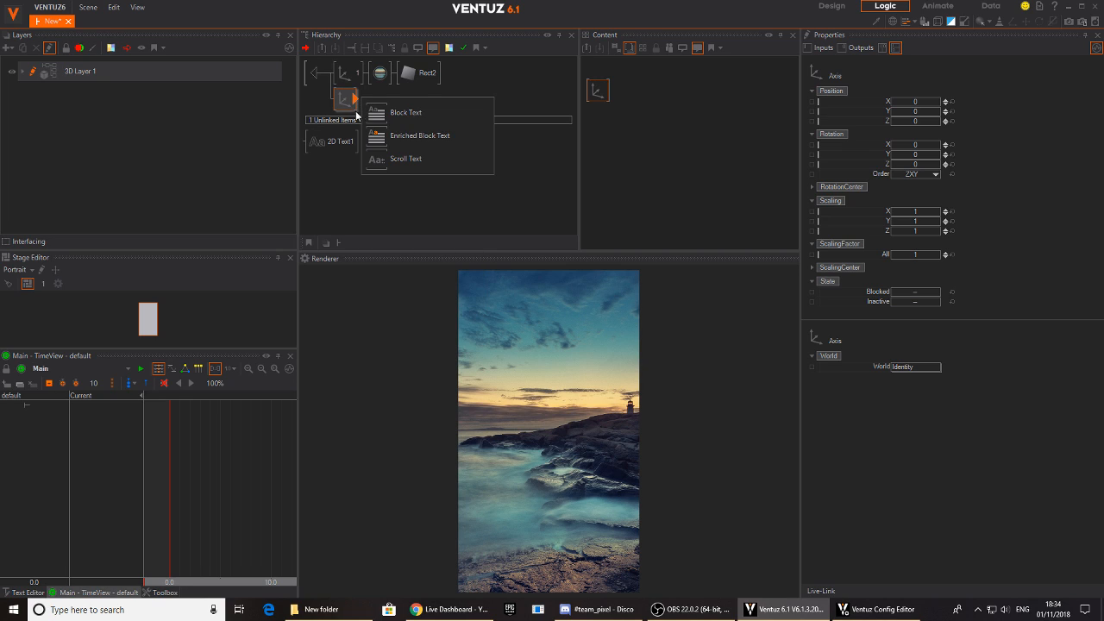
pyautogui.click(379, 112)
# - Move the text's axis down to Y position -7.86 and set the block text's TextAlignment to Center
pyautogui.click(343, 104)
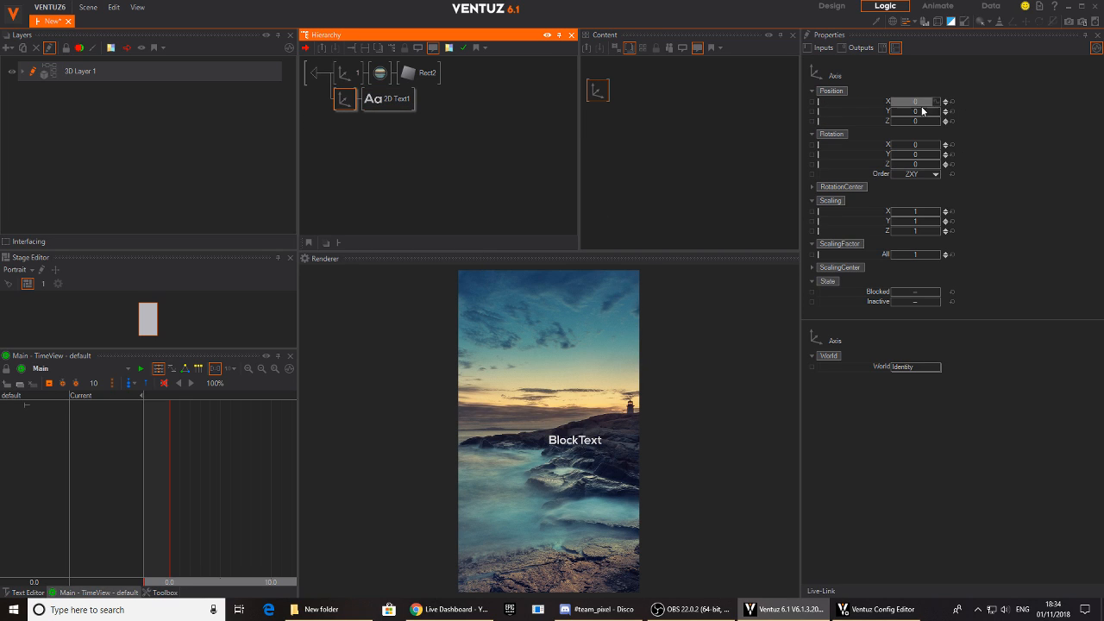
pyautogui.moveTo(924, 108); pyautogui.dragTo(893, 111)
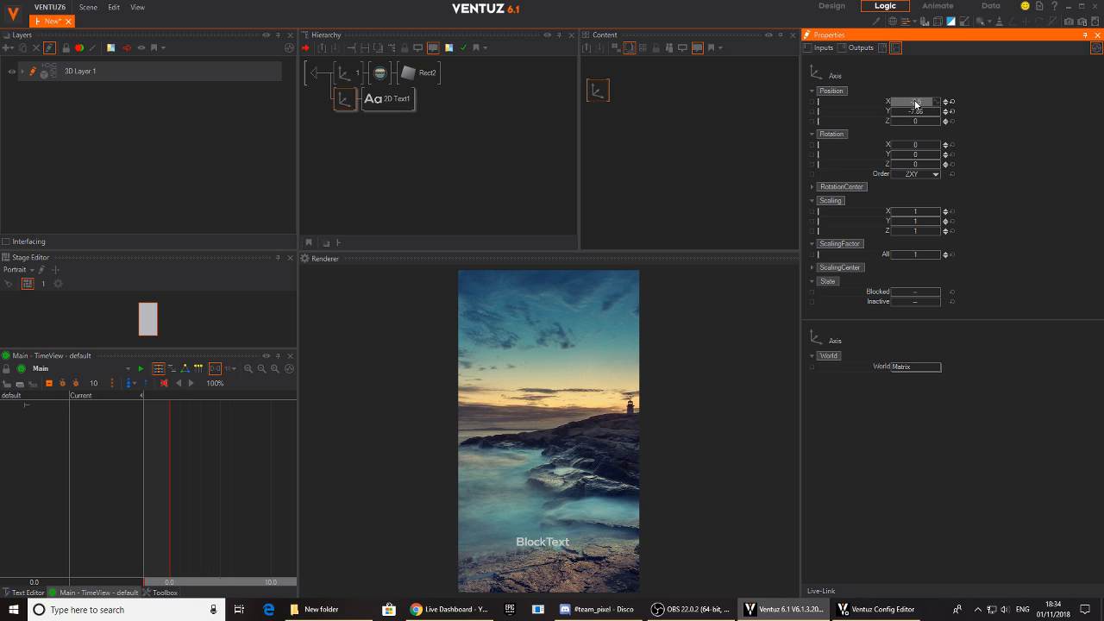
pyautogui.click(388, 99)
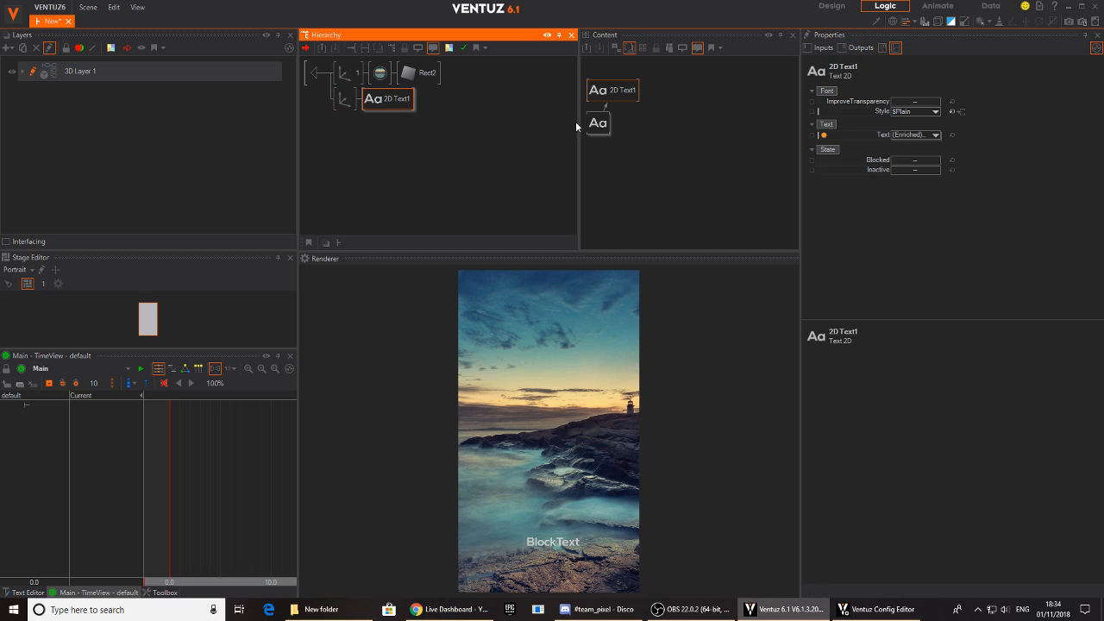
pyautogui.click(614, 133)
pyautogui.moveTo(617, 138); pyautogui.dragTo(628, 142)
pyautogui.click(934, 154)
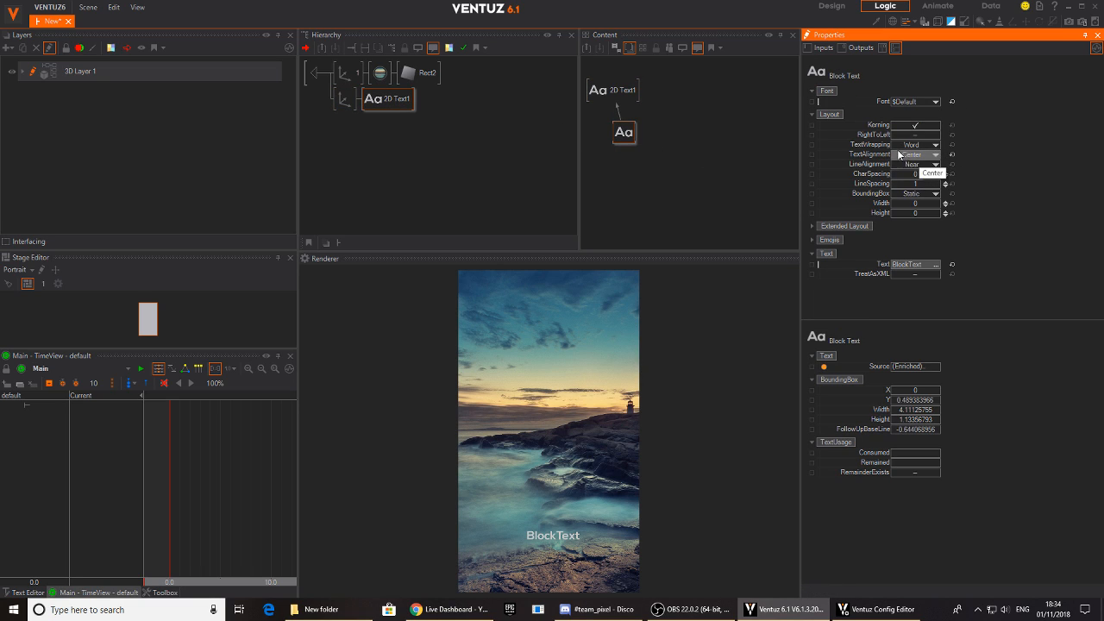
pyautogui.moveTo(624, 132); pyautogui.dragTo(615, 136)
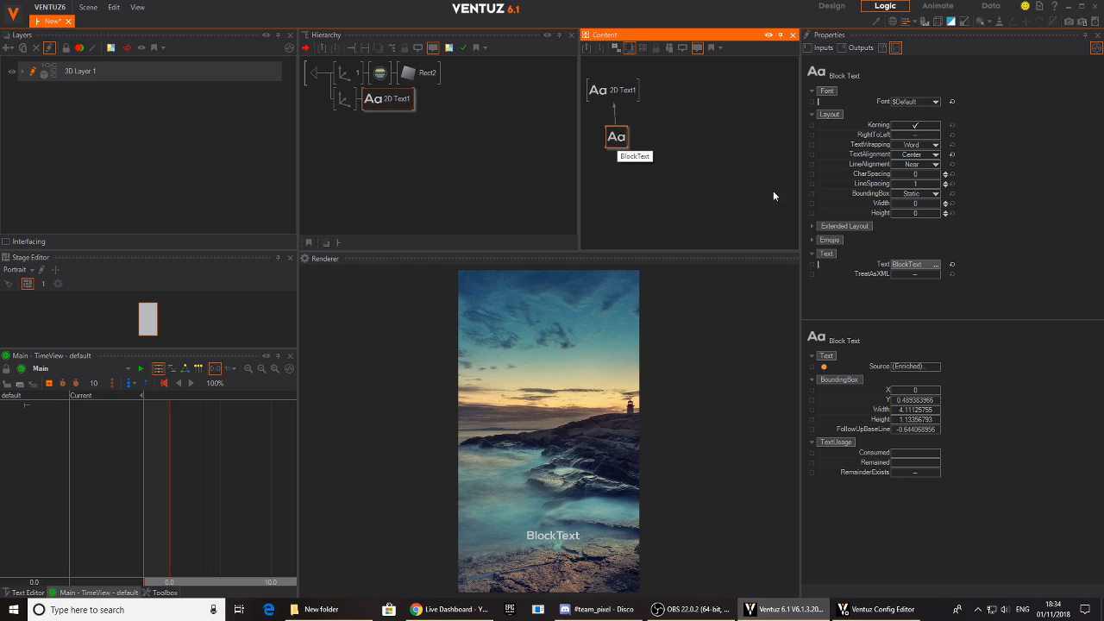
# - Expose the block text's Text property on container 1 under the name TITLE
pyautogui.click(812, 265)
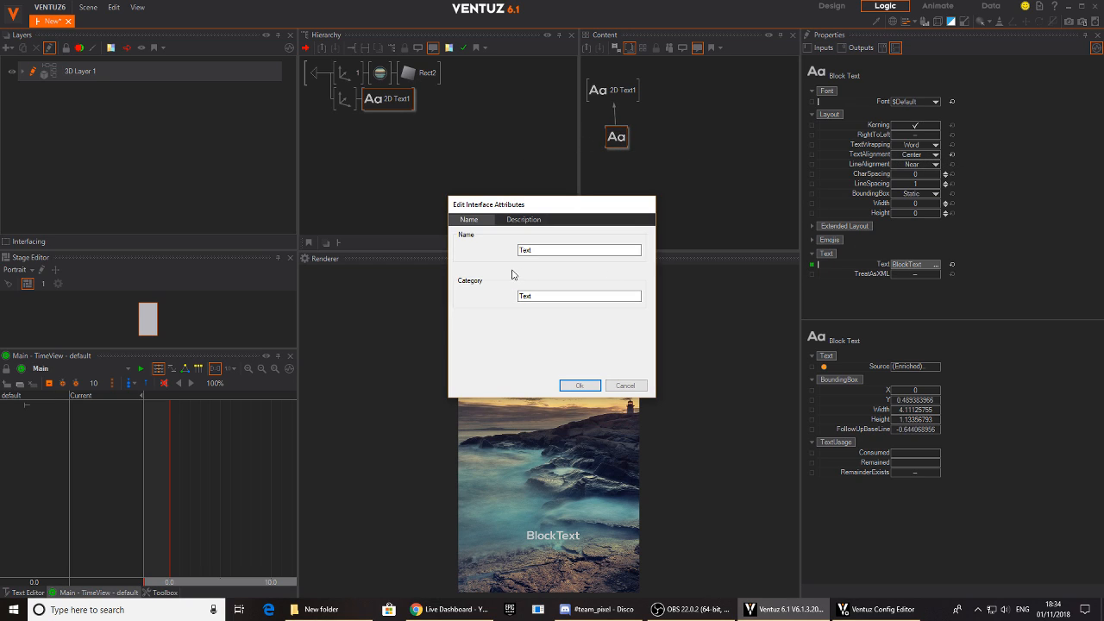
pyautogui.moveTo(552, 251); pyautogui.dragTo(514, 246)
pyautogui.press('Return')
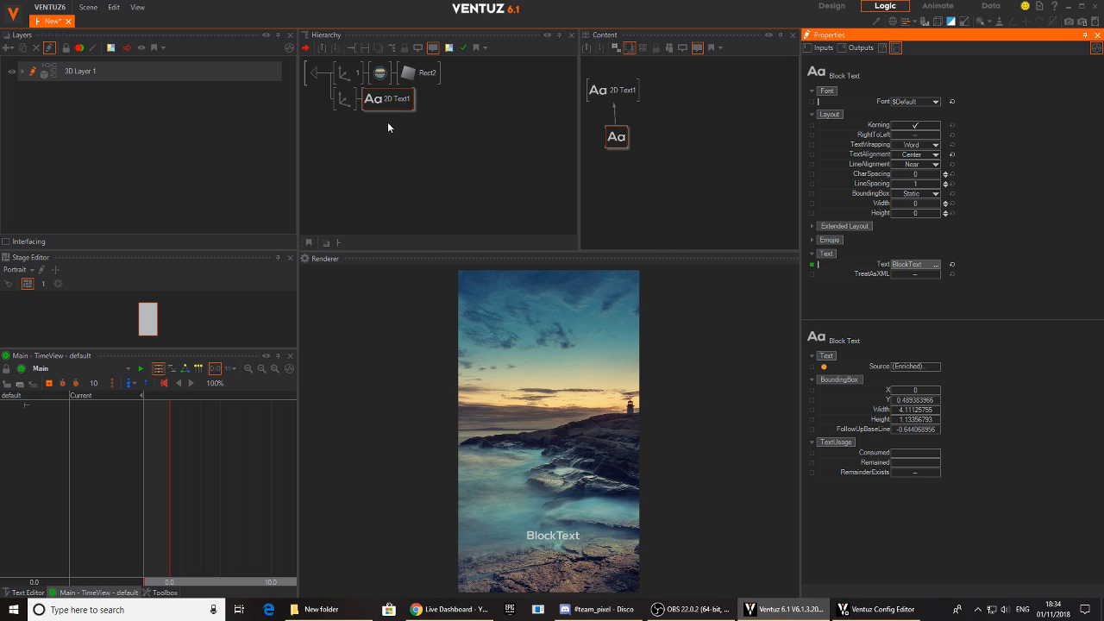
# - Move the text's axis to position X -2.33 and Y 6.42
pyautogui.click(346, 102)
pyautogui.click(405, 109)
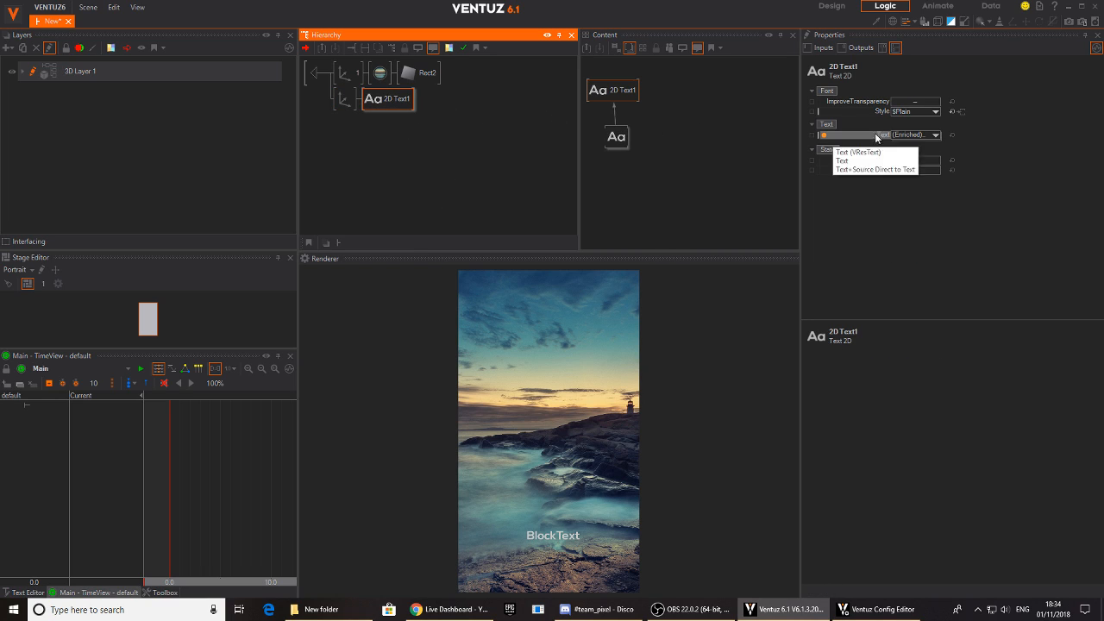
pyautogui.click(344, 98)
pyautogui.moveTo(945, 112)
pyautogui.mouseDown()
pyautogui.moveTo(945, 121)
pyautogui.moveTo(924, 118)
pyautogui.moveTo(938, 117)
pyautogui.mouseUp()
pyautogui.moveTo(915, 103)
pyautogui.mouseDown()
pyautogui.moveTo(998, 106)
pyautogui.moveTo(893, 108)
pyautogui.moveTo(912, 111)
pyautogui.mouseUp()
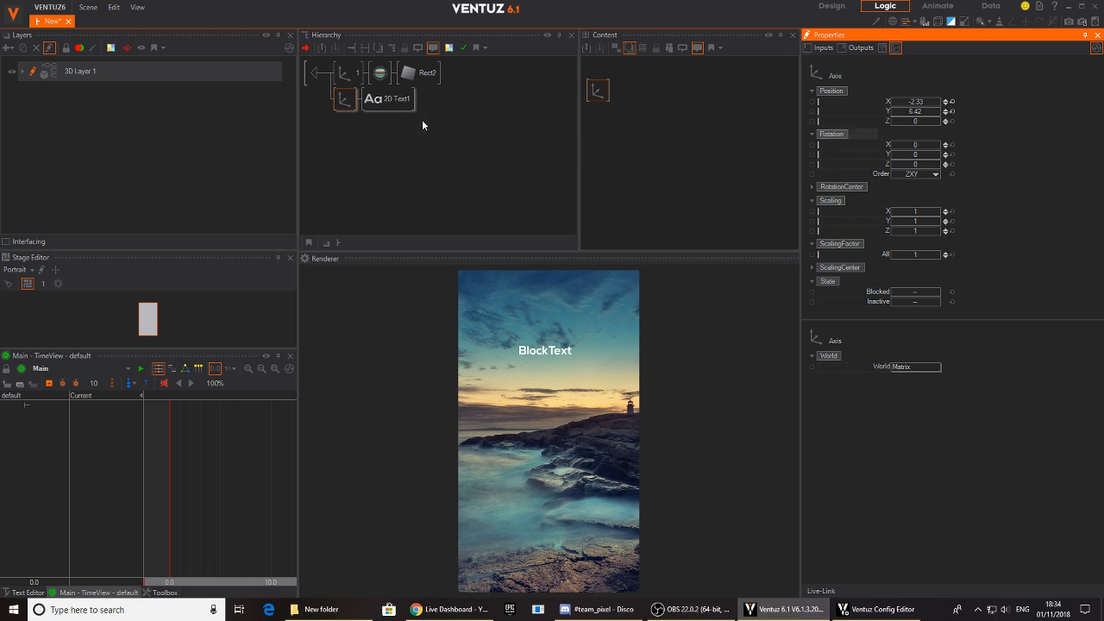
# - Change the block text's font to the $MOUNTAIN style
pyautogui.click(401, 100)
pyautogui.click(620, 155)
pyautogui.moveTo(623, 164); pyautogui.dragTo(618, 183)
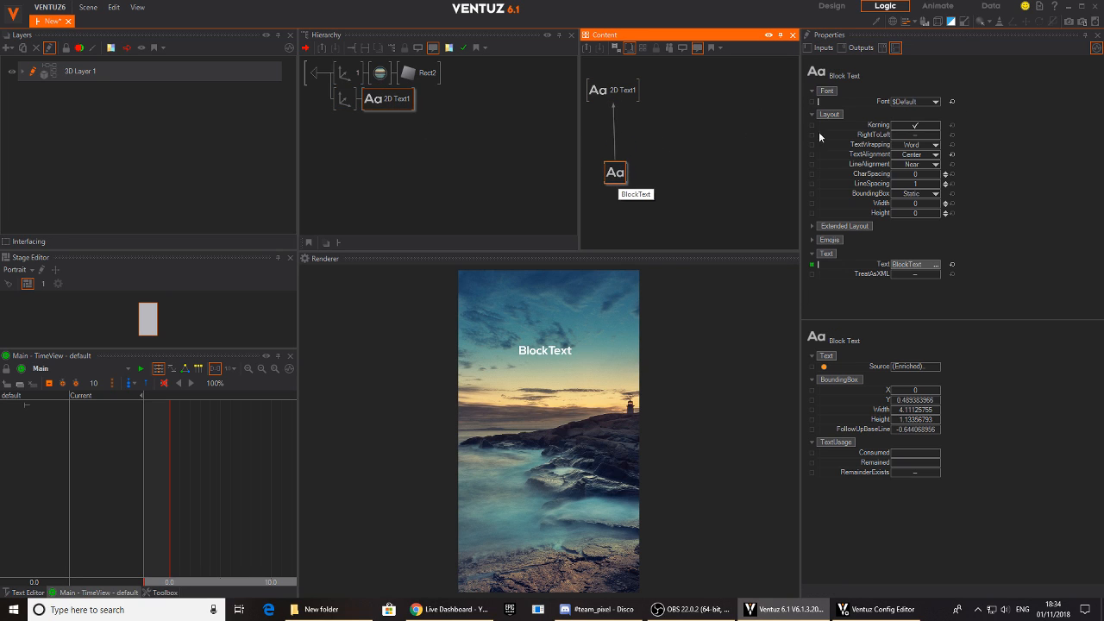
pyautogui.click(912, 102)
pyautogui.click(899, 165)
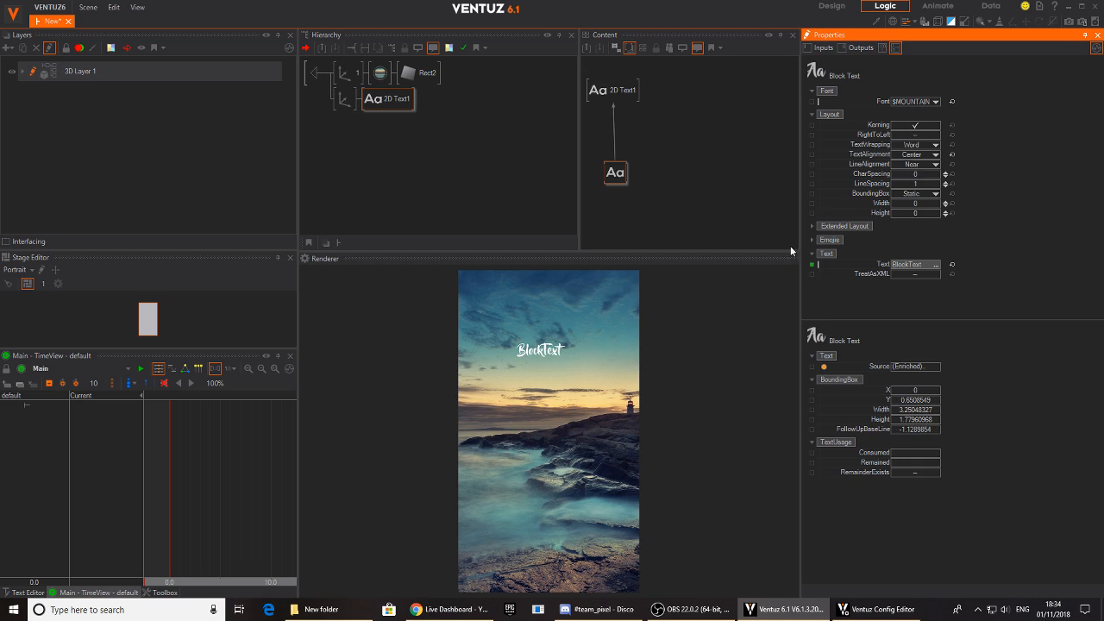
# - Rotate the text's axis to Z -90 and move it to position X 5.3, Y 10.63
pyautogui.click(344, 101)
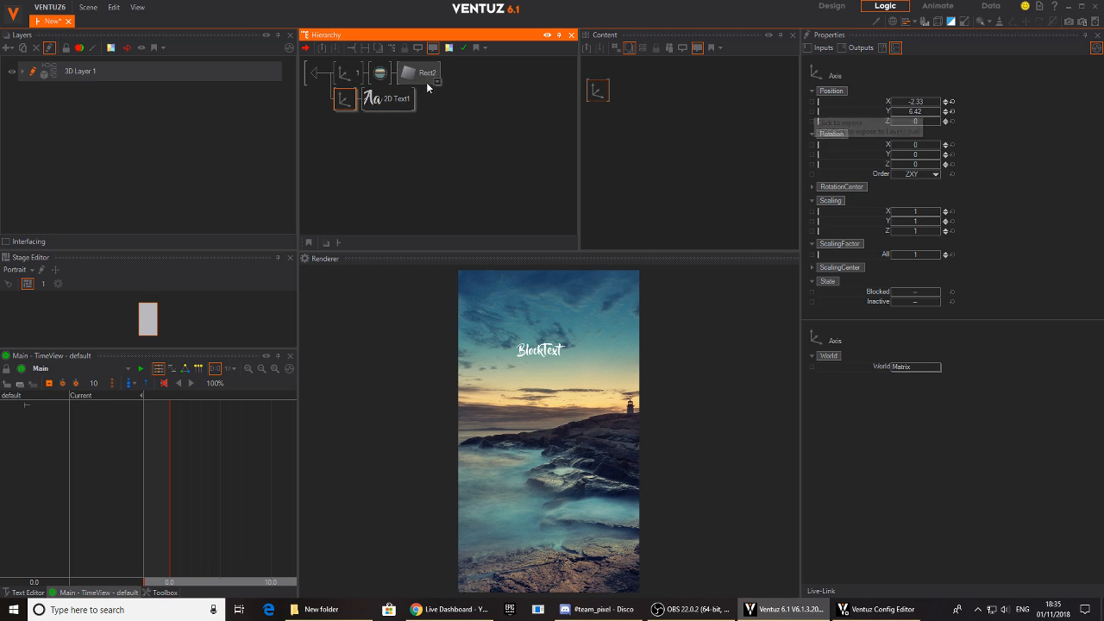
pyautogui.moveTo(913, 102)
pyautogui.mouseDown()
pyautogui.moveTo(914, 131)
pyautogui.moveTo(914, 120)
pyautogui.mouseUp()
pyautogui.moveTo(912, 167); pyautogui.dragTo(901, 166)
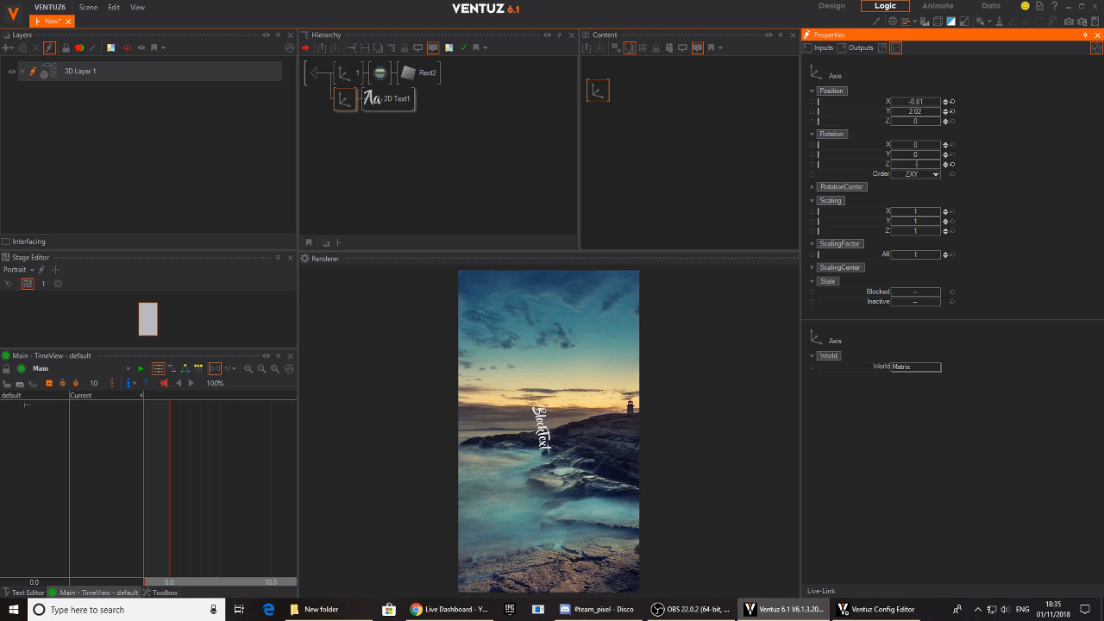
pyautogui.press('Return')
pyautogui.moveTo(912, 105)
pyautogui.mouseDown()
pyautogui.moveTo(949, 108)
pyautogui.moveTo(926, 120)
pyautogui.moveTo(931, 105)
pyautogui.mouseUp()
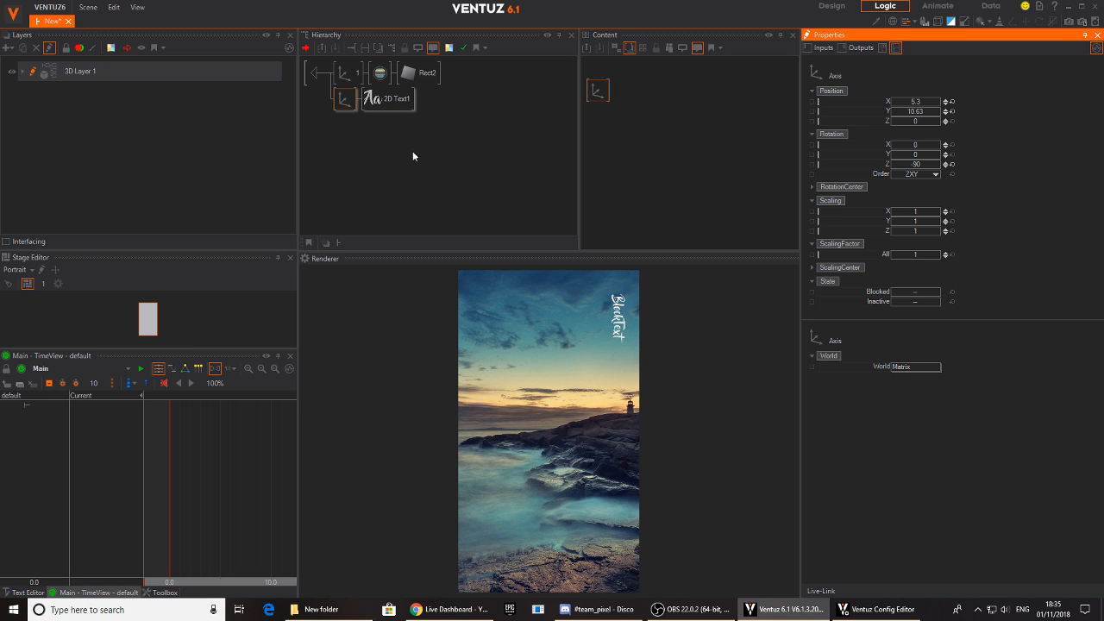
# - Increase the block text's CharSpacing to 3.809
pyautogui.click(387, 98)
pyautogui.click(615, 172)
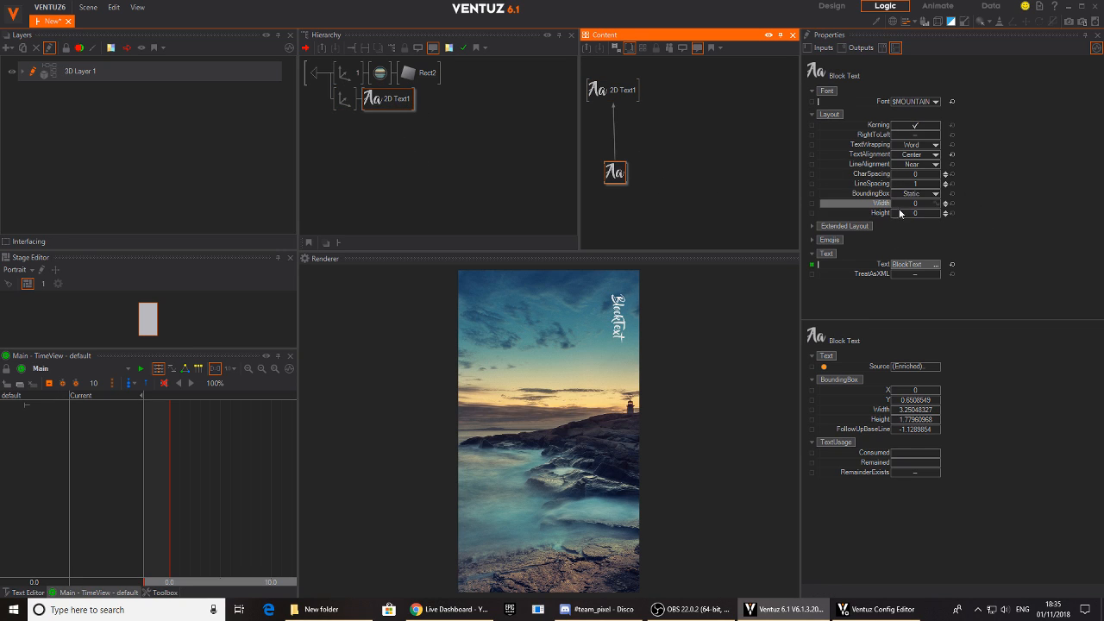
pyautogui.moveTo(944, 175); pyautogui.dragTo(866, 194)
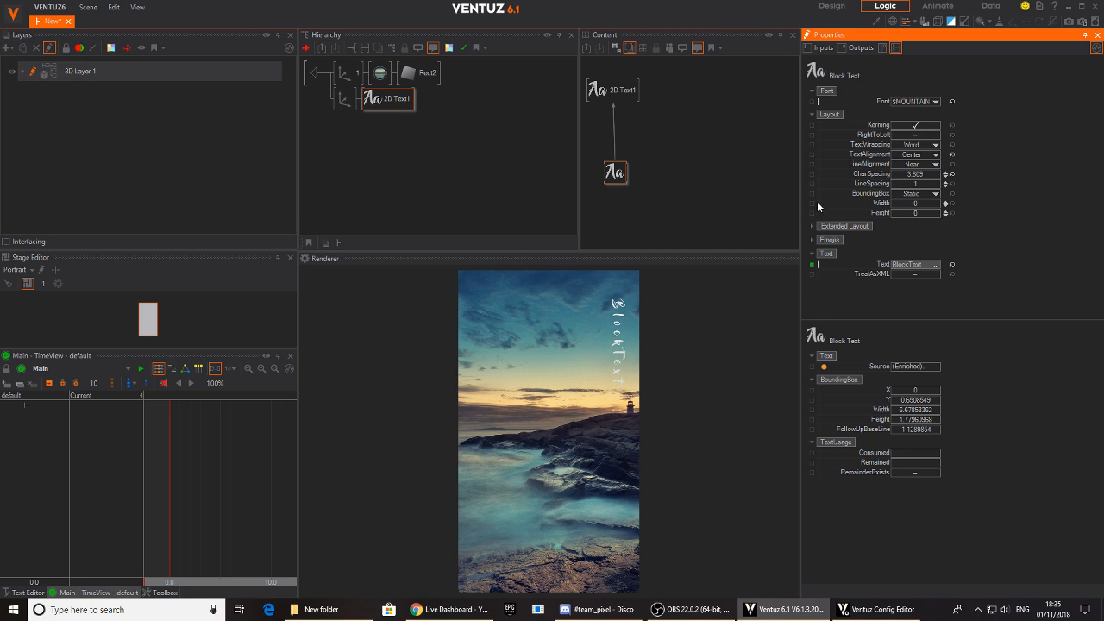
# - Nudge the text's axis in X and Y closer to the image's upper-right corner
pyautogui.click(347, 99)
pyautogui.click(937, 103)
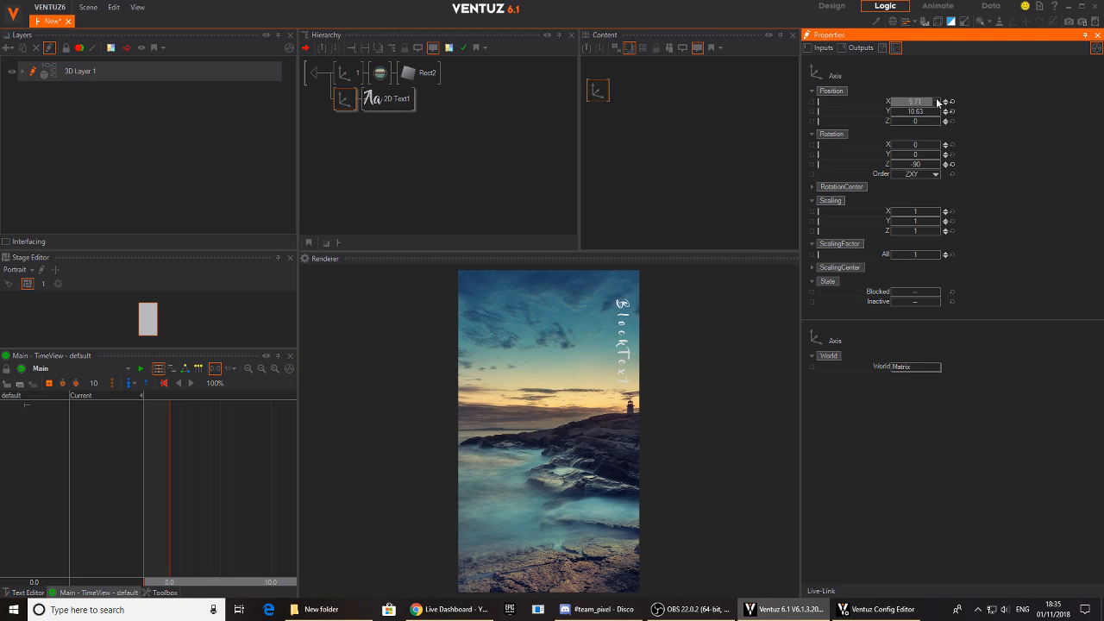
pyautogui.moveTo(920, 112); pyautogui.dragTo(929, 113)
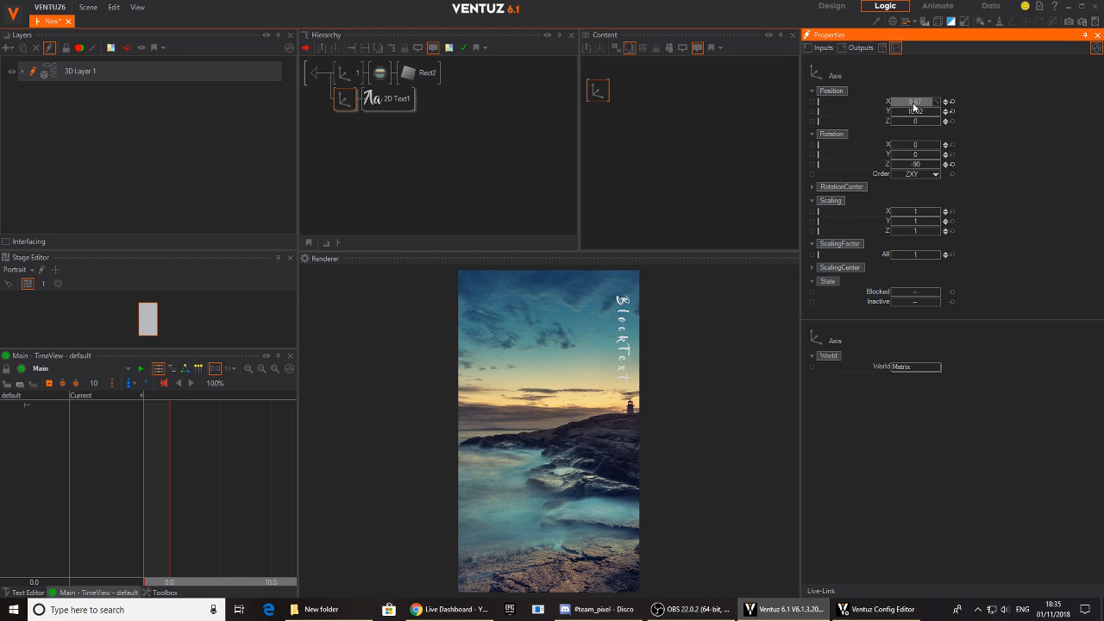
pyautogui.moveTo(916, 112); pyautogui.dragTo(931, 113)
# - Select the 2D text and the material together and add a Keyframe Animation node beside their content nodes
pyautogui.click(394, 109)
pyautogui.keyDown('ctrl'); pyautogui.click(382, 75); pyautogui.keyUp('ctrl')
pyautogui.click(649, 152)
pyautogui.moveTo(601, 125); pyautogui.dragTo(639, 133)
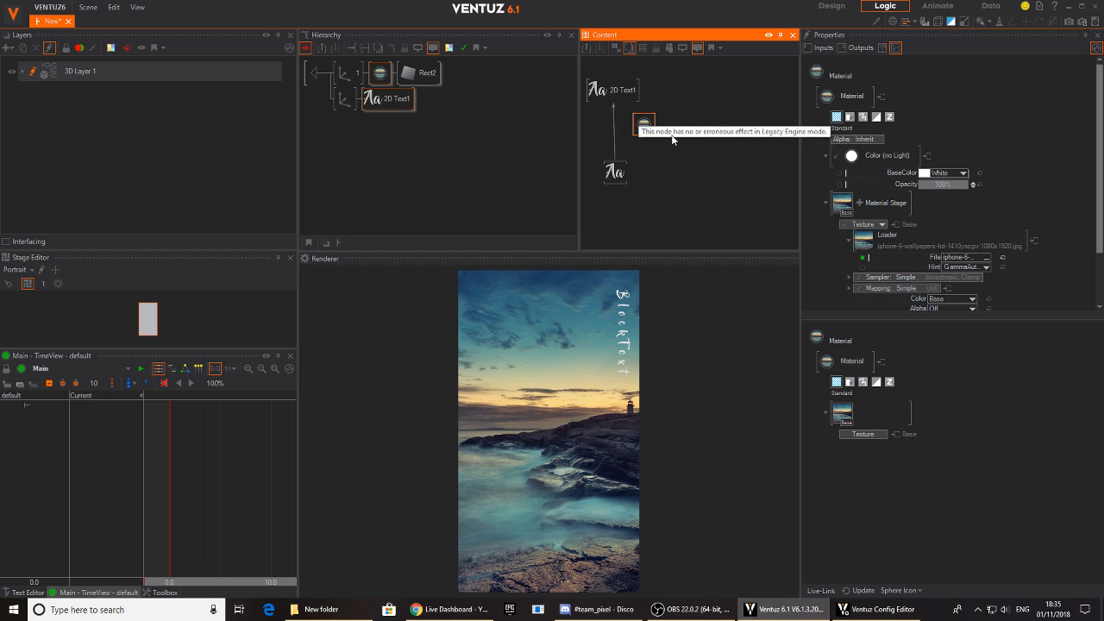
pyautogui.click(637, 162)
pyautogui.doubleClick(675, 185)
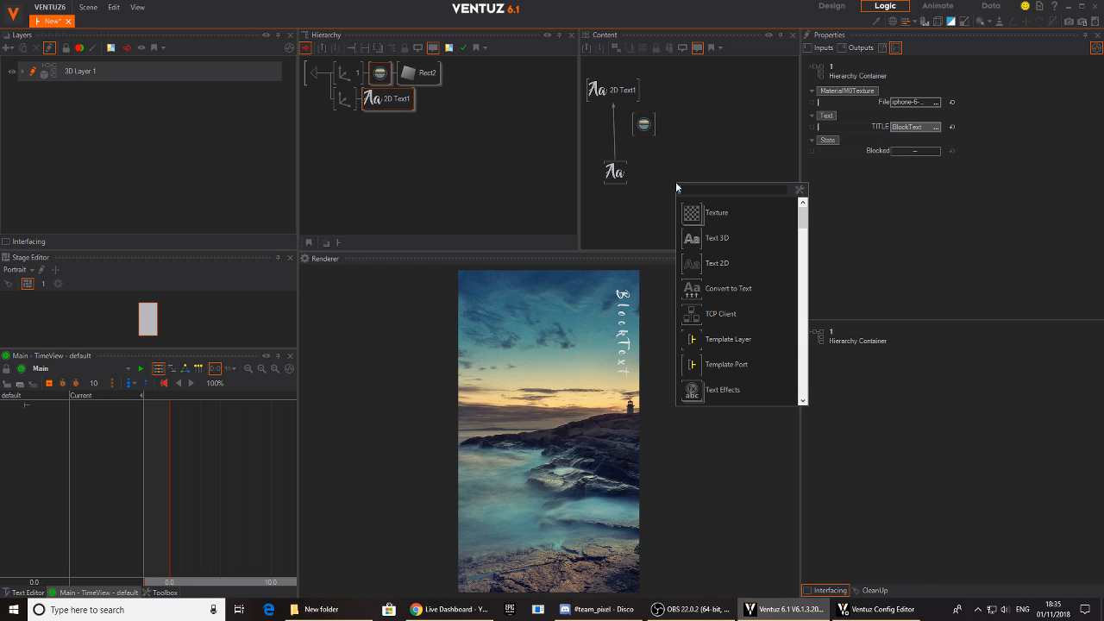
pyautogui.write('key')
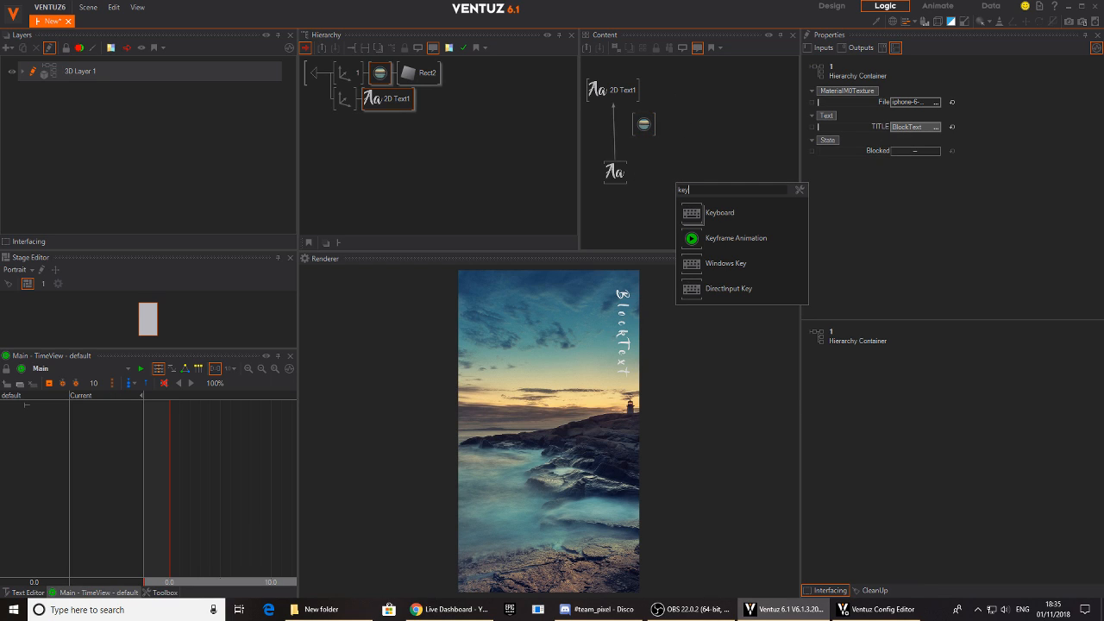
pyautogui.click(735, 238)
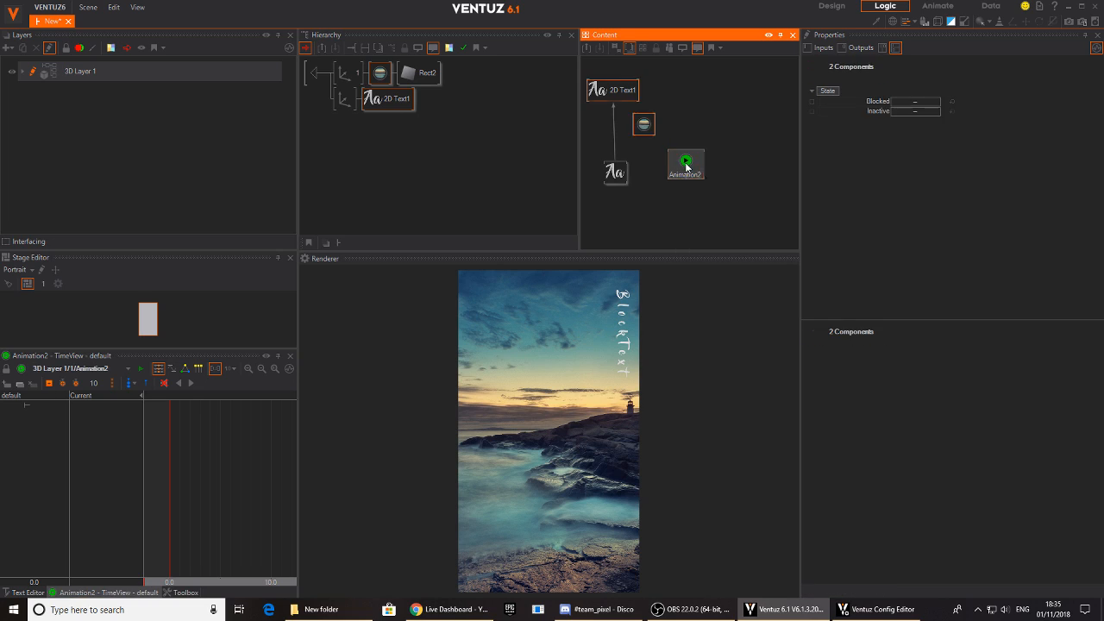
# - Insert a Rotate text effect between the block text and the 2D text node
pyautogui.doubleClick(624, 165)
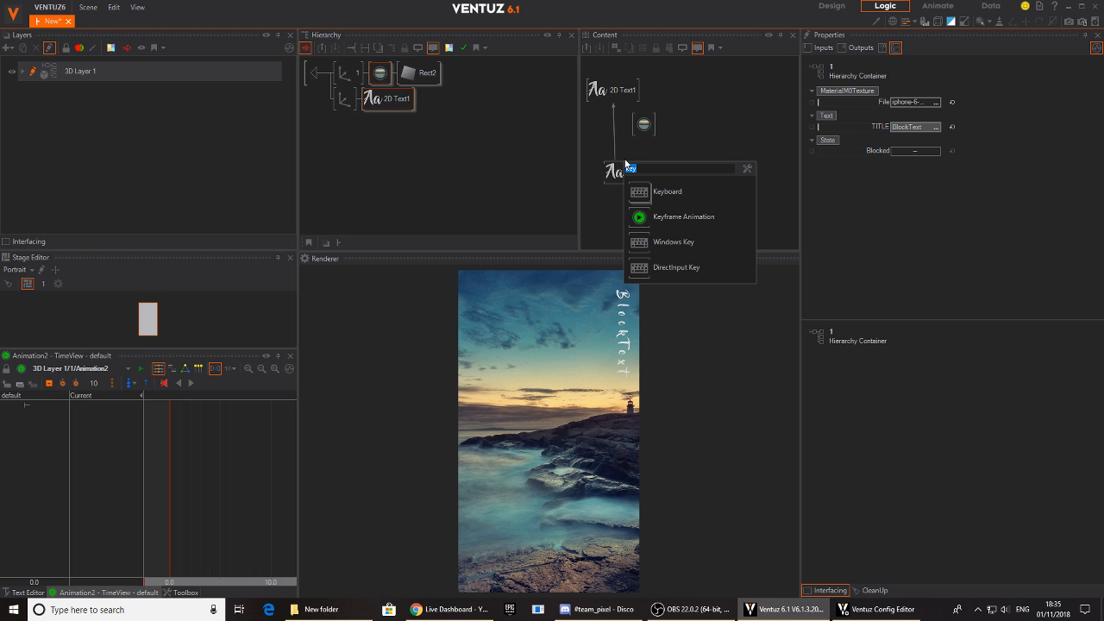
pyautogui.write('te')
pyautogui.moveTo(641, 347); pyautogui.dragTo(613, 131)
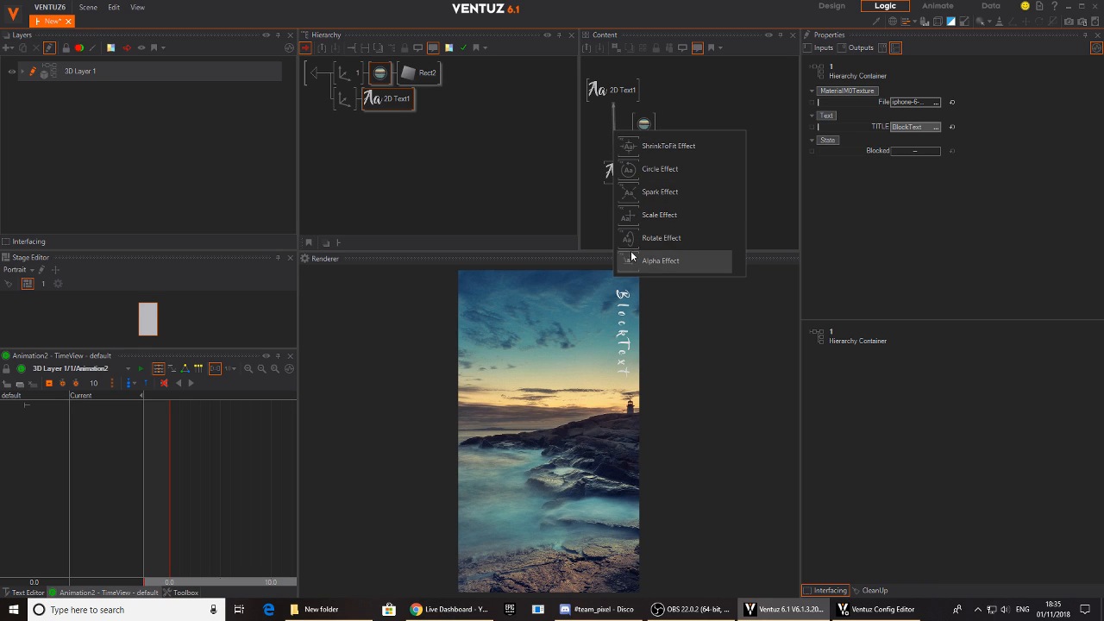
pyautogui.click(614, 144)
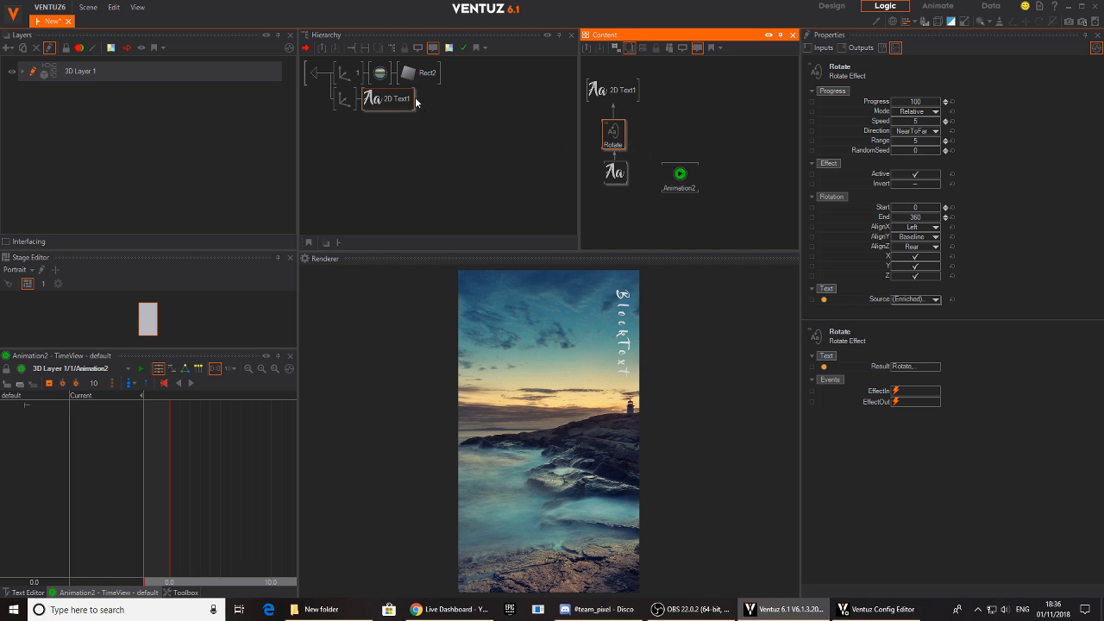
# - Change the image material's texture mapping in container 1 to 2D Mapping with UV0
pyautogui.moveTo(379, 75); pyautogui.dragTo(677, 106)
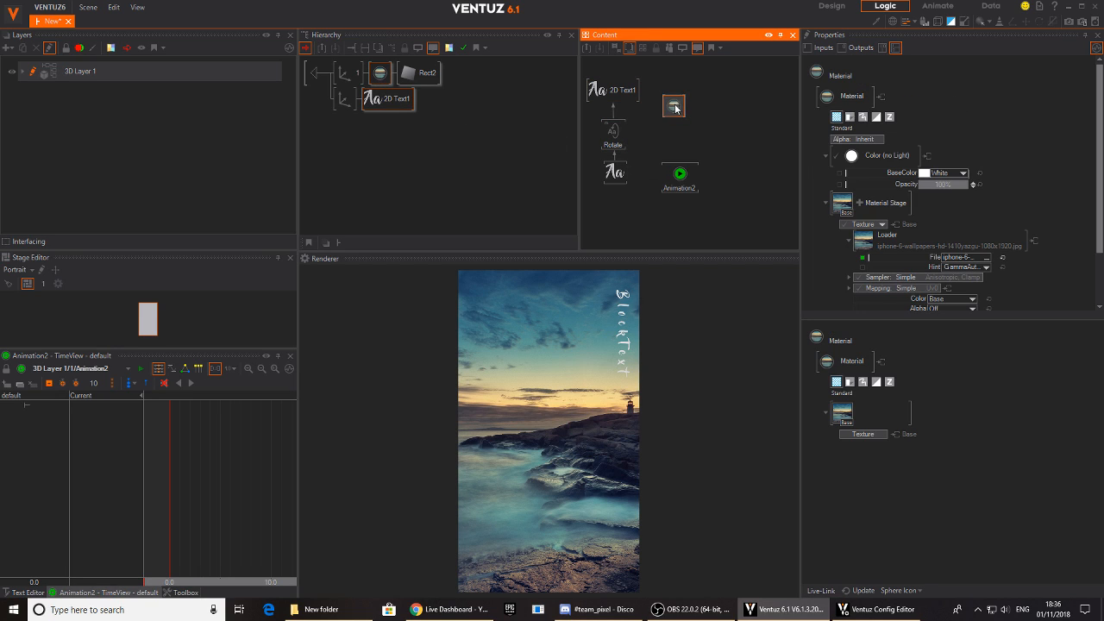
pyautogui.scroll(-2, 1005, 130)
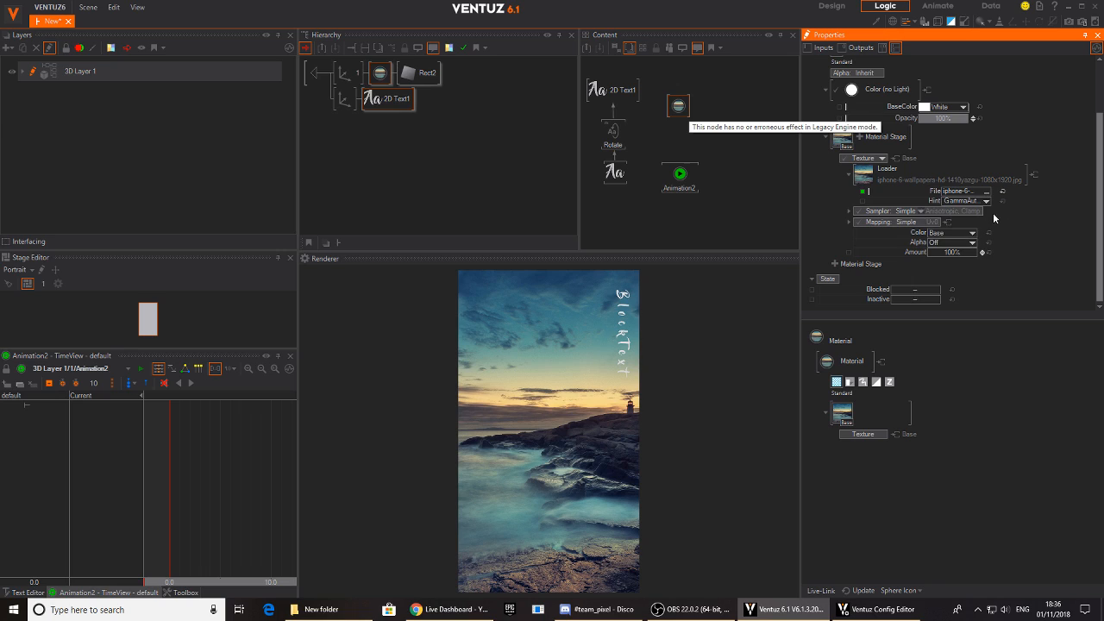
pyautogui.click(922, 221)
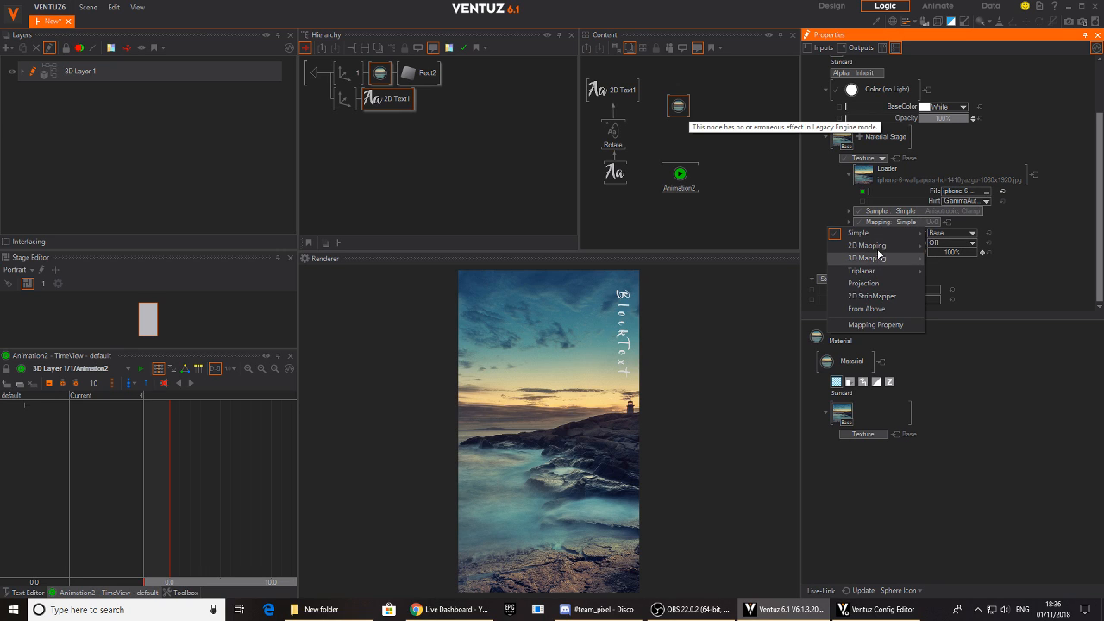
pyautogui.moveTo(897, 246)
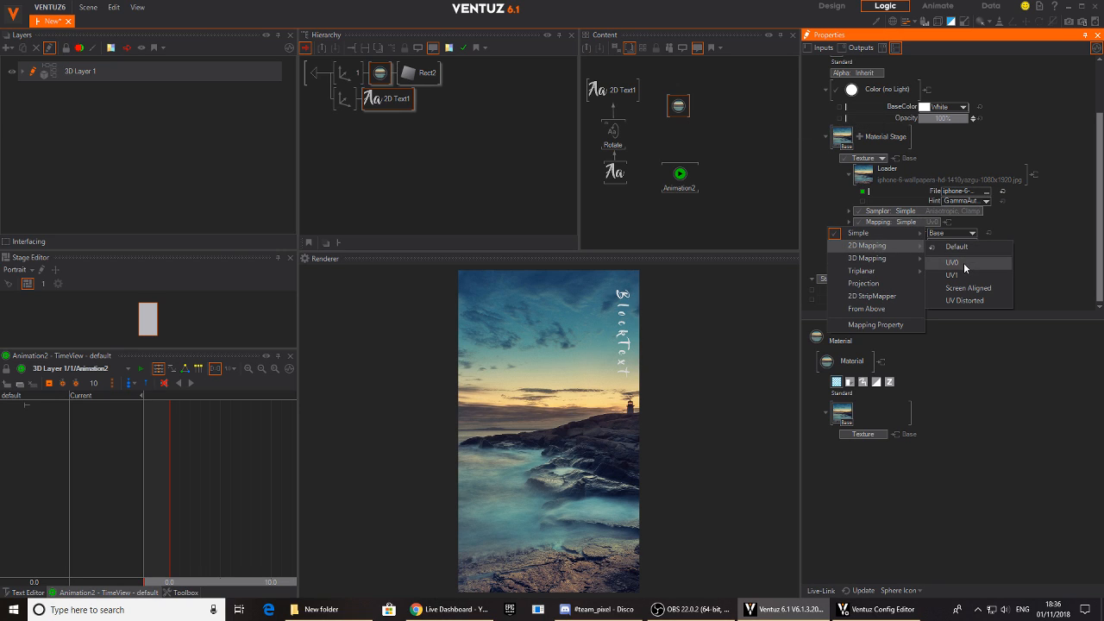
pyautogui.click(963, 263)
pyautogui.scroll(-2, 906, 194)
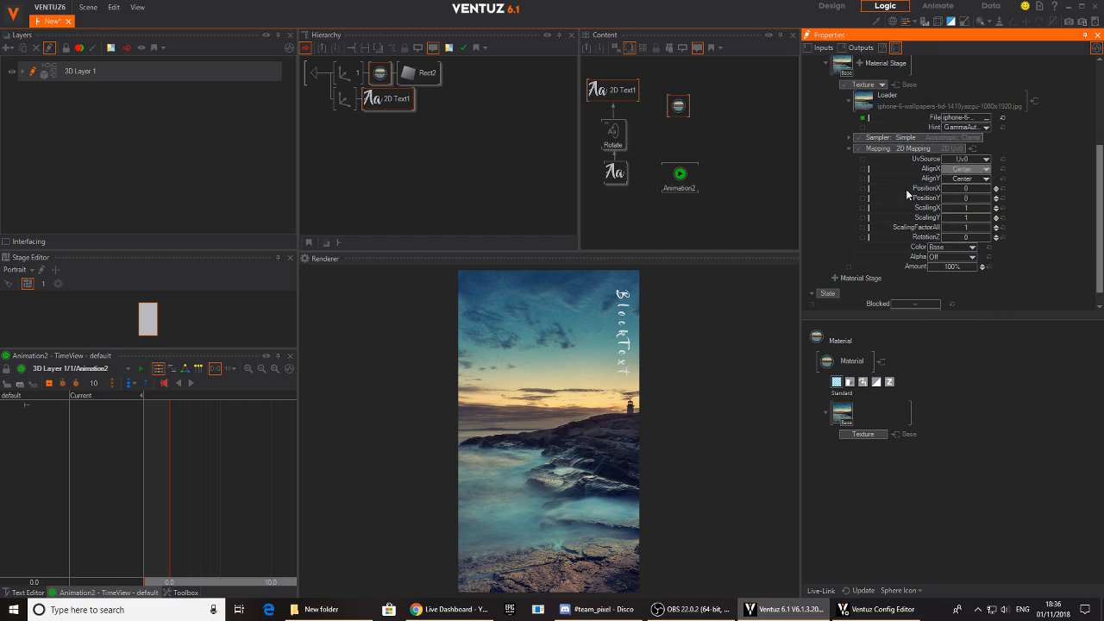
# - Preview the Rotate text effect by lowering its Progress to 41.5
pyautogui.click(656, 136)
pyautogui.click(680, 107)
pyautogui.moveTo(1032, 267); pyautogui.dragTo(1032, 158)
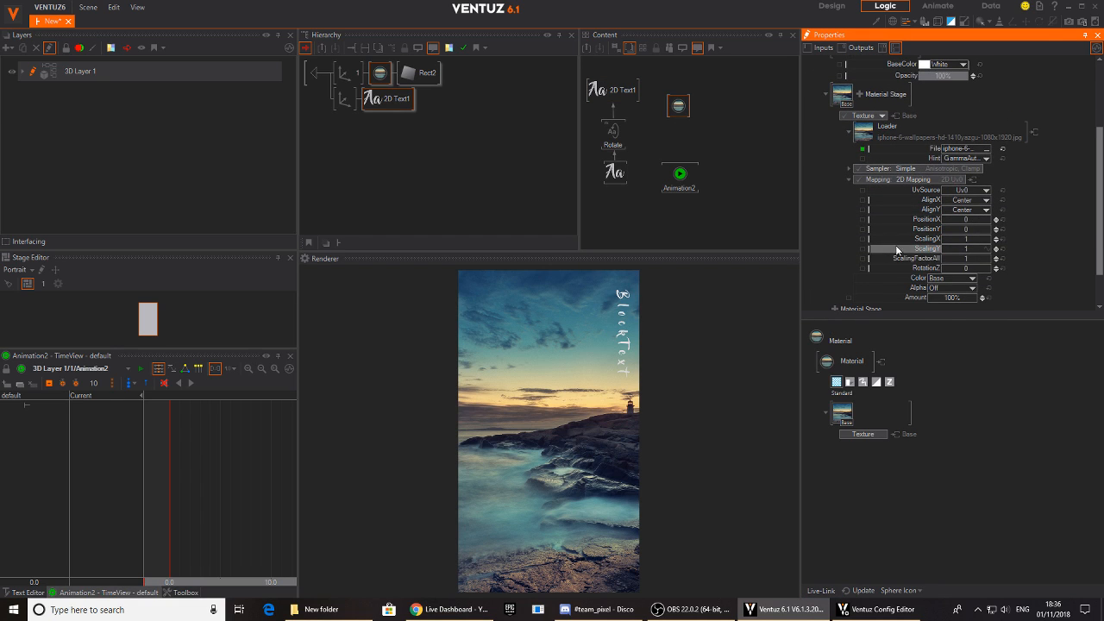
pyautogui.click(612, 135)
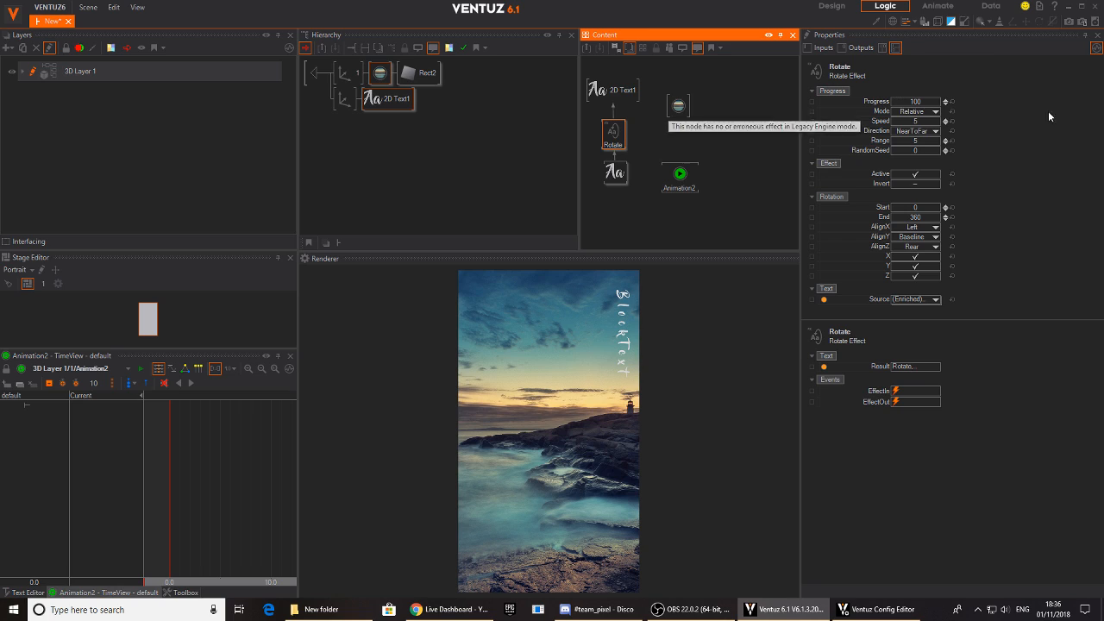
pyautogui.moveTo(897, 102); pyautogui.dragTo(893, 108)
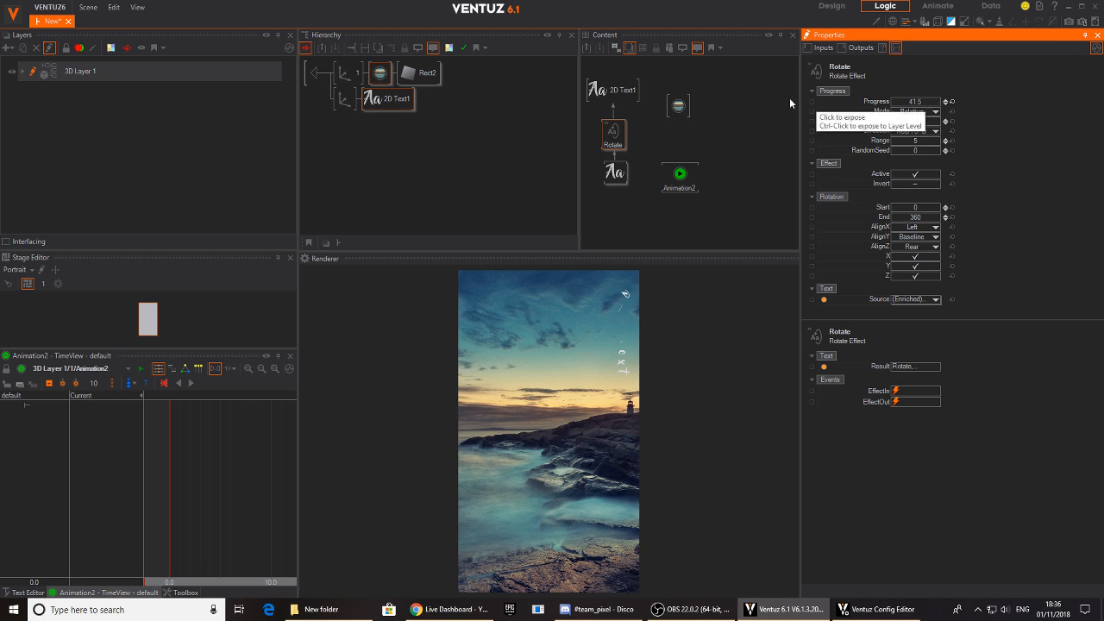
# - Replace the Rotate effect with an Alpha text effect between the block text and the 2D text node
pyautogui.click(613, 141)
pyautogui.press('Delete')
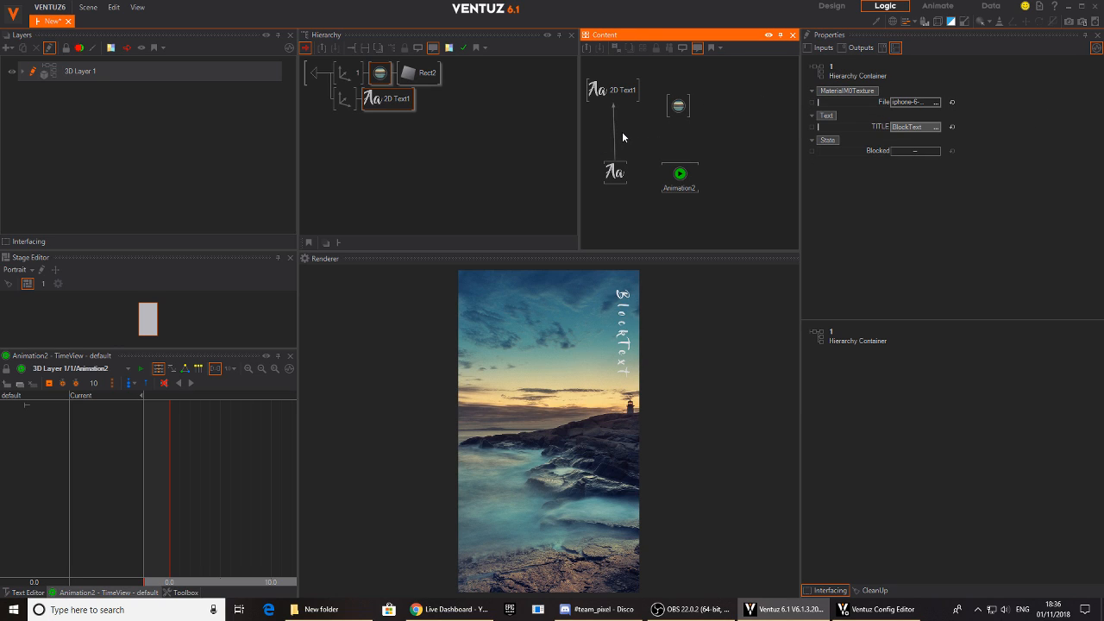
pyautogui.doubleClick(622, 131)
pyautogui.write('te')
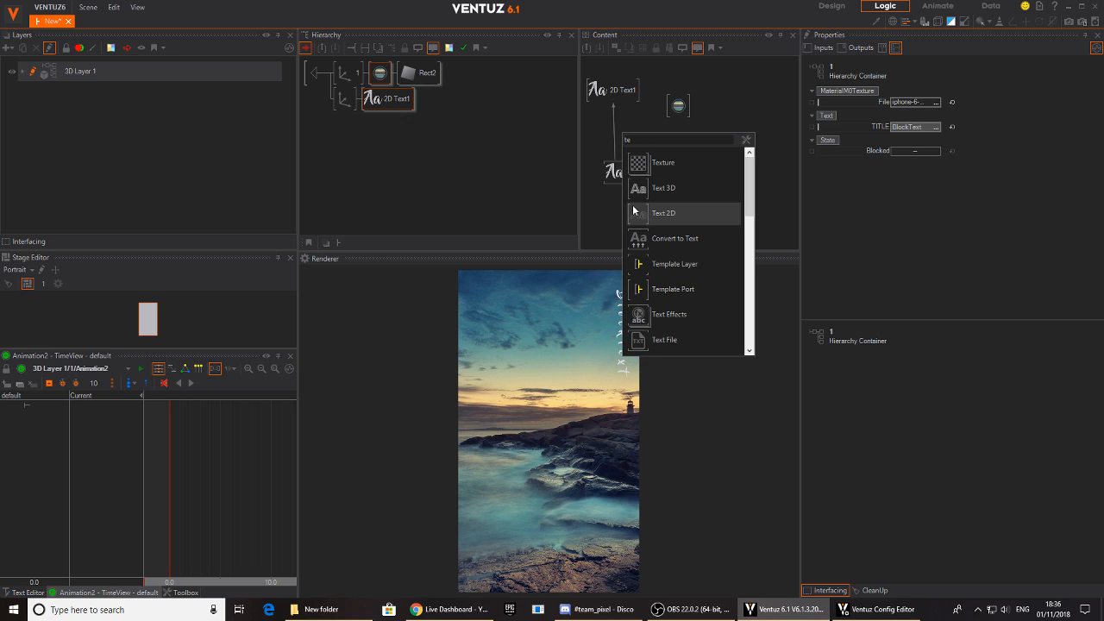
pyautogui.click(642, 319)
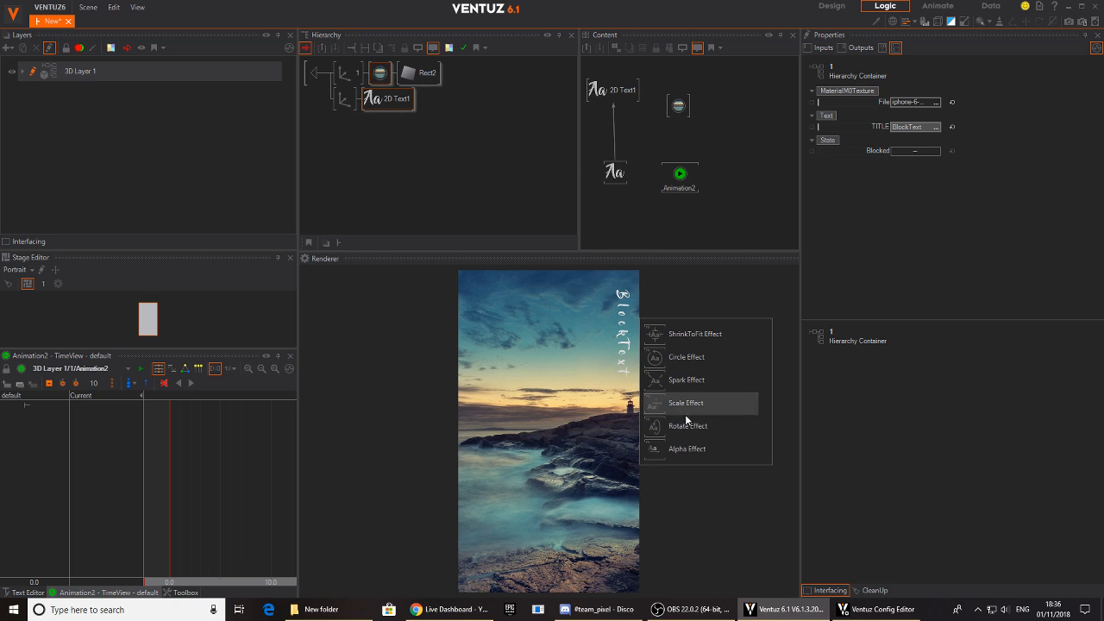
pyautogui.click(660, 454)
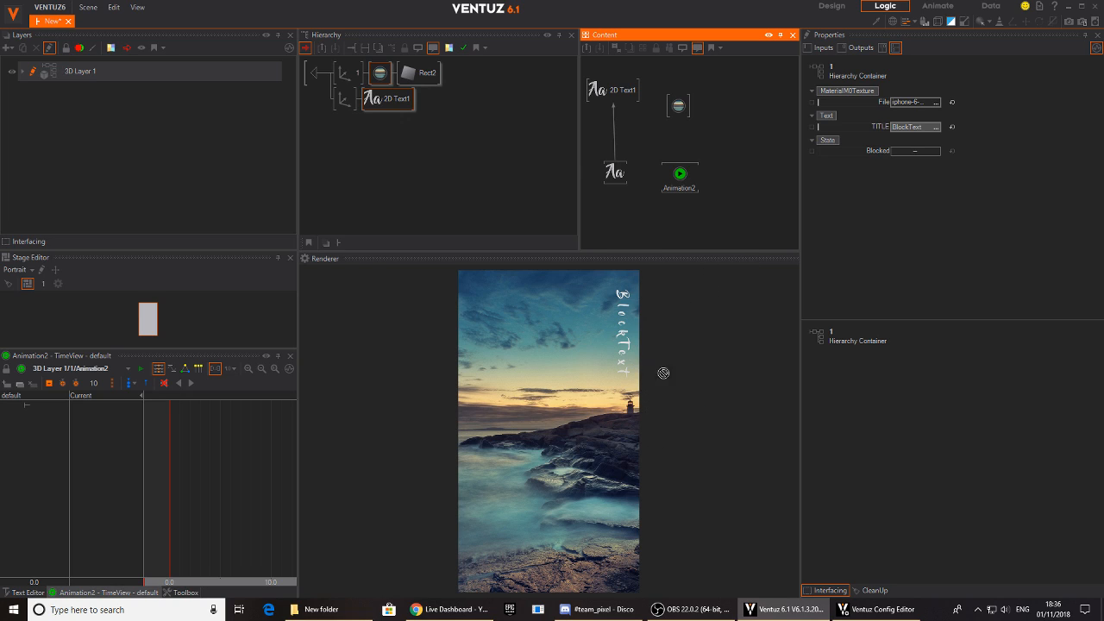
pyautogui.click(615, 128)
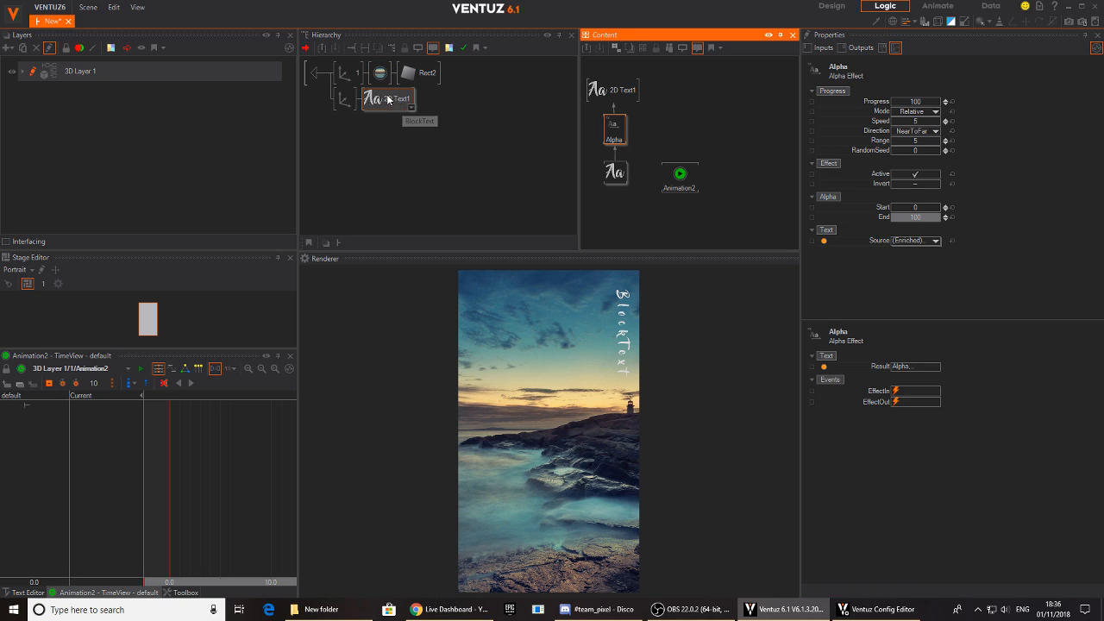
# - Bind the Alpha effect's Progress and the image material's mapping ScalingFactorAll to the container's keyframe animation
pyautogui.moveTo(379, 72); pyautogui.dragTo(678, 105)
pyautogui.click(614, 127)
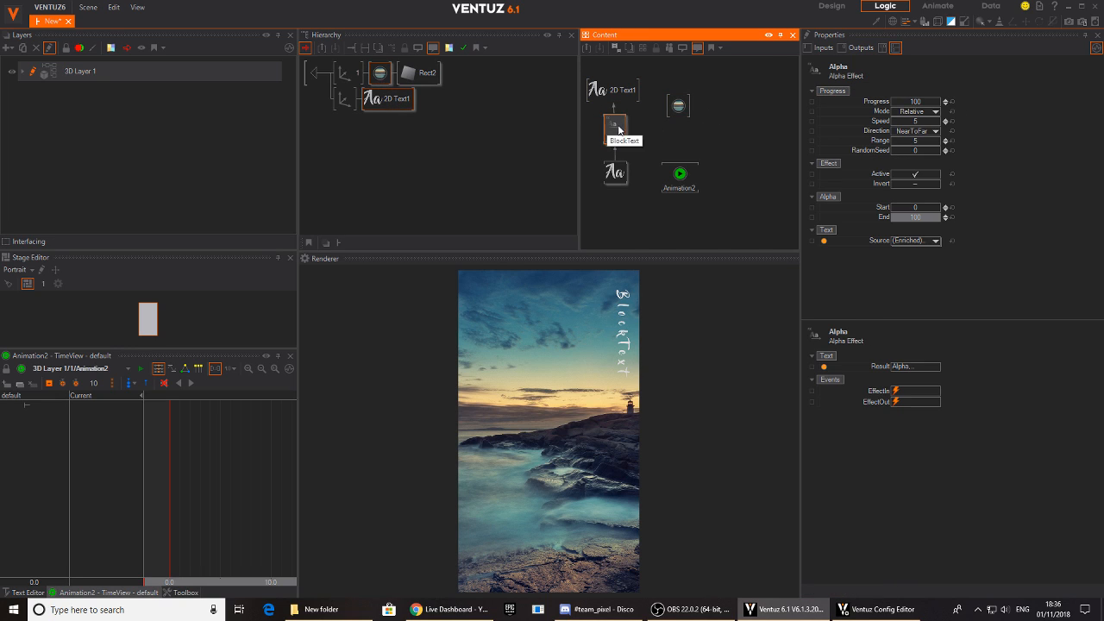
pyautogui.moveTo(863, 101); pyautogui.dragTo(690, 186)
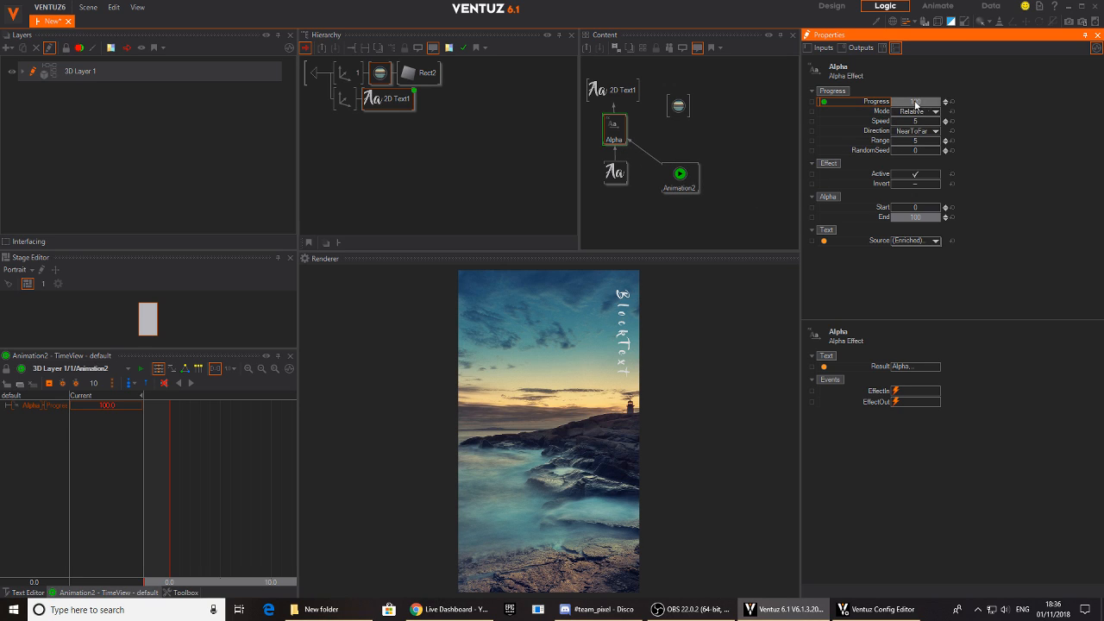
pyautogui.click(678, 107)
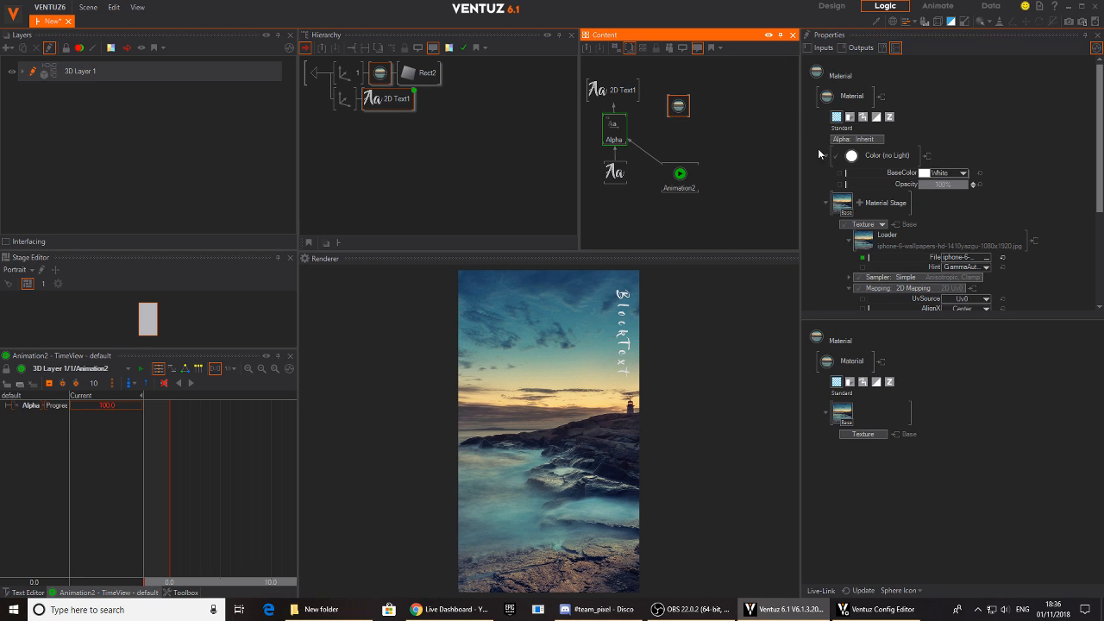
pyautogui.scroll(-3, 880, 194)
pyautogui.moveTo(926, 253); pyautogui.dragTo(680, 173)
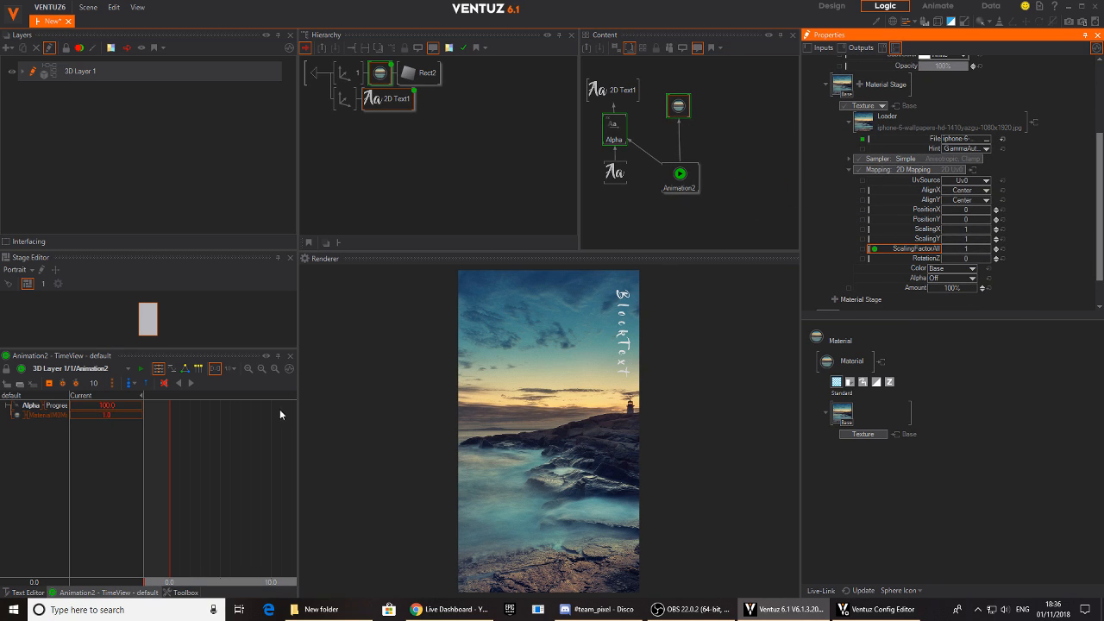
# - Key both animation channels at 0 s and 1 s, with the timeline unit switched to 1 Second
pyautogui.click(175, 463)
pyautogui.click(50, 384)
pyautogui.moveTo(273, 506)
pyautogui.mouseDown()
pyautogui.moveTo(202, 495)
pyautogui.moveTo(273, 488)
pyautogui.mouseUp()
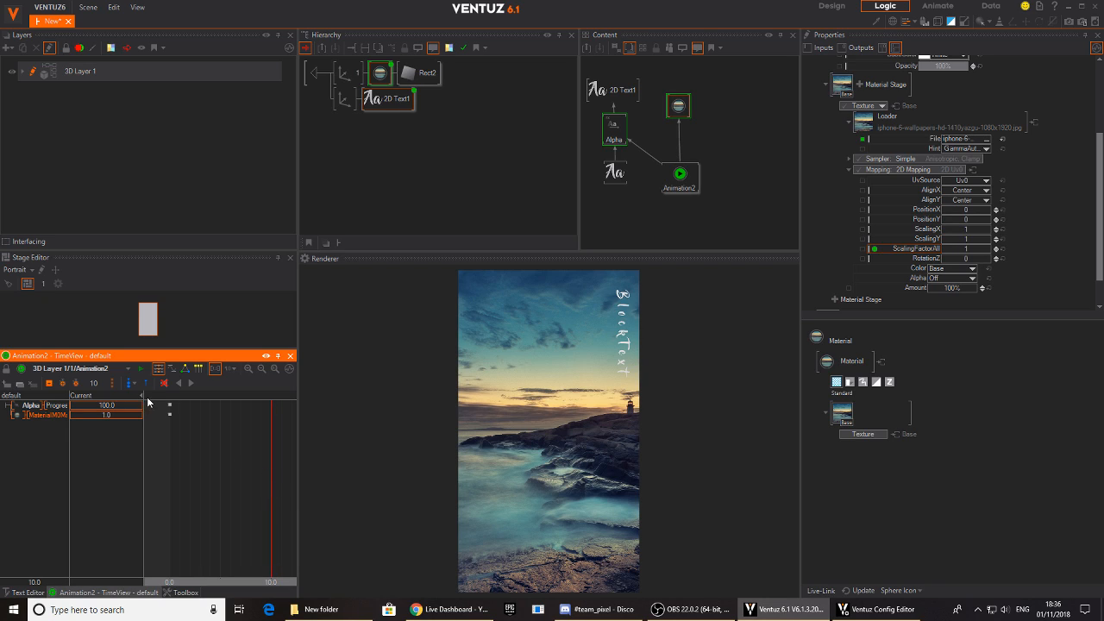
pyautogui.click(218, 372)
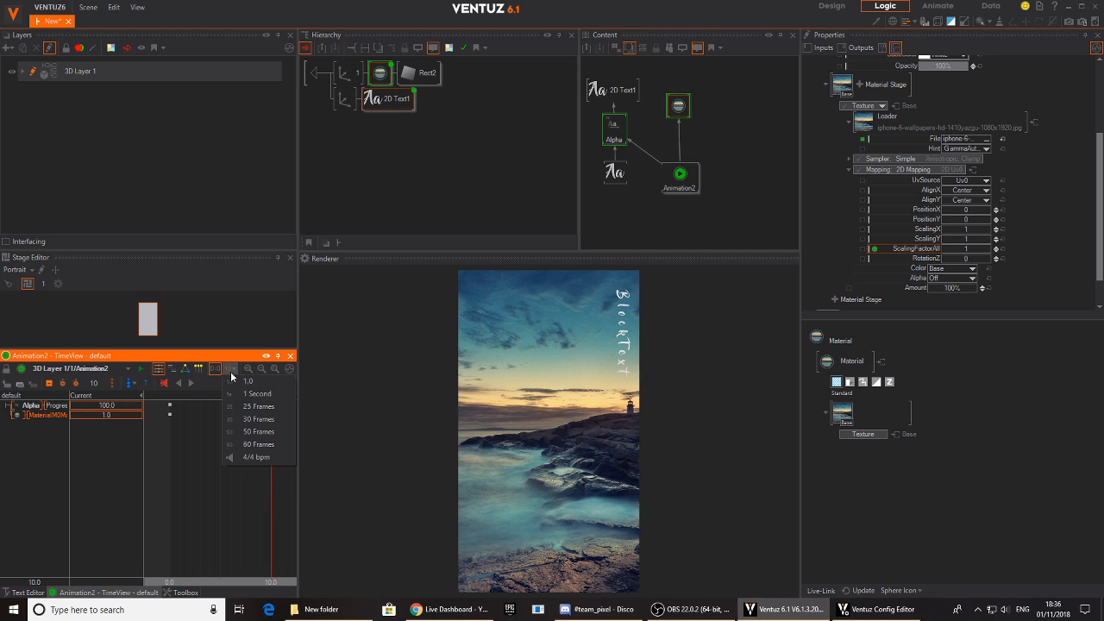
pyautogui.click(245, 395)
pyautogui.click(49, 384)
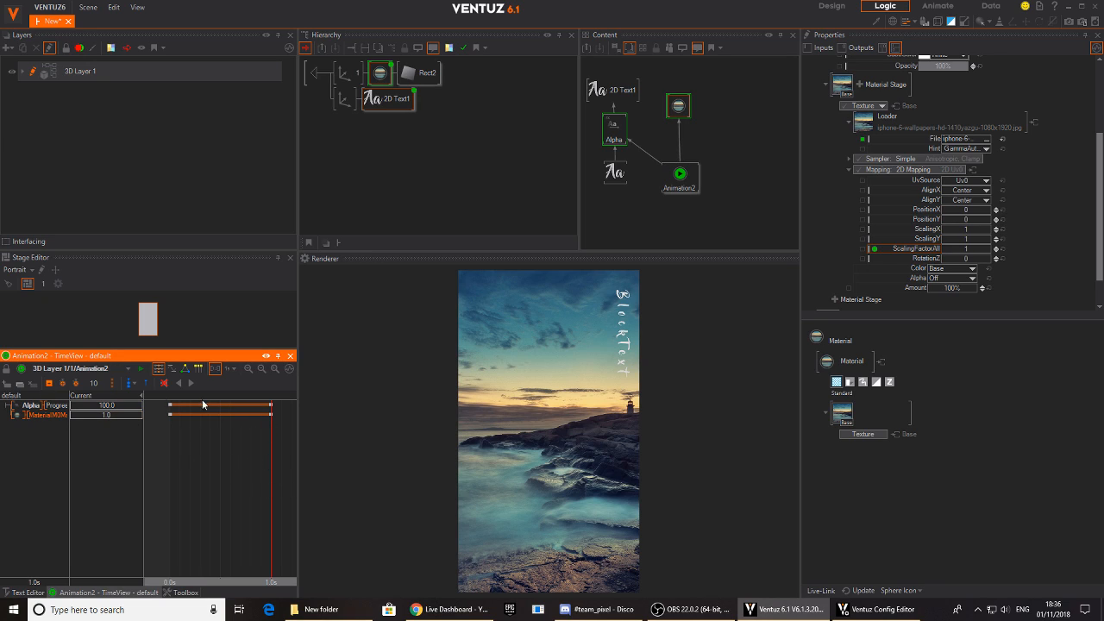
# - Set the values at 0 s to 1.75 for the material scaling and 0 for the Alpha Progress
pyautogui.moveTo(272, 486); pyautogui.dragTo(172, 488)
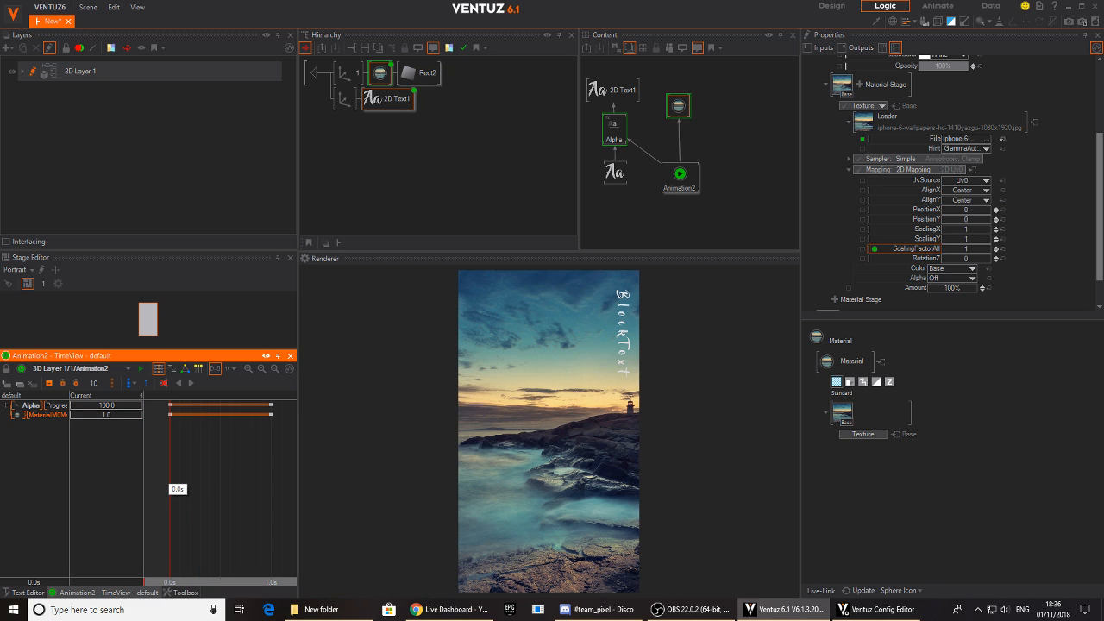
pyautogui.moveTo(109, 414); pyautogui.dragTo(134, 417)
pyautogui.click(129, 405)
pyautogui.write('0')
pyautogui.press('Return')
# - Move the Alpha Progress end keyframe earlier to position 8 and scrub back through the animation
pyautogui.moveTo(190, 386); pyautogui.dragTo(251, 498)
pyautogui.moveTo(271, 405); pyautogui.dragTo(252, 406)
pyautogui.moveTo(235, 478); pyautogui.dragTo(181, 487)
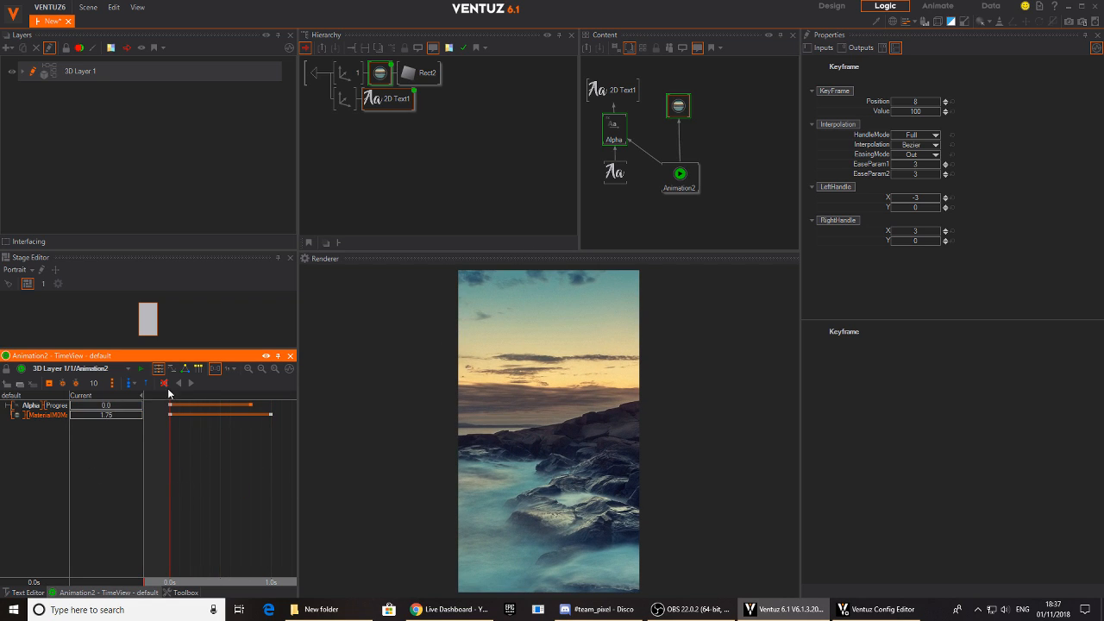
# - Add one animation state at 0 s and a second state at 1 s
pyautogui.click(132, 383)
pyautogui.click(153, 396)
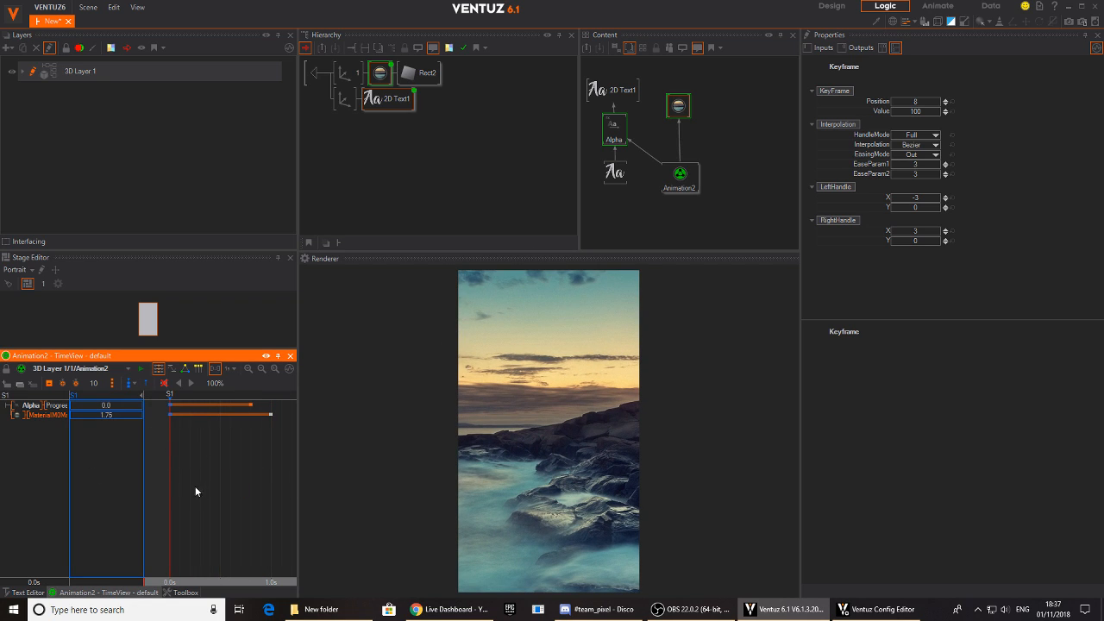
pyautogui.moveTo(199, 486); pyautogui.dragTo(272, 483)
pyautogui.click(128, 384)
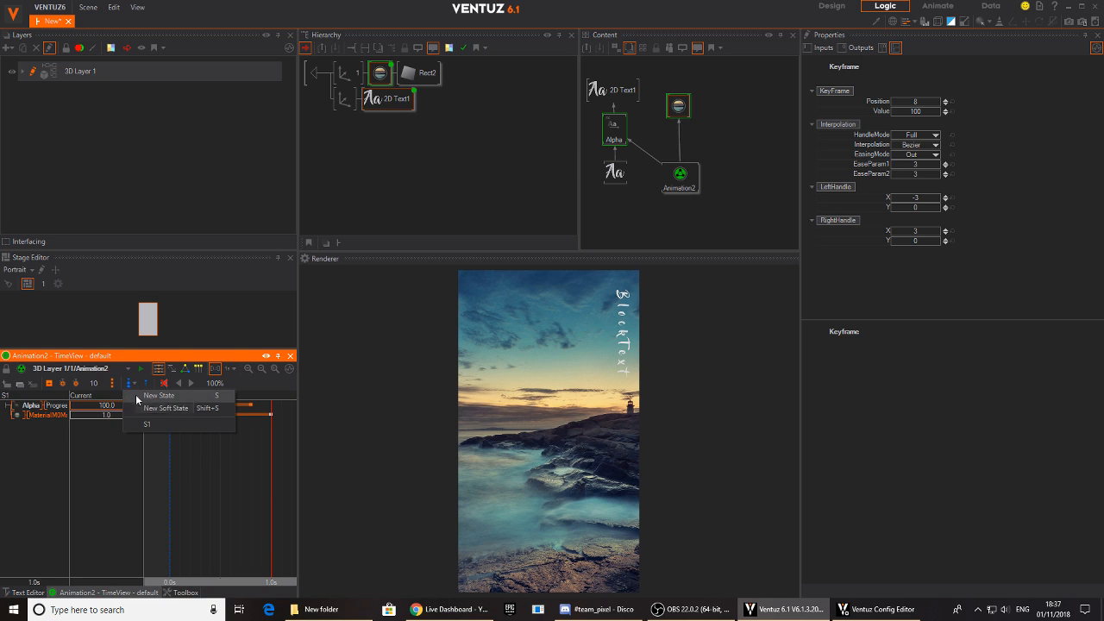
pyautogui.click(154, 394)
pyautogui.moveTo(269, 493); pyautogui.dragTo(452, 334)
# - Rename the container's keyframe animation node to IMAGE
pyautogui.doubleClick(679, 187)
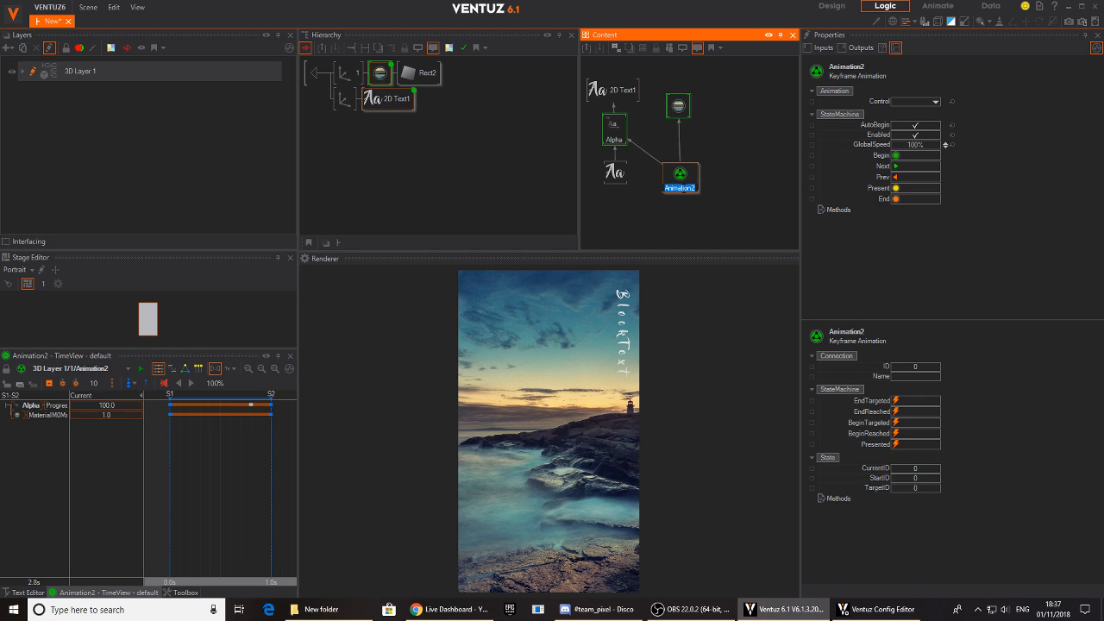
pyautogui.write('IMAGE')
pyautogui.press('Return')
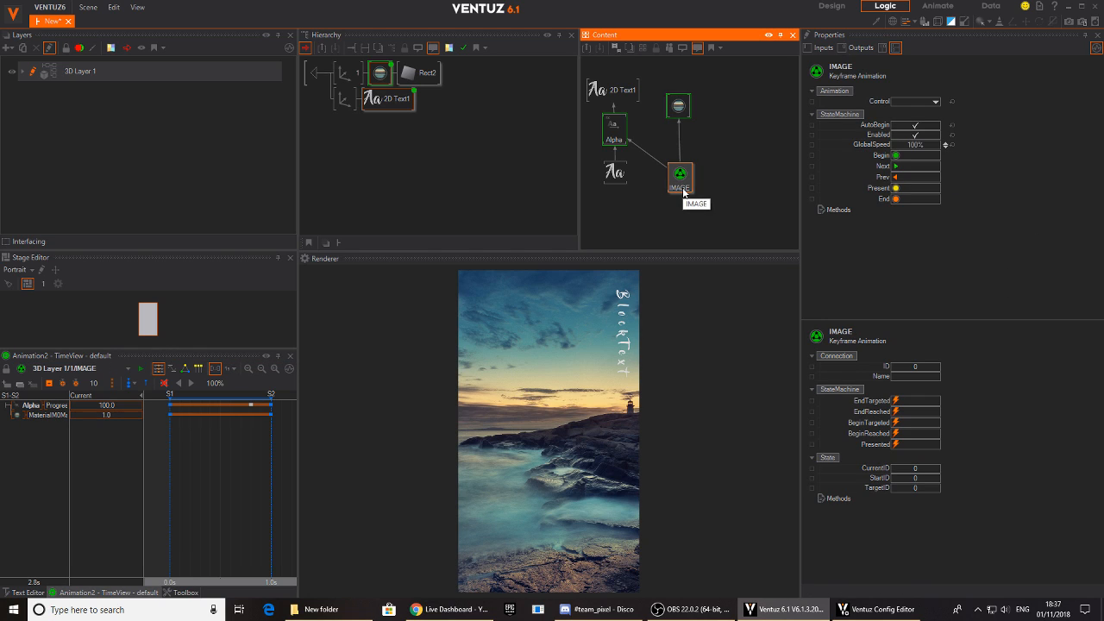
# - Expose the Control property of the IMAGE animation on container 1's interface
pyautogui.click(317, 79)
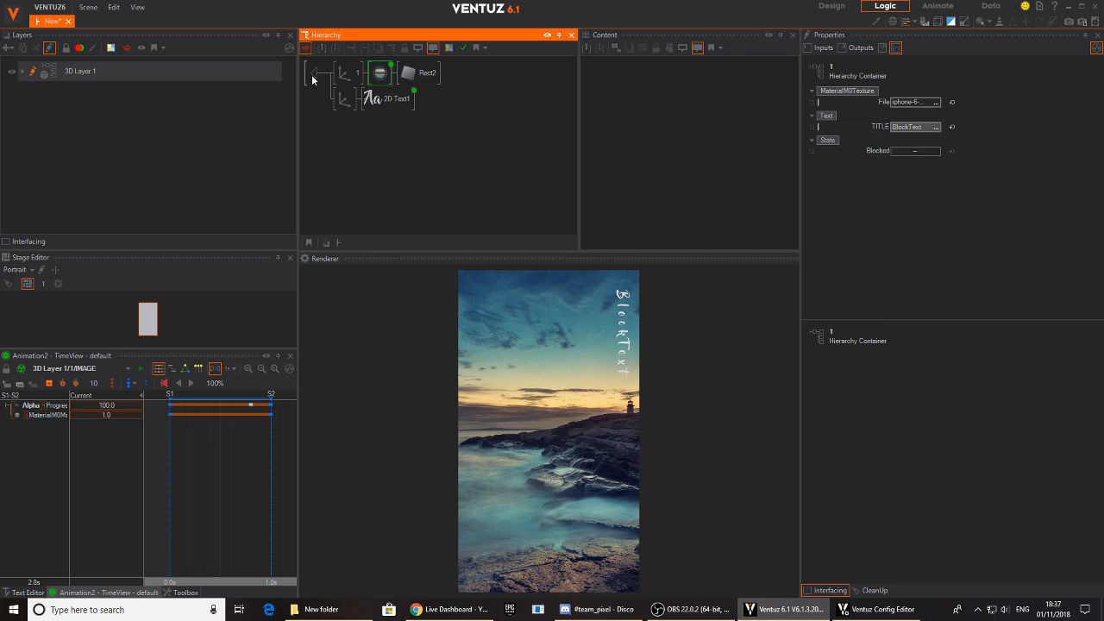
pyautogui.click(309, 74)
pyautogui.click(464, 78)
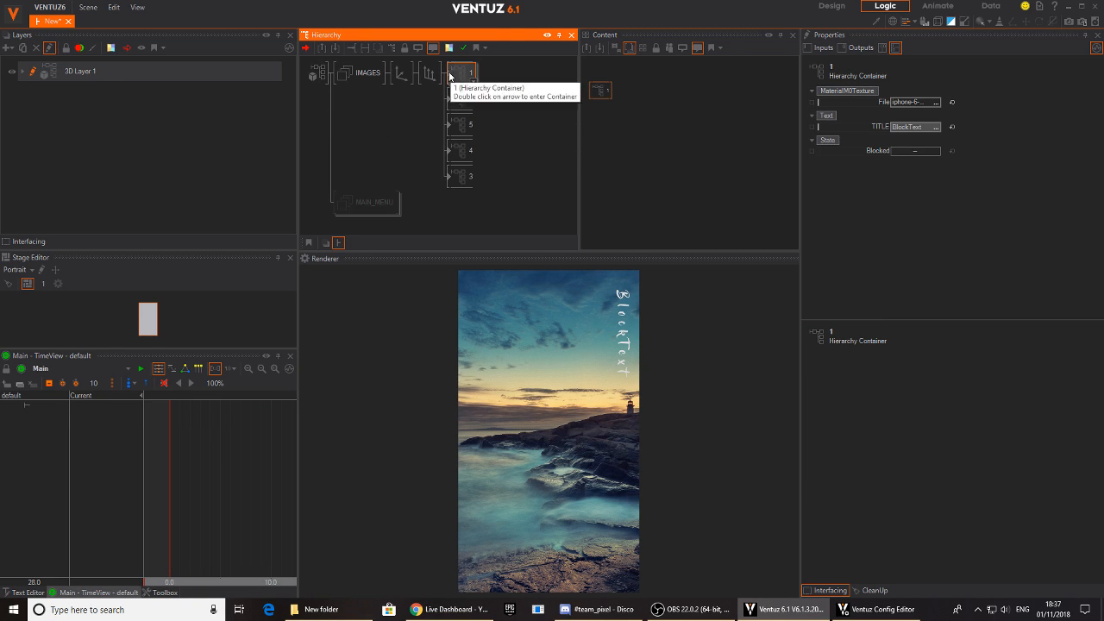
pyautogui.doubleClick(461, 74)
pyautogui.click(388, 98)
pyautogui.click(681, 175)
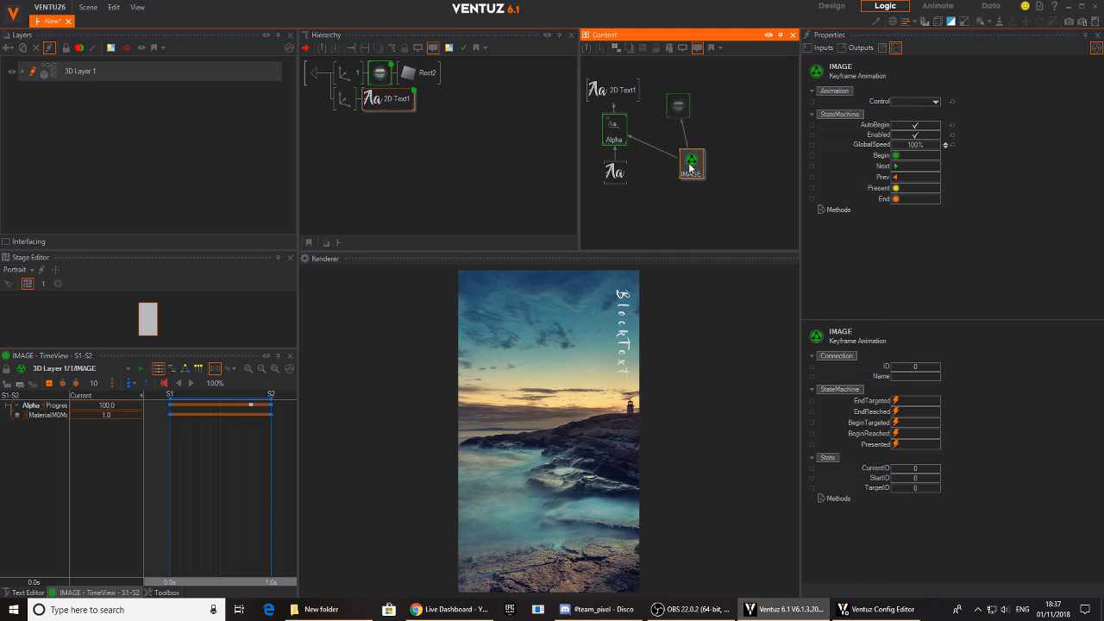
pyautogui.click(810, 102)
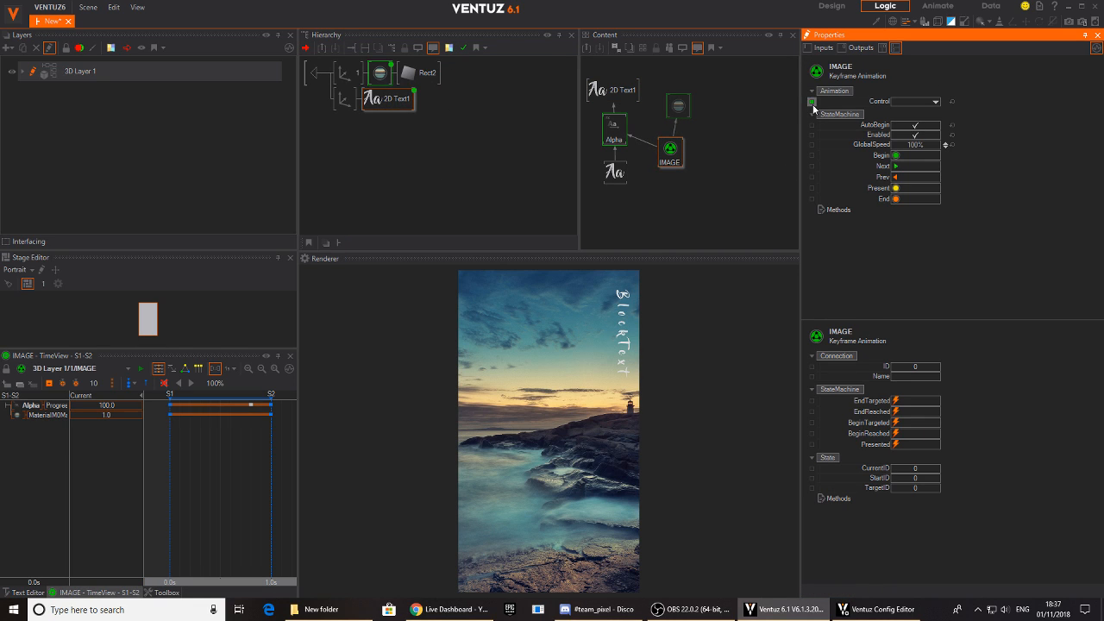
# - Examine the exposed IMAGE Control property on each of the numbered image containers
pyautogui.click(307, 75)
pyautogui.click(458, 76)
pyautogui.moveTo(459, 100); pyautogui.dragTo(458, 125)
pyautogui.click(457, 125)
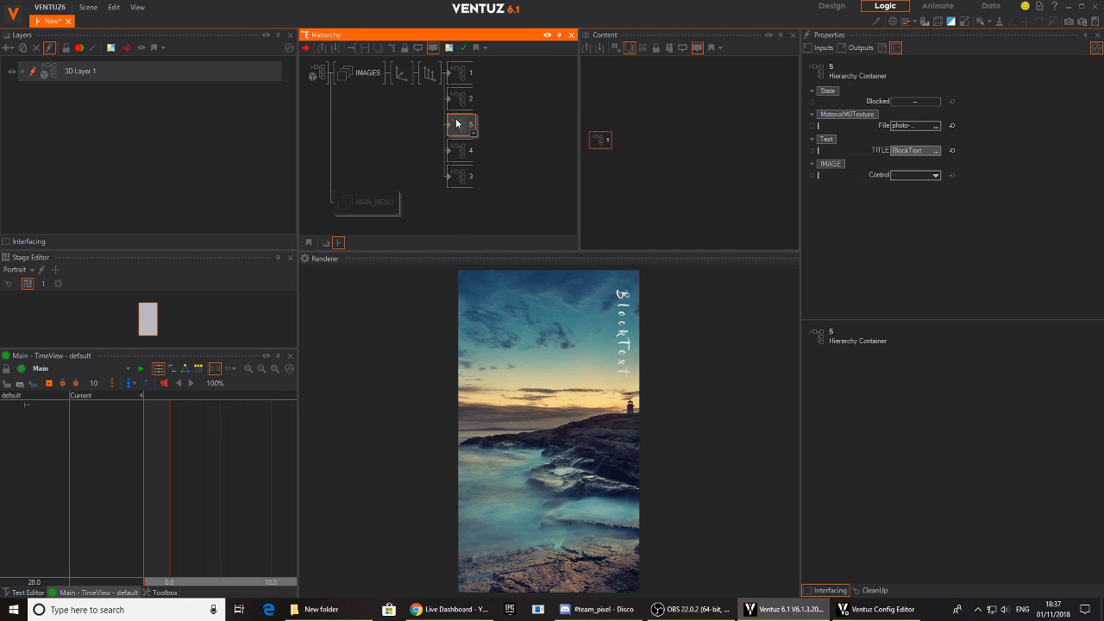
pyautogui.click(463, 154)
pyautogui.click(463, 176)
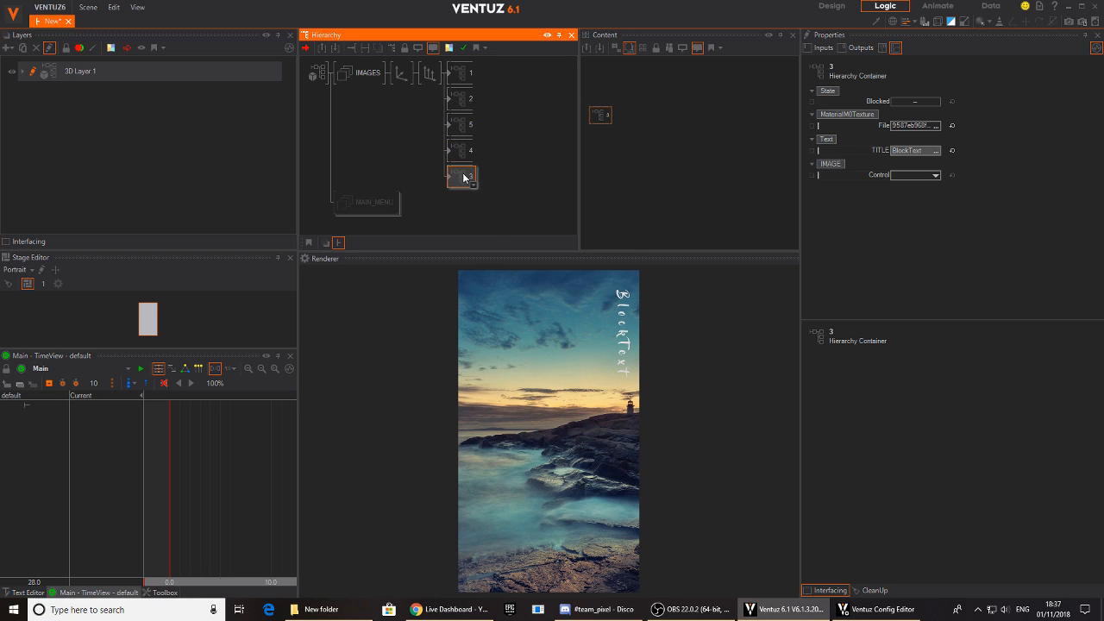
pyautogui.click(460, 99)
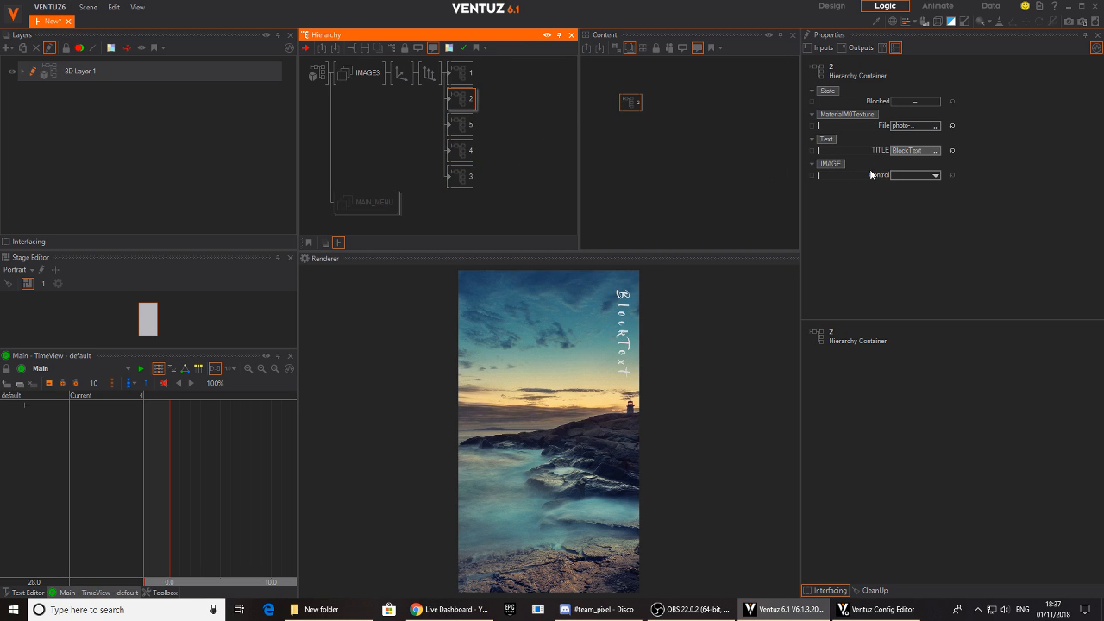
pyautogui.click(458, 125)
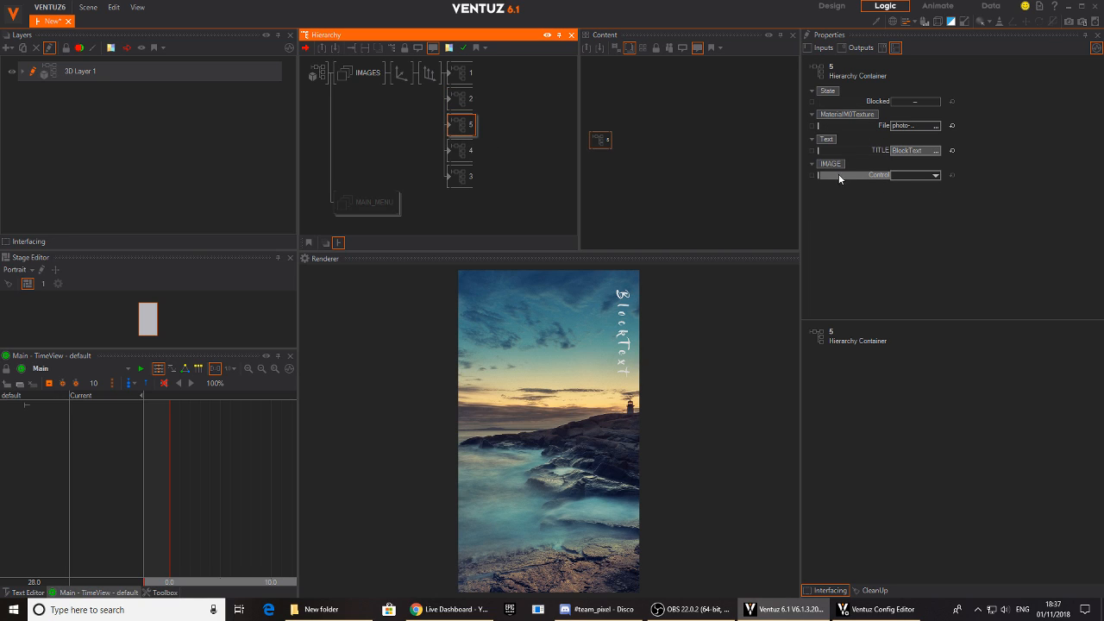
# - Slide the axis above the image containers along Y, ending at position 12.51
pyautogui.click(401, 74)
pyautogui.moveTo(916, 116); pyautogui.dragTo(942, 120)
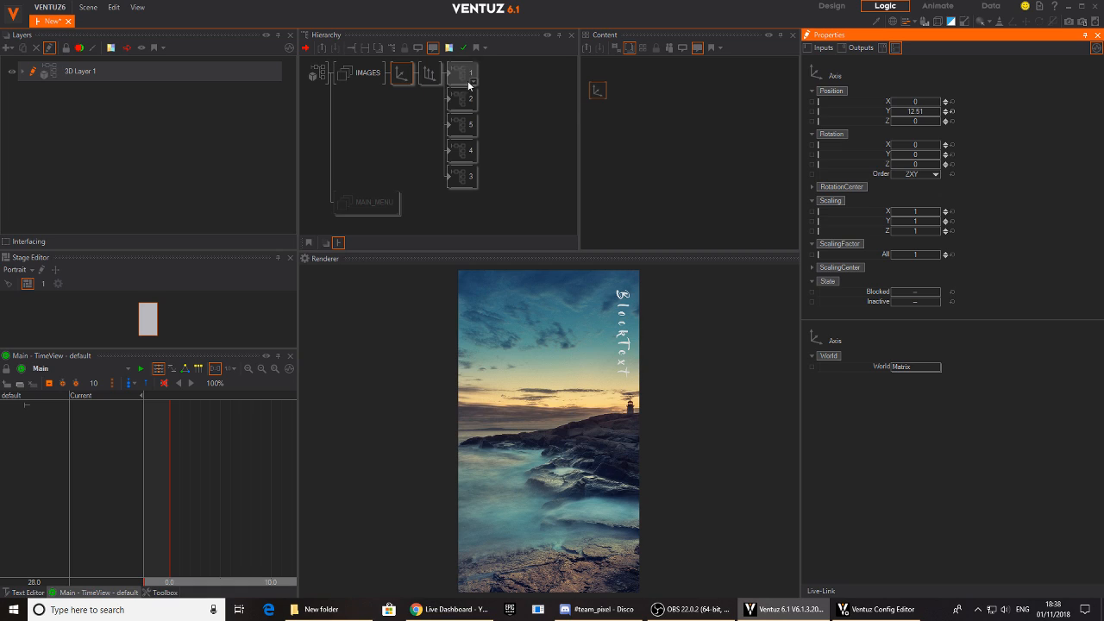
# - Add a Keyframe Animation node beside the image axis and name it SCROLL_IMAGES
pyautogui.doubleClick(748, 156)
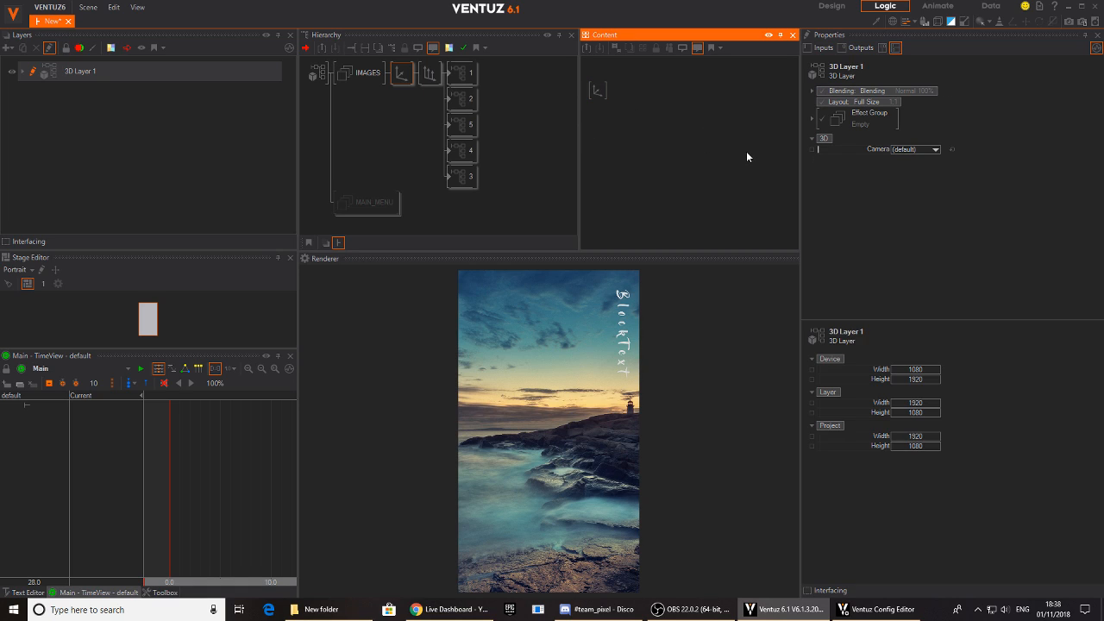
pyautogui.write('key')
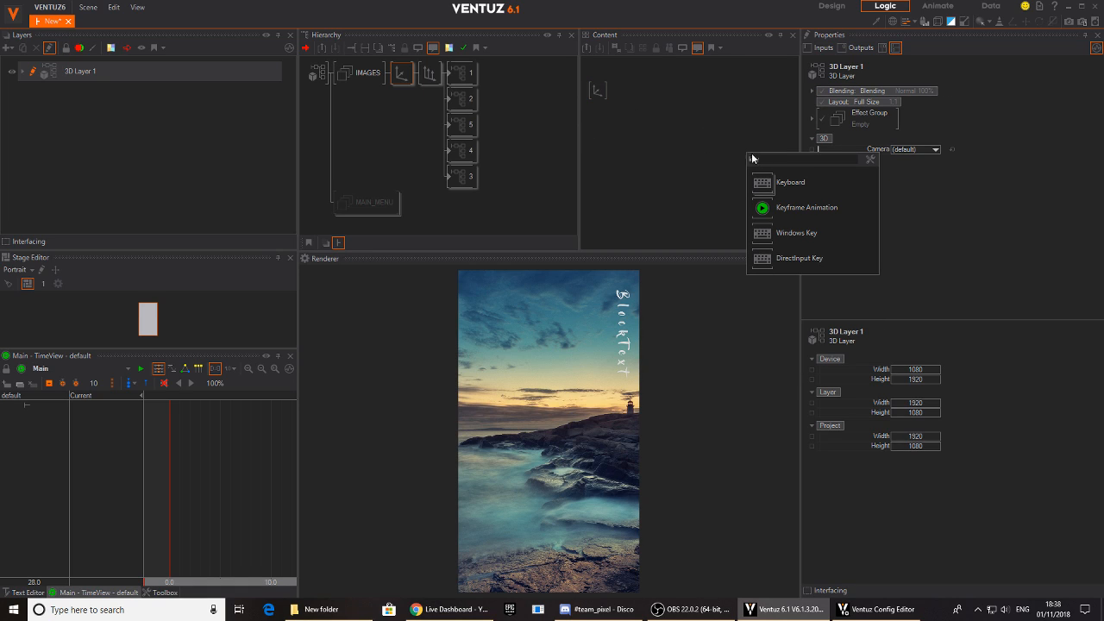
pyautogui.click(764, 210)
pyautogui.click(708, 121)
pyautogui.moveTo(708, 130); pyautogui.dragTo(697, 127)
pyautogui.doubleClick(699, 125)
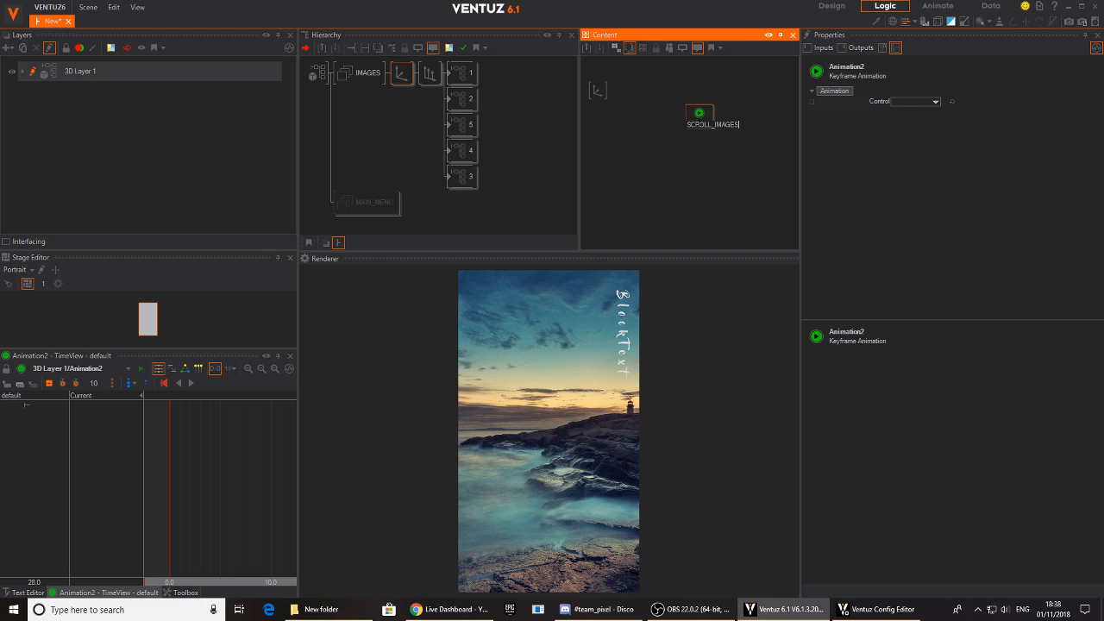
pyautogui.write('SCROLL_IMAGES')
pyautogui.press('Return')
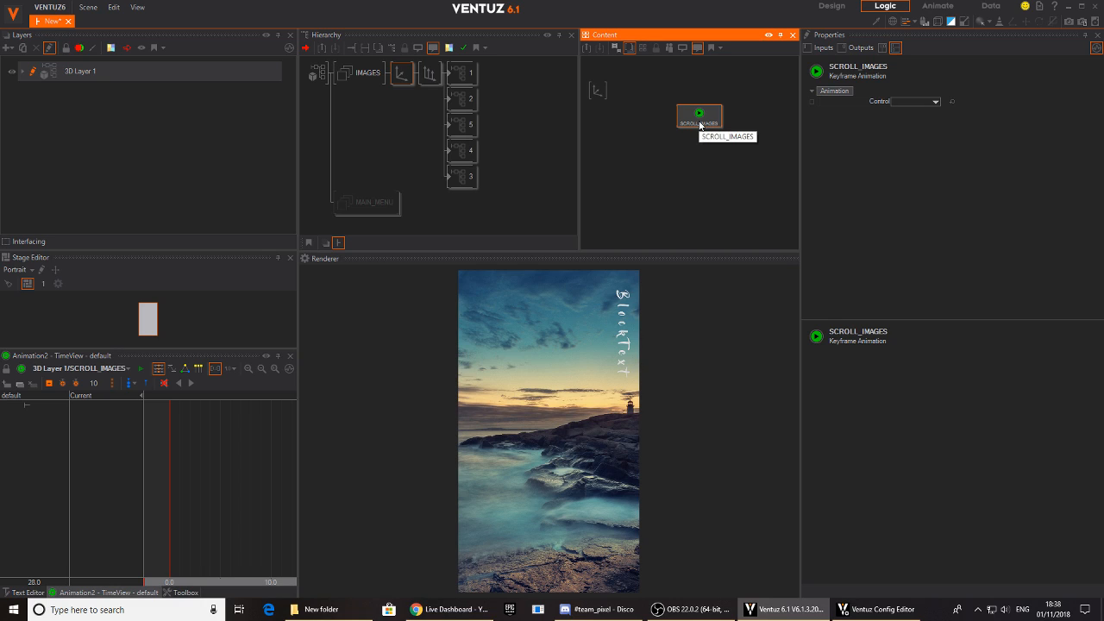
# - Bind the image axis's Y position to the SCROLL_IMAGES animation and widen the timeline area
pyautogui.click(597, 92)
pyautogui.moveTo(876, 112); pyautogui.dragTo(699, 118)
pyautogui.moveTo(298, 449); pyautogui.dragTo(500, 451)
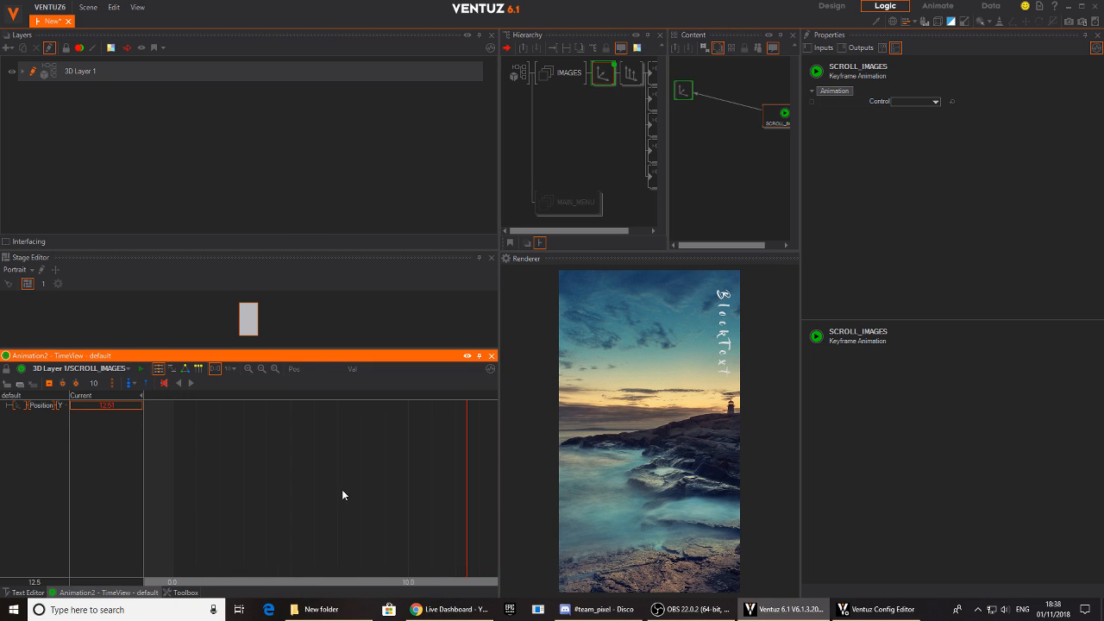
# - Switch the SCROLL_IMAGES timeline to seconds and key the image axis's Y position of 12.51 at 0.0 s
pyautogui.moveTo(288, 493); pyautogui.dragTo(215, 498)
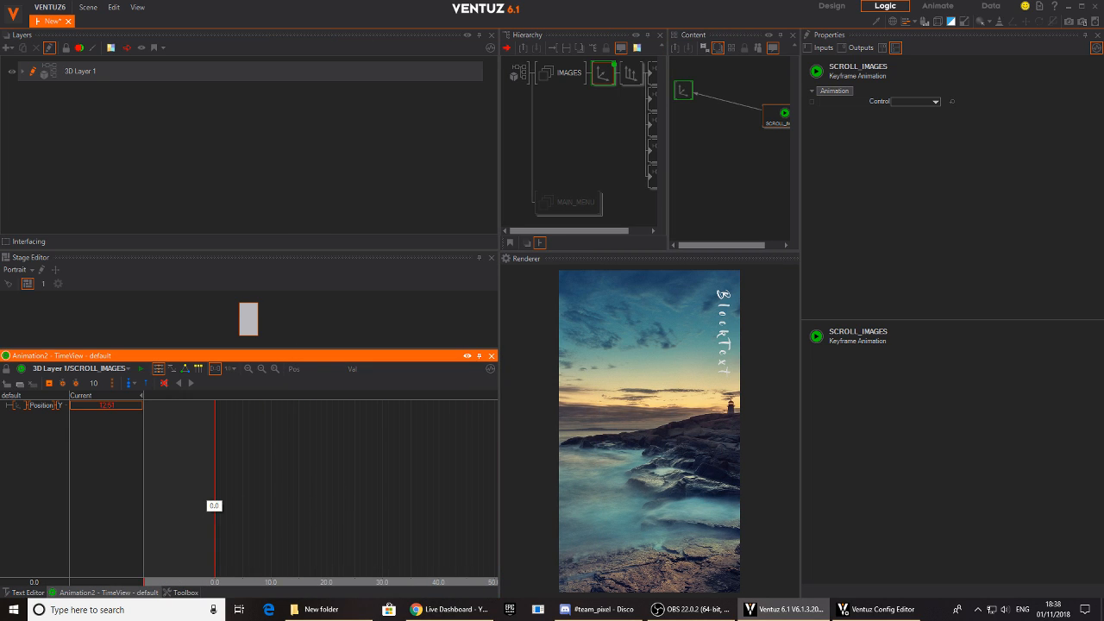
pyautogui.scroll(4, 248, 509)
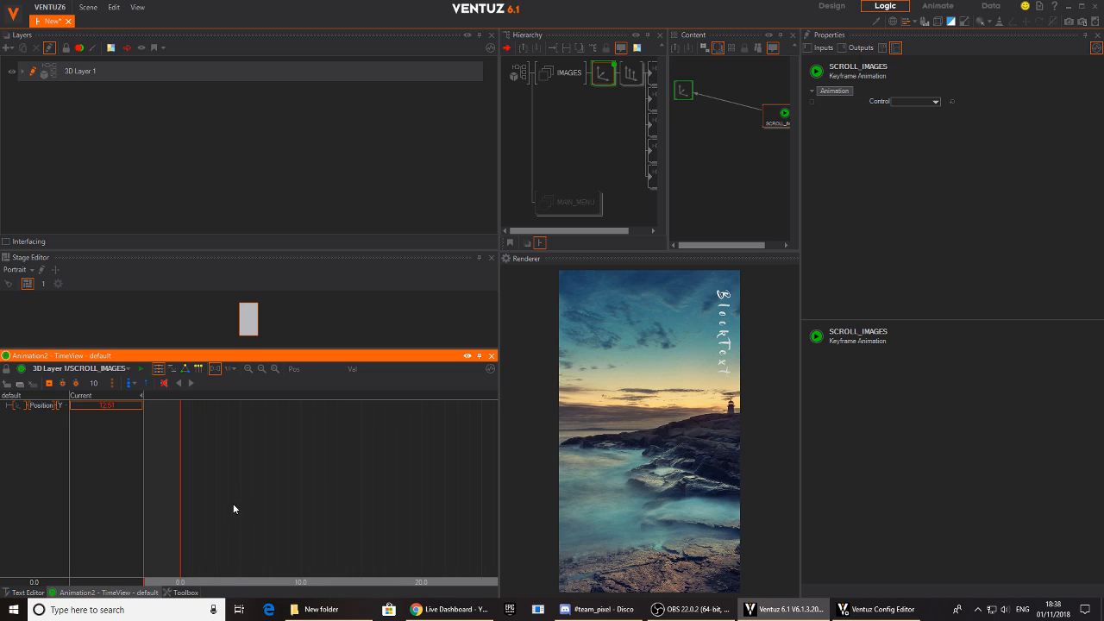
pyautogui.moveTo(264, 528); pyautogui.dragTo(207, 485)
pyautogui.scroll(-2, 332, 480)
pyautogui.scroll(-3, 298, 483)
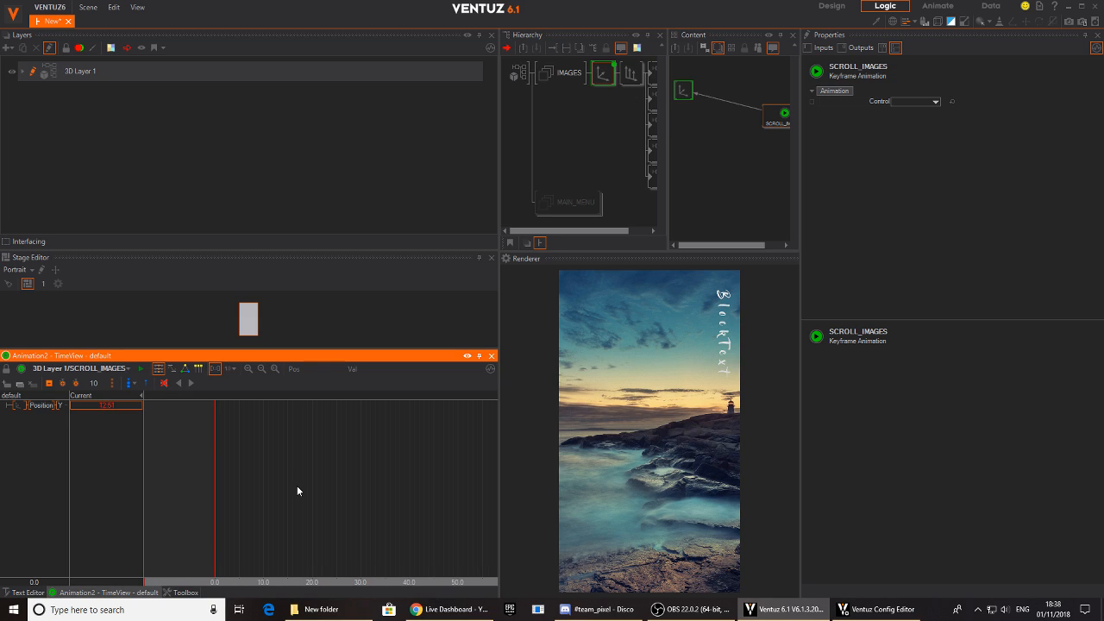
pyautogui.moveTo(204, 485)
pyautogui.mouseDown()
pyautogui.moveTo(218, 481)
pyautogui.moveTo(203, 481)
pyautogui.mouseUp()
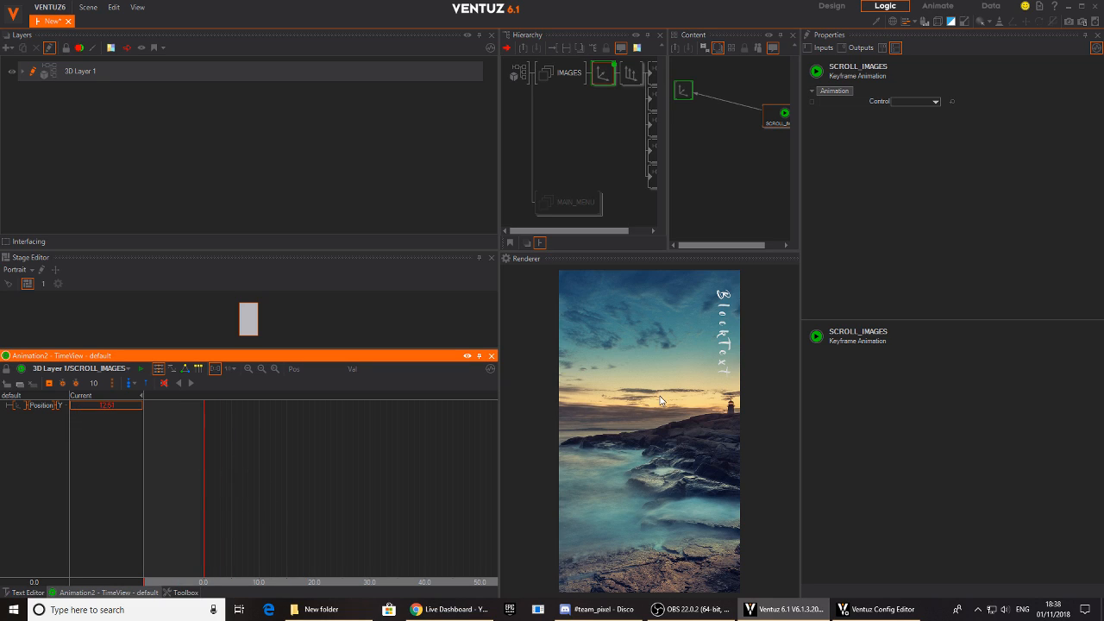
pyautogui.click(229, 368)
pyautogui.click(238, 394)
pyautogui.click(49, 382)
# - Key the axis's Y position at 37.892 at 0.5 s to bring the second image into frame, and check the move from 0.0 s
pyautogui.moveTo(206, 466); pyautogui.dragTo(231, 474)
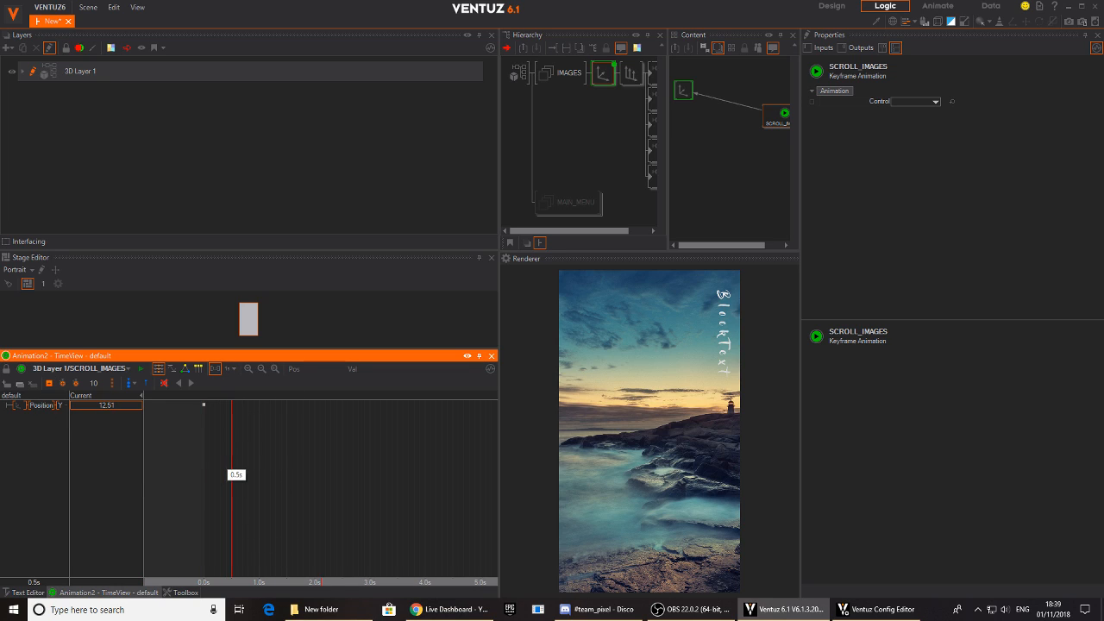
pyautogui.moveTo(102, 407); pyautogui.dragTo(129, 407)
pyautogui.click(204, 487)
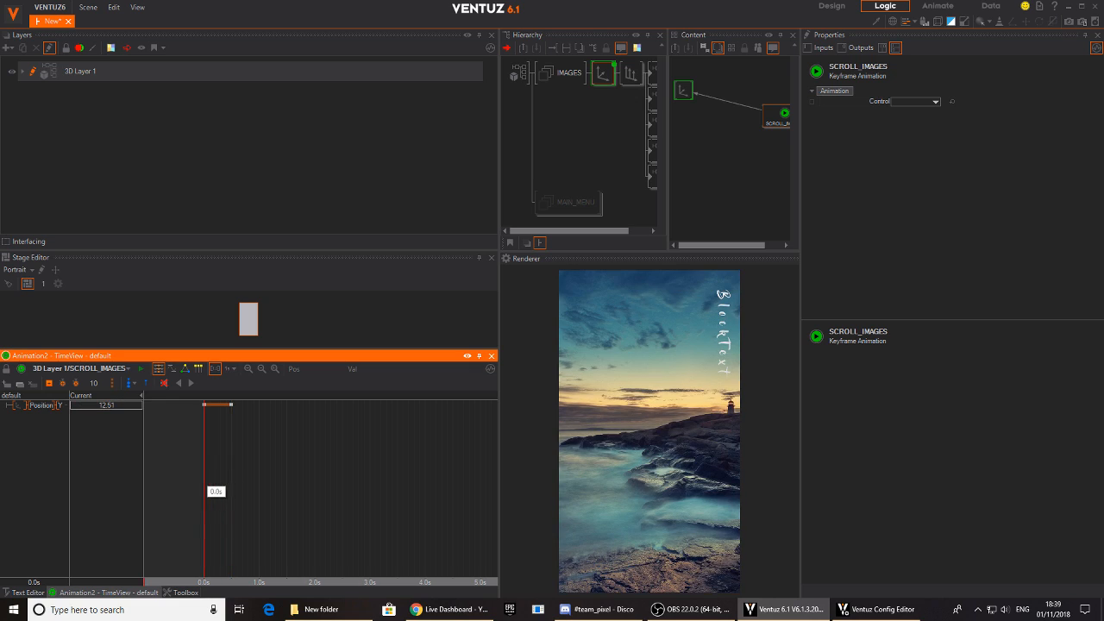
pyautogui.click(188, 385)
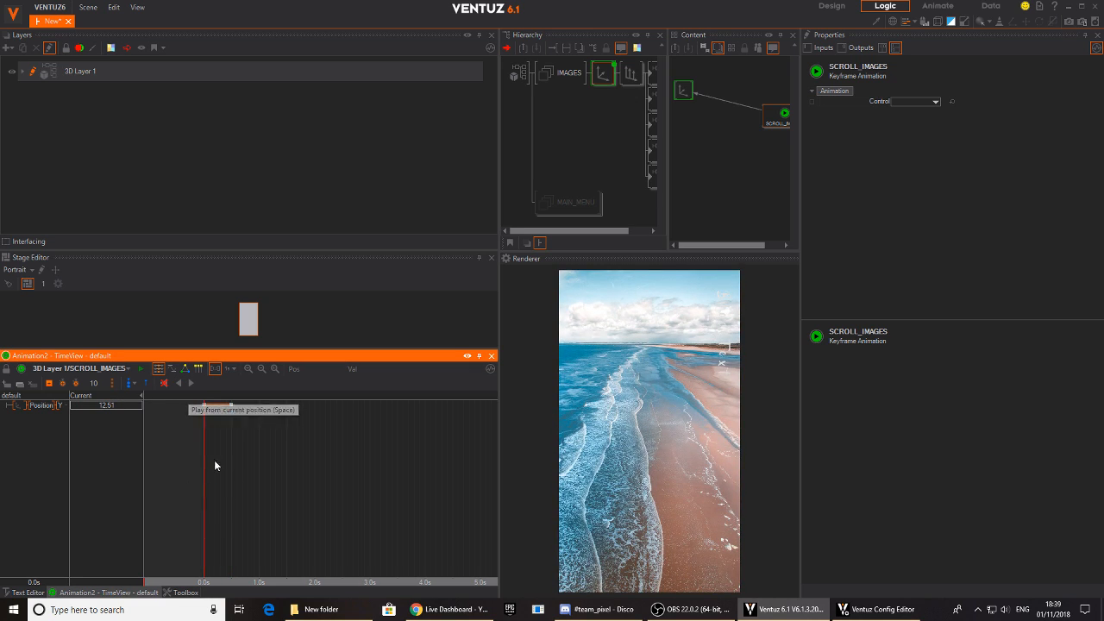
pyautogui.click(204, 488)
# - Key the axis's Y position at 63.422 at 1.0 s so the third image fills the frame
pyautogui.moveTo(204, 488); pyautogui.dragTo(258, 482)
pyautogui.moveTo(111, 405); pyautogui.dragTo(143, 405)
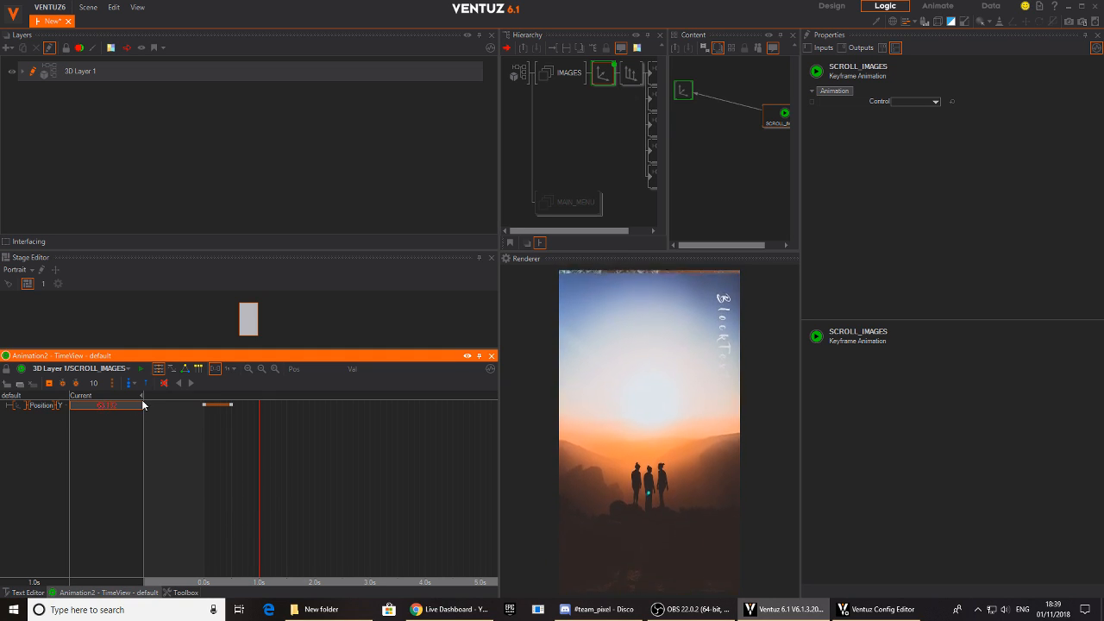
pyautogui.click(50, 383)
# - Key the axis's Y position at 88.782 at 1.5 s so the fourth image fills the frame
pyautogui.click(275, 489)
pyautogui.moveTo(275, 469); pyautogui.dragTo(286, 470)
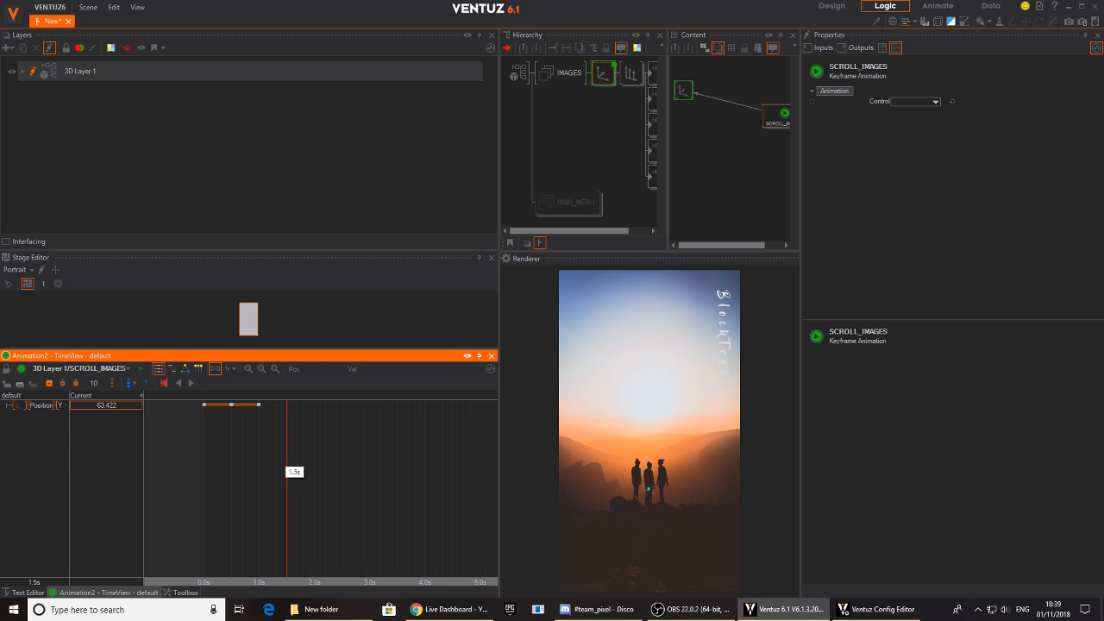
pyautogui.moveTo(142, 404)
pyautogui.mouseDown()
pyautogui.moveTo(117, 407)
pyautogui.moveTo(143, 402)
pyautogui.moveTo(132, 404)
pyautogui.mouseUp()
pyautogui.click(50, 384)
# - Key the axis's Y position at 2.0 s with the fifth image filling the frame, and return the playhead to 0.0 s
pyautogui.moveTo(298, 483); pyautogui.dragTo(320, 483)
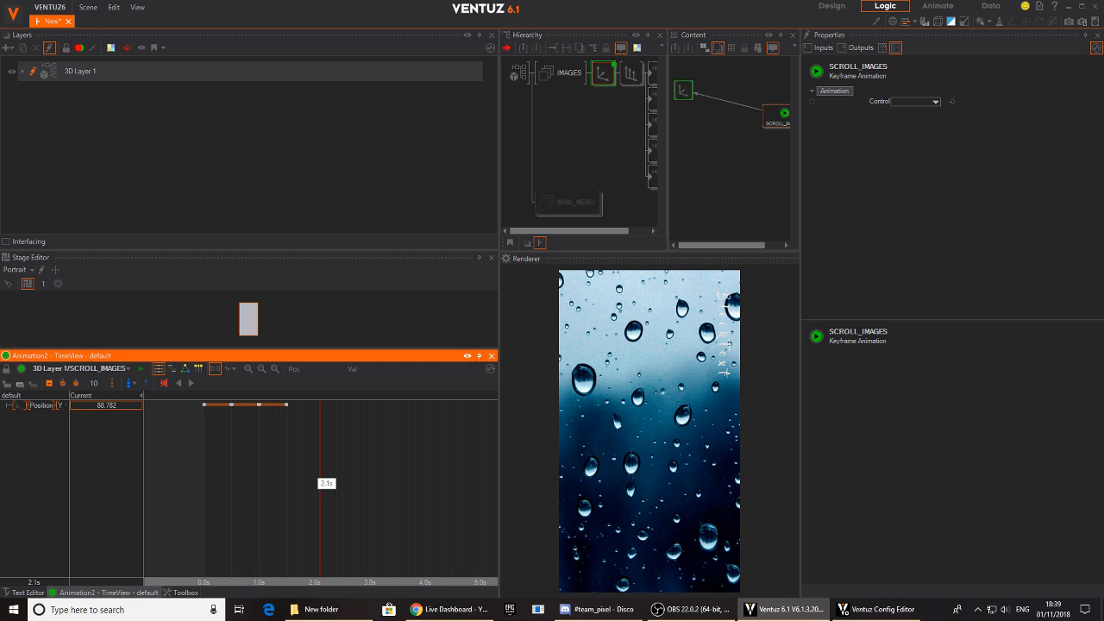
pyautogui.moveTo(107, 404)
pyautogui.mouseDown()
pyautogui.moveTo(141, 407)
pyautogui.moveTo(69, 399)
pyautogui.moveTo(86, 404)
pyautogui.mouseUp()
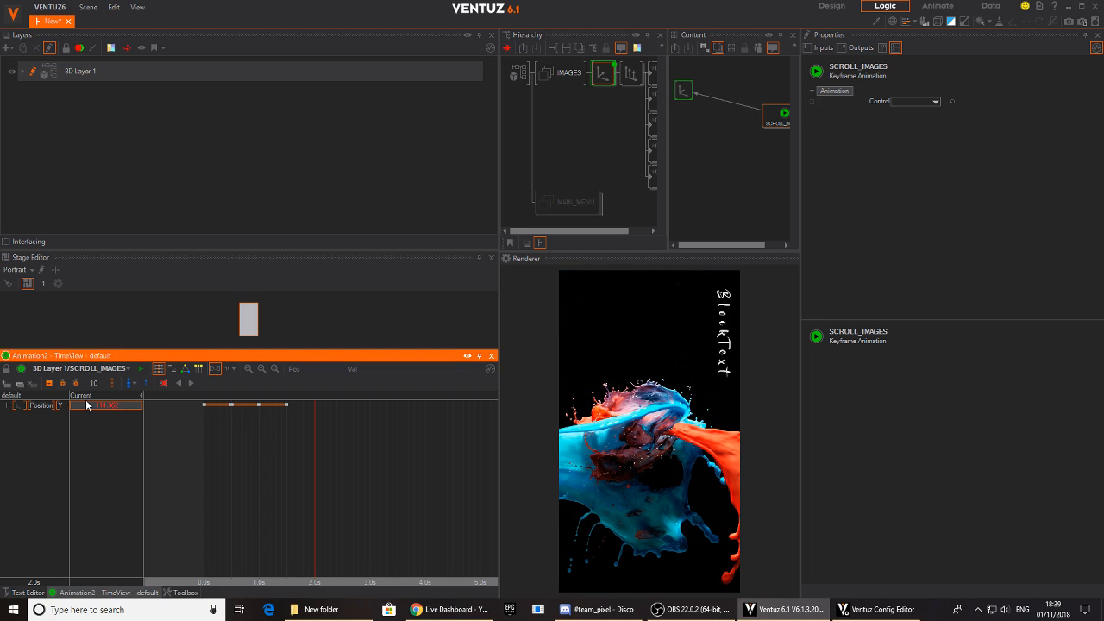
pyautogui.click(49, 383)
pyautogui.moveTo(341, 493); pyautogui.dragTo(205, 427)
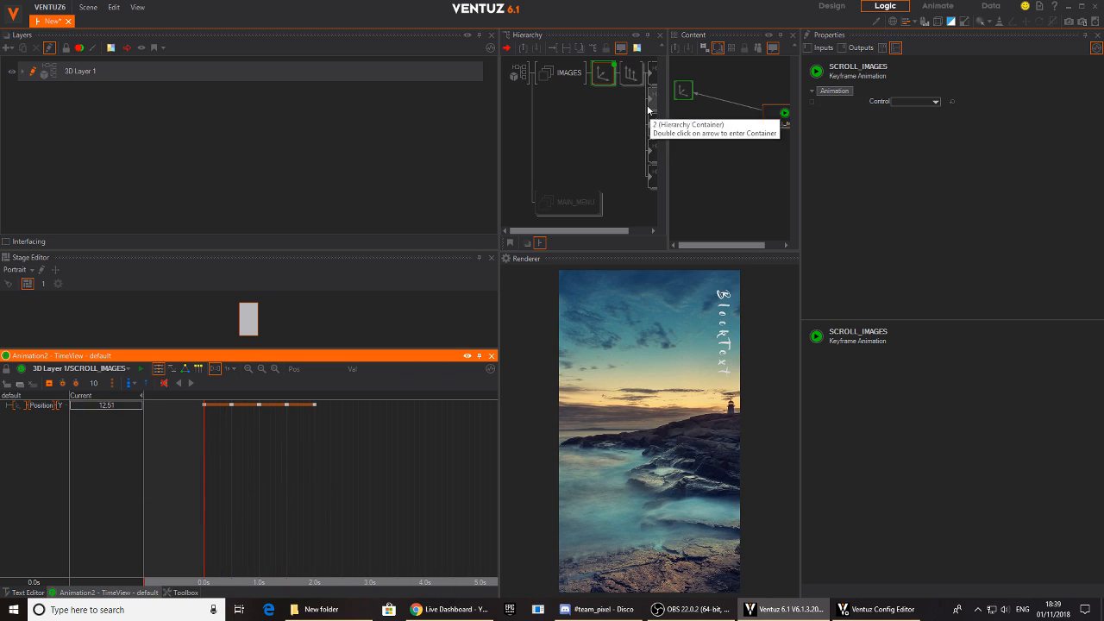
# - Select the axis and all five image containers, and arrange the container nodes in a numbered column below the axis node
pyautogui.click(603, 146)
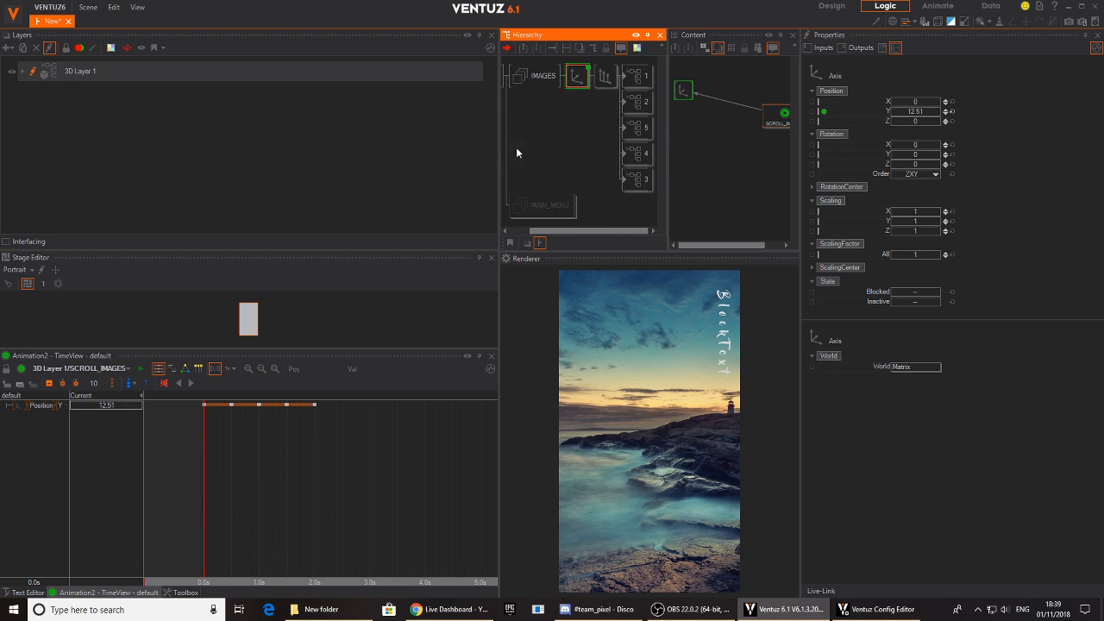
pyautogui.keyDown('ctrl'); pyautogui.click(642, 78); pyautogui.keyUp('ctrl')
pyautogui.keyDown('ctrl'); pyautogui.click(639, 106); pyautogui.keyUp('ctrl')
pyautogui.keyDown('ctrl'); pyautogui.click(635, 127); pyautogui.keyUp('ctrl')
pyautogui.keyDown('ctrl'); pyautogui.click(634, 152); pyautogui.keyUp('ctrl')
pyautogui.keyDown('ctrl'); pyautogui.click(637, 179); pyautogui.keyUp('ctrl')
pyautogui.click(739, 199)
pyautogui.moveTo(685, 127); pyautogui.dragTo(730, 192)
pyautogui.click(732, 149)
pyautogui.moveTo(689, 152); pyautogui.dragTo(689, 100)
pyautogui.moveTo(732, 174); pyautogui.dragTo(694, 122)
pyautogui.moveTo(692, 202); pyautogui.dragTo(690, 168)
pyautogui.moveTo(690, 218); pyautogui.dragTo(688, 194)
# - Bind the IMAGE Control property of all five containers to the SCROLL_IMAGES animation
pyautogui.click(735, 212)
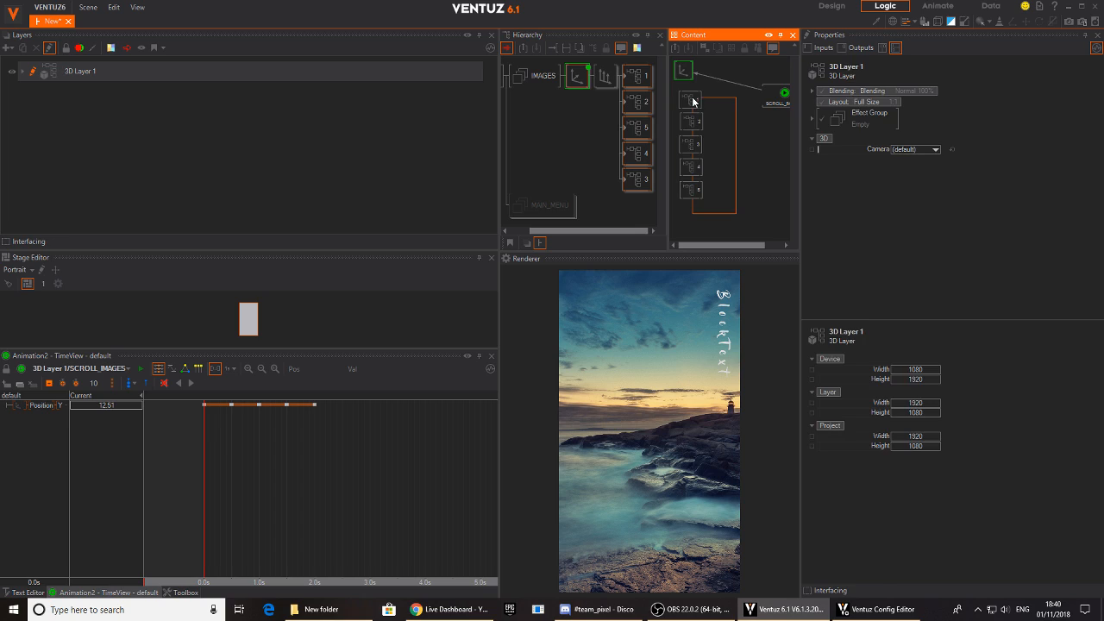
pyautogui.moveTo(692, 101); pyautogui.dragTo(692, 100)
pyautogui.click(862, 172)
pyautogui.moveTo(780, 97); pyautogui.dragTo(773, 99)
pyautogui.click(773, 99)
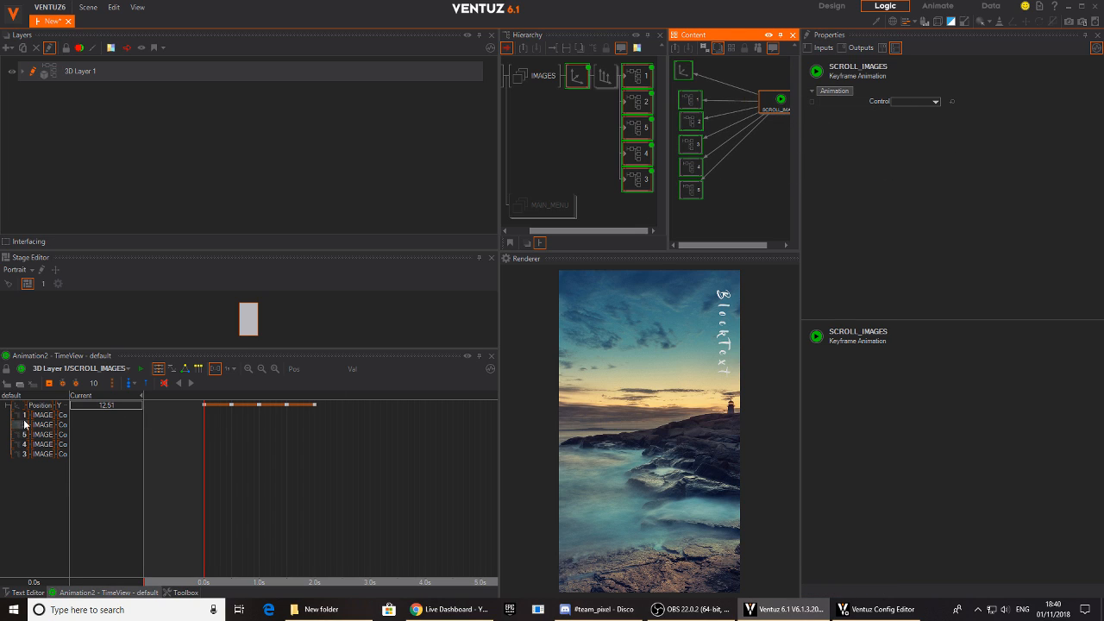
# - Reorder the container channels in the SCROLL_IMAGES timeline numerically from 1 to 5
pyautogui.click(19, 477)
pyautogui.click(21, 434)
pyautogui.click(20, 444)
pyautogui.moveTo(22, 444)
pyautogui.mouseDown()
pyautogui.moveTo(22, 424)
pyautogui.moveTo(19, 449)
pyautogui.mouseUp()
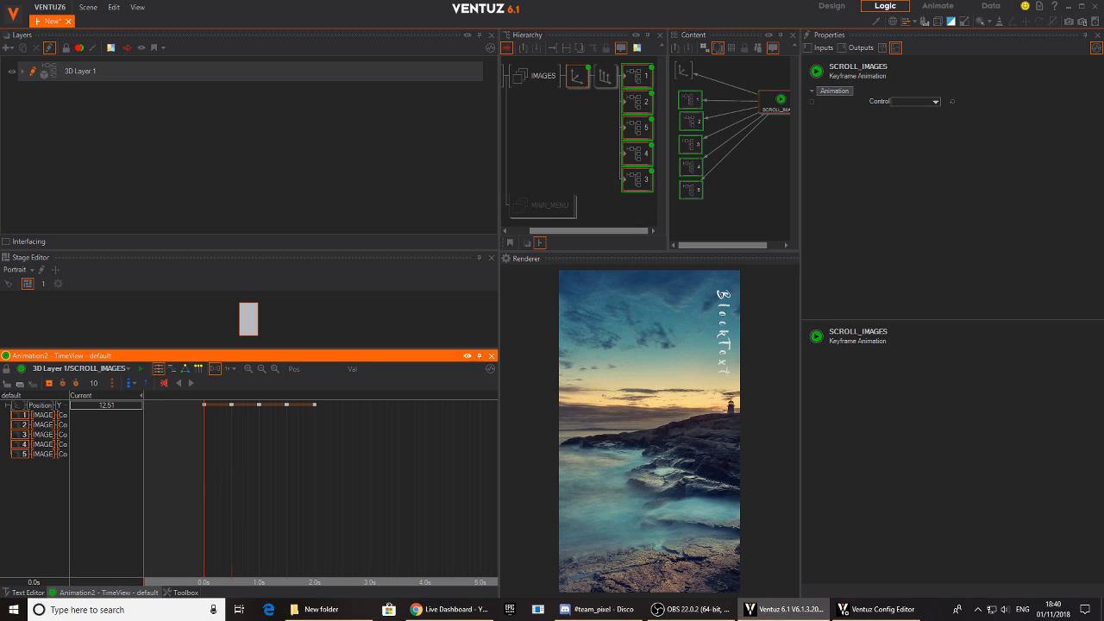
# - Add keyframes to all five IMAGE Control channels at 0.0, 0.5, 1.0, 1.5 and 2.0 s
pyautogui.click(93, 419)
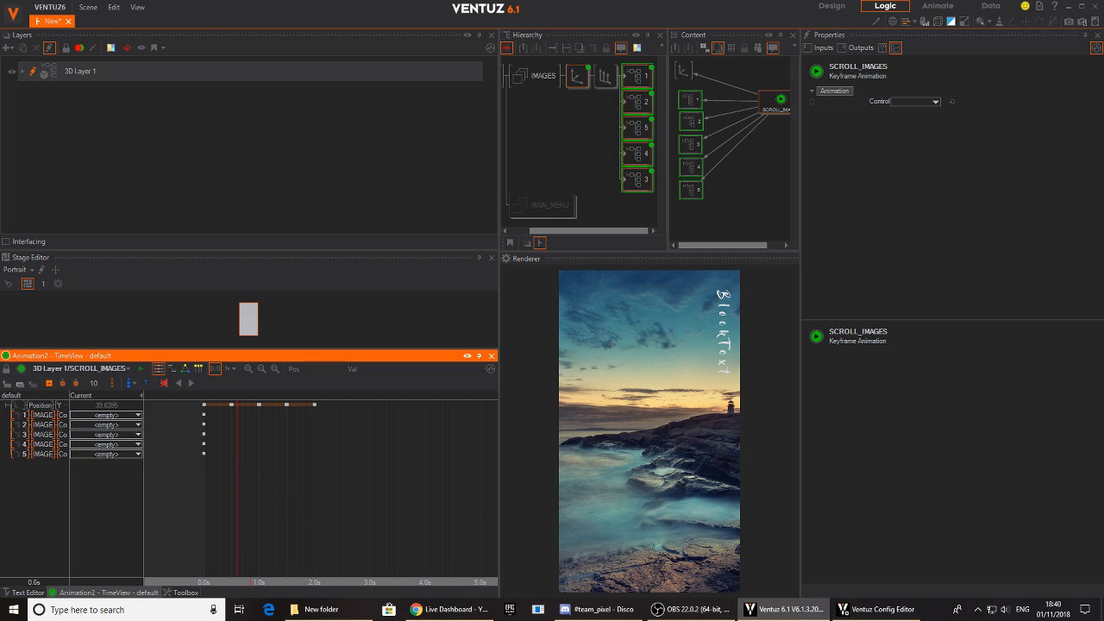
pyautogui.click(237, 572)
pyautogui.click(49, 384)
pyautogui.moveTo(231, 475); pyautogui.dragTo(259, 476)
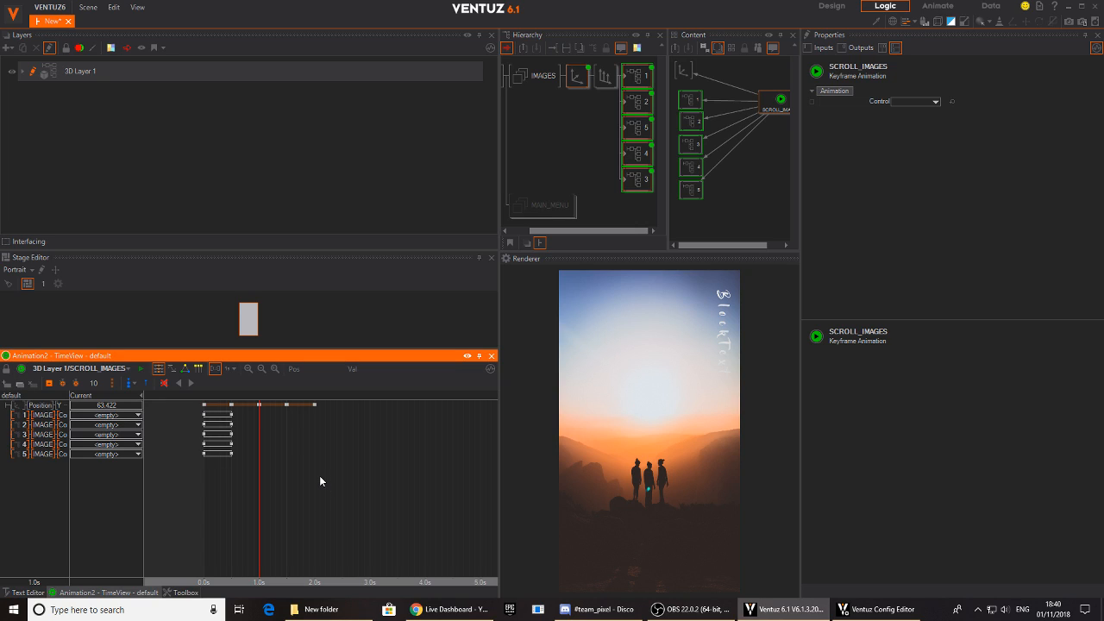
pyautogui.press('k')
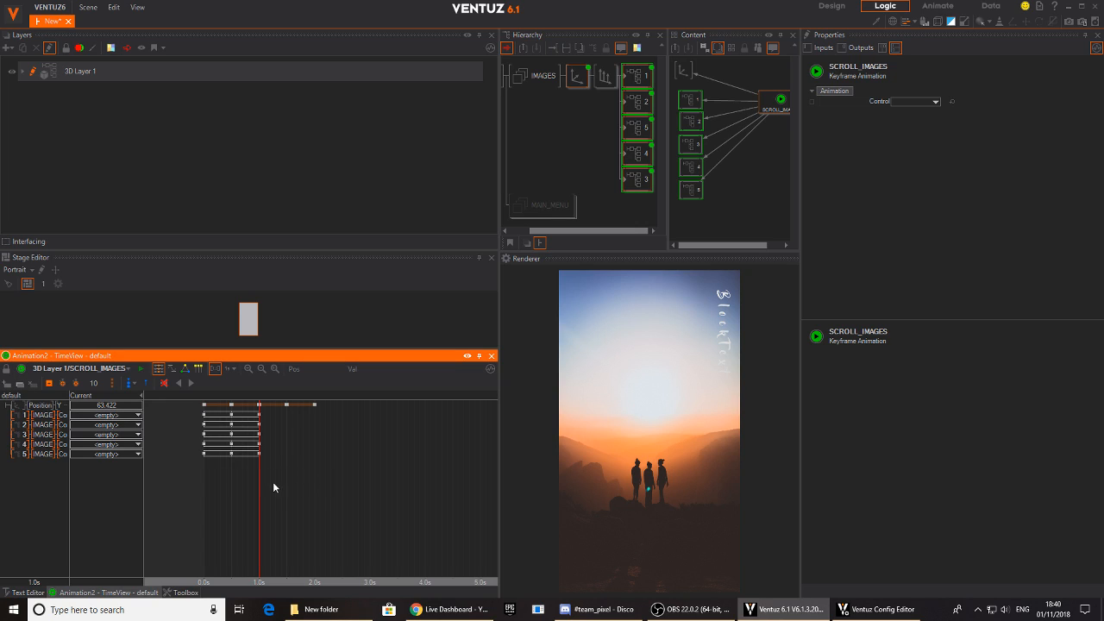
pyautogui.click(49, 384)
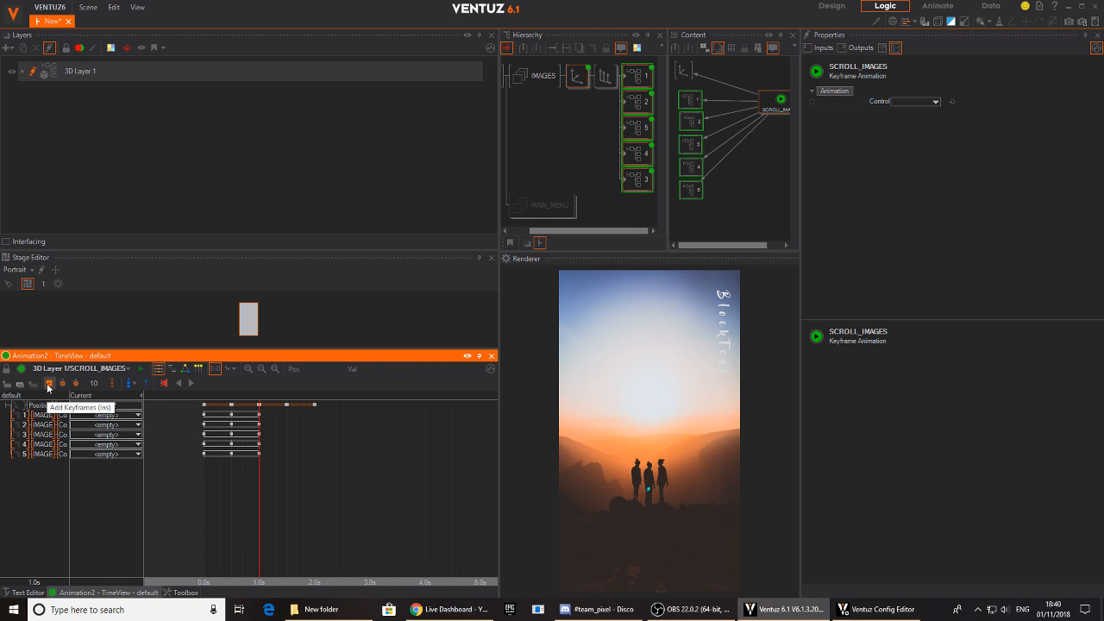
pyautogui.moveTo(265, 481)
pyautogui.mouseDown()
pyautogui.moveTo(314, 502)
pyautogui.moveTo(204, 500)
pyautogui.mouseUp()
pyautogui.press('Insert')
pyautogui.press('Insert')
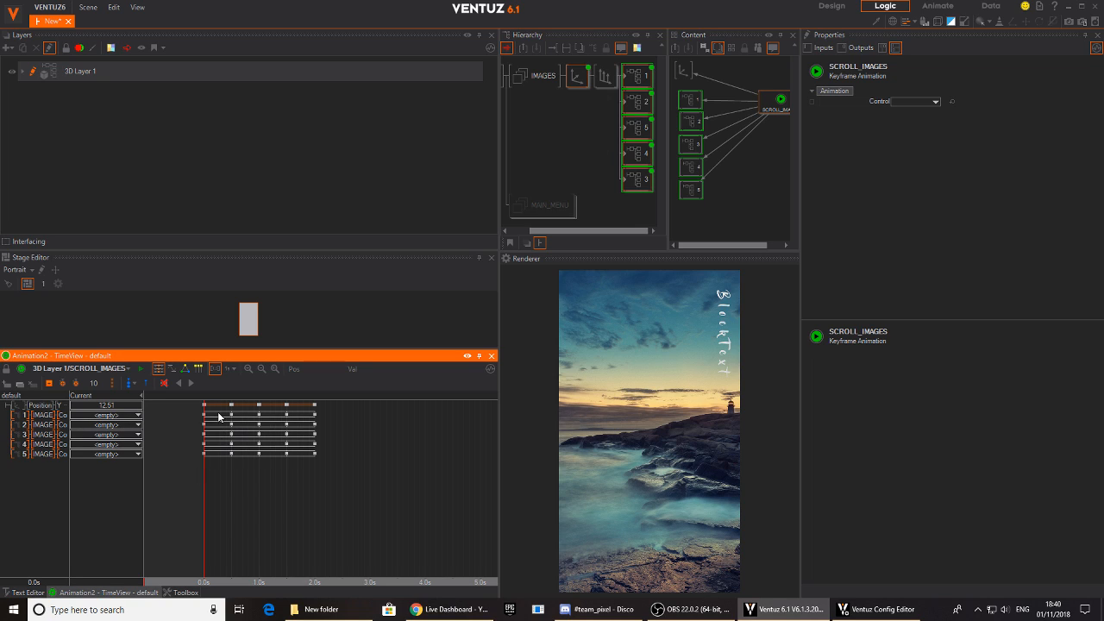
# - Set container 1's 0.0 s keyframe to the S2 to S1 connection and scrub the timeline to 0.5 s
pyautogui.moveTo(212, 501)
pyautogui.mouseDown()
pyautogui.moveTo(242, 501)
pyautogui.moveTo(211, 501)
pyautogui.mouseUp()
pyautogui.rightClick(205, 418)
pyautogui.moveTo(190, 441)
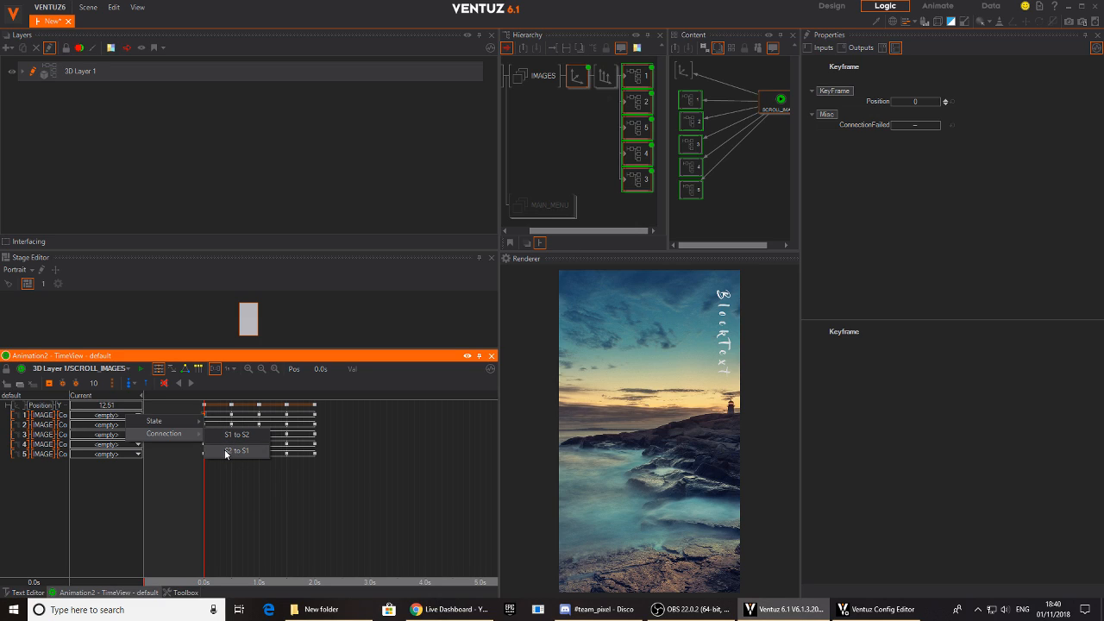
pyautogui.click(226, 451)
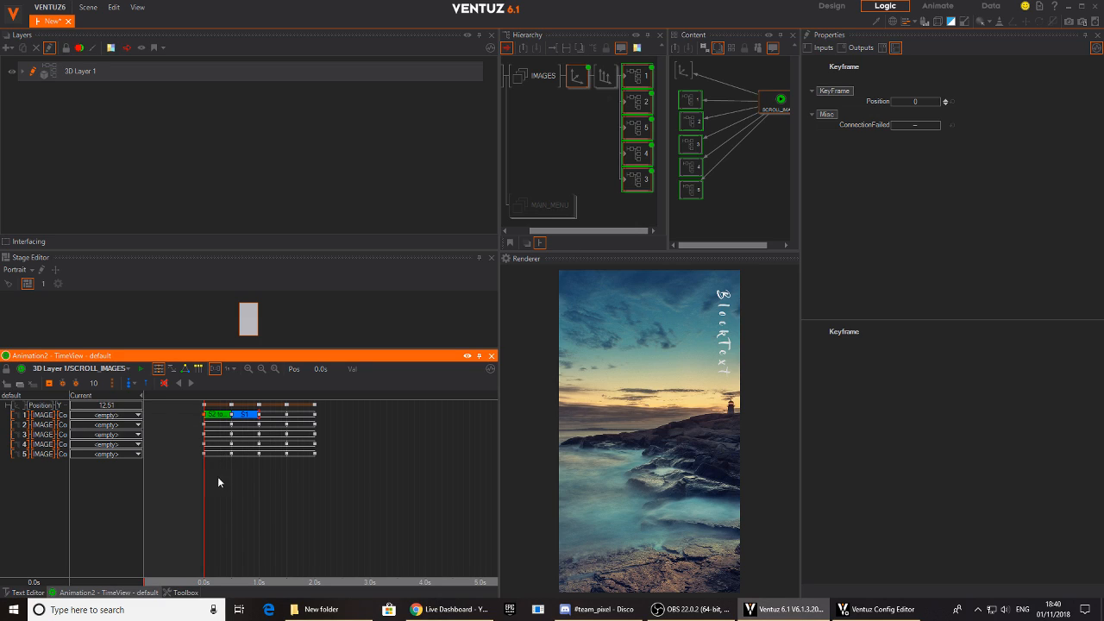
pyautogui.moveTo(205, 501)
pyautogui.mouseDown()
pyautogui.moveTo(231, 500)
pyautogui.moveTo(204, 503)
pyautogui.mouseUp()
pyautogui.moveTo(258, 474); pyautogui.dragTo(231, 474)
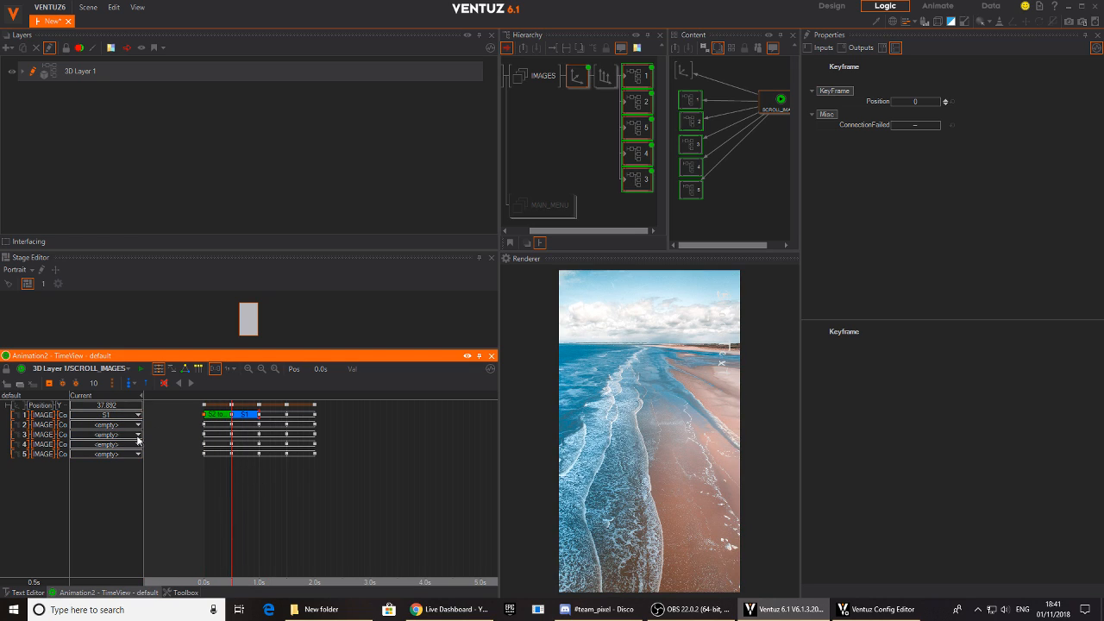
# - Set the 0.5 s keyframe on container 2's channel to the S1 to S2 connection
pyautogui.click(36, 425)
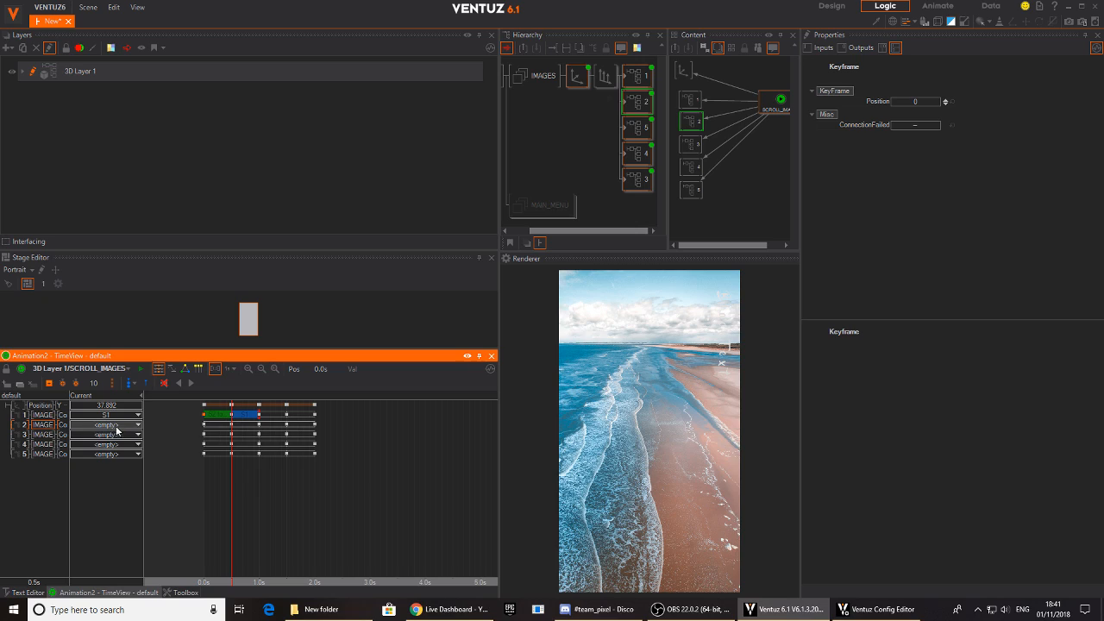
pyautogui.rightClick(230, 426)
pyautogui.moveTo(219, 445)
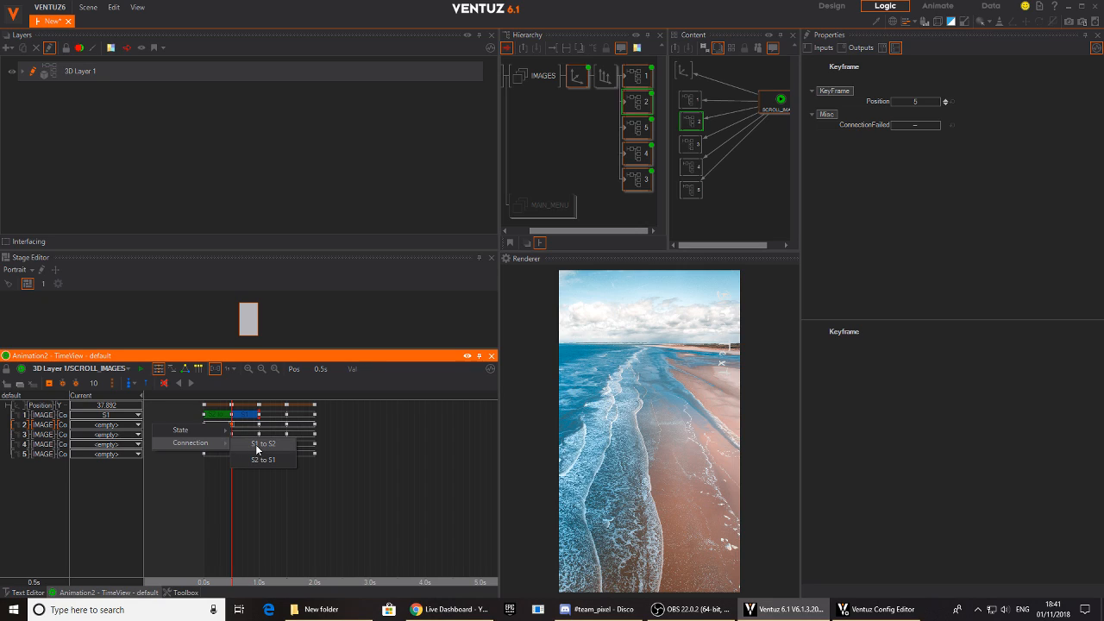
pyautogui.click(256, 449)
# - Set container 2's 0.0 s keyframe to the S1 to S2 connection and check the start of the timeline
pyautogui.moveTo(238, 487); pyautogui.dragTo(204, 446)
pyautogui.rightClick(204, 426)
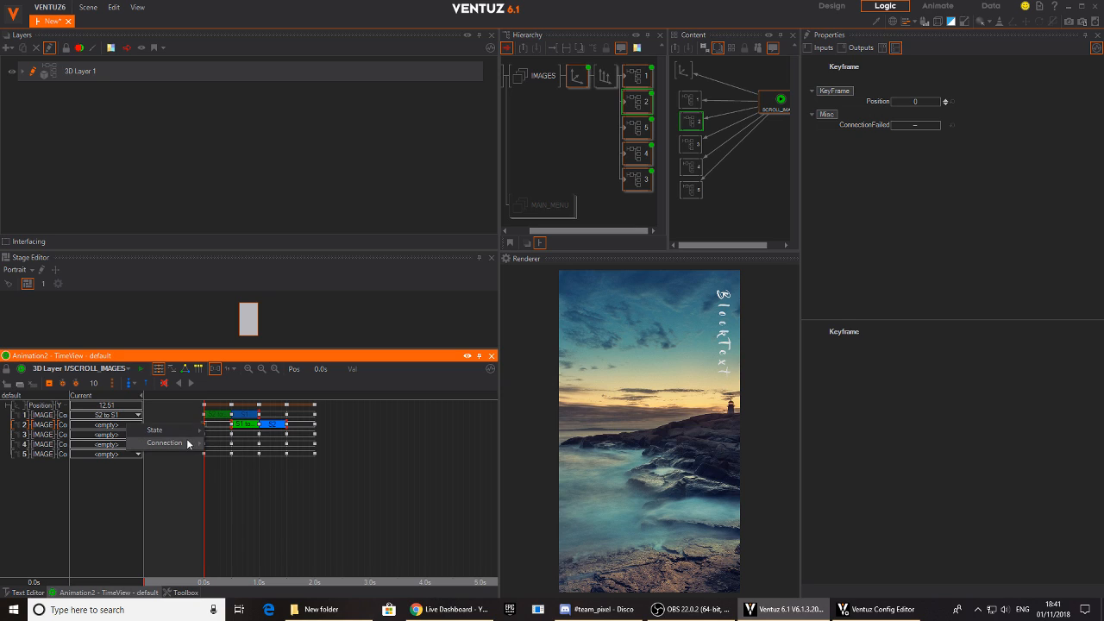
pyautogui.moveTo(168, 442)
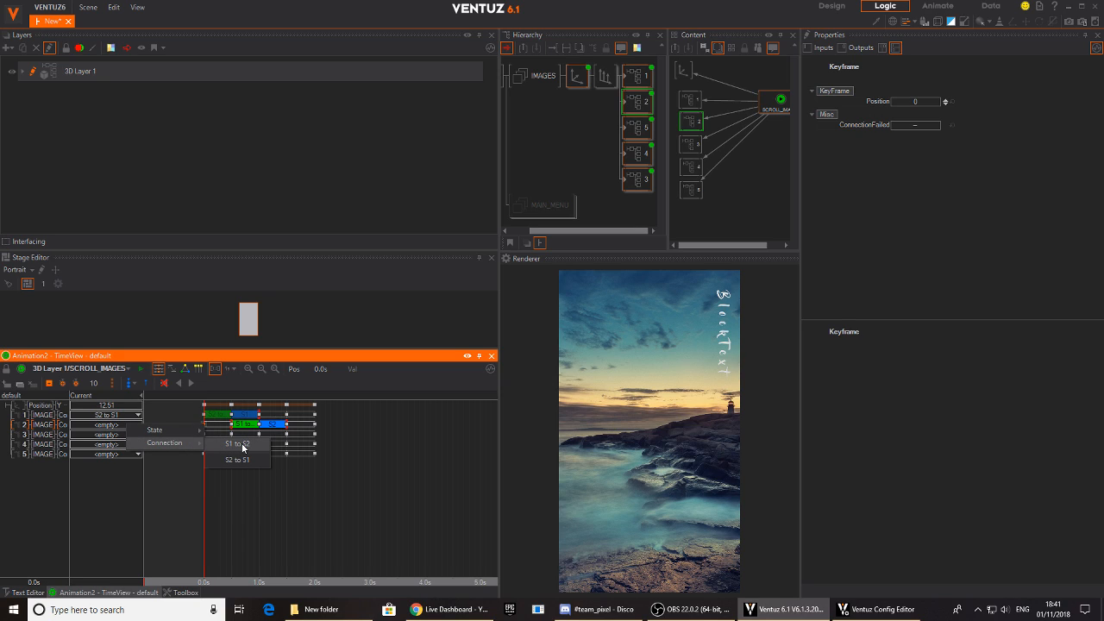
pyautogui.click(242, 445)
pyautogui.rightClick(231, 427)
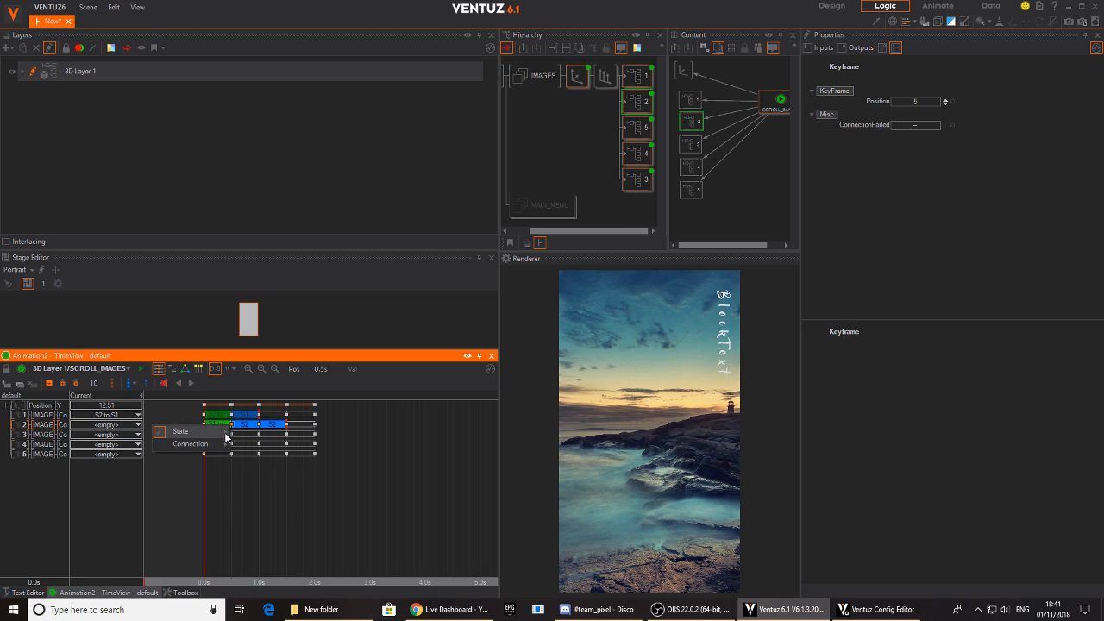
pyautogui.moveTo(222, 434)
pyautogui.click(206, 581)
pyautogui.moveTo(204, 582)
pyautogui.mouseDown()
pyautogui.moveTo(237, 582)
pyautogui.moveTo(204, 582)
pyautogui.mouseUp()
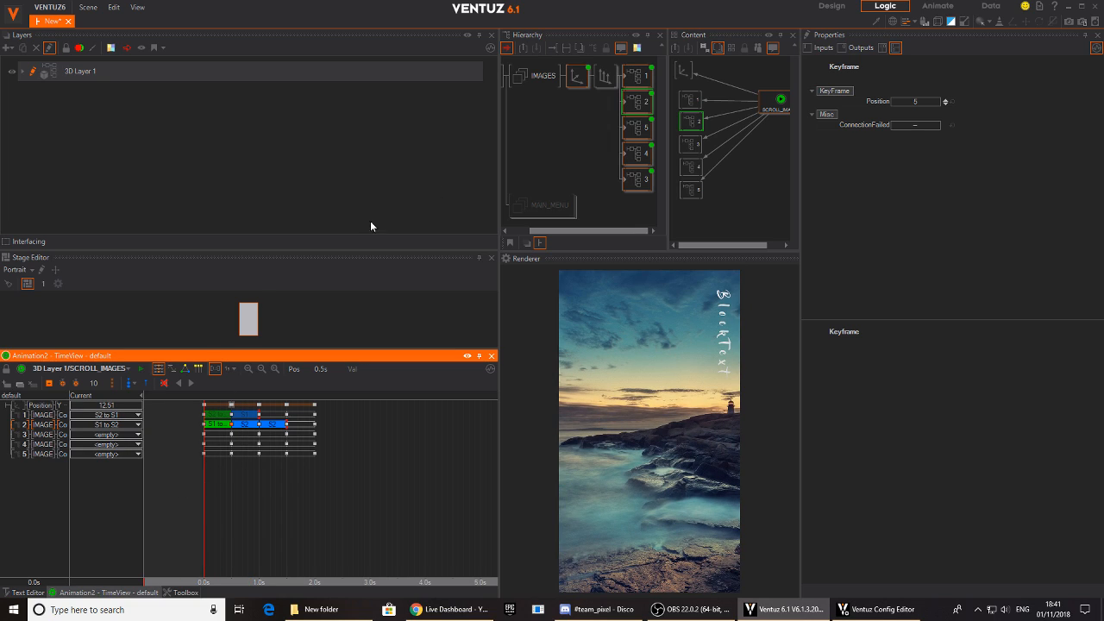
# - Open container 2's TITLE text for editing
pyautogui.click(645, 105)
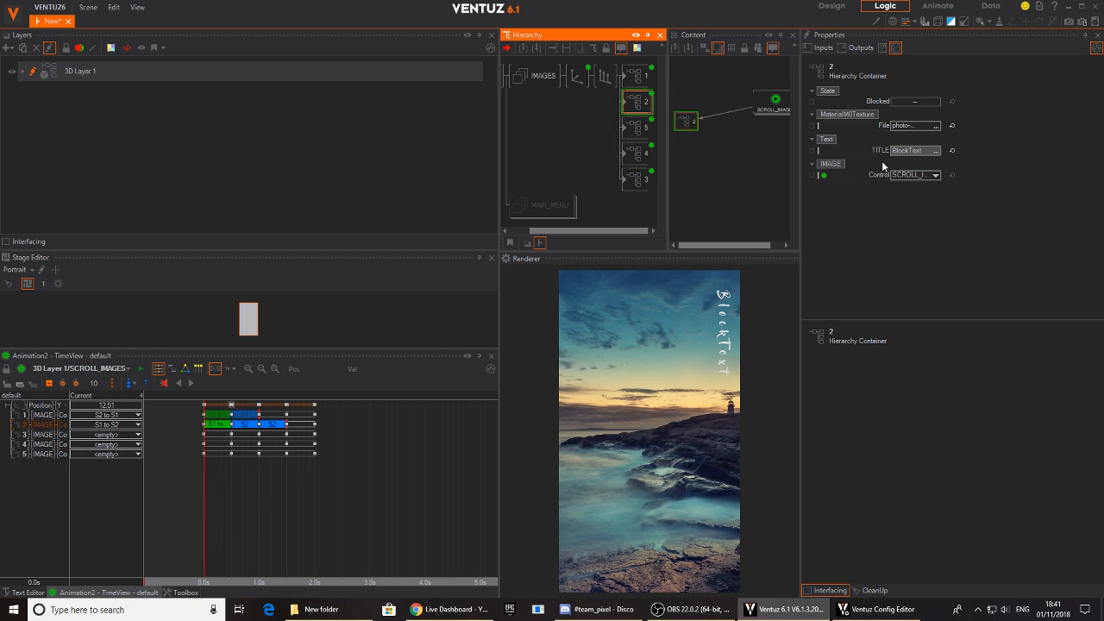
pyautogui.click(924, 152)
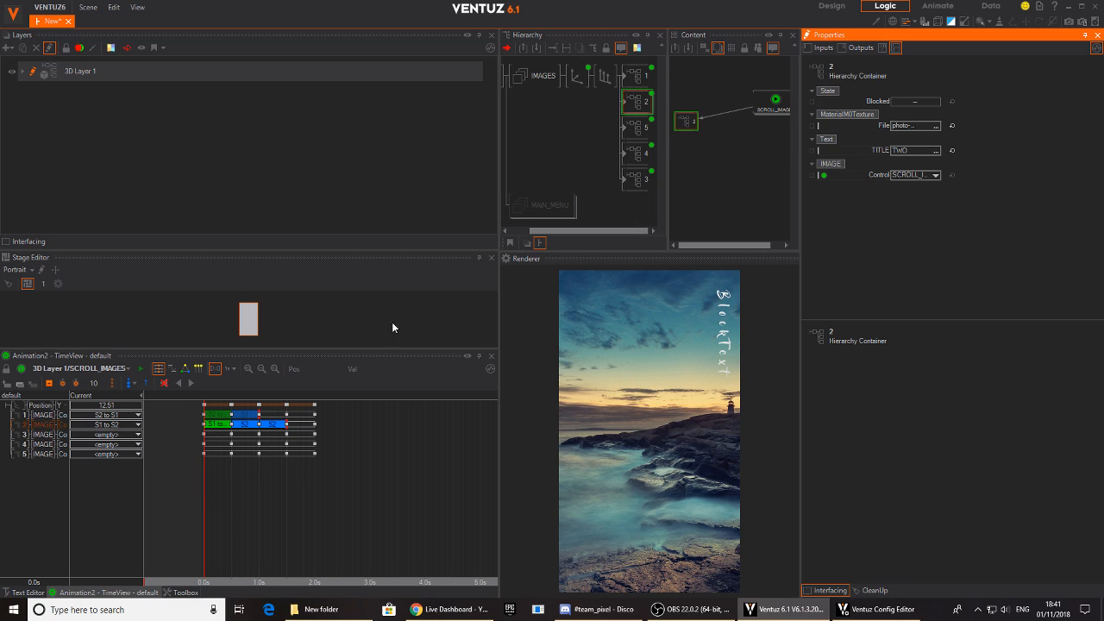
# - Scrub the SCROLL_IMAGES timeline to 0.5 s to check how container 2's image and title animate
pyautogui.click(640, 103)
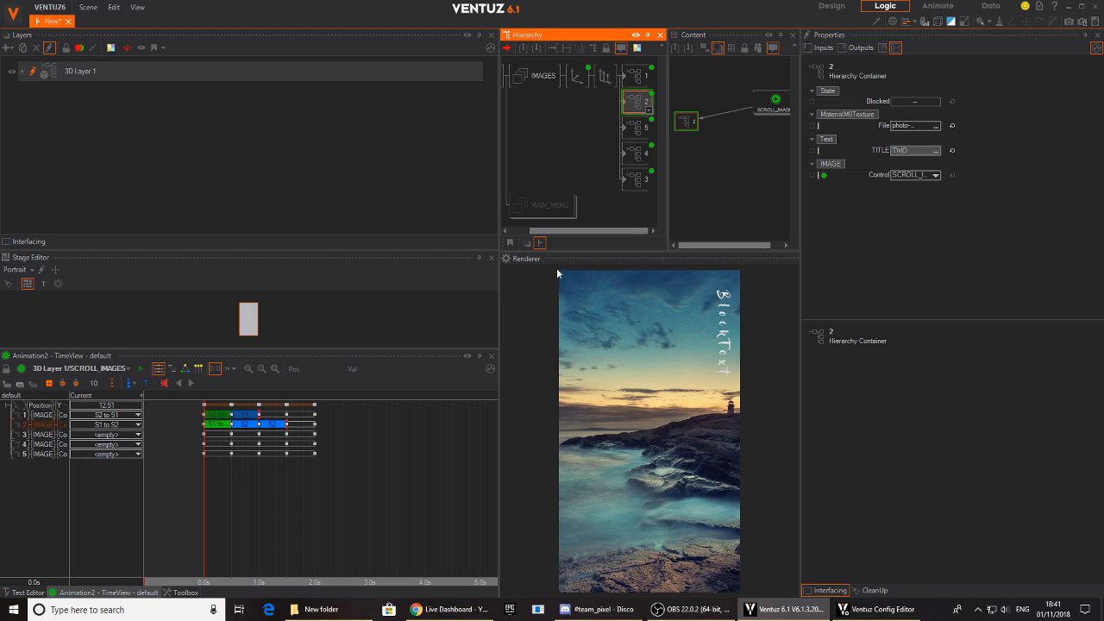
pyautogui.click(268, 497)
pyautogui.moveTo(270, 505); pyautogui.dragTo(309, 508)
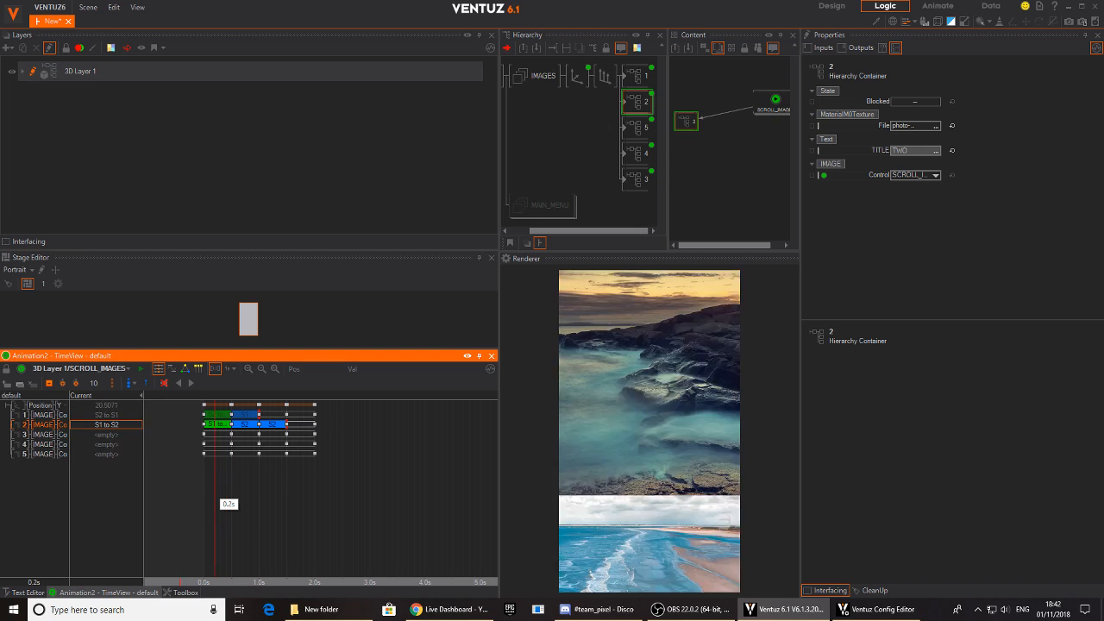
pyautogui.moveTo(231, 484)
pyautogui.mouseDown()
pyautogui.moveTo(207, 485)
pyautogui.moveTo(231, 484)
pyautogui.mouseUp()
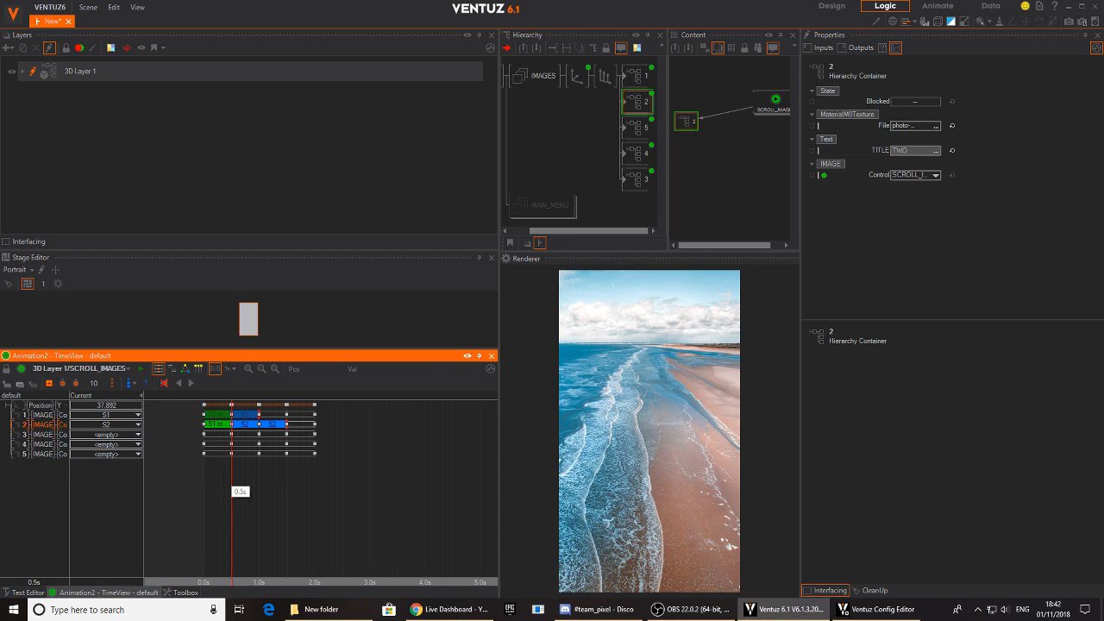
# - Inspect the IMAGE animation inside container 2 at 0.0 s and compare it with SCROLL_IMAGES at 0.5 s
pyautogui.click(628, 105)
pyautogui.doubleClick(625, 101)
pyautogui.click(593, 100)
pyautogui.click(206, 474)
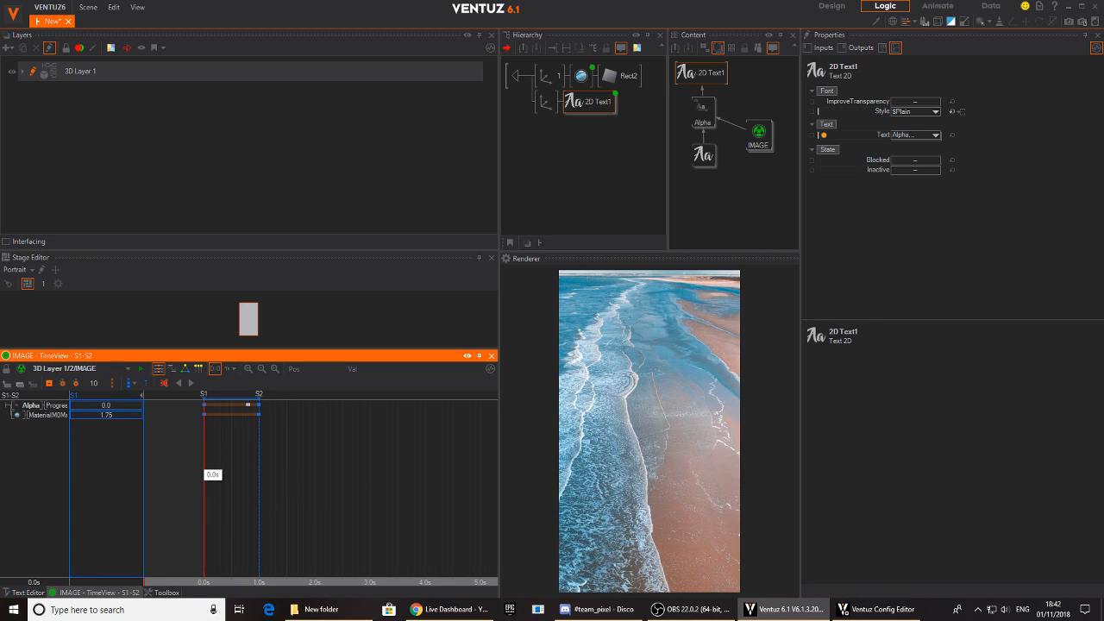
pyautogui.doubleClick(517, 77)
pyautogui.moveTo(265, 491); pyautogui.dragTo(231, 485)
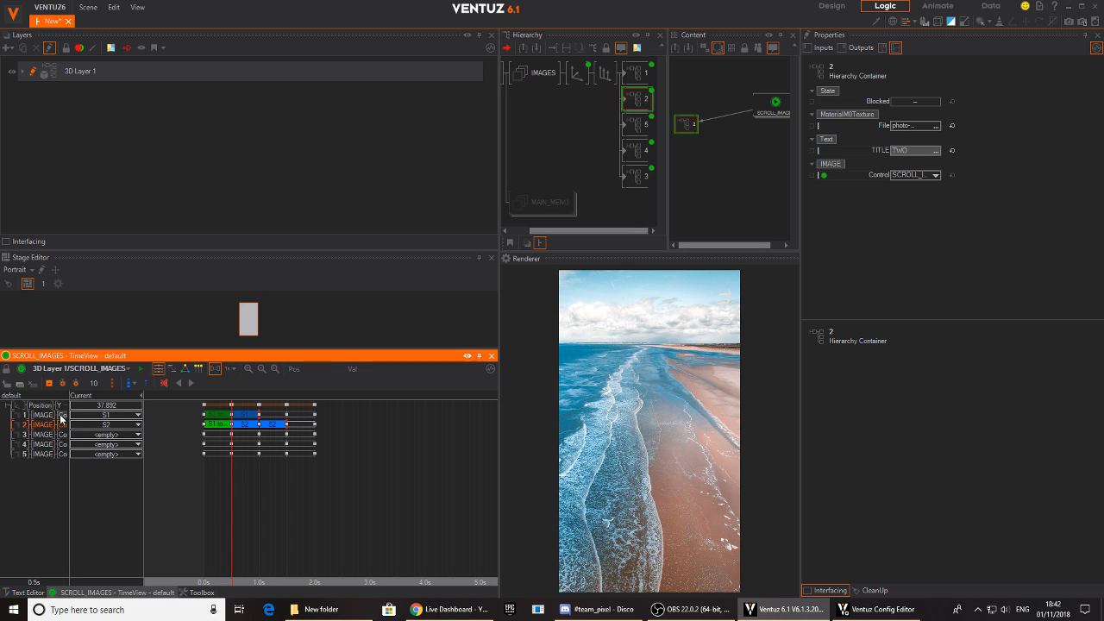
# - Try the S1 to S2 and S2 to S1 connections on container 2's 0.0 s keyframe and check the timeline start
pyautogui.rightClick(205, 424)
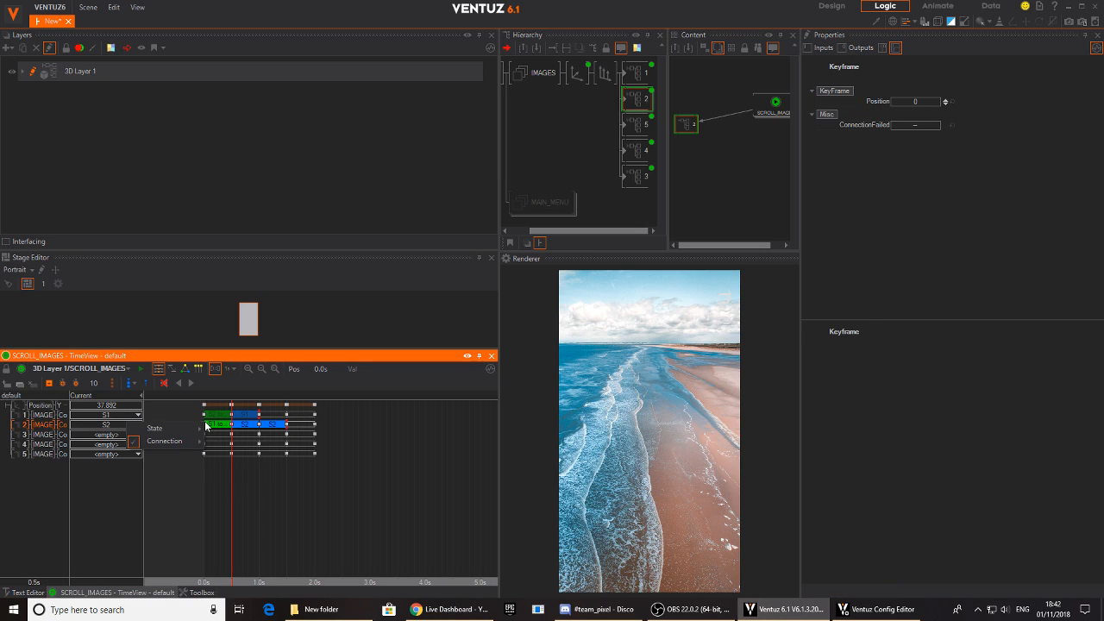
pyautogui.moveTo(195, 444)
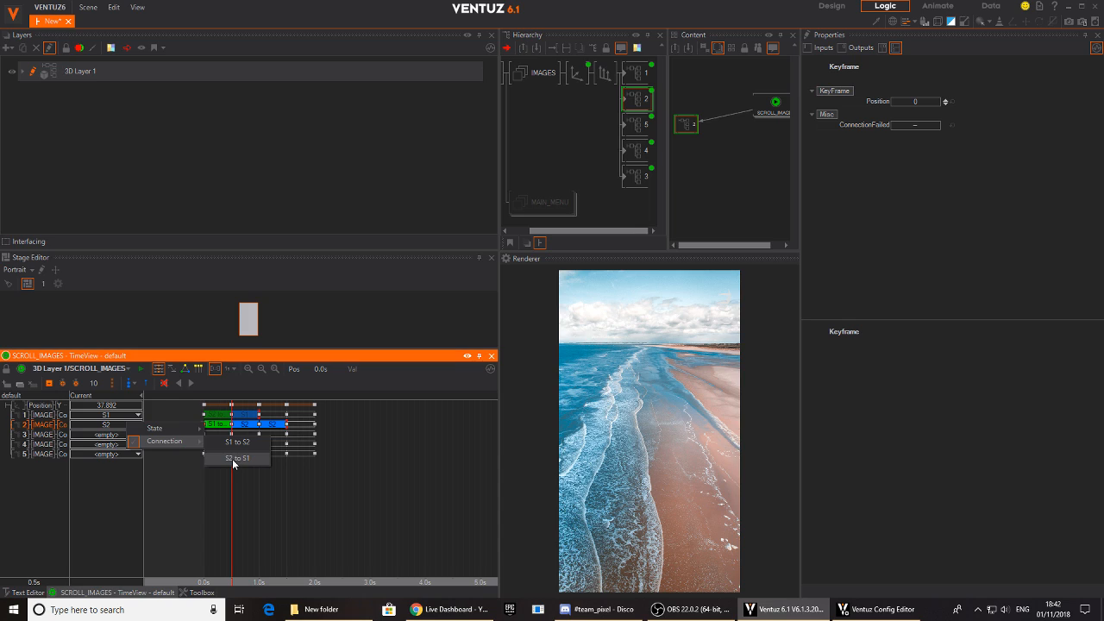
pyautogui.click(234, 443)
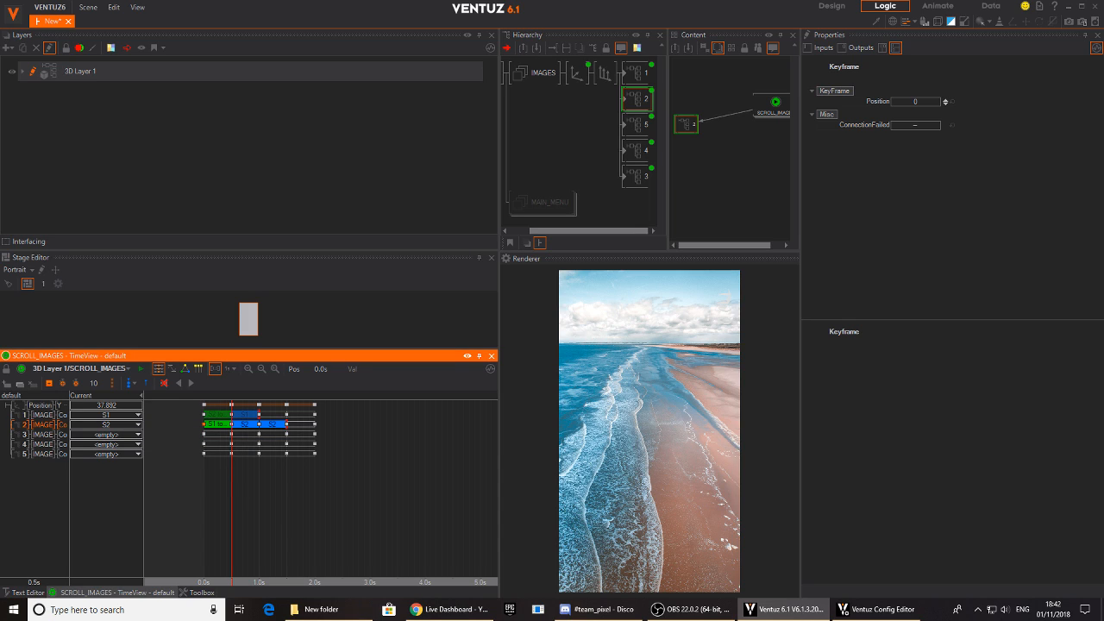
pyautogui.rightClick(205, 423)
pyautogui.moveTo(195, 444)
pyautogui.click(233, 458)
pyautogui.moveTo(205, 485); pyautogui.dragTo(197, 461)
# - Set container 2's keyframes to state S1 at 0.0 s and state S2 at 0.5 s, and scrub between them
pyautogui.rightClick(204, 427)
pyautogui.moveTo(194, 438)
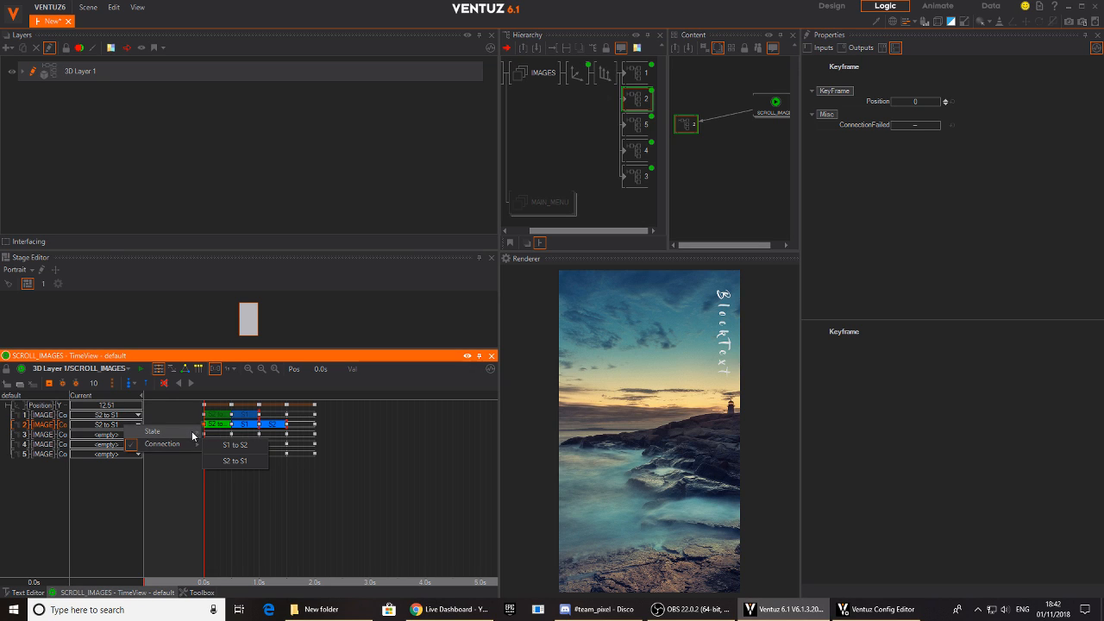
pyautogui.click(227, 435)
pyautogui.moveTo(204, 458); pyautogui.dragTo(232, 472)
pyautogui.rightClick(230, 428)
pyautogui.moveTo(222, 431)
pyautogui.click(251, 443)
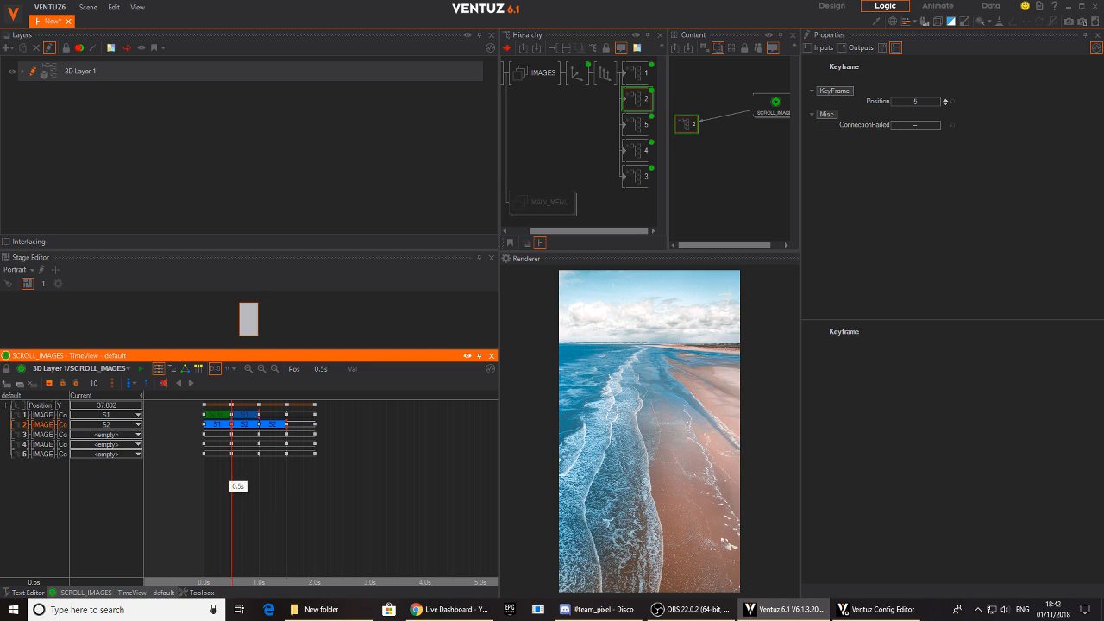
pyautogui.moveTo(238, 472); pyautogui.dragTo(203, 483)
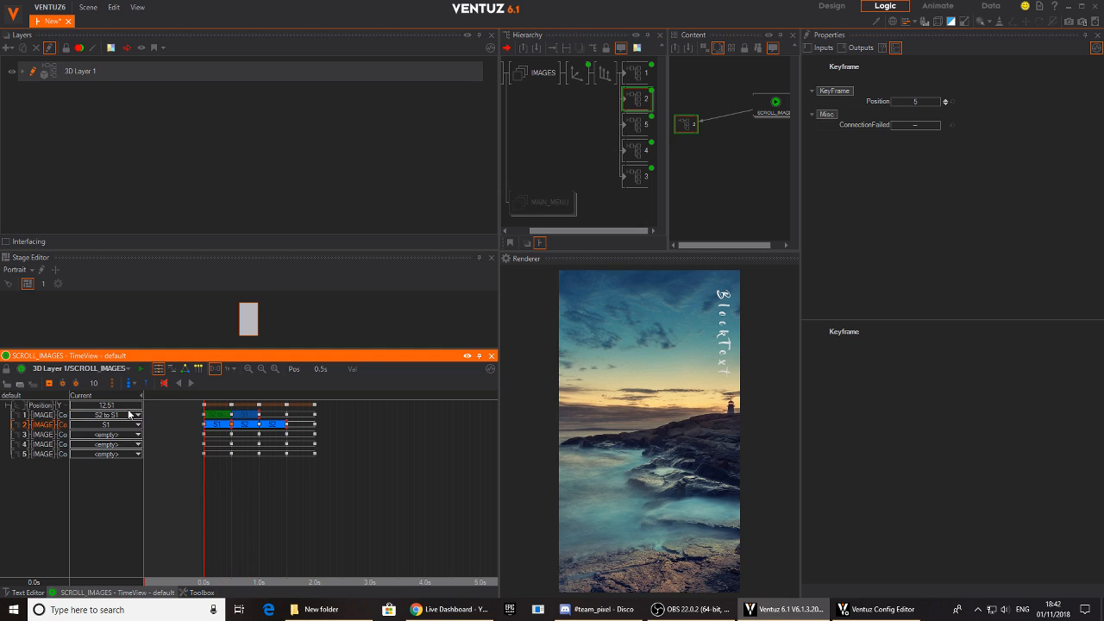
# - Set container 2's 0.0 s keyframe back to the S1 to S2 connection and check the timeline start
pyautogui.rightClick(205, 425)
pyautogui.moveTo(195, 450)
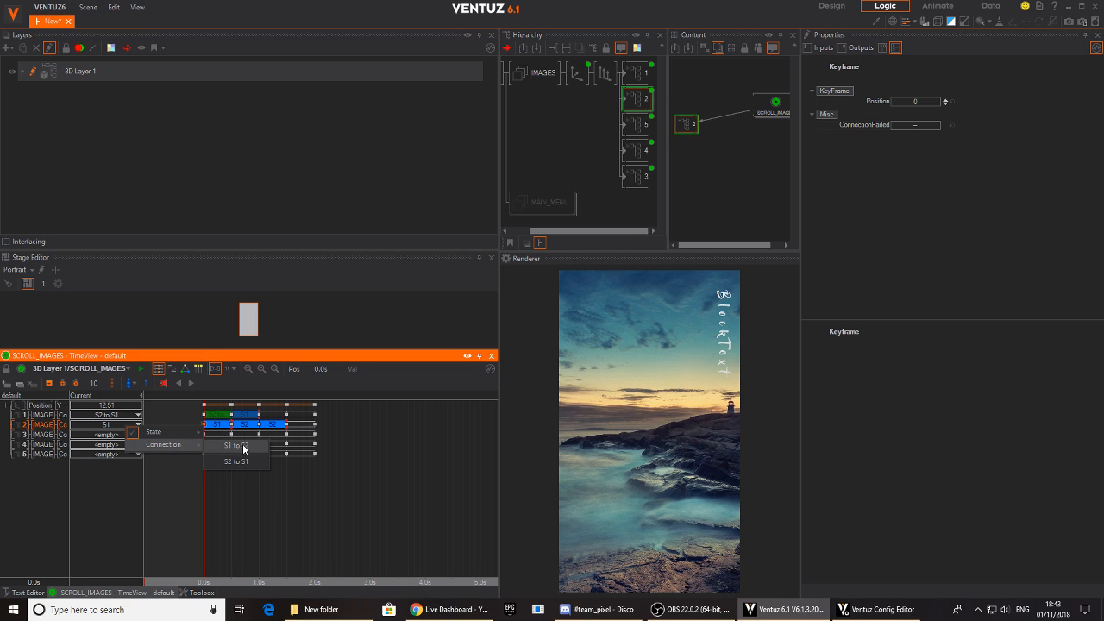
pyautogui.click(243, 447)
pyautogui.moveTo(209, 480)
pyautogui.mouseDown()
pyautogui.moveTo(231, 483)
pyautogui.moveTo(203, 487)
pyautogui.mouseUp()
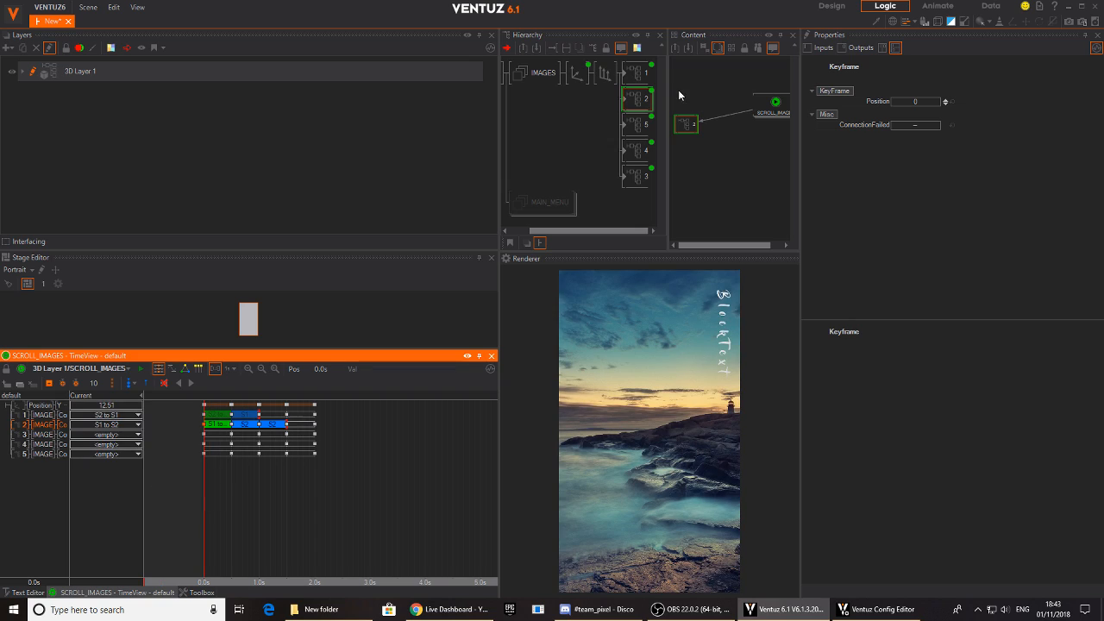
# - Remove the bindings between the SCROLL_IMAGES animation and the IMAGE Control of all five containers
pyautogui.click(770, 106)
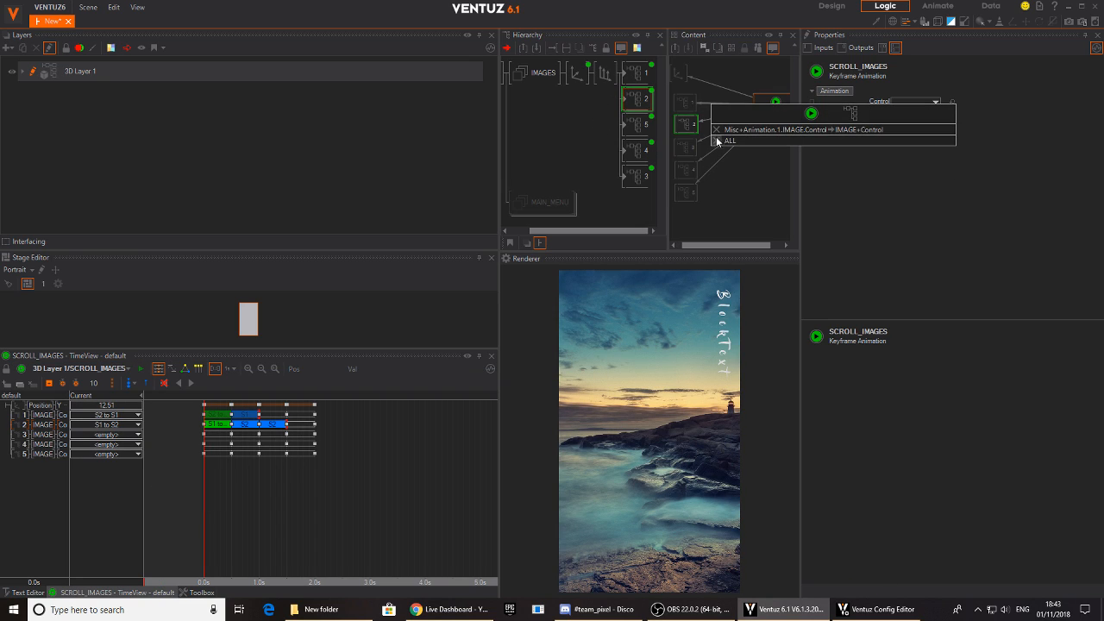
pyautogui.click(713, 125)
pyautogui.rightClick(717, 117)
pyautogui.click(719, 136)
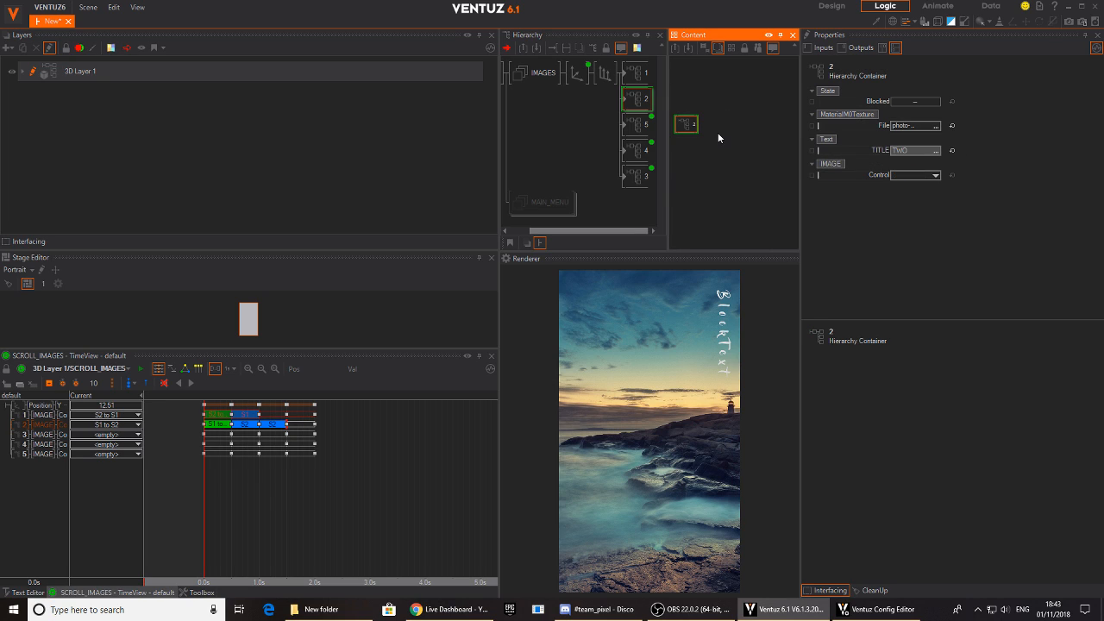
pyautogui.click(634, 119)
pyautogui.click(634, 121)
pyautogui.rightClick(730, 127)
pyautogui.click(732, 157)
pyautogui.rightClick(719, 145)
pyautogui.click(727, 177)
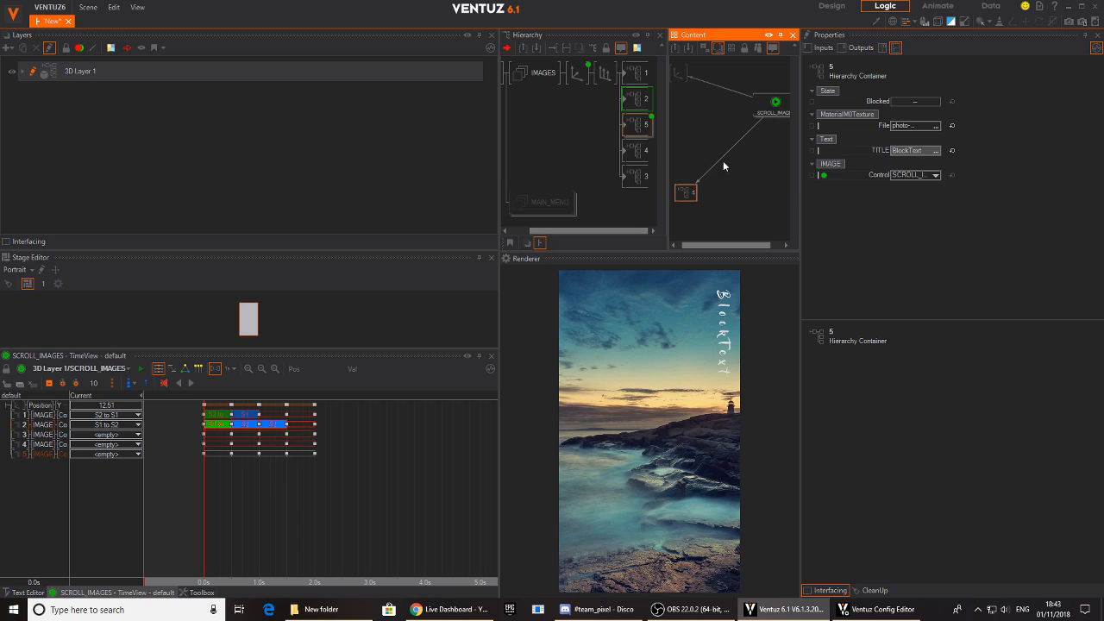
pyautogui.rightClick(720, 158)
pyautogui.click(727, 185)
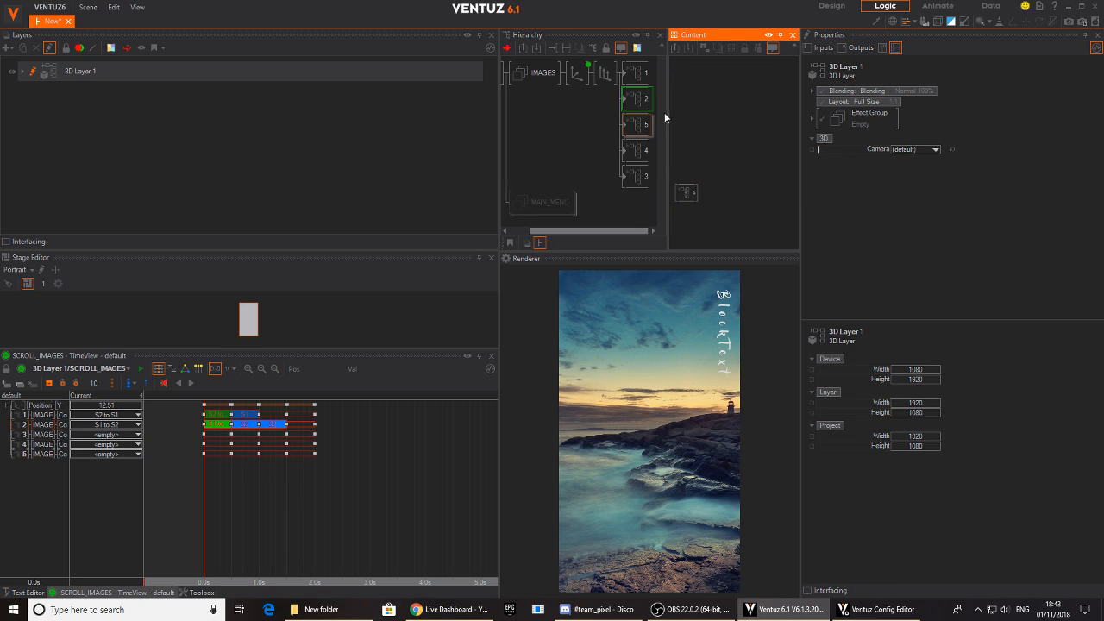
# - Delete the five containers' IMAGE Control channels from the SCROLL_IMAGES timeline, keeping only the axis Position Y channel
pyautogui.click(639, 102)
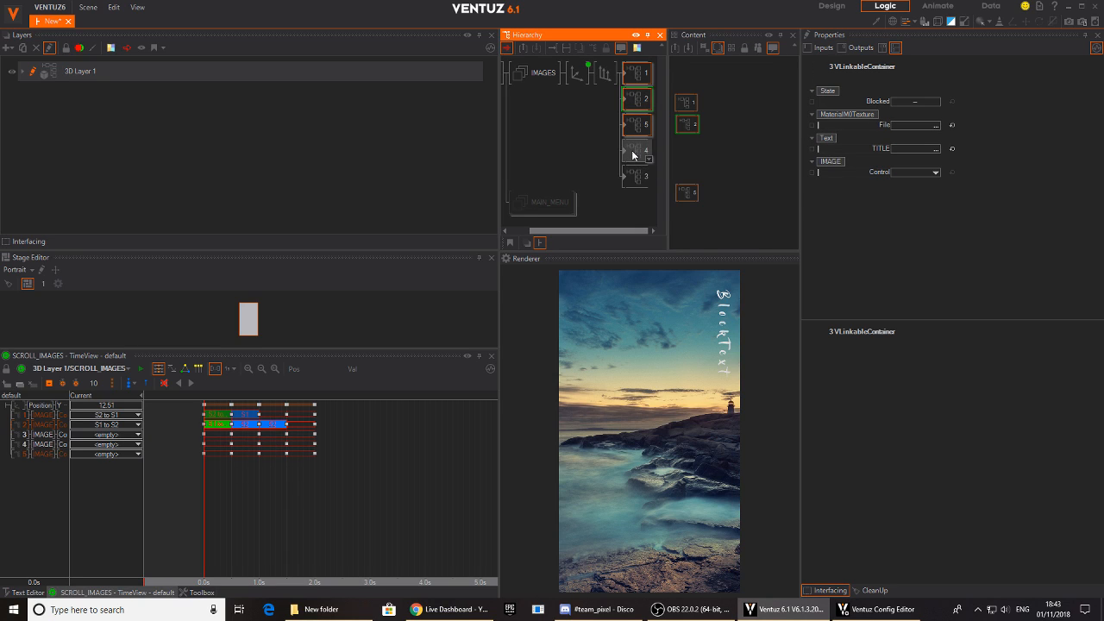
pyautogui.click(716, 138)
pyautogui.click(583, 75)
pyautogui.click(755, 127)
pyautogui.click(751, 96)
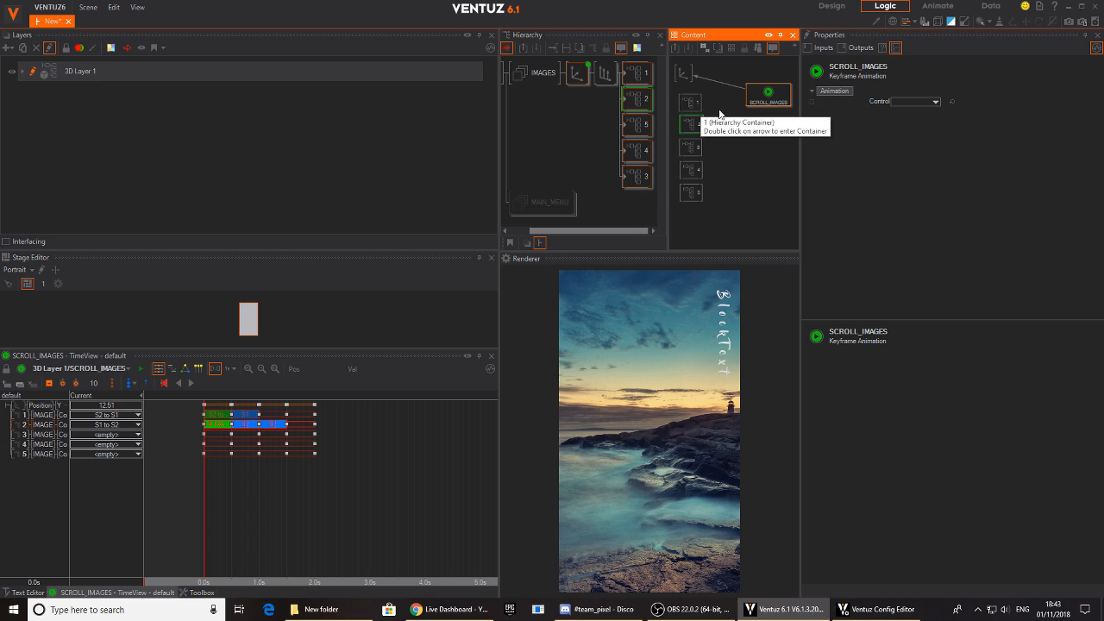
pyautogui.click(42, 469)
pyautogui.click(24, 454)
pyautogui.keyDown('shift'); pyautogui.click(24, 425); pyautogui.keyUp('shift')
pyautogui.keyDown('shift'); pyautogui.click(26, 418); pyautogui.keyUp('shift')
pyautogui.press('Delete')
pyautogui.press('Return')
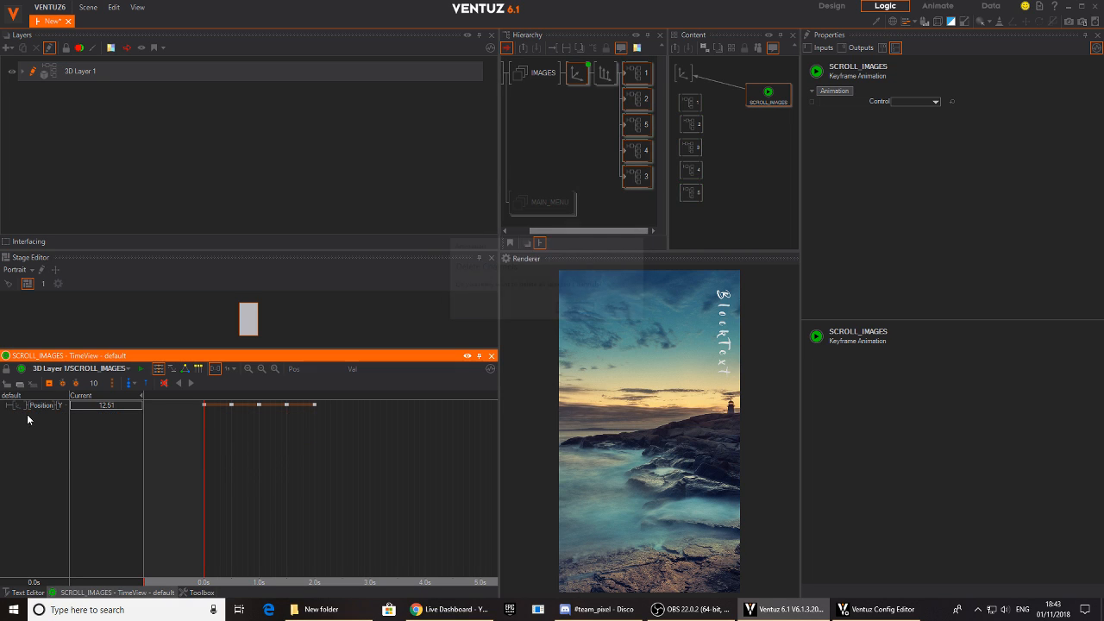
pyautogui.moveTo(206, 463)
pyautogui.mouseDown()
pyautogui.moveTo(320, 464)
pyautogui.moveTo(204, 471)
pyautogui.mouseUp()
# - Add a Simple Control node to the content inside container 1, beside its IMAGE animation
pyautogui.click(636, 78)
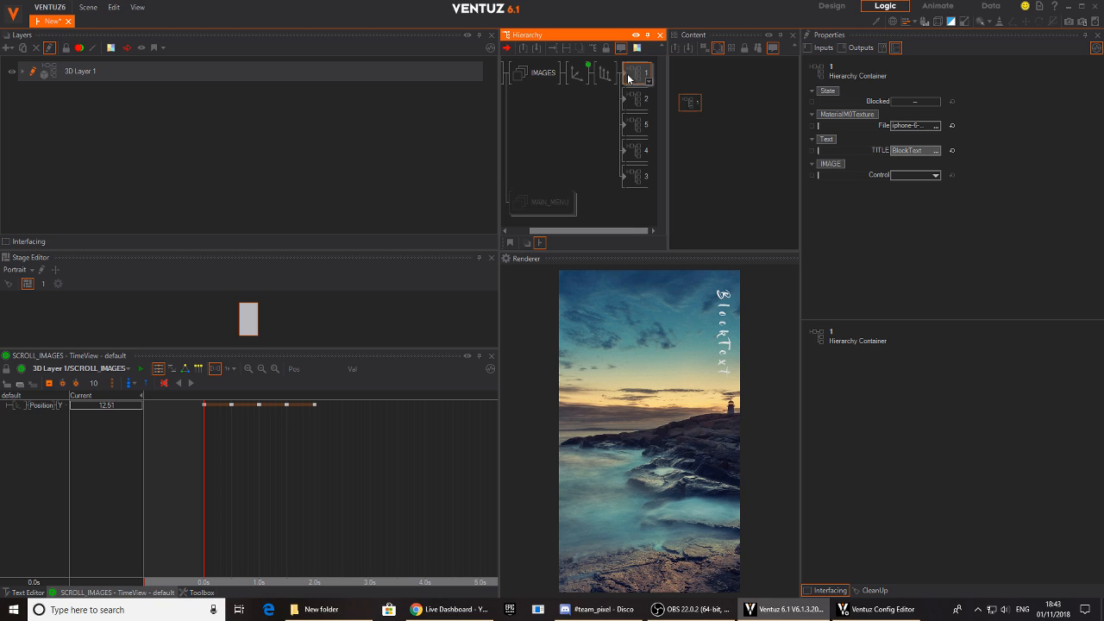
pyautogui.click(627, 75)
pyautogui.click(585, 98)
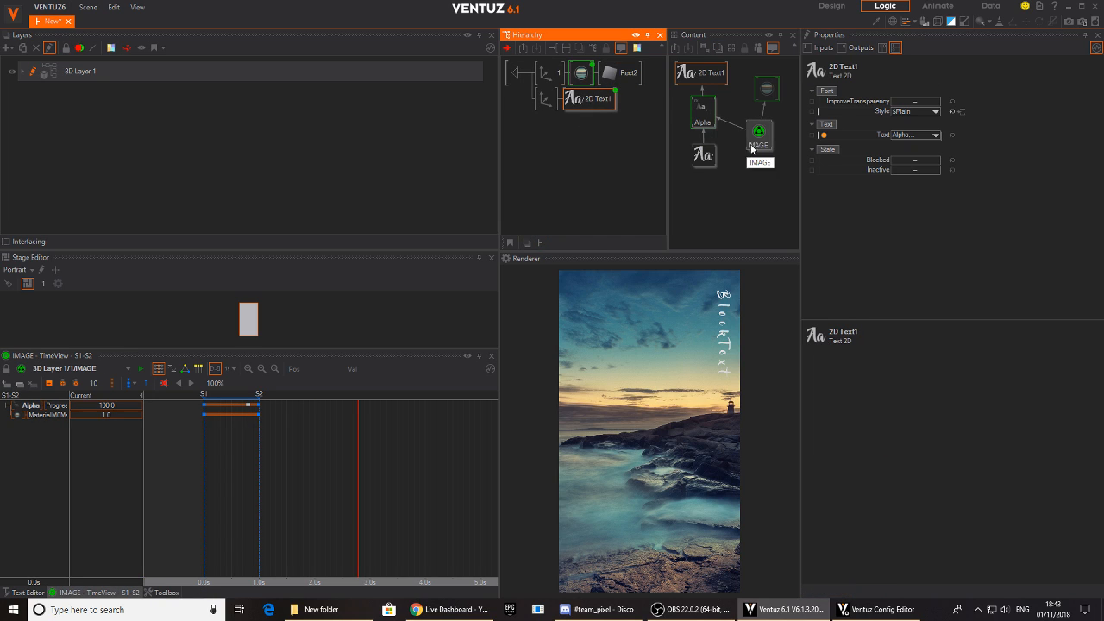
pyautogui.click(759, 132)
pyautogui.click(813, 102)
pyautogui.doubleClick(765, 198)
pyautogui.write('sim')
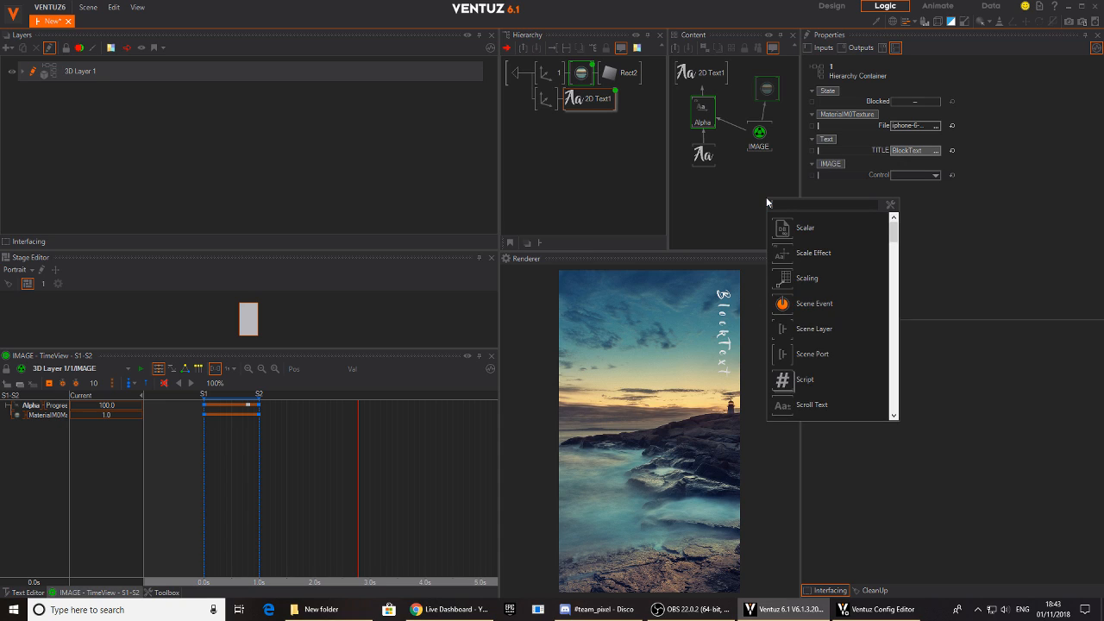
pyautogui.press('Return')
# - Bind the IMAGE animation's Control property to the Simple Control node
pyautogui.click(763, 138)
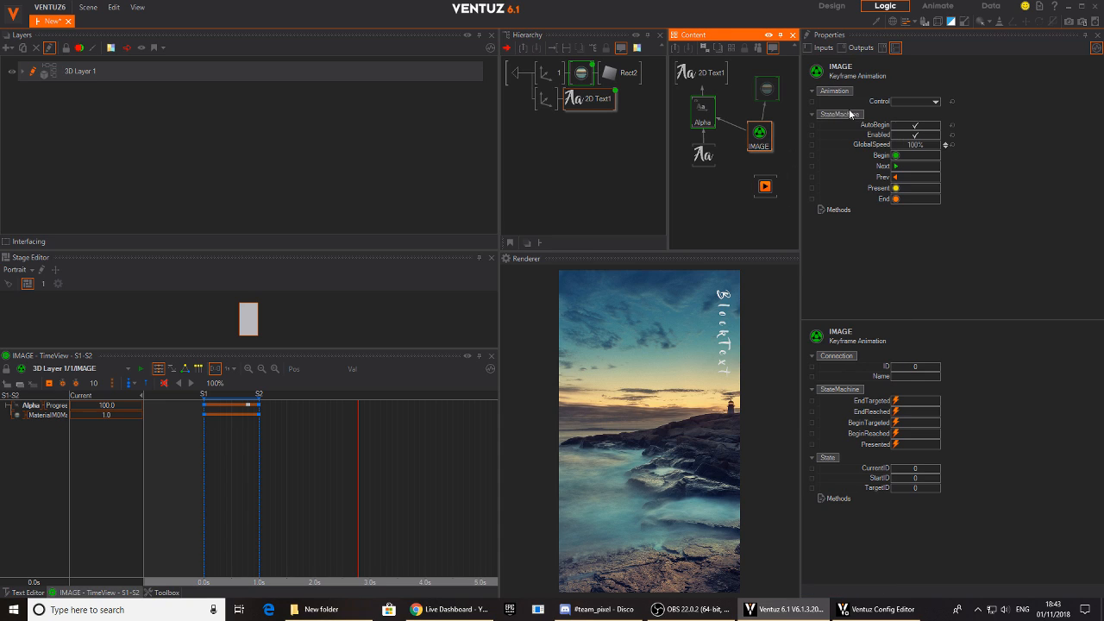
pyautogui.moveTo(883, 101); pyautogui.dragTo(766, 181)
pyautogui.moveTo(864, 102); pyautogui.dragTo(766, 185)
pyautogui.click(766, 188)
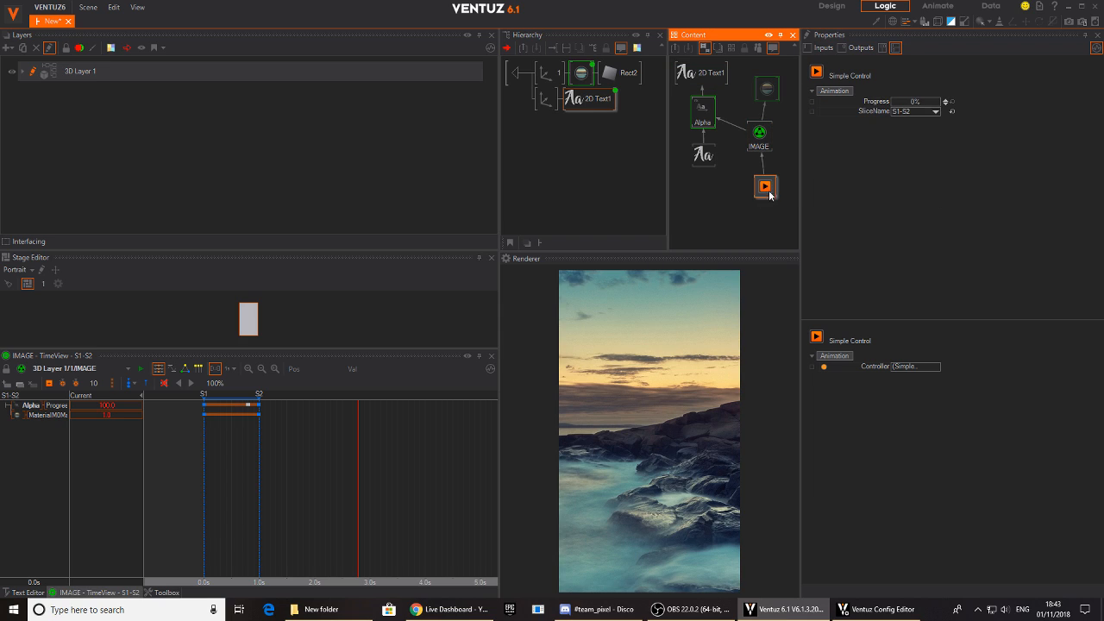
# - Expose the Simple Control's Progress on the container, set it to 100%, and return to the IMAGES hierarchy
pyautogui.click(811, 102)
pyautogui.moveTo(907, 101); pyautogui.dragTo(939, 104)
pyautogui.doubleClick(515, 75)
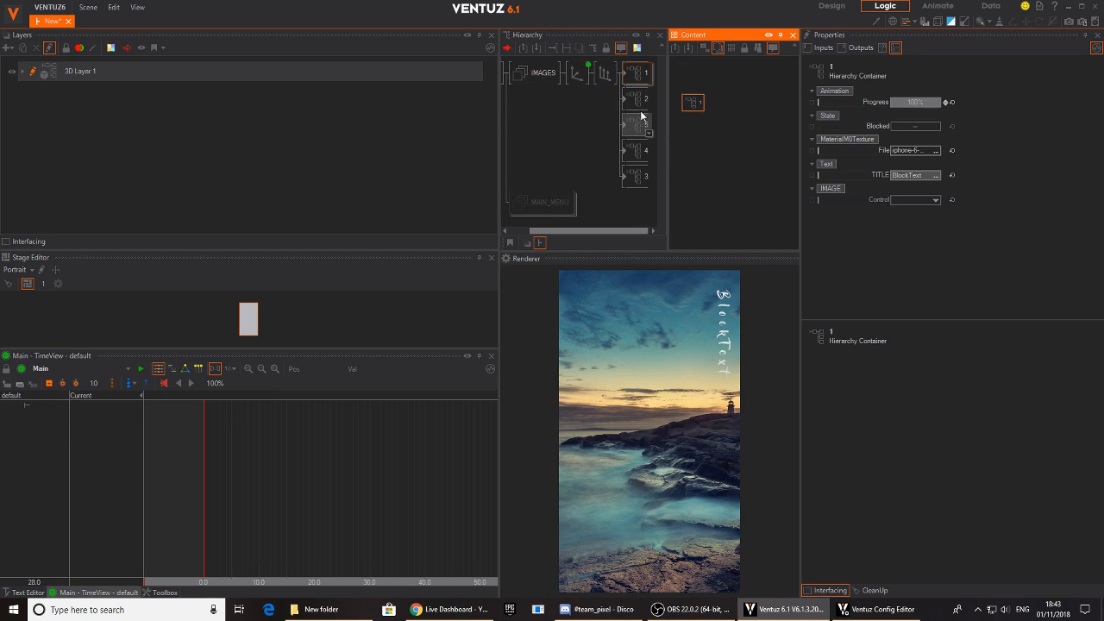
# - Swap the names of the third and last image containers so the hierarchy is numbered 1 to 5
pyautogui.click(635, 99)
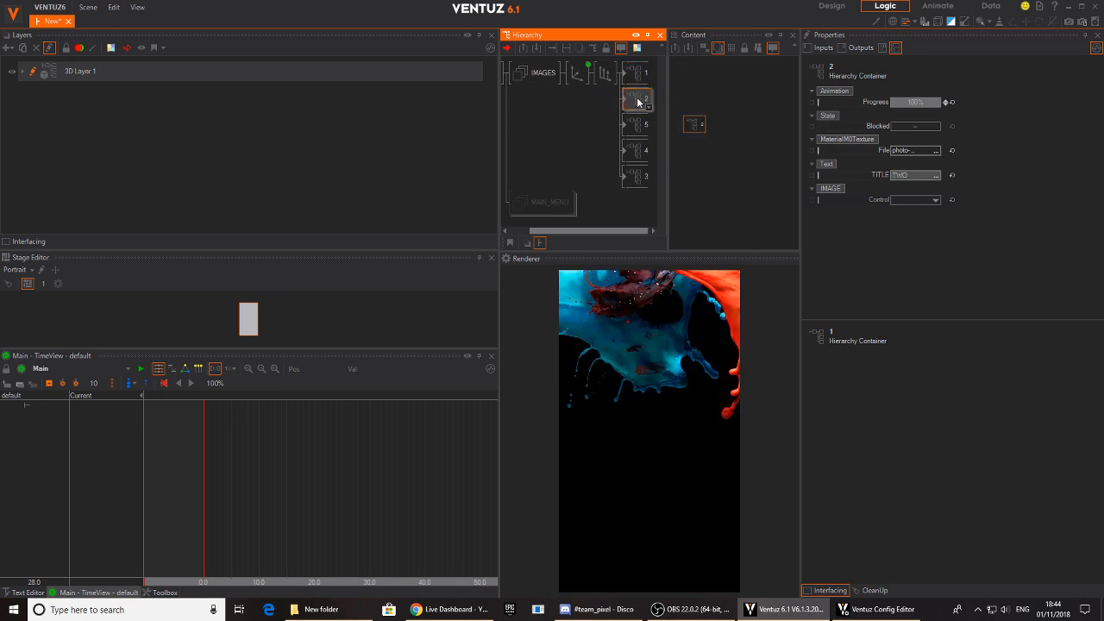
pyautogui.click(641, 127)
pyautogui.moveTo(641, 125); pyautogui.dragTo(642, 176)
pyautogui.click(633, 153)
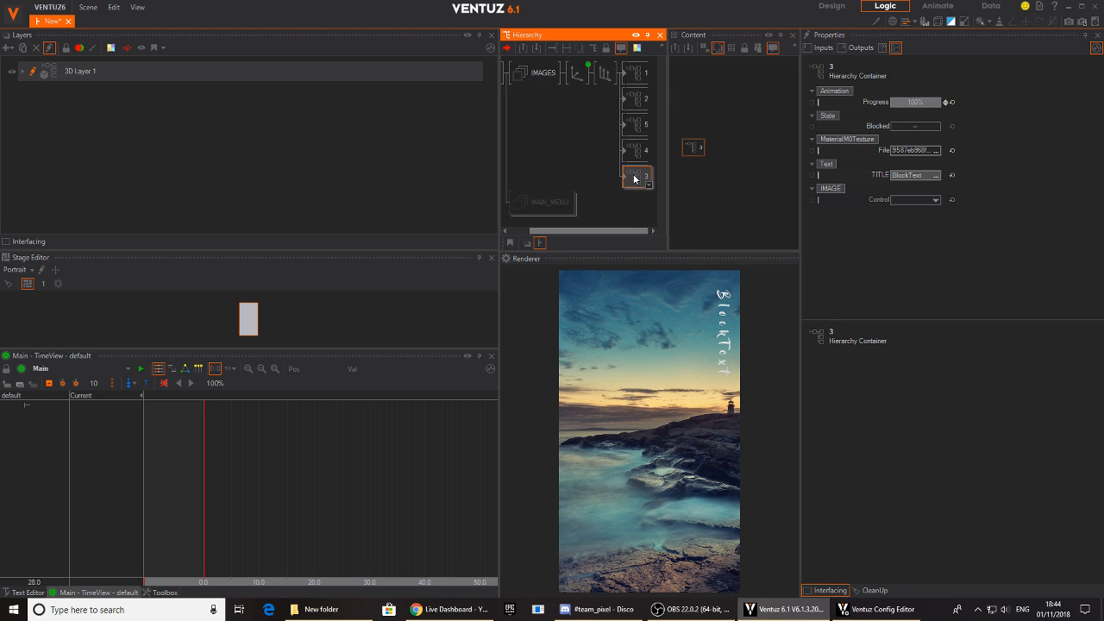
pyautogui.click(639, 127)
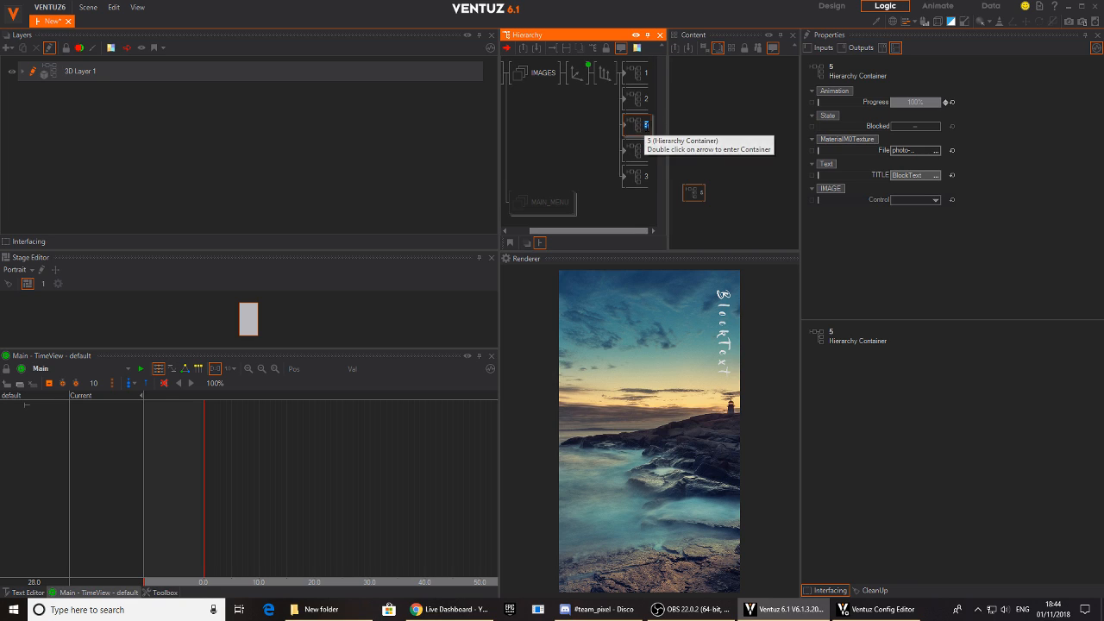
pyautogui.moveTo(645, 126); pyautogui.dragTo(642, 178)
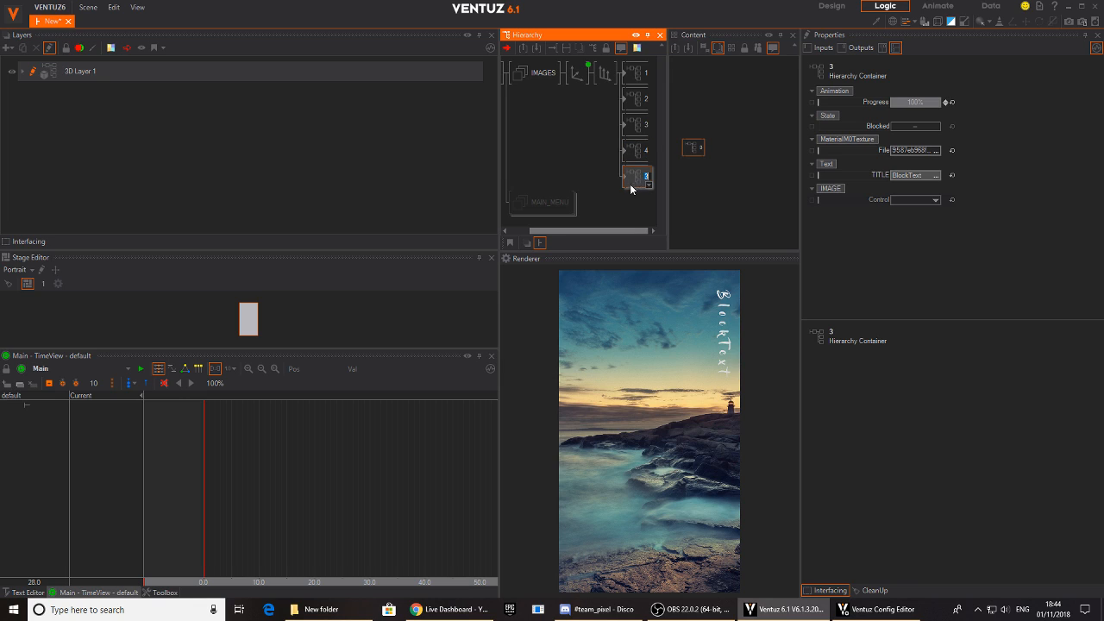
pyautogui.write('5')
pyautogui.click(621, 209)
# - Show all five containers' content nodes and arrange them in numerical order from 1 to 5
pyautogui.click(640, 80)
pyautogui.keyDown('ctrl'); pyautogui.click(636, 99); pyautogui.keyUp('ctrl')
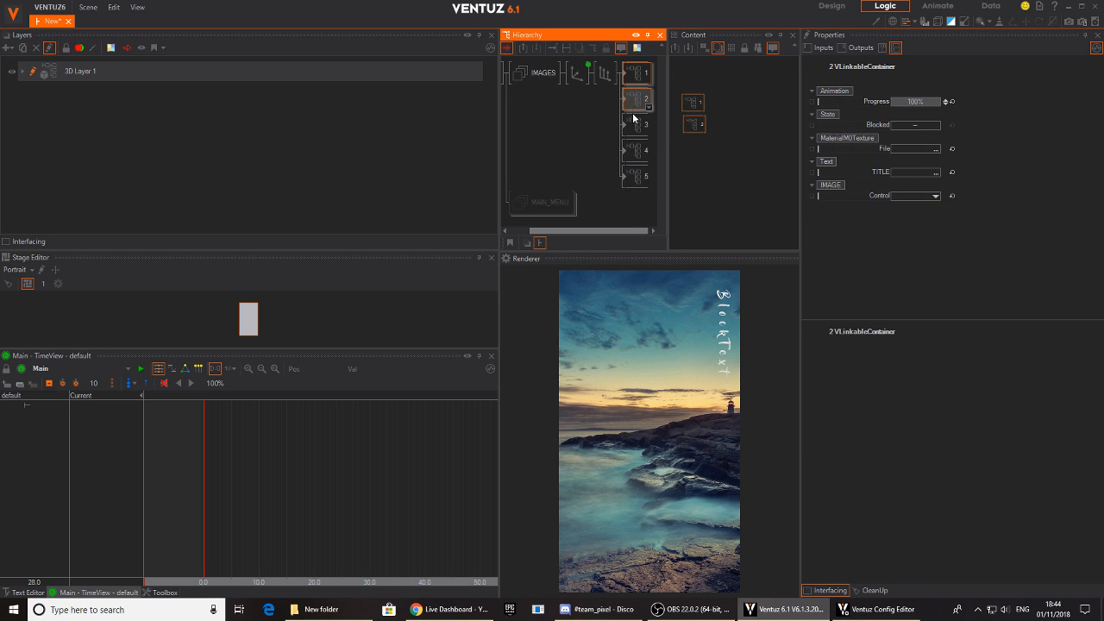
pyautogui.keyDown('ctrl'); pyautogui.click(635, 125); pyautogui.keyUp('ctrl')
pyautogui.keyDown('ctrl'); pyautogui.click(635, 151); pyautogui.keyUp('ctrl')
pyautogui.keyDown('ctrl'); pyautogui.click(635, 178); pyautogui.keyUp('ctrl')
pyautogui.click(752, 196)
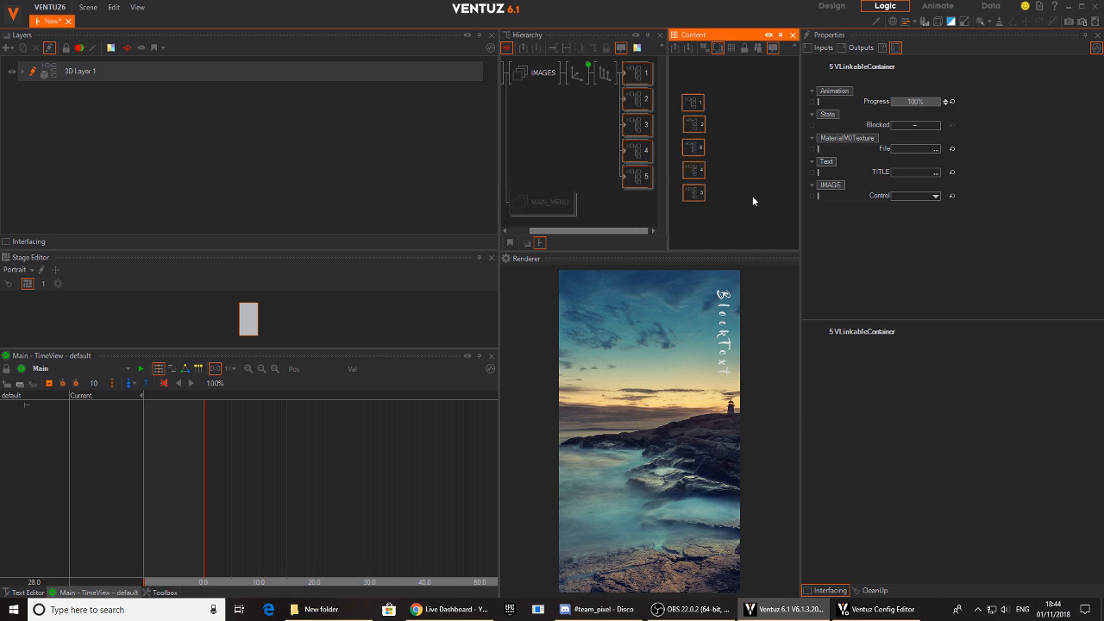
pyautogui.moveTo(693, 145); pyautogui.dragTo(697, 218)
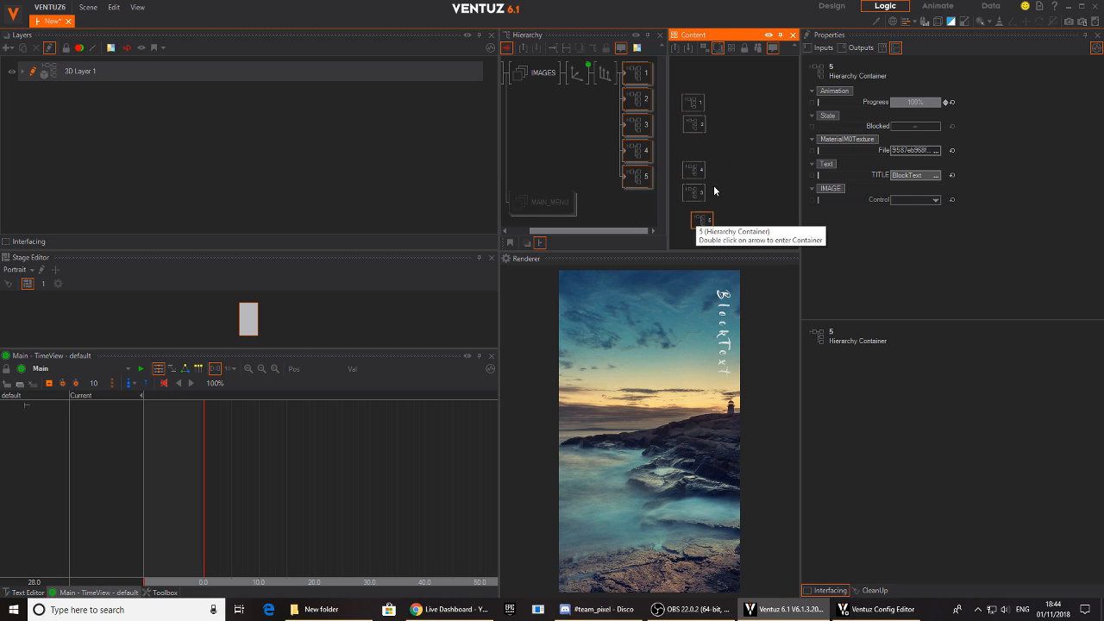
pyautogui.moveTo(695, 169)
pyautogui.mouseDown()
pyautogui.moveTo(737, 180)
pyautogui.moveTo(694, 153)
pyautogui.moveTo(687, 174)
pyautogui.mouseUp()
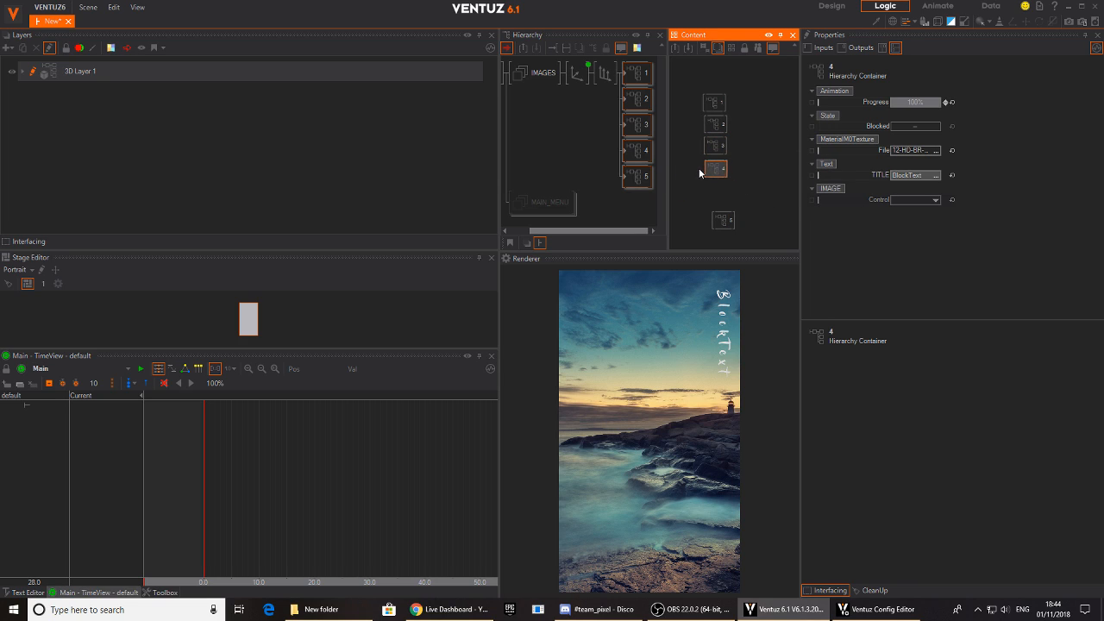
pyautogui.moveTo(722, 212); pyautogui.dragTo(723, 188)
# - Group the five container nodes beside SCROLL_IMAGES and bind the Progress of all five to that keyframe animation
pyautogui.click(761, 129)
pyautogui.moveTo(744, 89)
pyautogui.mouseDown()
pyautogui.moveTo(711, 192)
pyautogui.moveTo(700, 194)
pyautogui.mouseUp()
pyautogui.keyDown('ctrl'); pyautogui.click(580, 76); pyautogui.keyUp('ctrl')
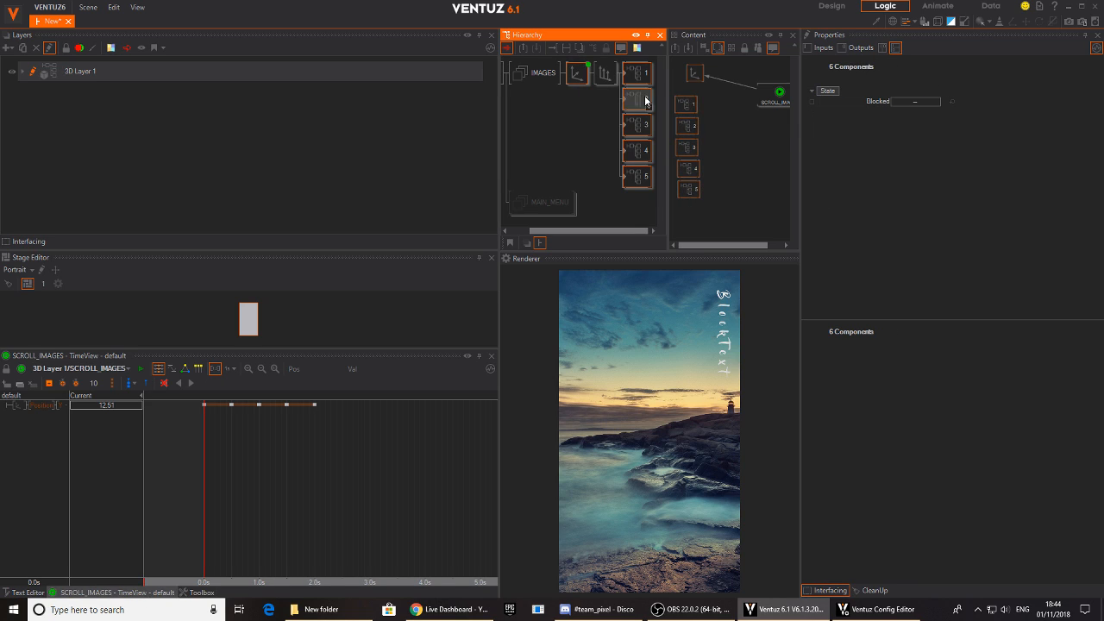
pyautogui.click(753, 140)
pyautogui.moveTo(708, 91); pyautogui.dragTo(690, 230)
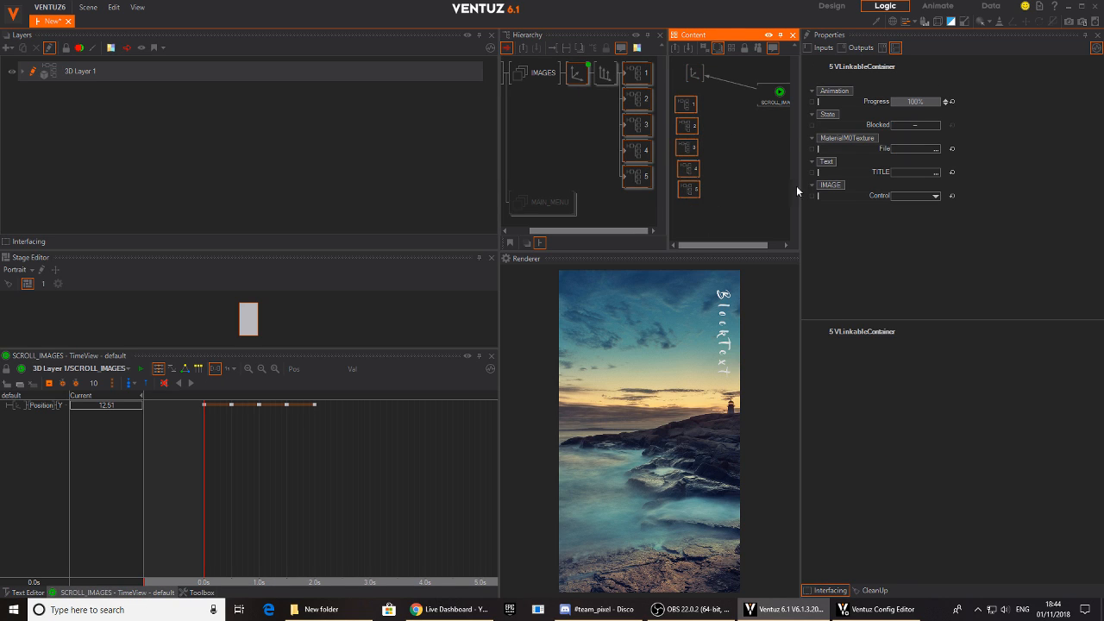
pyautogui.moveTo(876, 101); pyautogui.dragTo(762, 121)
pyautogui.click(205, 473)
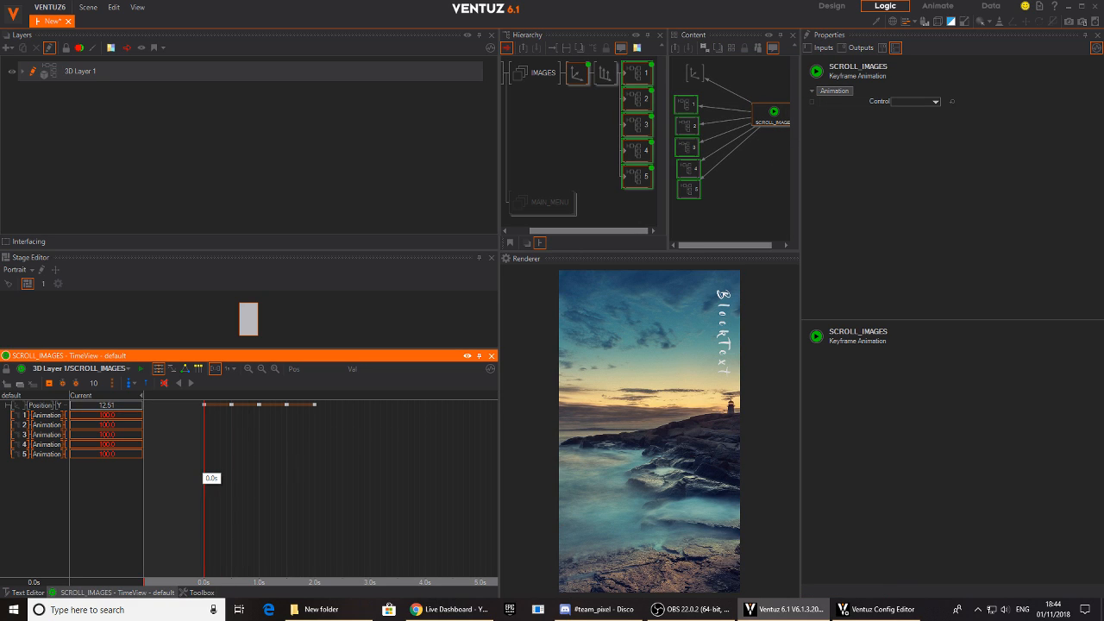
# - Set the Animation value of containers 1 to 5 to 0 at 0.0 s in the SCROLL_IMAGES timeline
pyautogui.click(117, 415)
pyautogui.write('0')
pyautogui.press('Return')
pyautogui.click(118, 424)
pyautogui.write('0')
pyautogui.press('Return')
pyautogui.click(119, 434)
pyautogui.write('0')
pyautogui.press('Return')
pyautogui.click(118, 444)
pyautogui.write('0')
pyautogui.press('Return')
pyautogui.click(118, 453)
pyautogui.write('0')
pyautogui.press('Return')
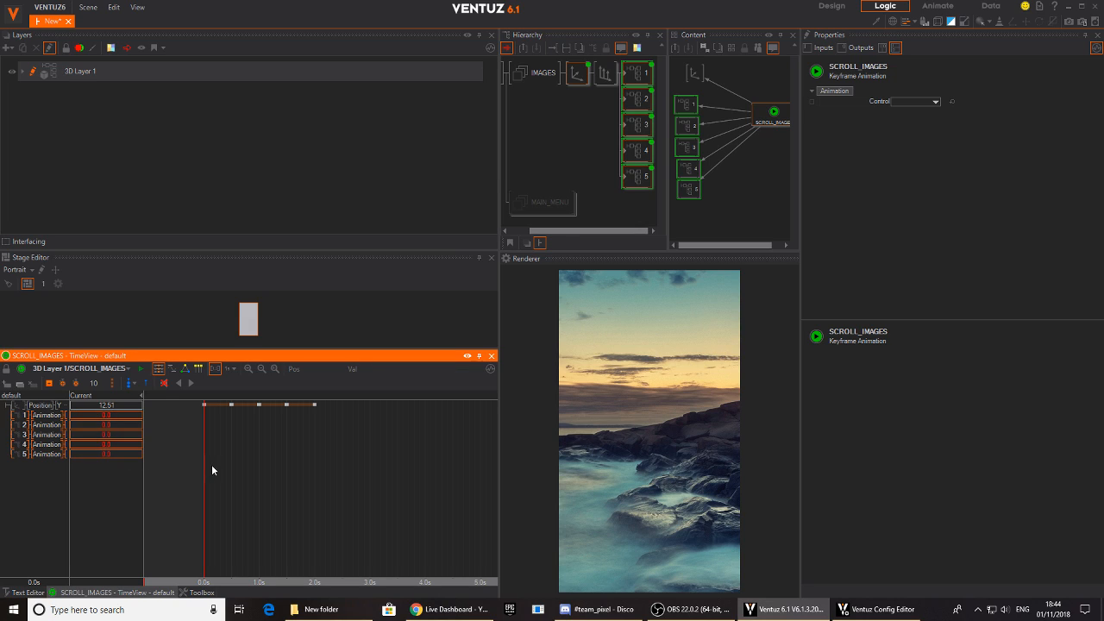
# - Add keyframes on all five containers' Animation channels every 0.5 s from 0.0 to 2.0 s
pyautogui.click(231, 484)
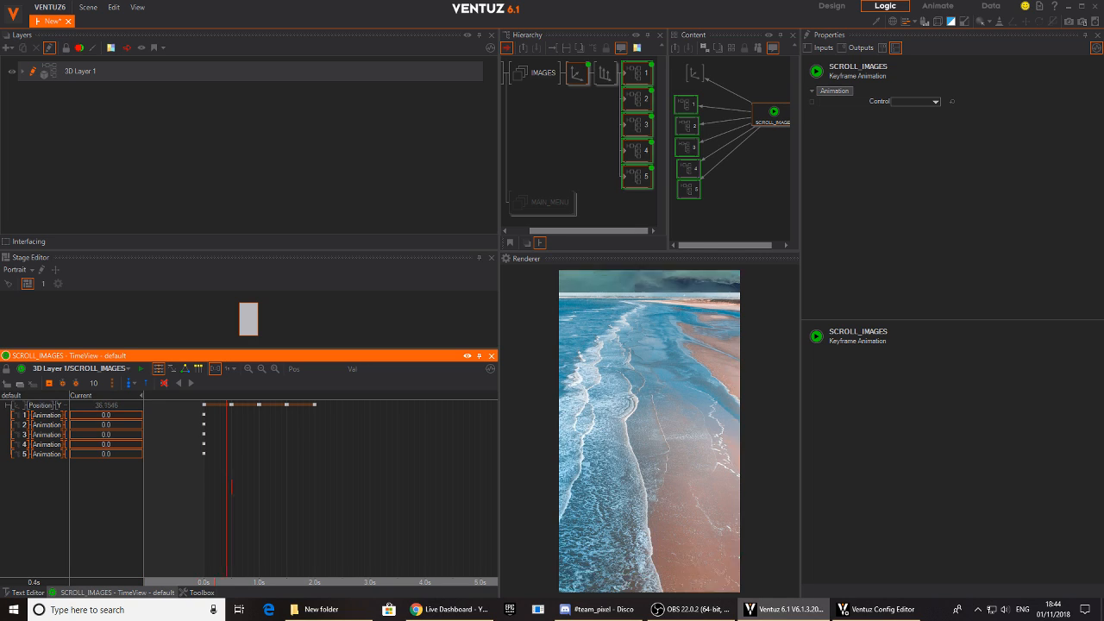
pyautogui.click(49, 383)
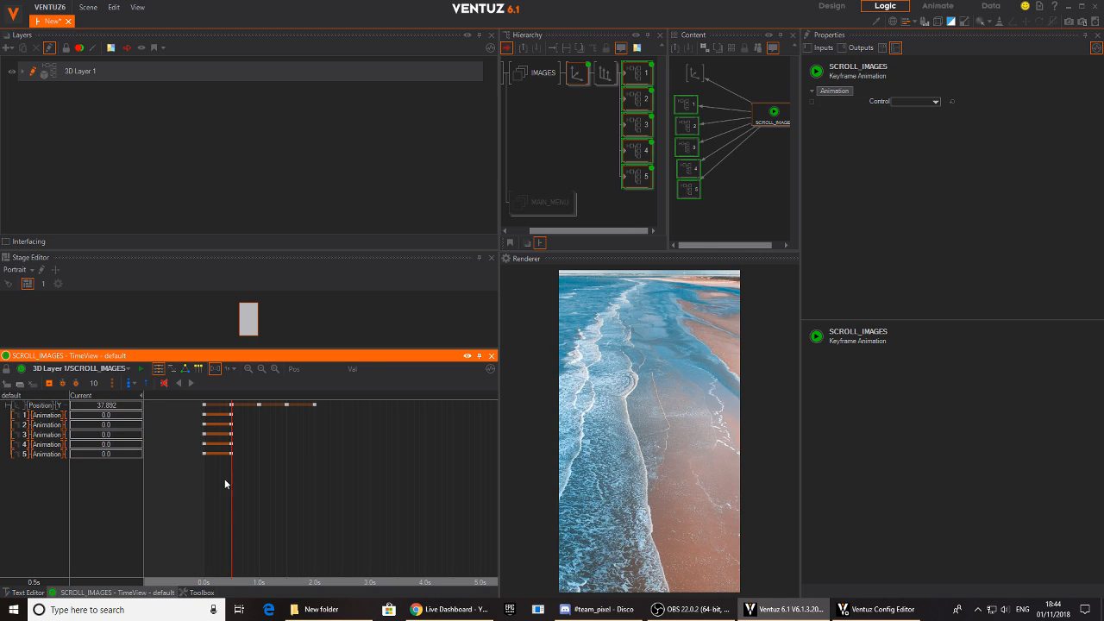
pyautogui.click(258, 483)
pyautogui.click(49, 383)
pyautogui.click(286, 478)
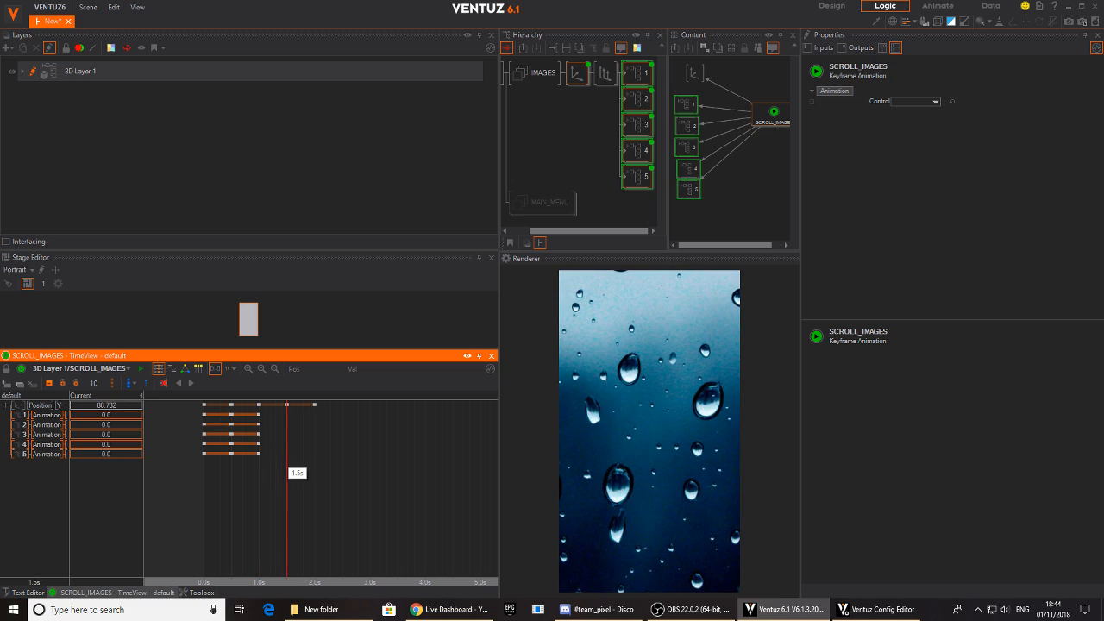
pyautogui.click(49, 382)
pyautogui.moveTo(284, 493); pyautogui.dragTo(315, 494)
pyautogui.click(50, 383)
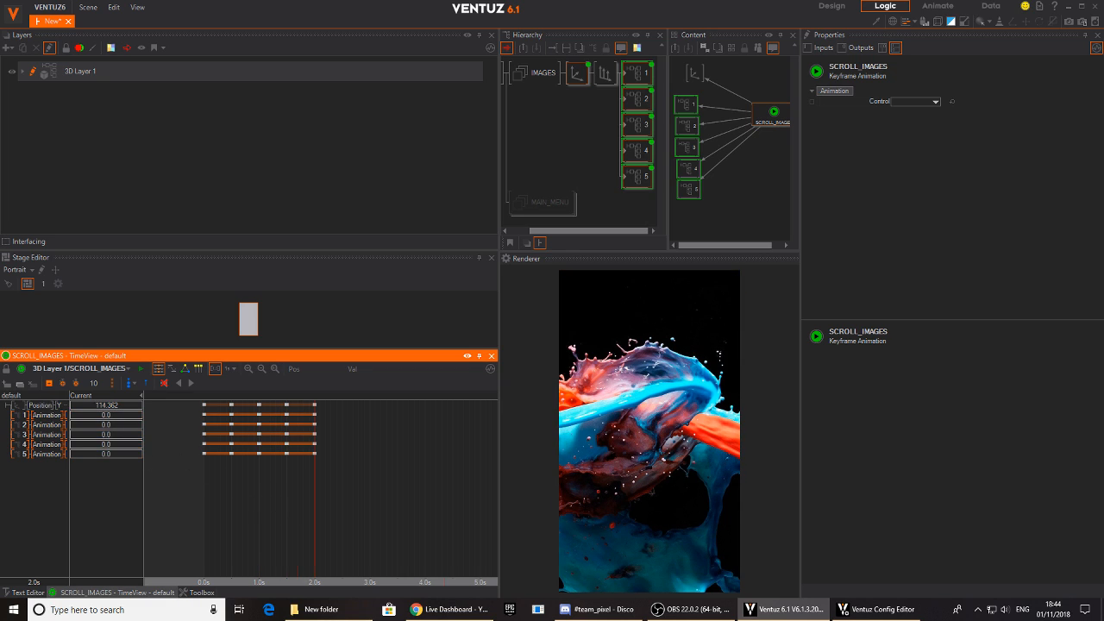
# - Set container 1's Animation value to 100 at 0.0 s
pyautogui.click(204, 504)
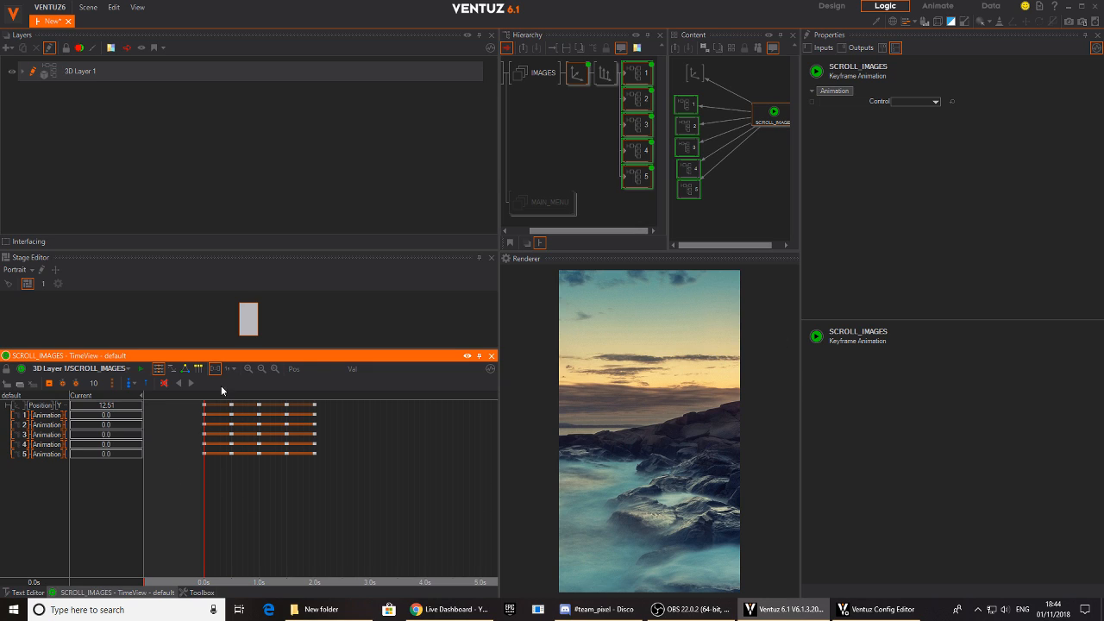
pyautogui.click(105, 414)
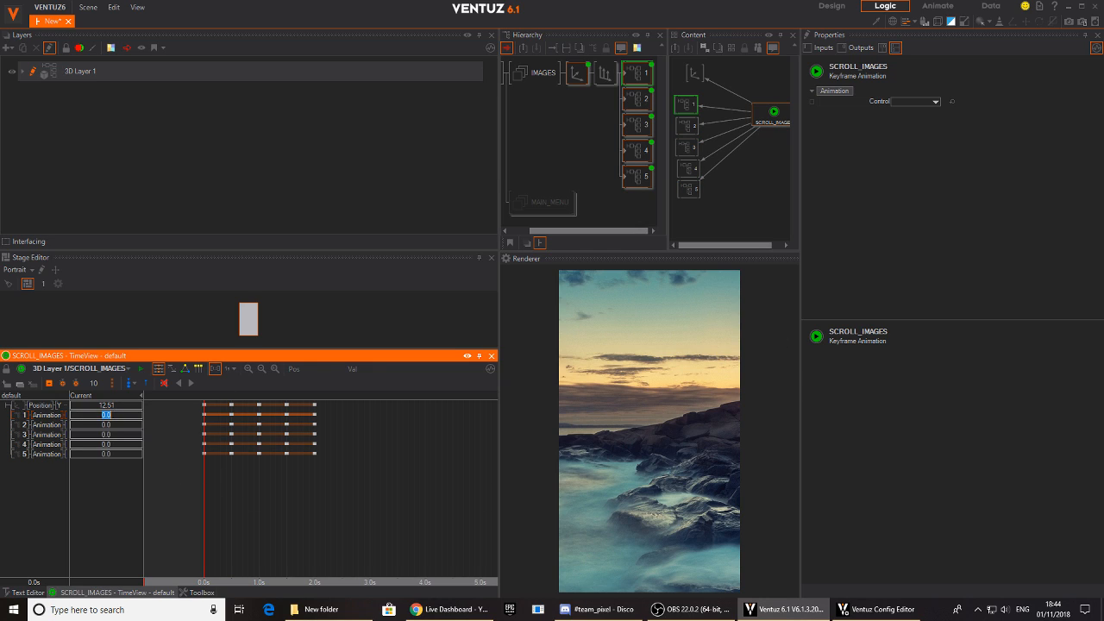
pyautogui.press('Return')
pyautogui.moveTo(204, 504)
pyautogui.mouseDown()
pyautogui.moveTo(241, 497)
pyautogui.moveTo(203, 504)
pyautogui.mouseUp()
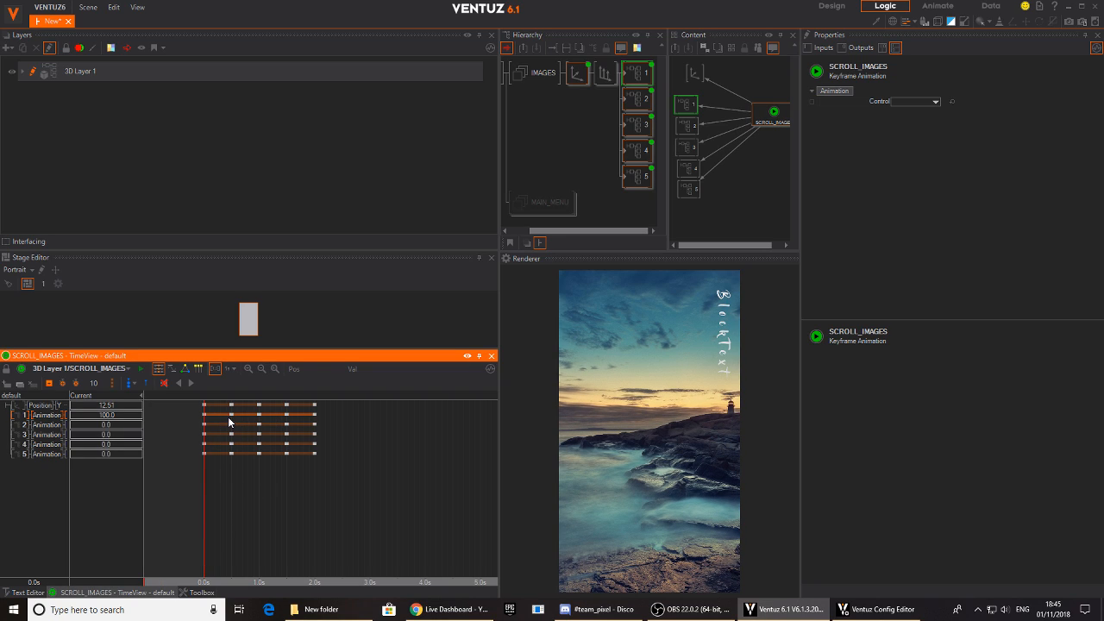
# - Delete the keyframes on the Animation channels of all five containers
pyautogui.click(23, 425)
pyautogui.click(23, 434)
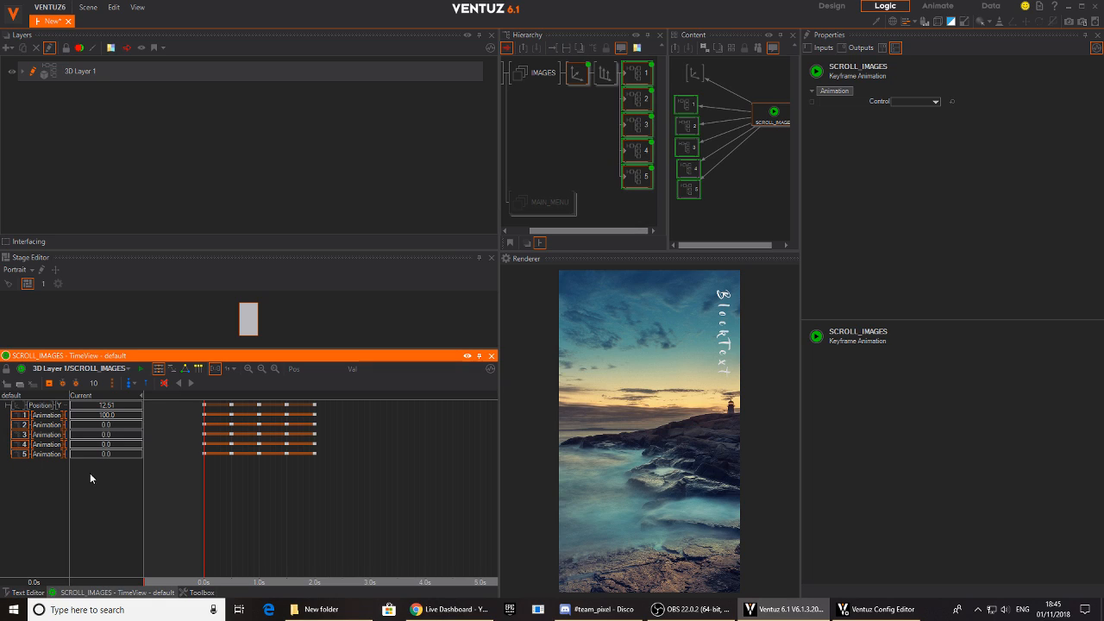
pyautogui.moveTo(269, 445); pyautogui.dragTo(229, 408)
pyautogui.press('Delete')
# - Respace the Position Y keyframes one second apart, from 0.0 to 4.0 s
pyautogui.moveTo(257, 404); pyautogui.dragTo(274, 404)
pyautogui.moveTo(414, 438); pyautogui.dragTo(426, 417)
pyautogui.click(396, 404)
# - Add five states across all SCROLL_IMAGES channels, one at each Position Y keyframe from 0.0 to 4.0 s
pyautogui.moveTo(429, 453); pyautogui.dragTo(259, 479, button='right')
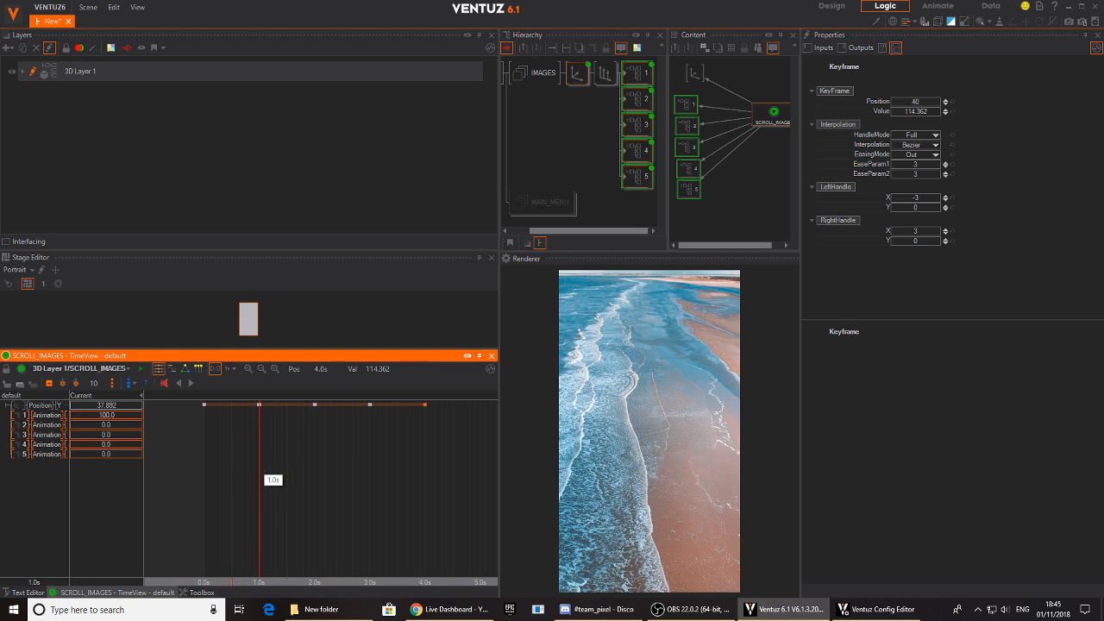
pyautogui.moveTo(259, 457)
pyautogui.mouseDown(button='right')
pyautogui.moveTo(186, 461)
pyautogui.moveTo(259, 460)
pyautogui.moveTo(375, 493)
pyautogui.moveTo(430, 494)
pyautogui.moveTo(326, 508)
pyautogui.moveTo(204, 501)
pyautogui.moveTo(382, 496)
pyautogui.moveTo(204, 500)
pyautogui.moveTo(425, 496)
pyautogui.moveTo(204, 515)
pyautogui.moveTo(254, 500)
pyautogui.moveTo(226, 507)
pyautogui.moveTo(258, 509)
pyautogui.mouseUp(button='right')
pyautogui.press('s')
pyautogui.press('s')
pyautogui.press('s')
pyautogui.press('s')
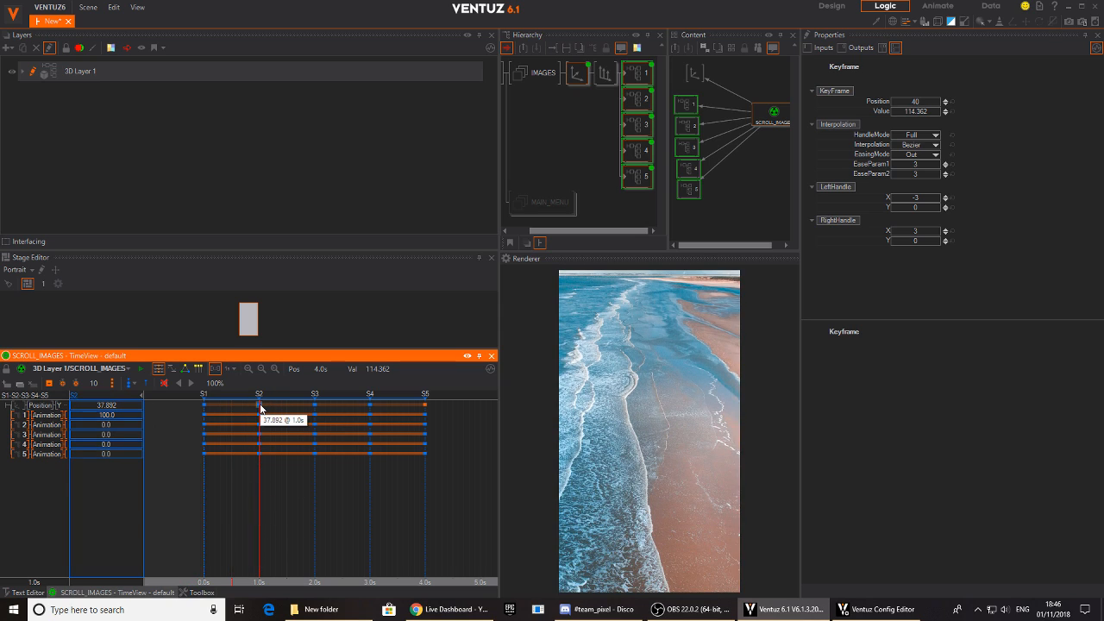
# - Copy the Position Y value 37.892 from state S2 to a new keyframe at 0.5 s
pyautogui.click(113, 405)
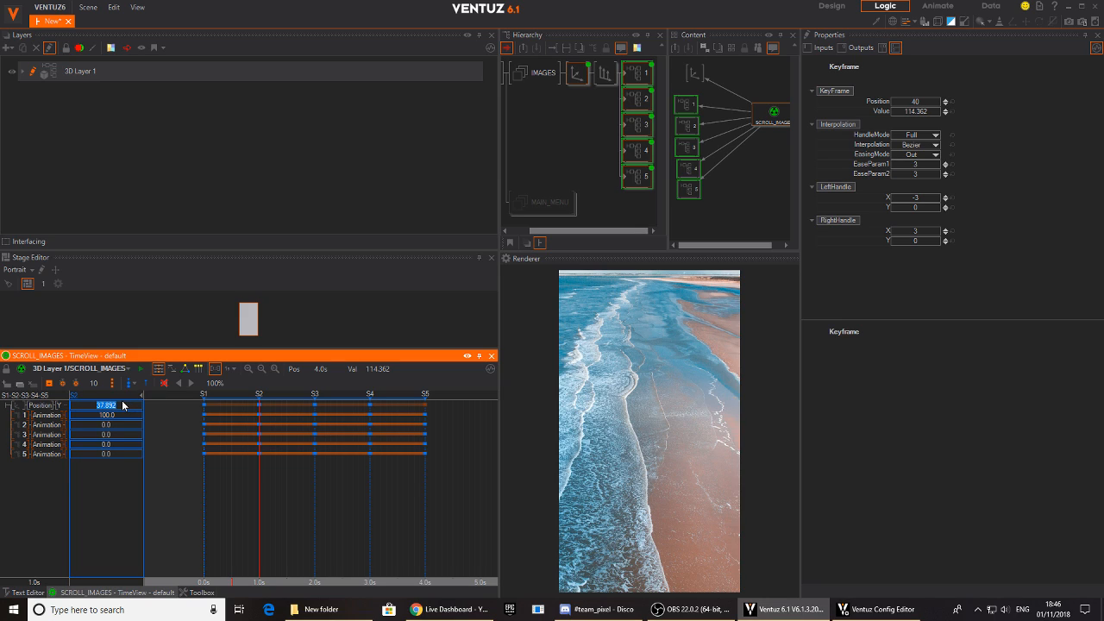
pyautogui.moveTo(233, 522); pyautogui.dragTo(233, 520, button='right')
pyautogui.click(121, 405)
pyautogui.write('37.892')
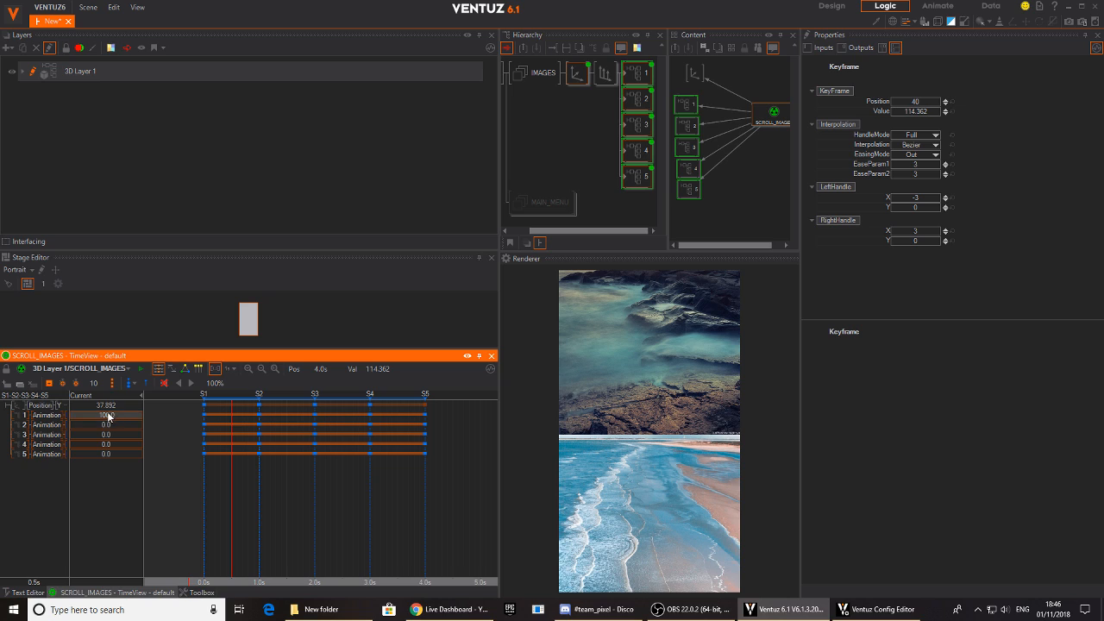
pyautogui.press('Return')
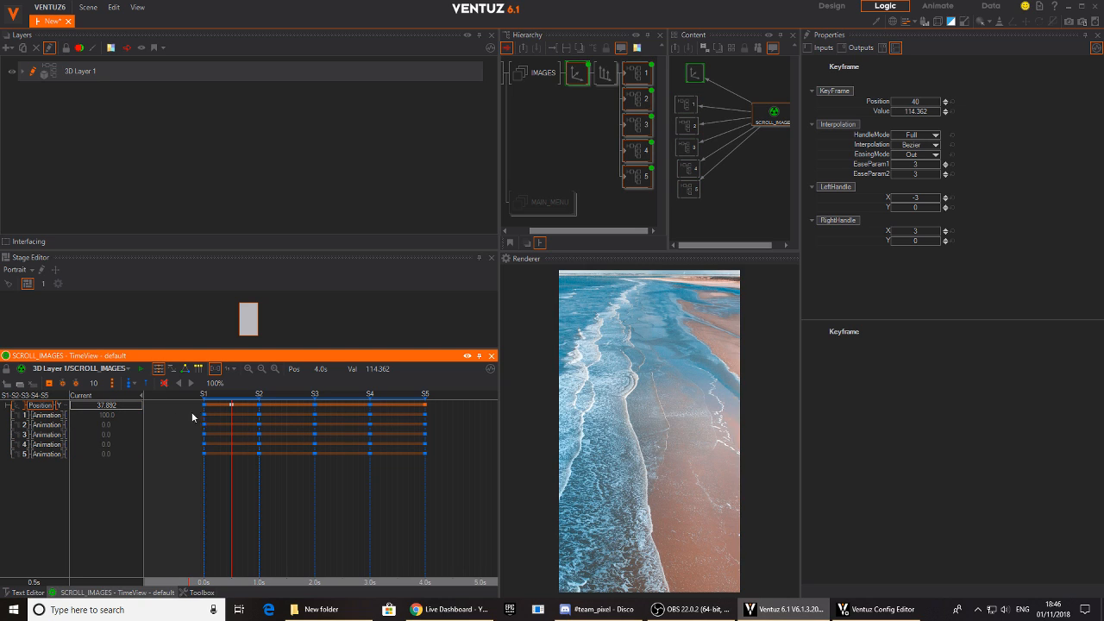
# - Set container 1's Animation value to 0 at state S2
pyautogui.moveTo(237, 470); pyautogui.dragTo(258, 493, button='right')
pyautogui.click(82, 415)
pyautogui.click(116, 418)
pyautogui.rightClick(113, 414)
# - Try container 1's S2 Animation keyframe at 0.5 s, preview the scroll, and move the keyframe back to 1.0 s
pyautogui.keyDown('ctrl'); pyautogui.moveTo(259, 415); pyautogui.dragTo(231, 415); pyautogui.keyUp('ctrl')
pyautogui.moveTo(226, 496); pyautogui.dragTo(259, 494, button='right')
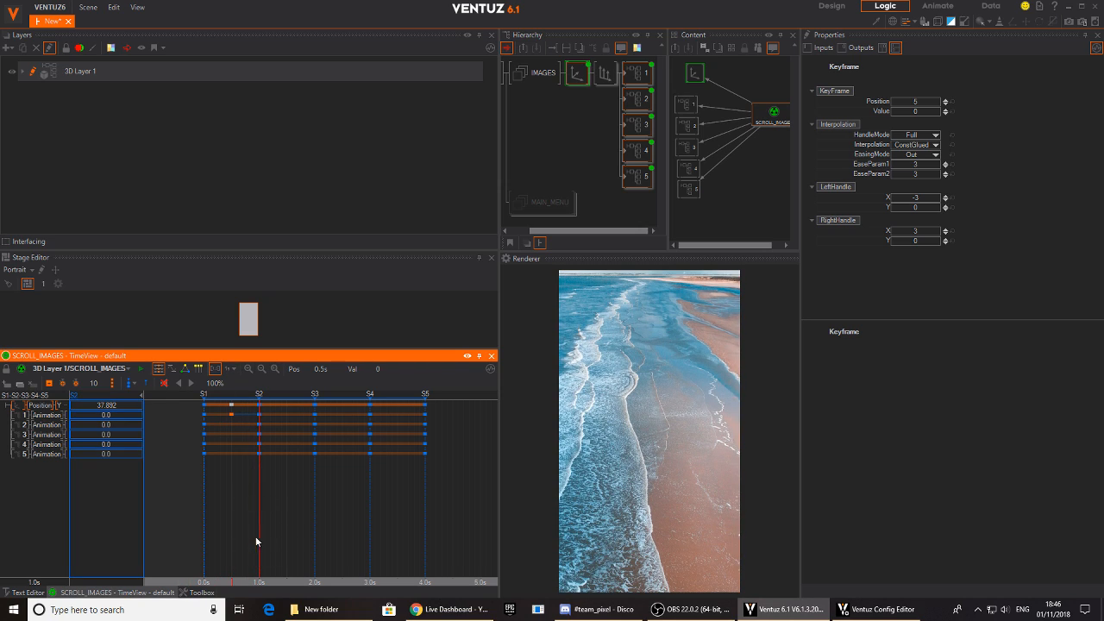
pyautogui.moveTo(254, 520); pyautogui.dragTo(253, 488, button='right')
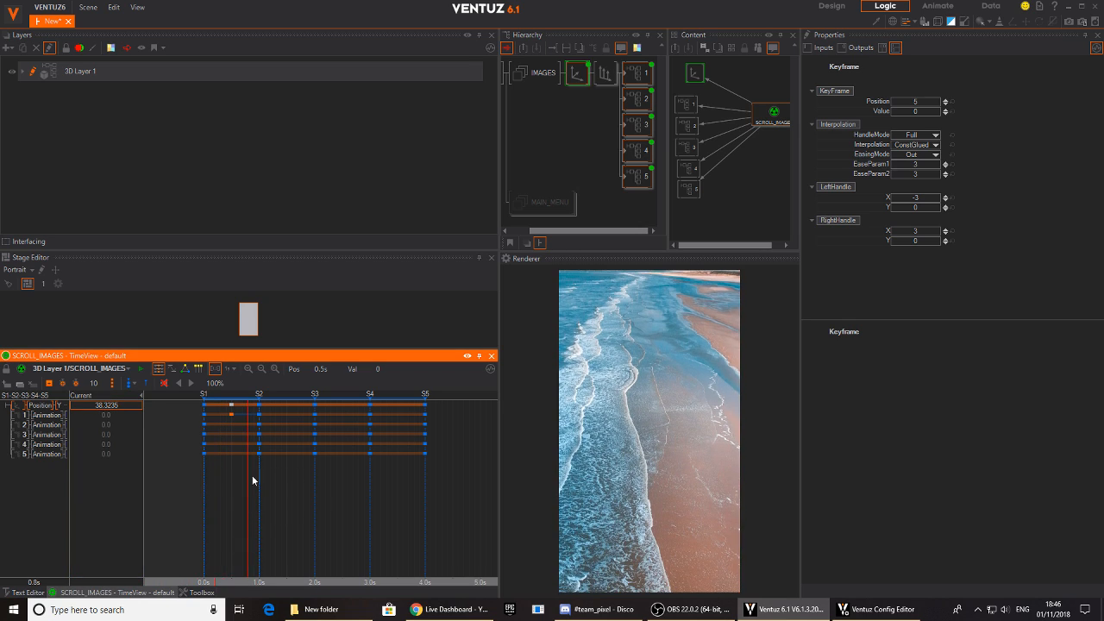
pyautogui.moveTo(242, 417); pyautogui.dragTo(259, 418)
# - Set container 2's Animation value to 100 at state S2 and preview the transition between S1 and S2
pyautogui.moveTo(252, 487); pyautogui.dragTo(314, 479, button='right')
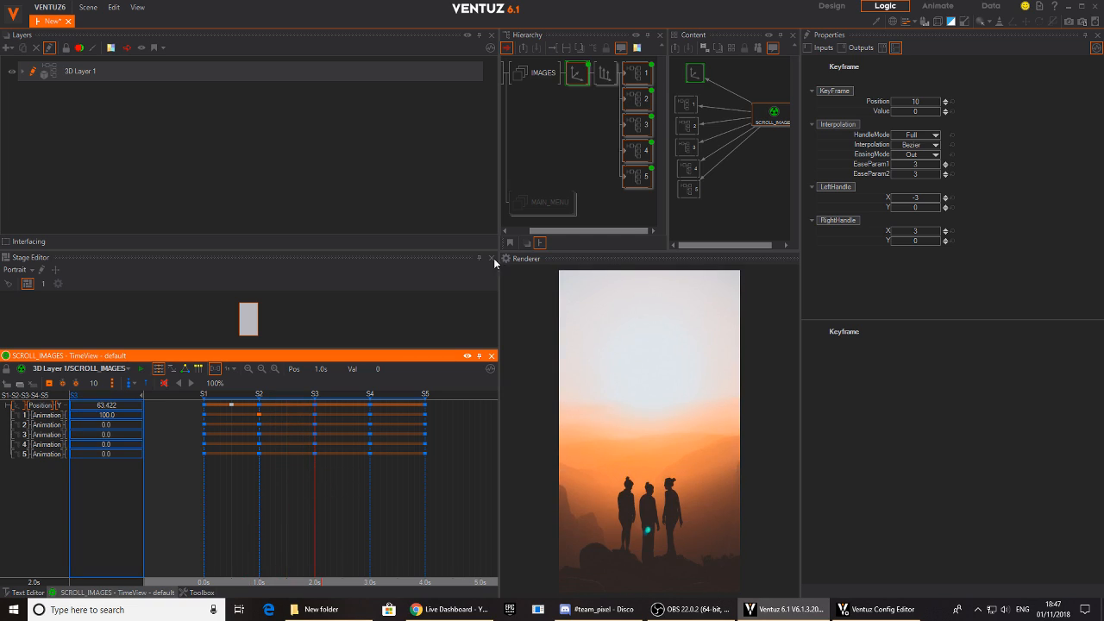
pyautogui.click(633, 73)
pyautogui.click(632, 125)
pyautogui.click(635, 73)
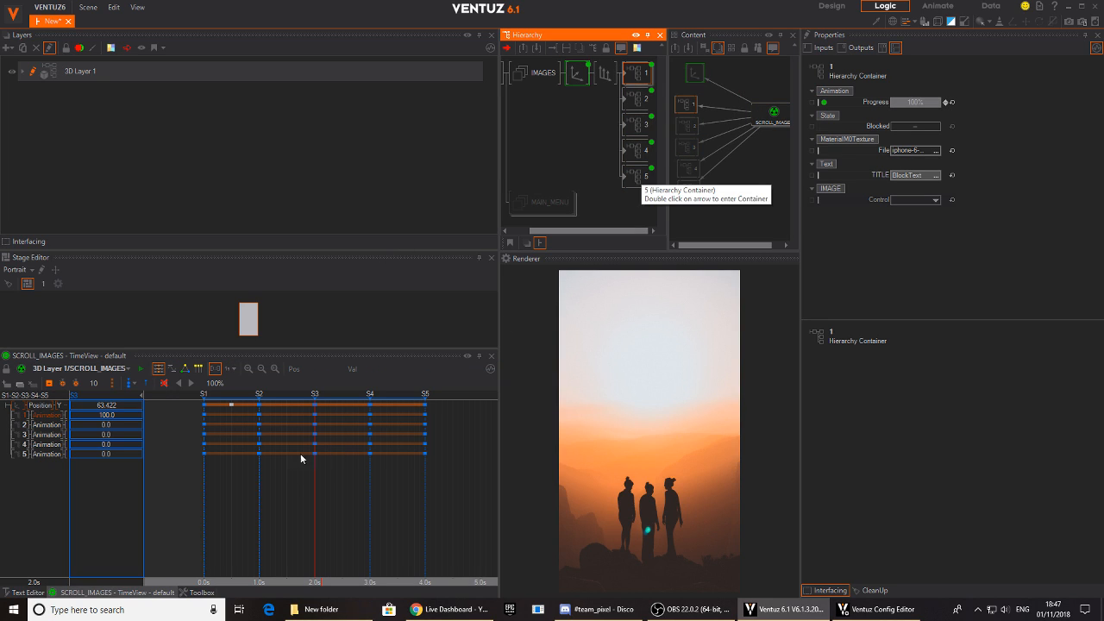
pyautogui.moveTo(299, 488); pyautogui.dragTo(259, 488, button='right')
pyautogui.click(47, 425)
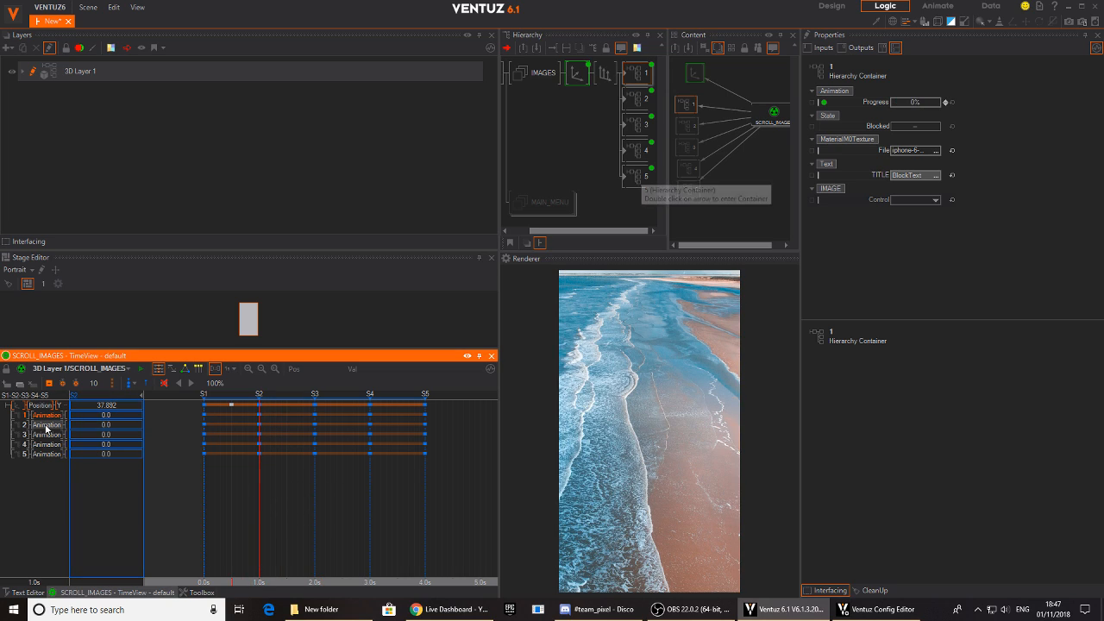
pyautogui.doubleClick(115, 427)
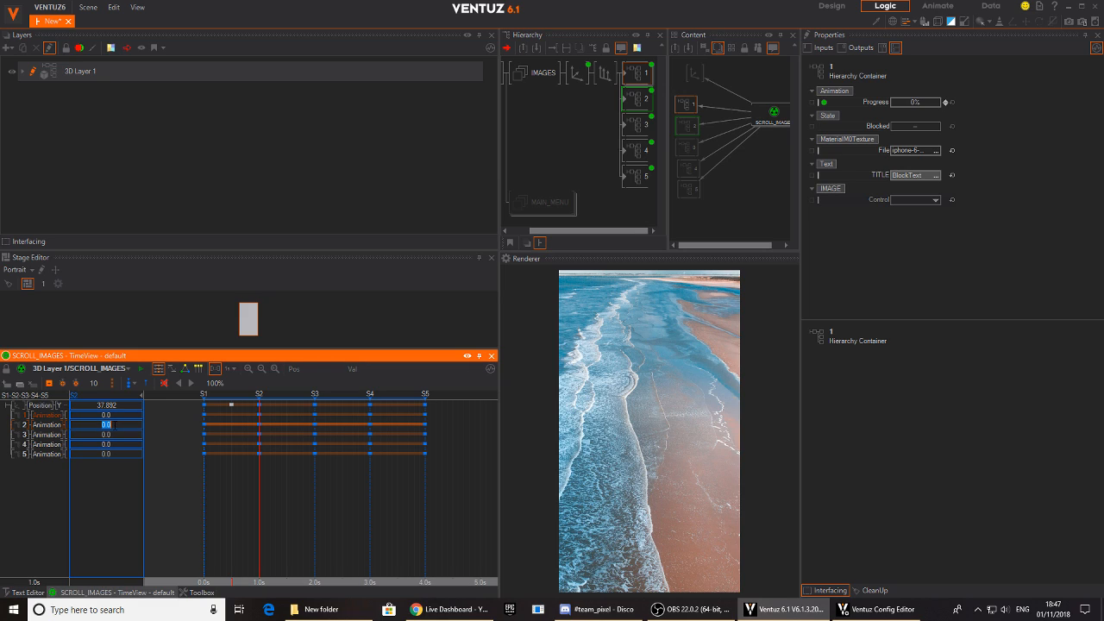
pyautogui.write('100')
pyautogui.press('Return')
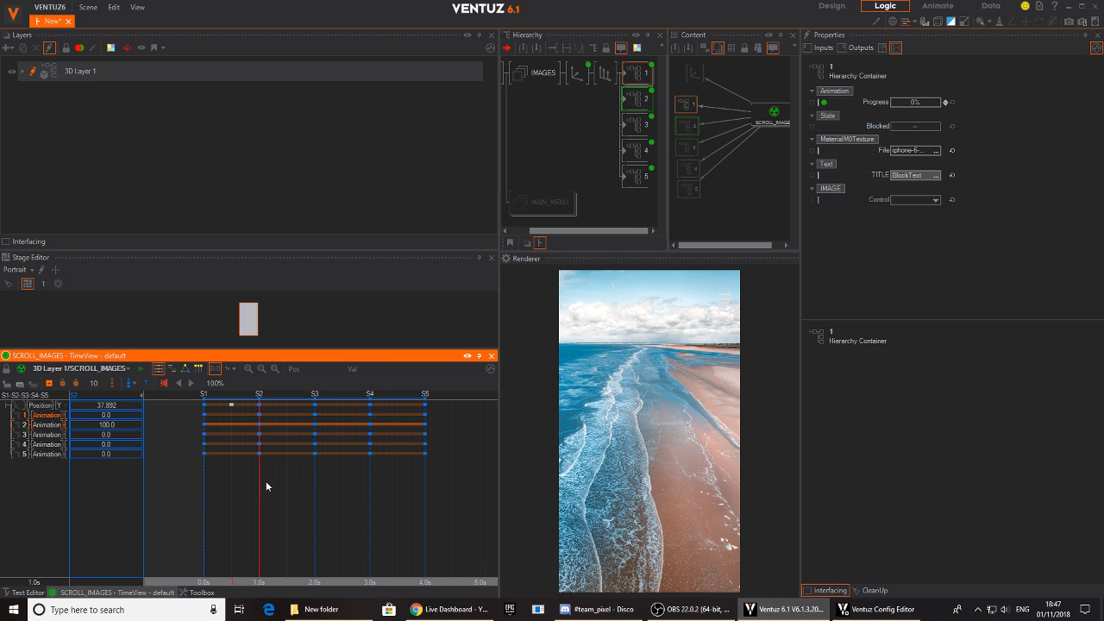
pyautogui.moveTo(259, 507); pyautogui.dragTo(204, 507)
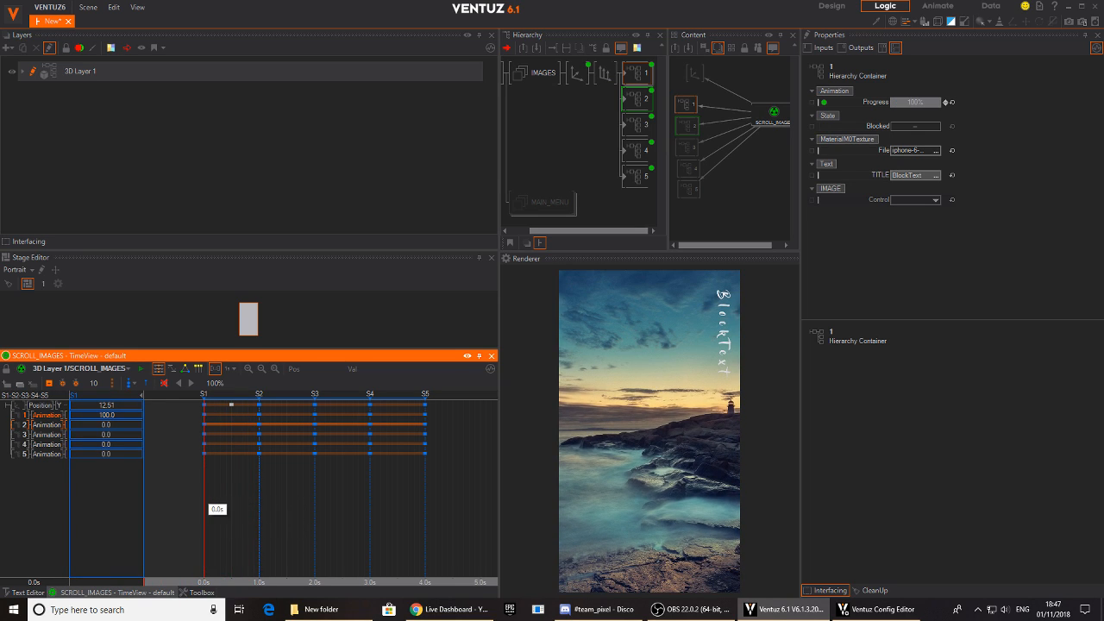
pyautogui.moveTo(208, 502); pyautogui.dragTo(258, 509)
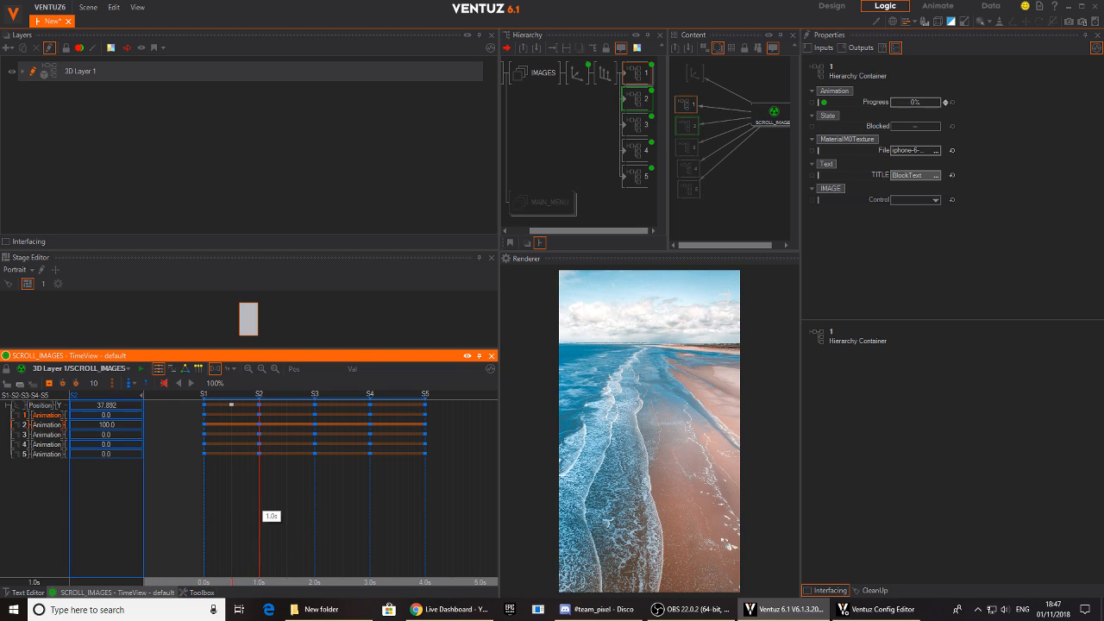
# - Set container 3's Animation value to 100 at state S3
pyautogui.click(46, 435)
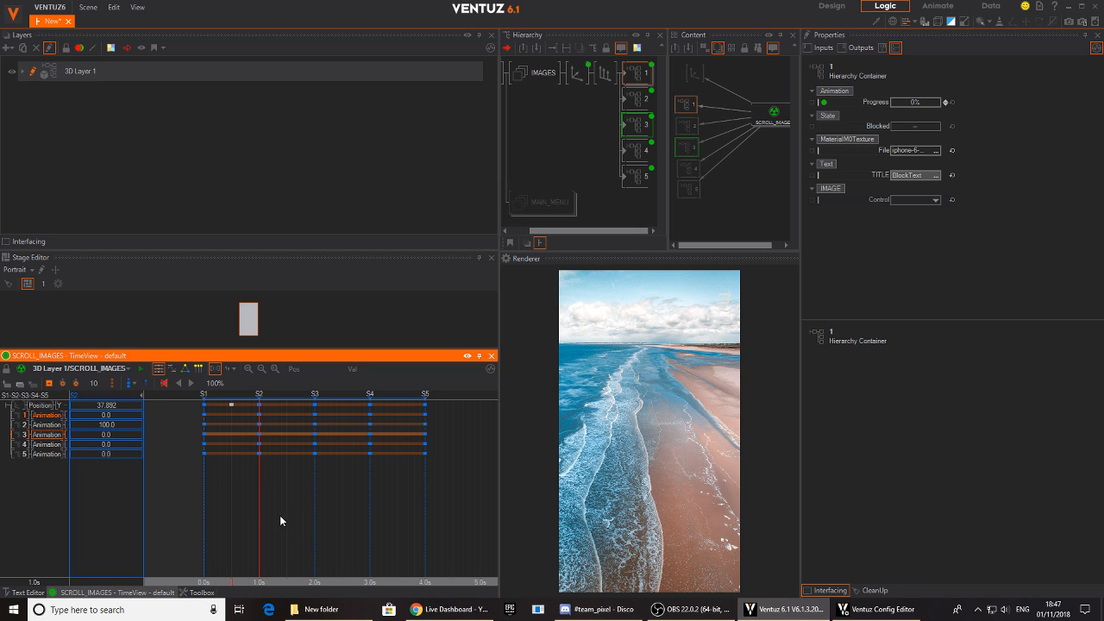
pyautogui.moveTo(275, 517); pyautogui.dragTo(315, 510)
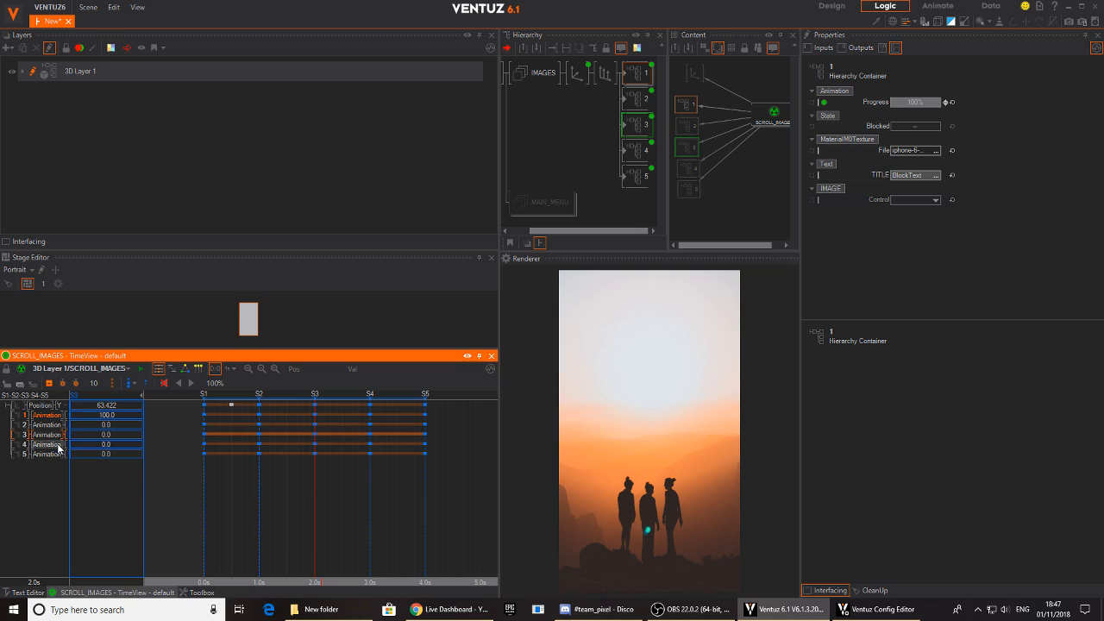
pyautogui.doubleClick(107, 434)
pyautogui.write('100')
pyautogui.press('Return')
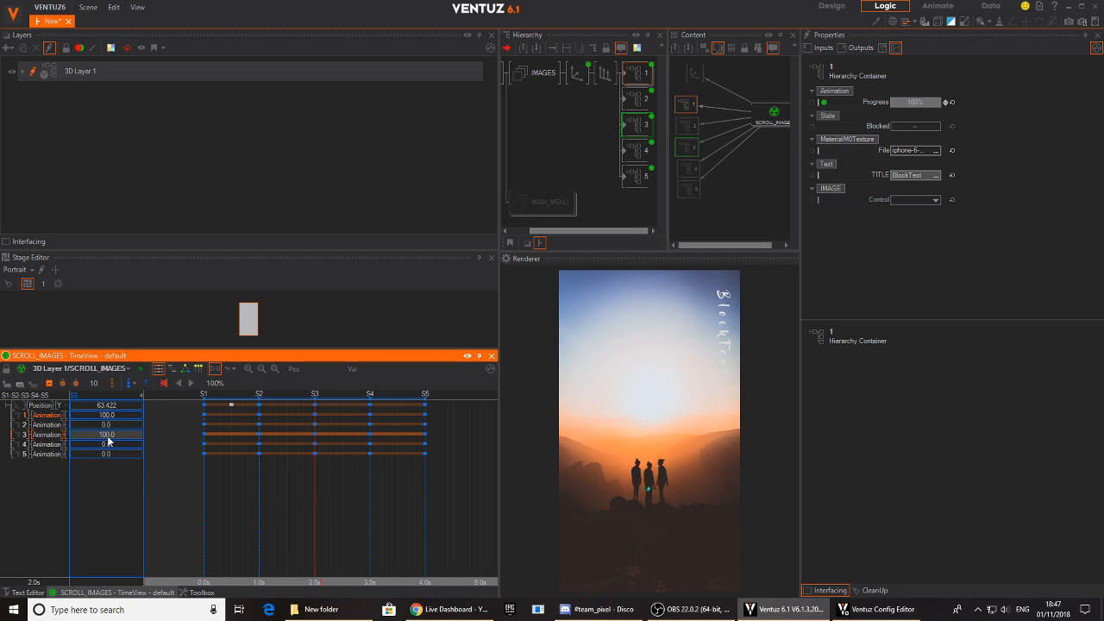
# - Examine how container 3's Progress affects its image and title during the transition from S2 to S3
pyautogui.moveTo(311, 501); pyautogui.dragTo(292, 512)
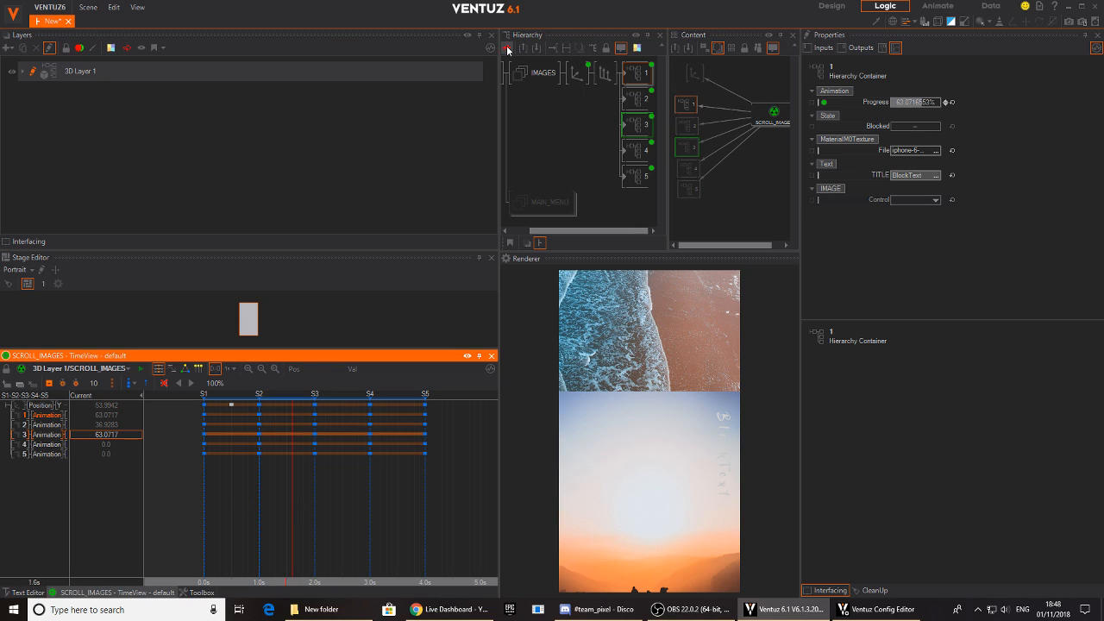
pyautogui.click(646, 128)
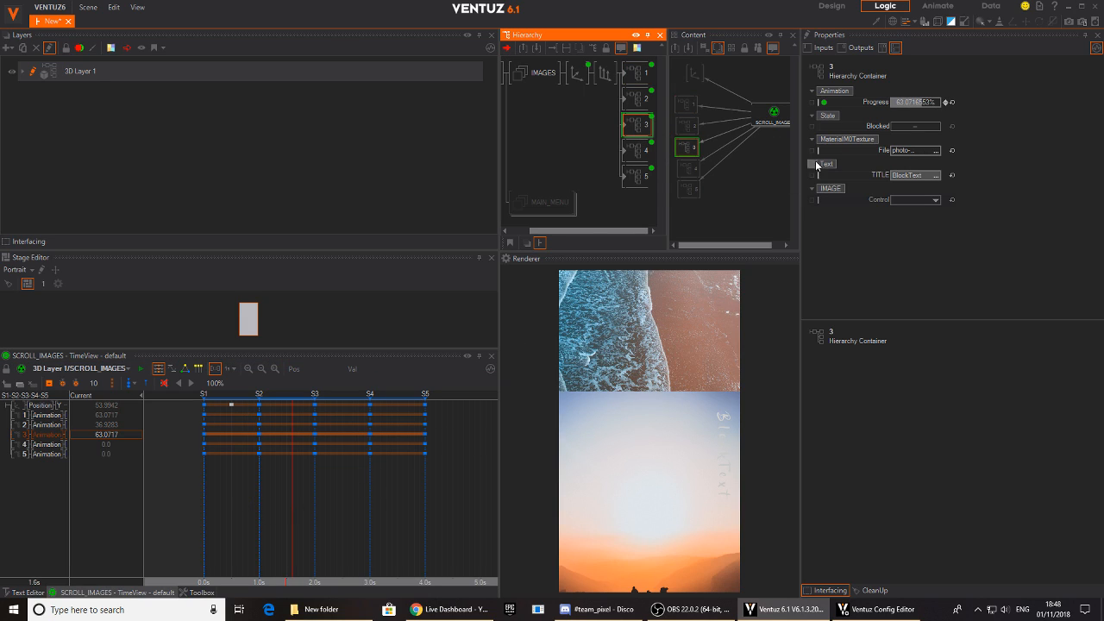
pyautogui.moveTo(914, 104)
pyautogui.mouseDown()
pyautogui.moveTo(903, 103)
pyautogui.moveTo(933, 107)
pyautogui.moveTo(891, 105)
pyautogui.moveTo(938, 102)
pyautogui.moveTo(890, 100)
pyautogui.moveTo(939, 104)
pyautogui.moveTo(918, 106)
pyautogui.mouseUp()
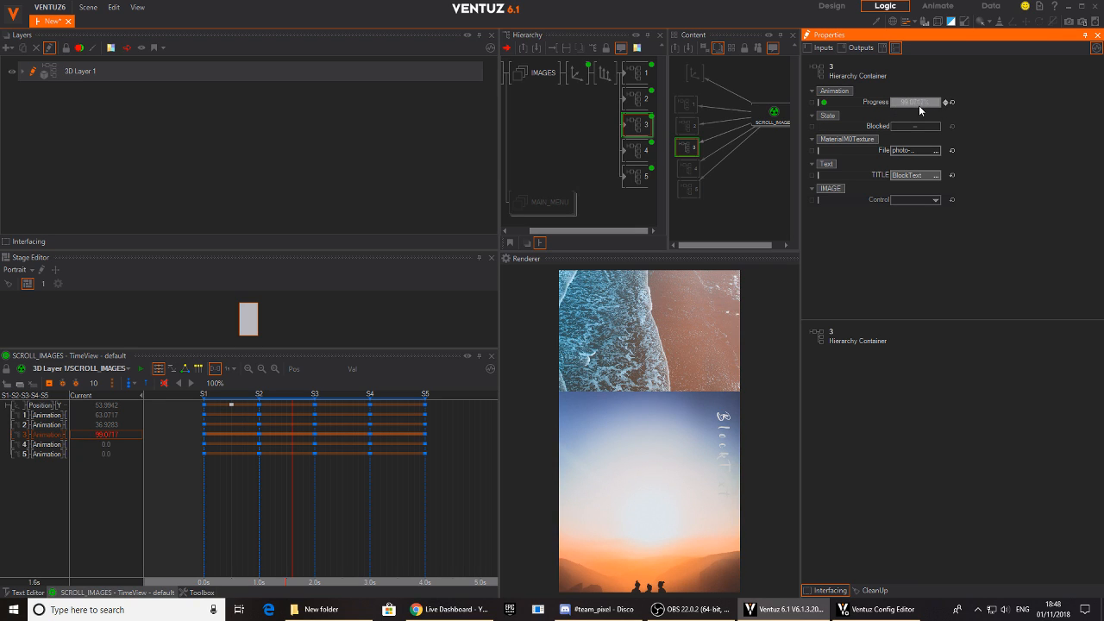
pyautogui.click(297, 522)
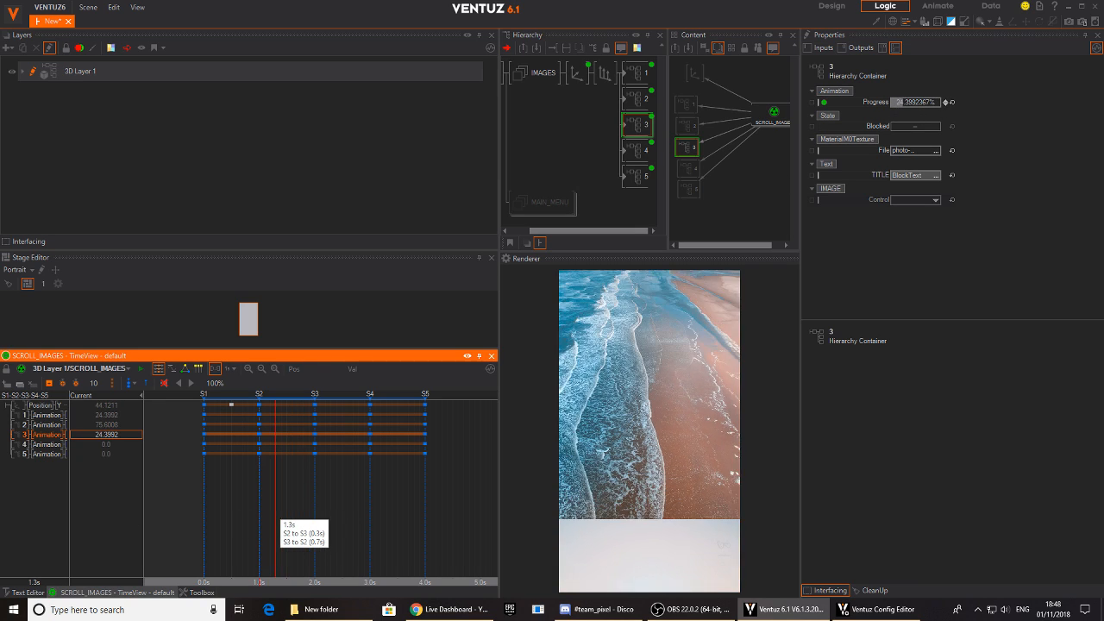
pyautogui.click(302, 521)
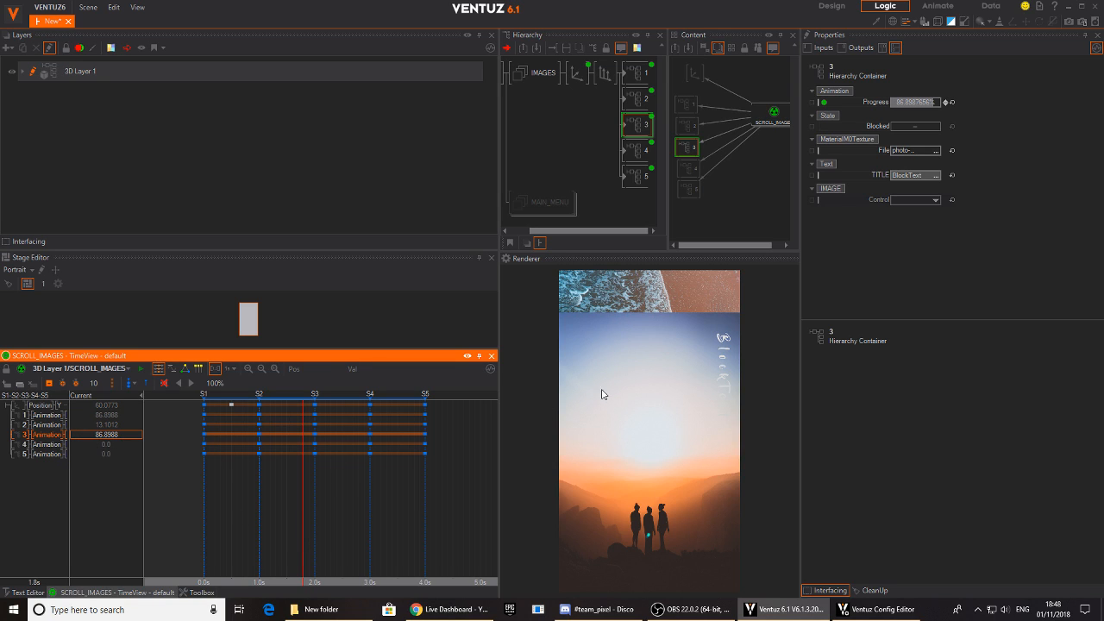
pyautogui.moveTo(312, 528)
pyautogui.mouseDown()
pyautogui.moveTo(284, 524)
pyautogui.moveTo(310, 524)
pyautogui.mouseUp()
pyautogui.moveTo(281, 510); pyautogui.dragTo(309, 508)
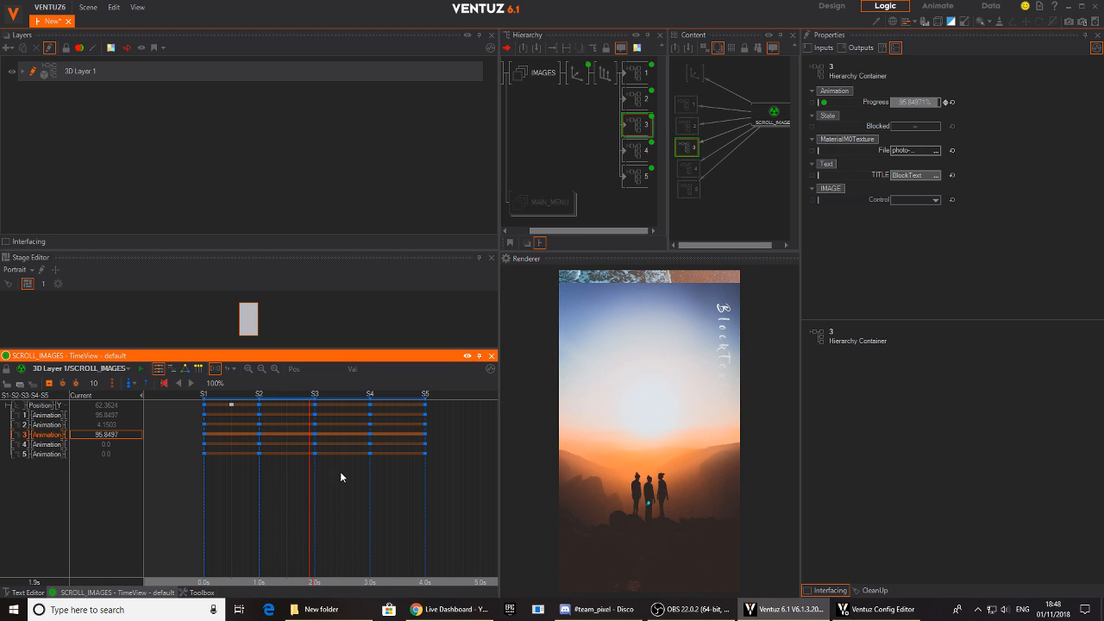
# - Delete states S2 and S1 from the IMAGE animation inside container 1, then return to the parent hierarchy
pyautogui.doubleClick(626, 75)
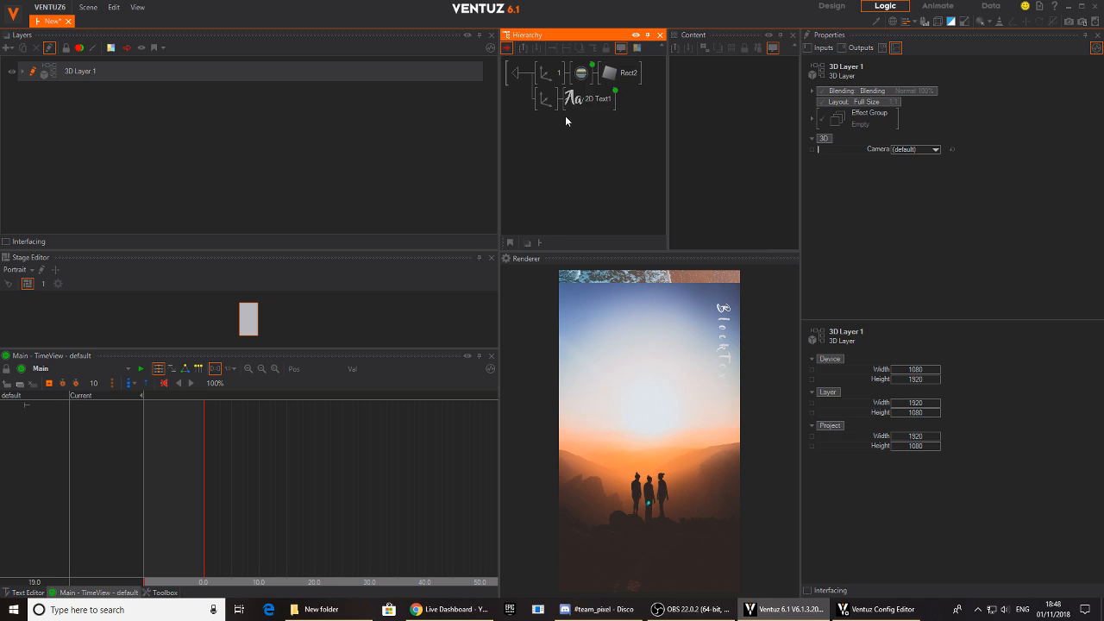
pyautogui.click(583, 73)
pyautogui.click(255, 402)
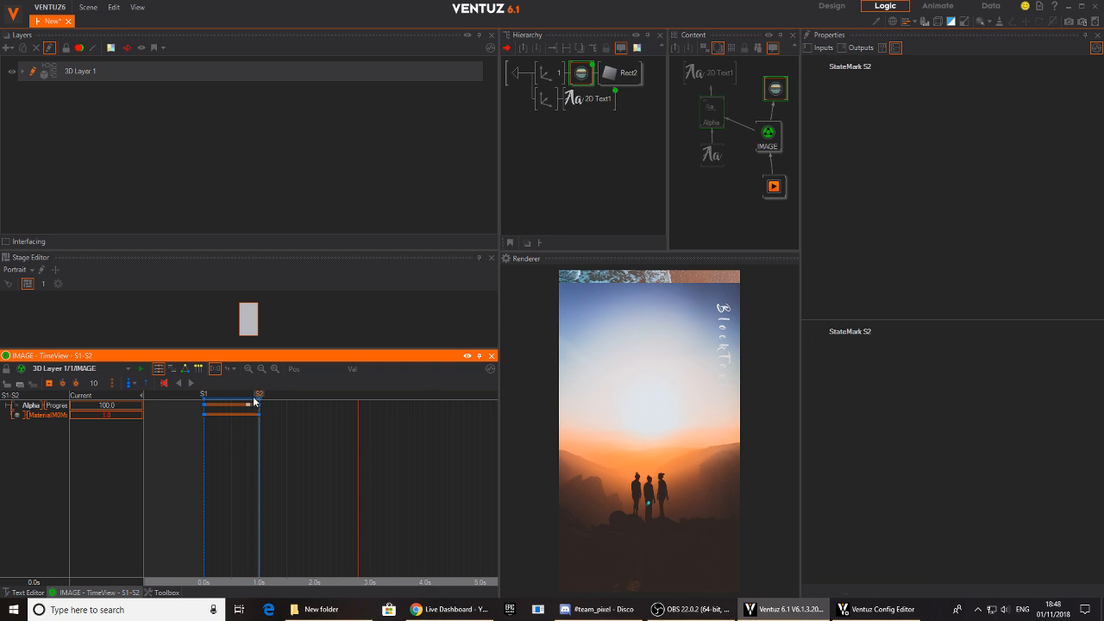
pyautogui.click(184, 368)
pyautogui.click(192, 411)
pyautogui.press('Delete')
pyautogui.click(154, 409)
pyautogui.press('Delete')
pyautogui.click(517, 77)
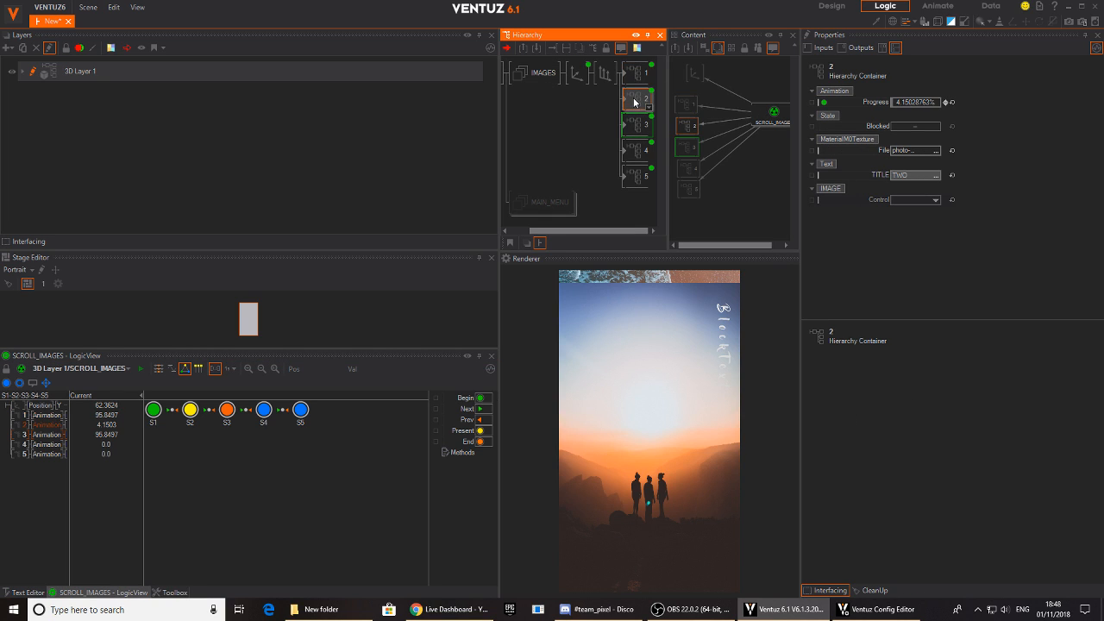
# - Inspect the properties of the image containers and preview the SCROLL_IMAGES animation from S1 to S3
pyautogui.click(638, 126)
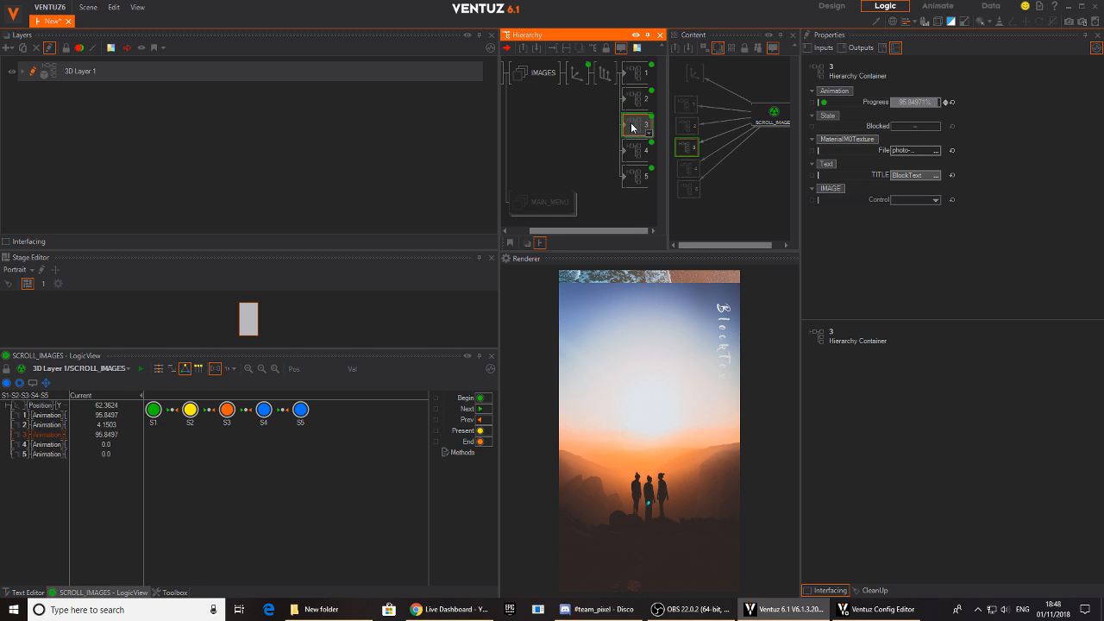
pyautogui.click(636, 175)
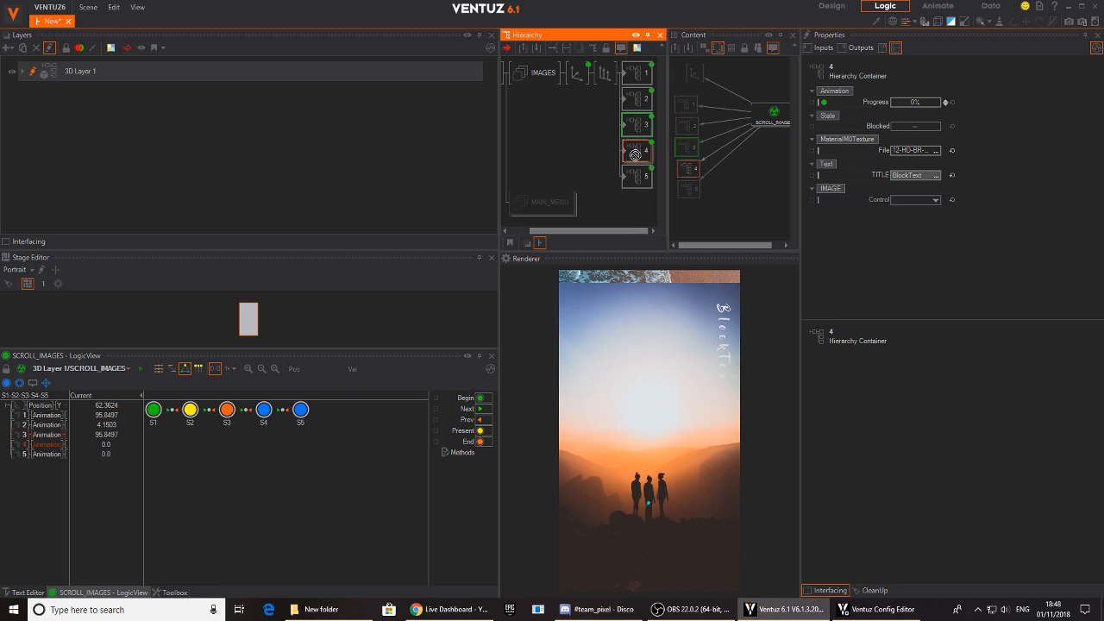
pyautogui.click(642, 69)
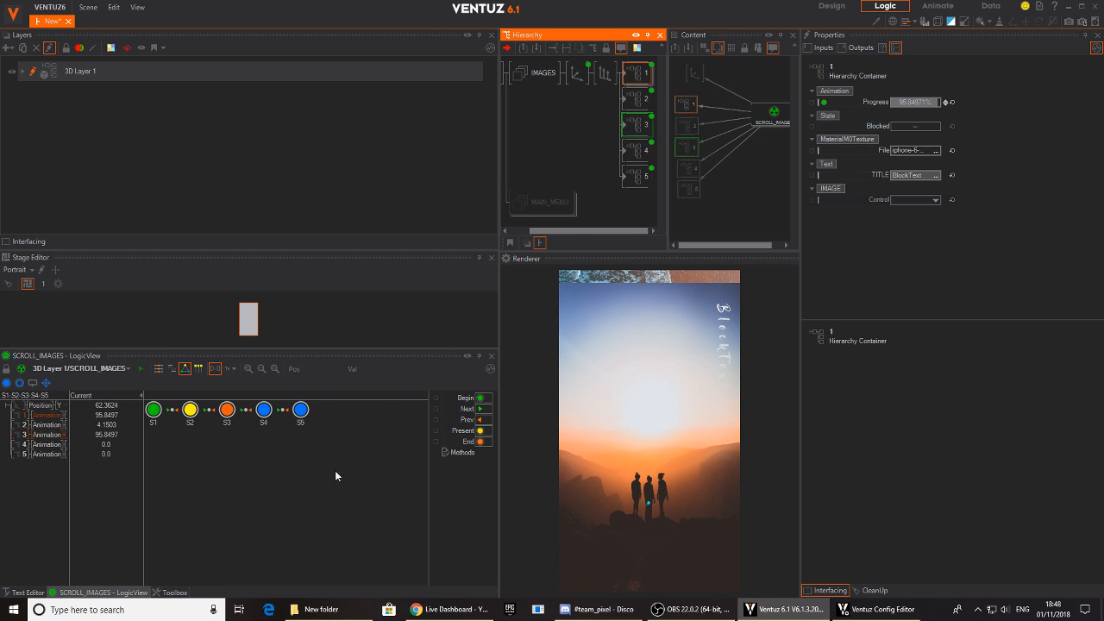
pyautogui.click(158, 369)
pyautogui.moveTo(207, 503)
pyautogui.mouseDown()
pyautogui.moveTo(292, 508)
pyautogui.moveTo(305, 440)
pyautogui.moveTo(318, 510)
pyautogui.mouseUp()
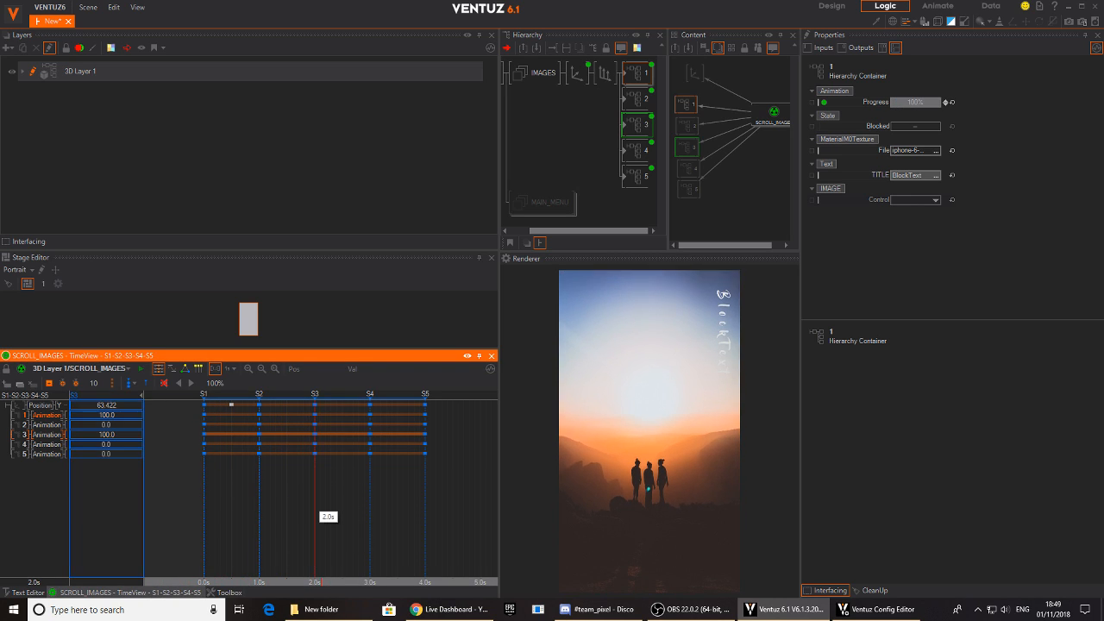
# - Inside container 3, detach the Simple Control from the IMAGE animation and bind the animation's Control to it again
pyautogui.click(634, 126)
pyautogui.middleClick(635, 128)
pyautogui.middleClick(634, 128)
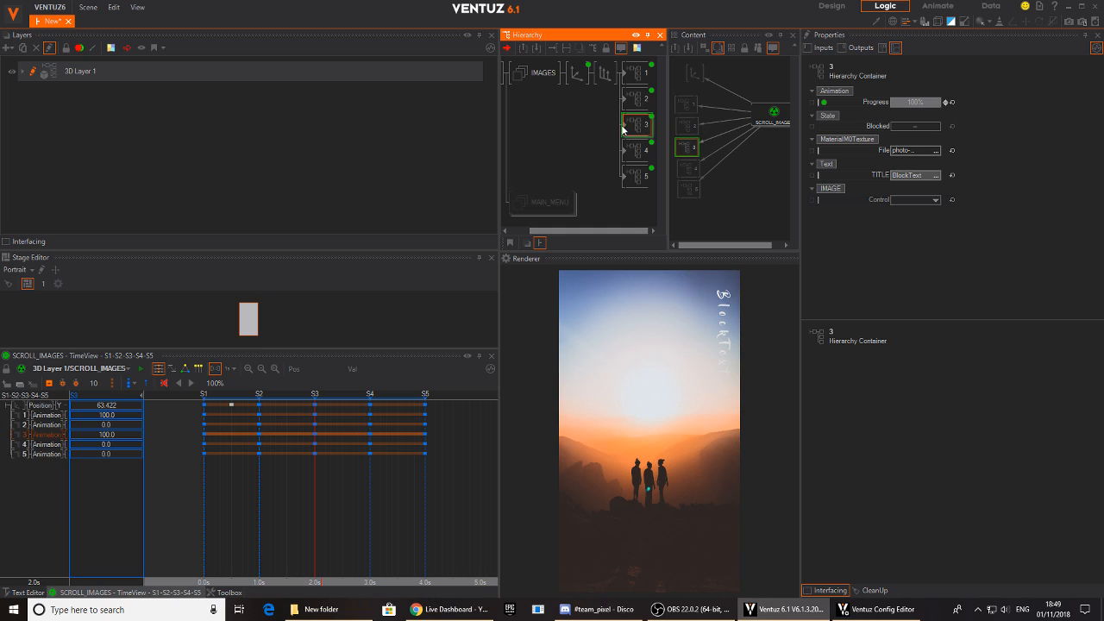
pyautogui.doubleClick(626, 130)
pyautogui.click(767, 136)
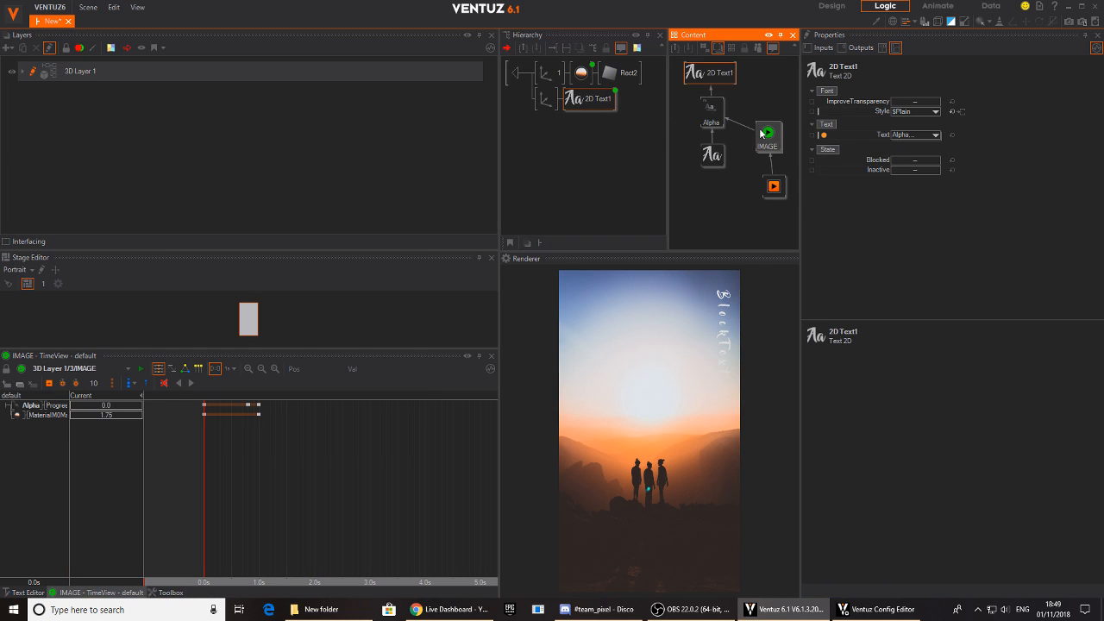
pyautogui.moveTo(773, 192); pyautogui.dragTo(765, 206)
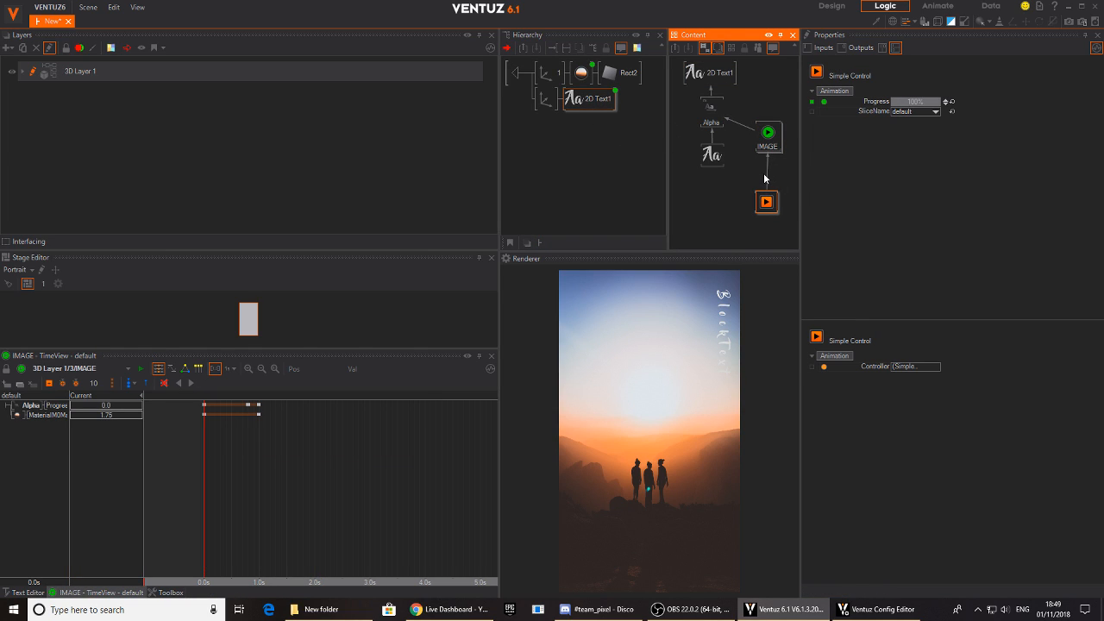
pyautogui.click(771, 182)
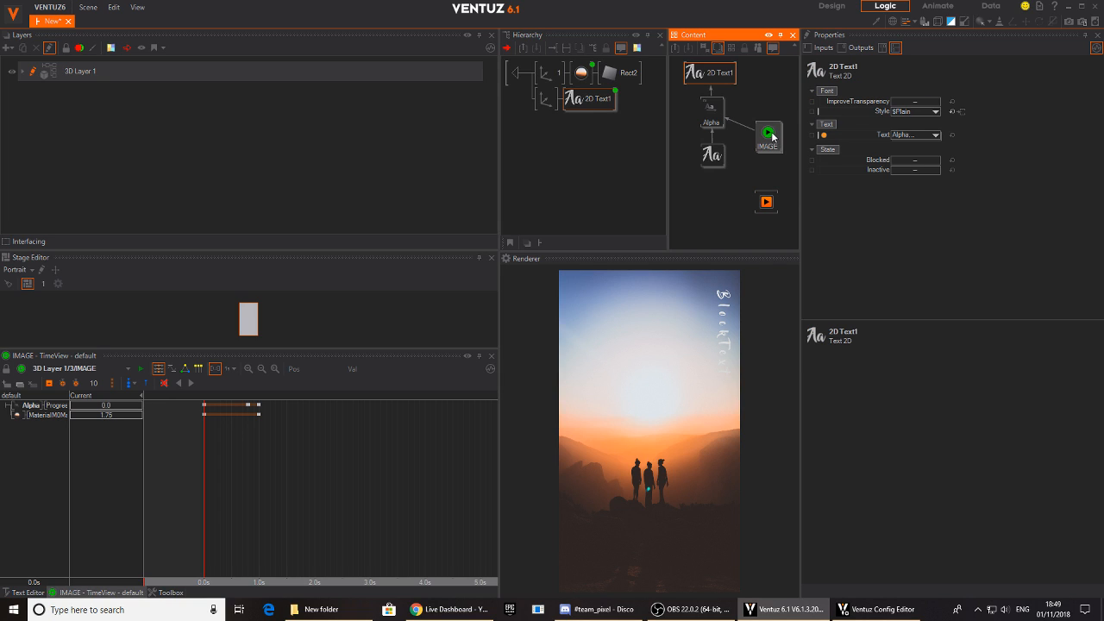
pyautogui.click(770, 135)
pyautogui.moveTo(321, 433); pyautogui.dragTo(203, 459)
pyautogui.click(778, 143)
pyautogui.moveTo(868, 102); pyautogui.dragTo(765, 203)
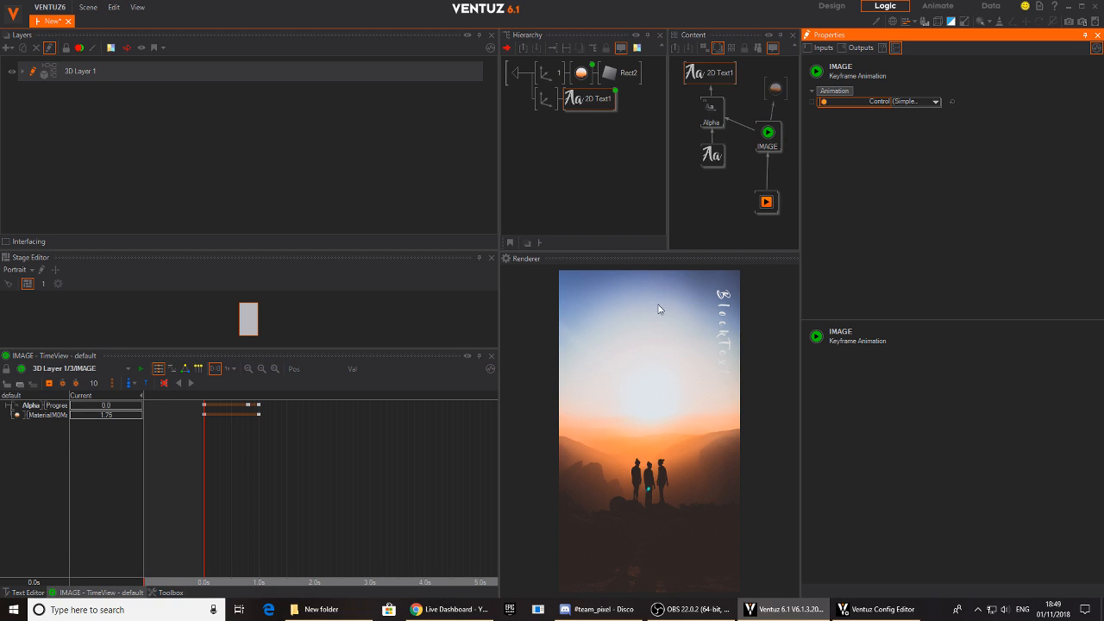
pyautogui.click(518, 72)
# - Set container 3's Animation value to 0.1 at state S2 and preview the transition towards S3
pyautogui.moveTo(316, 507); pyautogui.dragTo(259, 507)
pyautogui.doubleClick(106, 435)
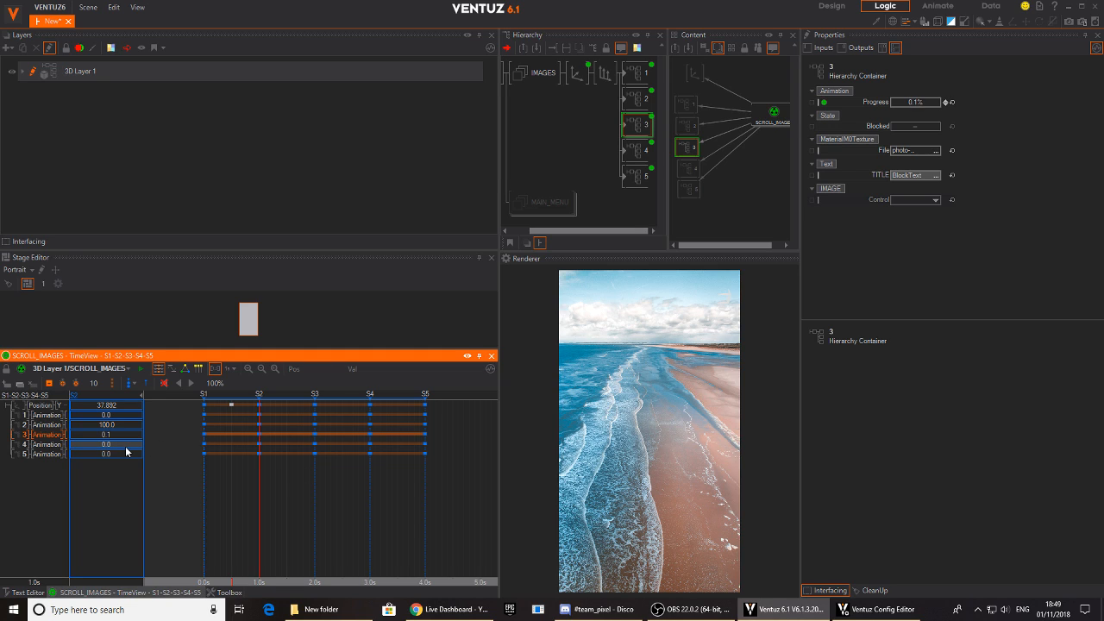
pyautogui.moveTo(259, 499); pyautogui.dragTo(281, 507)
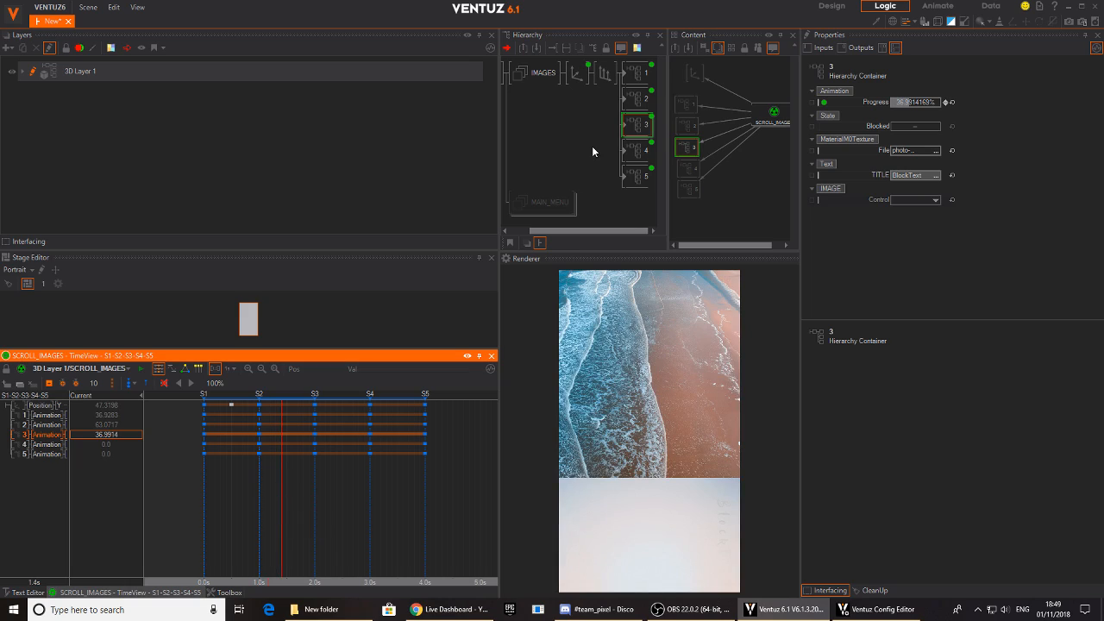
# - Remove the Progress bindings between SCROLL_IMAGES and all five image containers
pyautogui.click(721, 108)
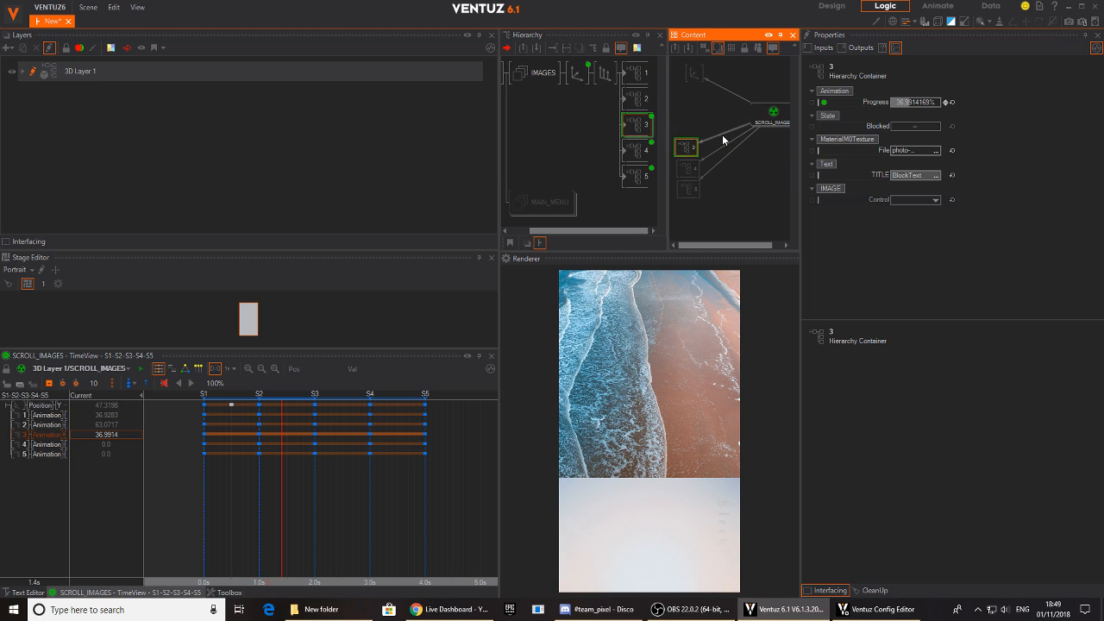
pyautogui.click(724, 163)
pyautogui.click(641, 148)
pyautogui.click(729, 163)
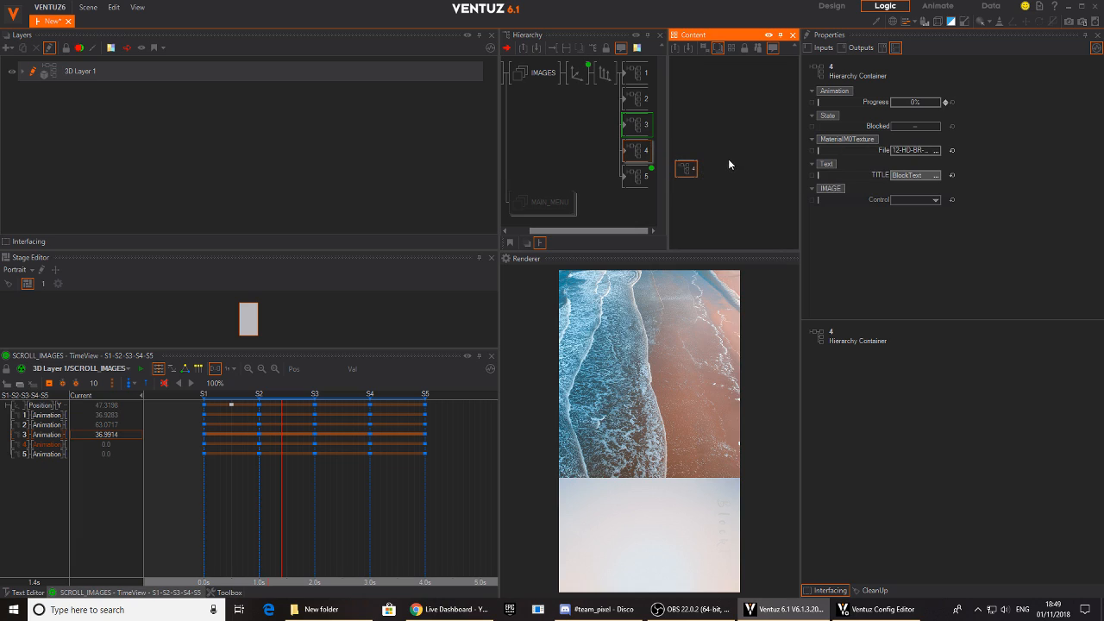
pyautogui.click(643, 151)
pyautogui.click(642, 176)
pyautogui.click(734, 155)
pyautogui.click(732, 157)
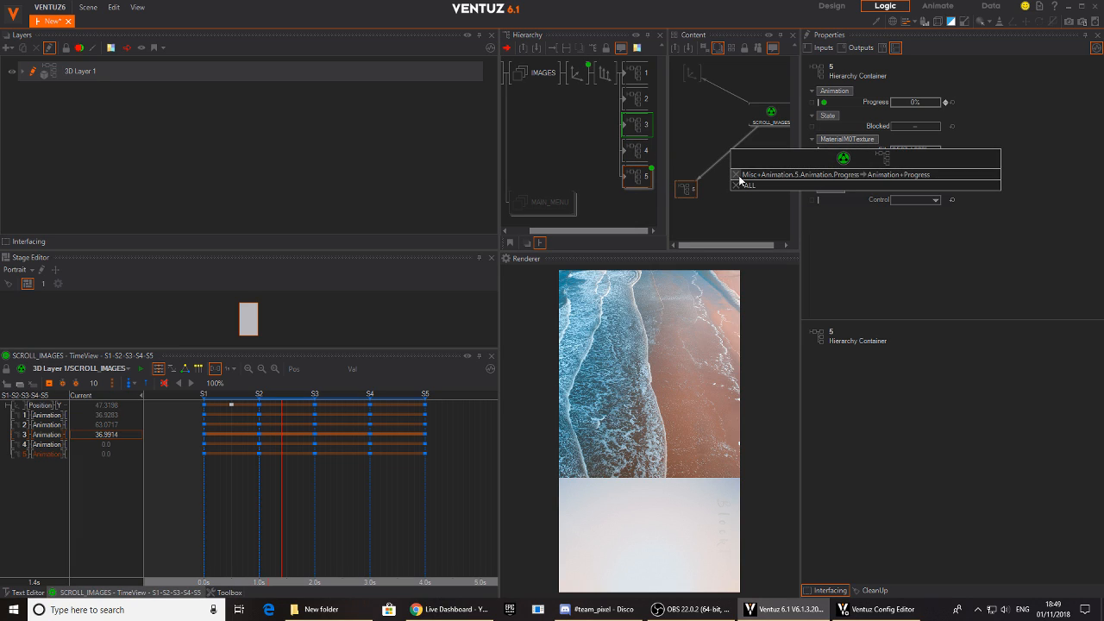
pyautogui.click(737, 176)
pyautogui.click(638, 170)
pyautogui.click(638, 122)
pyautogui.click(683, 149)
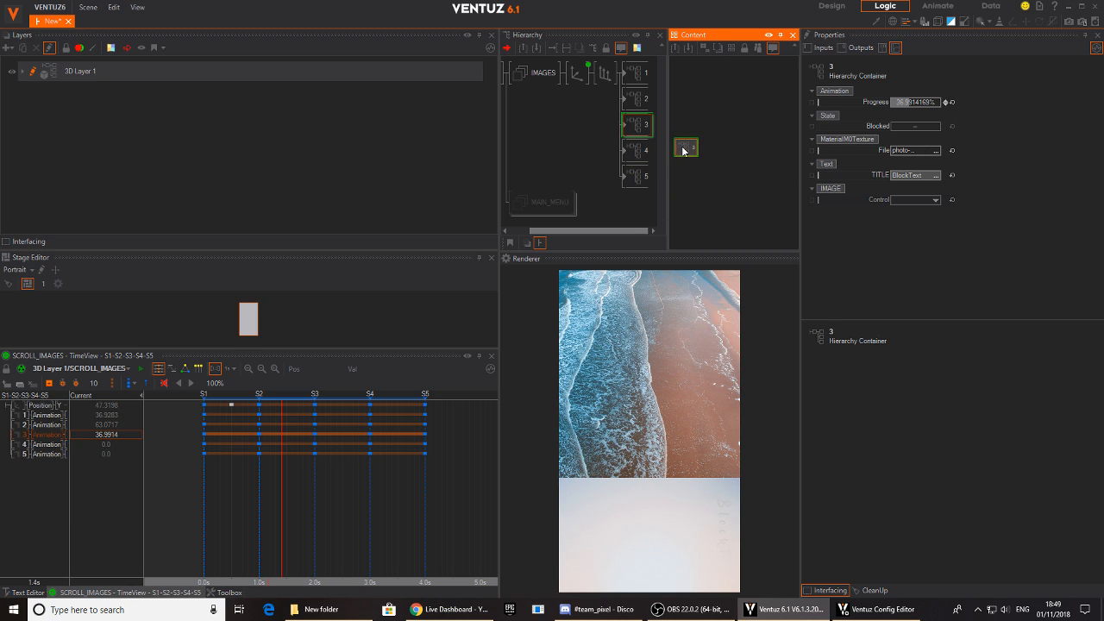
# - Return the SCROLL_IMAGES timeline to S1 and remove the extra Position Y keyframe at 0.5 s
pyautogui.moveTo(303, 514); pyautogui.dragTo(35, 471)
pyautogui.click(232, 403)
pyautogui.hotkey('ctrl', 'z')
# - Delete the Animation channels of containers 1 to 5 from SCROLL_IMAGES, keeping only the Position Y channel
pyautogui.click(25, 455)
pyautogui.keyDown('ctrl'); pyautogui.click(23, 446); pyautogui.keyUp('ctrl')
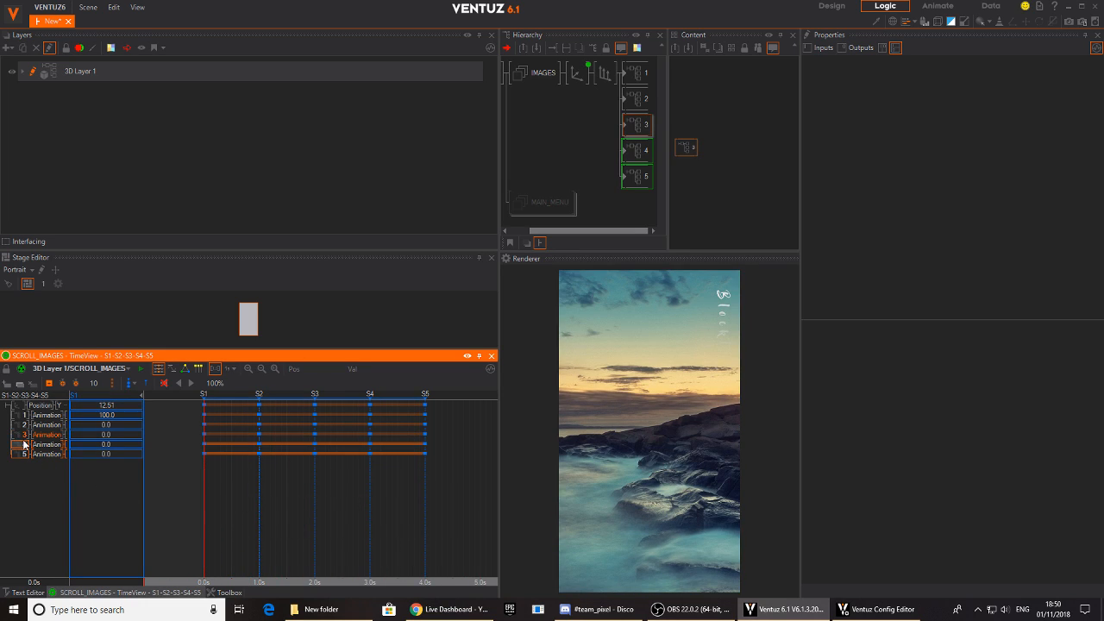
pyautogui.keyDown('ctrl'); pyautogui.click(24, 435); pyautogui.keyUp('ctrl')
pyautogui.keyDown('ctrl'); pyautogui.click(24, 425); pyautogui.keyUp('ctrl')
pyautogui.keyDown('ctrl'); pyautogui.click(24, 415); pyautogui.keyUp('ctrl')
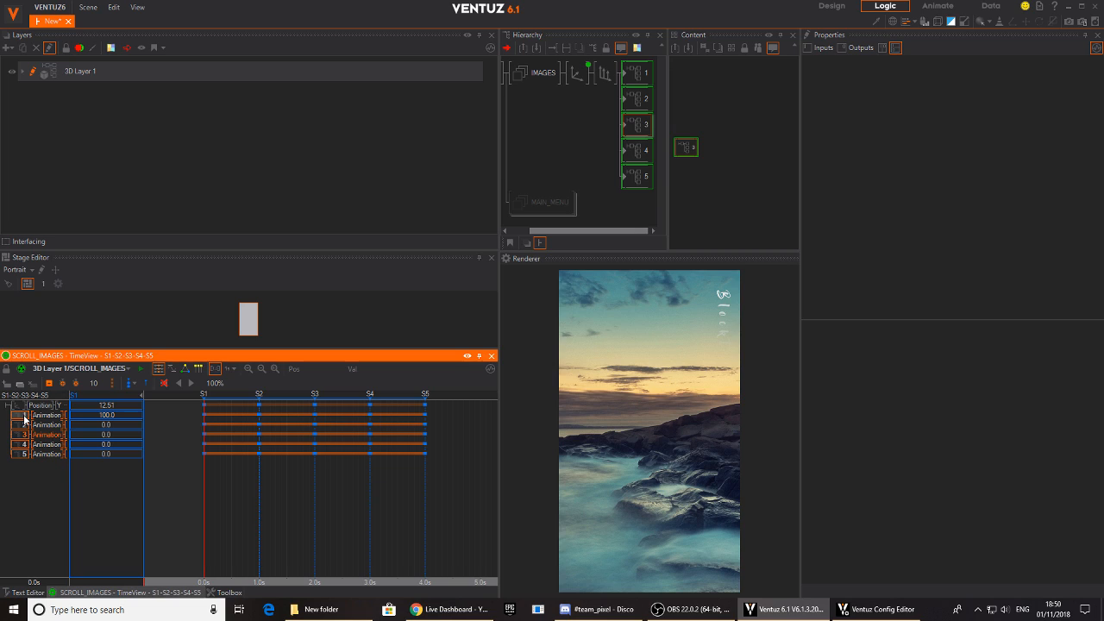
pyautogui.press('Delete')
# - Select all five image containers to check their shared properties, and set container 1's Progress to 100%
pyautogui.click(575, 308)
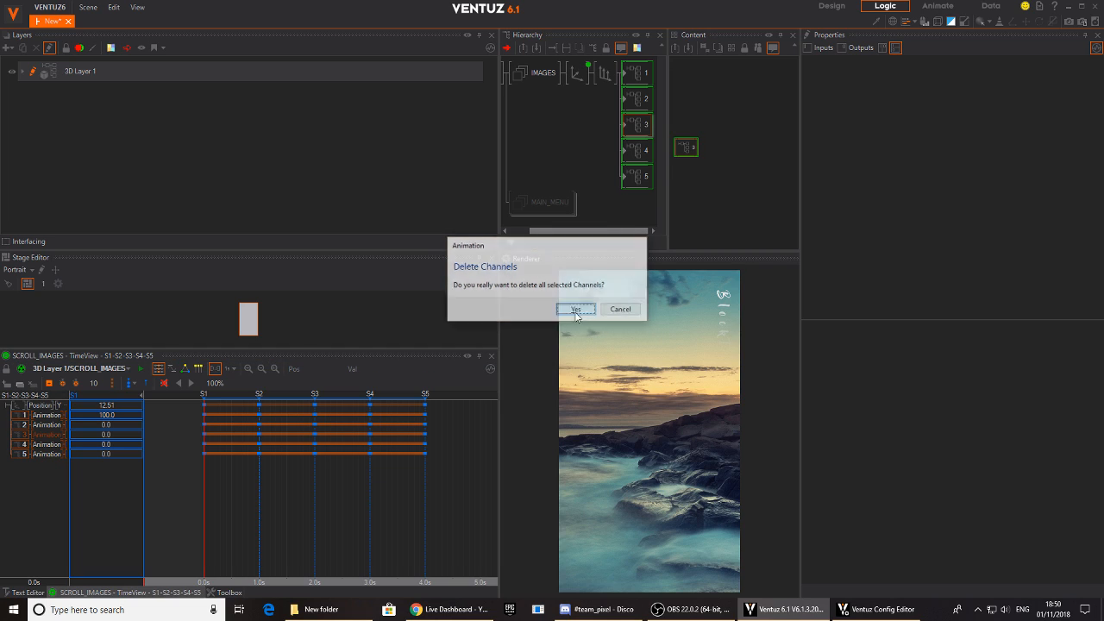
pyautogui.click(648, 75)
pyautogui.keyDown('ctrl'); pyautogui.click(644, 99); pyautogui.keyUp('ctrl')
pyautogui.keyDown('ctrl'); pyautogui.click(638, 125); pyautogui.keyUp('ctrl')
pyautogui.keyDown('ctrl'); pyautogui.click(638, 151); pyautogui.keyUp('ctrl')
pyautogui.keyDown('ctrl'); pyautogui.click(638, 176); pyautogui.keyUp('ctrl')
pyautogui.click(719, 228)
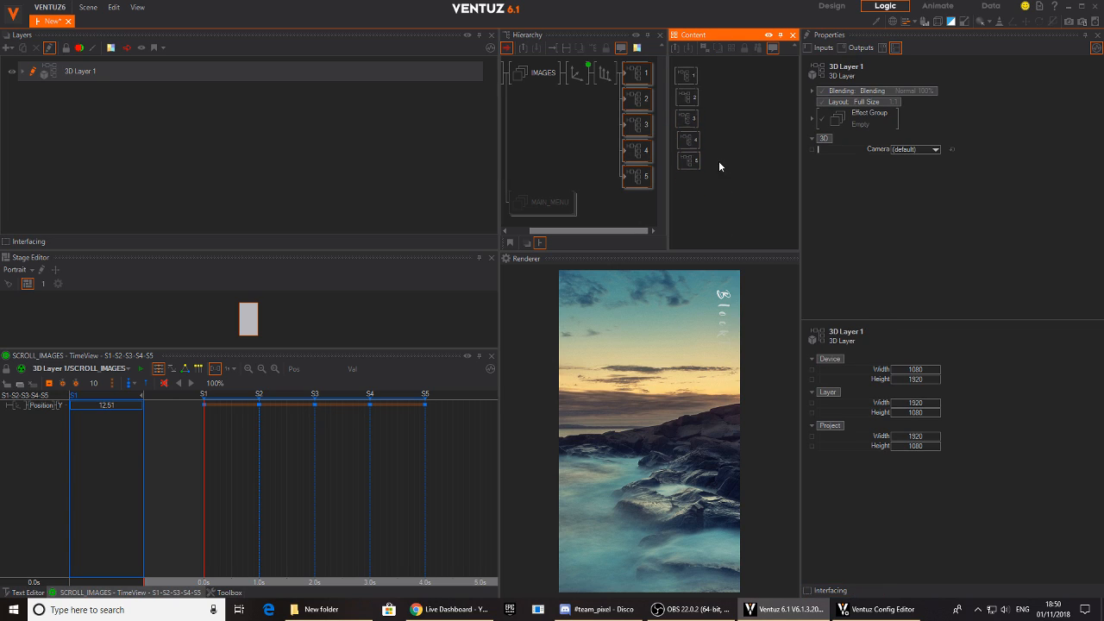
pyautogui.moveTo(726, 75); pyautogui.dragTo(680, 179)
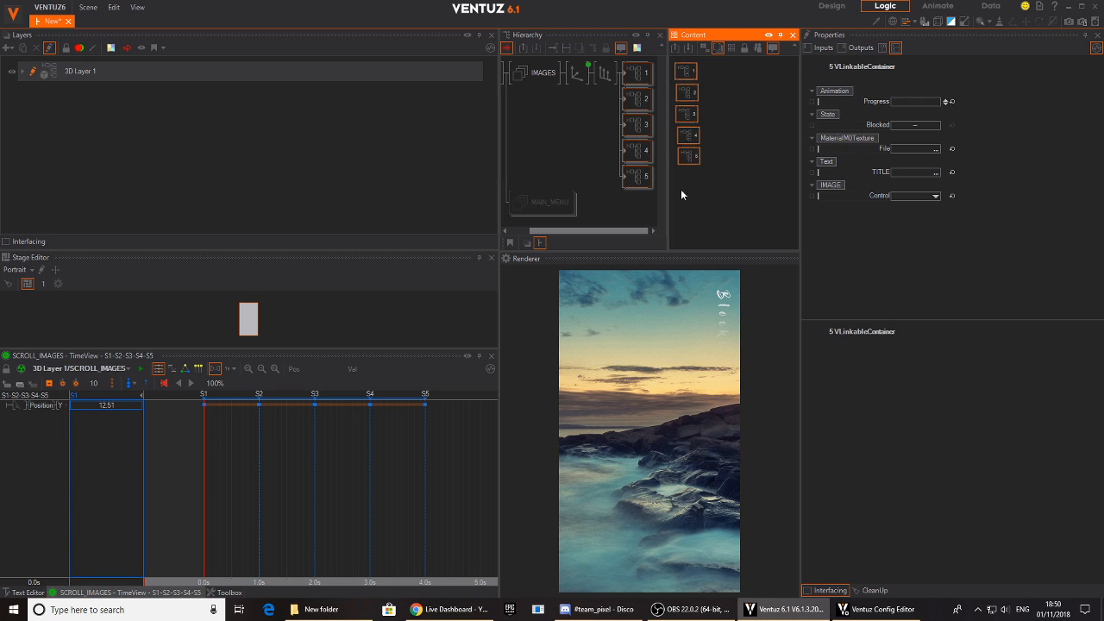
pyautogui.click(689, 75)
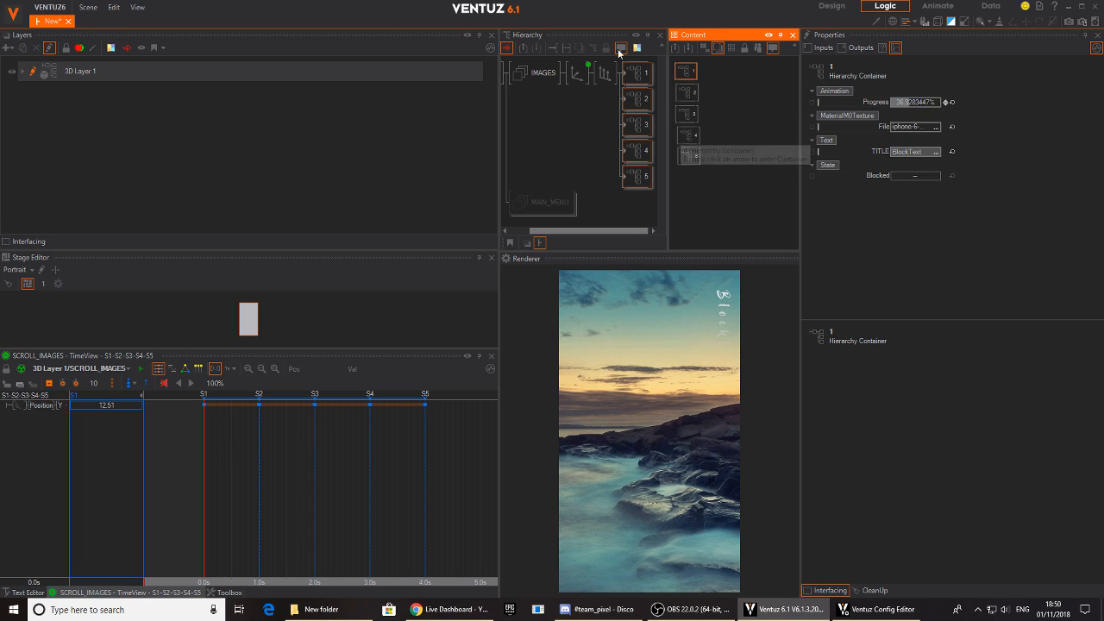
pyautogui.moveTo(919, 104)
pyautogui.mouseDown()
pyautogui.moveTo(890, 102)
pyautogui.moveTo(939, 103)
pyautogui.mouseUp()
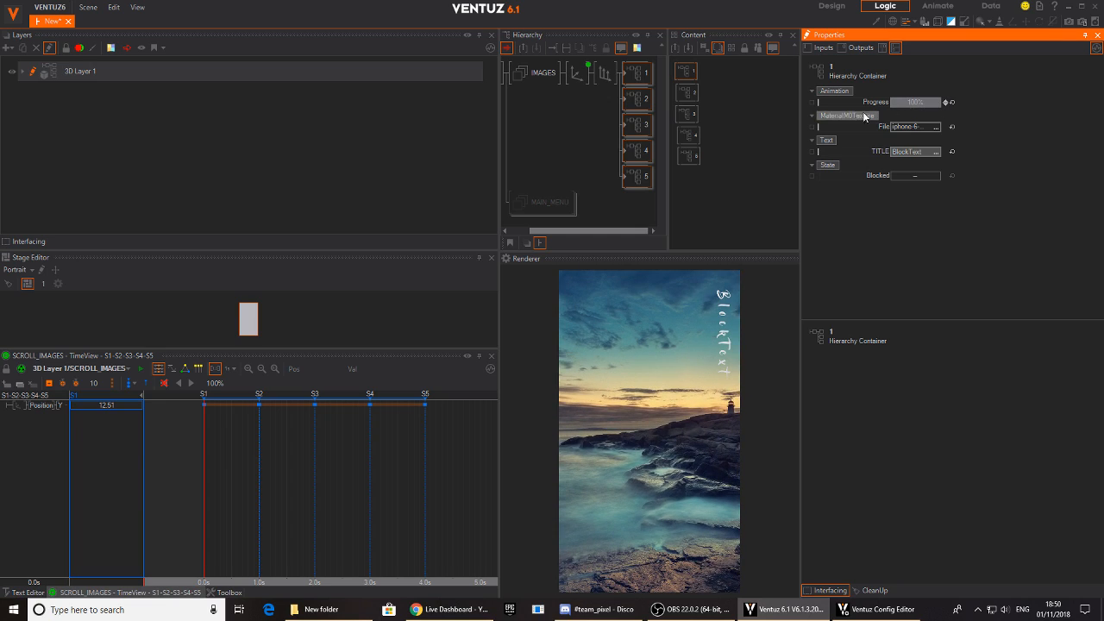
# - Bind container 1's Progress to the SCROLL_IMAGES animation as a new Animation channel
pyautogui.click(576, 73)
pyautogui.click(694, 113)
pyautogui.click(772, 111)
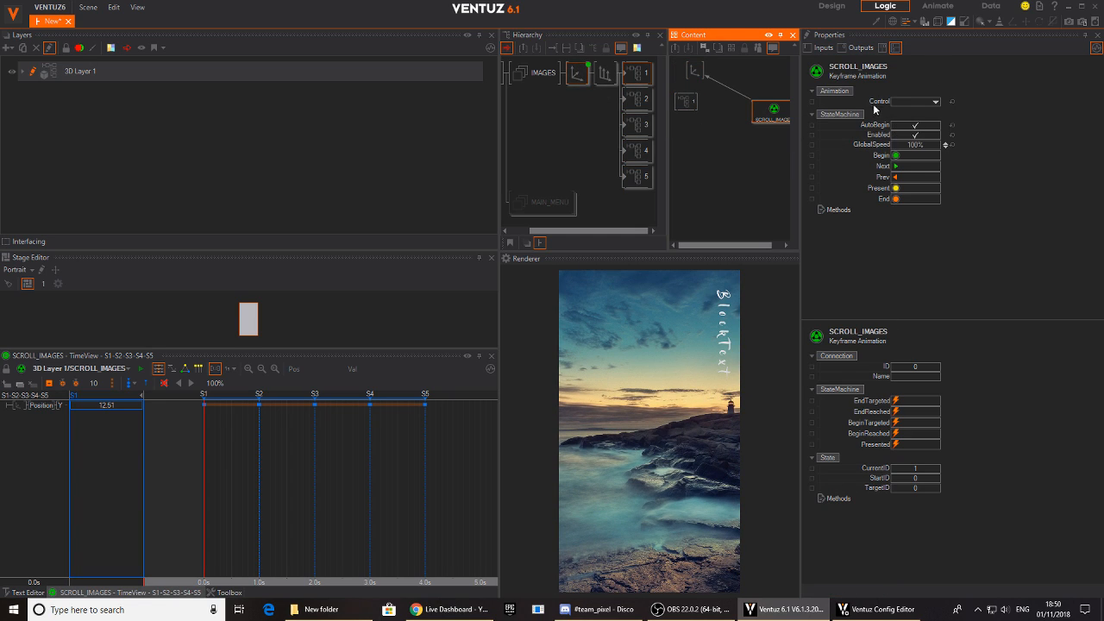
pyautogui.moveTo(862, 100); pyautogui.dragTo(764, 120)
pyautogui.moveTo(868, 101); pyautogui.dragTo(760, 119)
pyautogui.click(685, 101)
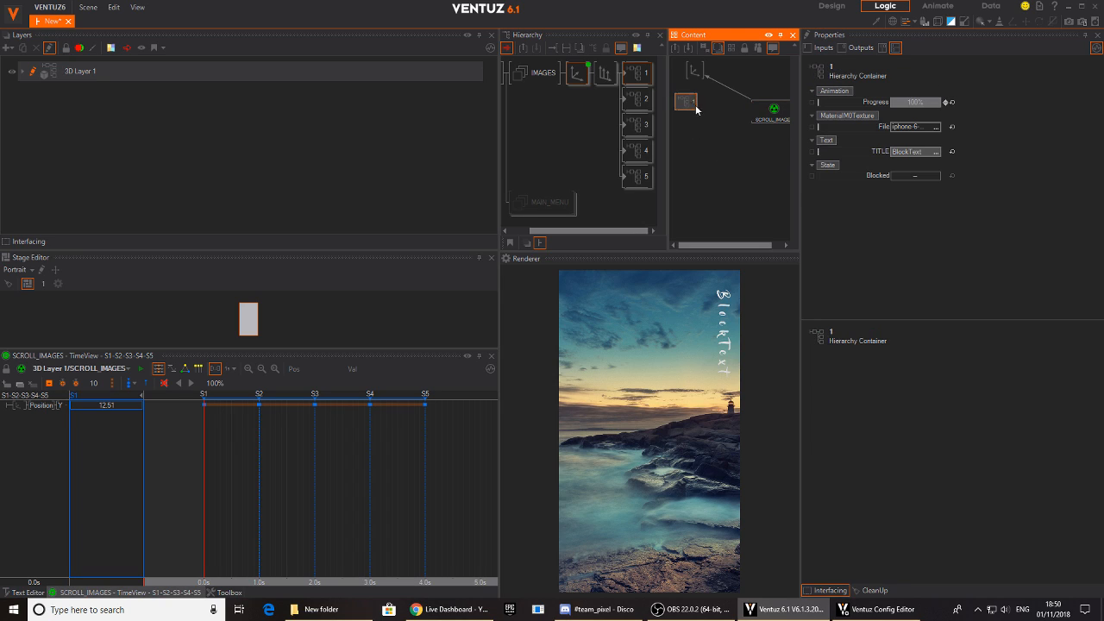
pyautogui.moveTo(855, 100); pyautogui.dragTo(770, 112)
# - Add a container 1 Animation keyframe with value 0 at 0.5 s and preview the scroll between S1 and S5
pyautogui.moveTo(253, 450); pyautogui.dragTo(231, 449)
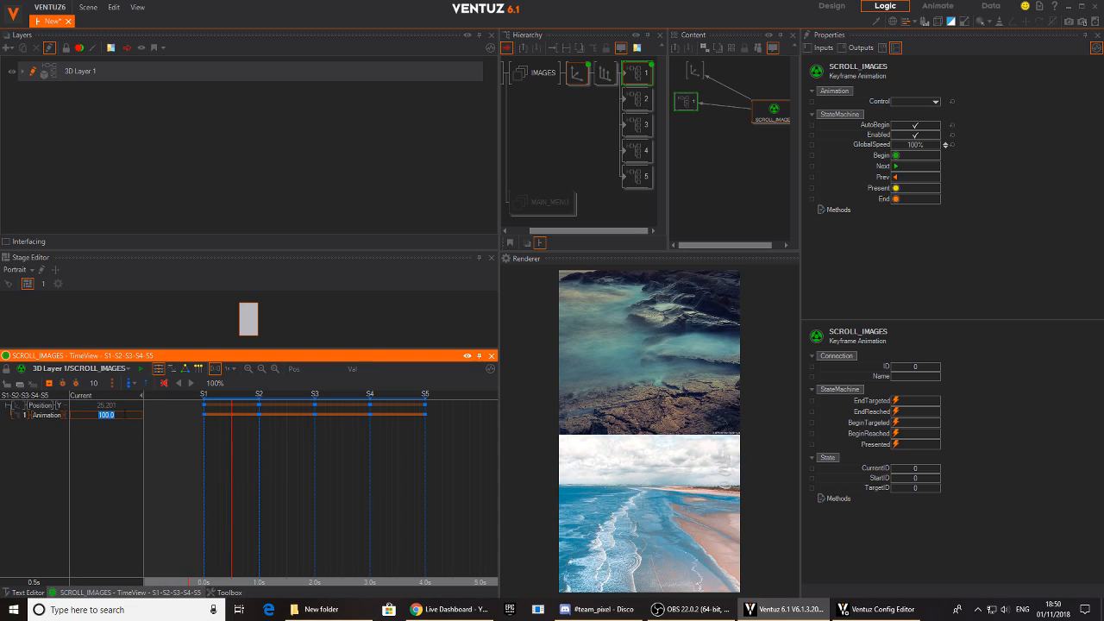
pyautogui.press('Return')
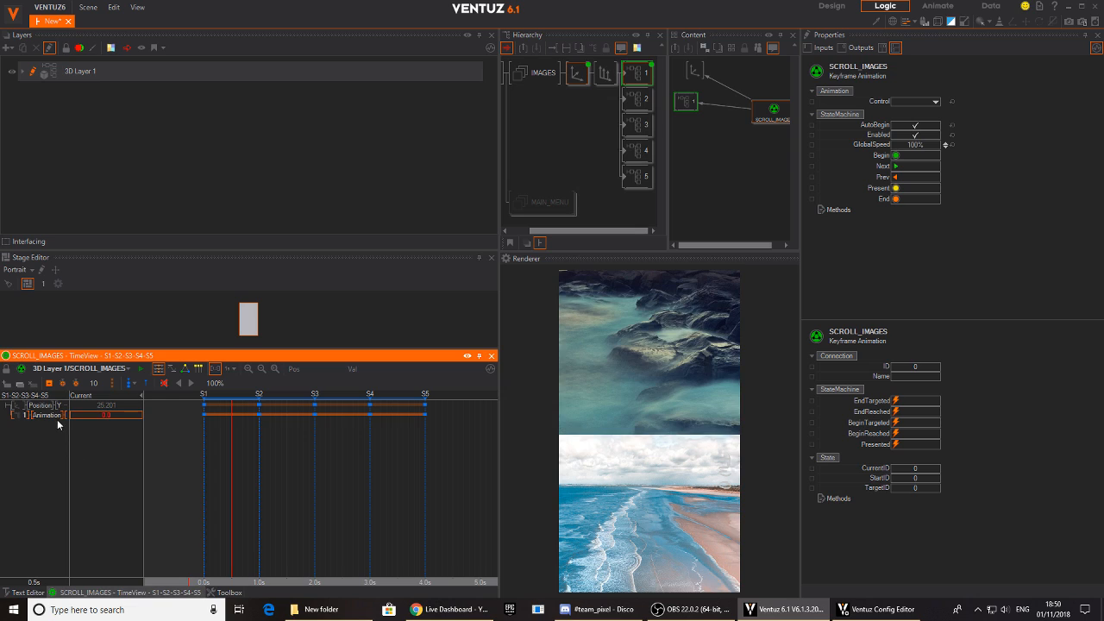
pyautogui.moveTo(209, 472); pyautogui.dragTo(259, 472)
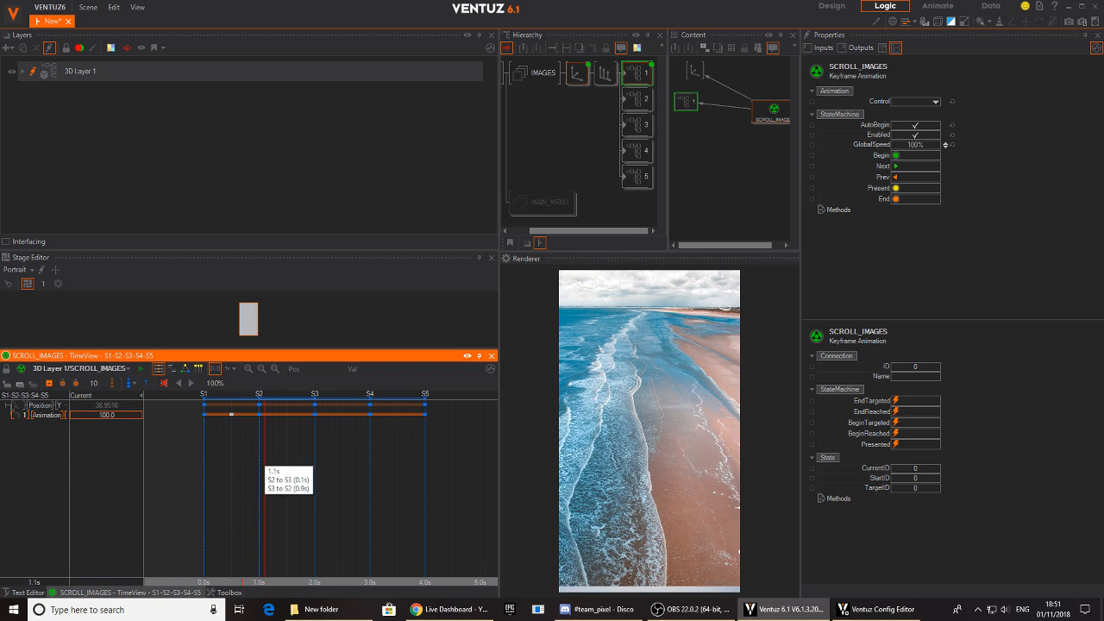
pyautogui.moveTo(265, 451); pyautogui.dragTo(429, 456)
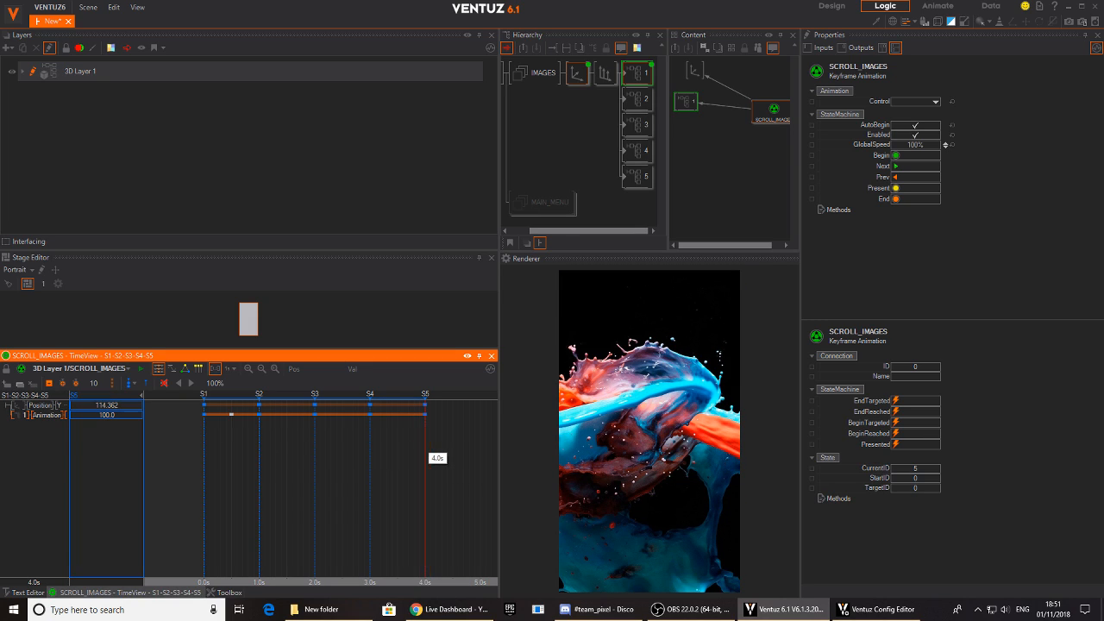
pyautogui.moveTo(310, 469); pyautogui.dragTo(199, 464)
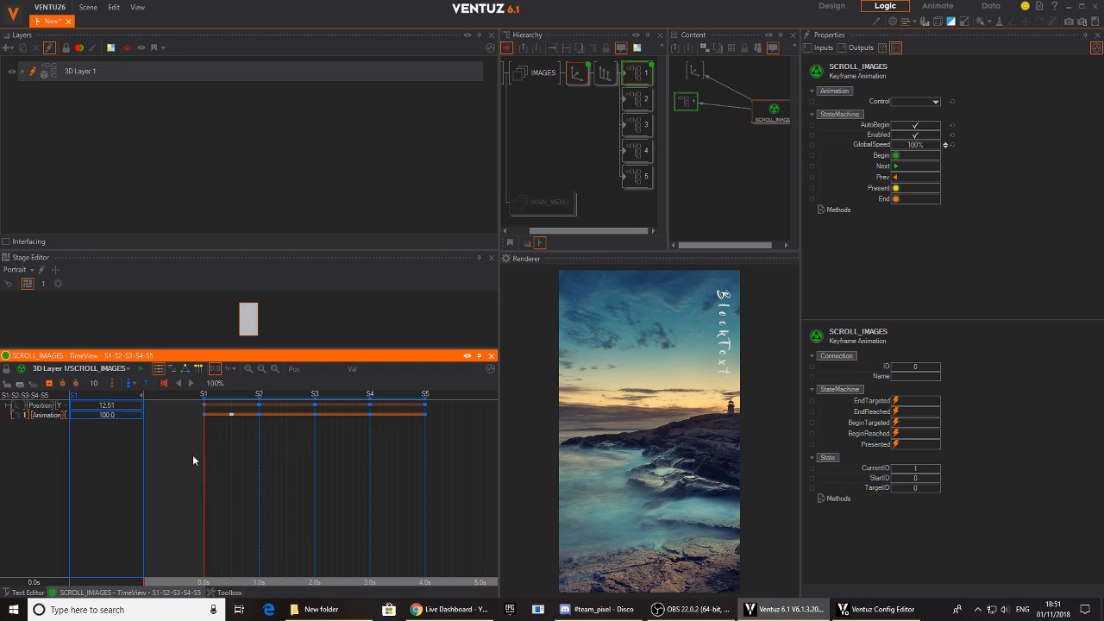
# - Set container 1's Animation value to 0 at state S1 and delete its keyframe at 0.5 s
pyautogui.moveTo(115, 415)
pyautogui.mouseDown()
pyautogui.moveTo(70, 421)
pyautogui.moveTo(142, 418)
pyautogui.moveTo(72, 419)
pyautogui.moveTo(120, 415)
pyautogui.mouseUp()
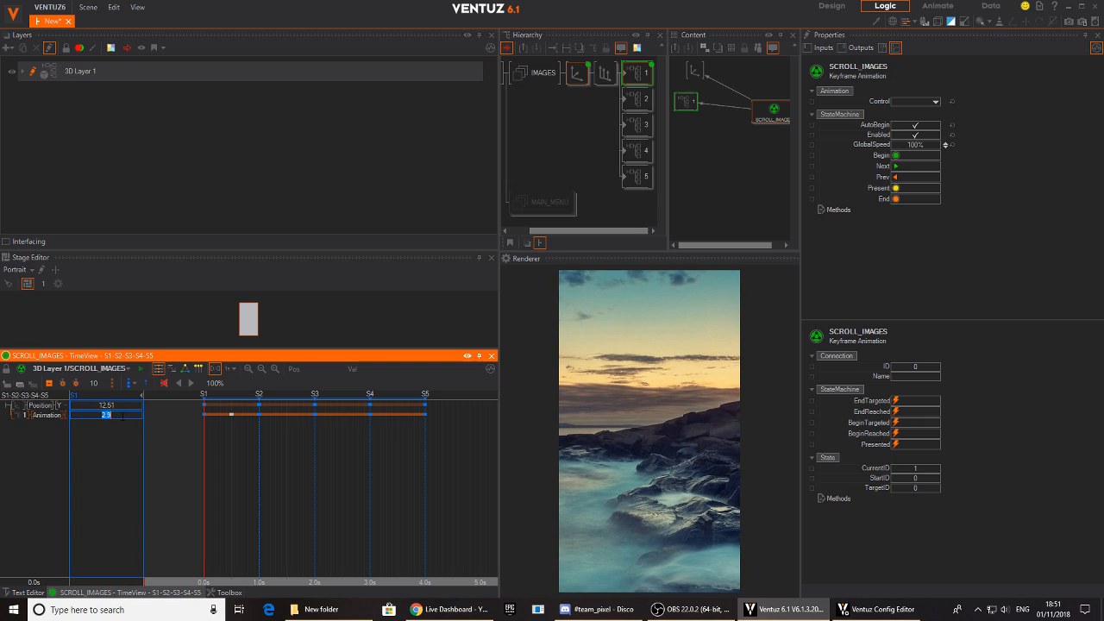
pyautogui.click(231, 415)
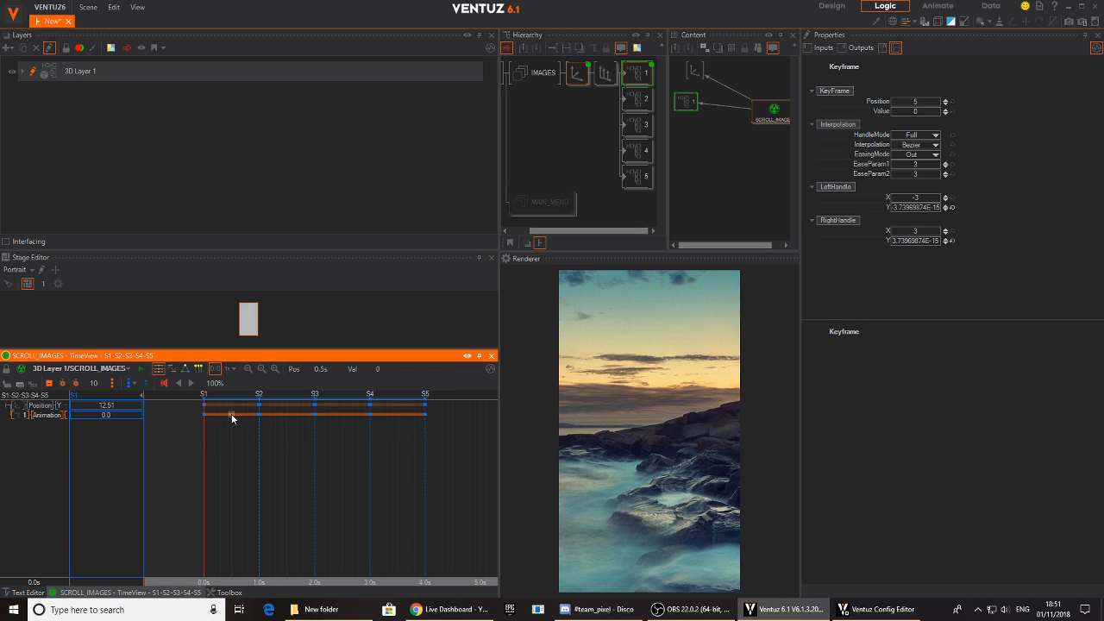
pyautogui.press('Delete')
pyautogui.moveTo(233, 434); pyautogui.dragTo(204, 438)
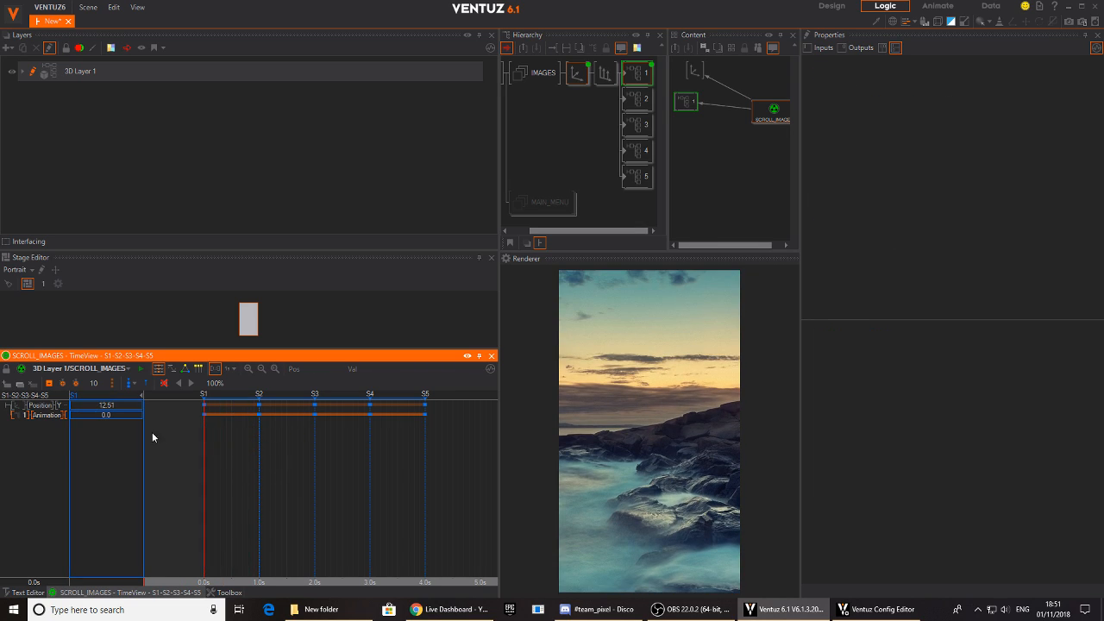
# - Set container 1's Animation value to 100 at state S1 and preview the scroll to S2
pyautogui.doubleClick(124, 413)
pyautogui.write('100')
pyautogui.press('Return')
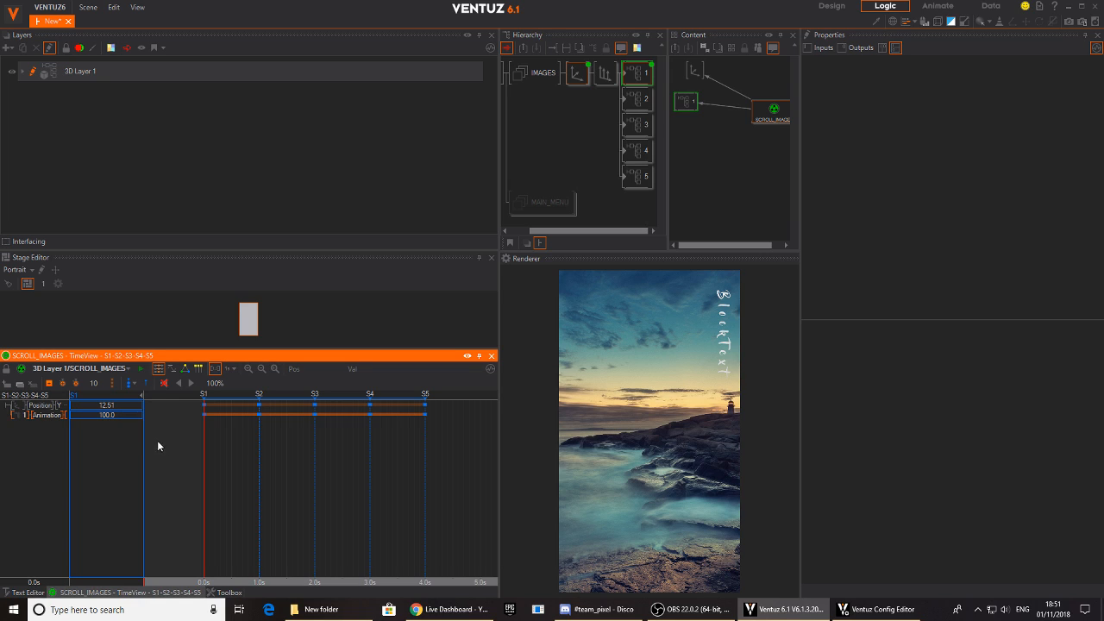
pyautogui.moveTo(212, 448); pyautogui.dragTo(258, 450)
# - Set the time grid to 1 Second, try state S2 at about 1.5 s, and move it back to about 0.9 s
pyautogui.click(234, 371)
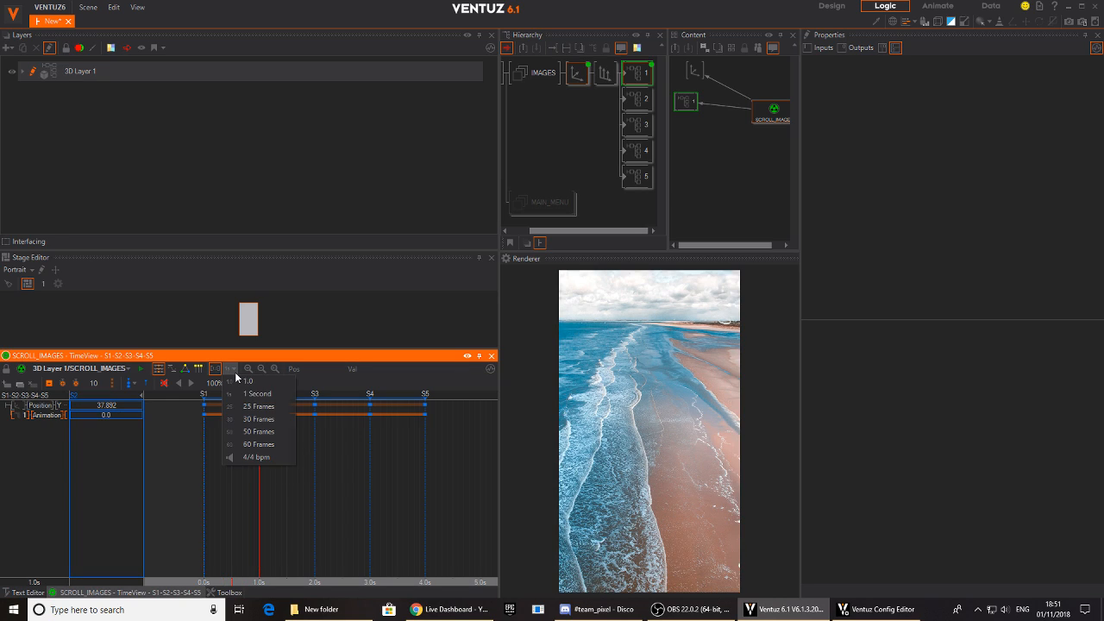
pyautogui.click(253, 394)
pyautogui.moveTo(249, 488); pyautogui.dragTo(257, 491, button='middle')
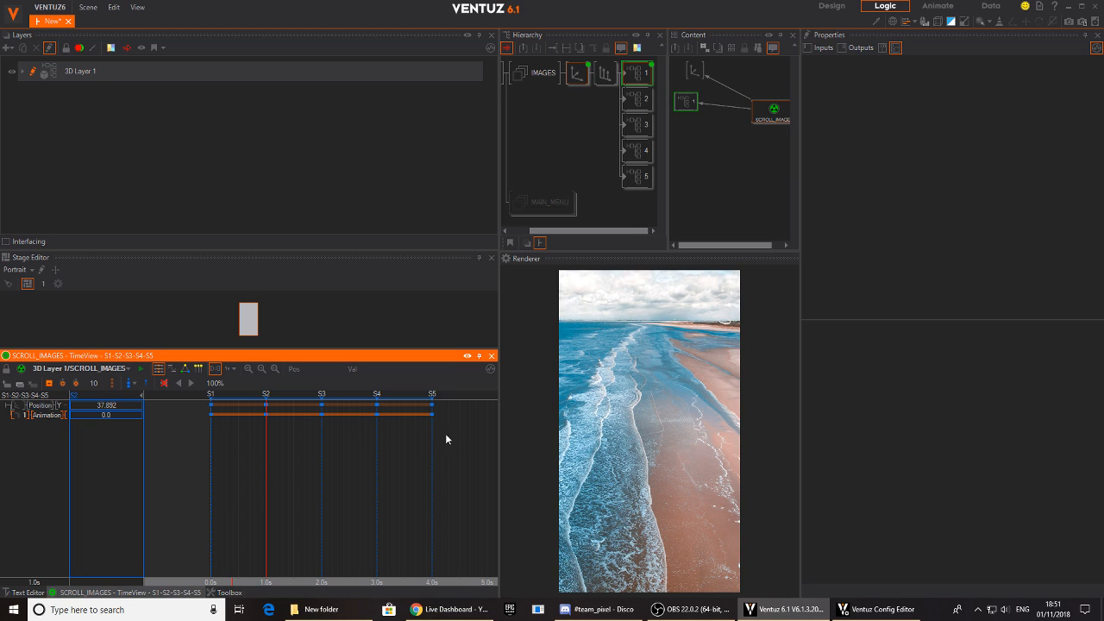
pyautogui.moveTo(265, 395); pyautogui.dragTo(294, 394)
pyautogui.moveTo(277, 457)
pyautogui.mouseDown()
pyautogui.moveTo(210, 461)
pyautogui.moveTo(217, 398)
pyautogui.moveTo(244, 465)
pyautogui.moveTo(211, 465)
pyautogui.moveTo(279, 474)
pyautogui.moveTo(211, 465)
pyautogui.moveTo(260, 453)
pyautogui.mouseUp()
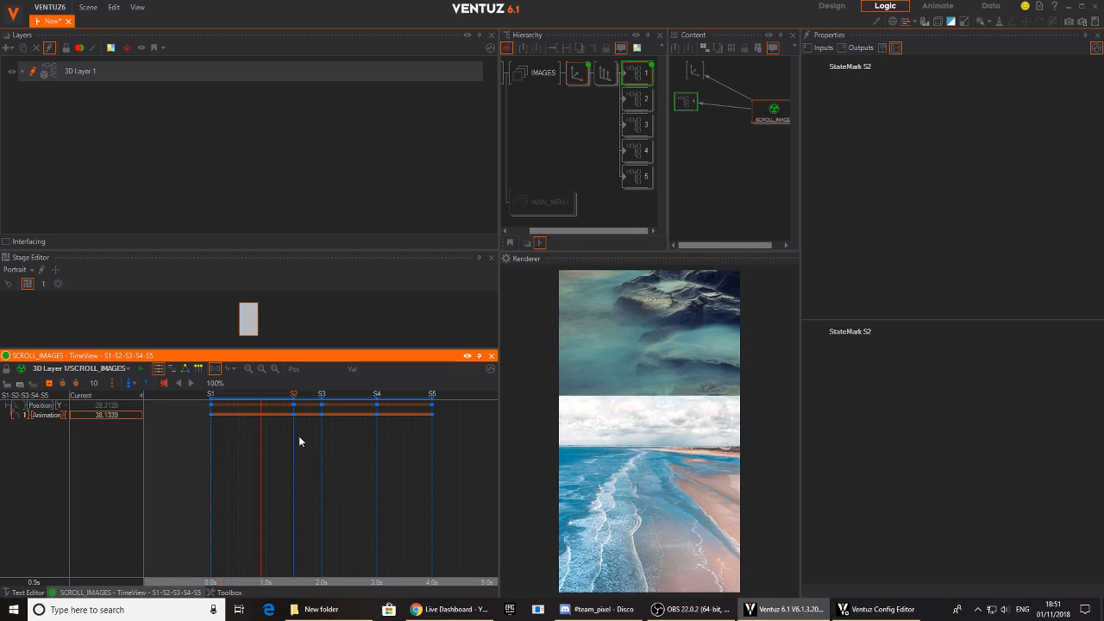
pyautogui.moveTo(289, 403); pyautogui.dragTo(265, 403)
pyautogui.moveTo(247, 465)
pyautogui.mouseDown(button='right')
pyautogui.moveTo(233, 478)
pyautogui.moveTo(261, 480)
pyautogui.mouseUp(button='right')
# - Unbind container 1's Progress from SCROLL_IMAGES and delete the IMAGE animation and its control node inside the container
pyautogui.click(695, 108)
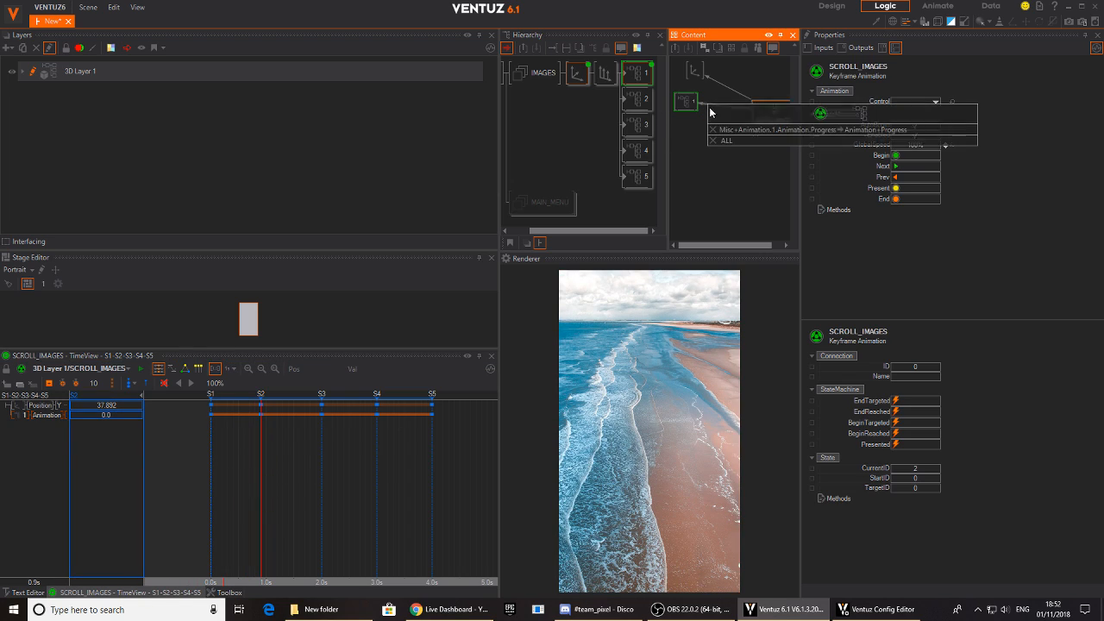
pyautogui.click(695, 108)
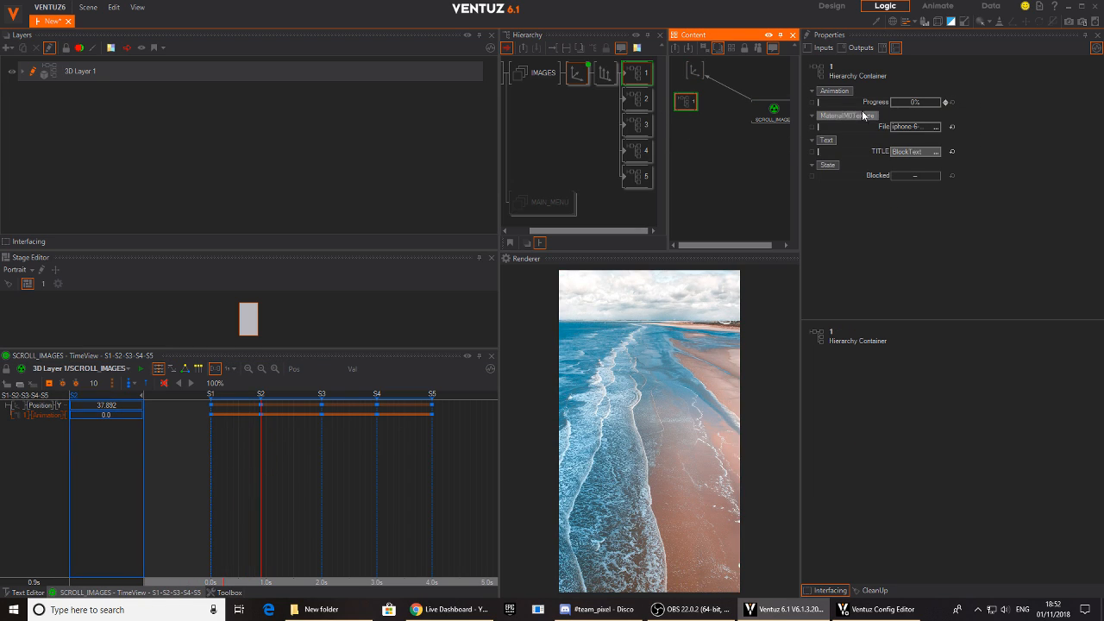
pyautogui.doubleClick(624, 75)
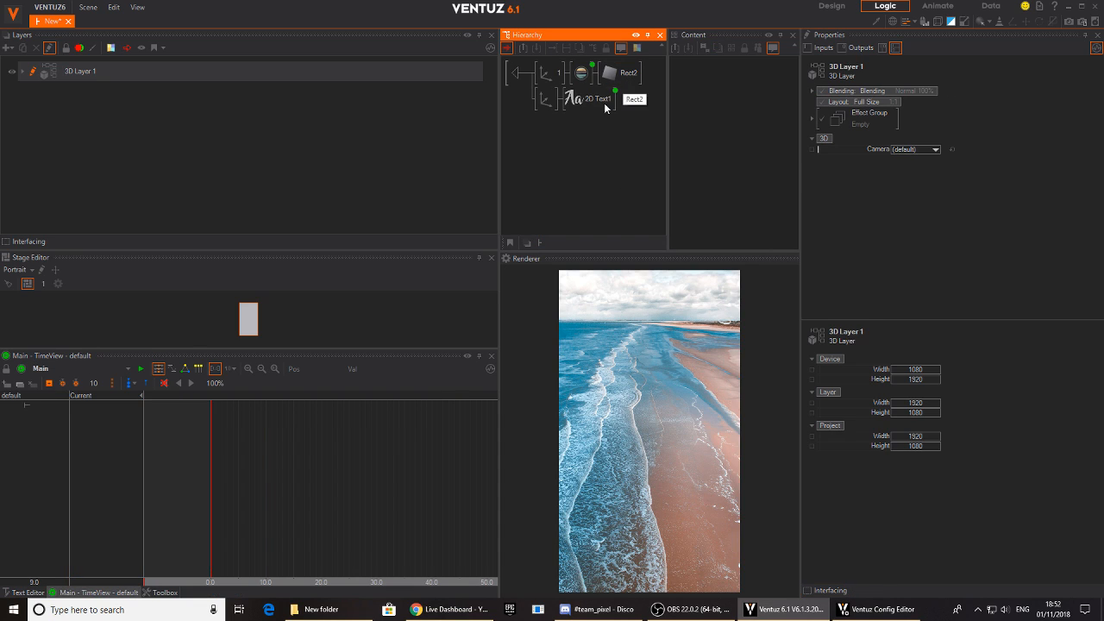
pyautogui.click(589, 99)
pyautogui.click(769, 136)
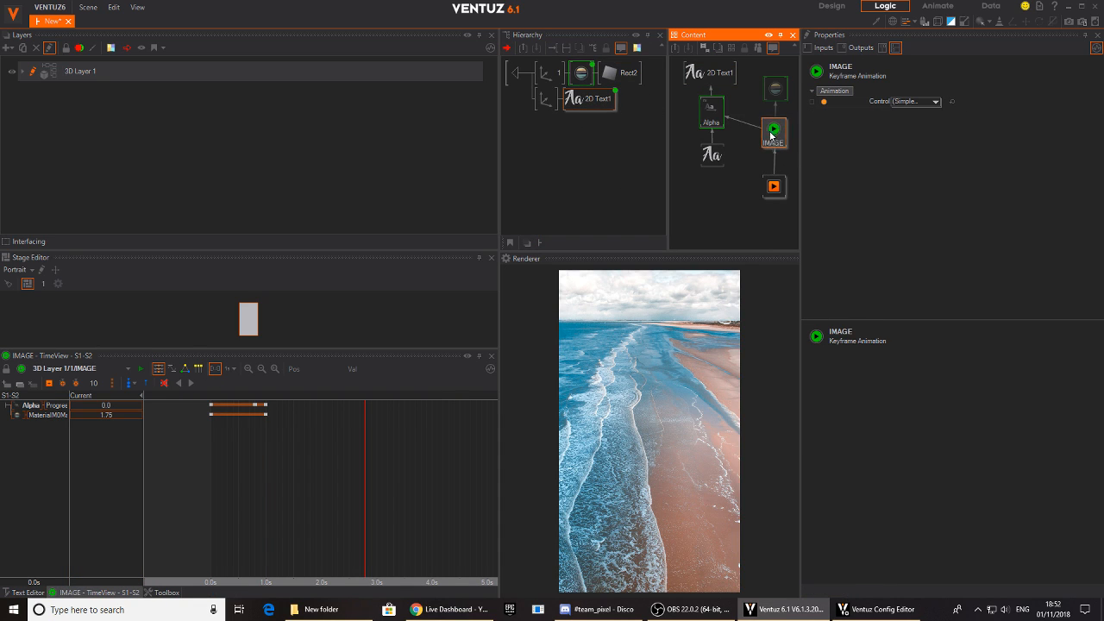
pyautogui.press('Delete')
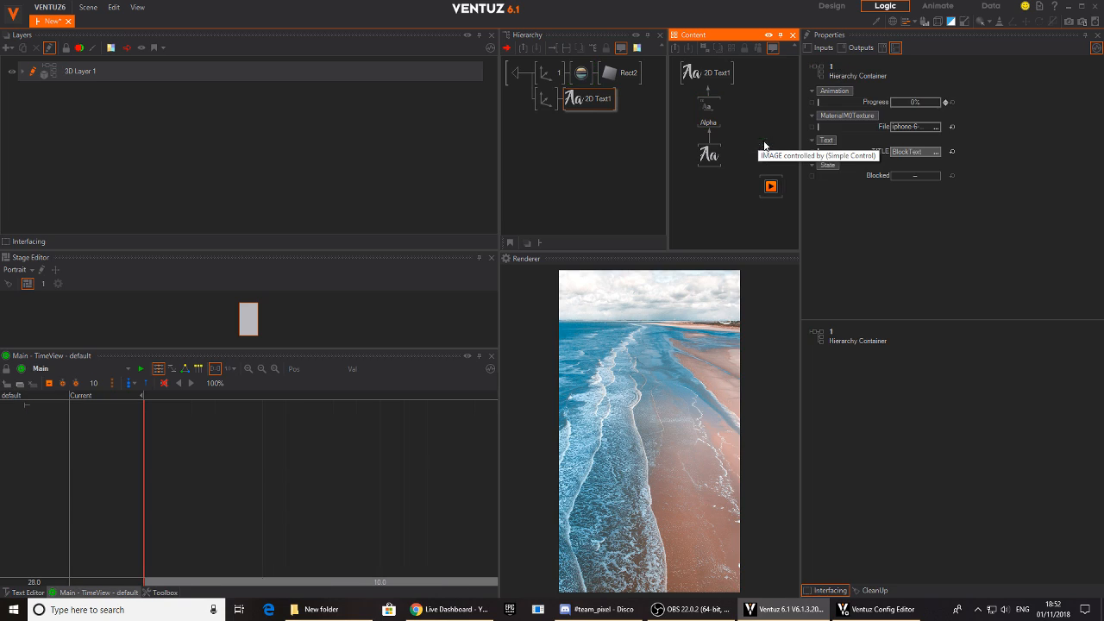
pyautogui.click(771, 187)
pyautogui.press('Delete')
# - Expose the Alpha effect's Progress on container 1's interface with a default value of 100
pyautogui.click(708, 113)
pyautogui.rightClick(814, 104)
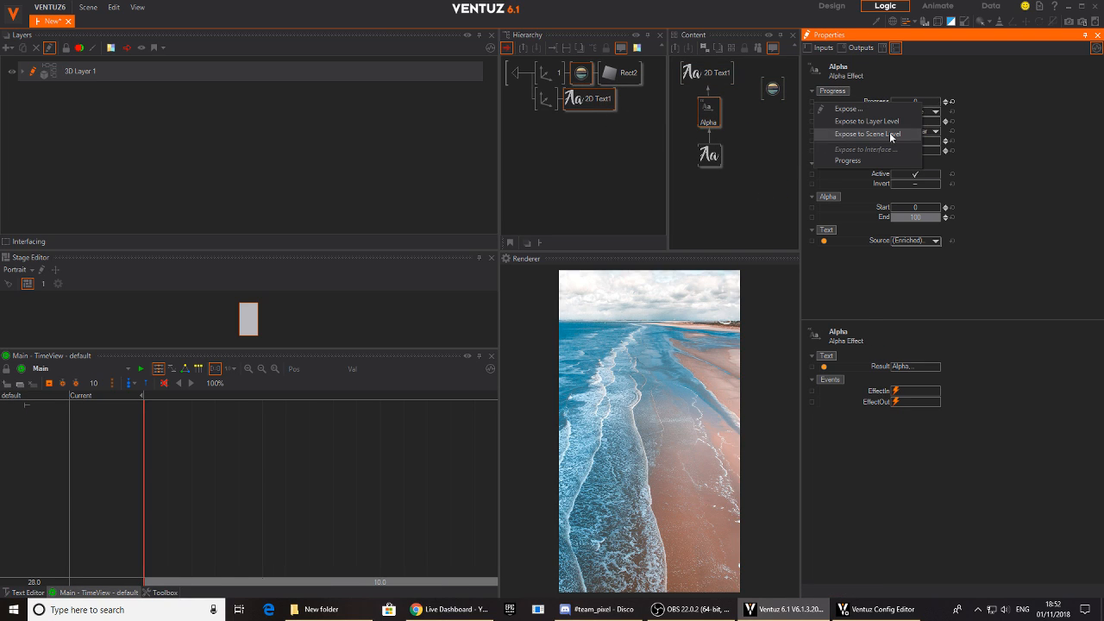
pyautogui.click(942, 87)
pyautogui.rightClick(807, 103)
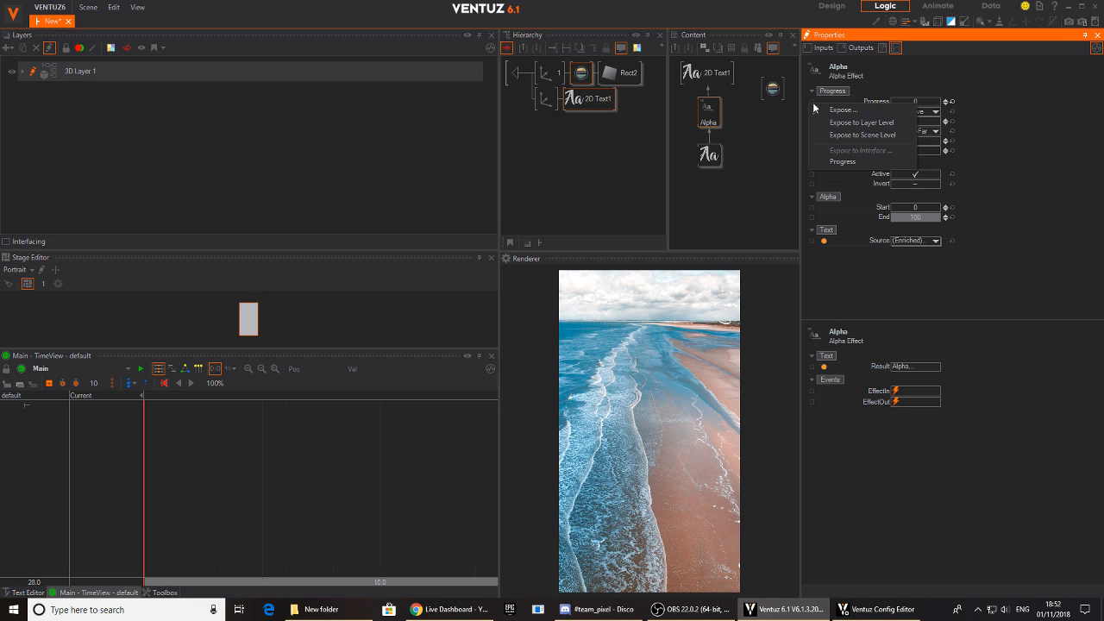
pyautogui.click(819, 113)
pyautogui.click(527, 341)
pyautogui.write('100')
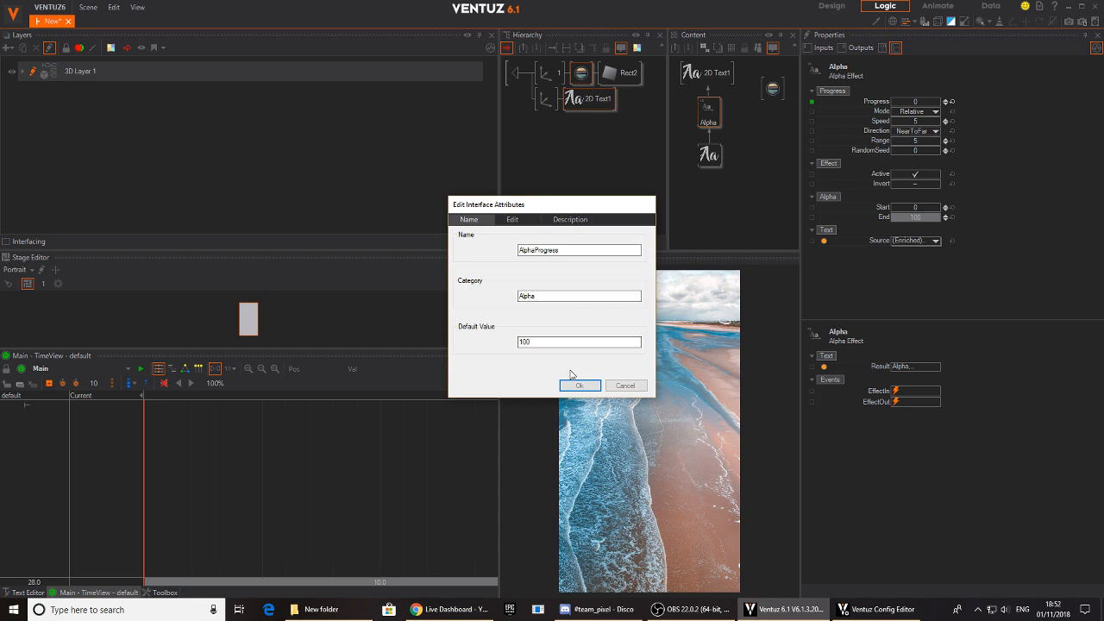
pyautogui.click(579, 385)
# - Expose the image material's texture mapping ScalingFactorAll on container 1's interface and return to the IMAGES level
pyautogui.click(772, 89)
pyautogui.scroll(-3, 881, 260)
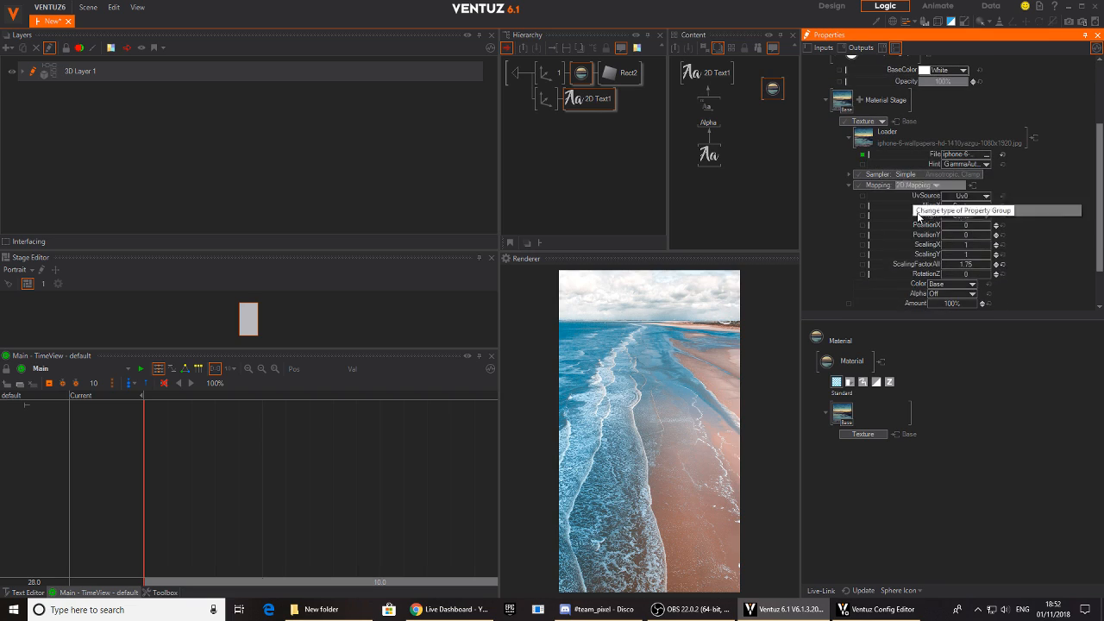
pyautogui.rightClick(863, 266)
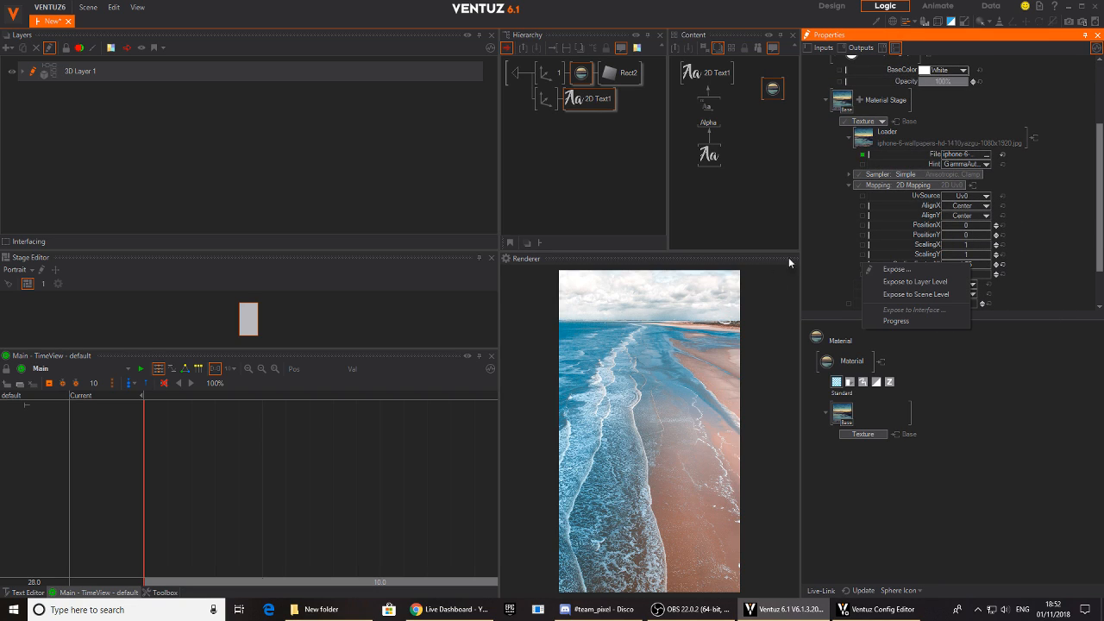
pyautogui.click(888, 284)
pyautogui.click(579, 386)
pyautogui.click(517, 72)
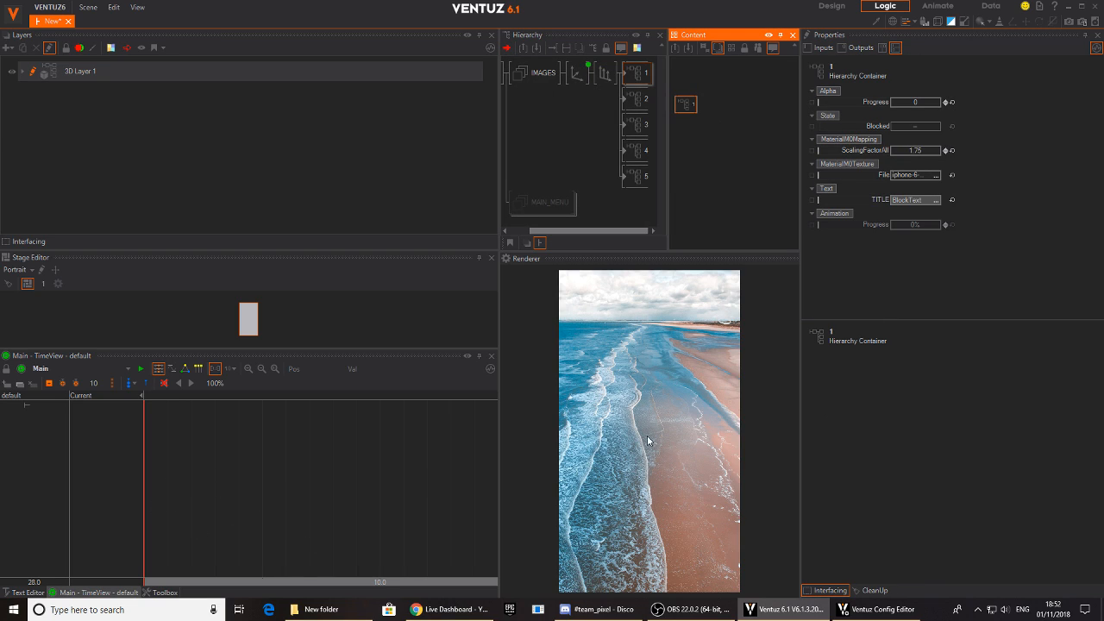
# - Reopen the SCROLL_IMAGES animation from the IMAGES axis and preview the scroll between S1 and S2
pyautogui.moveTo(567, 113); pyautogui.dragTo(538, 110, button='middle')
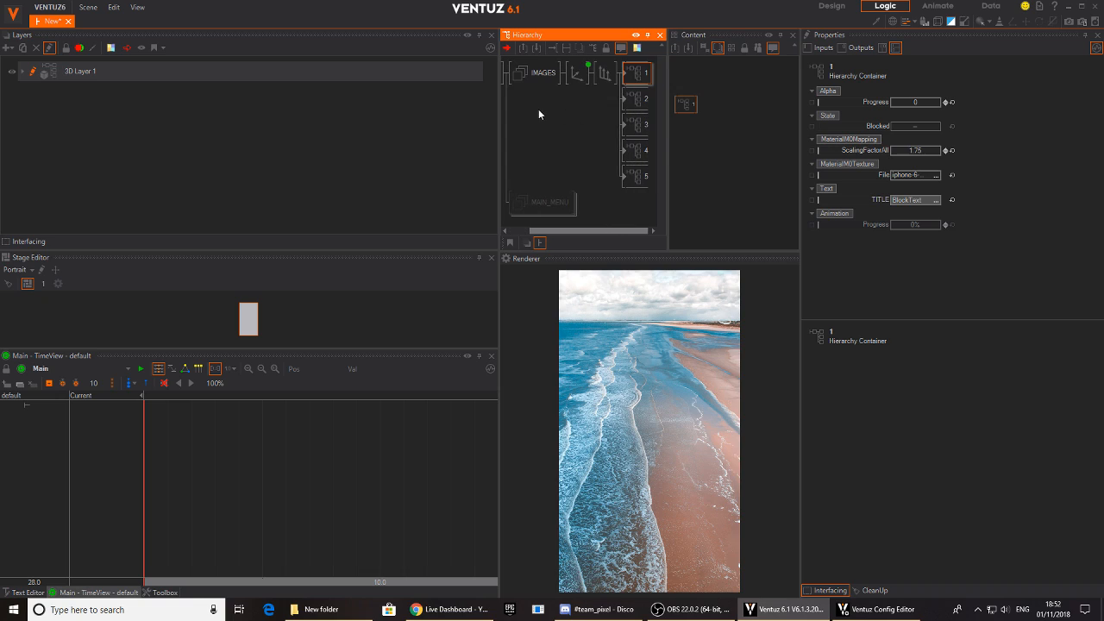
pyautogui.click(582, 73)
pyautogui.moveTo(766, 116); pyautogui.dragTo(737, 112)
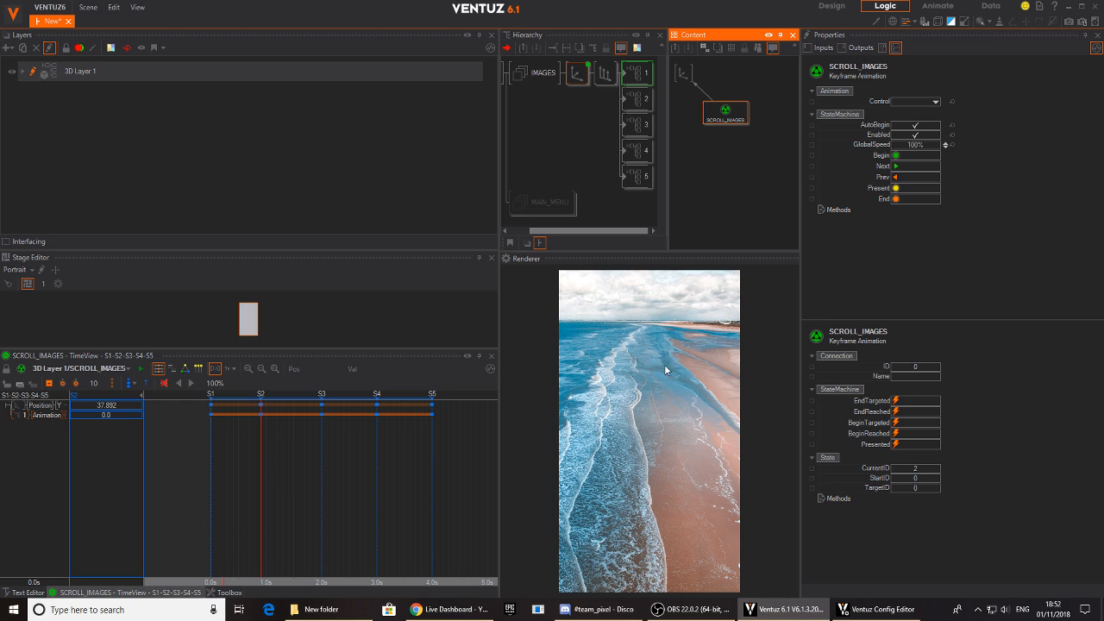
pyautogui.moveTo(203, 480); pyautogui.dragTo(238, 495)
pyautogui.moveTo(726, 119); pyautogui.dragTo(732, 114)
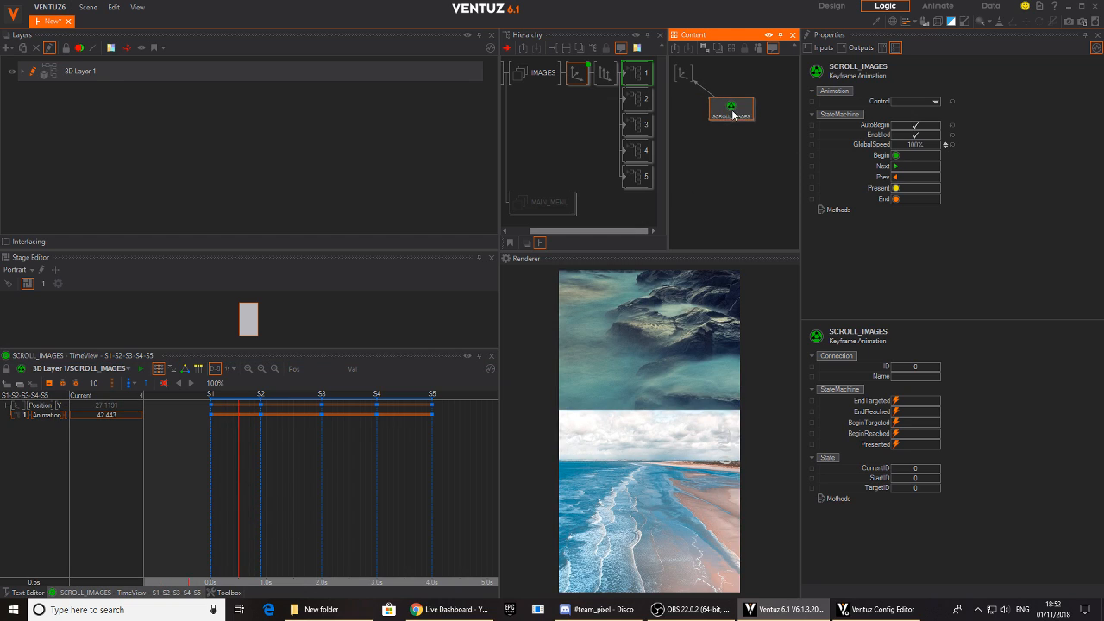
# - Select containers 2 to 5, and all five together, to compare which exposed properties they share
pyautogui.click(636, 102)
pyautogui.keyDown('ctrl'); pyautogui.click(642, 126); pyautogui.keyUp('ctrl')
pyautogui.keyDown('ctrl'); pyautogui.click(642, 152); pyautogui.keyUp('ctrl')
pyautogui.keyDown('ctrl'); pyautogui.click(641, 176); pyautogui.keyUp('ctrl')
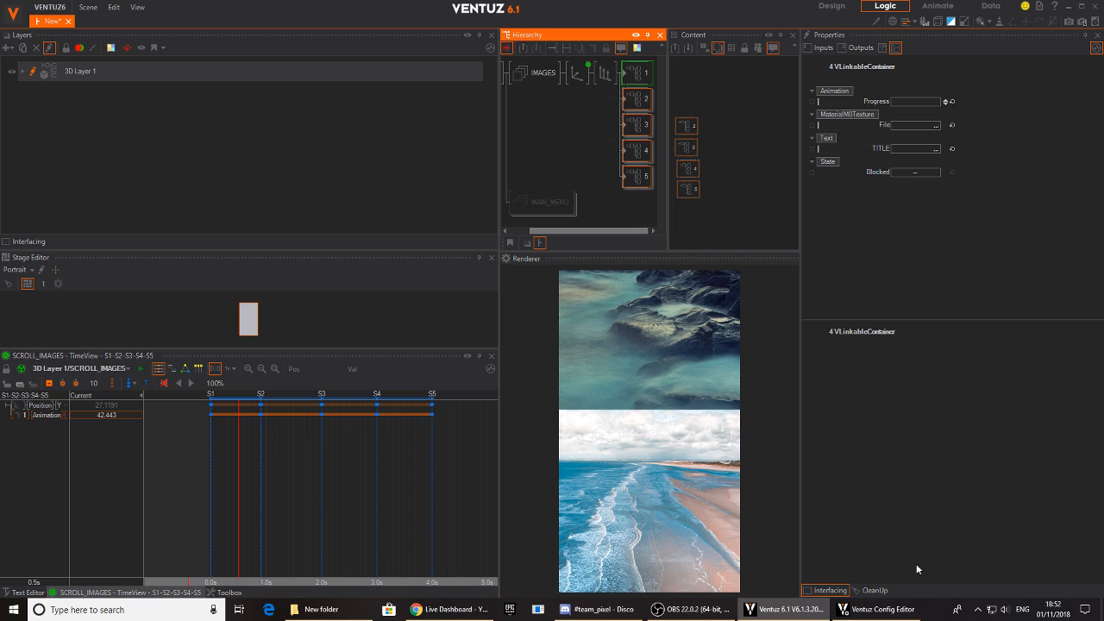
pyautogui.click(636, 73)
pyautogui.keyDown('ctrl'); pyautogui.click(638, 99); pyautogui.keyUp('ctrl')
pyautogui.keyDown('ctrl'); pyautogui.click(639, 125); pyautogui.keyUp('ctrl')
pyautogui.keyDown('ctrl'); pyautogui.click(637, 151); pyautogui.keyUp('ctrl')
pyautogui.keyDown('ctrl'); pyautogui.click(639, 176); pyautogui.keyUp('ctrl')
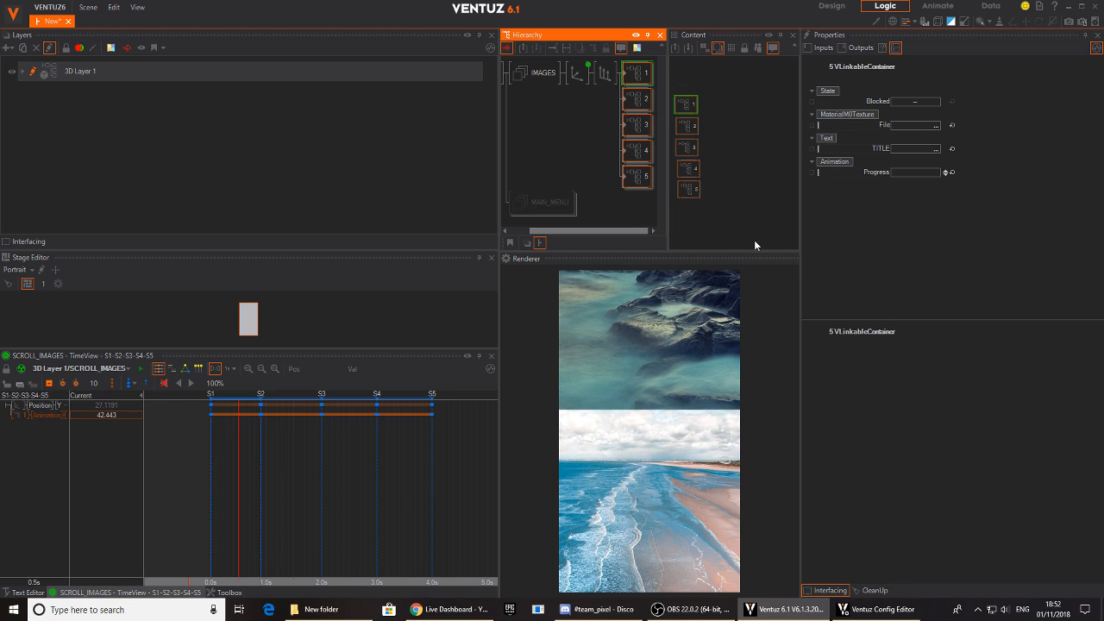
# - Carry container 1's Alpha Progress and ScalingFactorAll properties over to containers 2 to 5 and clean up the obsolete Animation Progress
pyautogui.click(636, 75)
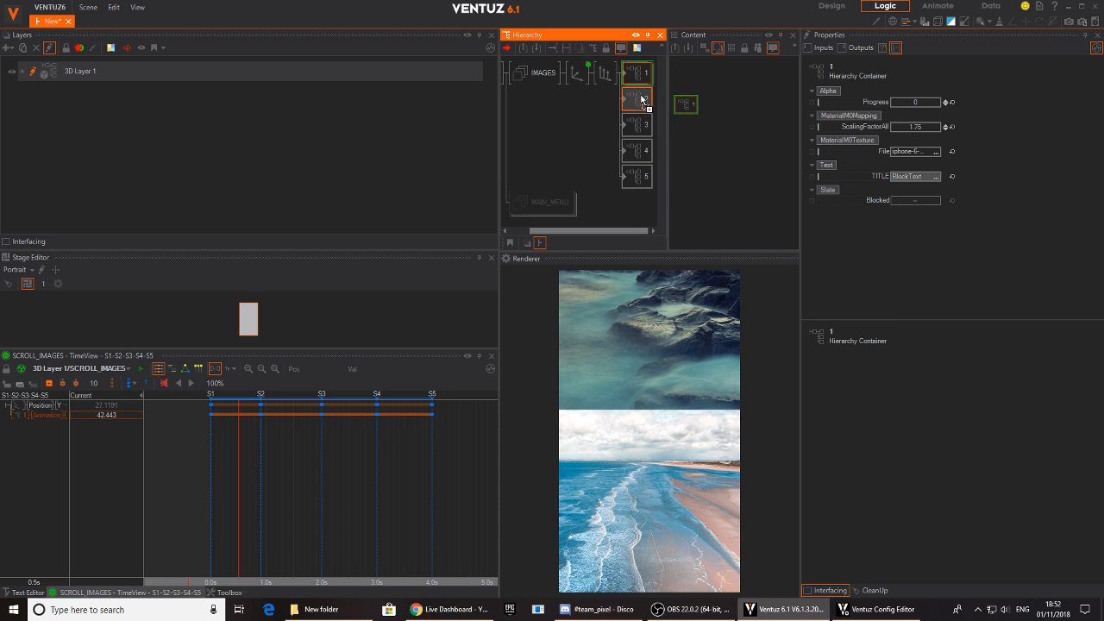
pyautogui.click(636, 102)
pyautogui.click(637, 126)
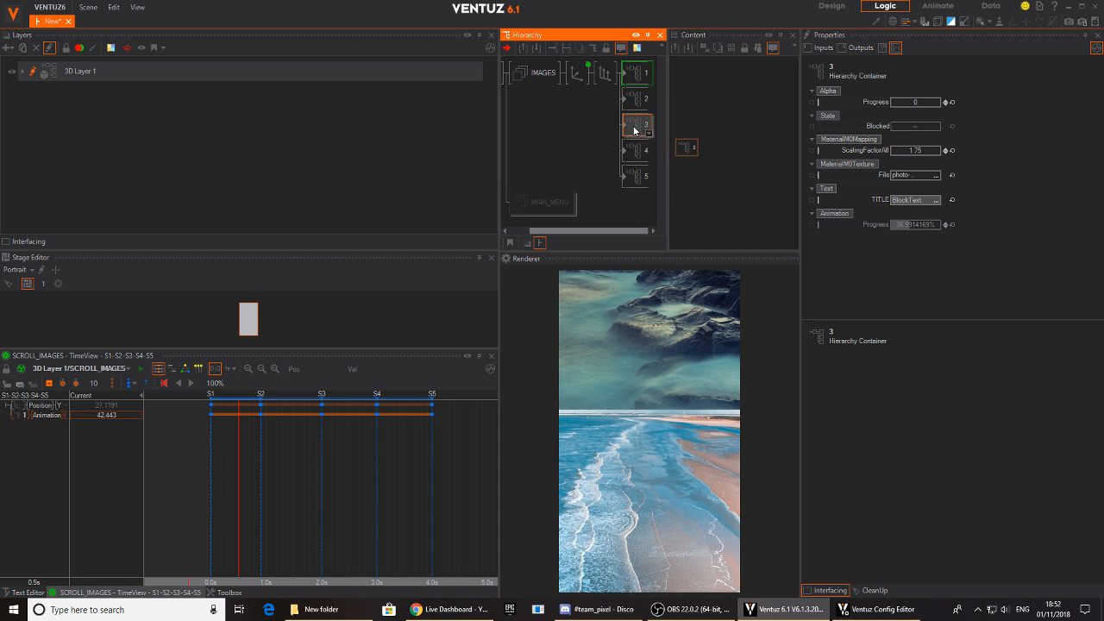
pyautogui.click(637, 152)
pyautogui.keyDown('ctrl'); pyautogui.click(641, 176); pyautogui.keyUp('ctrl')
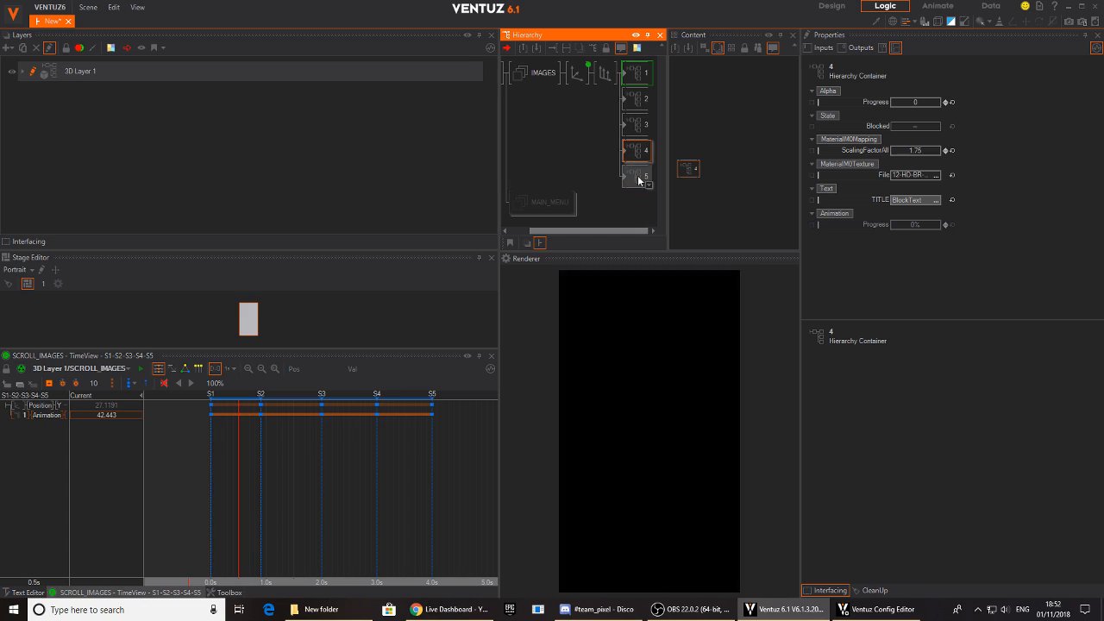
pyautogui.keyDown('ctrl'); pyautogui.click(637, 126); pyautogui.keyUp('ctrl')
pyautogui.keyDown('ctrl'); pyautogui.click(636, 94); pyautogui.keyUp('ctrl')
pyautogui.keyDown('ctrl'); pyautogui.click(638, 76); pyautogui.keyUp('ctrl')
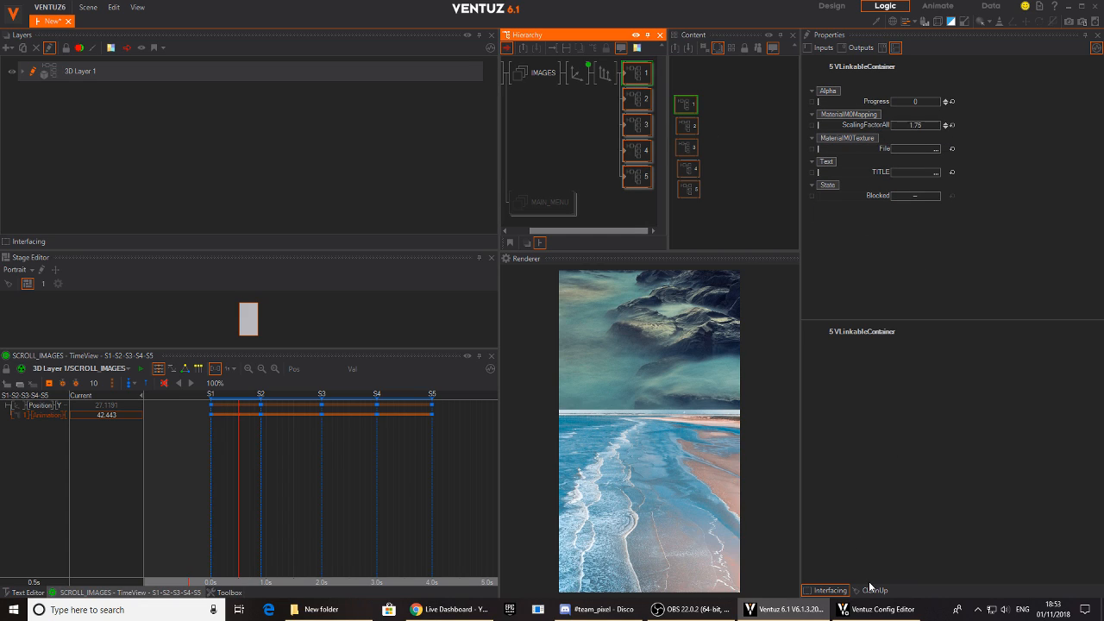
# - Select the five image containers together with the IMAGES axis so their nodes are listed alongside SCROLL_IMAGES
pyautogui.click(637, 75)
pyautogui.keyDown('ctrl'); pyautogui.click(636, 98); pyautogui.keyUp('ctrl')
pyautogui.keyDown('ctrl'); pyautogui.click(637, 124); pyautogui.keyUp('ctrl')
pyautogui.keyDown('ctrl'); pyautogui.click(630, 152); pyautogui.keyUp('ctrl')
pyautogui.keyDown('ctrl'); pyautogui.click(635, 176); pyautogui.keyUp('ctrl')
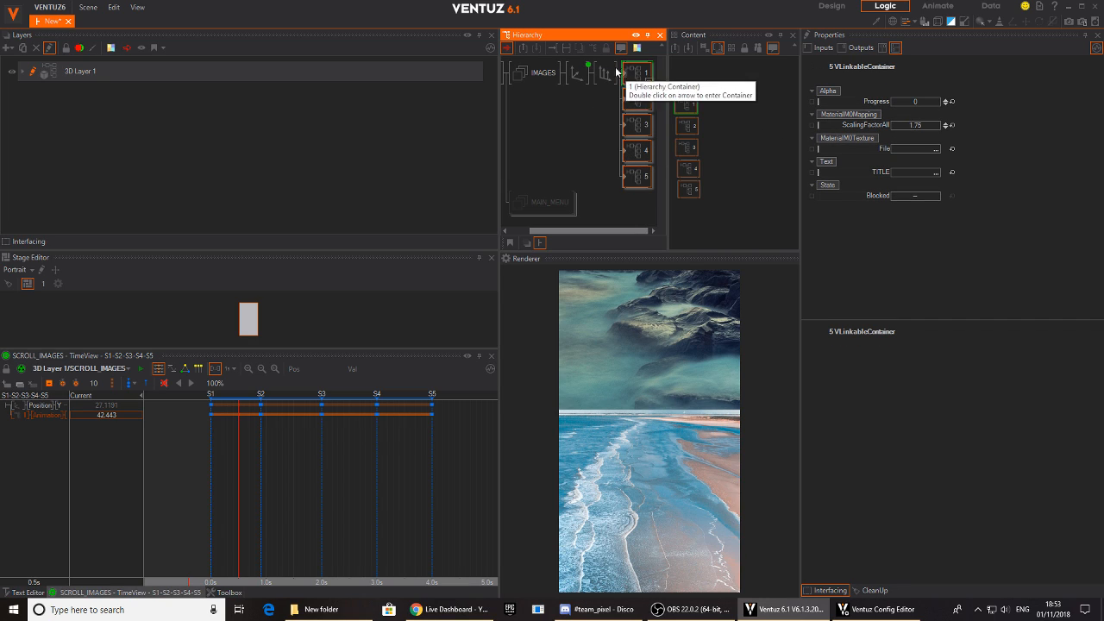
pyautogui.keyDown('ctrl'); pyautogui.click(576, 74); pyautogui.keyUp('ctrl')
pyautogui.click(747, 175)
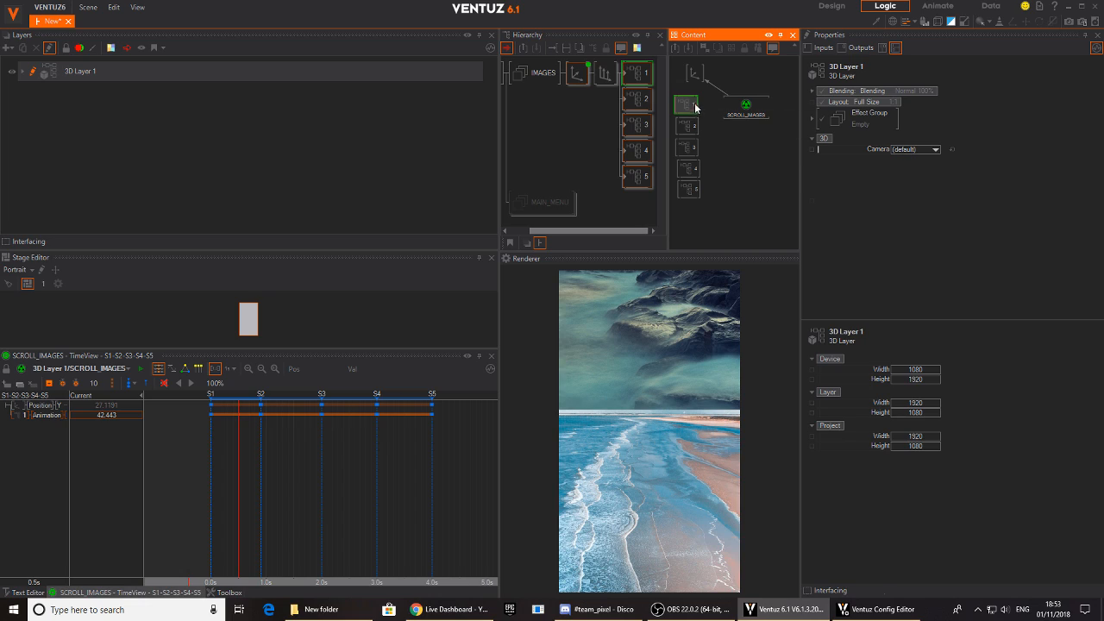
# - Bind container 1's Alpha Progress and ScalingFactorAll to the SCROLL_IMAGES animation as new channels
pyautogui.click(695, 106)
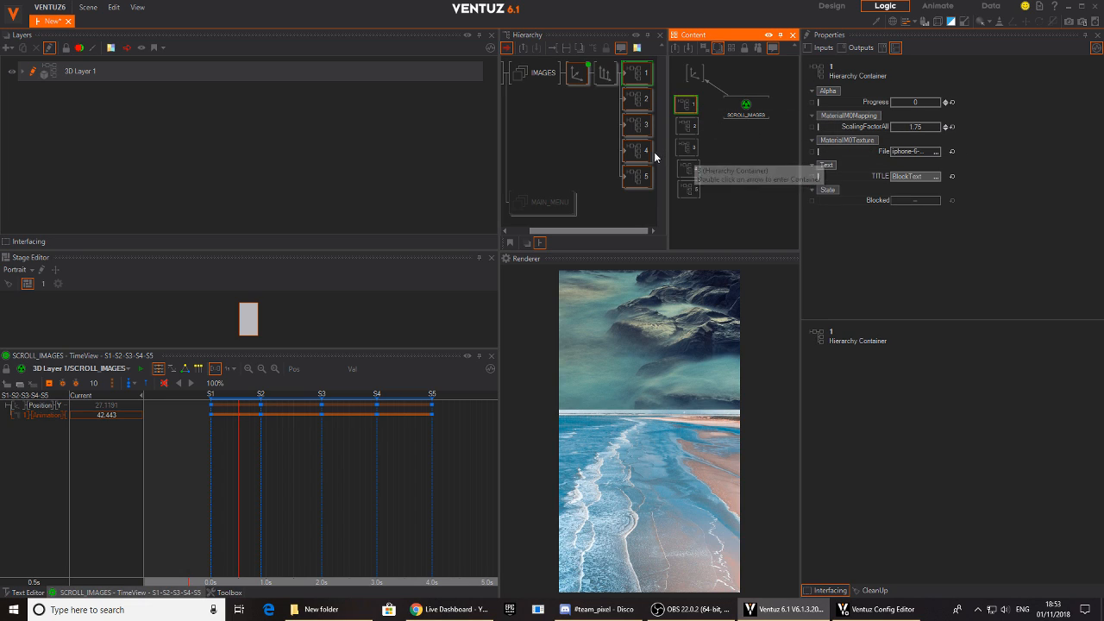
pyautogui.click(870, 101)
pyautogui.moveTo(783, 117); pyautogui.dragTo(745, 105)
pyautogui.moveTo(856, 127); pyautogui.dragTo(746, 107)
# - Set container 1's Alpha Progress to 100 at state S1 and preview the transition towards S2
pyautogui.moveTo(240, 475); pyautogui.dragTo(215, 477)
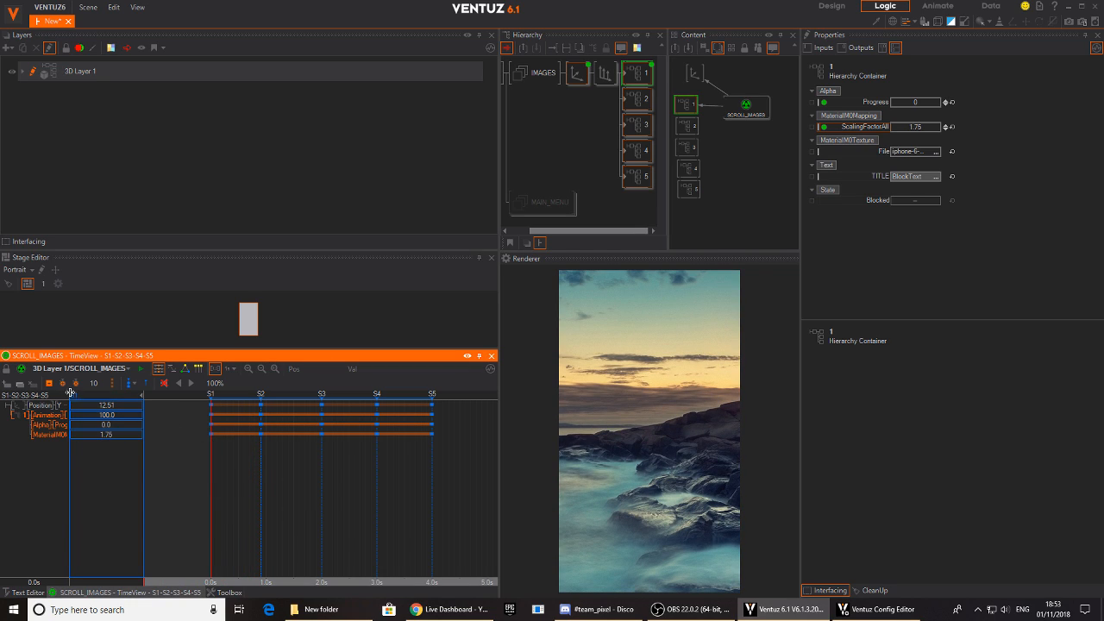
pyautogui.moveTo(69, 395); pyautogui.dragTo(153, 395)
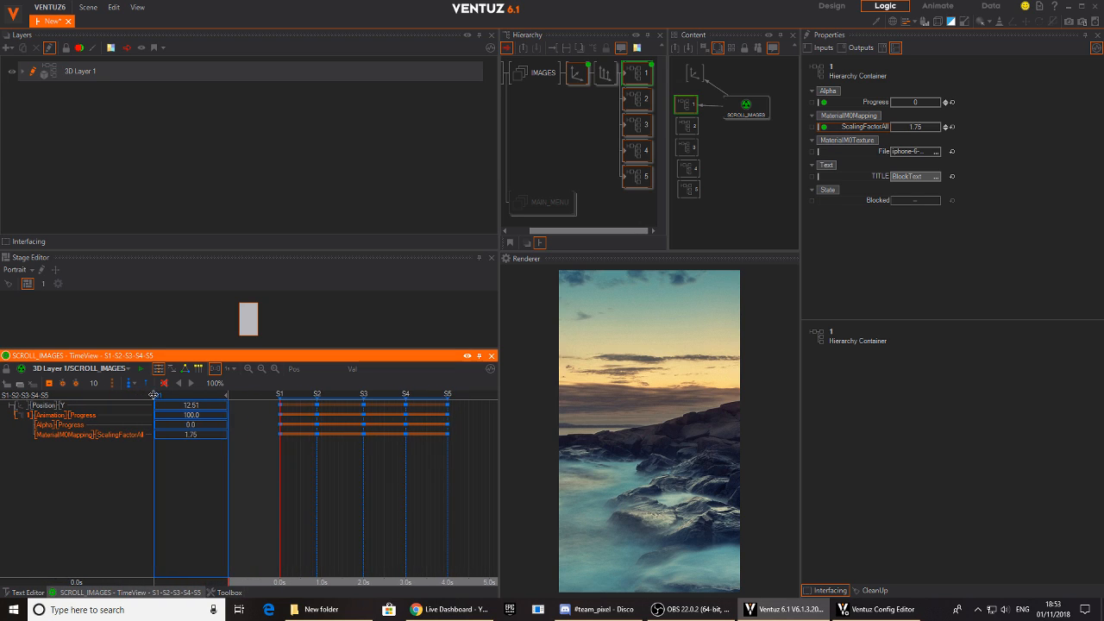
pyautogui.doubleClick(185, 426)
pyautogui.write('100')
pyautogui.press('Return')
pyautogui.scroll(5, 282, 480)
pyautogui.moveTo(279, 487)
pyautogui.mouseDown()
pyautogui.moveTo(347, 487)
pyautogui.moveTo(264, 488)
pyautogui.moveTo(285, 488)
pyautogui.mouseUp()
pyautogui.scroll(-5, 291, 467)
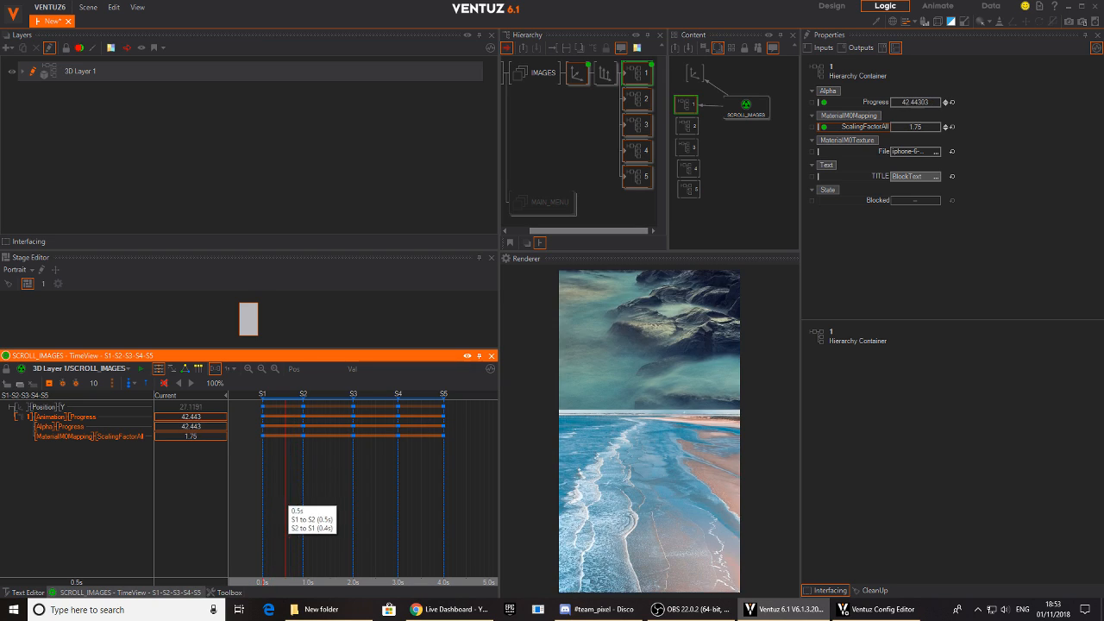
# - Set container 1's ScalingFactorAll to 2.95 at state S2 and preview the zoom from S1 to S2
pyautogui.moveTo(190, 436); pyautogui.dragTo(199, 439)
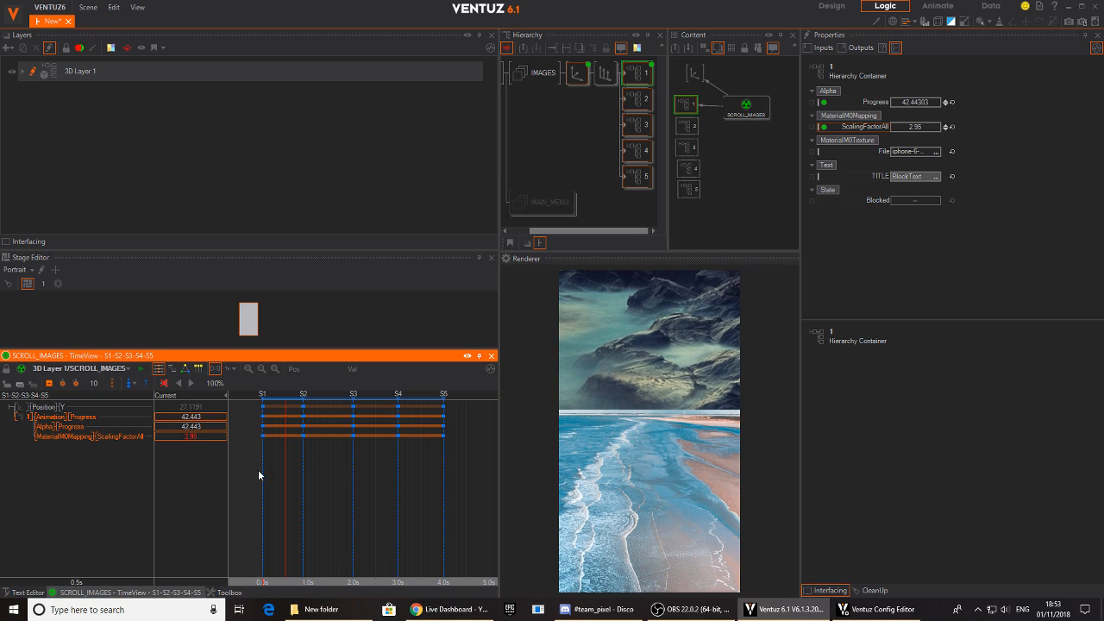
pyautogui.click(301, 467)
pyautogui.doubleClick(203, 436)
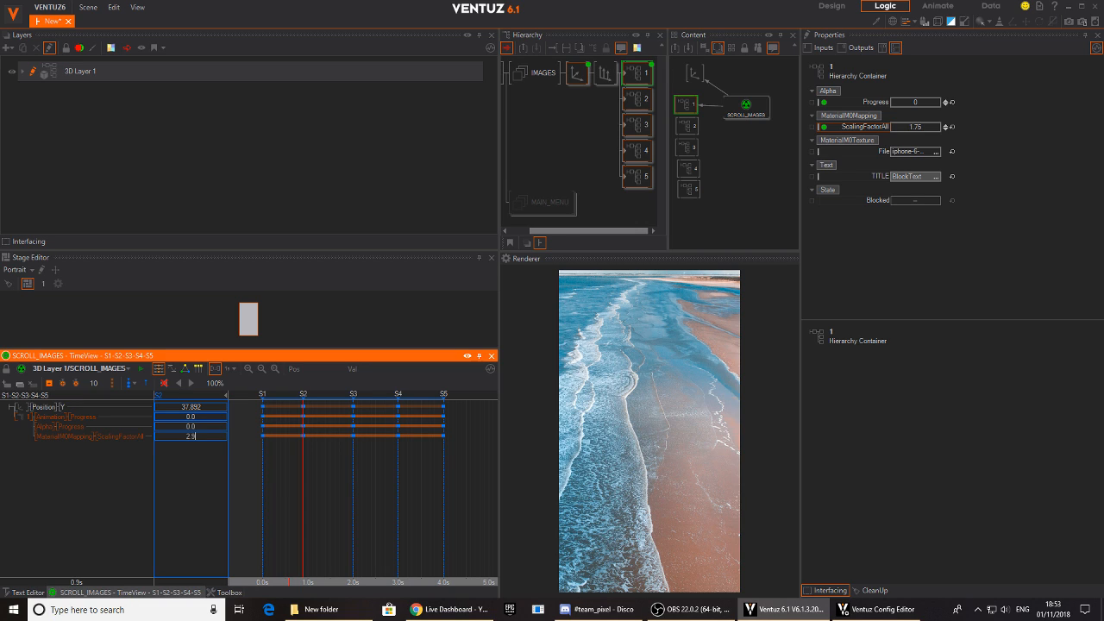
pyautogui.click(276, 468)
pyautogui.moveTo(276, 467); pyautogui.dragTo(303, 476)
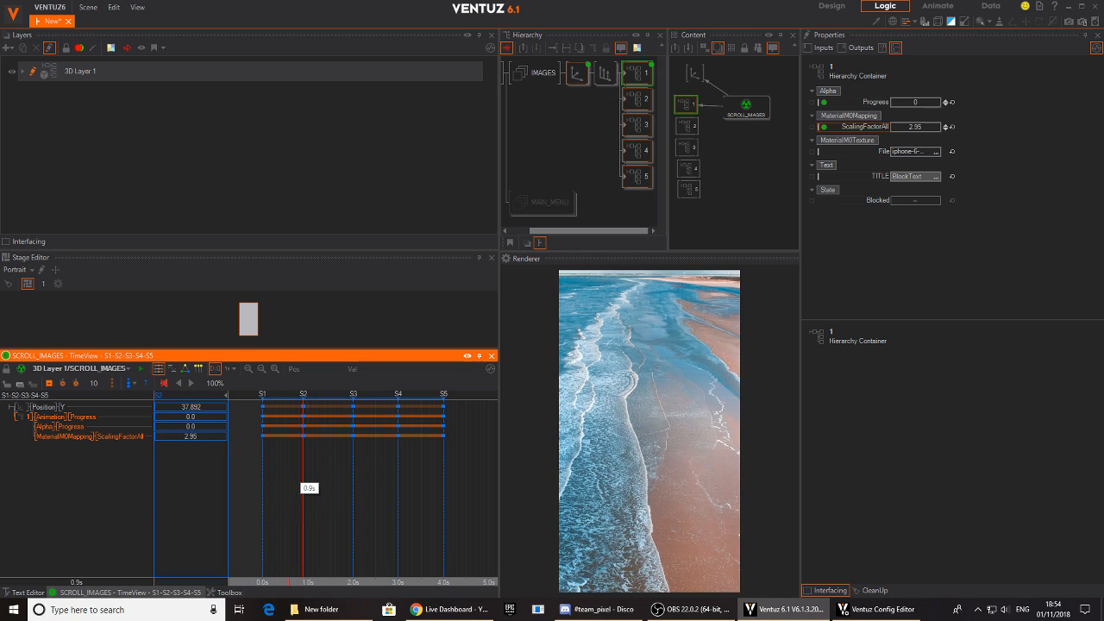
# - Bind Alpha Progress and ScalingFactorAll of containers 2 to 5 to the SCROLL_IMAGES animation as new channels
pyautogui.click(720, 207)
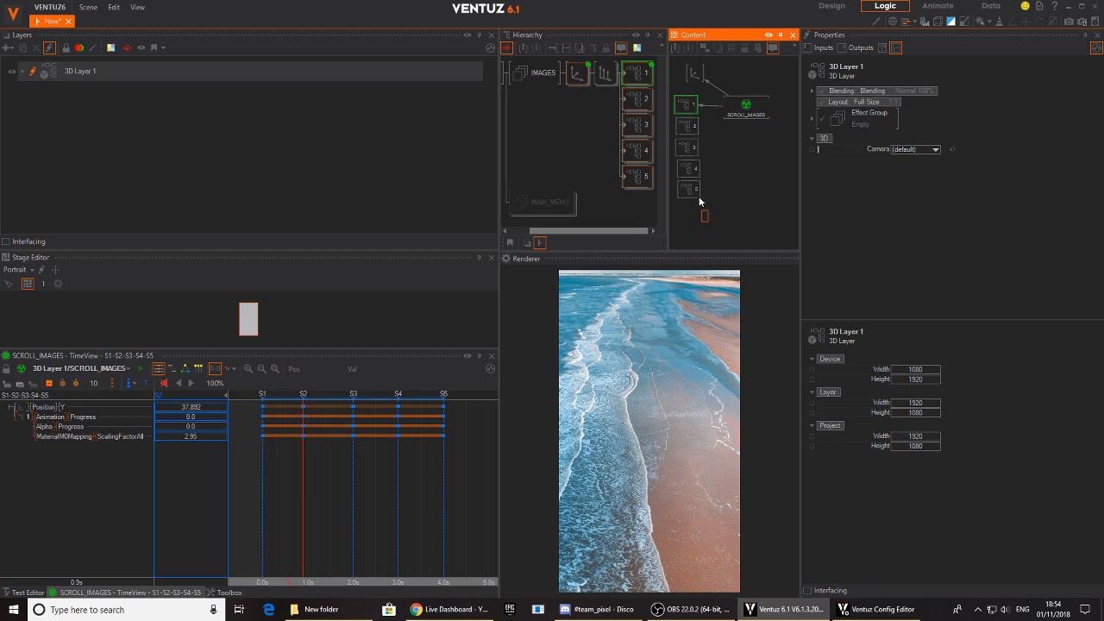
pyautogui.click(689, 131)
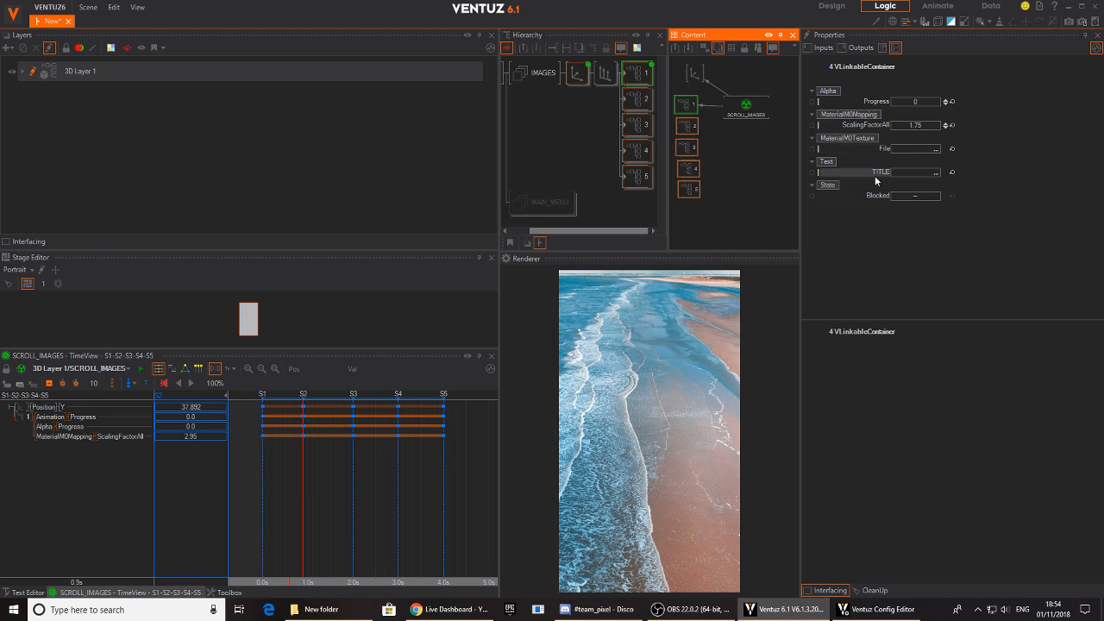
pyautogui.moveTo(876, 102); pyautogui.dragTo(746, 107)
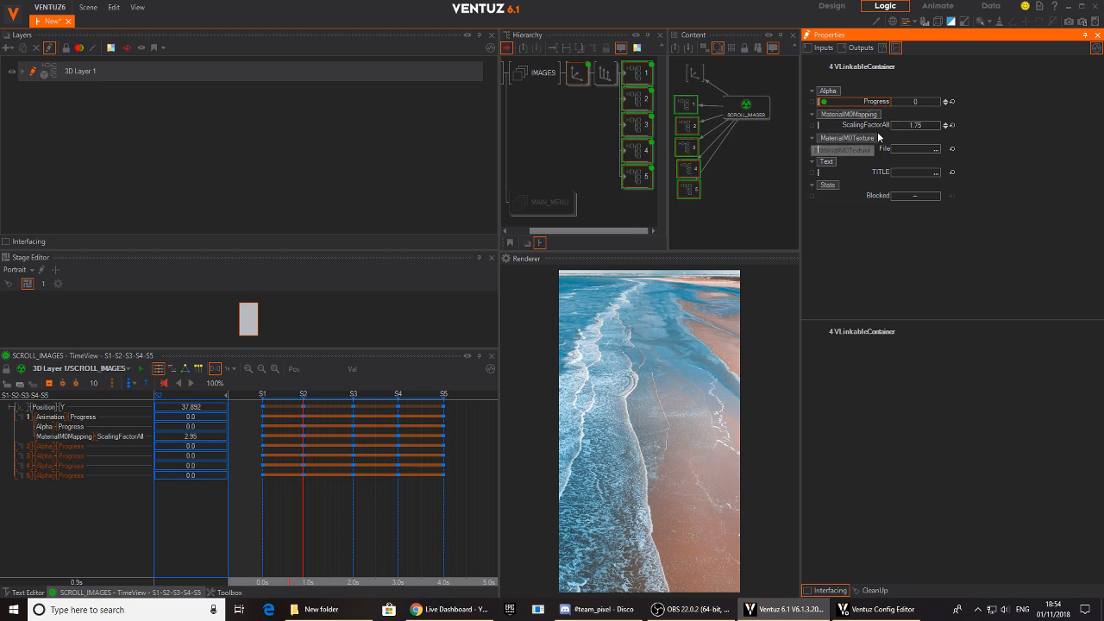
pyautogui.moveTo(878, 130); pyautogui.dragTo(765, 128)
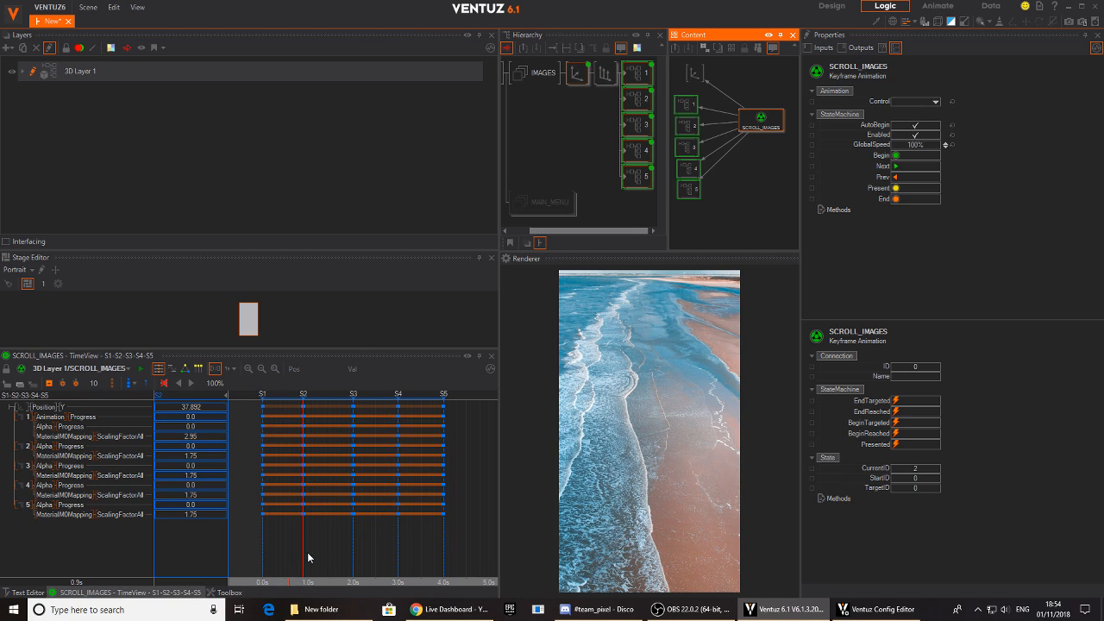
# - Move state mark S2 to 1.0 s and set container 2's Alpha Progress to 100 at state S3
pyautogui.moveTo(303, 394); pyautogui.dragTo(307, 394)
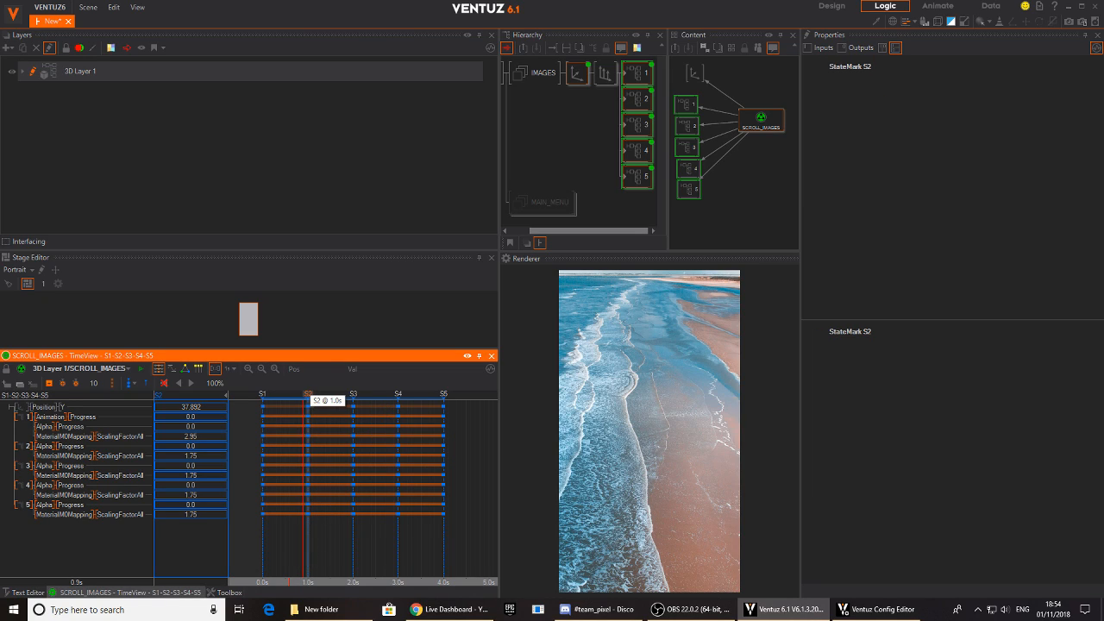
pyautogui.click(353, 564)
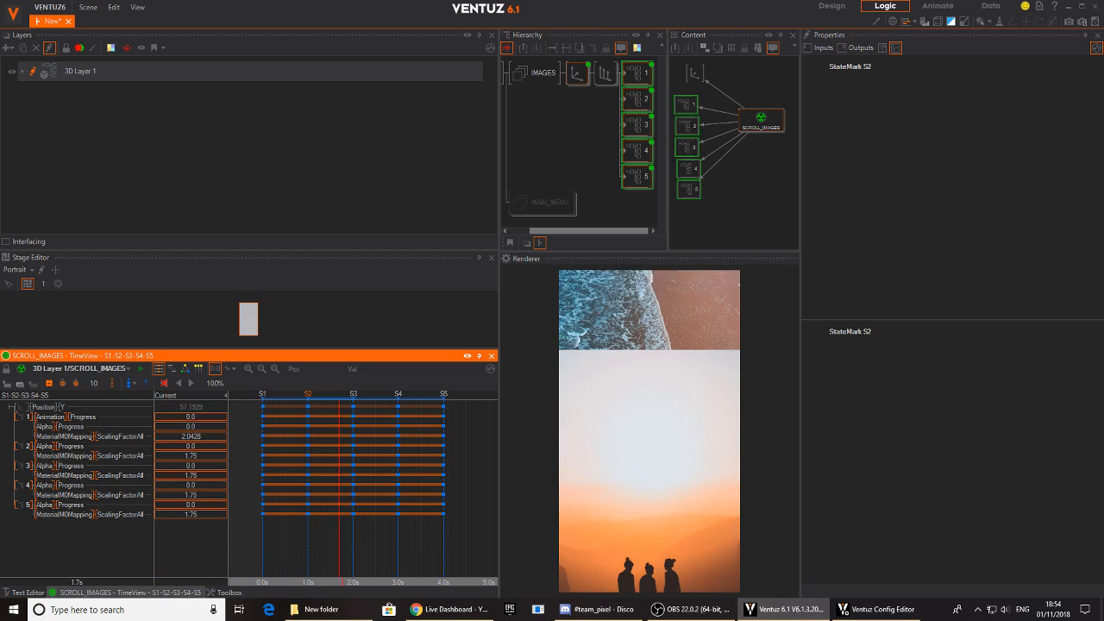
pyautogui.click(26, 452)
pyautogui.doubleClick(201, 449)
pyautogui.press('Return')
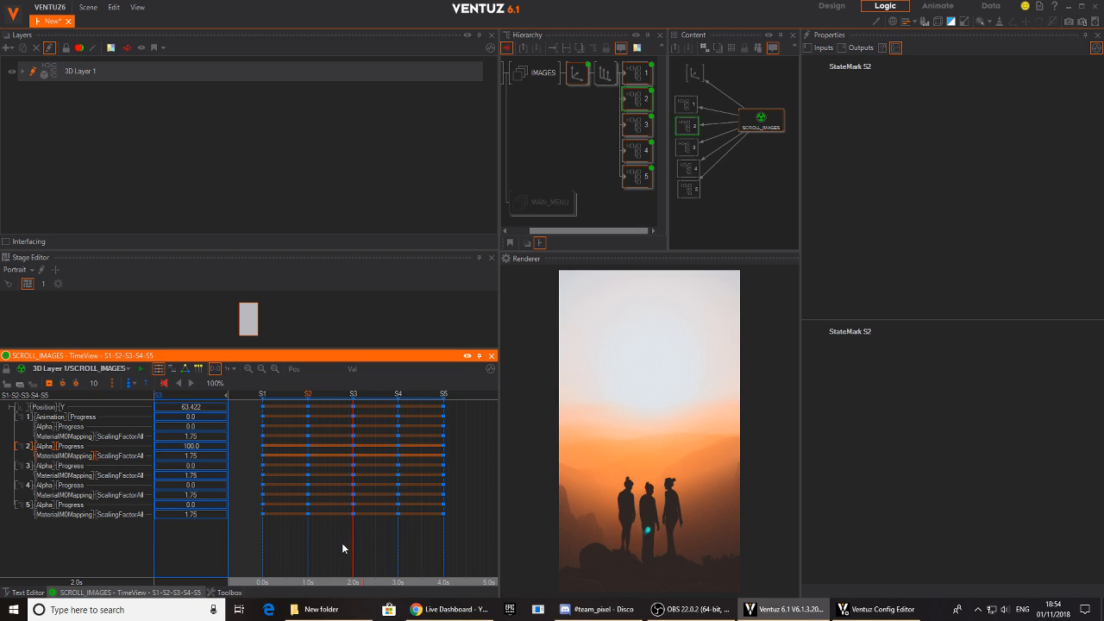
# - Set container 2's Alpha Progress to 100 at state S2
pyautogui.moveTo(338, 540)
pyautogui.mouseDown()
pyautogui.moveTo(316, 541)
pyautogui.moveTo(456, 548)
pyautogui.moveTo(314, 552)
pyautogui.moveTo(347, 551)
pyautogui.mouseUp()
pyautogui.scroll(3, 335, 553)
pyautogui.scroll(1, 332, 552)
pyautogui.moveTo(304, 541); pyautogui.dragTo(371, 534, button='middle')
pyautogui.moveTo(371, 536); pyautogui.dragTo(344, 540)
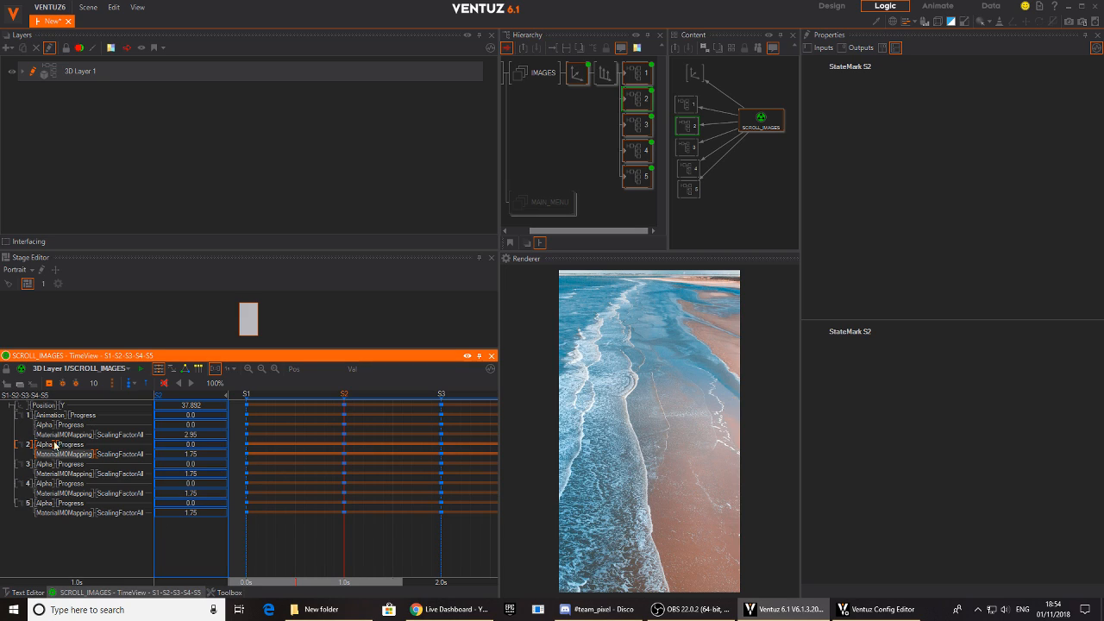
pyautogui.click(638, 75)
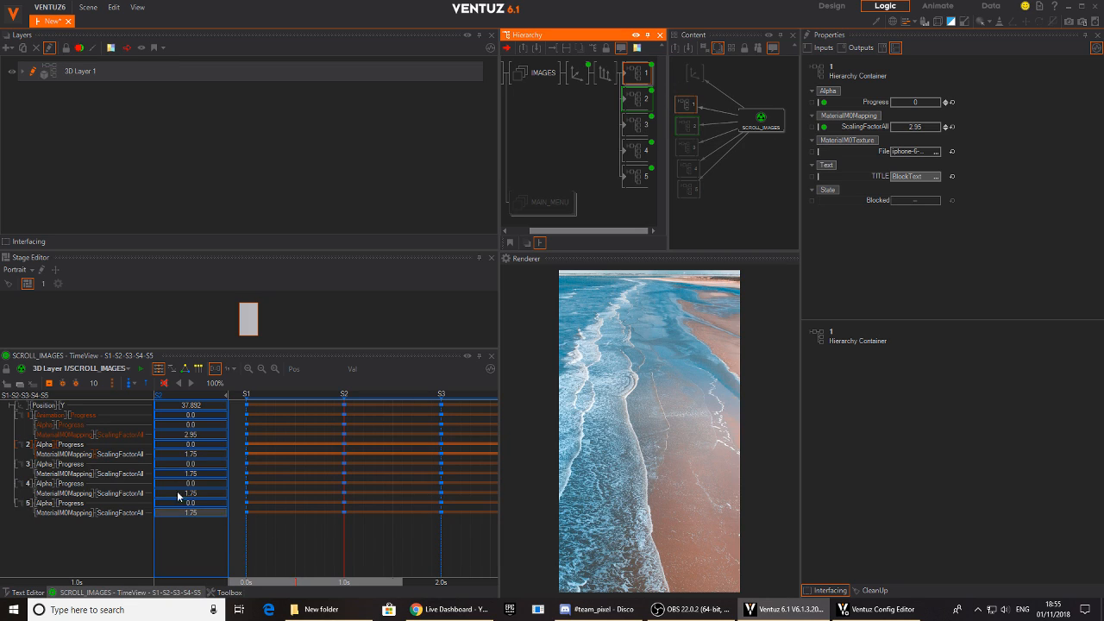
pyautogui.click(43, 444)
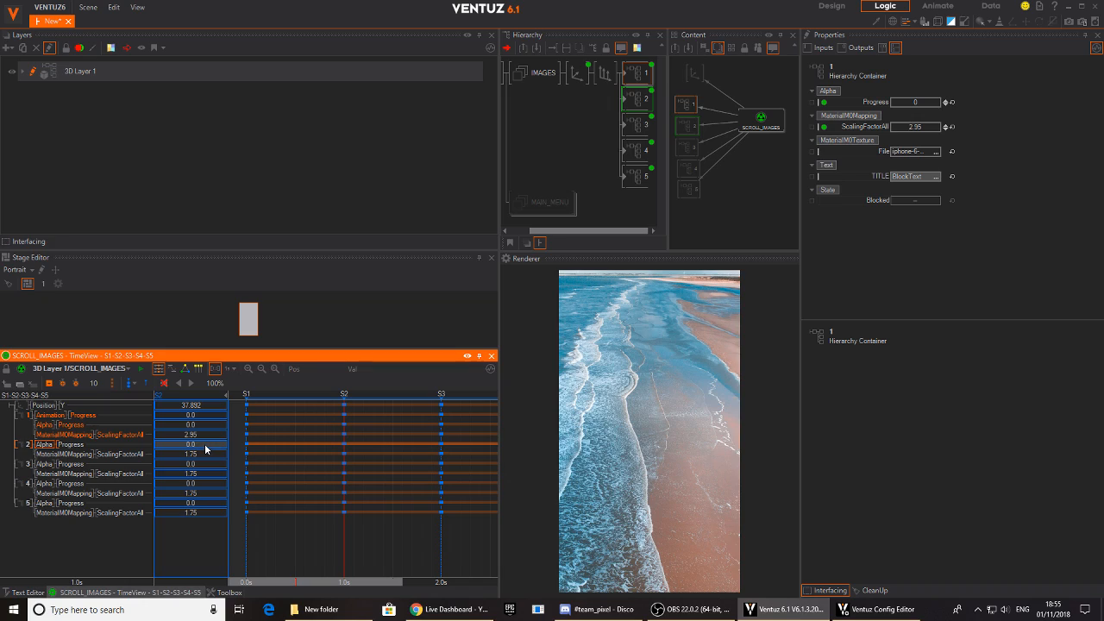
pyautogui.click(206, 444)
pyautogui.write('100')
pyautogui.press('Return')
# - Set container 2's ScalingFactorAll to 1 at state S2
pyautogui.click(48, 455)
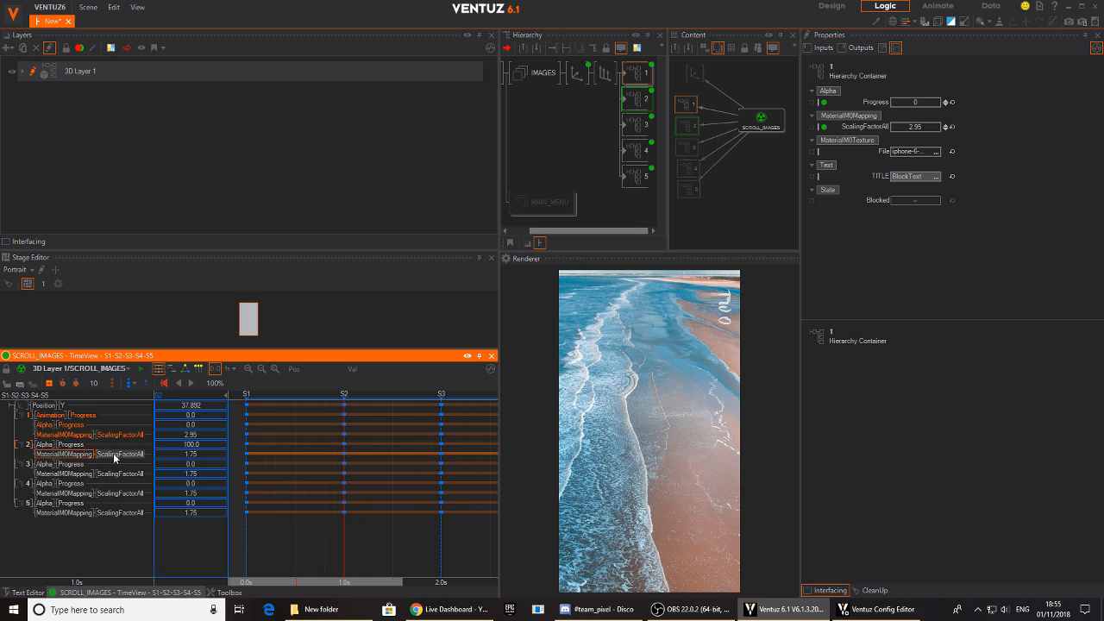
pyautogui.click(204, 458)
pyautogui.write('1')
pyautogui.press('Return')
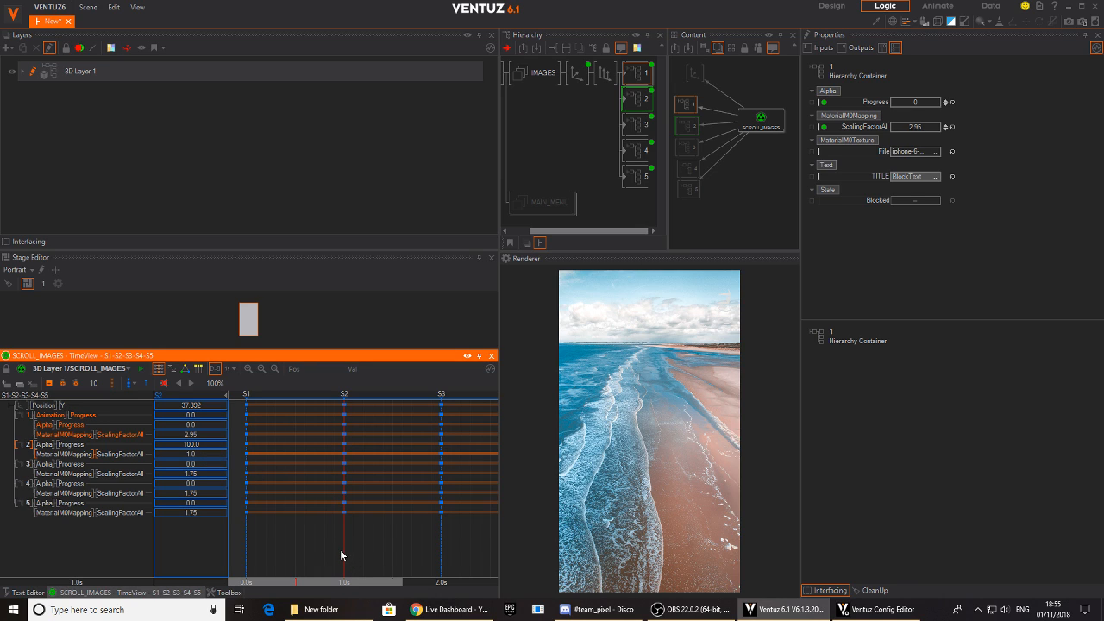
# - Set container 2's ScalingFactorAll to 2.95 at state S1
pyautogui.moveTo(343, 549); pyautogui.dragTo(246, 550)
pyautogui.moveTo(304, 545); pyautogui.dragTo(250, 555)
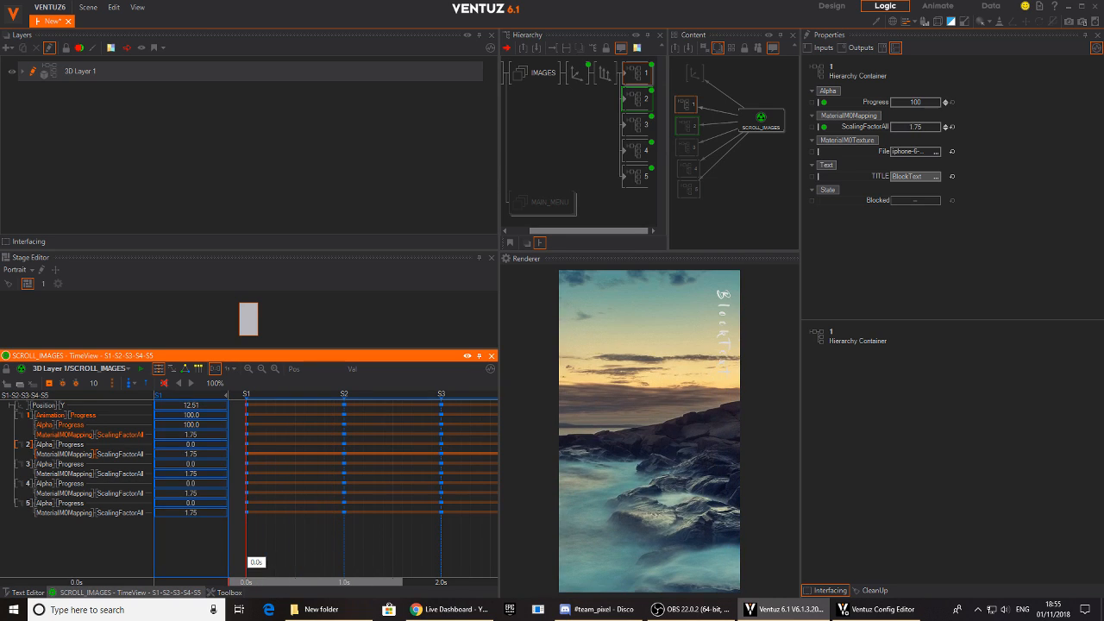
pyautogui.click(204, 455)
pyautogui.write('2.95')
pyautogui.press('Return')
# - Preview the transitions up to state S3 and set container 3's Alpha Progress to 100 there
pyautogui.moveTo(269, 559); pyautogui.dragTo(441, 532)
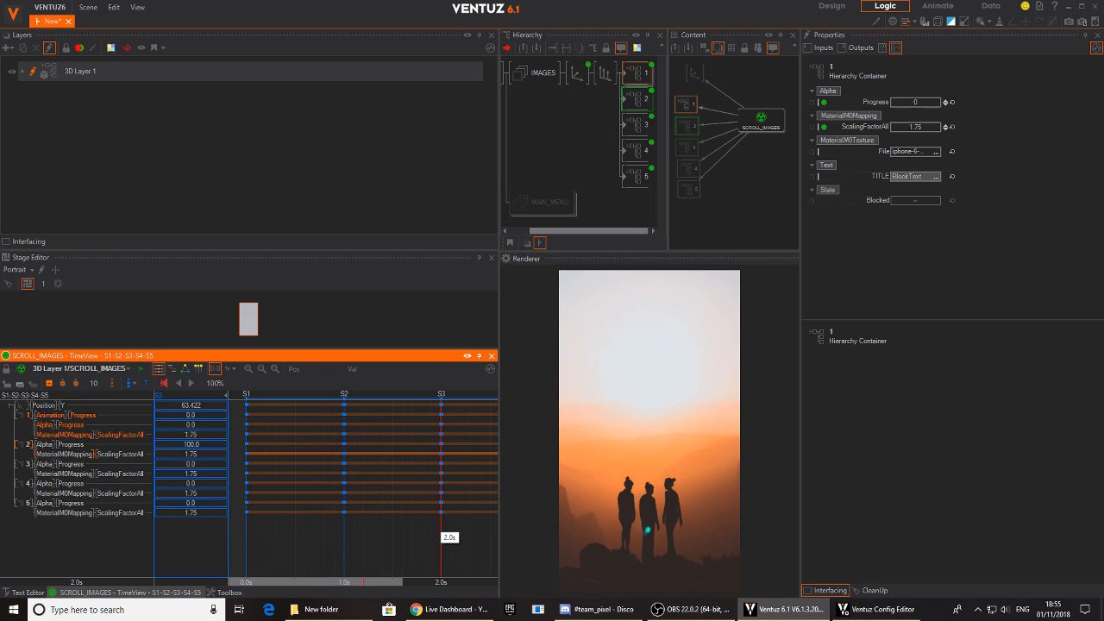
pyautogui.scroll(-3, 393, 539)
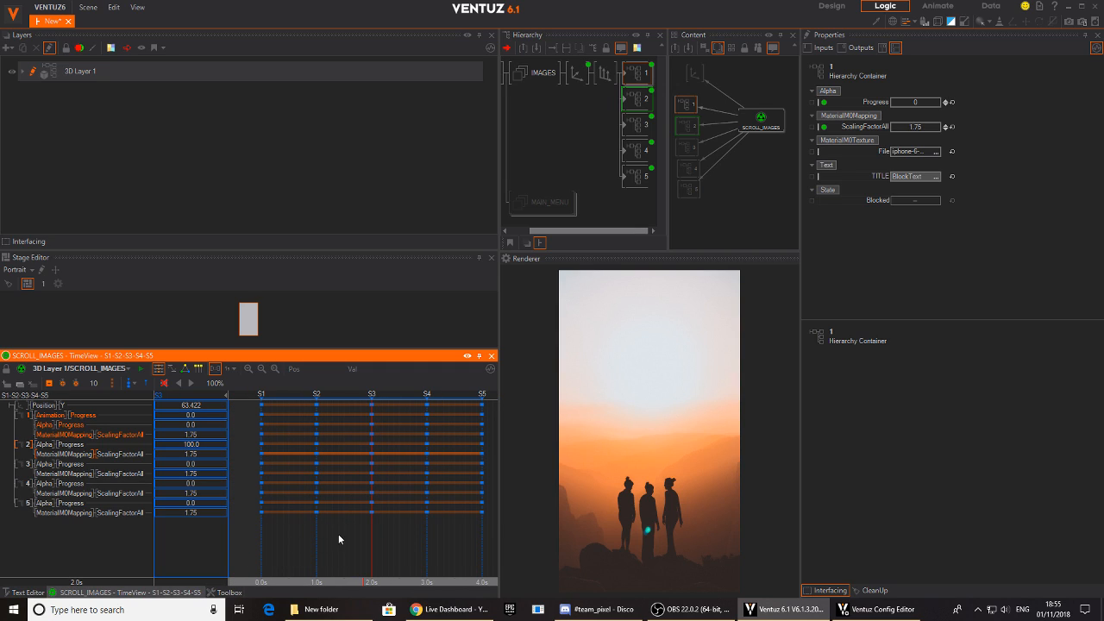
pyautogui.moveTo(266, 528); pyautogui.dragTo(373, 536)
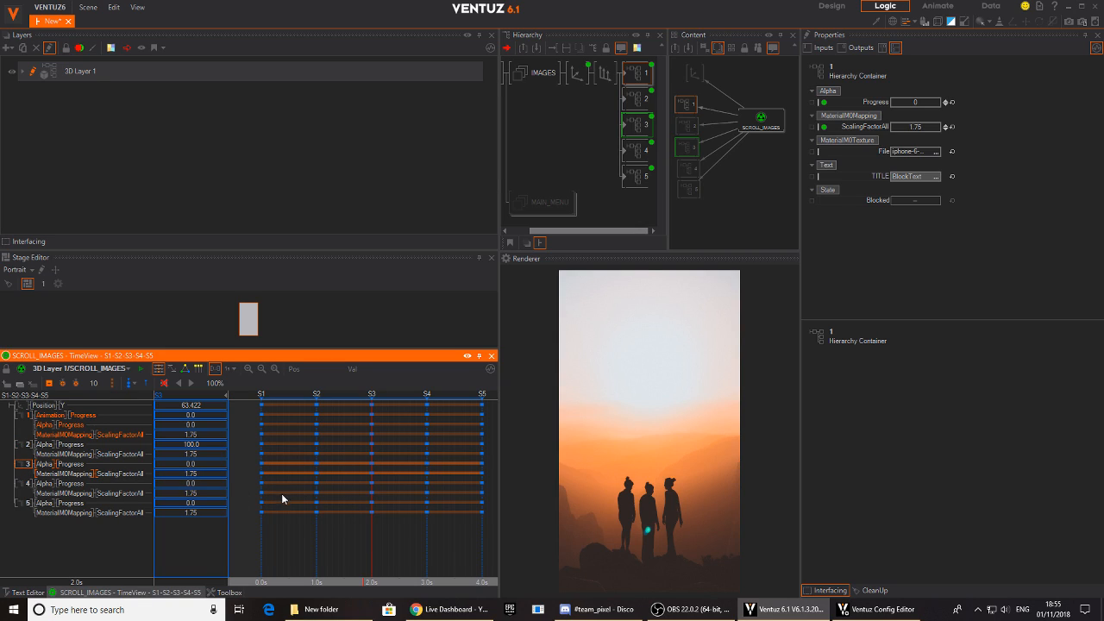
pyautogui.doubleClick(203, 465)
pyautogui.write('100')
pyautogui.press('Return')
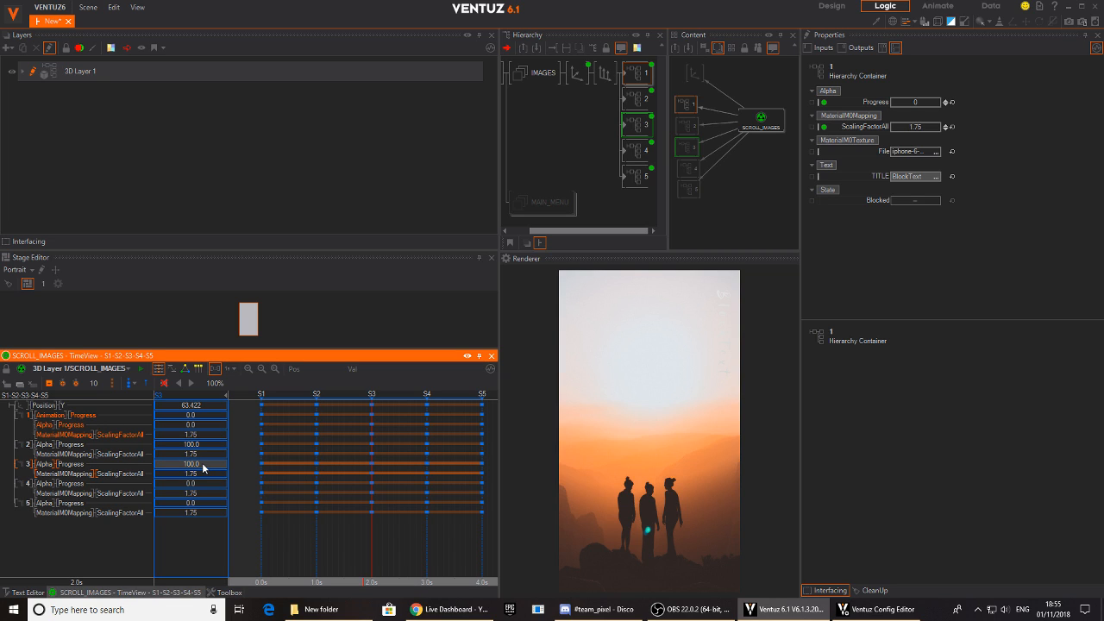
# - Set container 3's ScalingFactorAll to 2.95 at state S2
pyautogui.moveTo(371, 544); pyautogui.dragTo(317, 537)
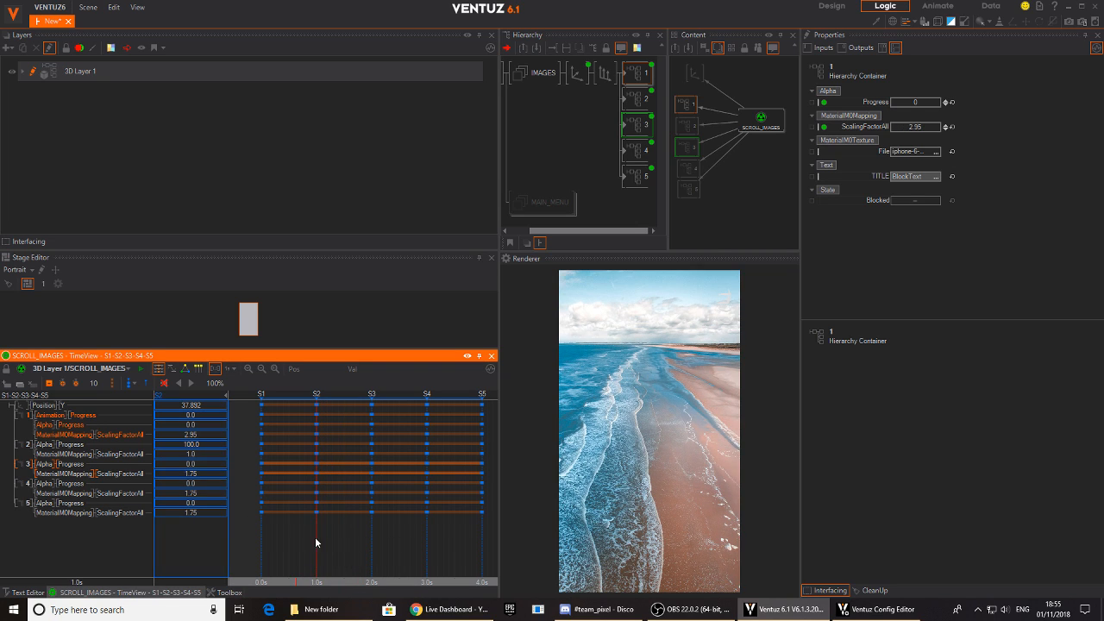
pyautogui.doubleClick(196, 477)
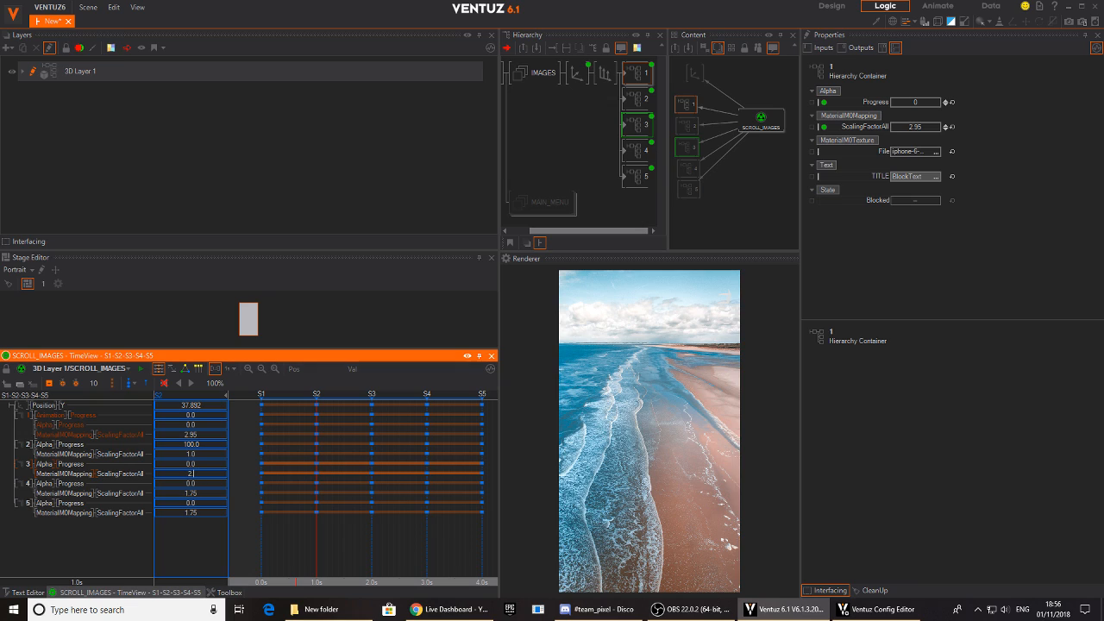
pyautogui.write('2.95')
pyautogui.press('Return')
# - Set container 3's ScalingFactorAll to 2.95 at state S4
pyautogui.moveTo(317, 538); pyautogui.dragTo(425, 530)
pyautogui.doubleClick(198, 474)
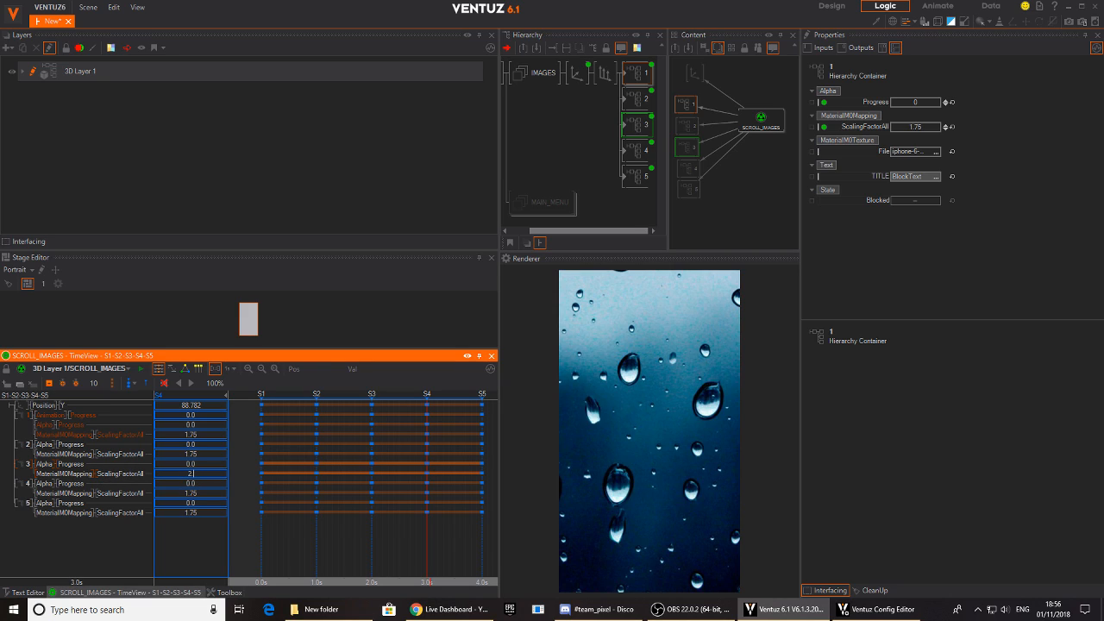
pyautogui.press('Return')
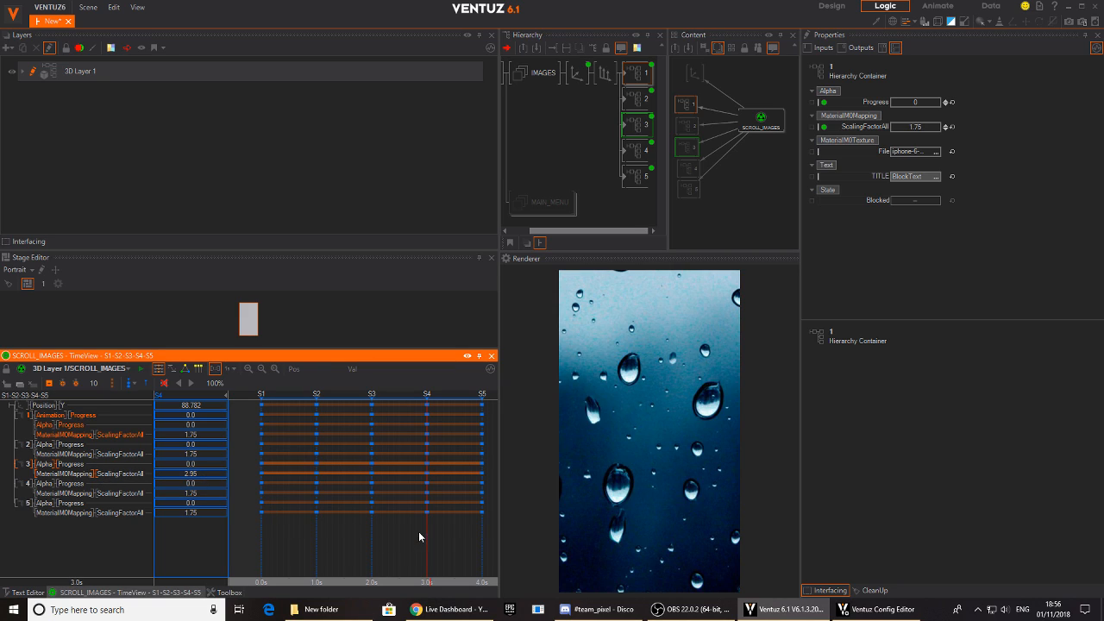
pyautogui.moveTo(425, 524)
pyautogui.mouseDown()
pyautogui.moveTo(330, 524)
pyautogui.moveTo(345, 491)
pyautogui.moveTo(372, 524)
pyautogui.moveTo(345, 524)
pyautogui.moveTo(372, 525)
pyautogui.moveTo(418, 483)
pyautogui.moveTo(426, 522)
pyautogui.moveTo(399, 465)
pyautogui.moveTo(363, 470)
pyautogui.moveTo(377, 465)
pyautogui.moveTo(377, 542)
pyautogui.moveTo(429, 465)
pyautogui.moveTo(428, 532)
pyautogui.mouseUp()
# - Set container 4's ScalingFactorAll to 1 and its Alpha Progress to 100 at state S4
pyautogui.click(51, 485)
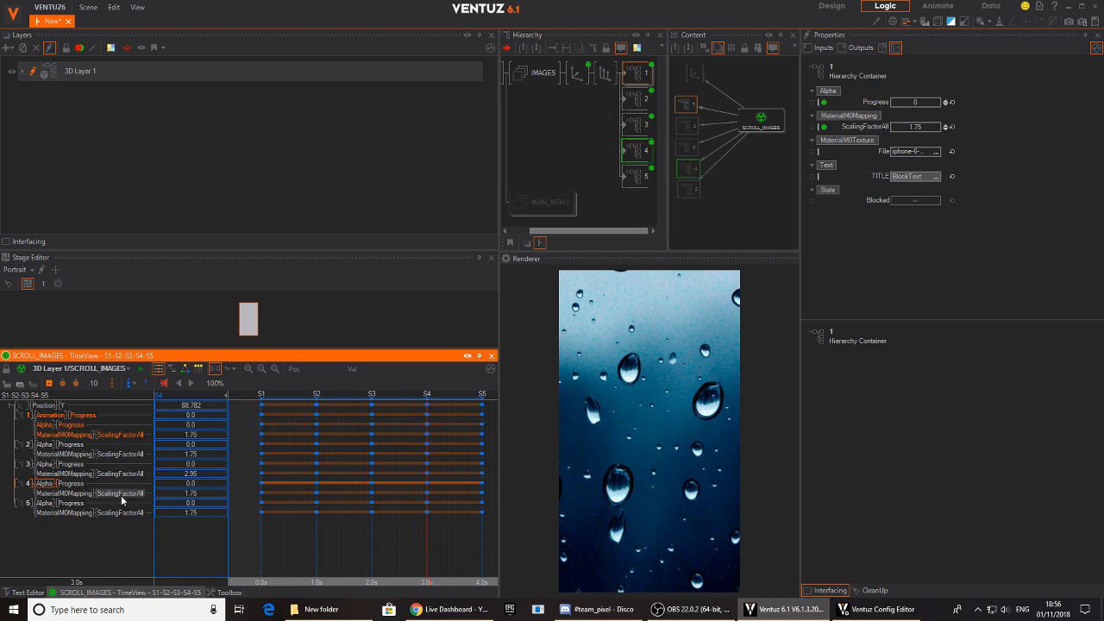
pyautogui.click(207, 496)
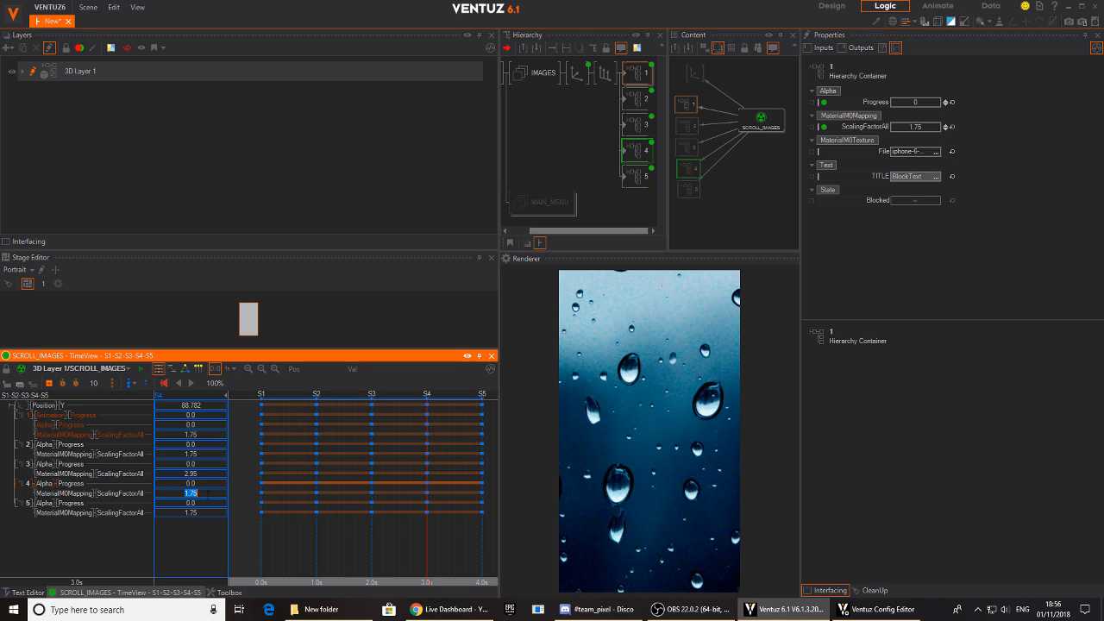
pyautogui.write('1')
pyautogui.press('Return')
pyautogui.click(204, 484)
pyautogui.write('100')
pyautogui.press('Return')
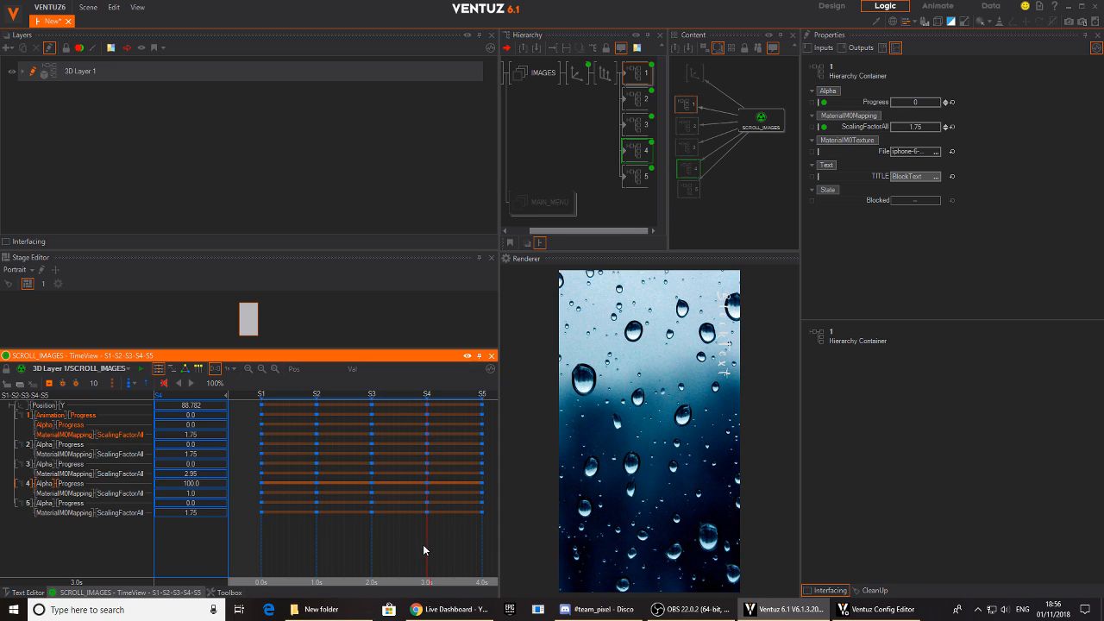
# - Set container 4's ScalingFactorAll to 2.95 at state S5
pyautogui.moveTo(428, 544); pyautogui.dragTo(481, 540)
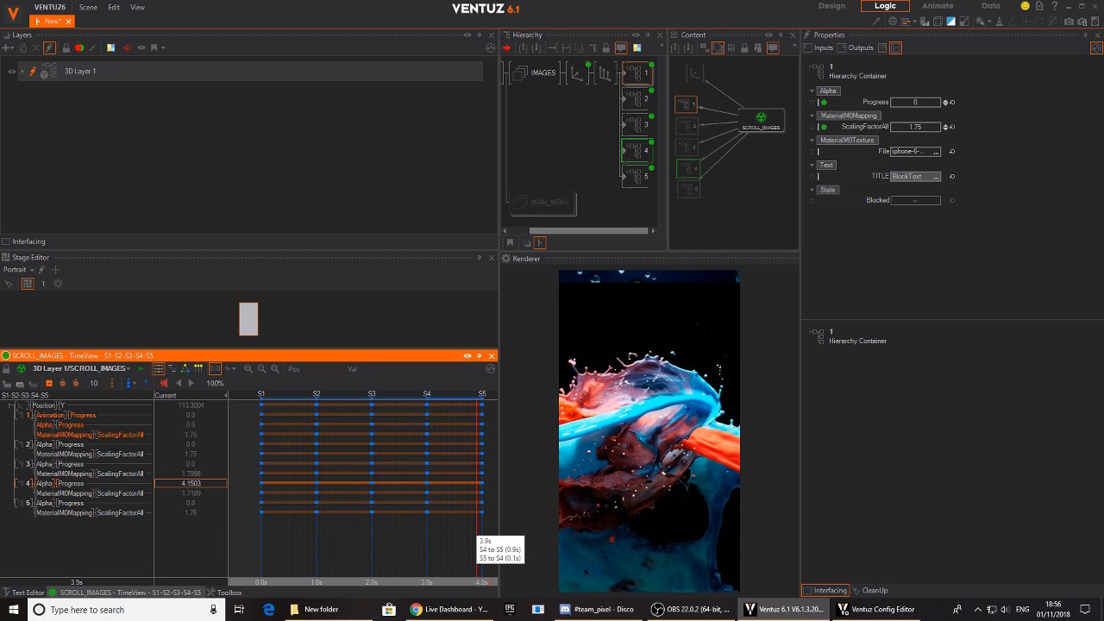
pyautogui.doubleClick(197, 493)
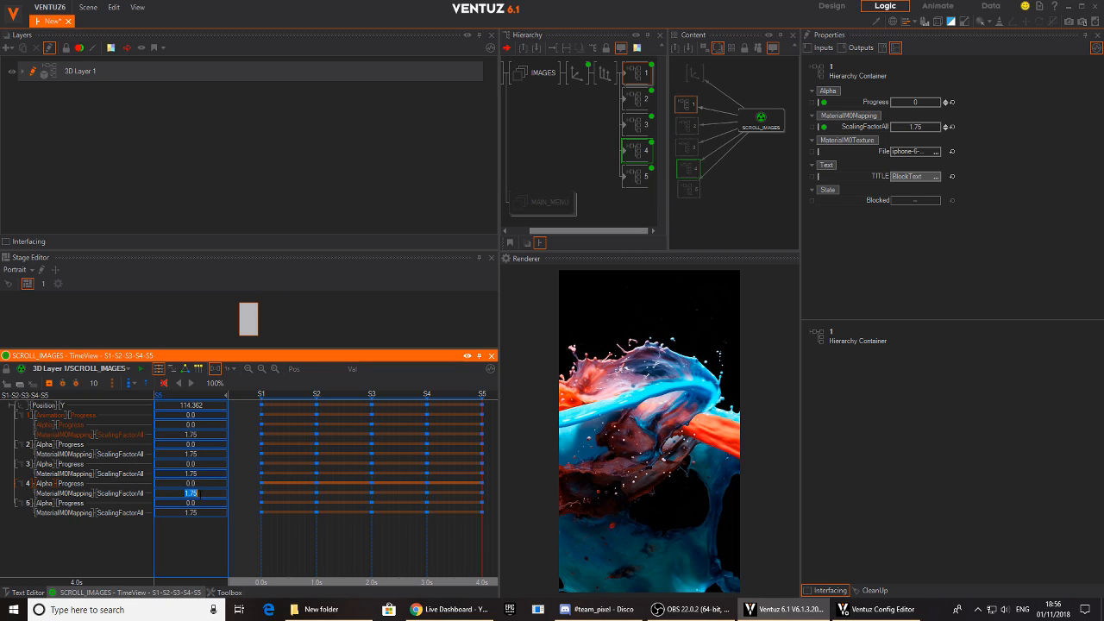
pyautogui.write('2.5')
pyautogui.press('Return')
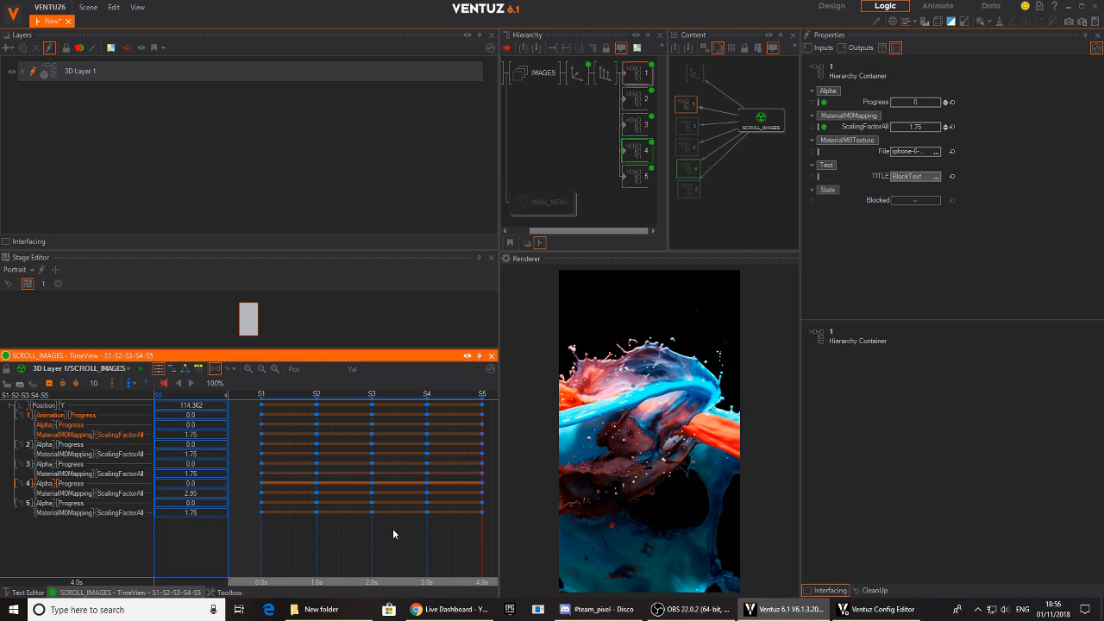
# - Set container 5's Alpha Progress to 100 and its ScalingFactorAll to 1 at state S5
pyautogui.doubleClick(196, 506)
pyautogui.write('100')
pyautogui.press('Return')
pyautogui.doubleClick(197, 513)
pyautogui.write('1')
pyautogui.press('Return')
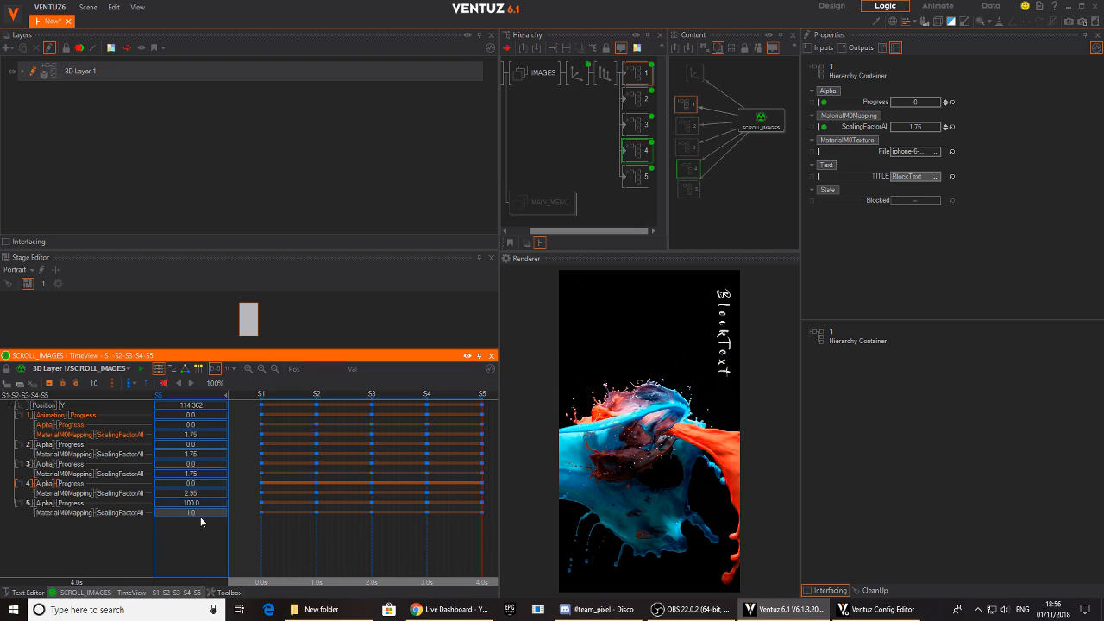
# - Set container 5's ScalingFactorAll to 2.95 at state S4 and preview the scroll back to S1
pyautogui.click(427, 539)
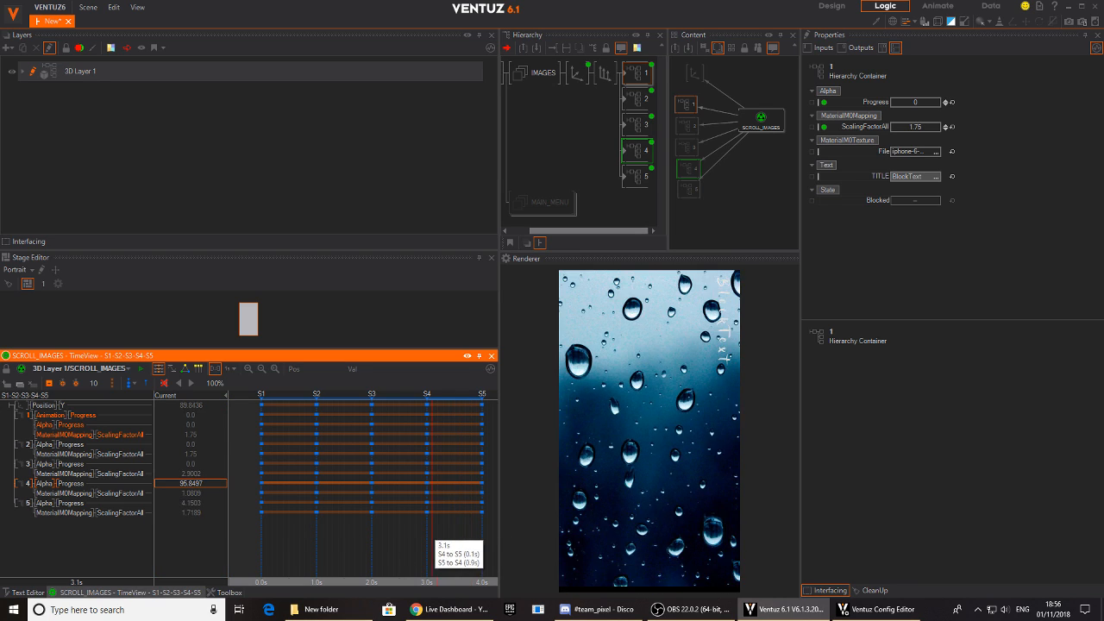
pyautogui.doubleClick(204, 514)
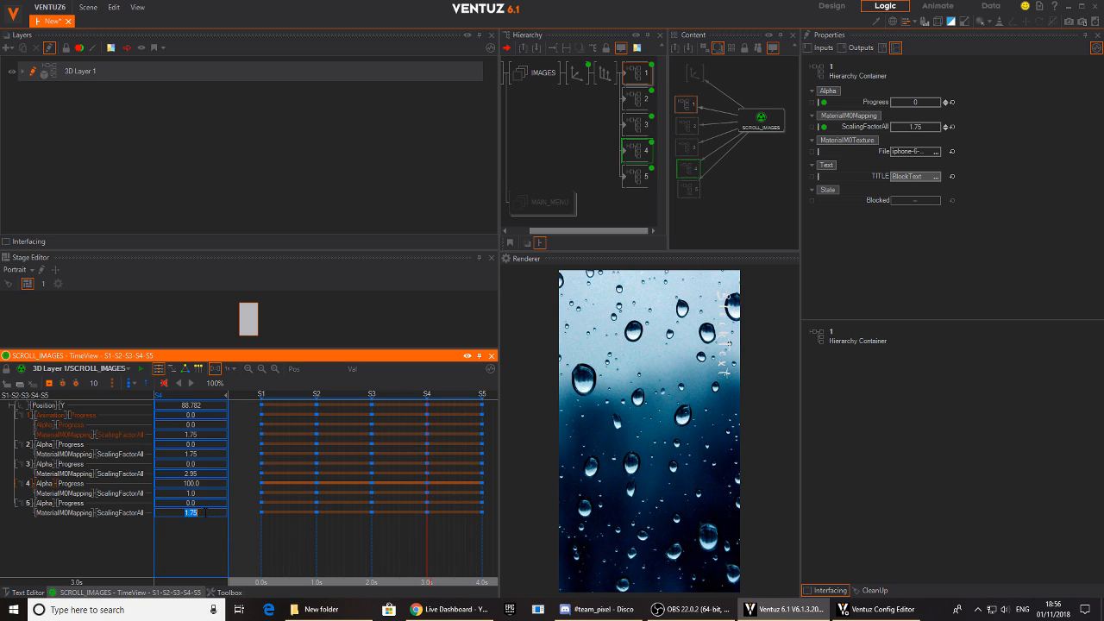
pyautogui.write('2.95')
pyautogui.press('Return')
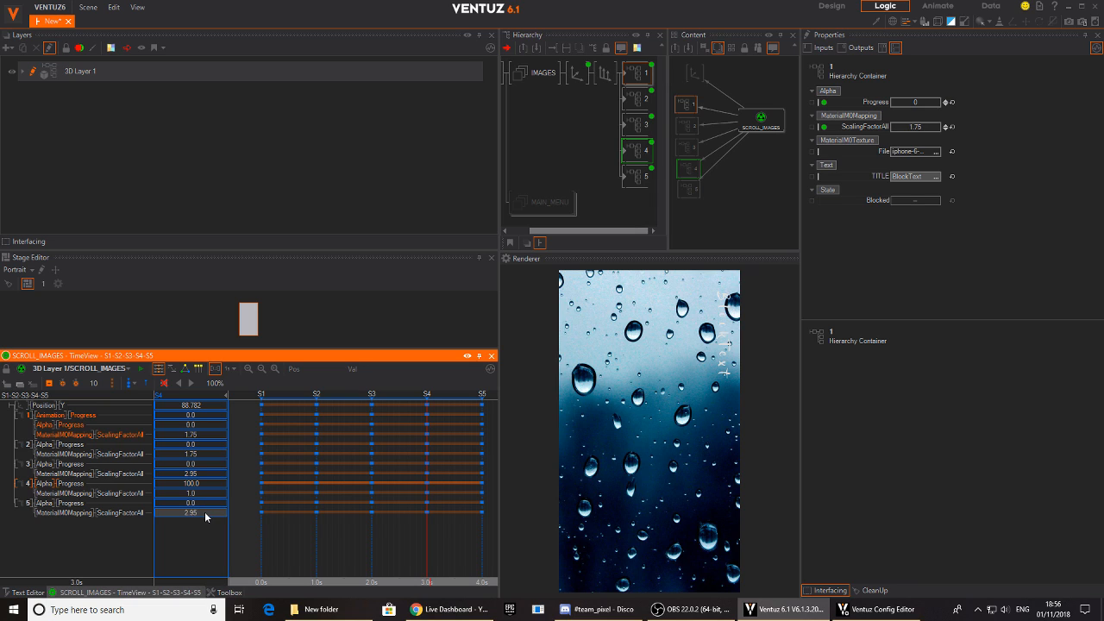
pyautogui.click(409, 539)
pyautogui.moveTo(410, 539); pyautogui.dragTo(200, 532)
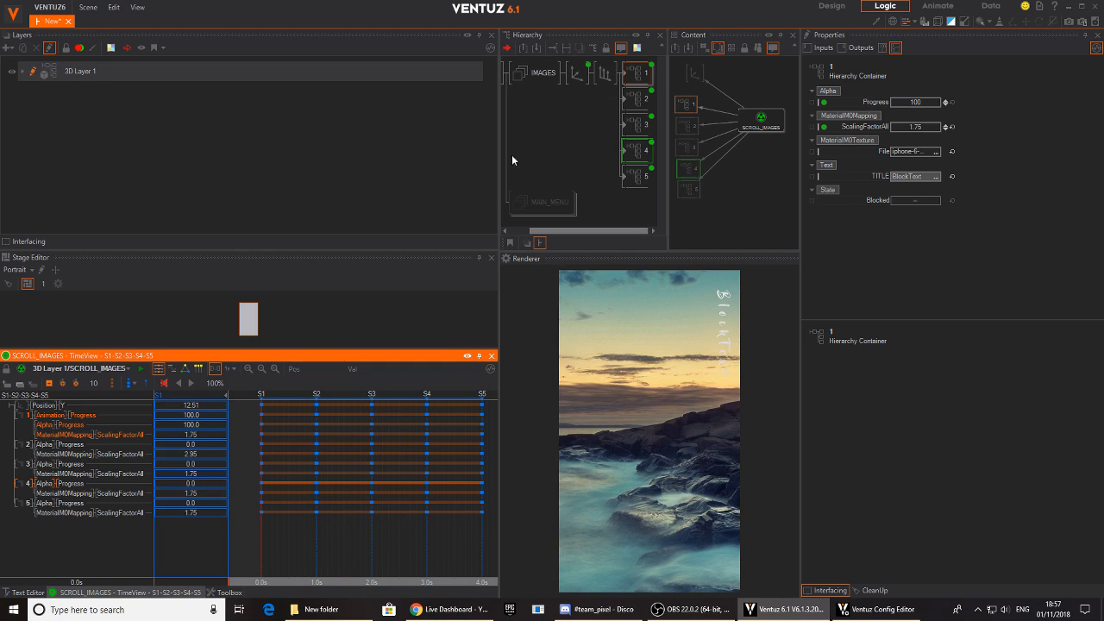
# - Select the SCROLL_IMAGES animation and display its S1–S5 state machine in the logic view
pyautogui.moveTo(726, 88); pyautogui.dragTo(726, 129, button='middle')
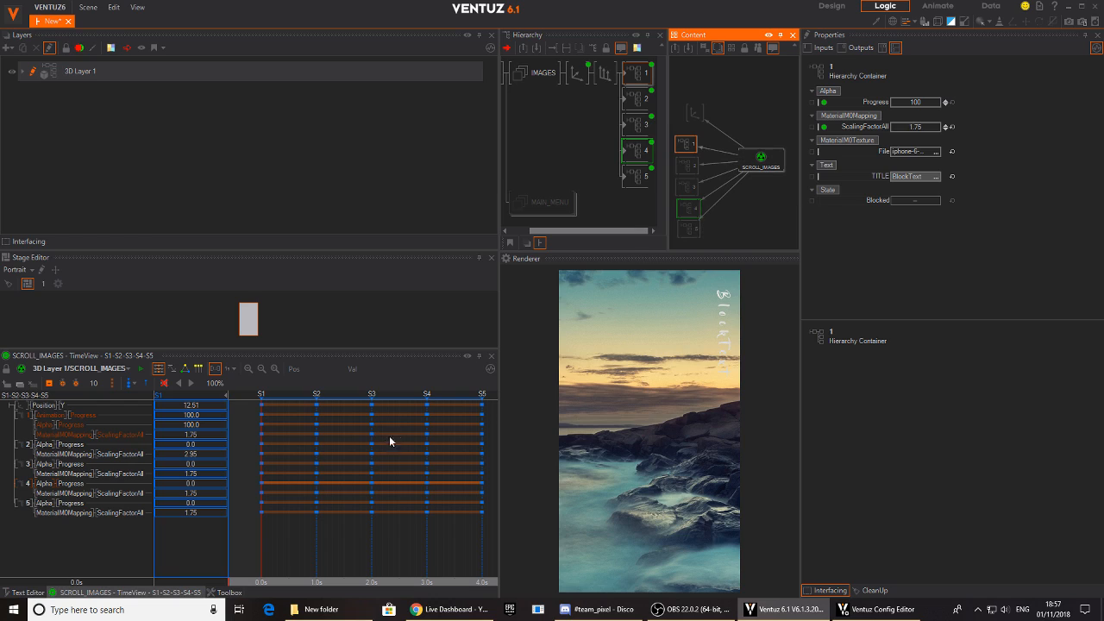
pyautogui.click(756, 158)
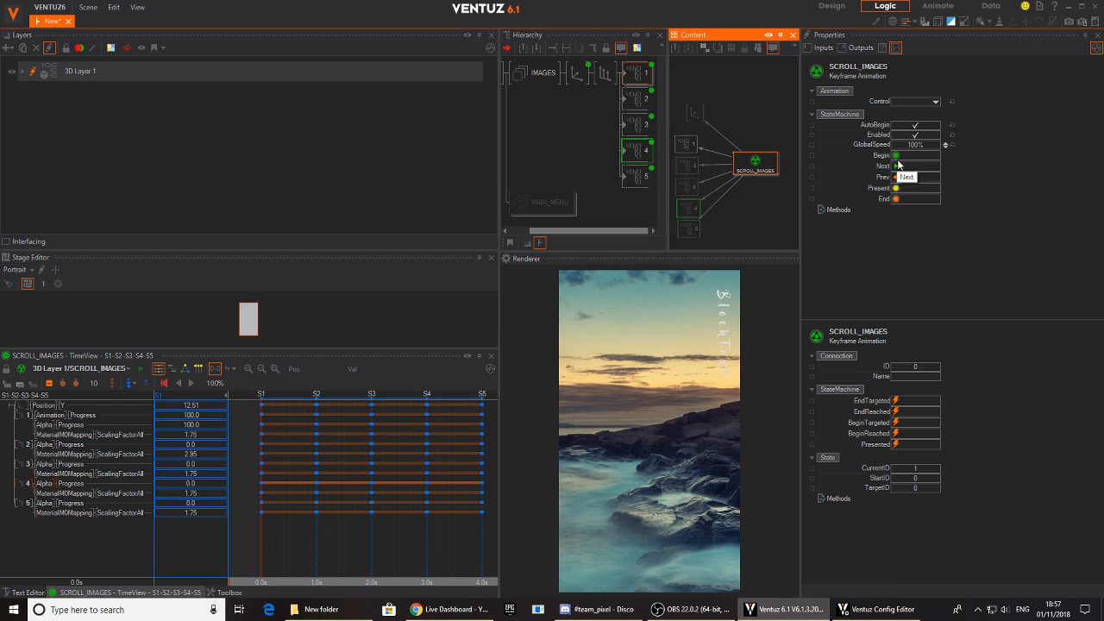
pyautogui.click(185, 368)
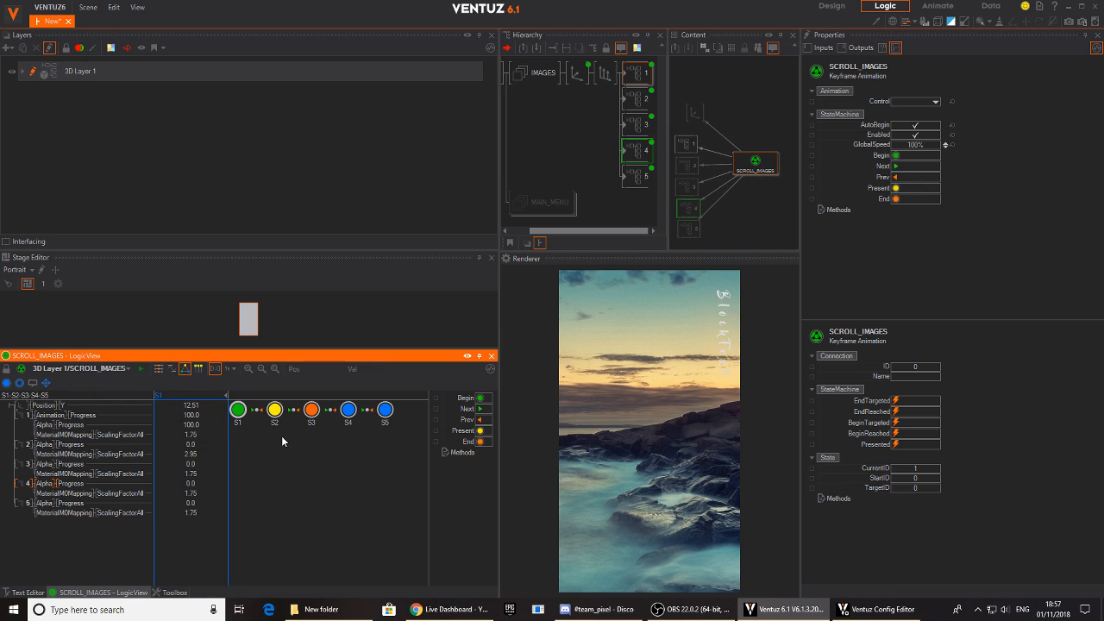
# - Offset state S1 below the other states, then rename S1 as IMAGE1 and S2 as IMAGE2
pyautogui.moveTo(241, 423); pyautogui.dragTo(242, 442)
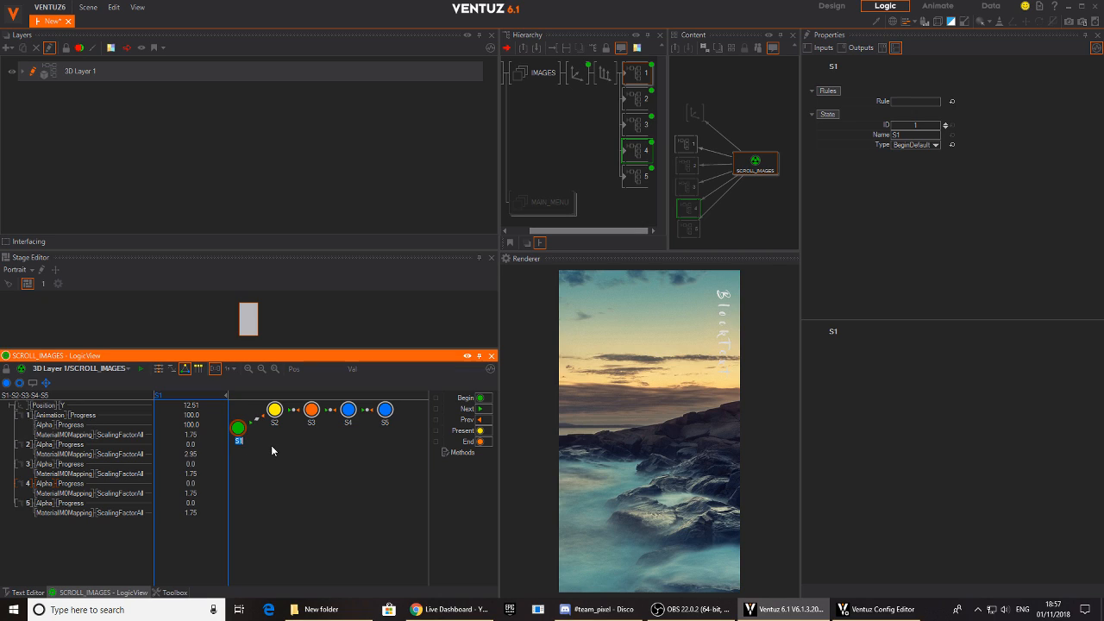
pyautogui.write('IMAGE1')
pyautogui.press('Return')
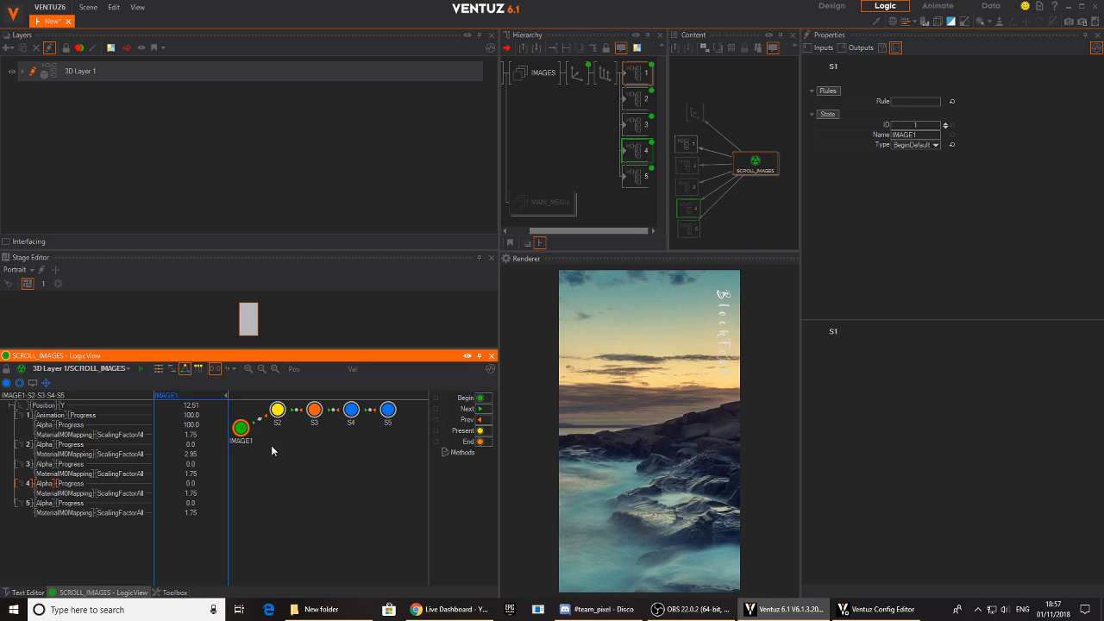
pyautogui.doubleClick(278, 422)
pyautogui.write('IMAGE2')
pyautogui.press('Return')
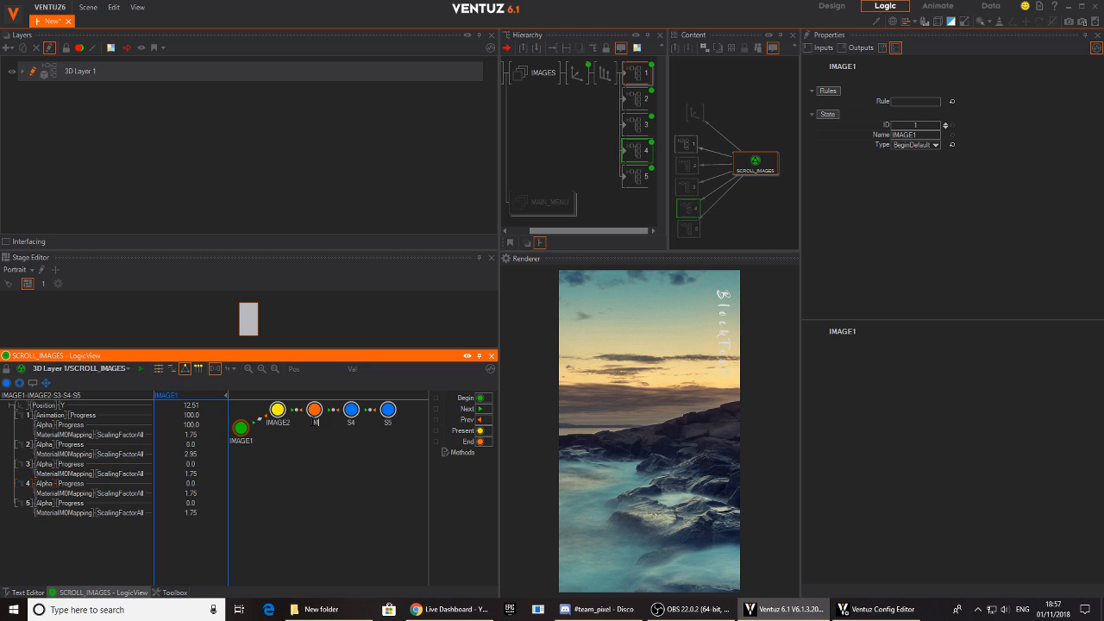
# - Rename states S3, S4 and S5 as IMAGE3, IMAGE4 and IMAGE5
pyautogui.press('Return')
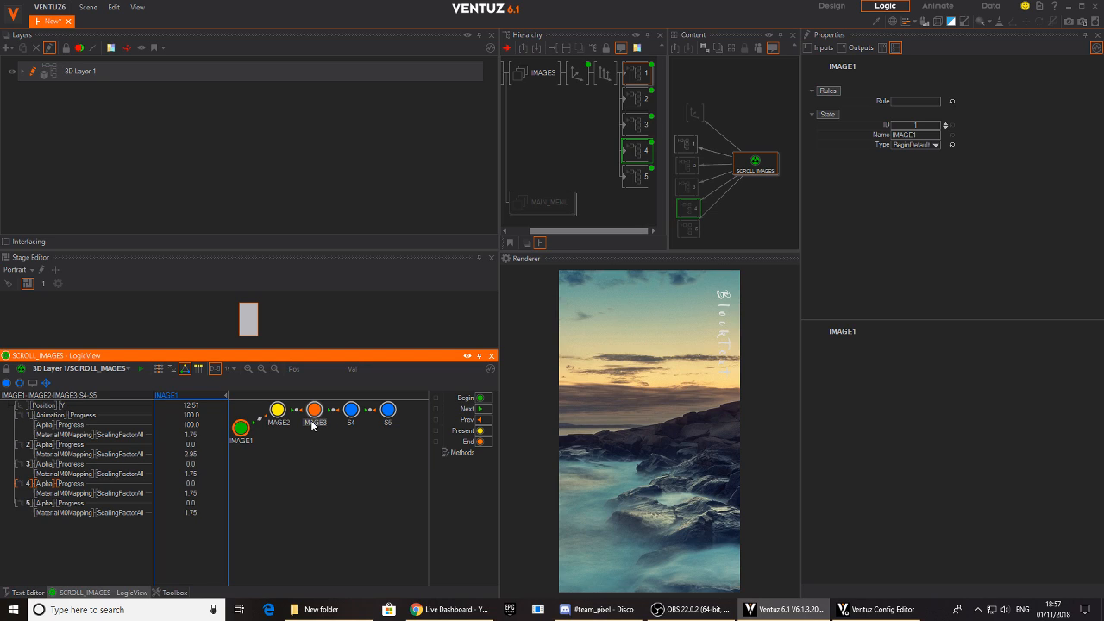
pyautogui.doubleClick(353, 424)
pyautogui.write('IMAGE4')
pyautogui.press('Return')
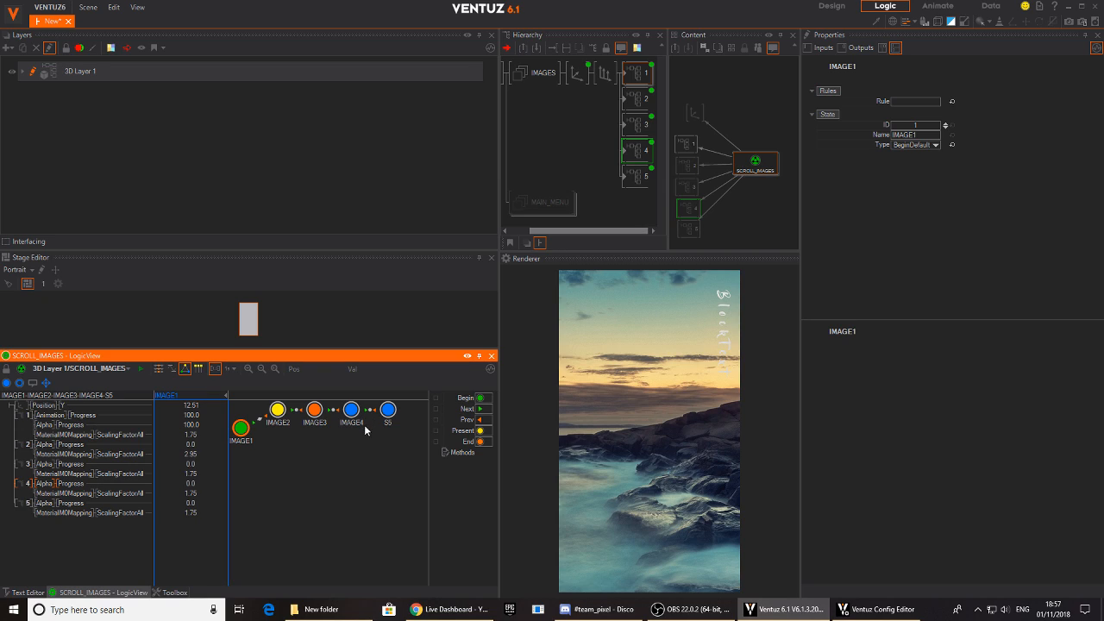
pyautogui.doubleClick(388, 423)
pyautogui.press('Return')
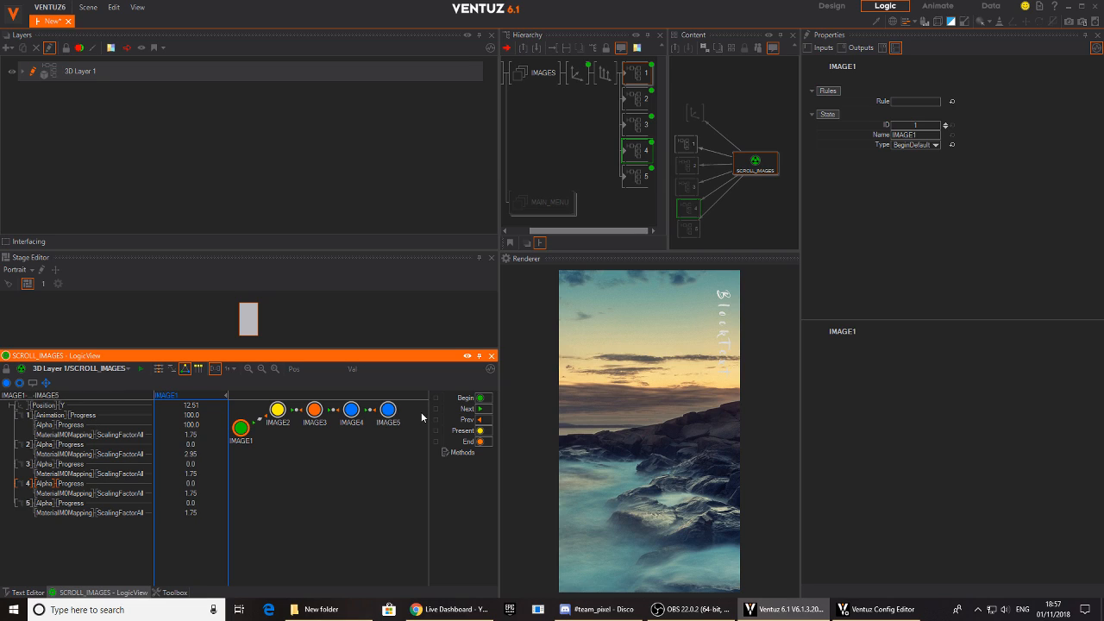
# - AutoConnect the SCROLL_IMAGES states with All-2-All Connections and Animate Rules, overwriting existing rules
pyautogui.click(47, 383)
pyautogui.click(528, 323)
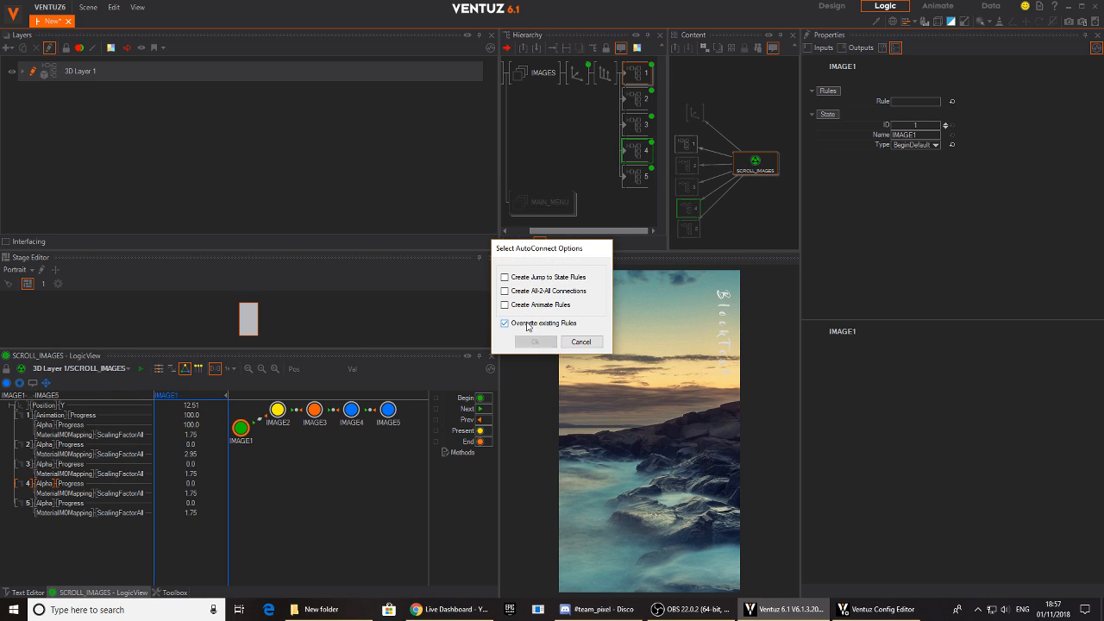
pyautogui.click(531, 307)
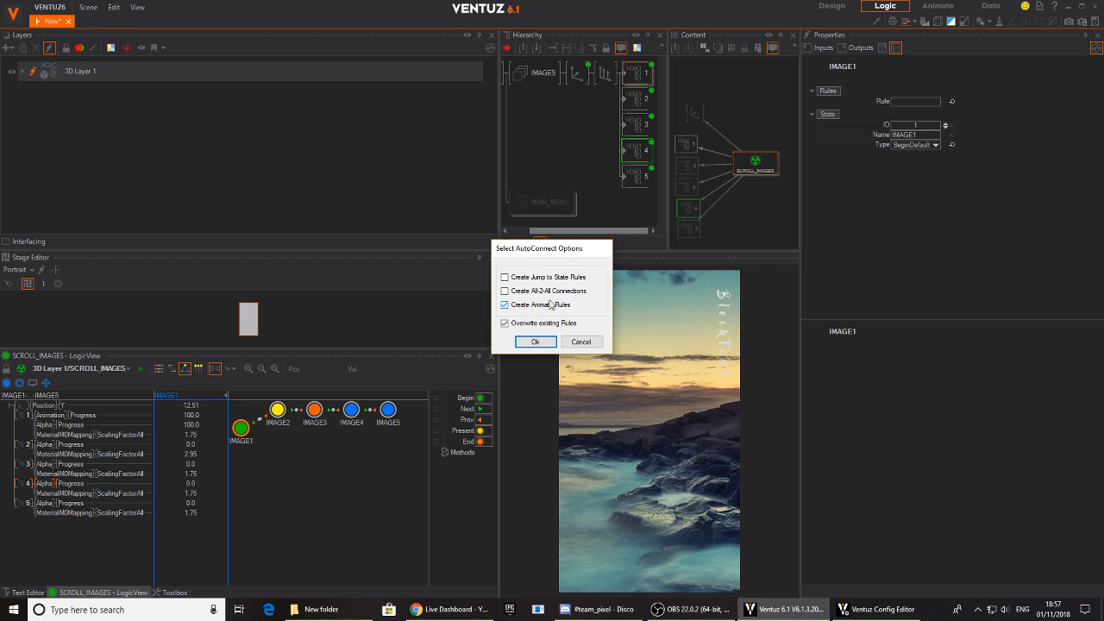
pyautogui.click(547, 344)
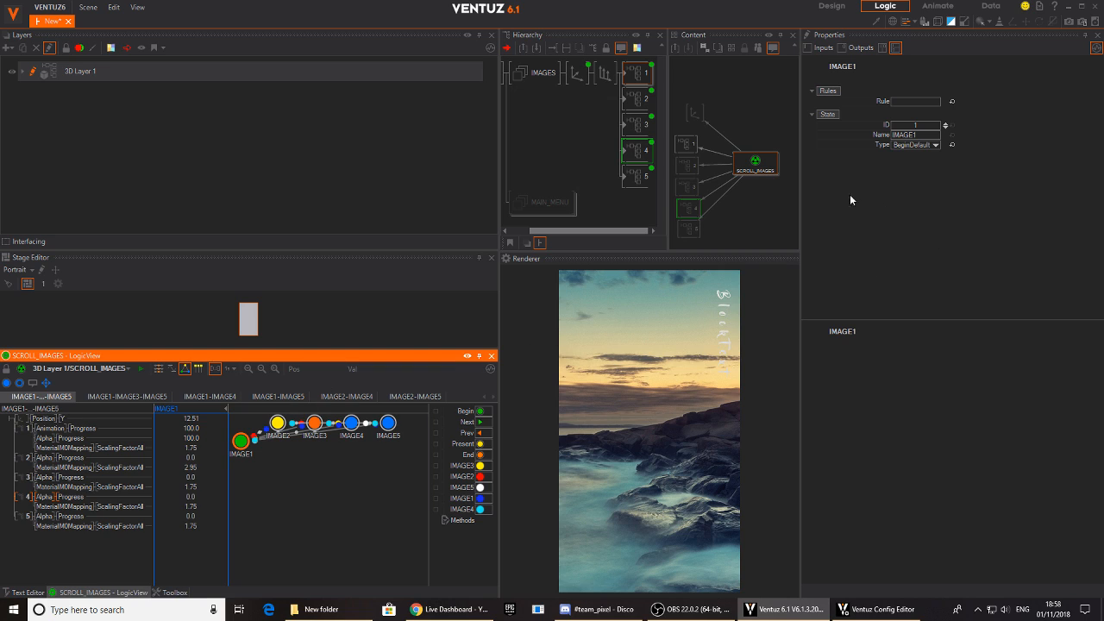
# - Select SCROLL_IMAGES and trigger its IMAGE1 to IMAGE5 Animate methods in varying order to preview the direct transitions
pyautogui.click(754, 165)
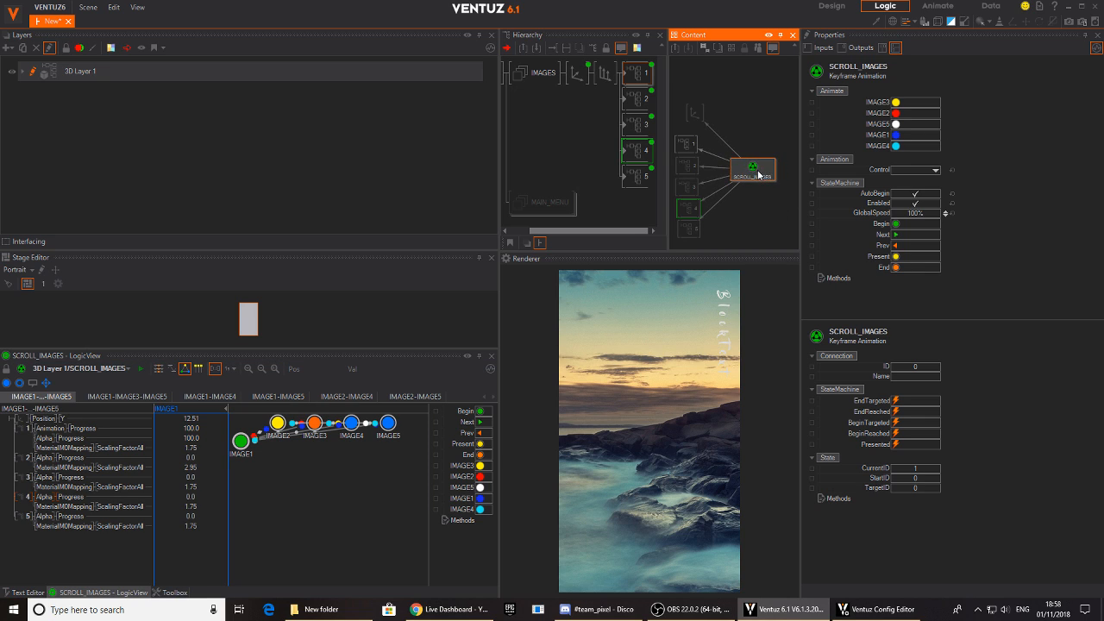
pyautogui.click(896, 114)
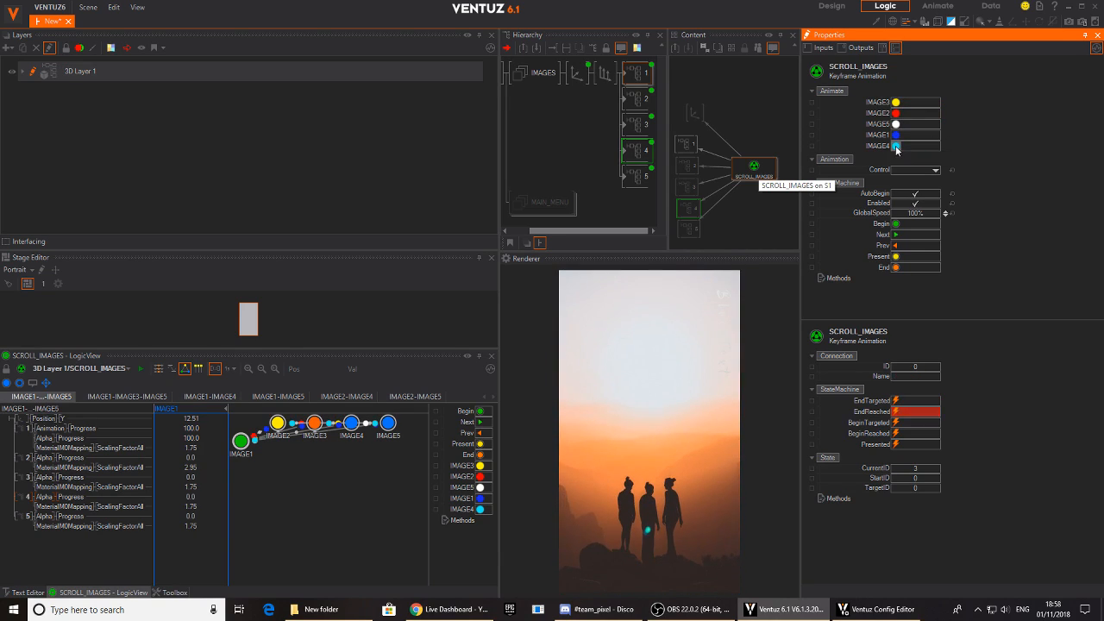
pyautogui.click(896, 147)
pyautogui.click(896, 135)
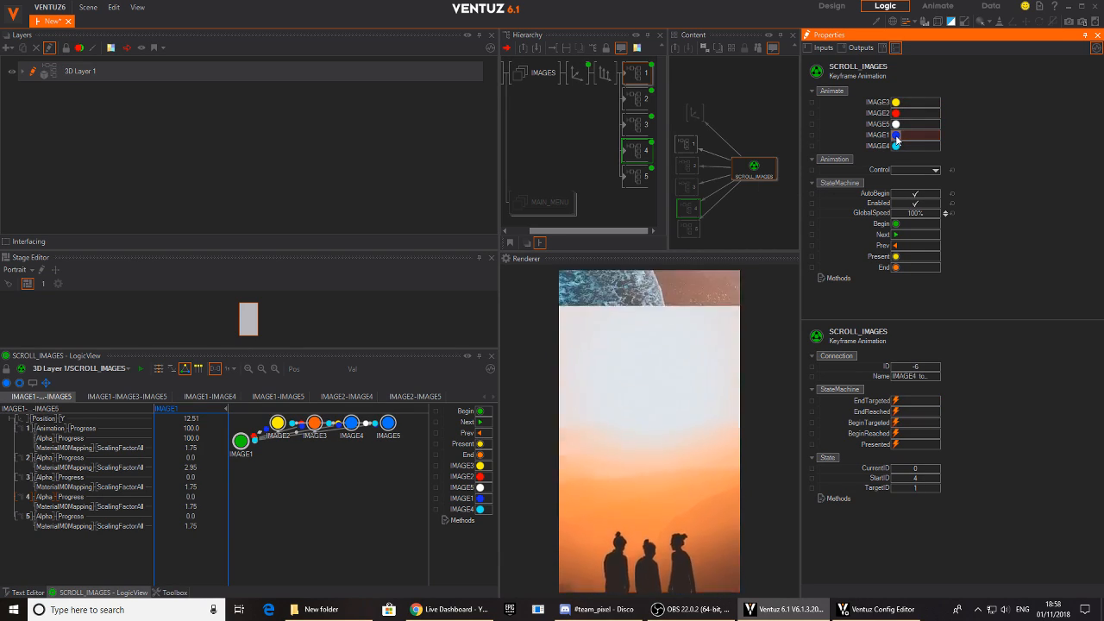
pyautogui.click(896, 114)
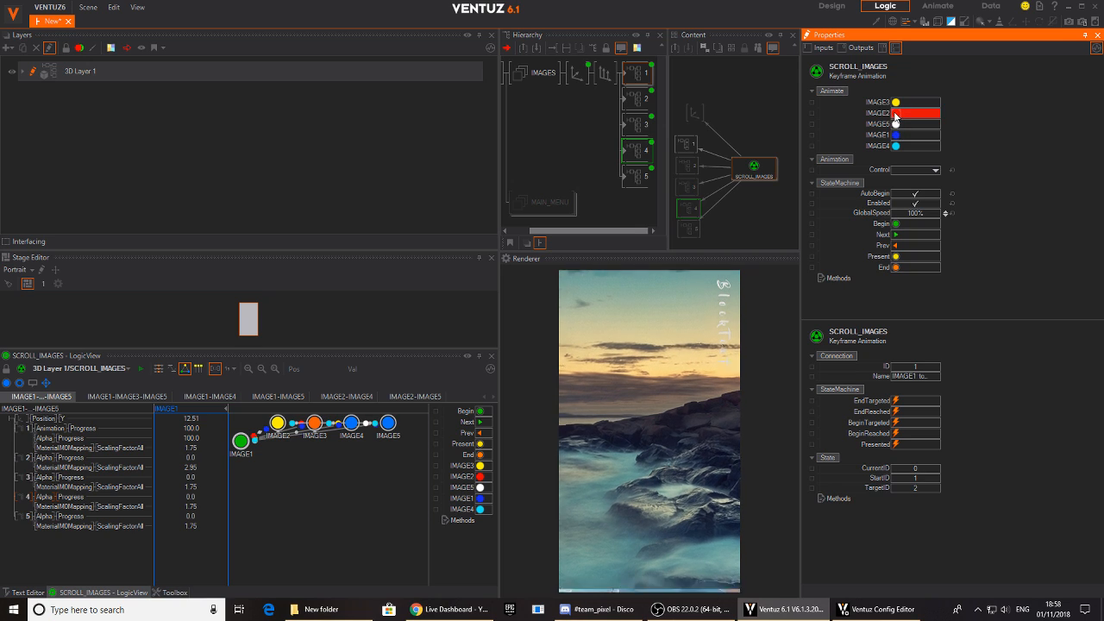
pyautogui.click(895, 147)
pyautogui.click(895, 135)
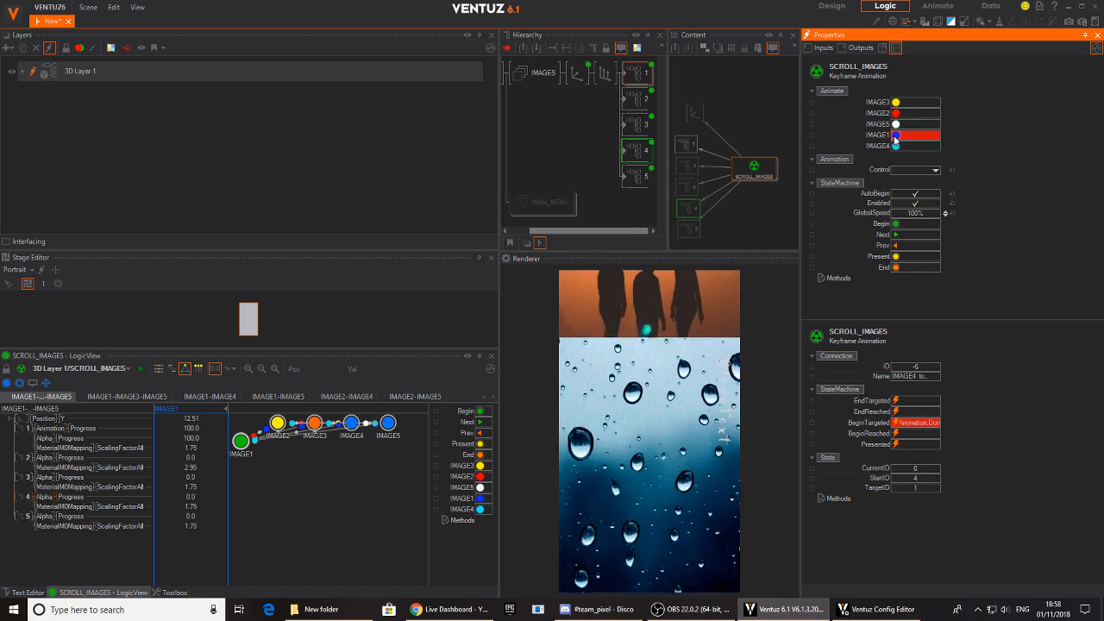
pyautogui.click(896, 125)
pyautogui.click(895, 115)
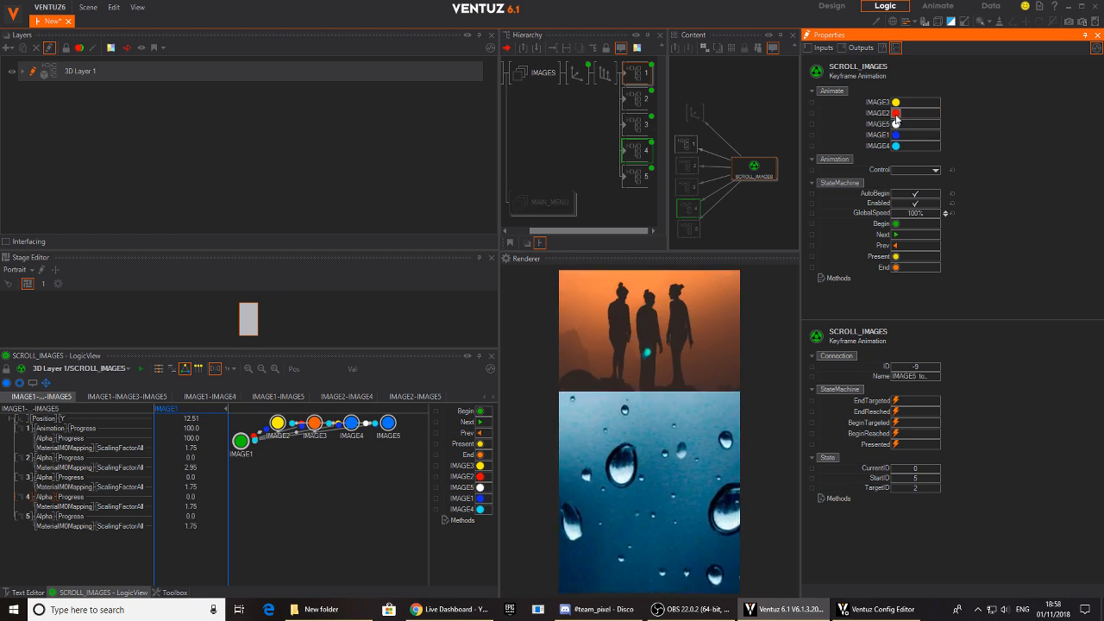
pyautogui.click(895, 135)
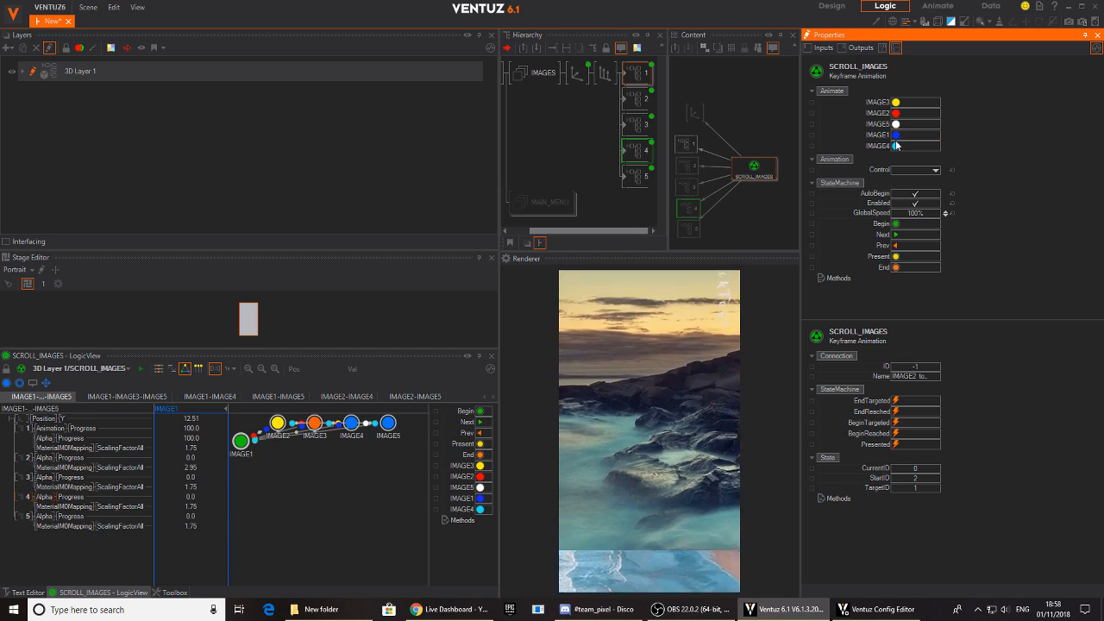
pyautogui.click(897, 103)
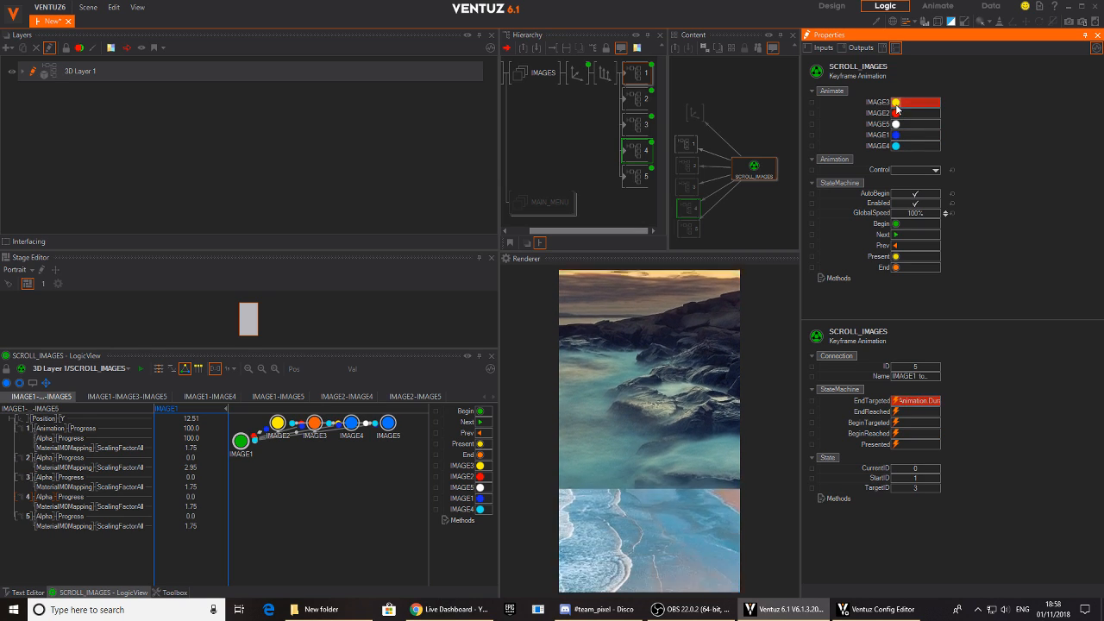
pyautogui.click(897, 146)
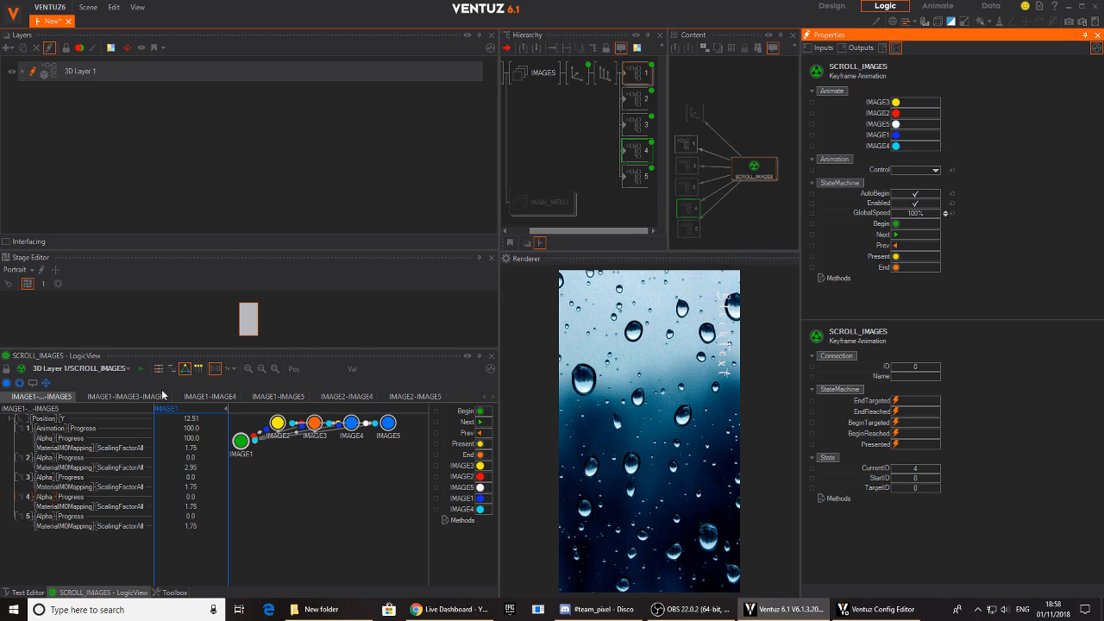
# - Display the IMAGE1-IMAGE3-IMAGE5 and IMAGE1-IMAGE4 timelines in the time view to examine their state marks
pyautogui.click(133, 397)
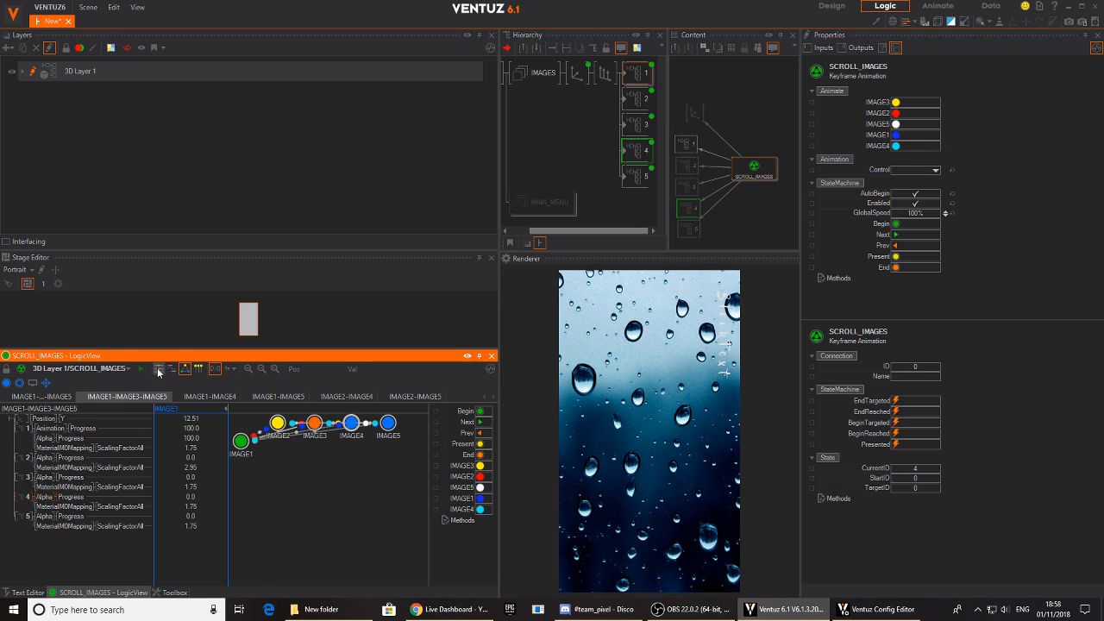
pyautogui.click(159, 369)
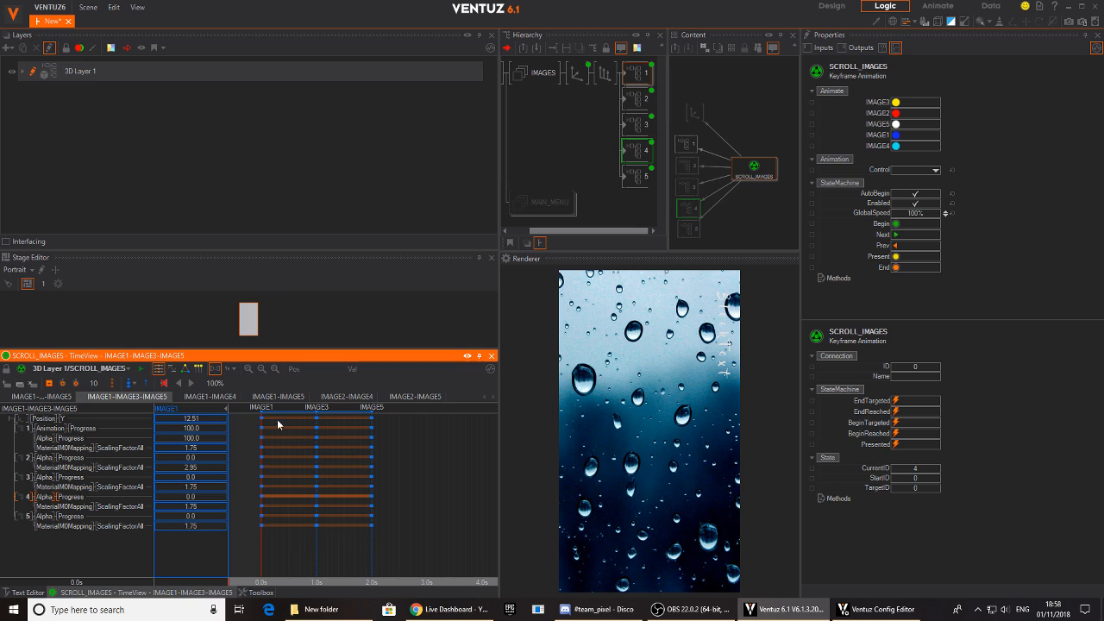
pyautogui.click(207, 397)
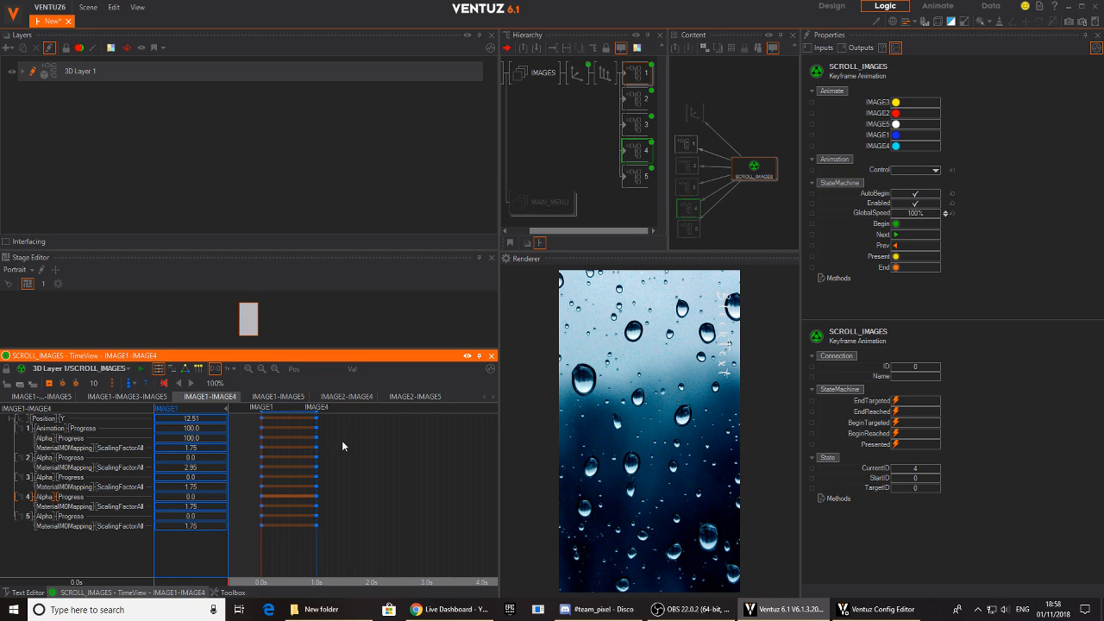
# - In the IMAGE1-IMAGE5 timeline, shorten the transition by moving the IMAGE5 state mark to about 0.5 s
pyautogui.click(283, 397)
pyautogui.moveTo(264, 503); pyautogui.dragTo(289, 510)
pyautogui.moveTo(317, 415); pyautogui.dragTo(289, 414)
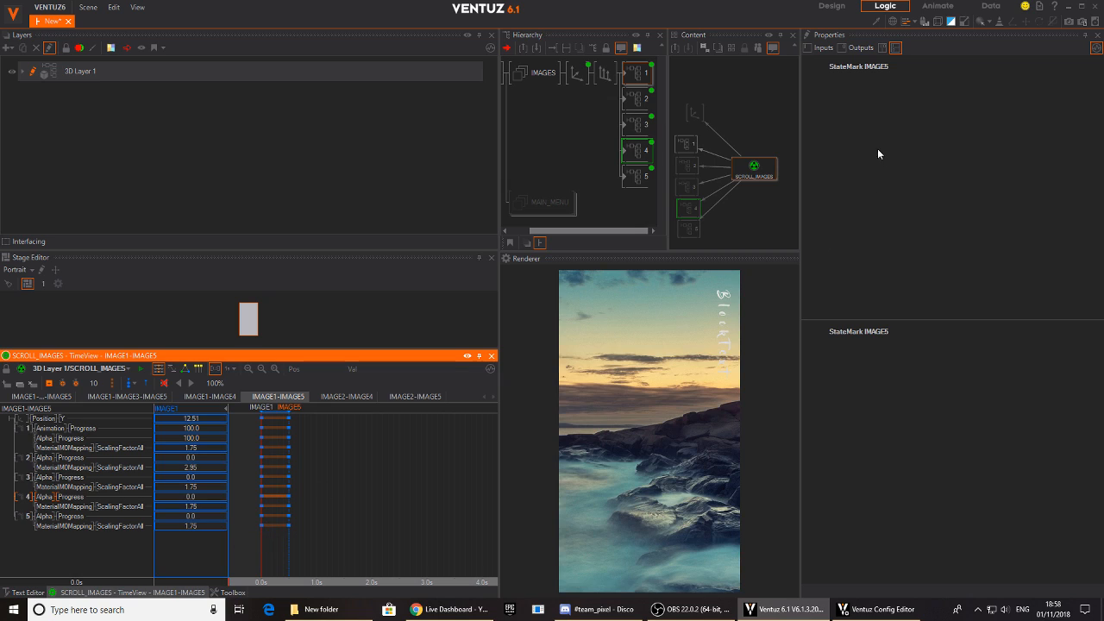
# - Preview the shortened transition by animating SCROLL_IMAGES back and forth between IMAGE1 and IMAGE5
pyautogui.click(754, 168)
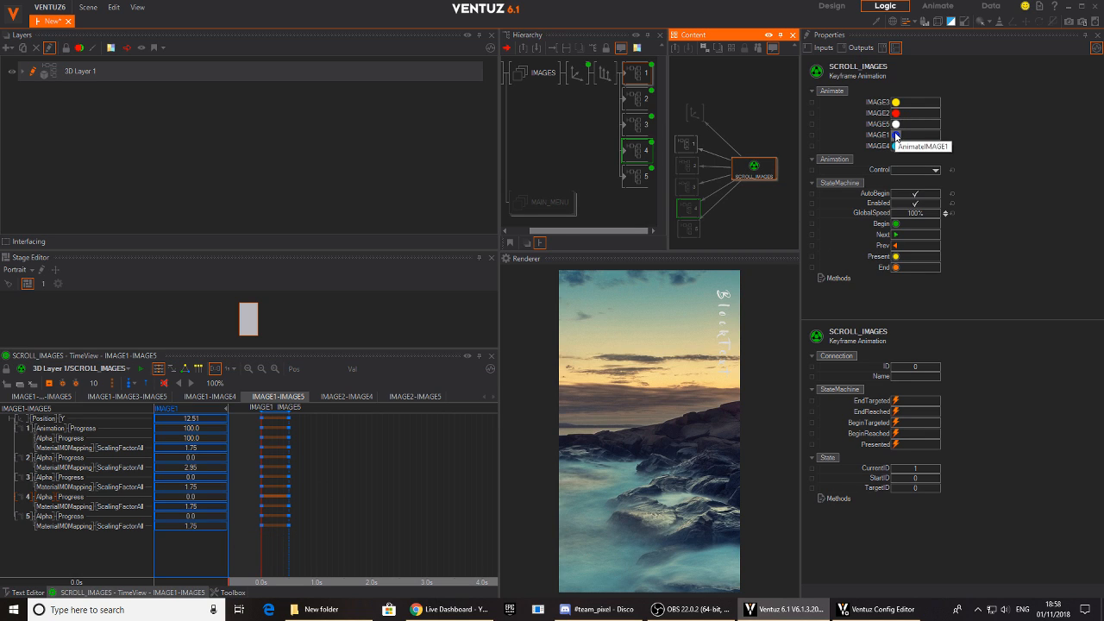
pyautogui.click(897, 136)
pyautogui.click(895, 124)
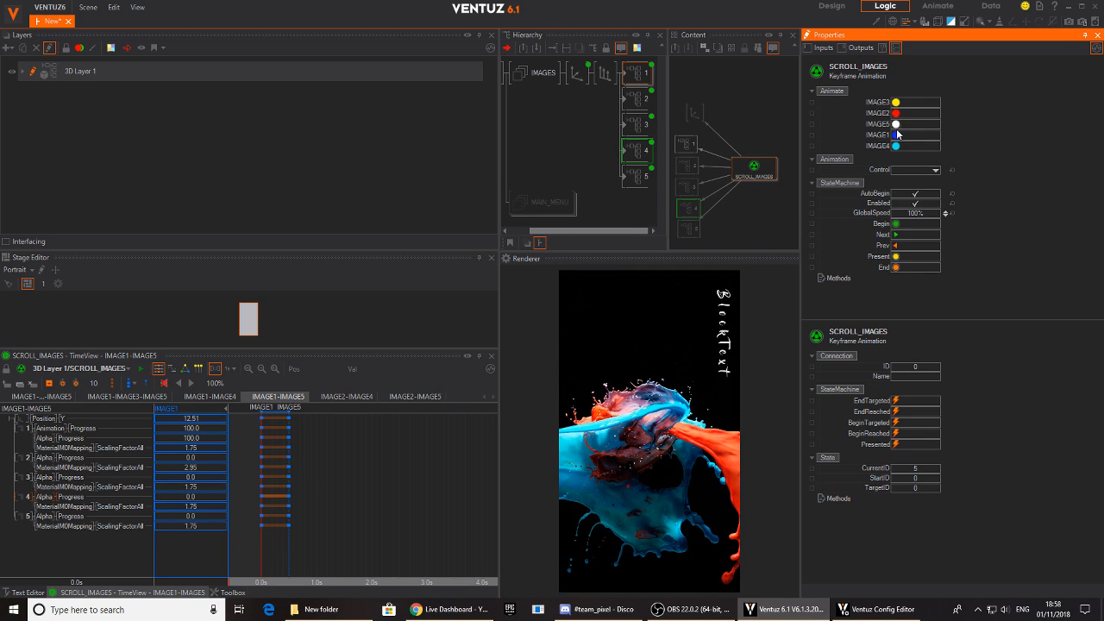
pyautogui.click(896, 135)
pyautogui.click(895, 125)
# - Move the IMAGE5 state mark back to 1.0 s and preview the transition between IMAGE1 and IMAGE5
pyautogui.moveTo(291, 415); pyautogui.dragTo(316, 411)
pyautogui.click(753, 168)
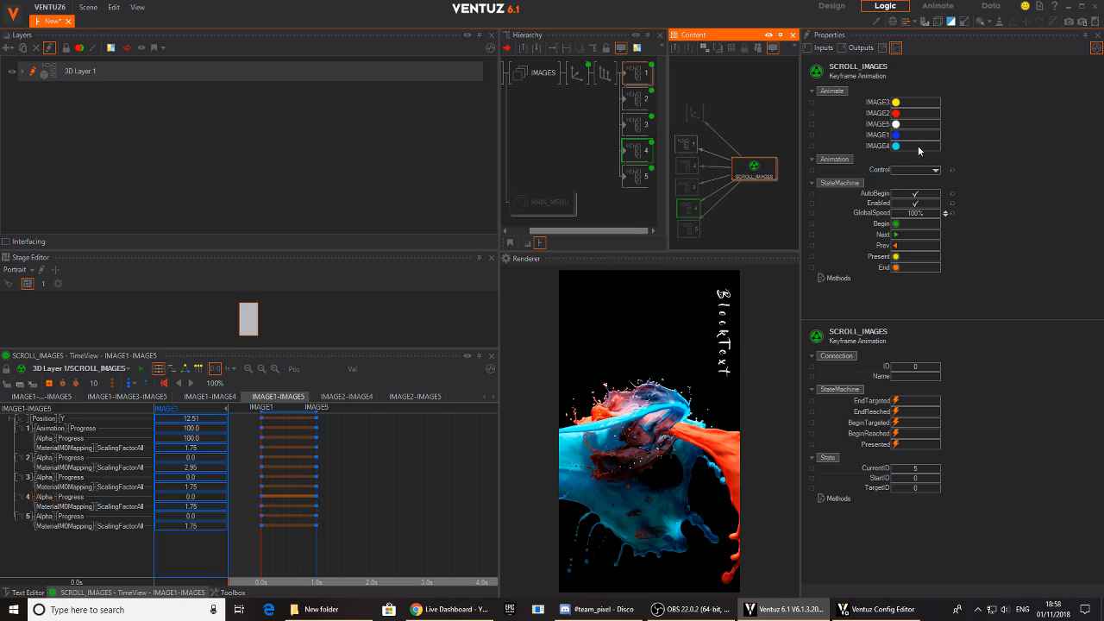
pyautogui.click(895, 136)
pyautogui.click(896, 125)
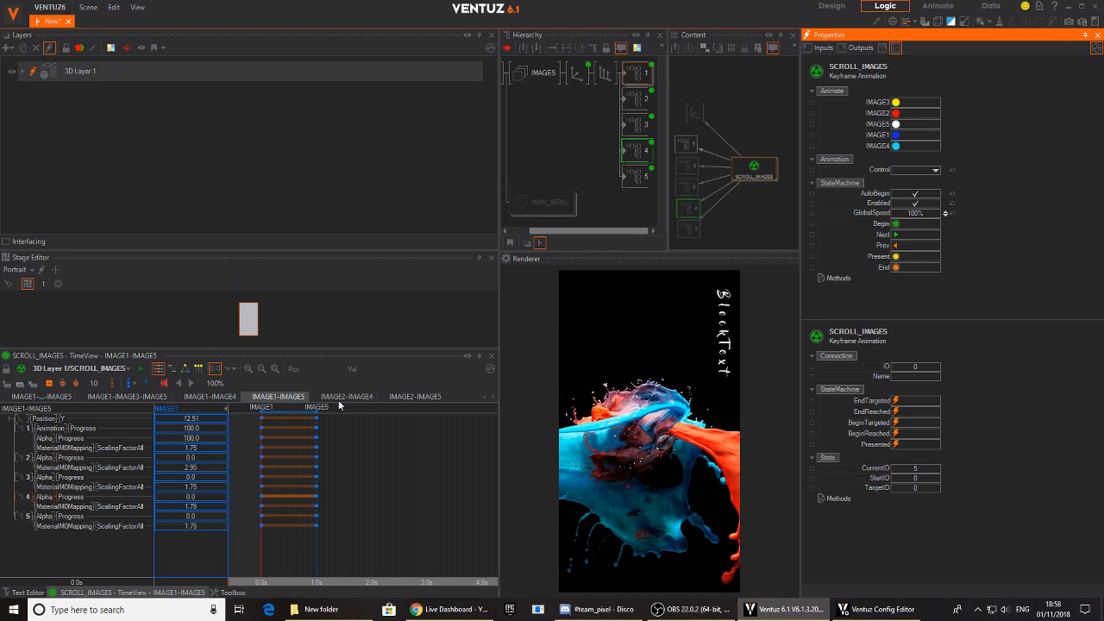
# - Display the IMAGE1-IMAGE3-IMAGE5 timeline and spread the SCROLL_IMAGES and Axis nodes apart in the content graph
pyautogui.click(138, 396)
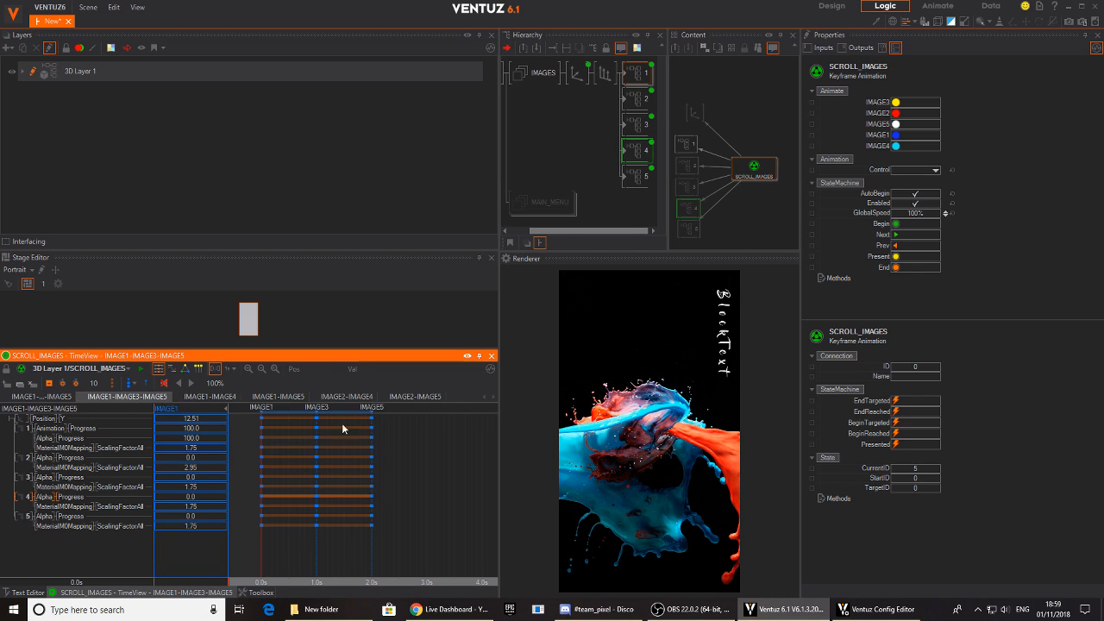
pyautogui.moveTo(268, 536)
pyautogui.mouseDown()
pyautogui.moveTo(315, 536)
pyautogui.moveTo(263, 537)
pyautogui.mouseUp()
pyautogui.moveTo(745, 173); pyautogui.dragTo(752, 179)
pyautogui.click(708, 112)
pyautogui.moveTo(700, 108); pyautogui.dragTo(736, 84)
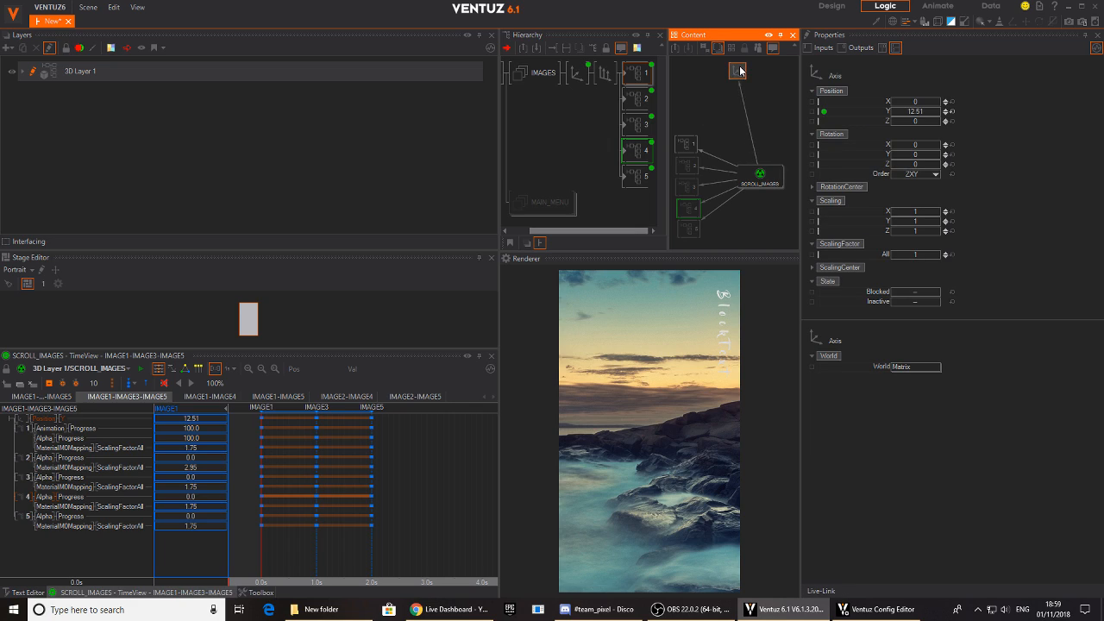
# - Insert an Oscillator on the link between SCROLL_IMAGES and the Axis node and set its Damping to 12
pyautogui.click(761, 118)
pyautogui.doubleClick(762, 117)
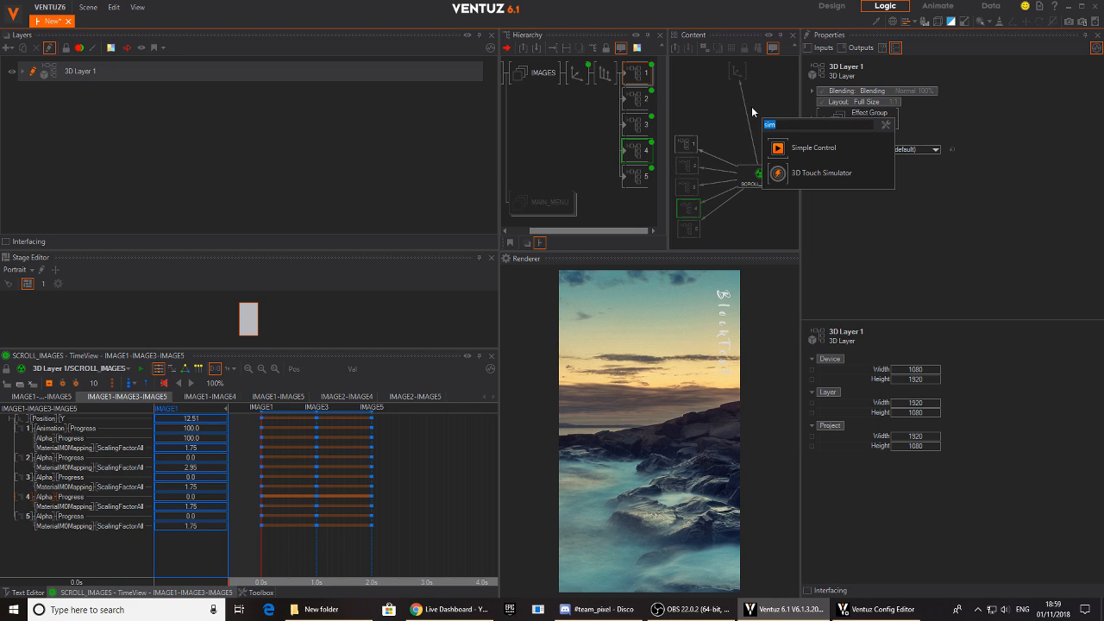
pyautogui.write('os')
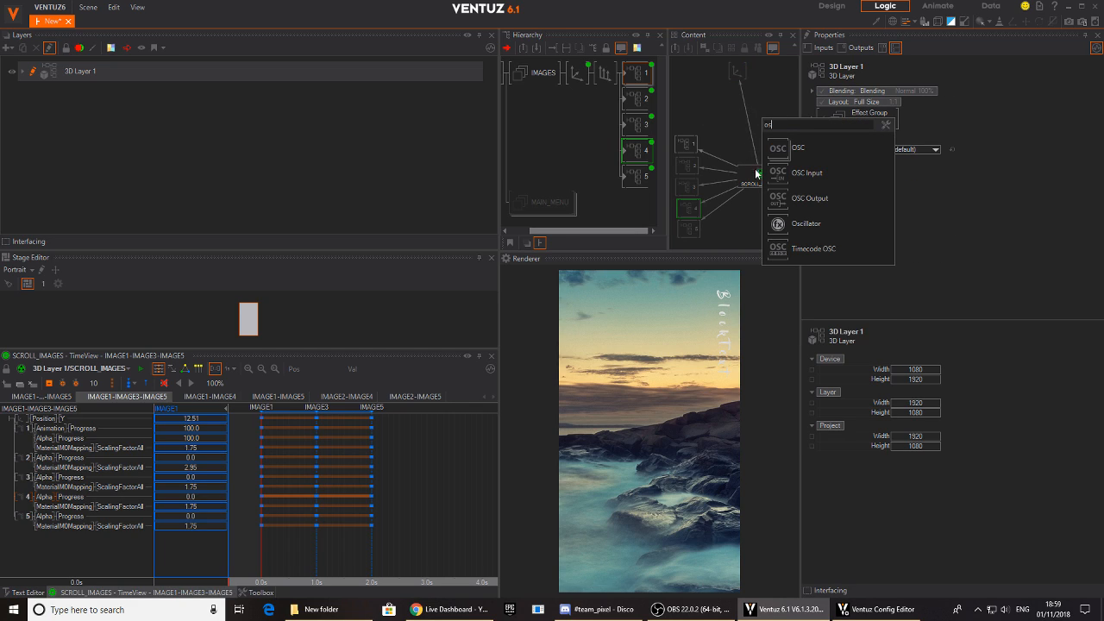
pyautogui.click(771, 222)
pyautogui.click(747, 120)
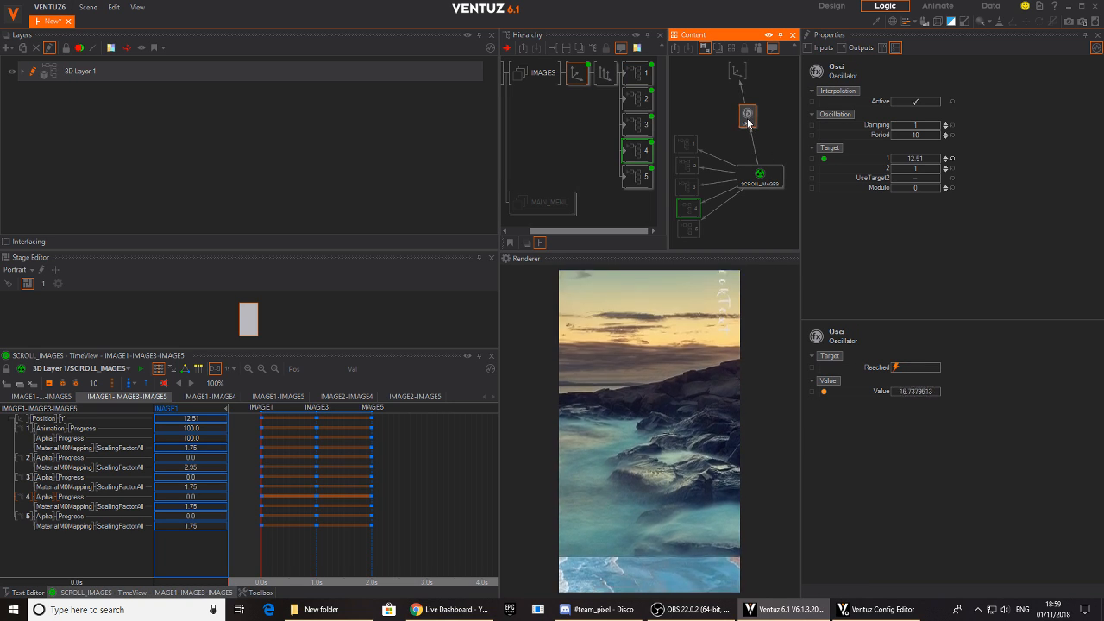
pyautogui.click(916, 126)
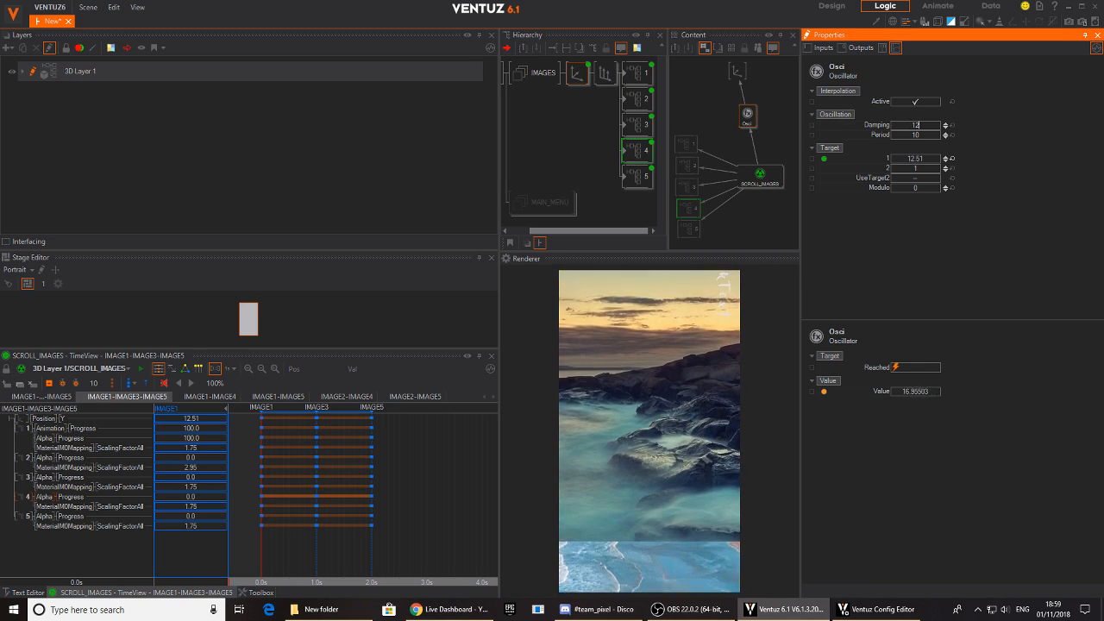
# - Select SCROLL_IMAGES and animate to IMAGE4 and IMAGE3 to preview the scroll with the Oscillator
pyautogui.click(760, 177)
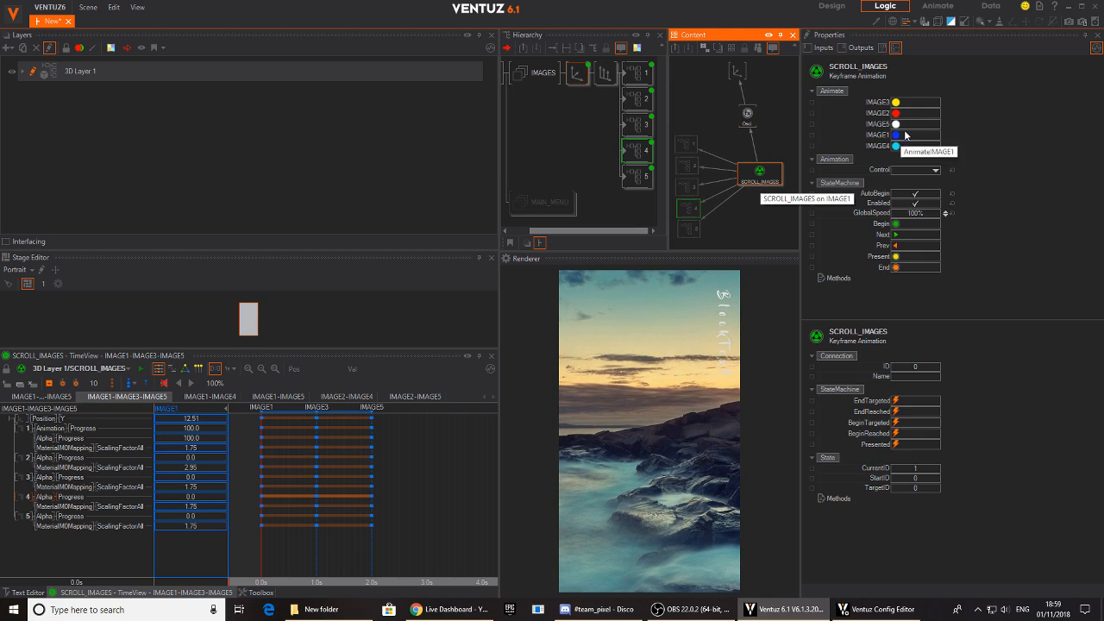
pyautogui.click(896, 147)
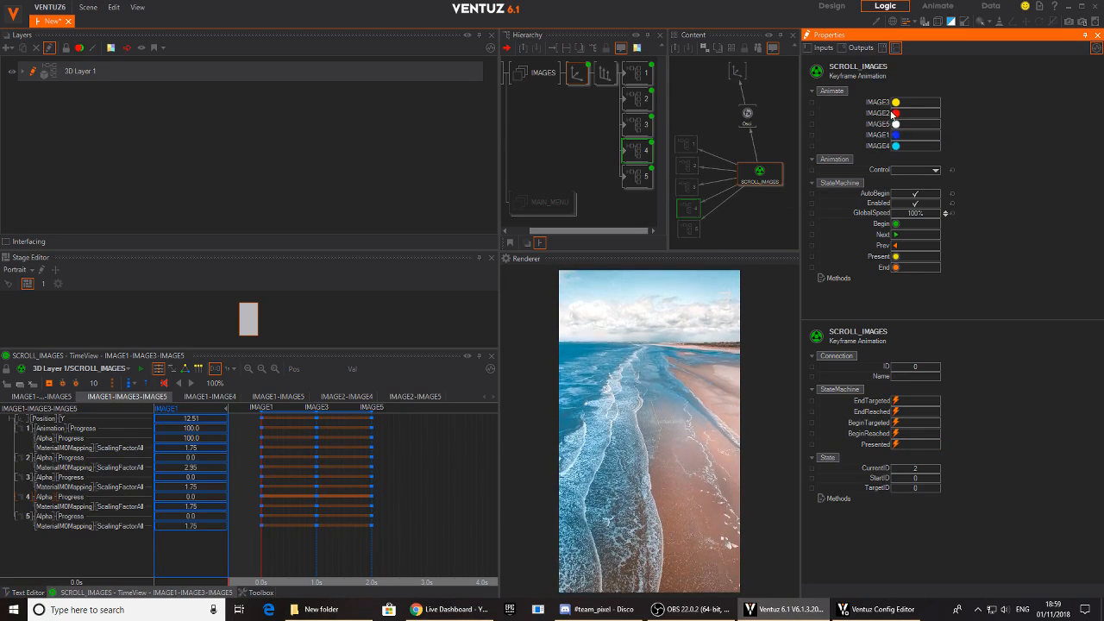
pyautogui.click(894, 103)
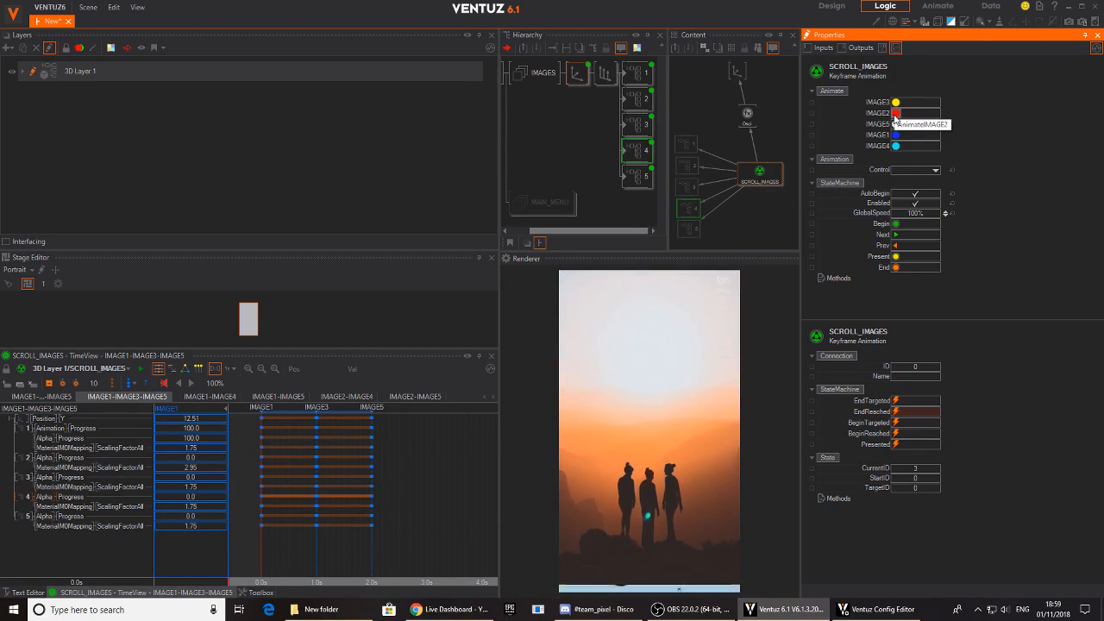
# - Animate SCROLL_IMAGES to IMAGE2 and on to IMAGE4 to preview the damped scroll
pyautogui.click(894, 113)
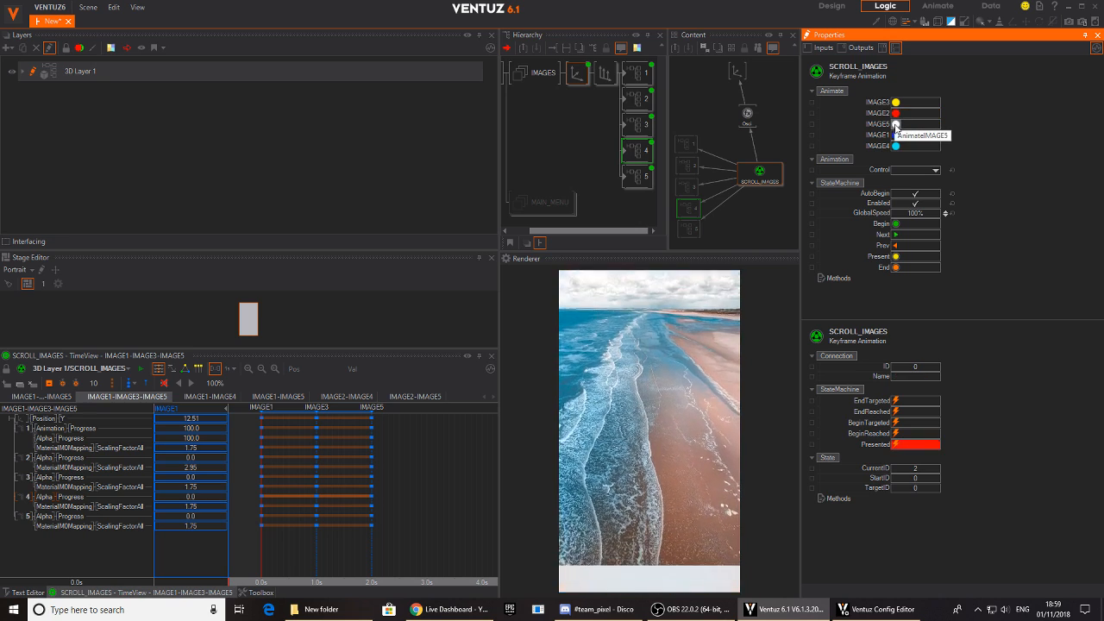
pyautogui.click(894, 135)
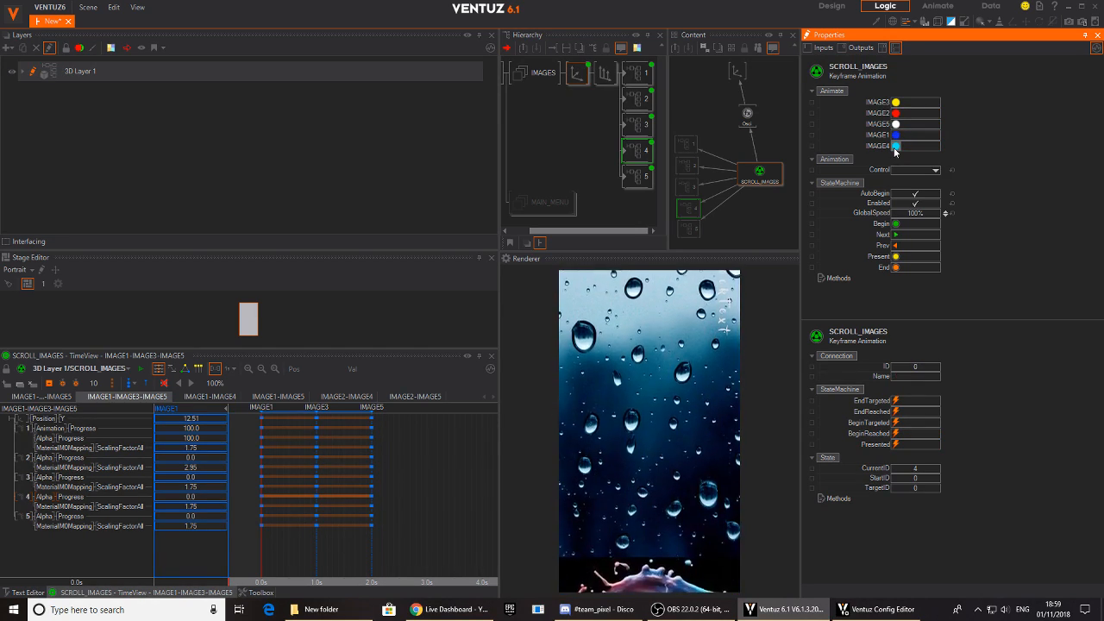
# - Inspect the Axis node and set the Oscillator's Damping to 14
pyautogui.click(576, 104)
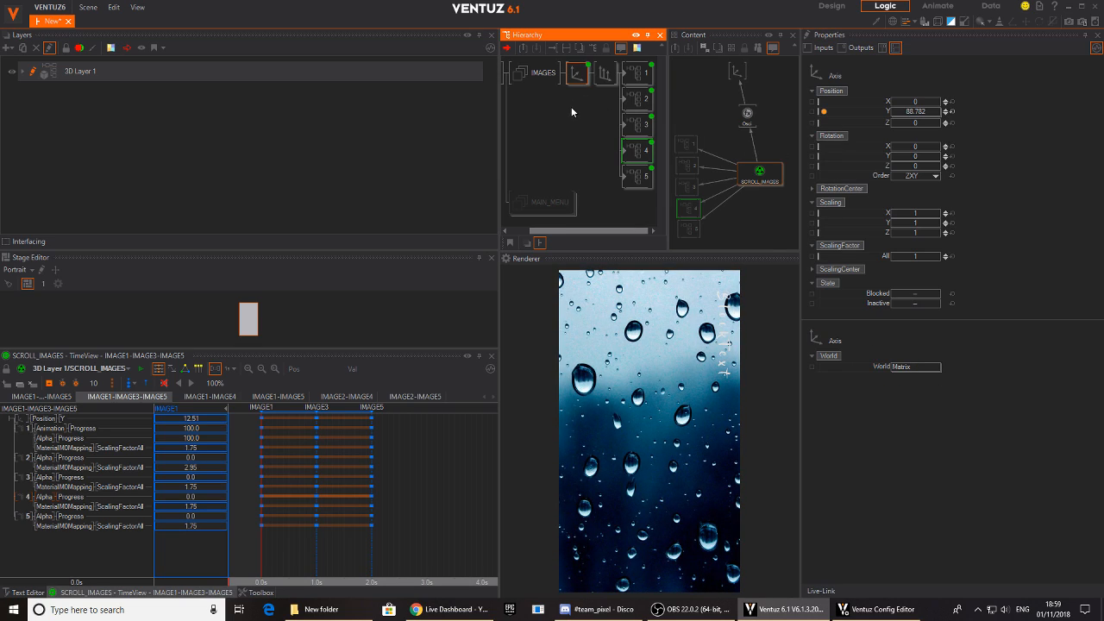
pyautogui.click(748, 115)
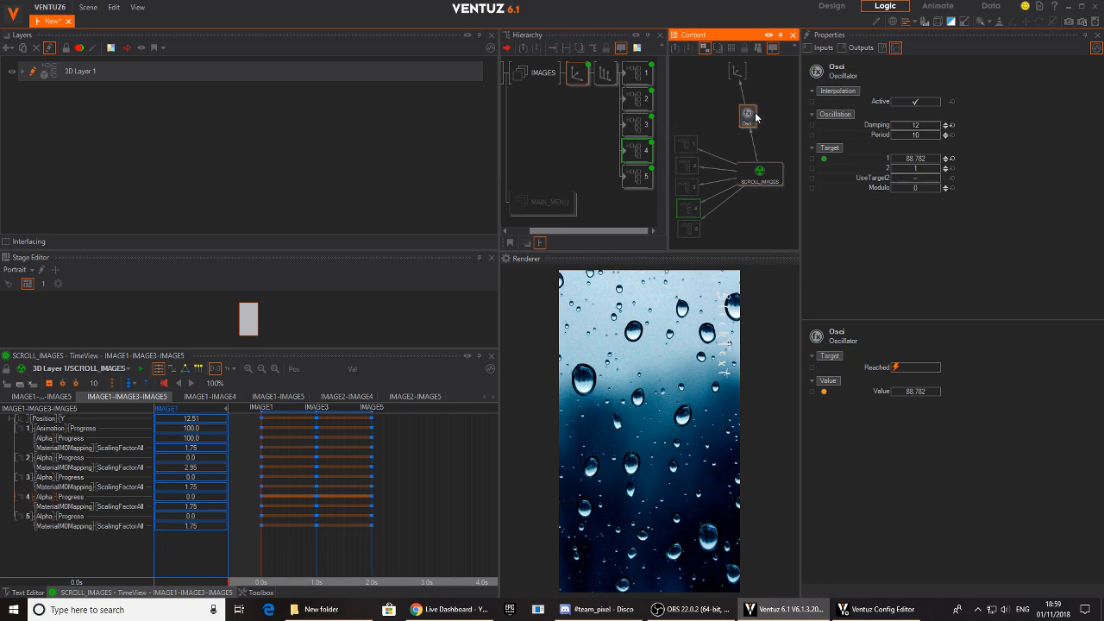
pyautogui.click(931, 128)
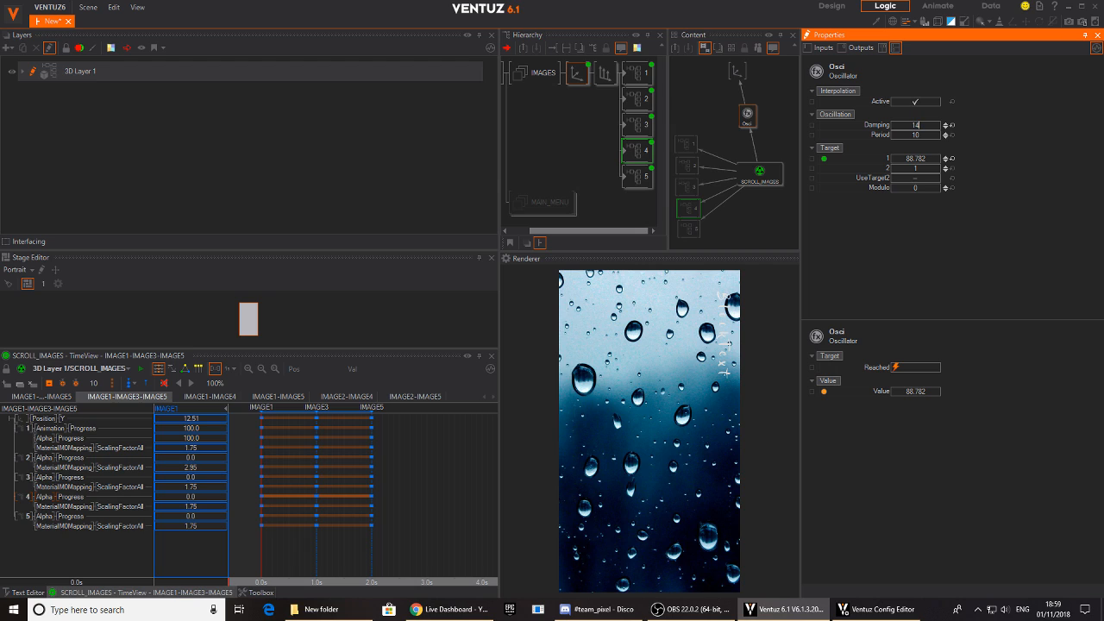
# - Select SCROLL_IMAGES and animate to IMAGE5, IMAGE4 and IMAGE3 to preview the scroll
pyautogui.click(771, 174)
pyautogui.click(896, 135)
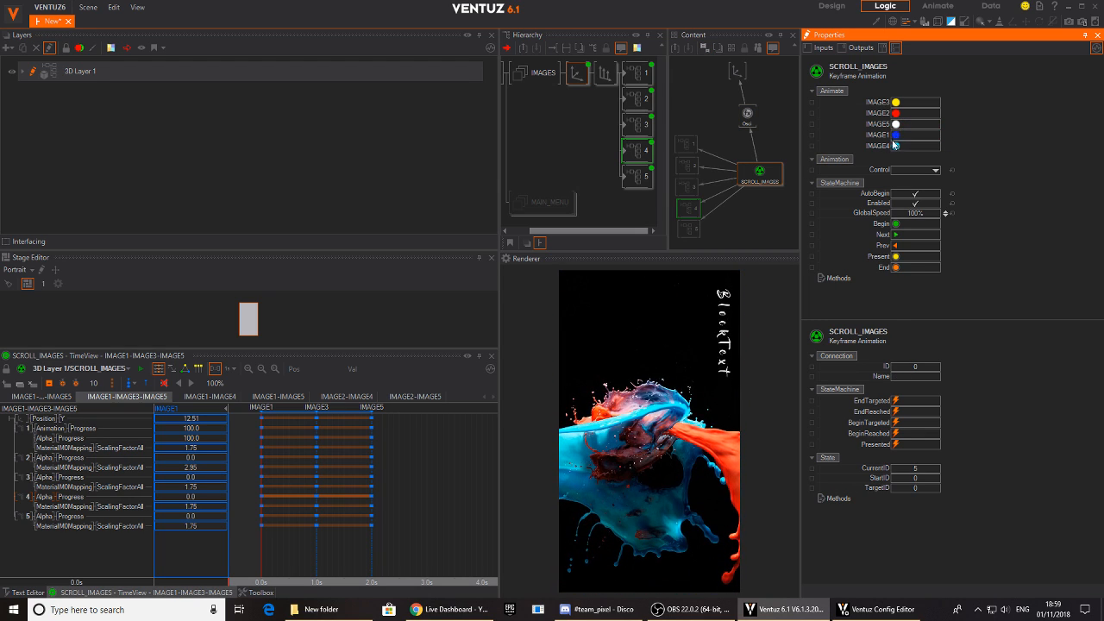
pyautogui.click(895, 146)
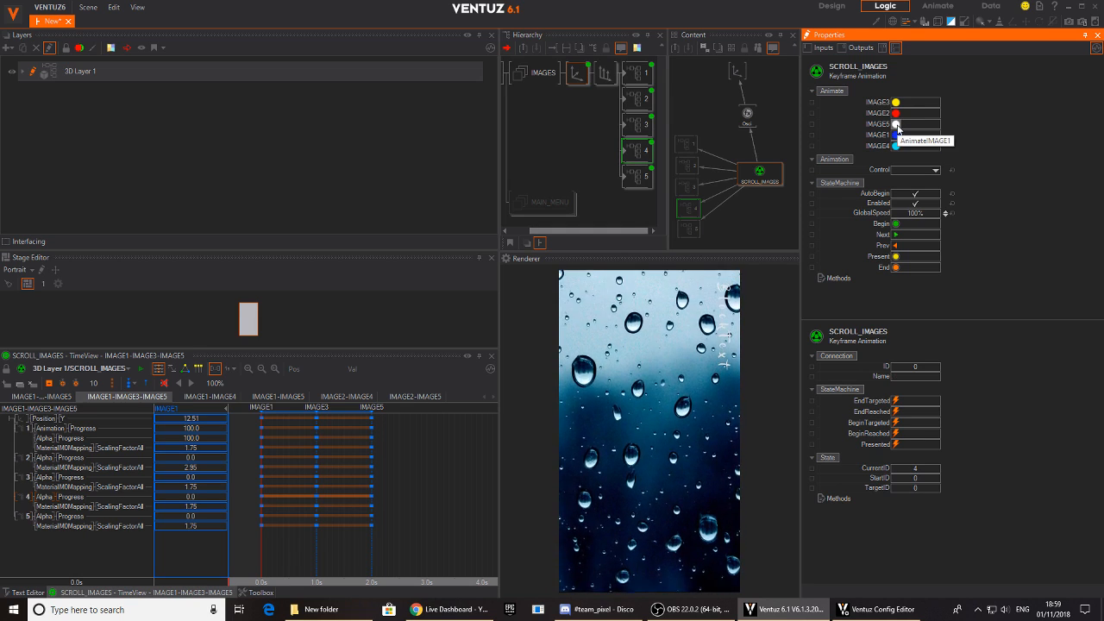
pyautogui.click(896, 125)
pyautogui.click(896, 103)
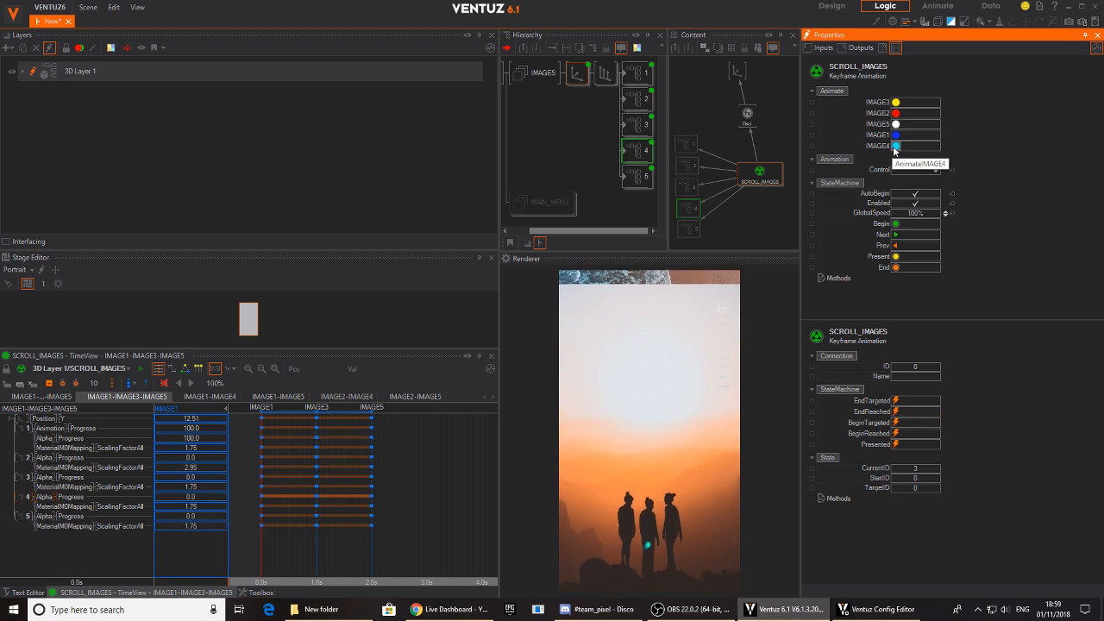
# - Collapse the branch holding the five image containers under the IMAGES group in the hierarchy
pyautogui.click(571, 76)
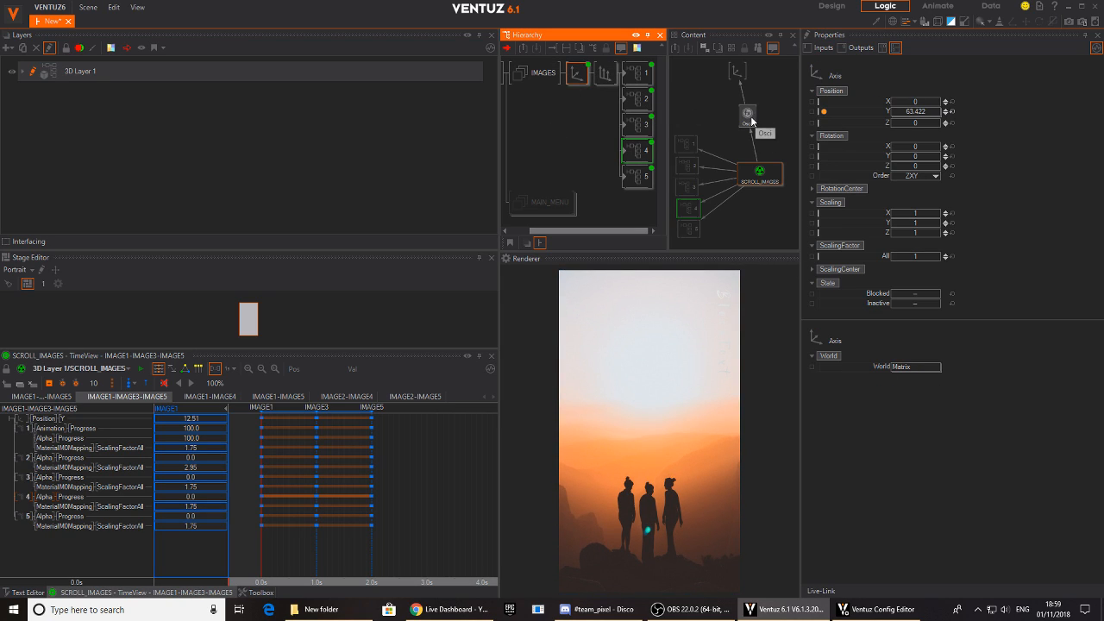
pyautogui.moveTo(581, 84); pyautogui.dragTo(581, 86, button='middle')
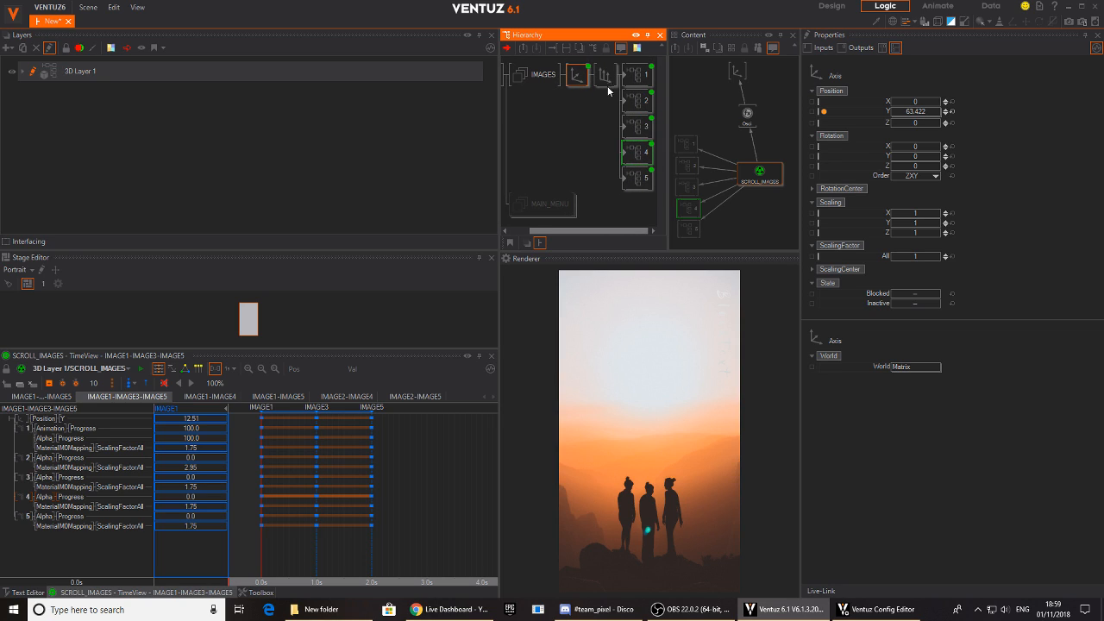
pyautogui.click(612, 84)
pyautogui.click(601, 68)
pyautogui.click(600, 73)
# - Enclose the Axis, Oscillator, SCROLL_IMAGES and five image container nodes in one comment frame in the content graph
pyautogui.click(760, 127)
pyautogui.scroll(-2, 759, 127)
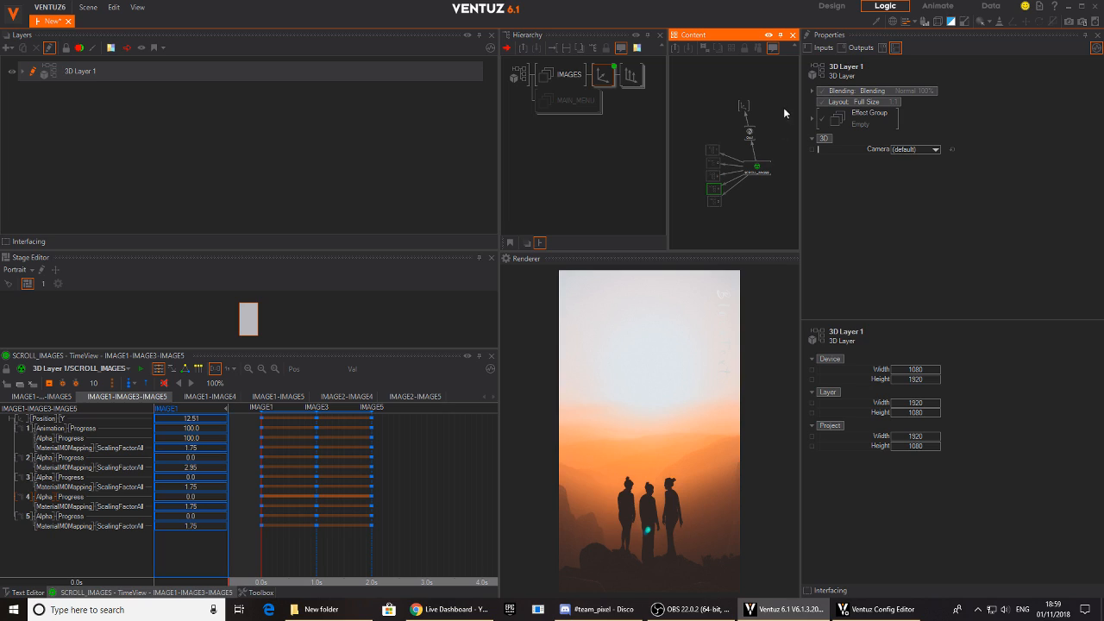
pyautogui.moveTo(695, 208); pyautogui.dragTo(692, 211)
pyautogui.press('c')
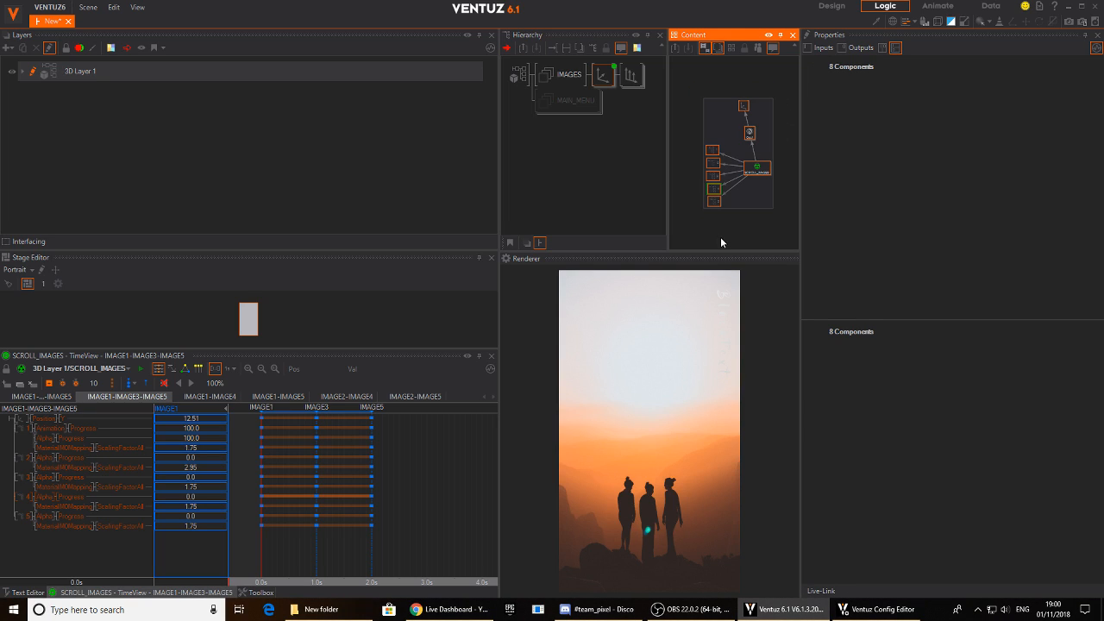
pyautogui.click(775, 197)
pyautogui.moveTo(769, 197); pyautogui.dragTo(747, 161, button='middle')
# - Unblock the MAIN_MENU group and expand it and its Axis in the hierarchy
pyautogui.click(567, 97)
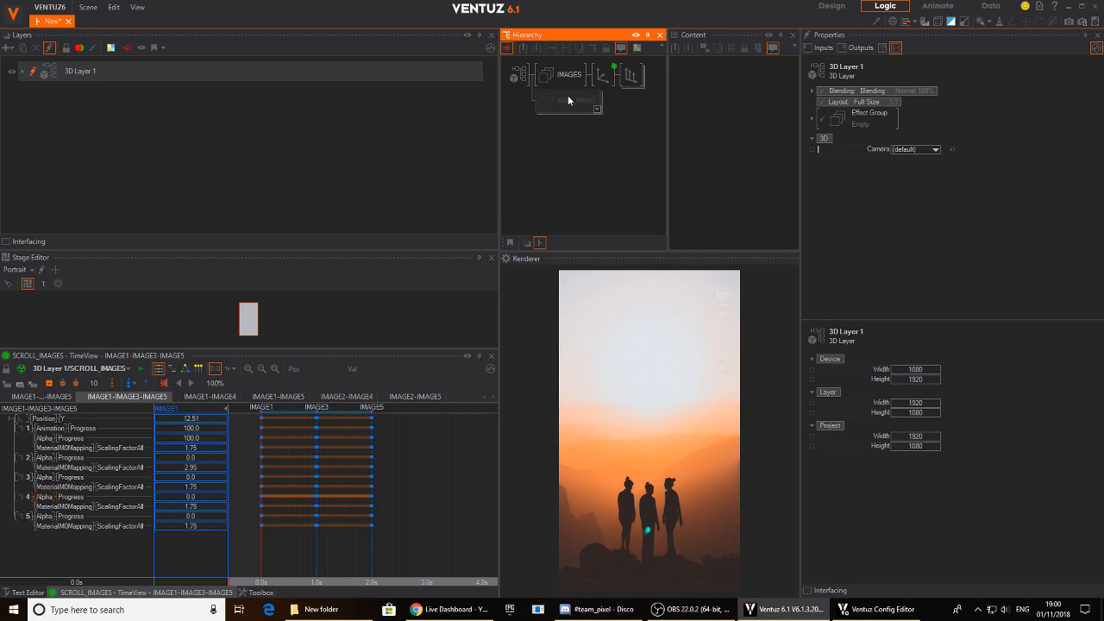
pyautogui.press('b')
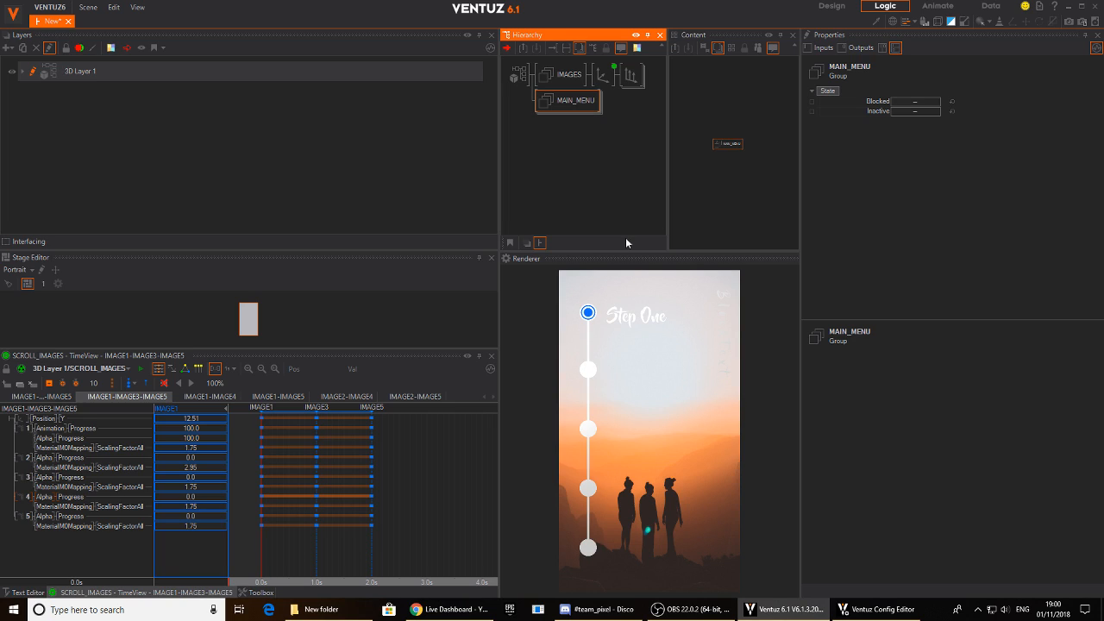
pyautogui.click(574, 150)
pyautogui.middleClick(567, 107)
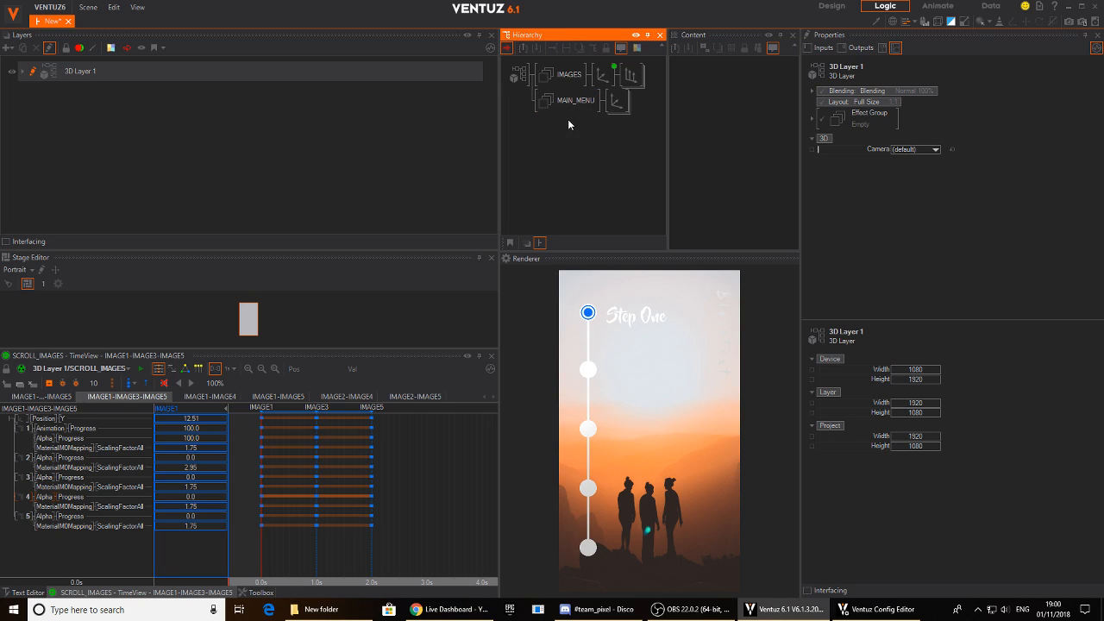
pyautogui.middleClick(613, 107)
pyautogui.moveTo(627, 170); pyautogui.dragTo(500, 130, button='middle')
# - Select the BUTTON1 to BUTTON5 containers together to display them in the content graph
pyautogui.click(620, 110)
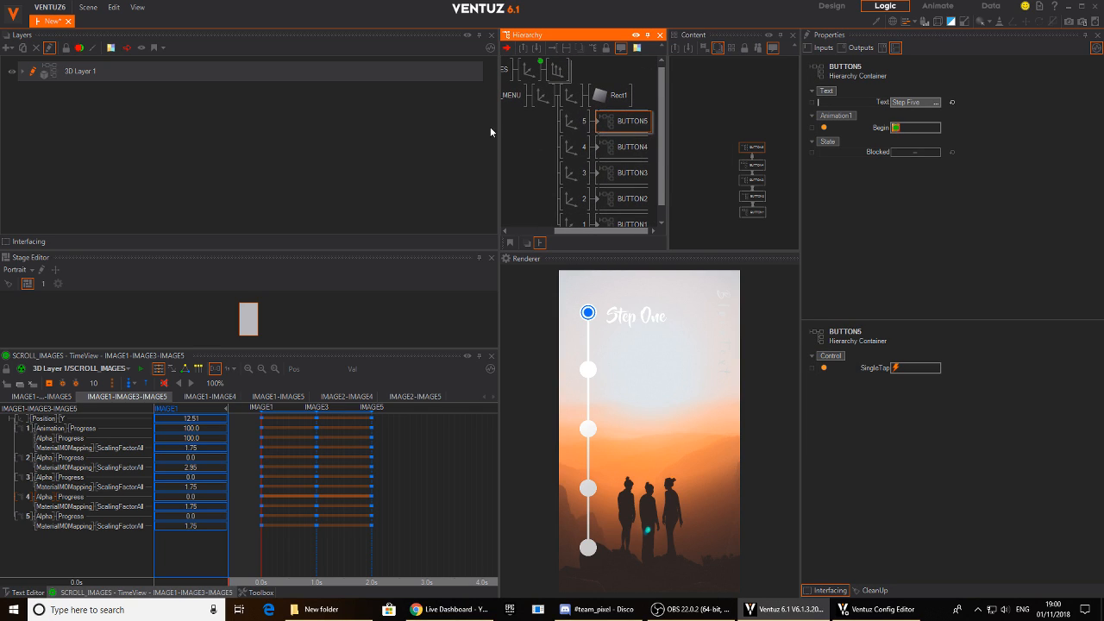
pyautogui.keyDown('shift'); pyautogui.click(626, 172); pyautogui.keyUp('shift')
pyautogui.keyDown('ctrl'); pyautogui.click(622, 200); pyautogui.keyUp('ctrl')
pyautogui.keyDown('ctrl'); pyautogui.click(622, 223); pyautogui.keyUp('ctrl')
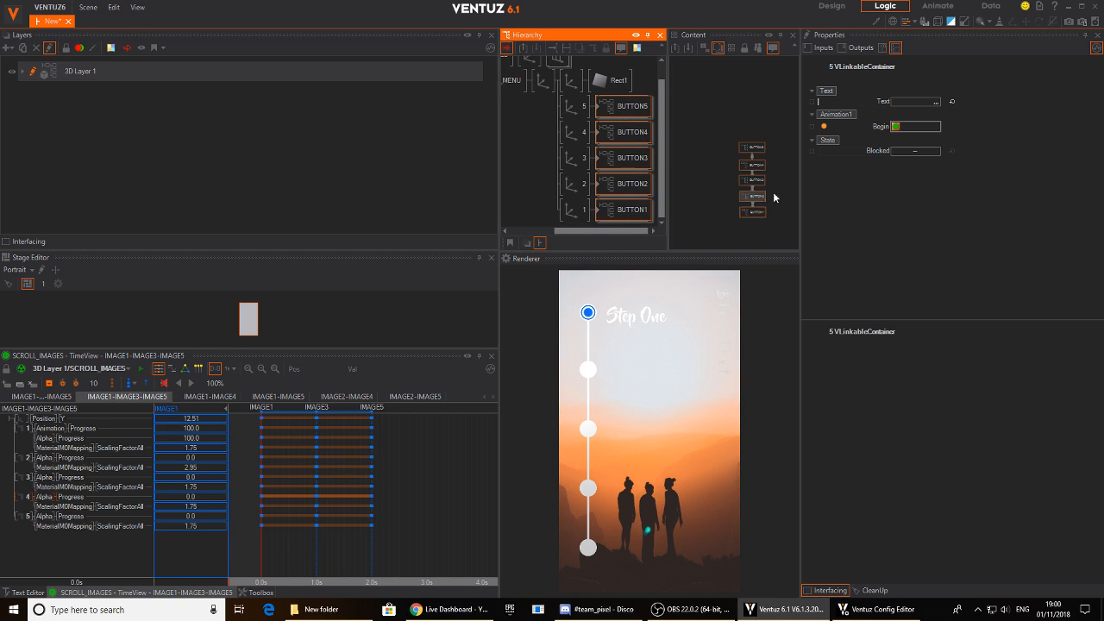
pyautogui.click(724, 130)
# - Add the IMAGES Axis to the selection and arrange the framed SCROLL_IMAGES nodes beside the button nodes in the content graph
pyautogui.moveTo(723, 135); pyautogui.dragTo(770, 220)
pyautogui.moveTo(752, 181); pyautogui.dragTo(689, 207)
pyautogui.moveTo(545, 104); pyautogui.dragTo(575, 122, button='middle')
pyautogui.keyDown('ctrl'); pyautogui.click(562, 79); pyautogui.keyUp('ctrl')
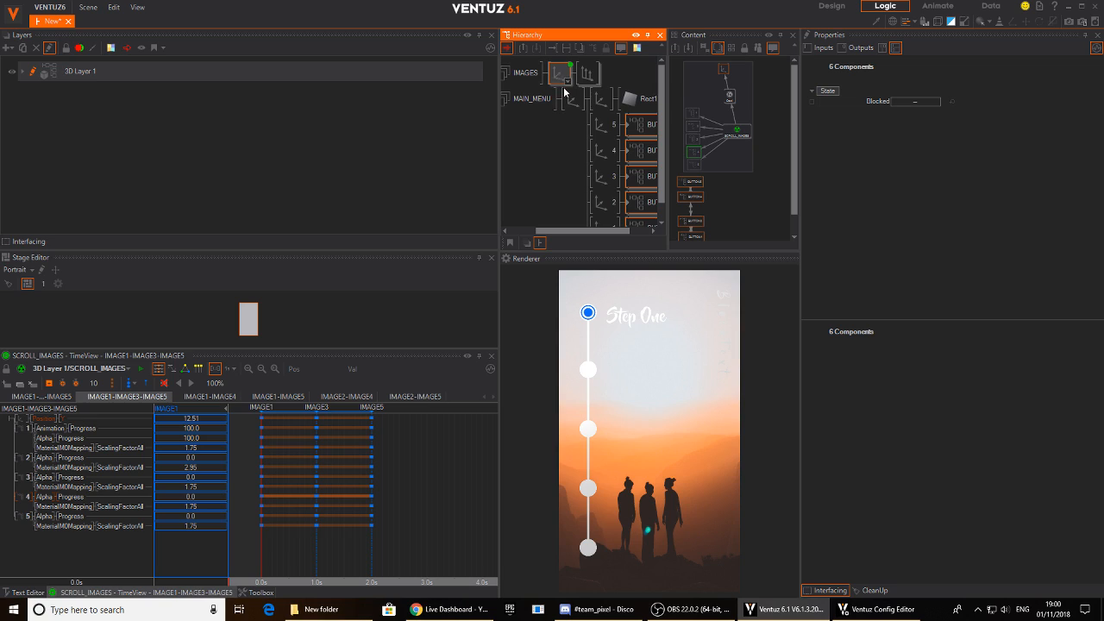
pyautogui.moveTo(740, 162); pyautogui.dragTo(778, 239)
pyautogui.moveTo(781, 196); pyautogui.dragTo(745, 238)
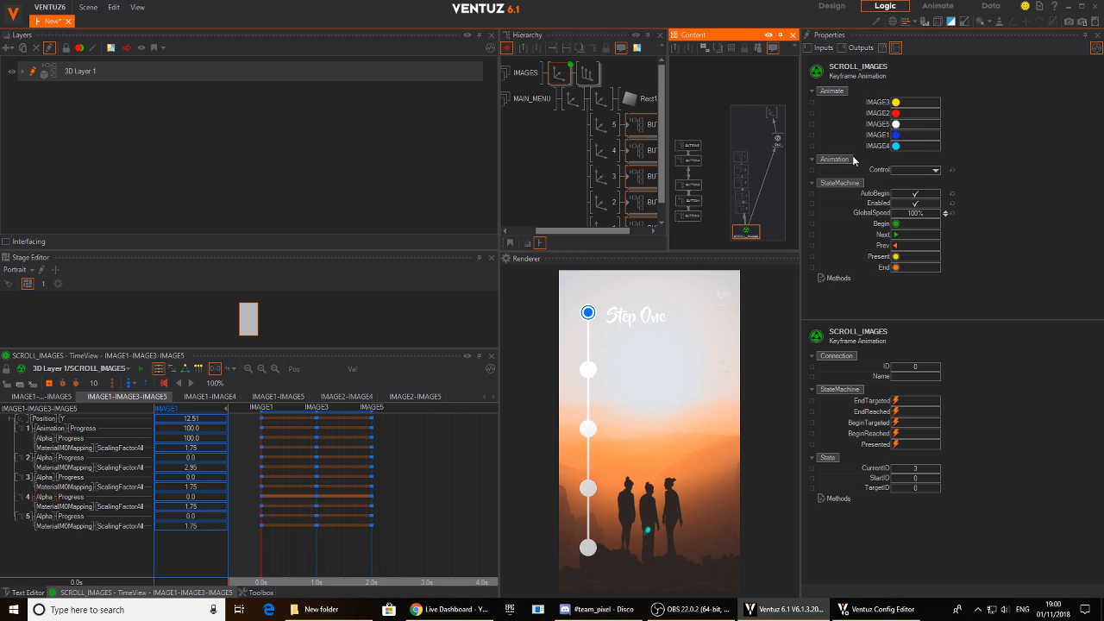
pyautogui.moveTo(753, 235); pyautogui.dragTo(785, 186)
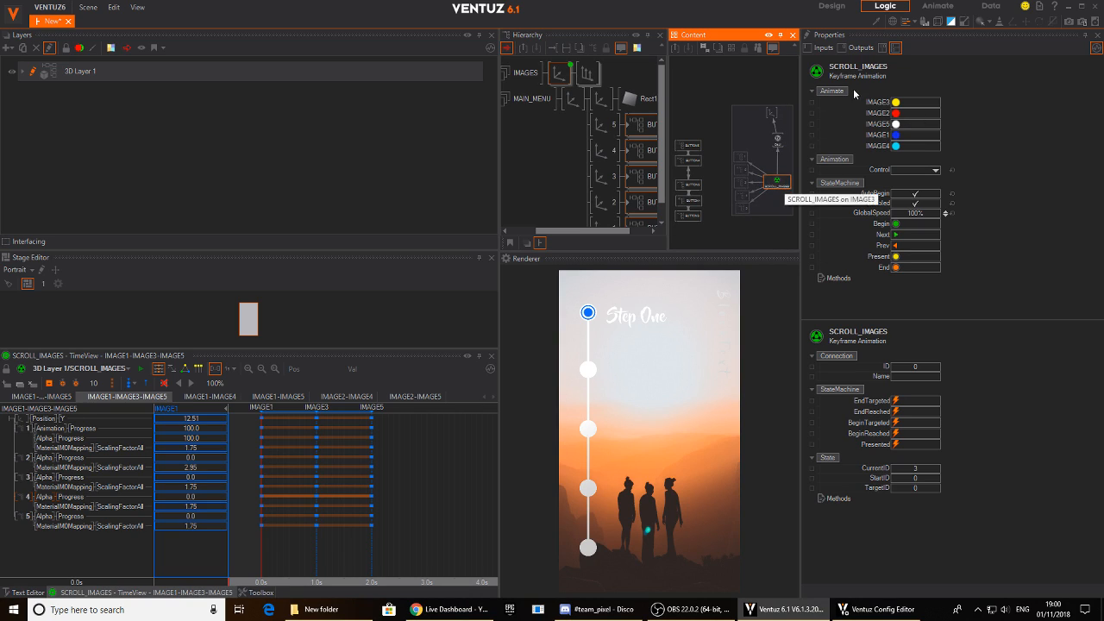
# - Enlarge the Hierarchy and Content views so the buttons and the SCROLL_IMAGES frame fit side by side
pyautogui.scroll(1, 741, 163)
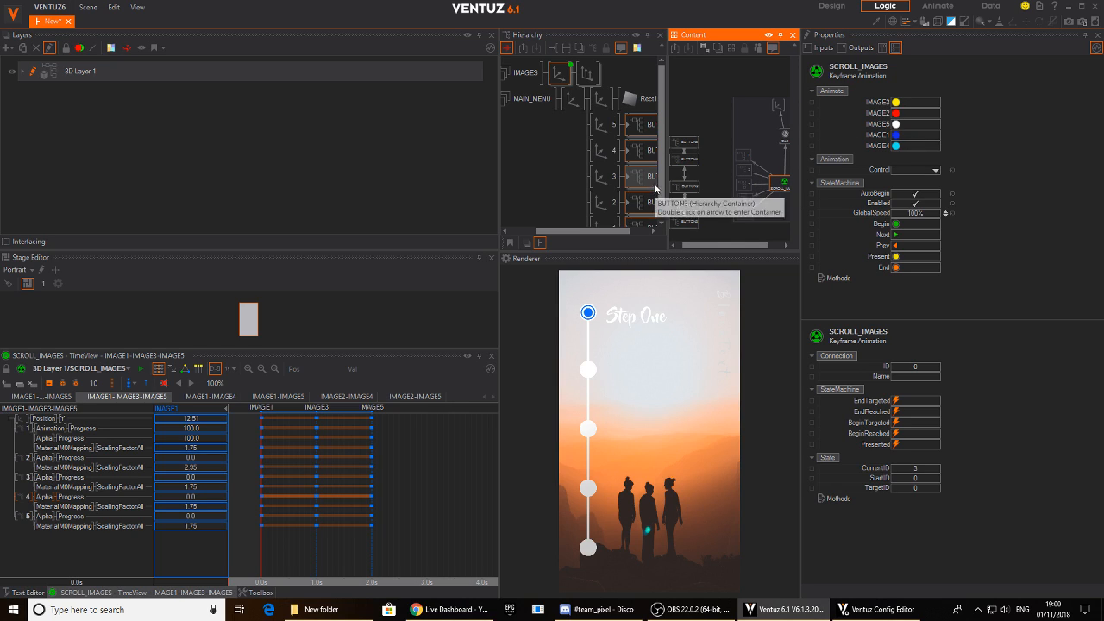
pyautogui.moveTo(500, 157); pyautogui.dragTo(246, 159)
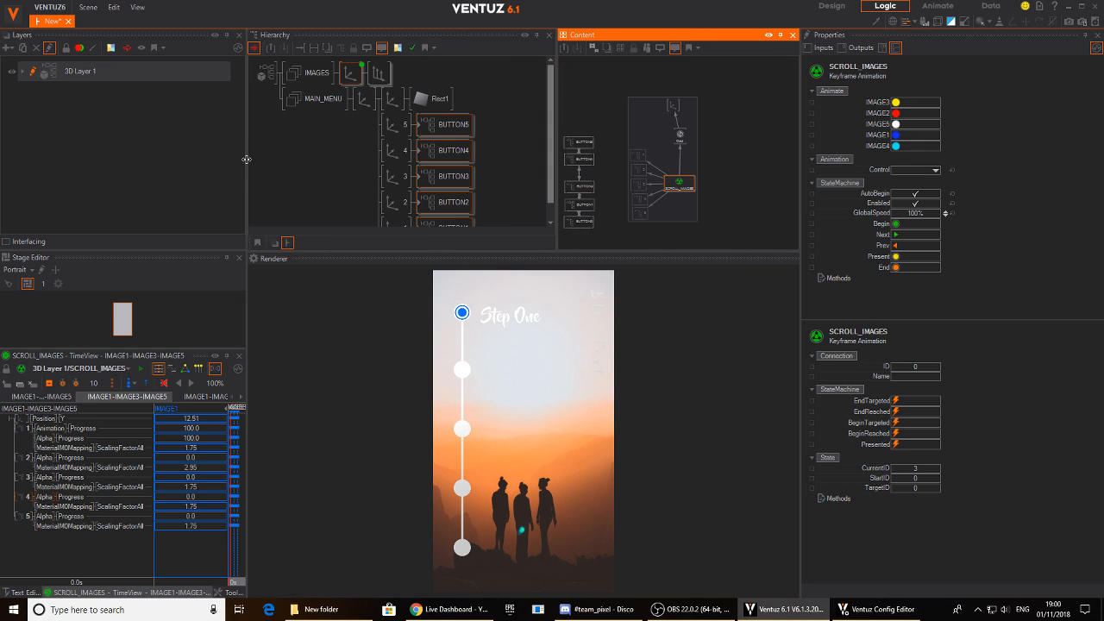
pyautogui.scroll(3, 624, 157)
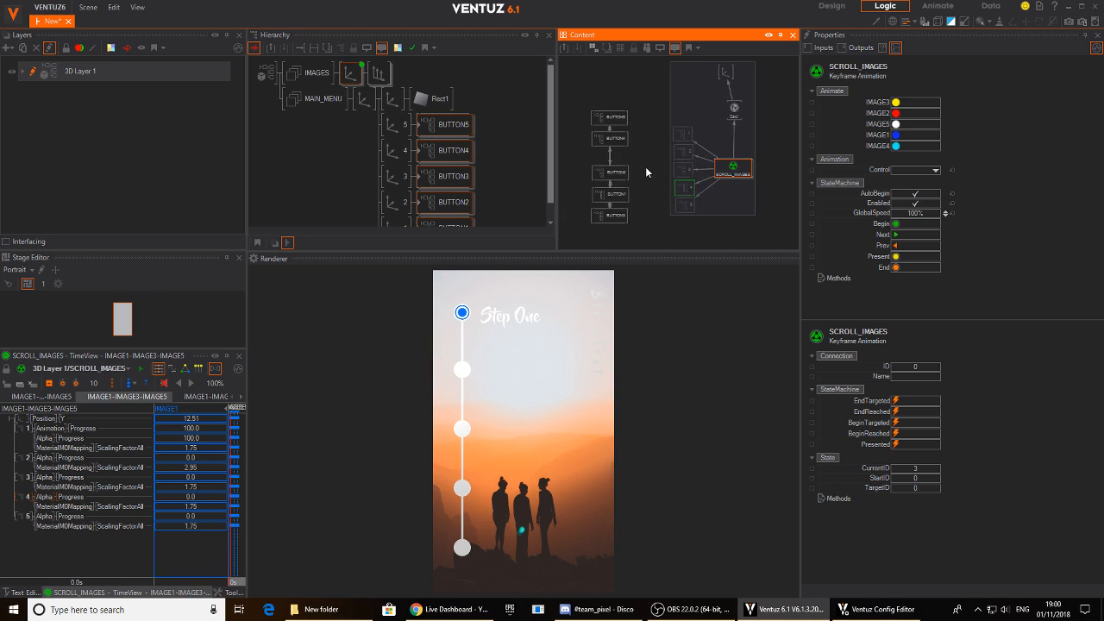
pyautogui.moveTo(582, 251); pyautogui.dragTo(571, 352)
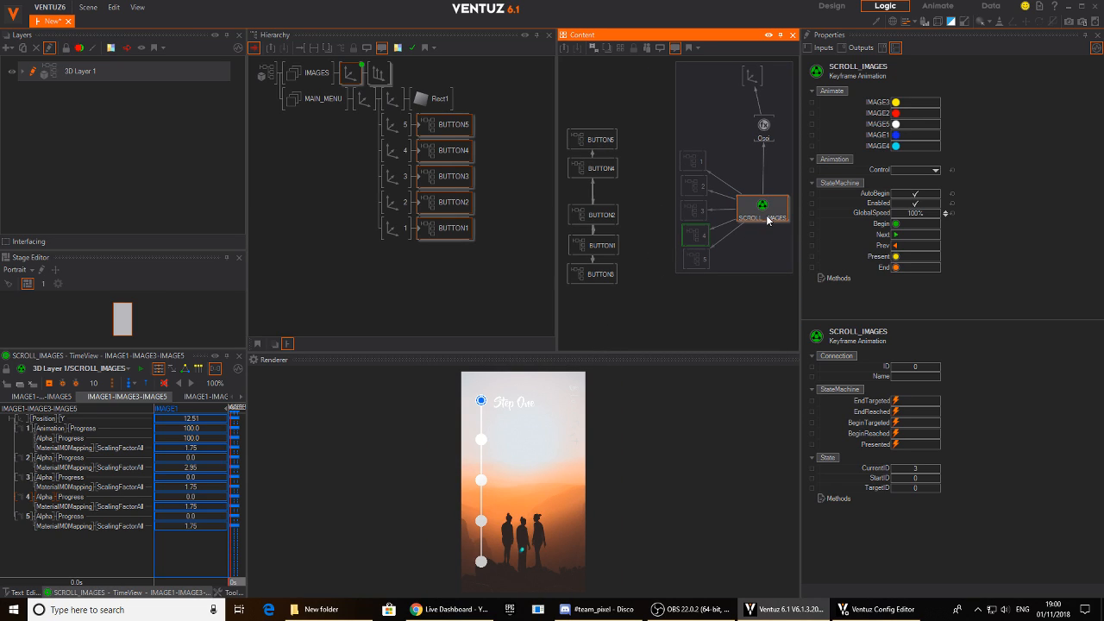
# - Link the IMAGE1 to IMAGE5 animate triggers of SCROLL_IMAGES to the matching BUTTON1 to BUTTON5 containers
pyautogui.moveTo(879, 135); pyautogui.dragTo(661, 303)
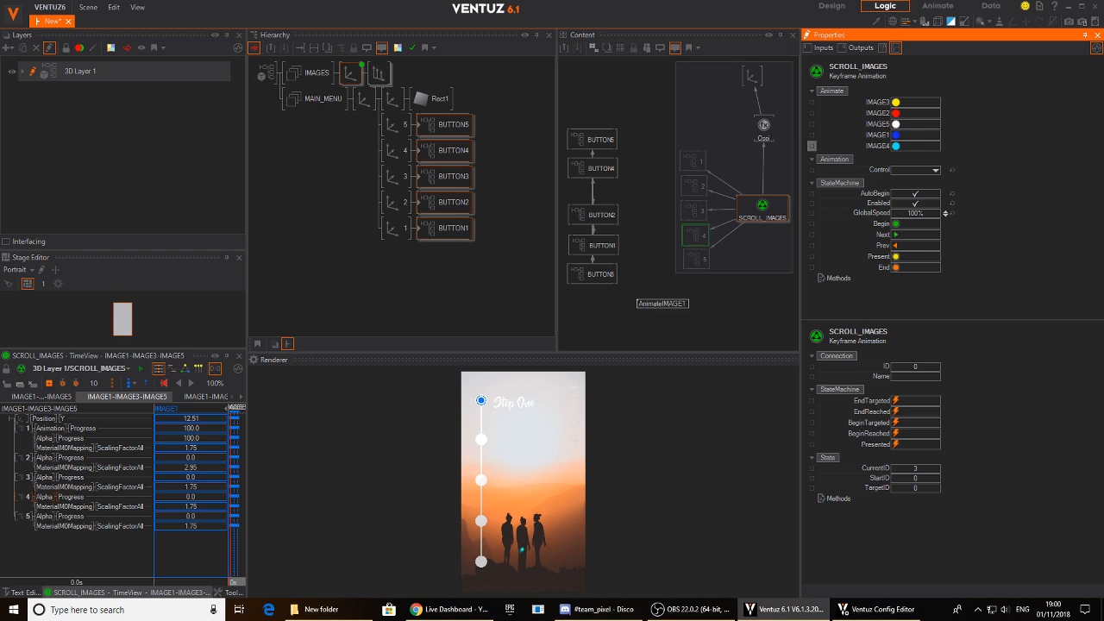
pyautogui.moveTo(618, 248); pyautogui.dragTo(599, 246)
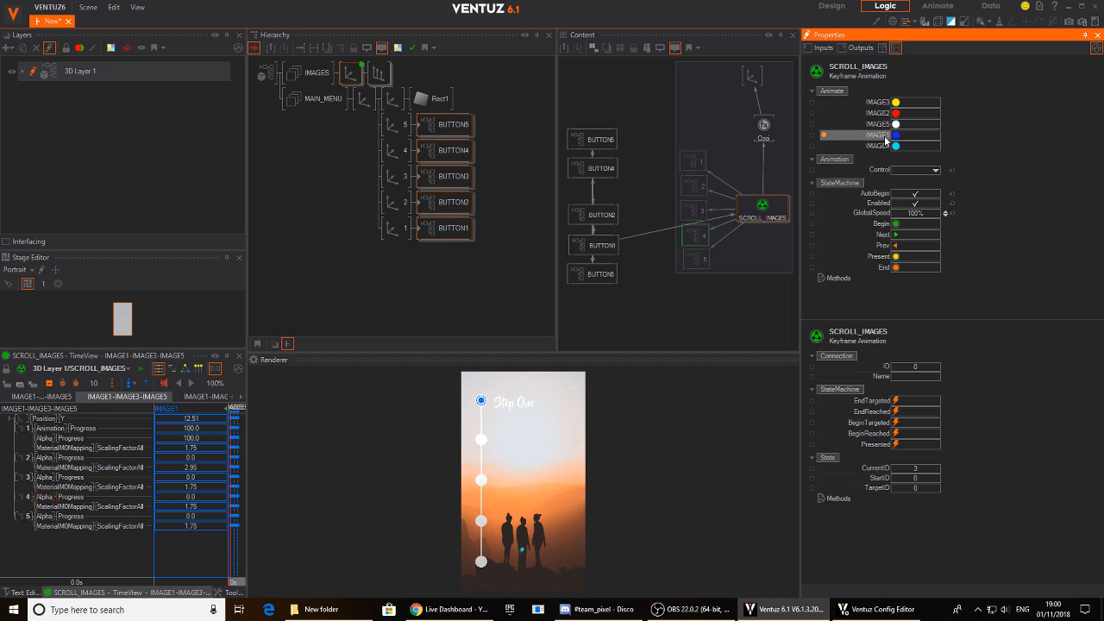
pyautogui.moveTo(883, 115); pyautogui.dragTo(595, 216)
pyautogui.moveTo(882, 102); pyautogui.dragTo(607, 274)
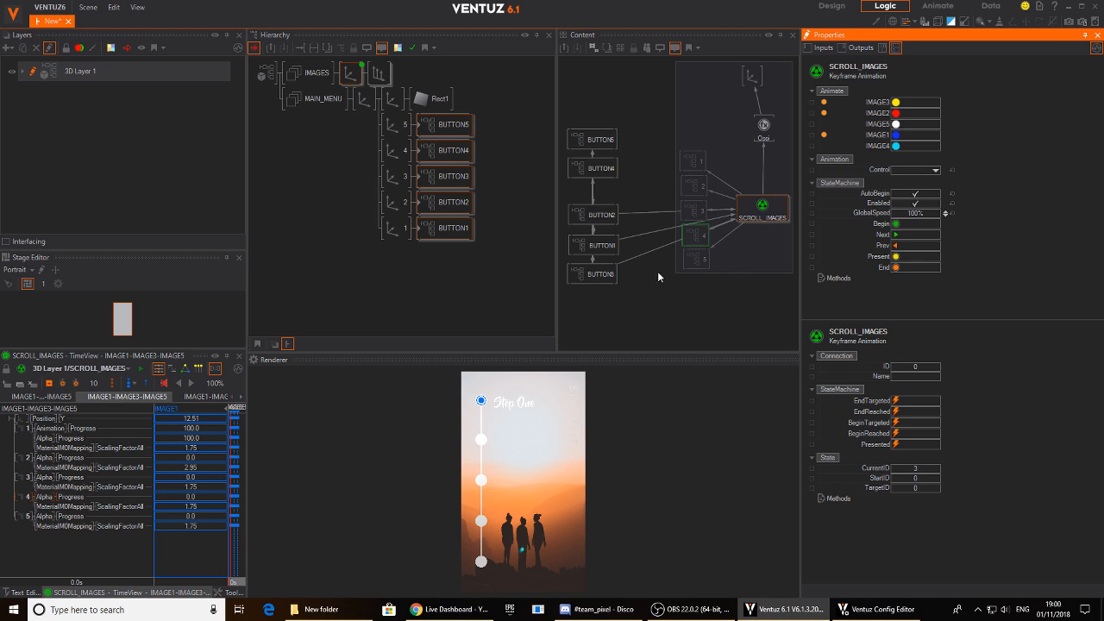
pyautogui.moveTo(882, 135); pyautogui.dragTo(609, 169)
pyautogui.moveTo(883, 124); pyautogui.dragTo(610, 139)
# - Test the first three menu buttons in the render preview, scrolling between images one, two and three
pyautogui.click(480, 441)
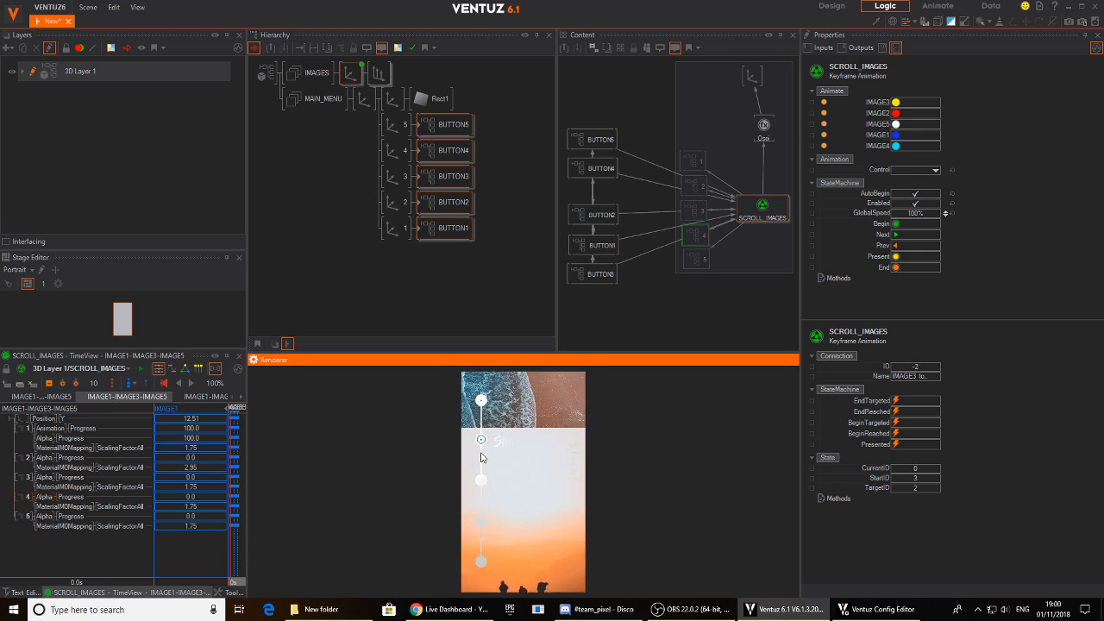
pyautogui.click(481, 408)
pyautogui.click(480, 443)
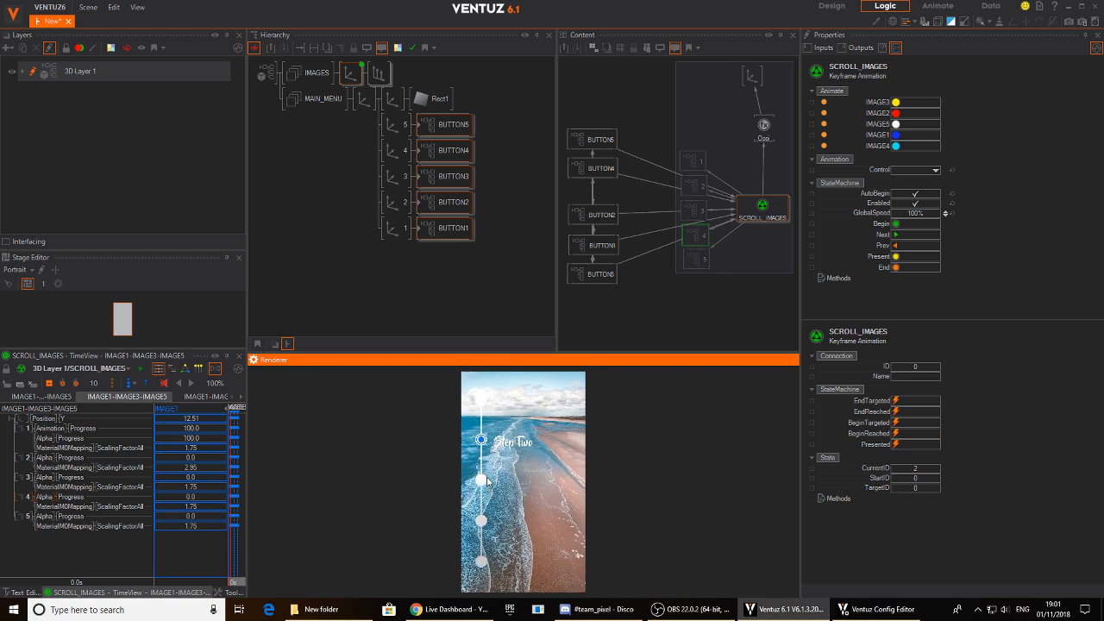
pyautogui.click(481, 480)
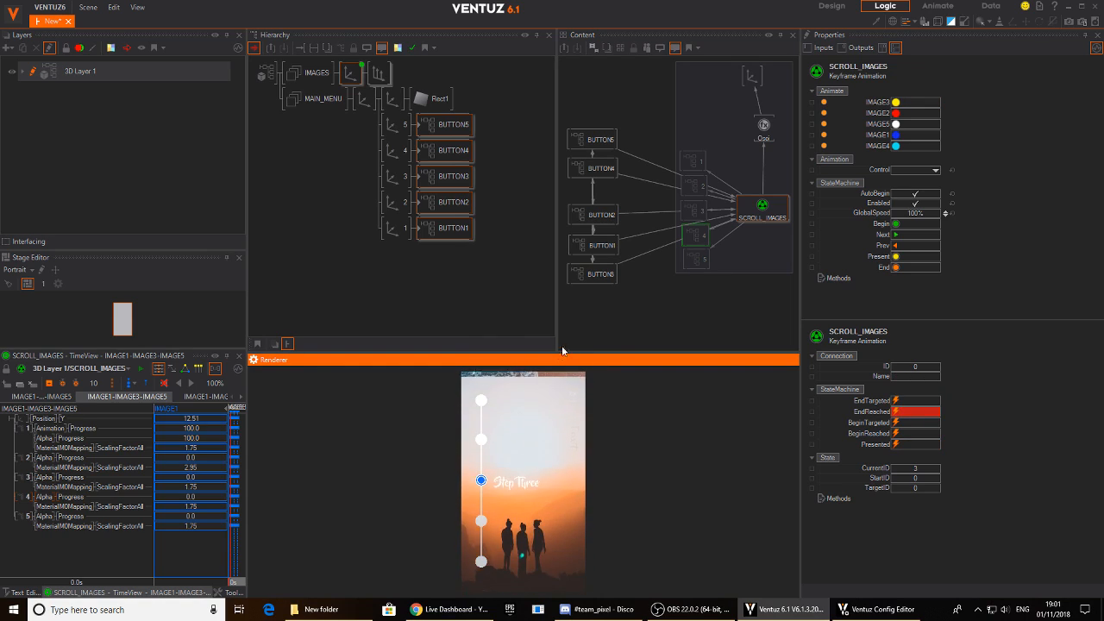
# - Enlarge the render preview and test the Step Four, Five, Three and Two menu buttons
pyautogui.moveTo(551, 354); pyautogui.dragTo(551, 235)
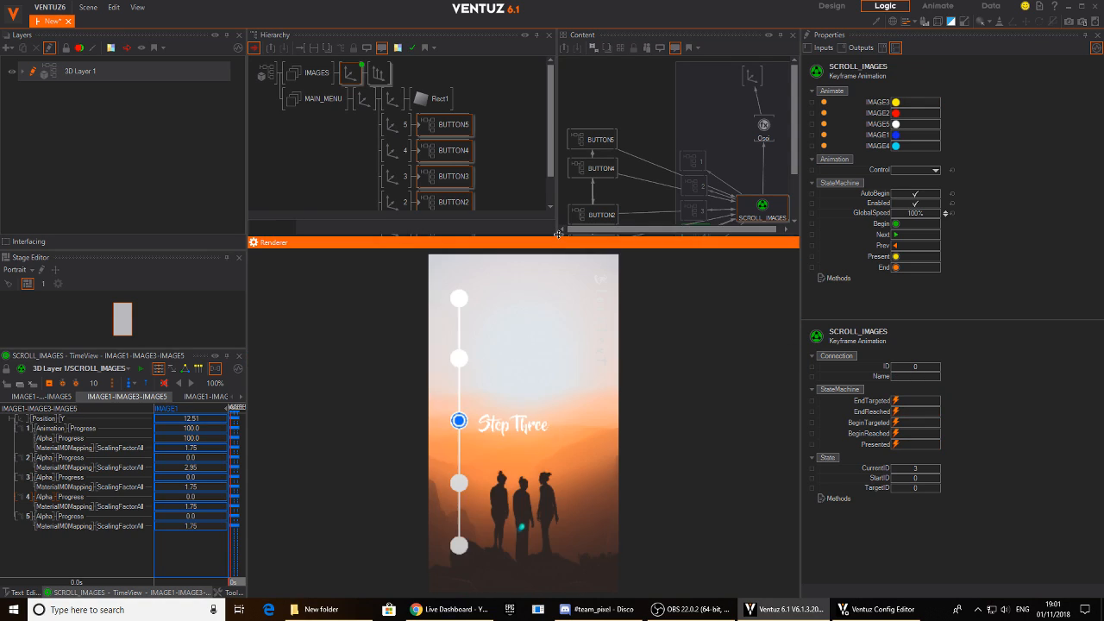
pyautogui.click(461, 485)
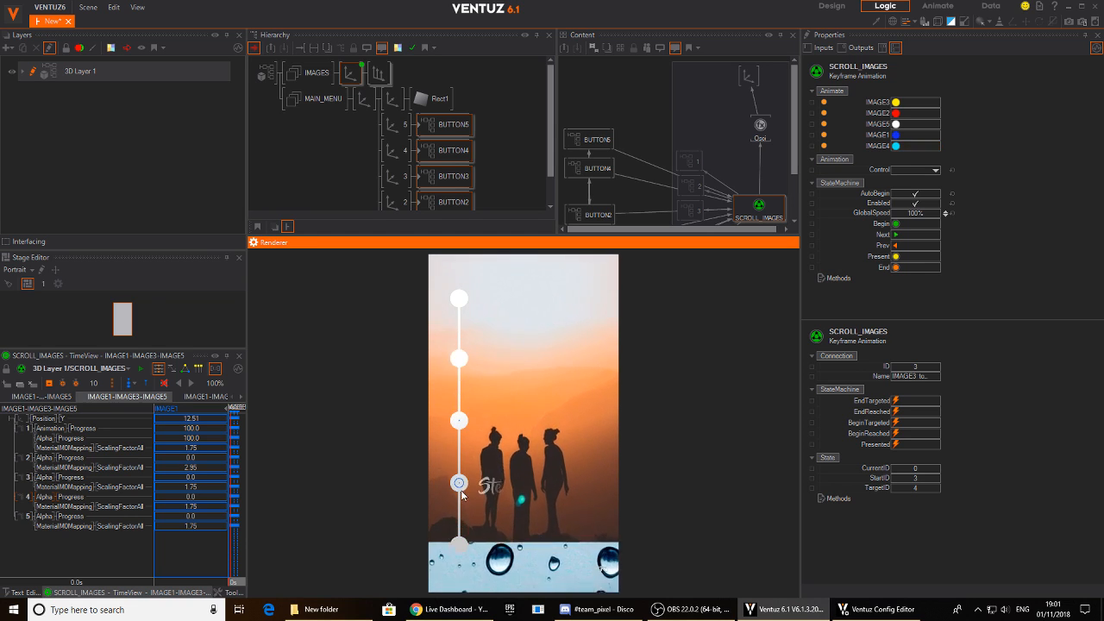
pyautogui.click(460, 545)
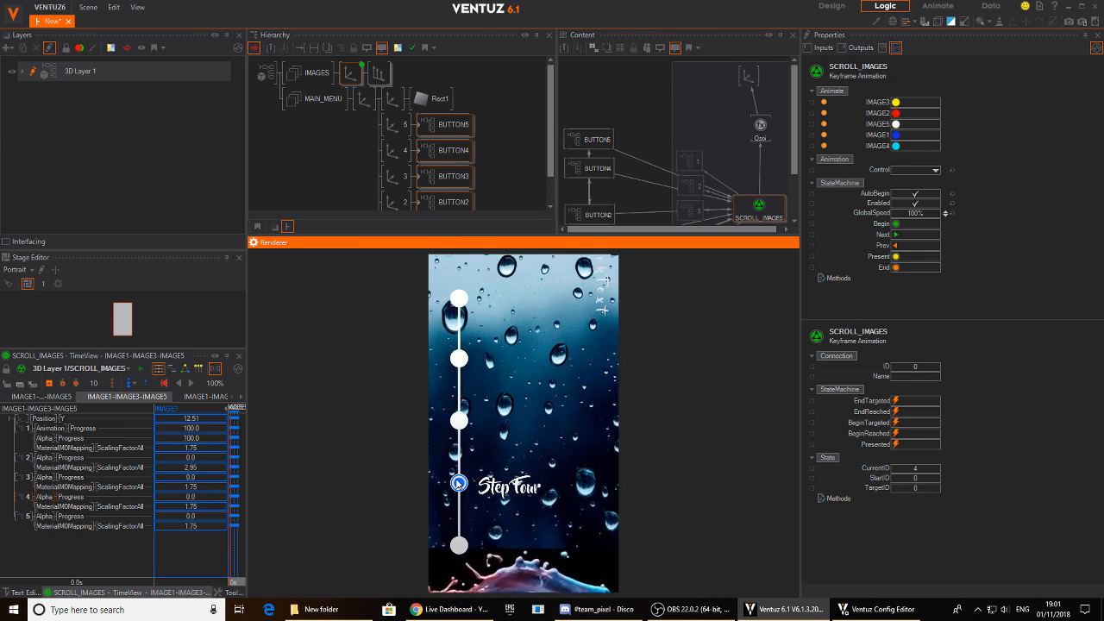
pyautogui.click(459, 420)
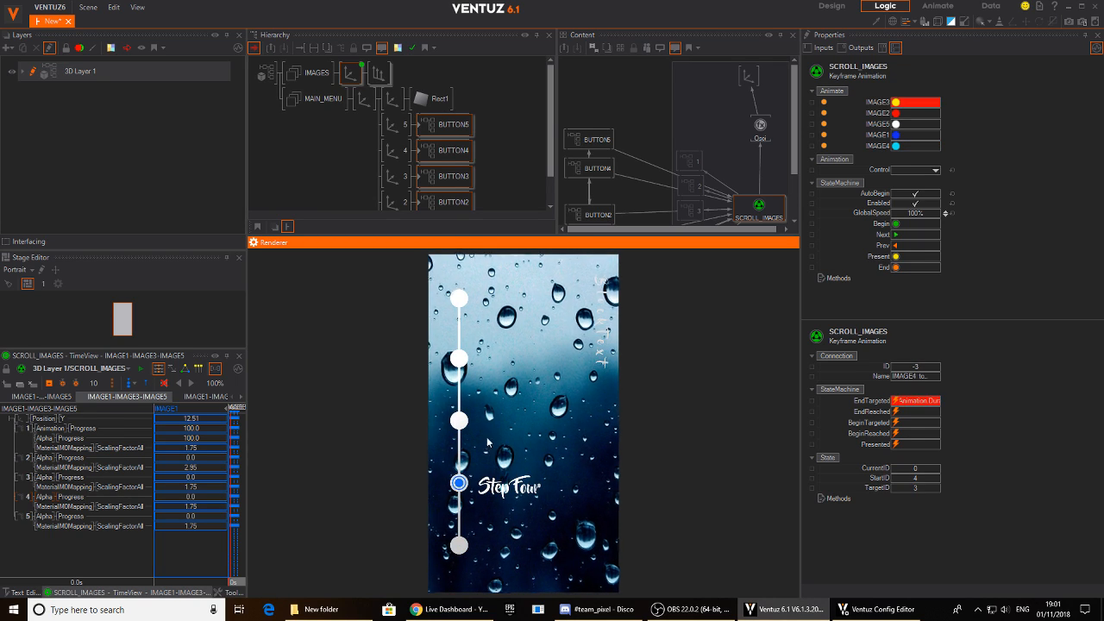
pyautogui.click(458, 360)
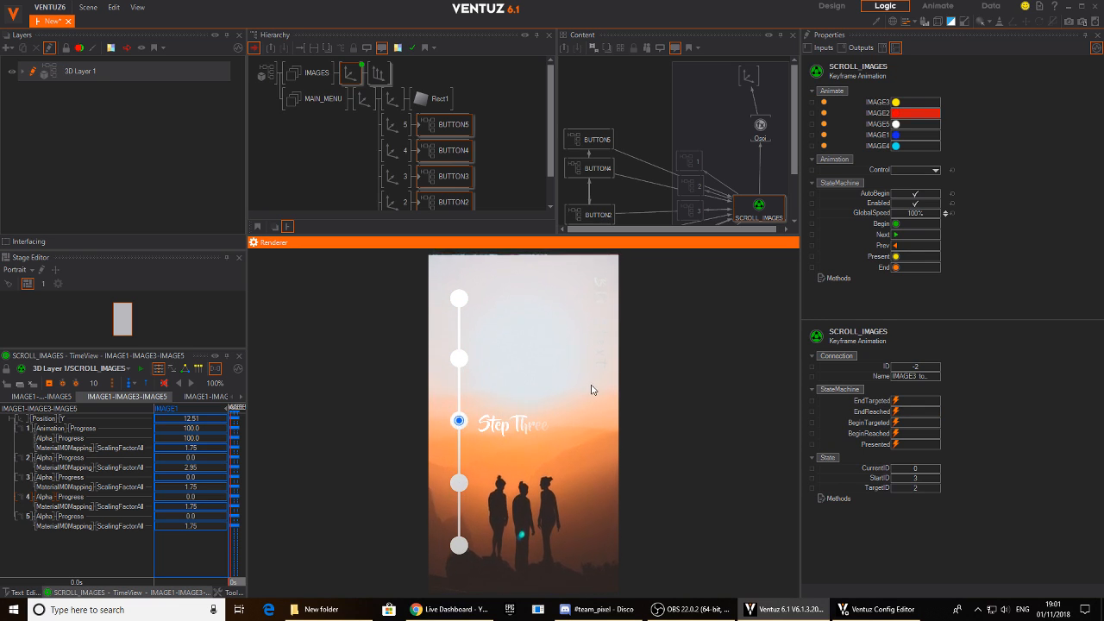
# - Show the Step One image in the preview and open image container 1 inside the IMAGES group
pyautogui.click(460, 299)
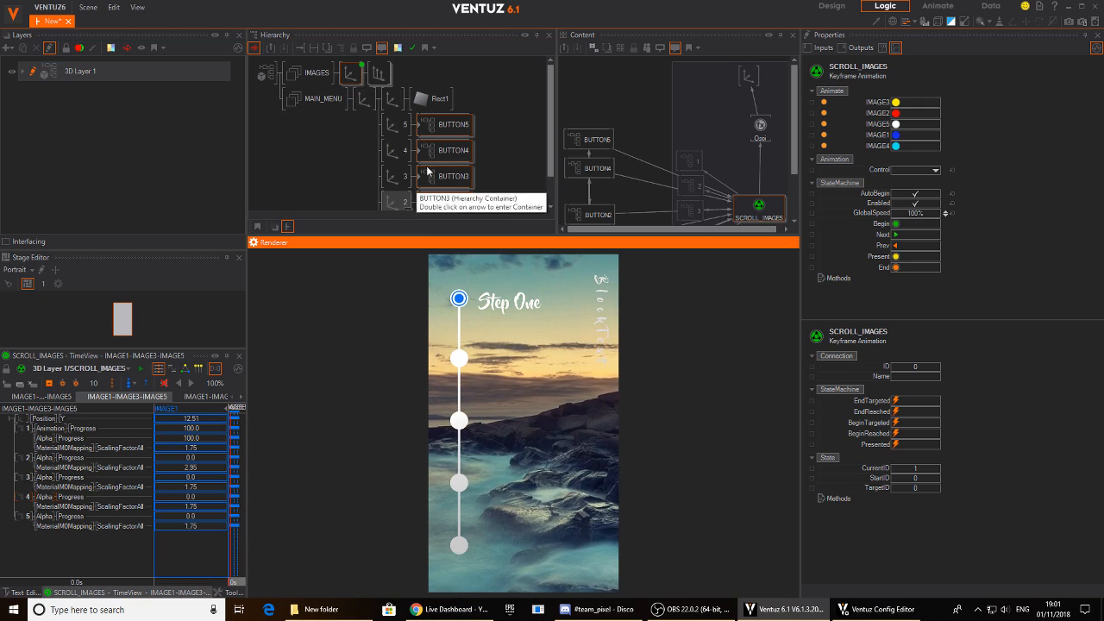
pyautogui.doubleClick(366, 102)
pyautogui.doubleClick(377, 77)
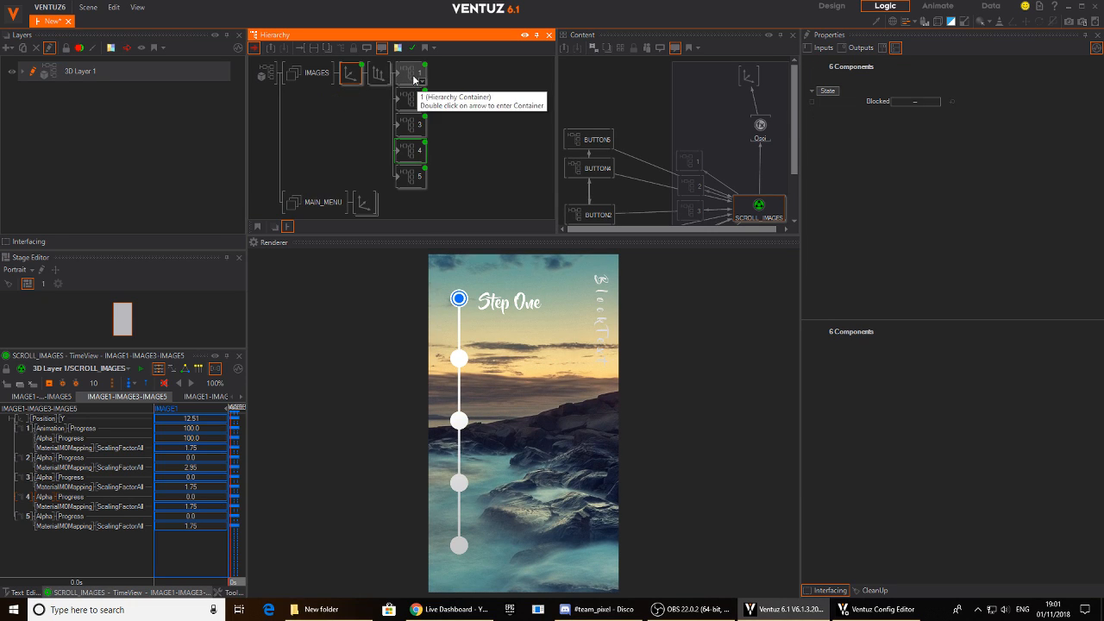
pyautogui.click(413, 76)
pyautogui.doubleClick(402, 76)
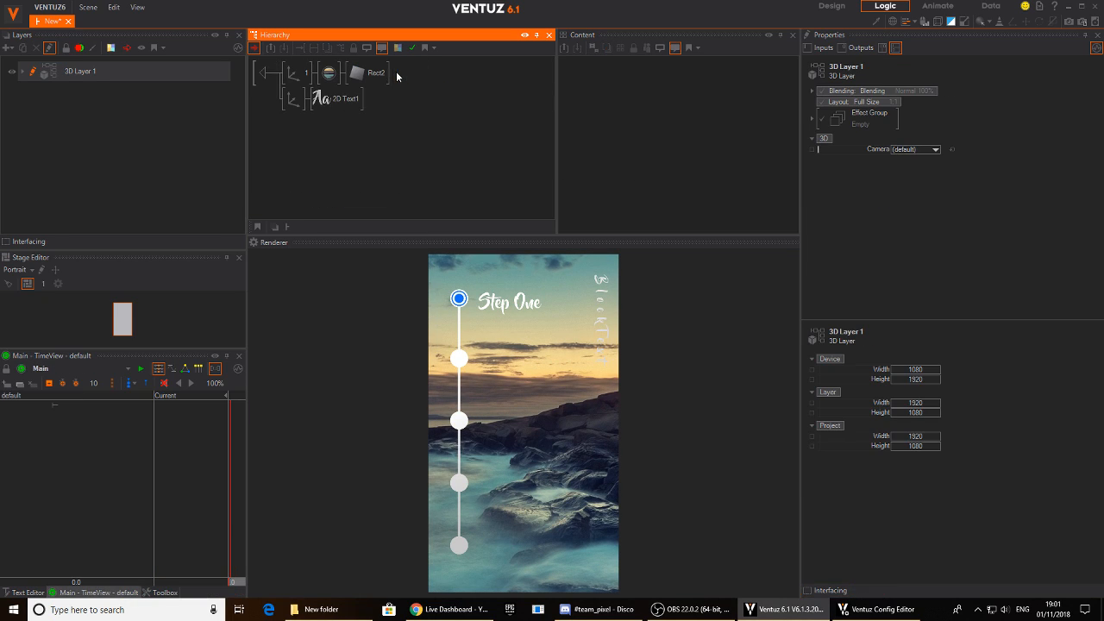
# - Insert a Color material in front of 2D Text1 in container 1, expose its BaseColor on the container, and return to the parent level
pyautogui.click(331, 102)
pyautogui.press('space')
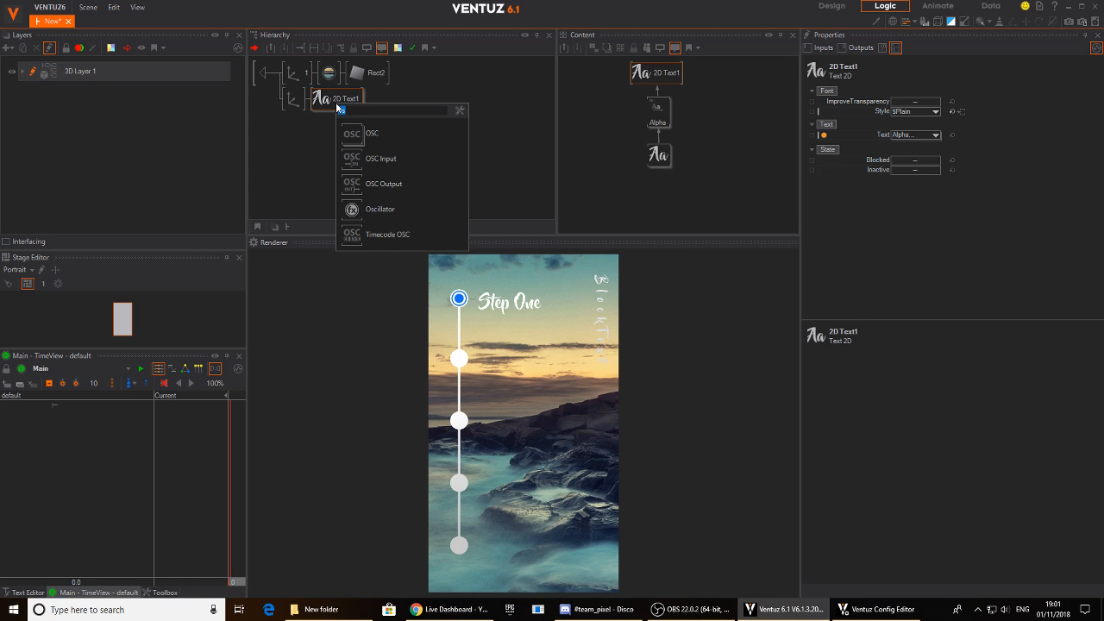
pyautogui.write('col')
pyautogui.click(352, 262)
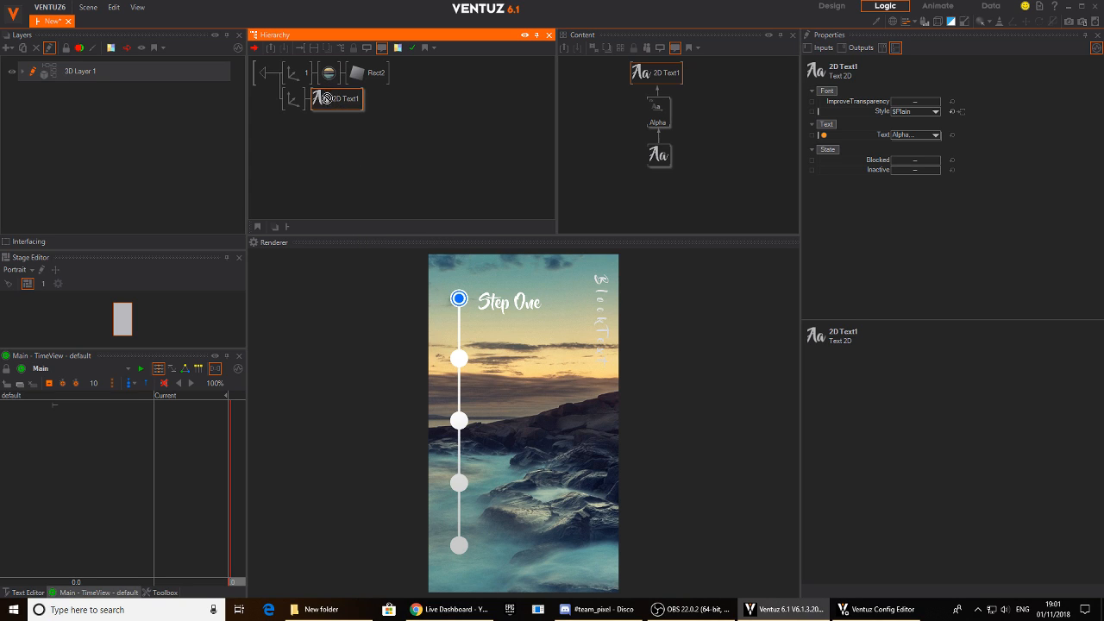
pyautogui.click(322, 99)
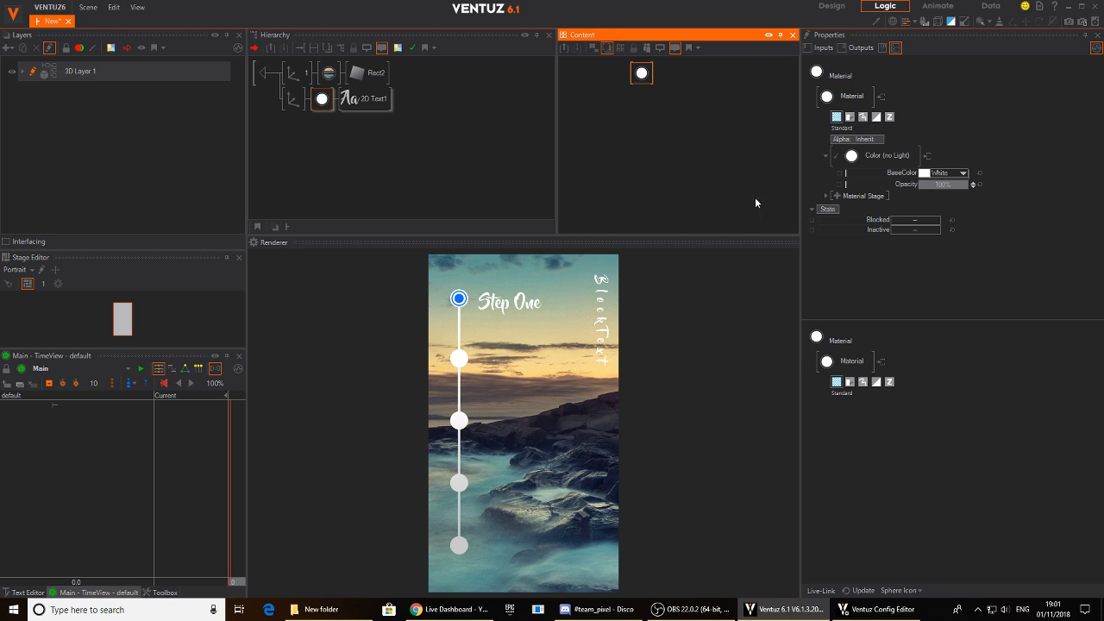
pyautogui.click(839, 173)
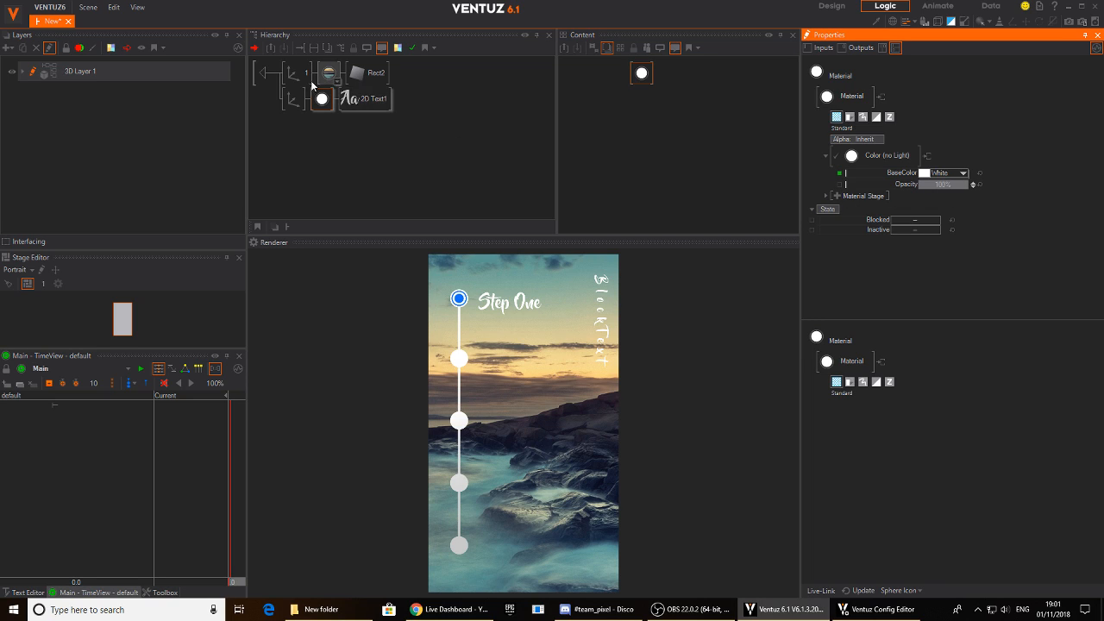
pyautogui.click(258, 75)
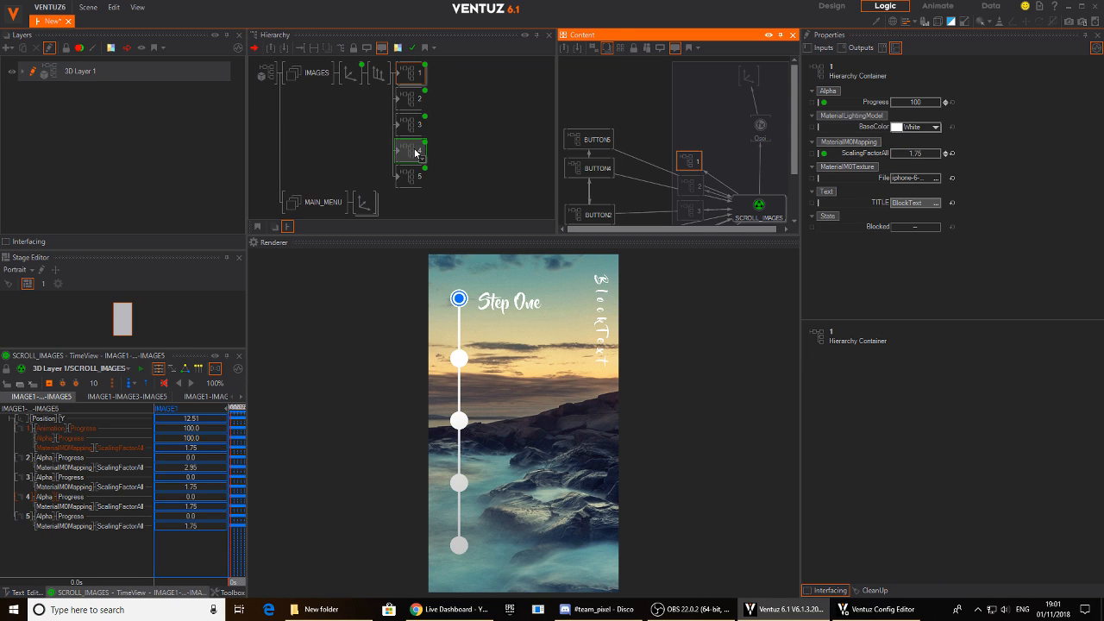
# - Check image containers 1 to 5 for the exposed BaseColor property
pyautogui.click(413, 76)
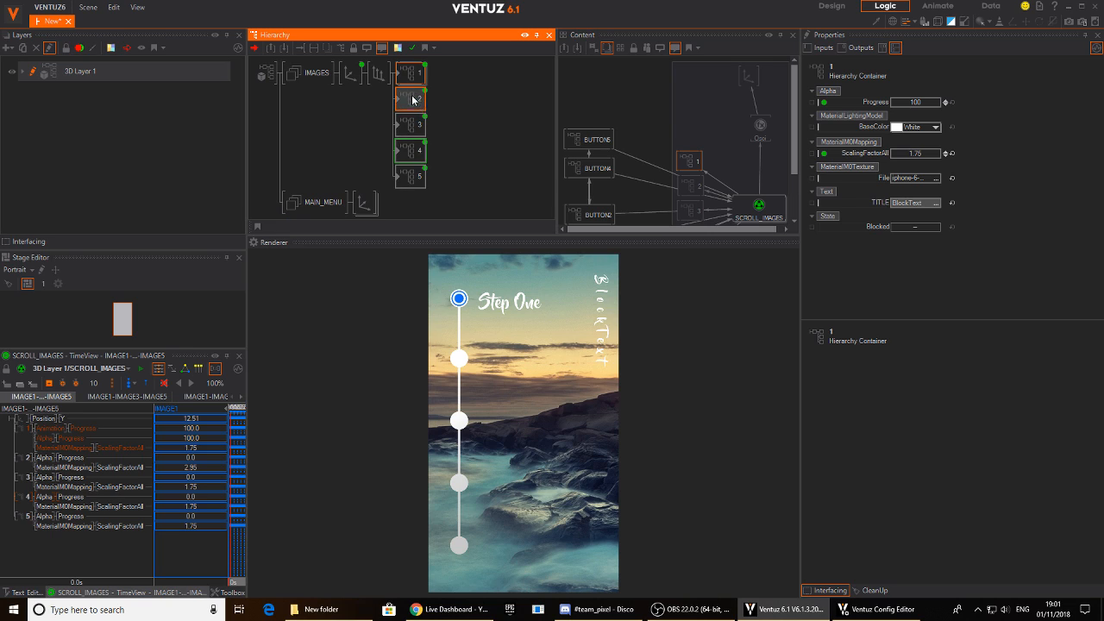
pyautogui.click(409, 125)
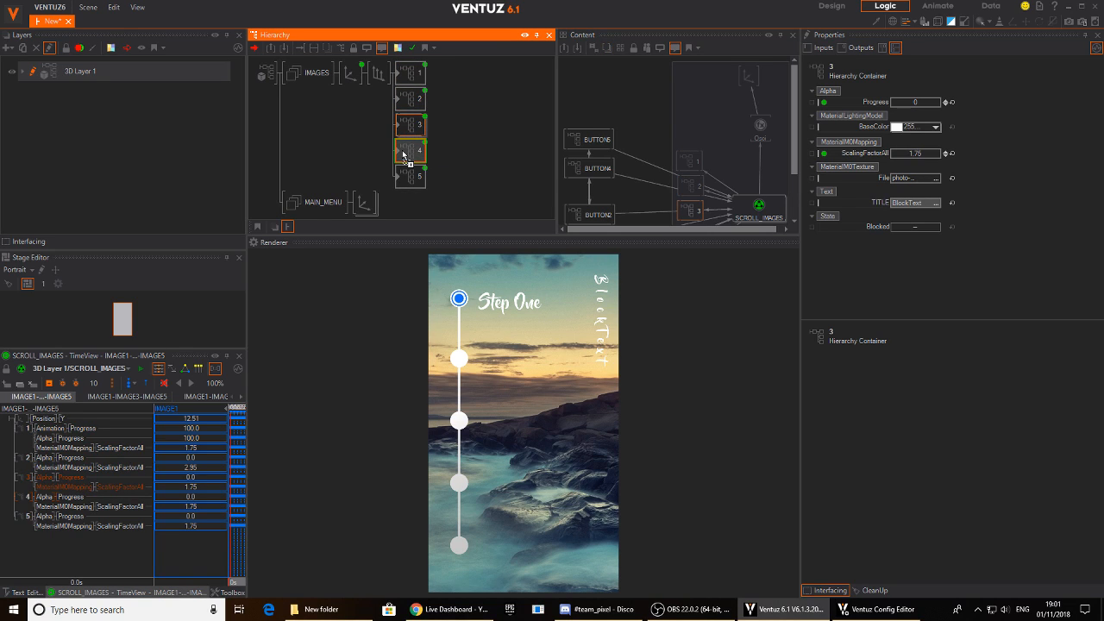
pyautogui.click(404, 155)
pyautogui.click(410, 178)
pyautogui.click(414, 76)
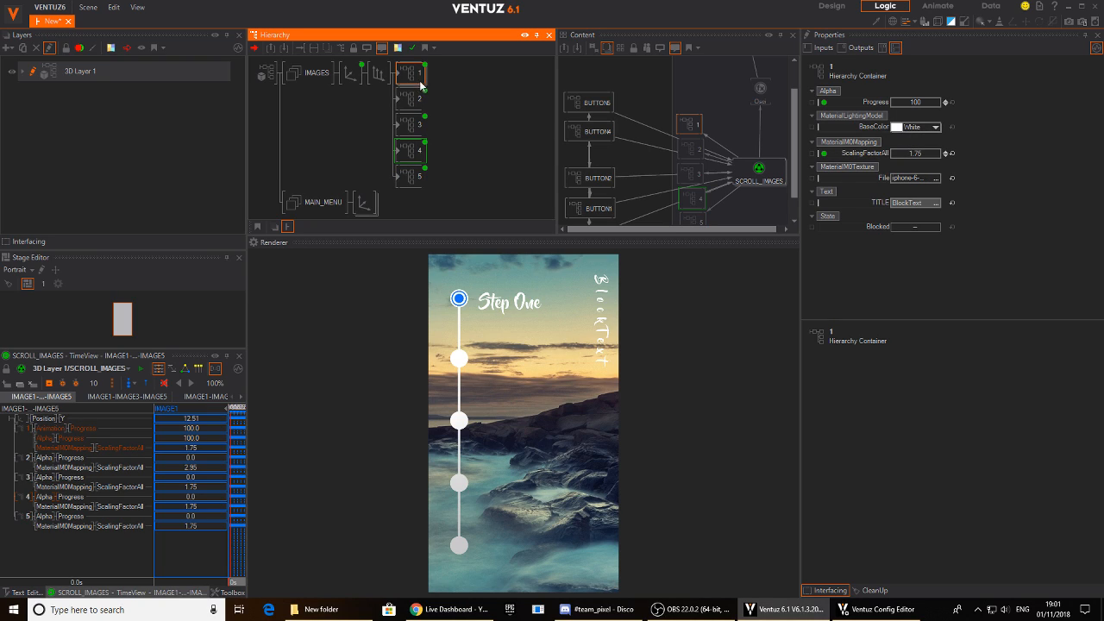
# - Switch the preview to Step Two and set the BaseColor of image container 1 to dark grey (43, 43, 43)
pyautogui.click(459, 308)
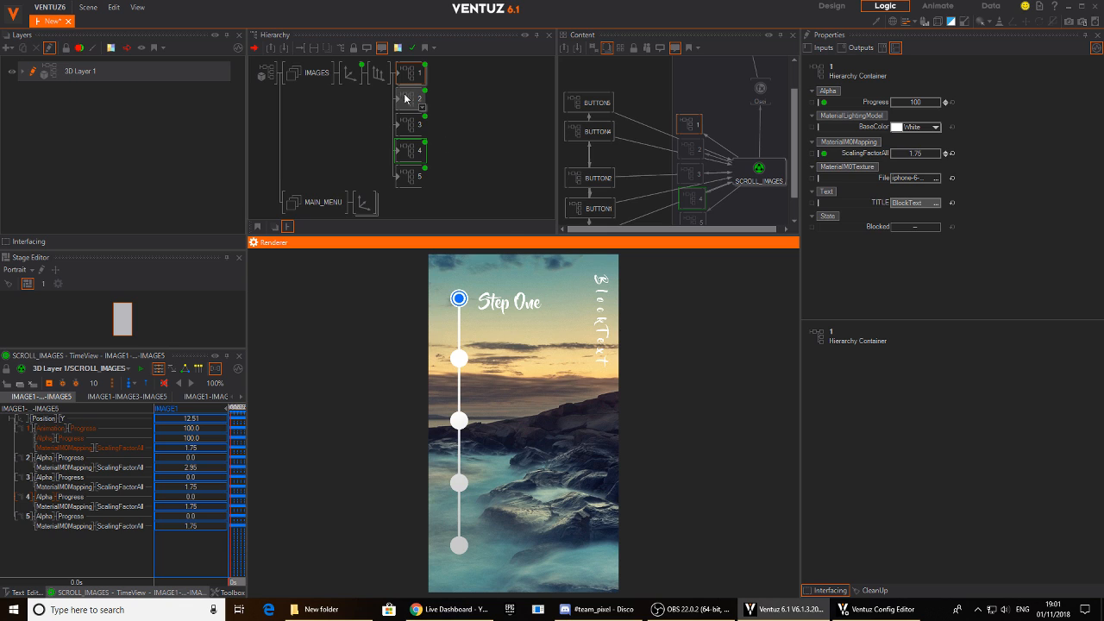
pyautogui.click(458, 359)
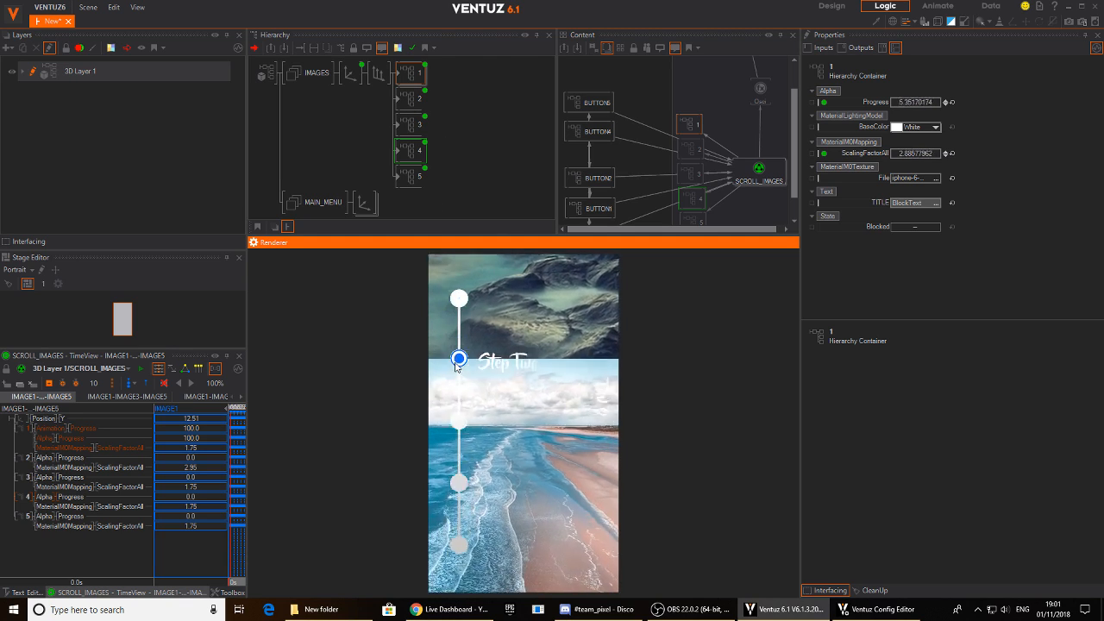
pyautogui.click(935, 131)
pyautogui.moveTo(908, 157); pyautogui.dragTo(864, 179)
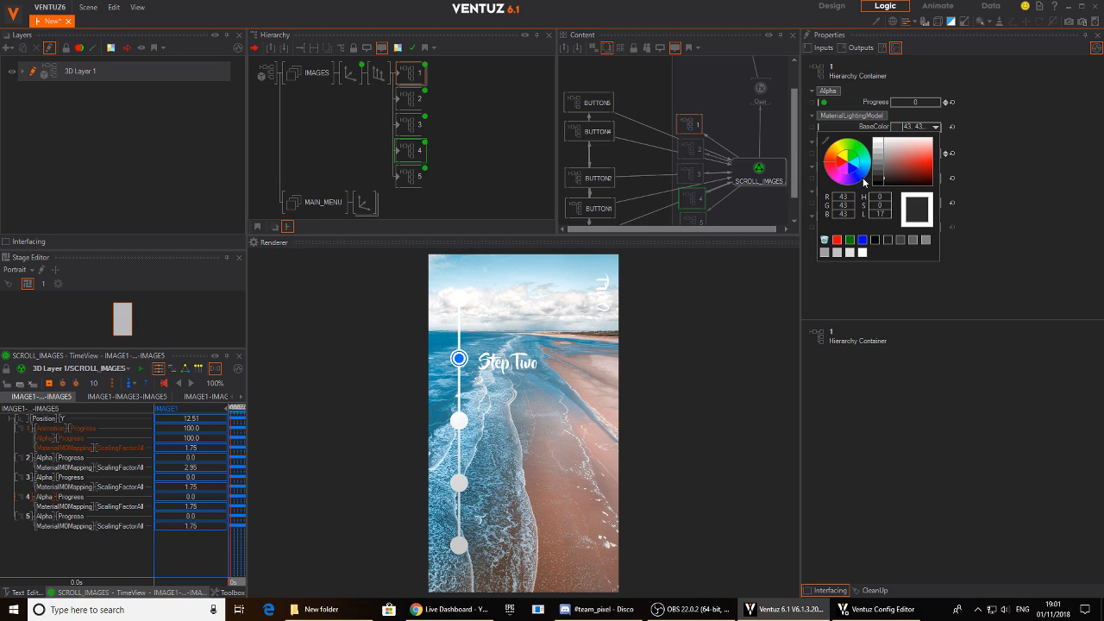
pyautogui.click(1008, 153)
# - Set the BaseColor of image container 2 to a near-black grey of 15
pyautogui.click(410, 100)
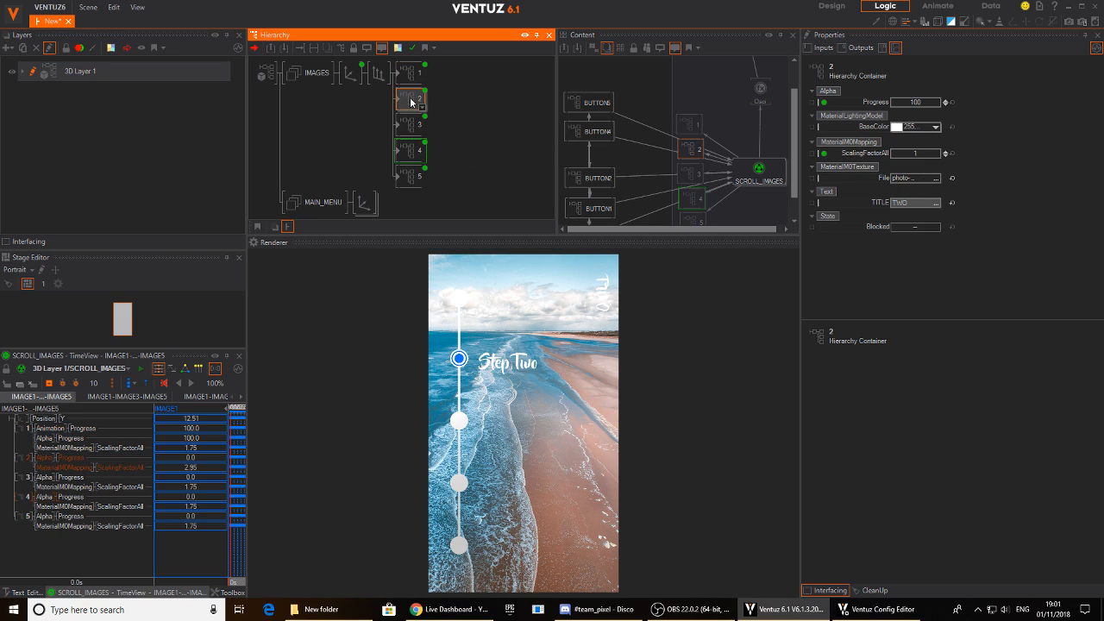
pyautogui.moveTo(849, 176); pyautogui.dragTo(840, 174)
pyautogui.click(1012, 142)
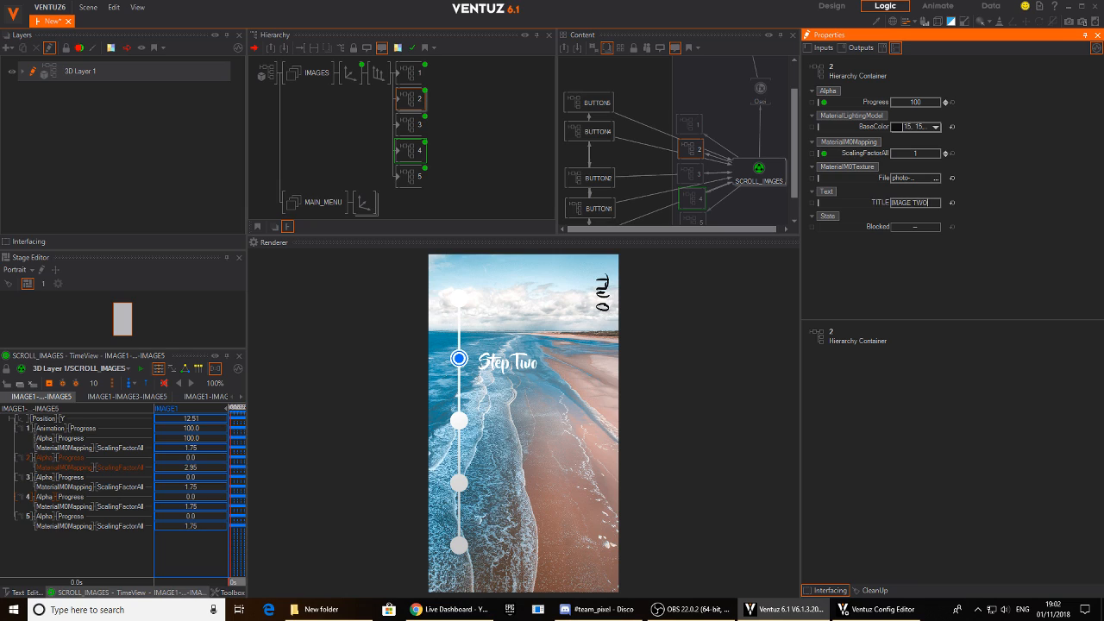
# - Set the title of image container 2 to IMAGE TWO
pyautogui.press('Return')
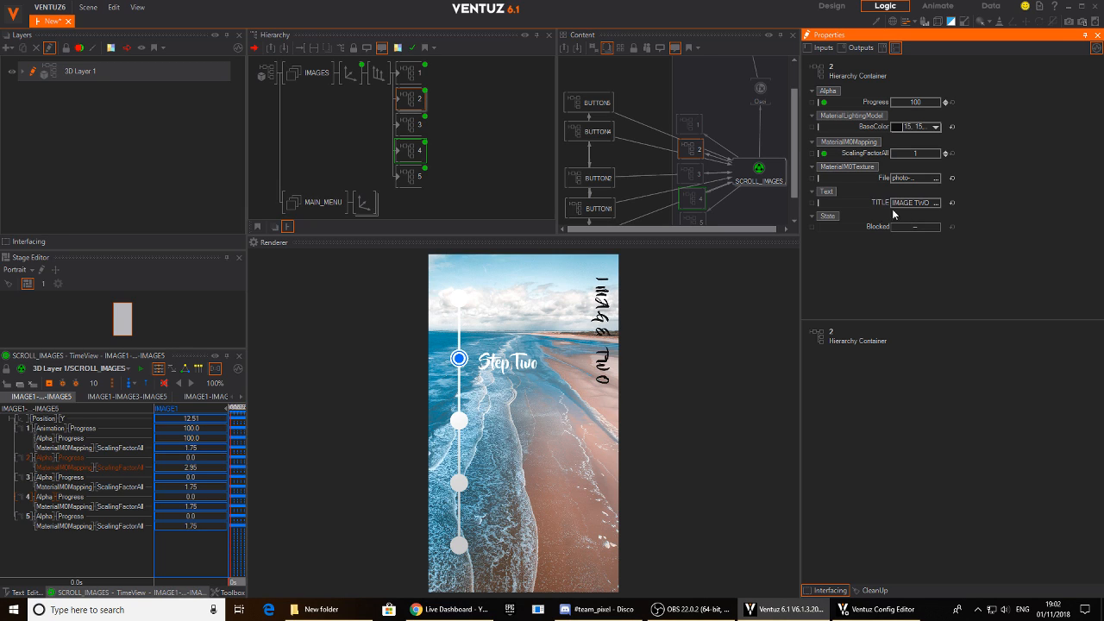
# - Preview the scrolling between all five images with the menu buttons and check each title, ending on Step One
pyautogui.click(446, 420)
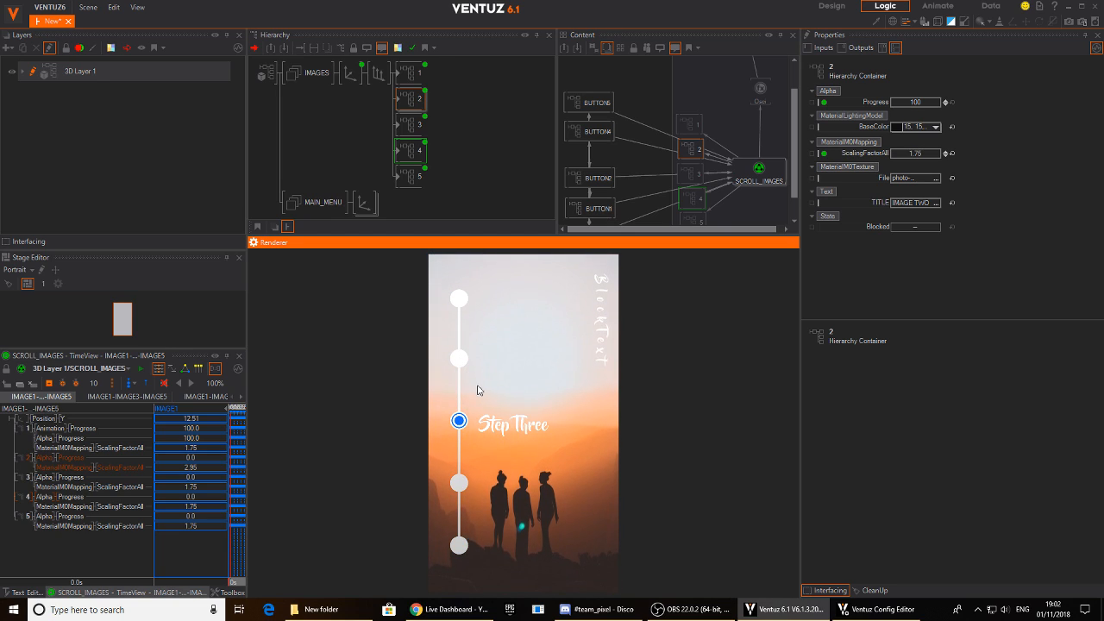
pyautogui.click(411, 178)
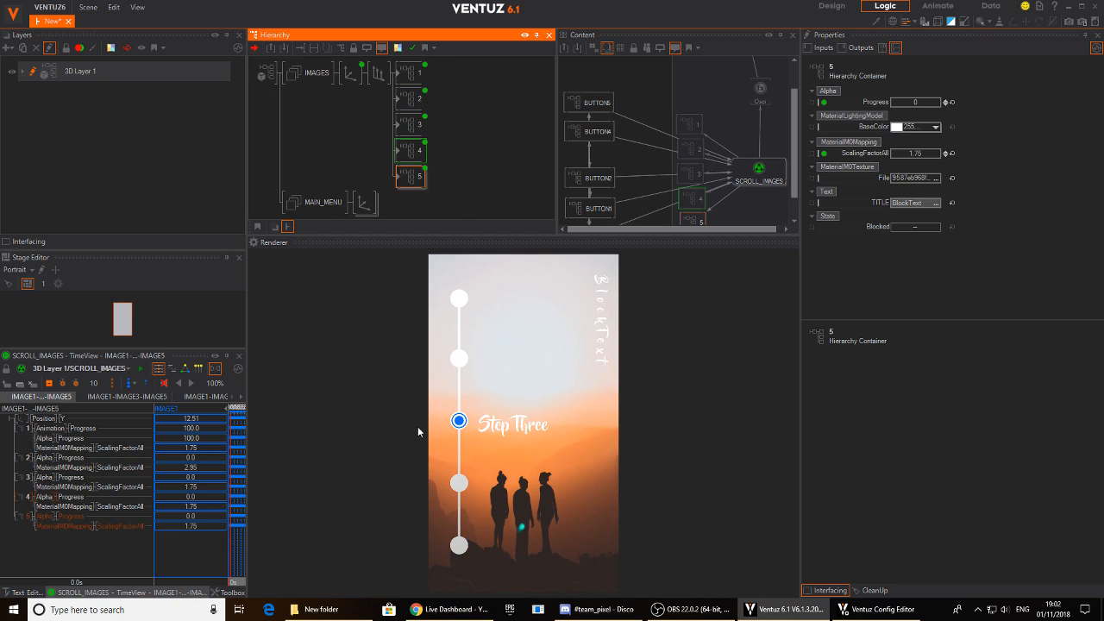
pyautogui.click(459, 483)
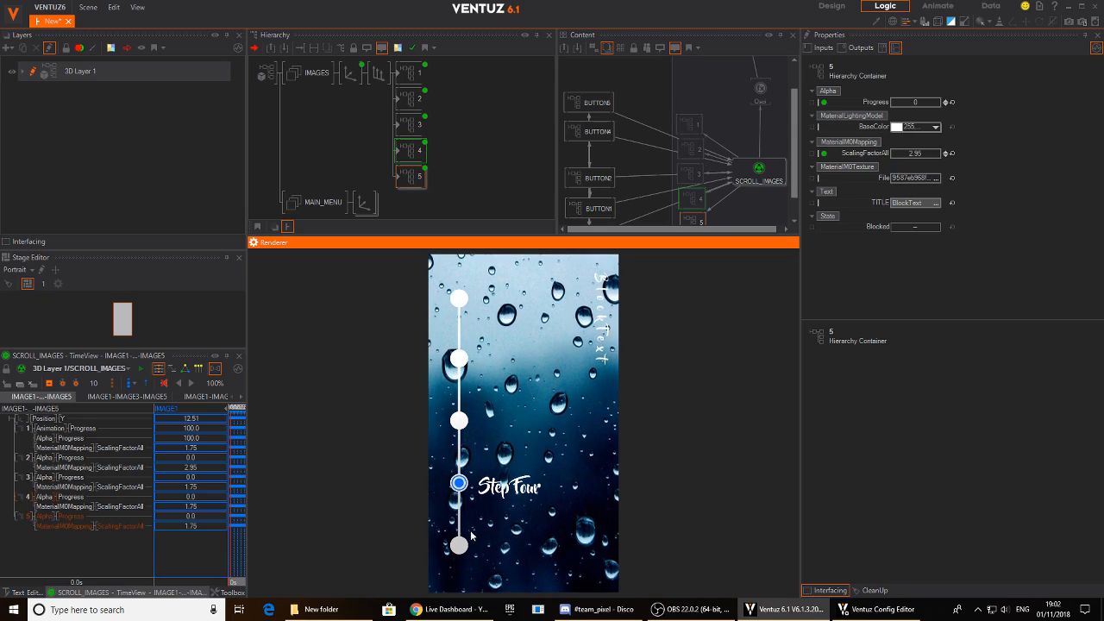
pyautogui.click(460, 544)
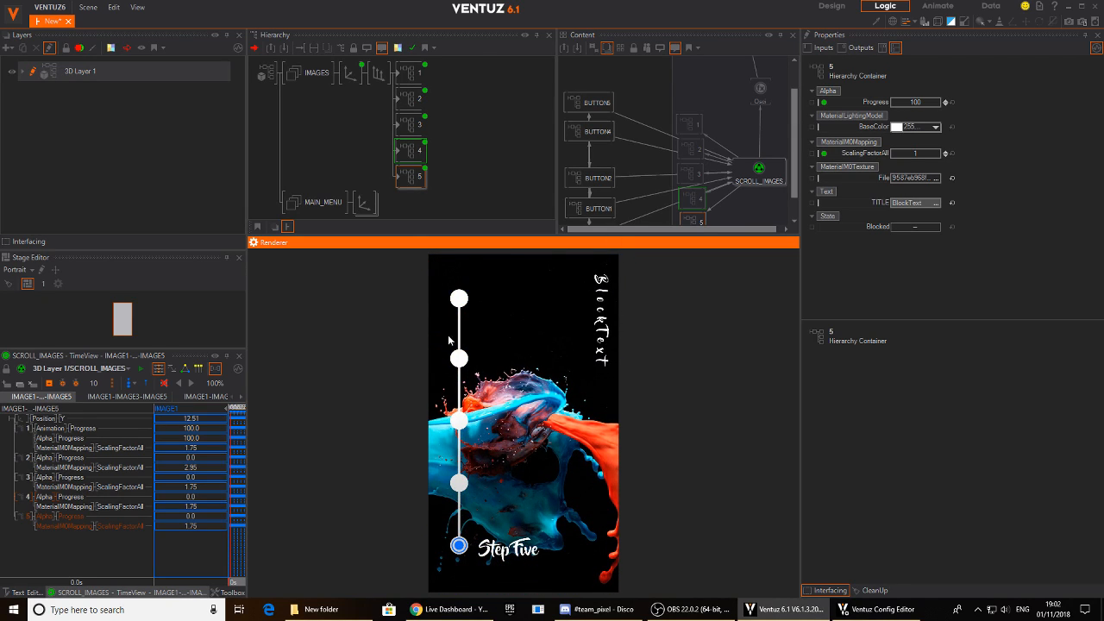
pyautogui.click(460, 359)
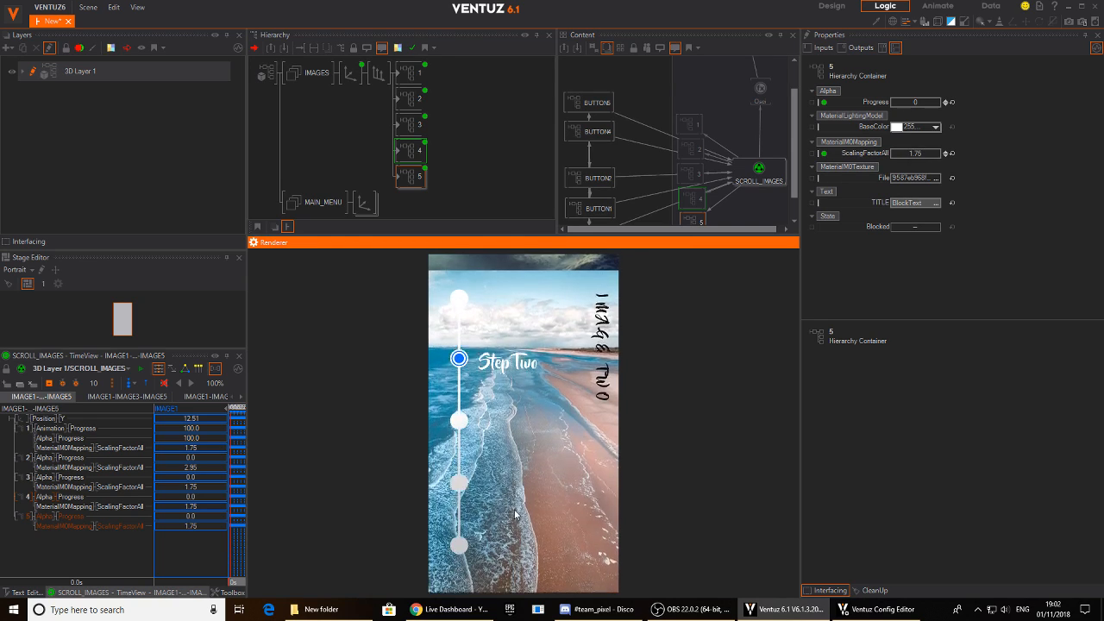
pyautogui.click(459, 483)
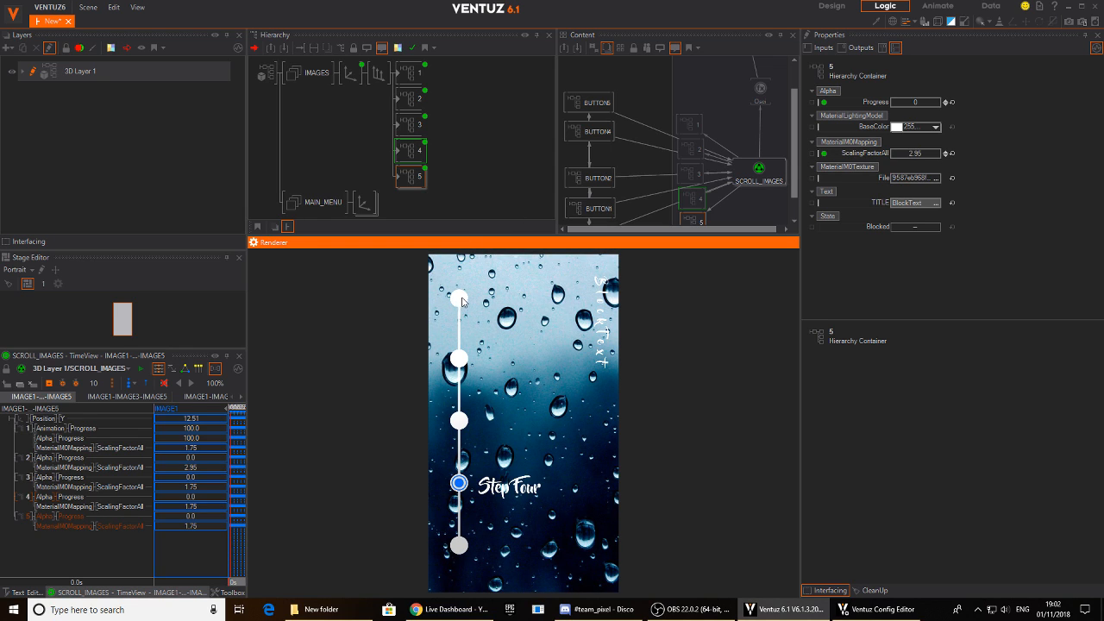
pyautogui.click(459, 299)
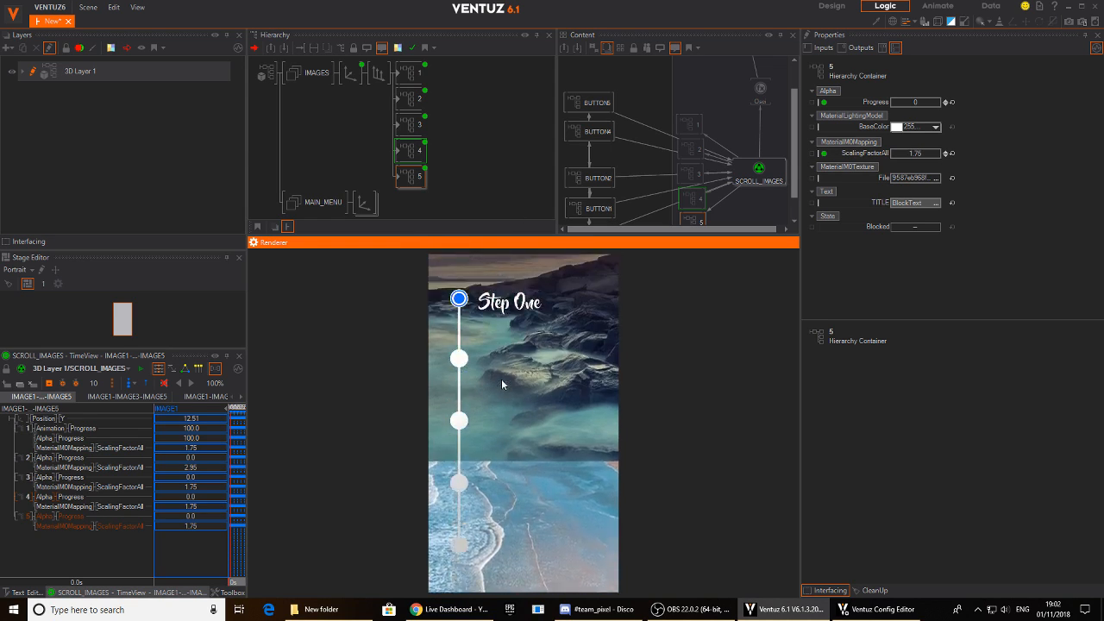
# - Scale the MAIN_MENU axis by an overall factor of 0.545 and position it at X -5.71, Y -11.195
pyautogui.click(363, 202)
pyautogui.moveTo(907, 257); pyautogui.dragTo(892, 255)
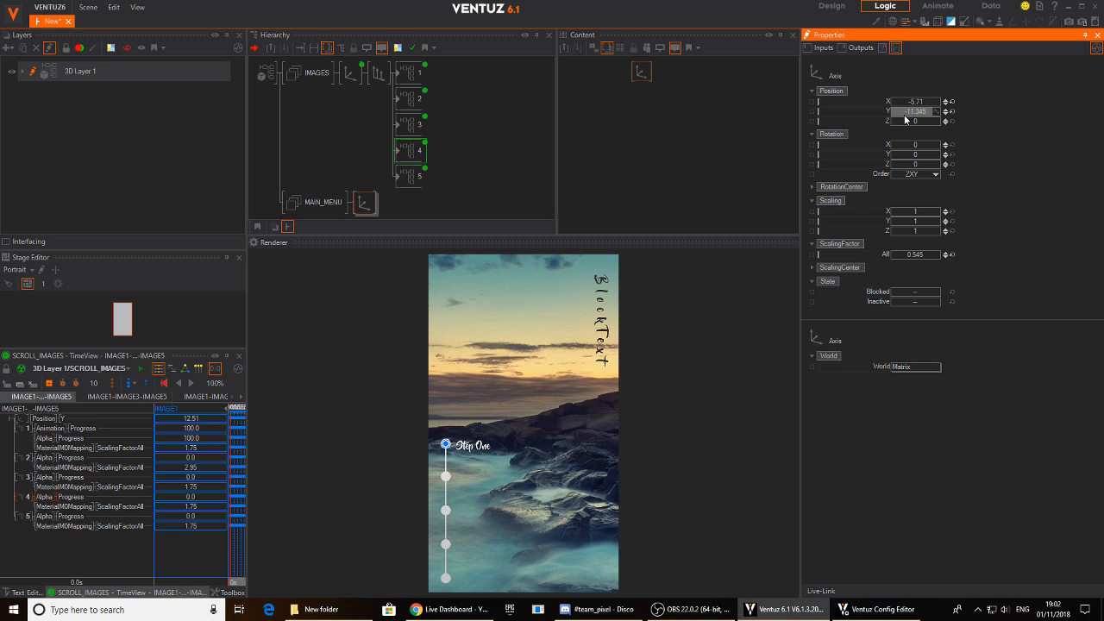
# - Test the five buttons of the resized menu in the preview, ending on Step Five
pyautogui.click(450, 476)
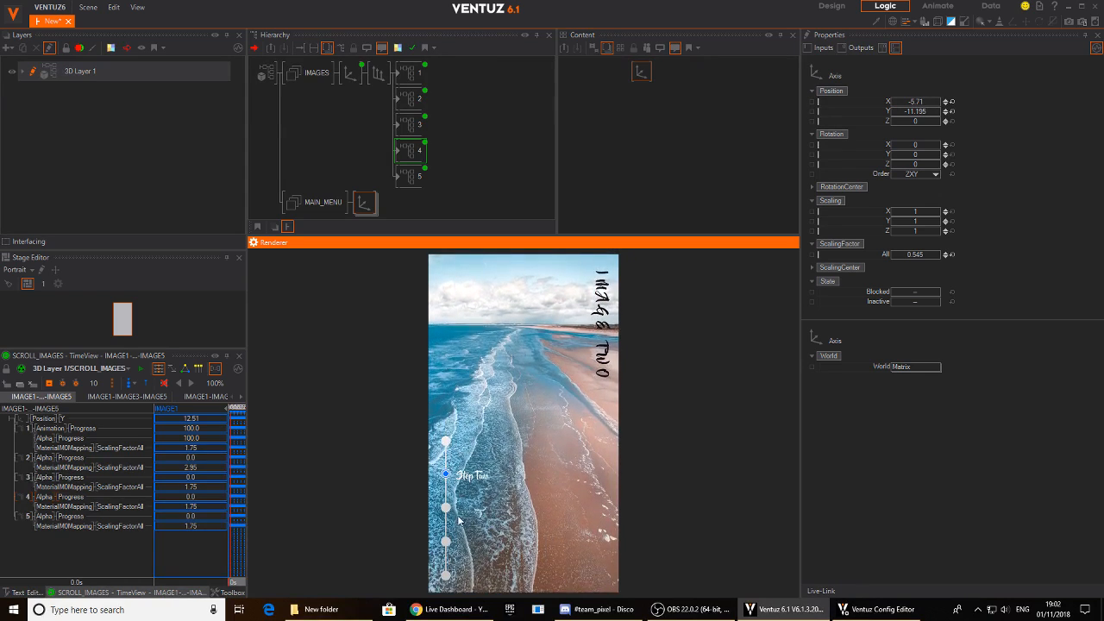
pyautogui.click(445, 508)
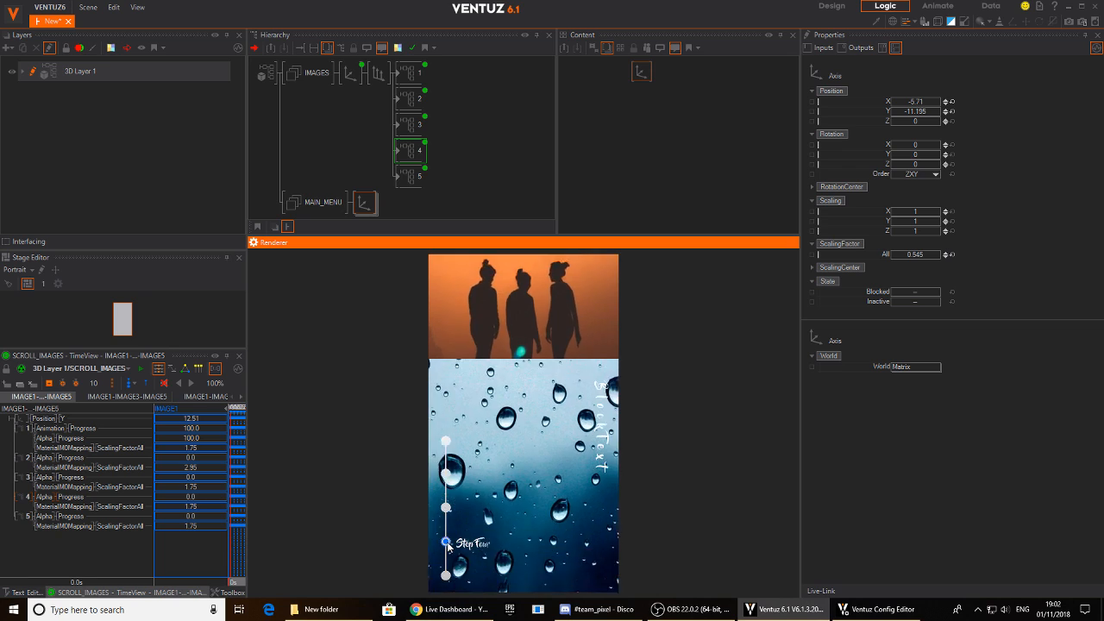
pyautogui.click(445, 578)
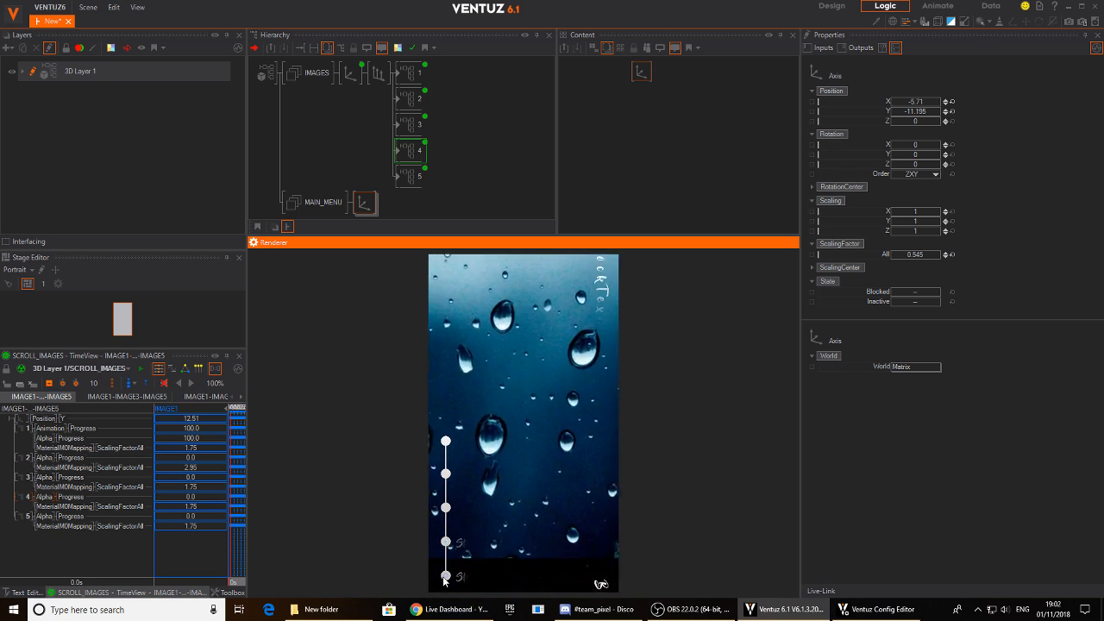
pyautogui.click(445, 442)
pyautogui.click(446, 508)
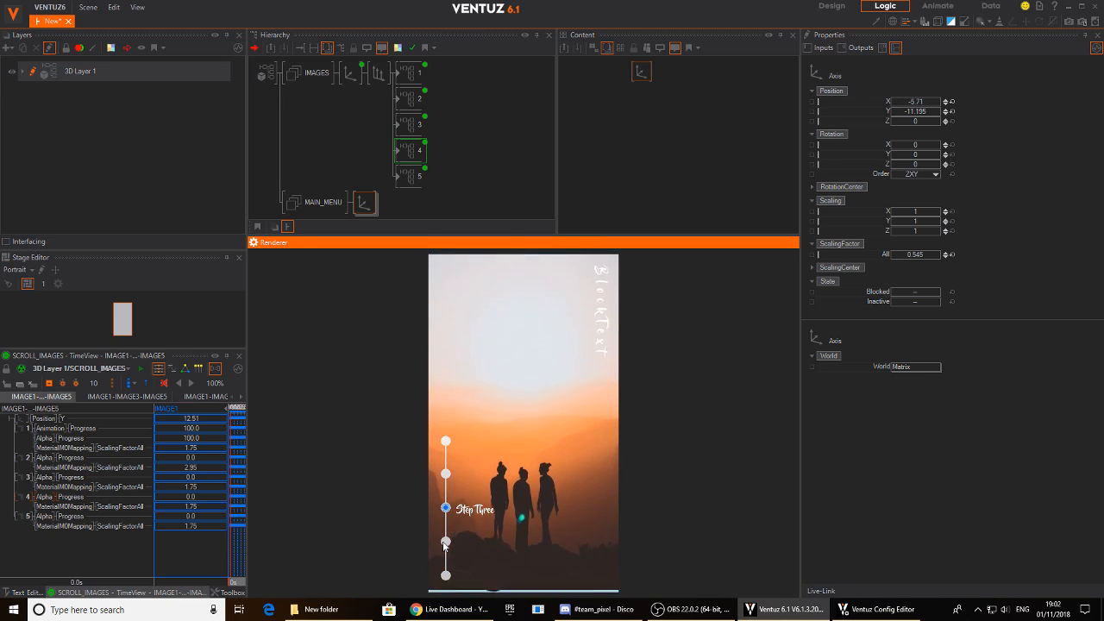
pyautogui.click(445, 575)
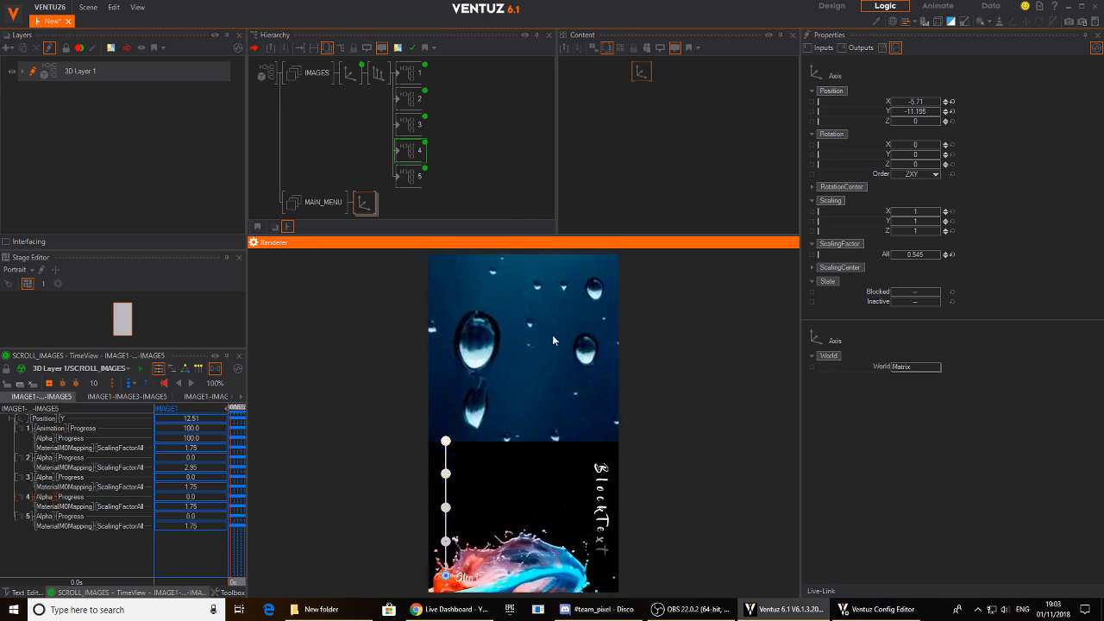
# - Open image container 2 and select the material applied to Rect2
pyautogui.click(398, 109)
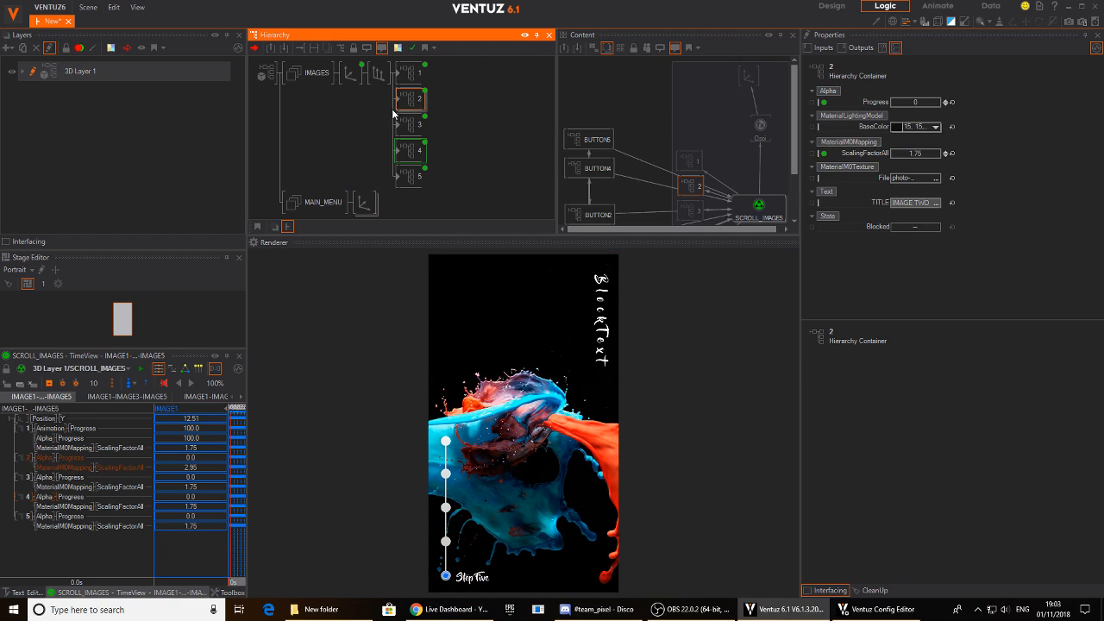
pyautogui.doubleClick(399, 104)
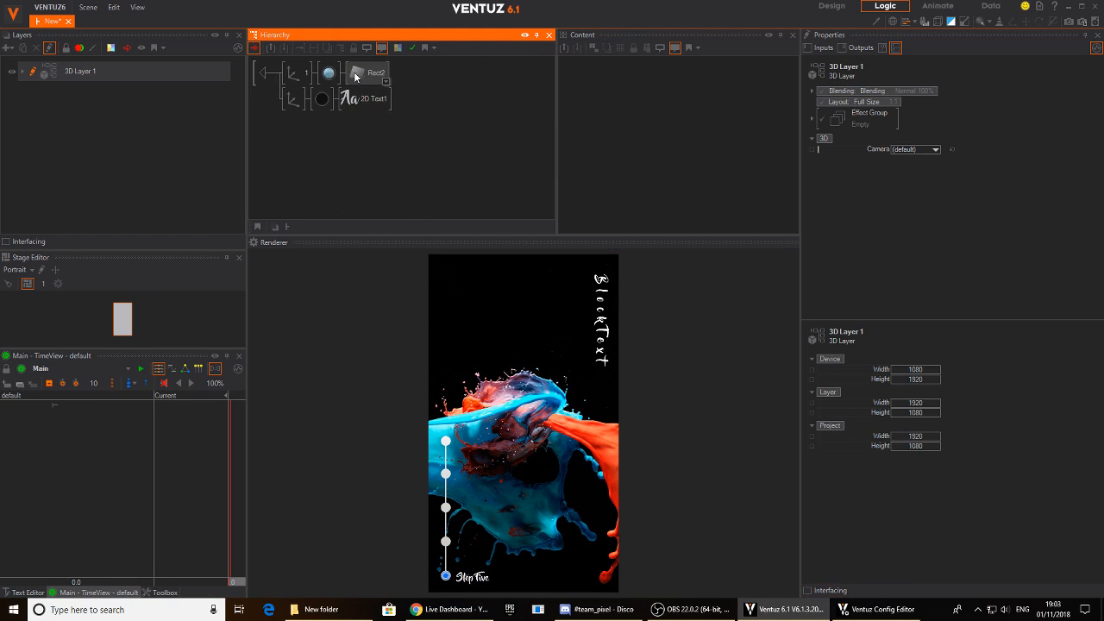
pyautogui.click(329, 74)
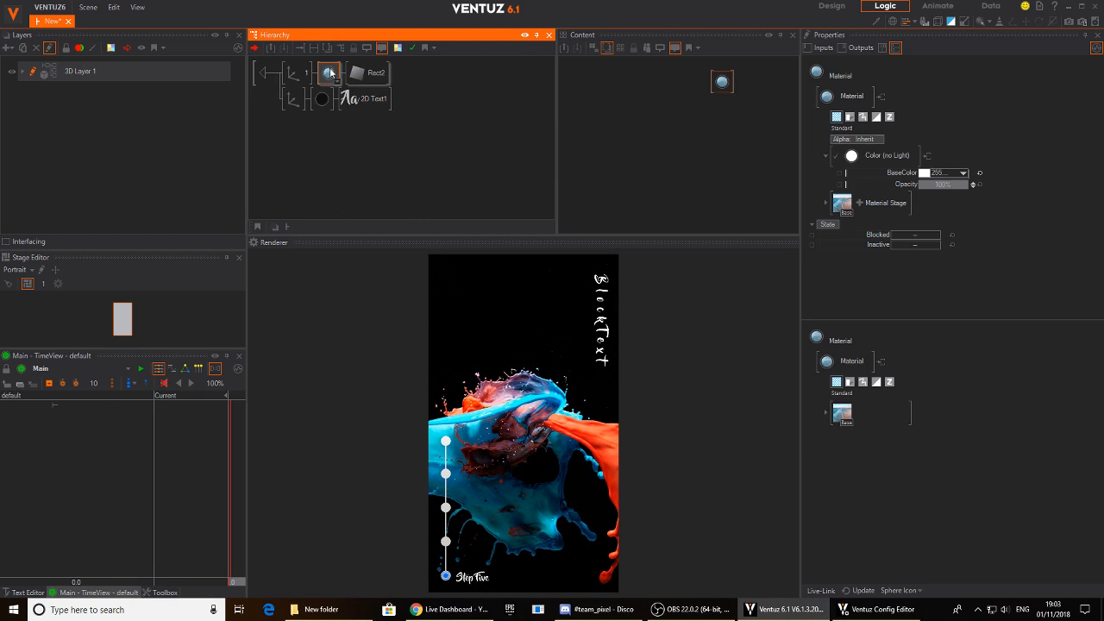
pyautogui.click(859, 203)
pyautogui.moveTo(897, 198)
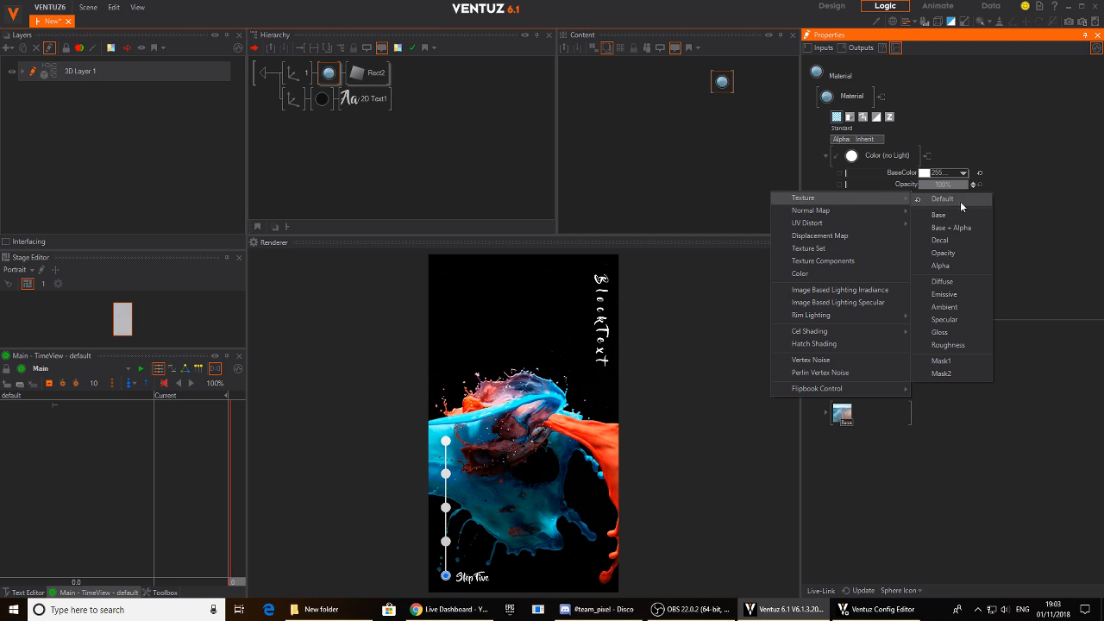
pyautogui.click(948, 199)
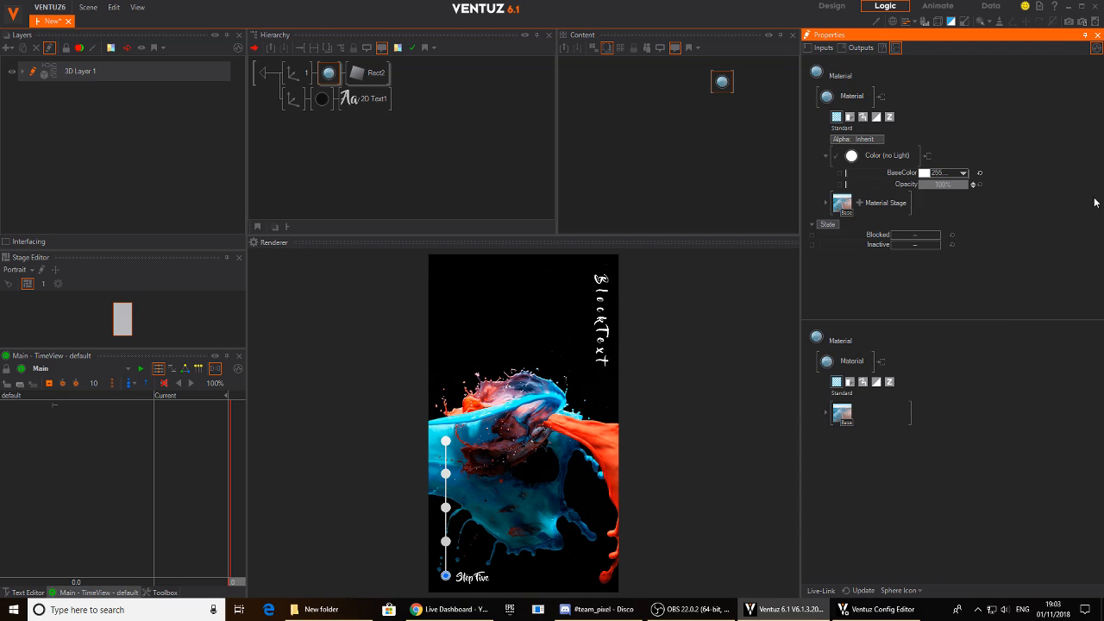
pyautogui.click(860, 203)
pyautogui.click(1002, 210)
# - Change the source of the material's base texture from the image Loader to a Movie Clip texture property
pyautogui.click(835, 209)
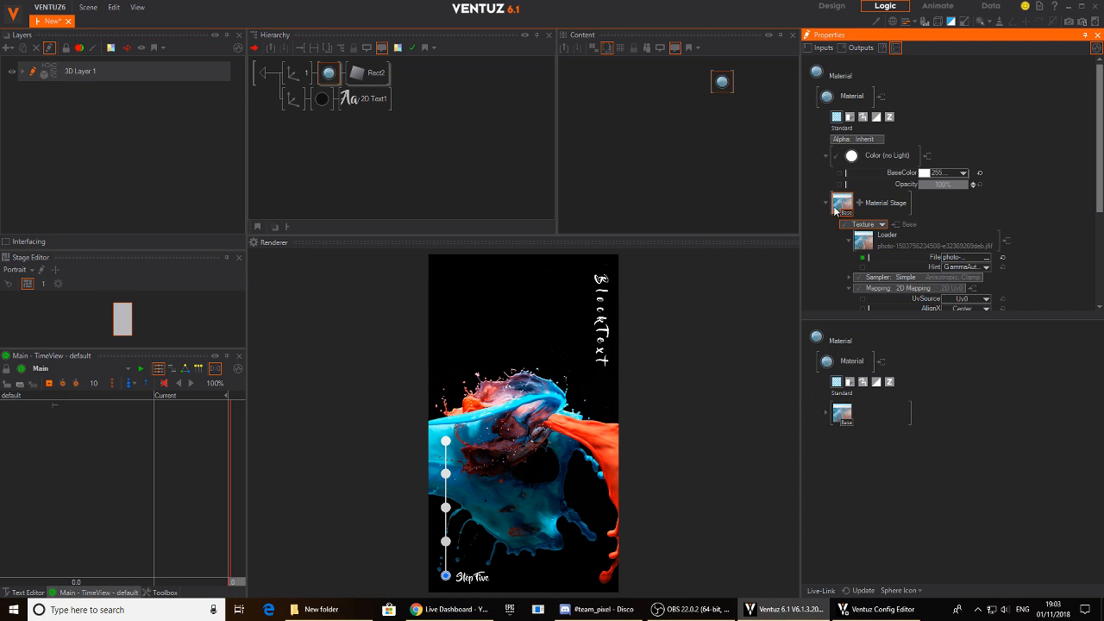
pyautogui.click(863, 242)
pyautogui.moveTo(888, 251)
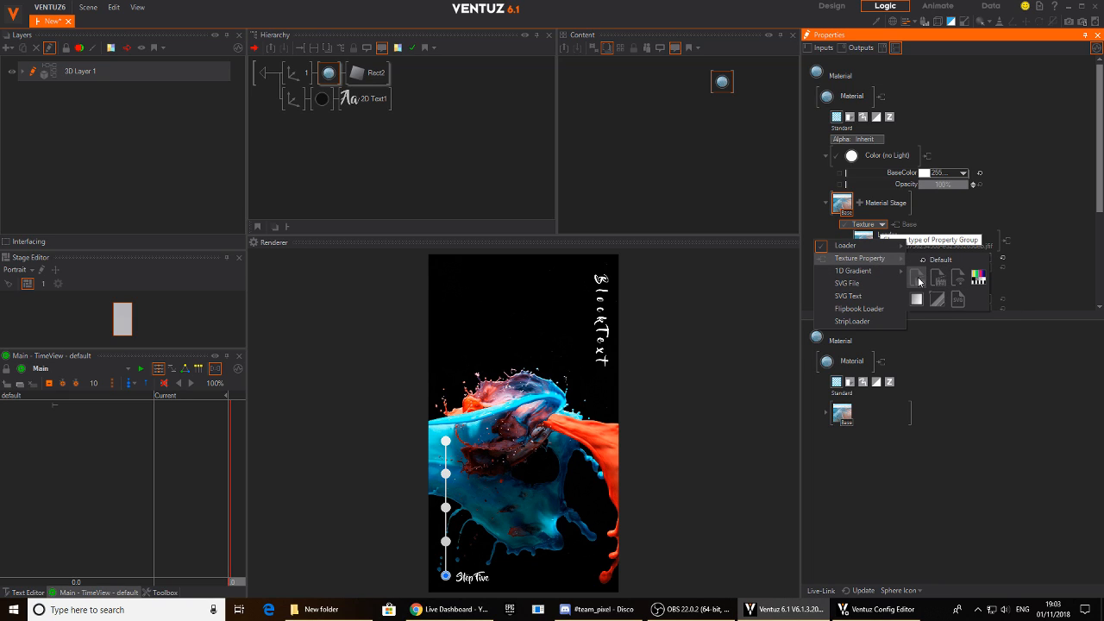
pyautogui.click(918, 277)
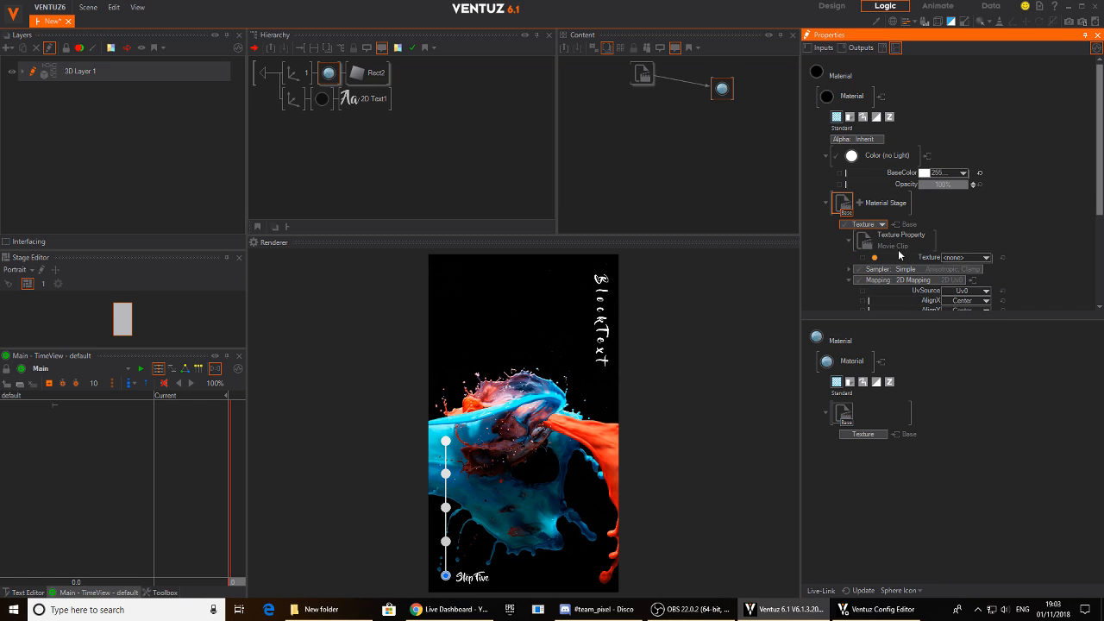
# - Load GHOSTSHELL_TV-SPOT-INTL_PAST-INTL-30_ENG-UK_TXTD_BANNER-IN-CINEMAS-MARCH30_H264_1080P25.mov into the Movie Clip node
pyautogui.click(647, 97)
pyautogui.click(936, 102)
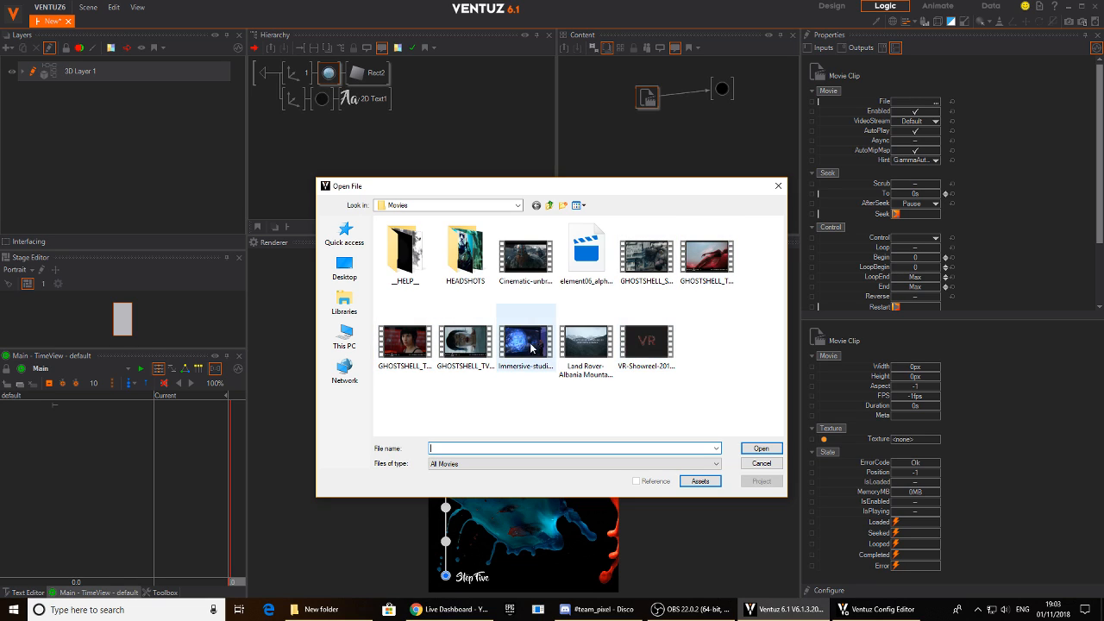
pyautogui.click(479, 354)
pyautogui.click(429, 360)
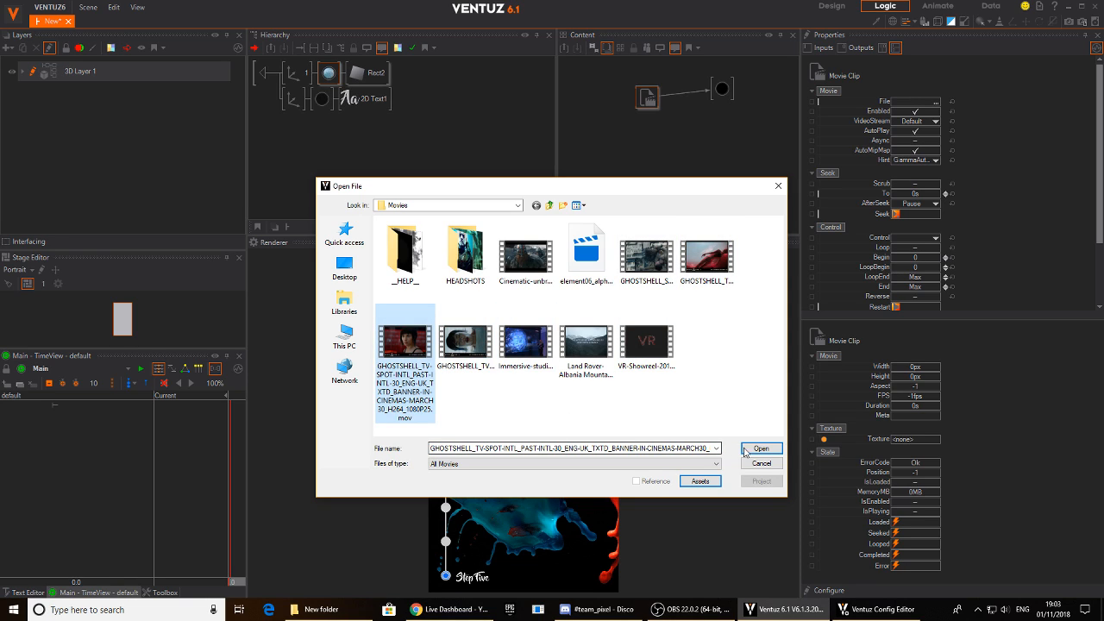
pyautogui.click(744, 449)
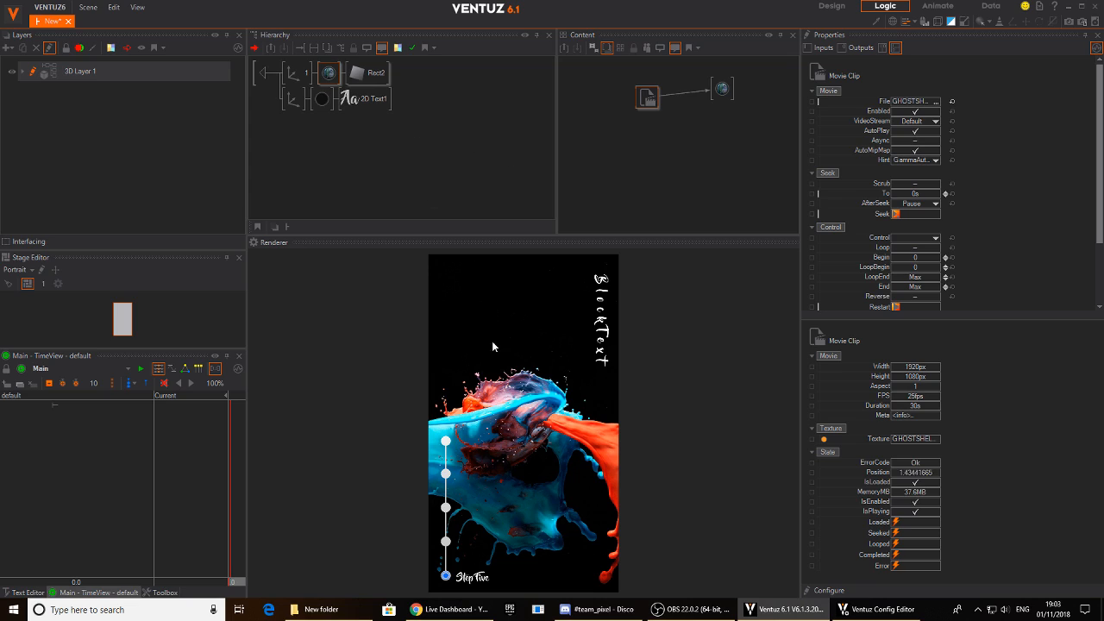
# - Switch the preview to Step Two to view the movie on the image rectangle
pyautogui.click(447, 441)
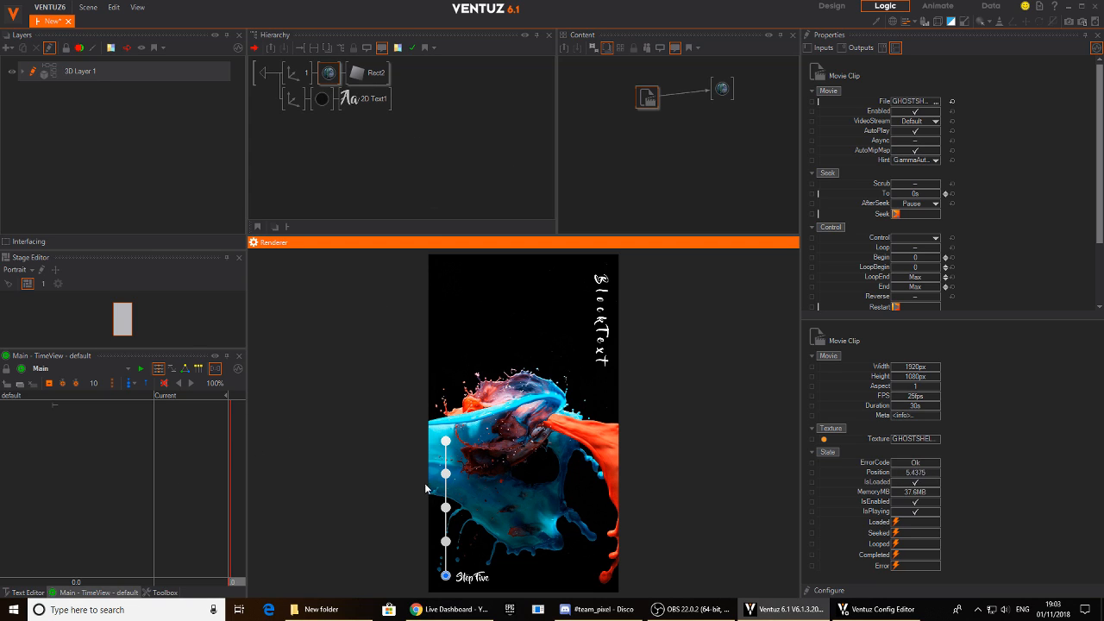
pyautogui.click(445, 473)
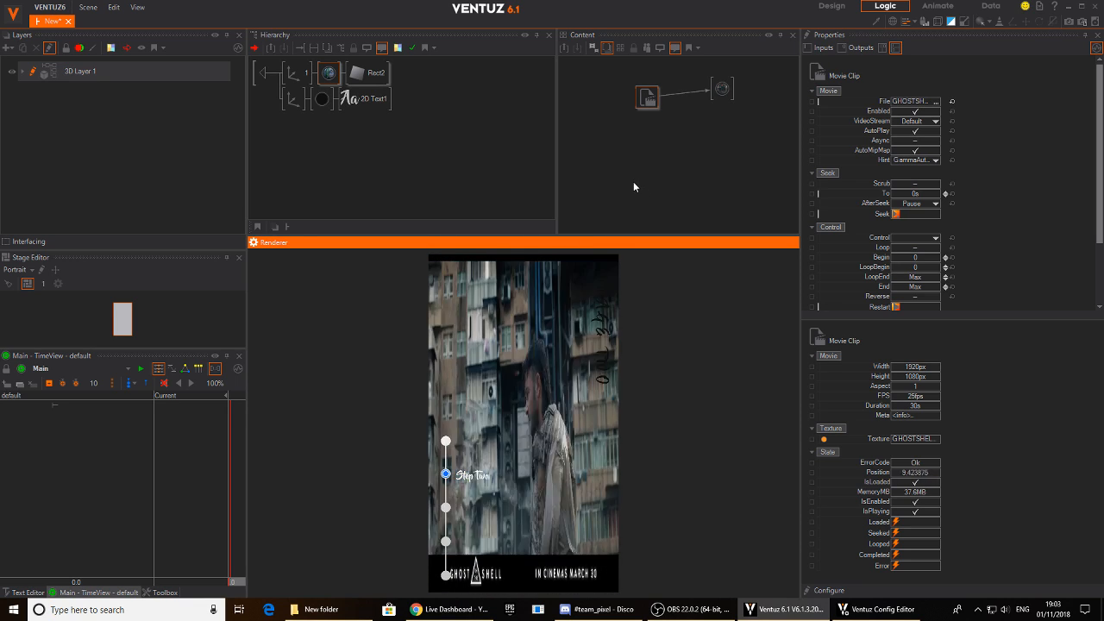
pyautogui.click(663, 125)
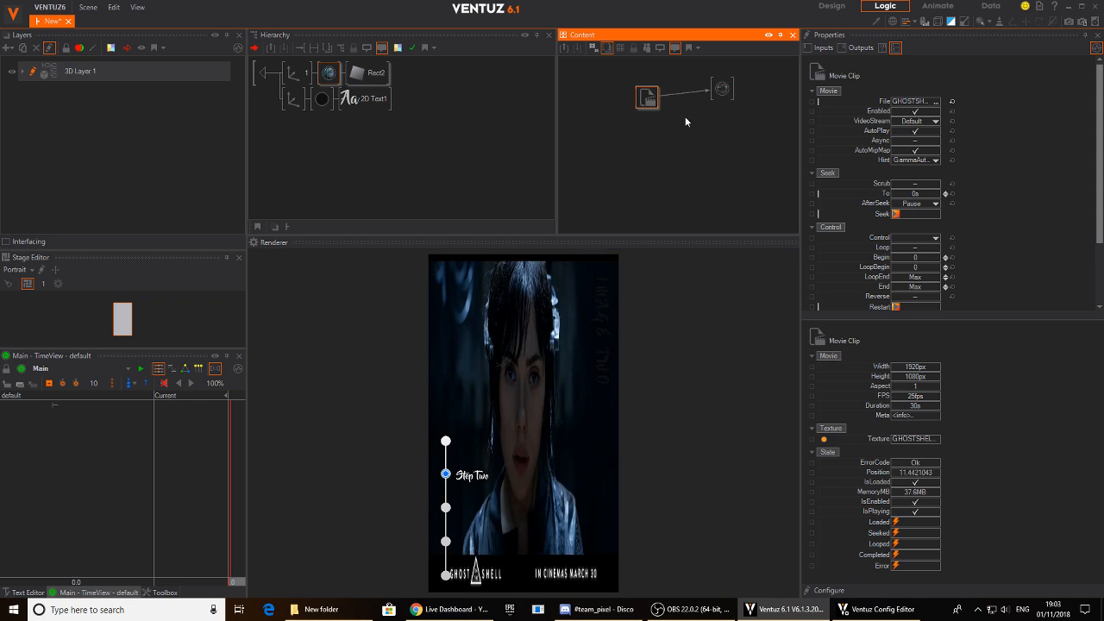
# - Set the movie texture's 2D mapping to ScalingX 3.5, ScalingY 1.3 and PositionX -0.034
pyautogui.click(730, 89)
pyautogui.scroll(-3, 1011, 249)
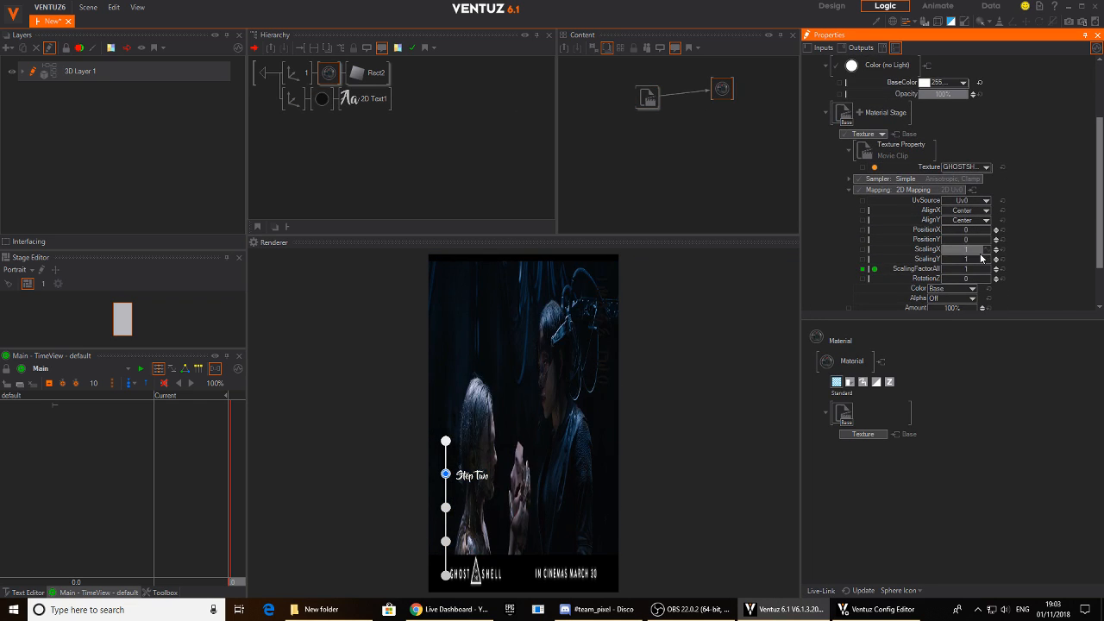
pyautogui.moveTo(985, 253); pyautogui.dragTo(992, 251)
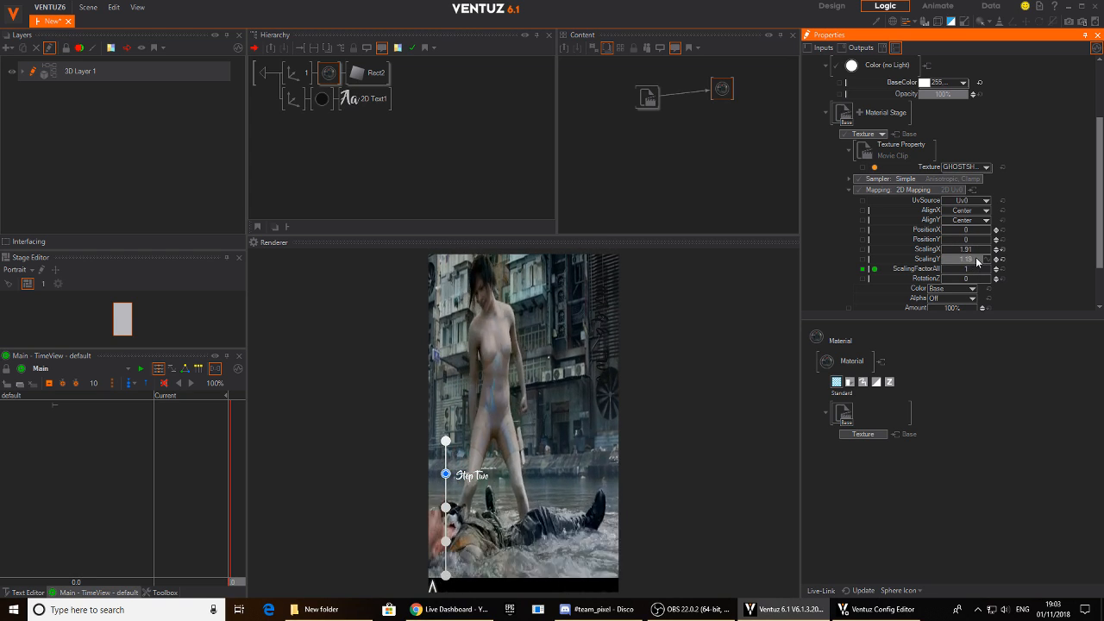
pyautogui.moveTo(993, 251); pyautogui.dragTo(993, 248)
pyautogui.scroll(2, 971, 234)
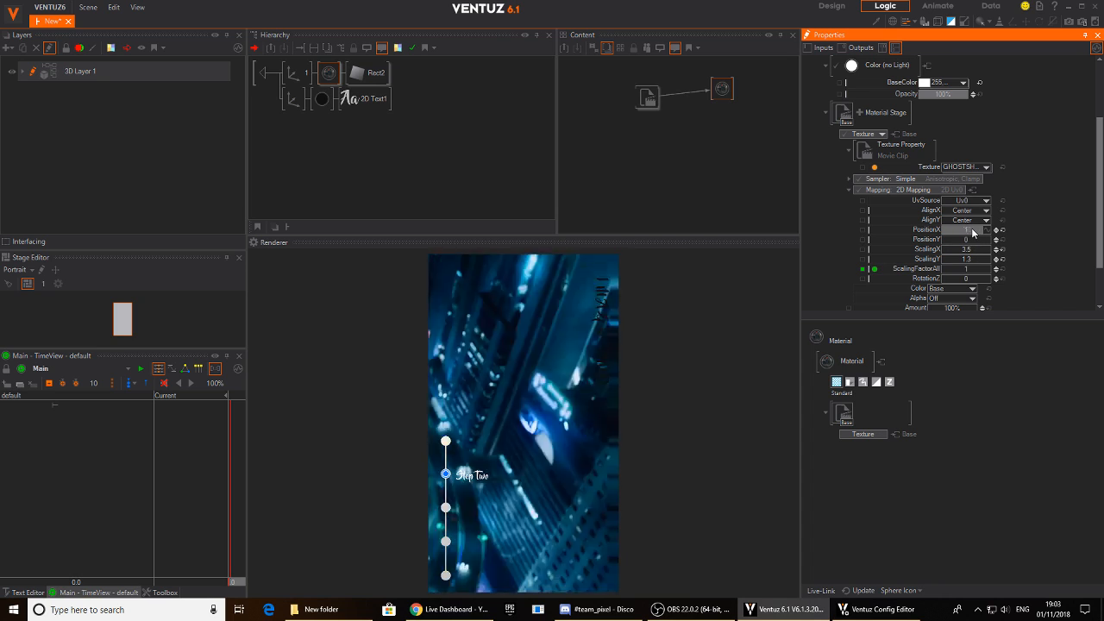
pyautogui.moveTo(970, 233); pyautogui.dragTo(956, 232)
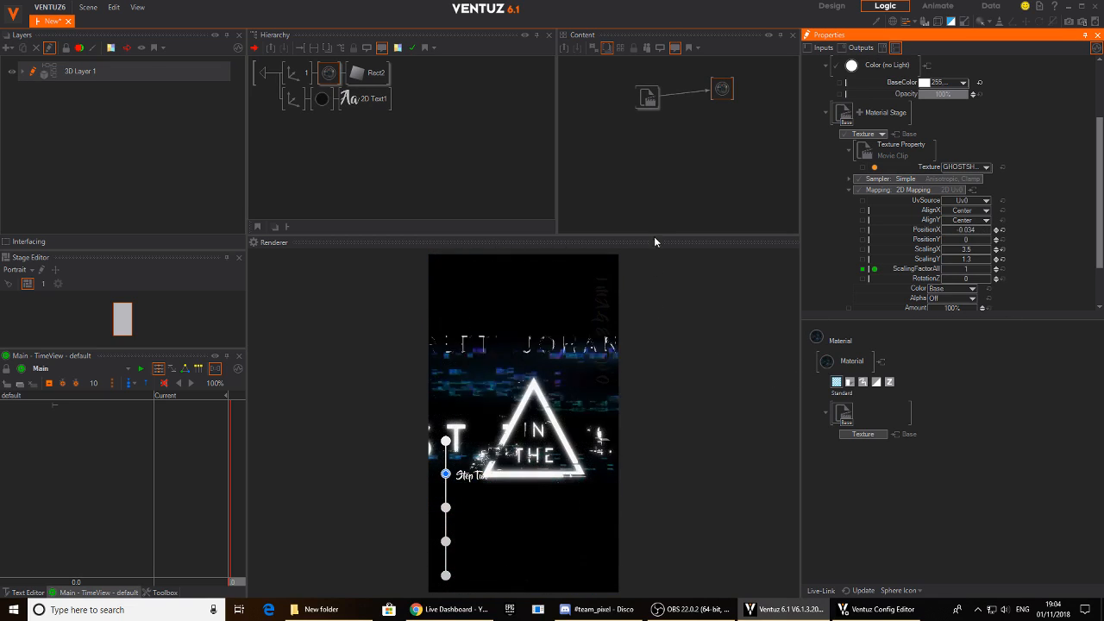
# - Enable Loop on the Movie Clip node and switch the preview to Step One
pyautogui.click(645, 100)
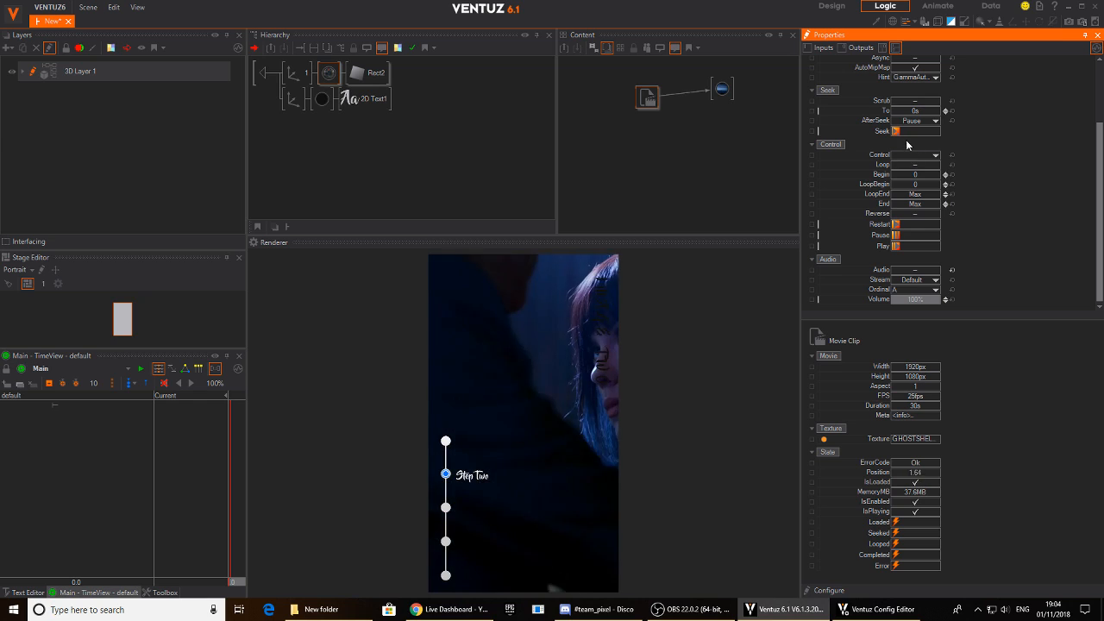
pyautogui.click(915, 164)
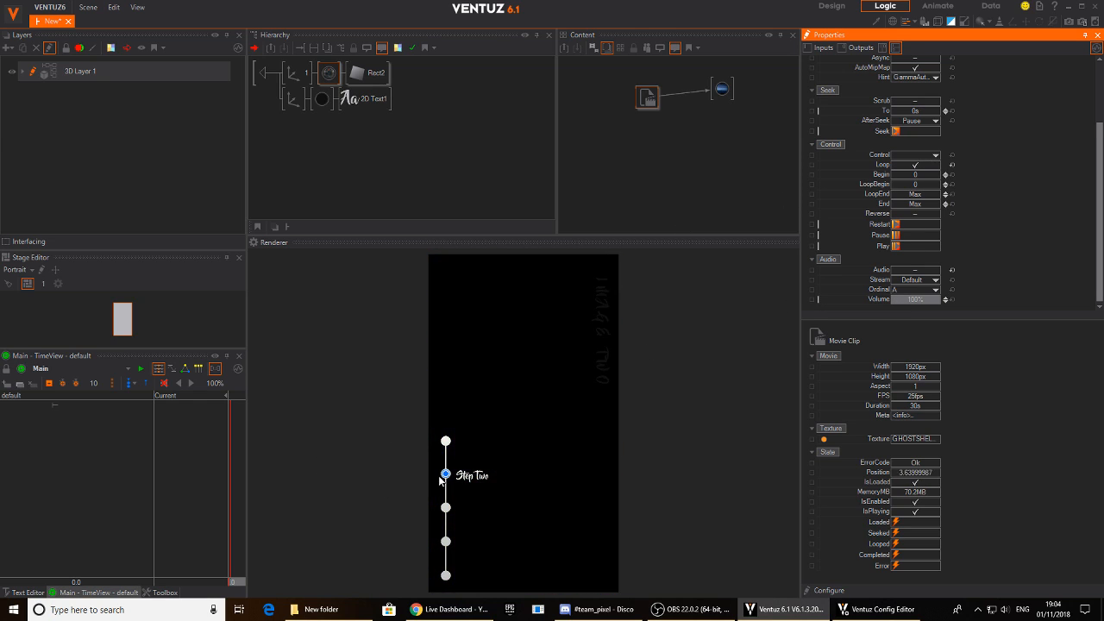
pyautogui.click(444, 441)
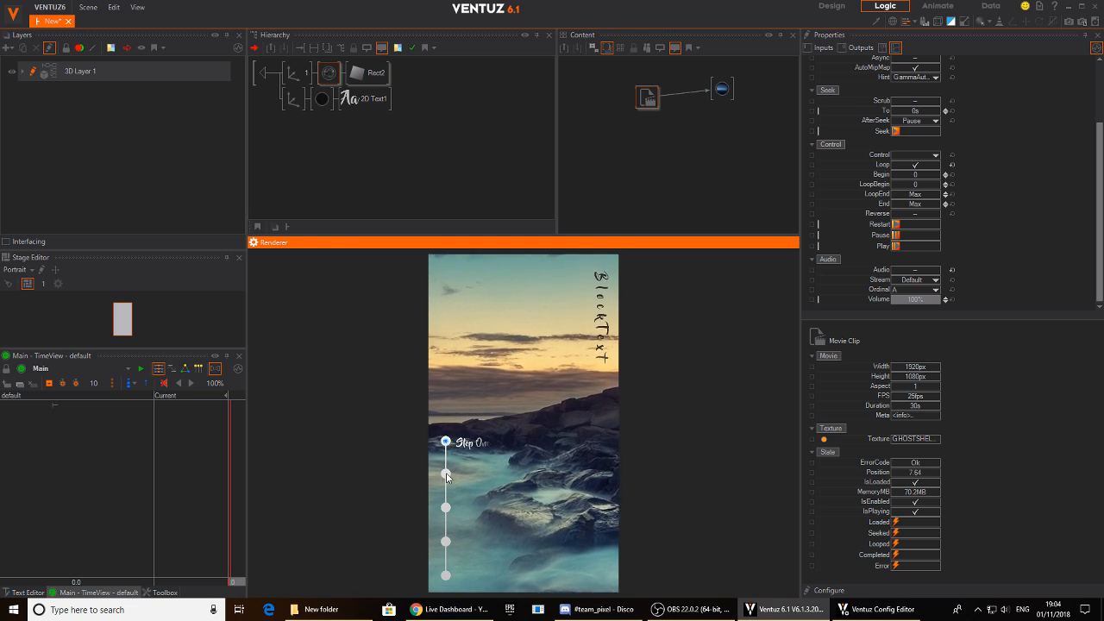
# - Switch the preview to Step Two and back to Step One to check scrolling to and from the movie container
pyautogui.click(446, 474)
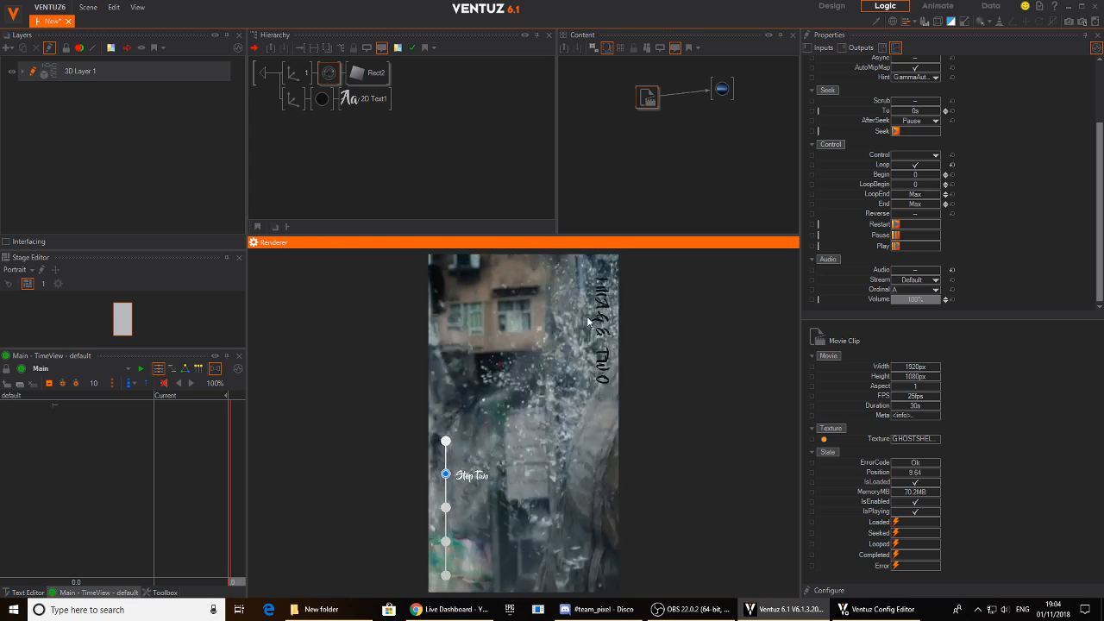
pyautogui.moveTo(973, 146); pyautogui.dragTo(973, 153)
pyautogui.scroll(3, 972, 153)
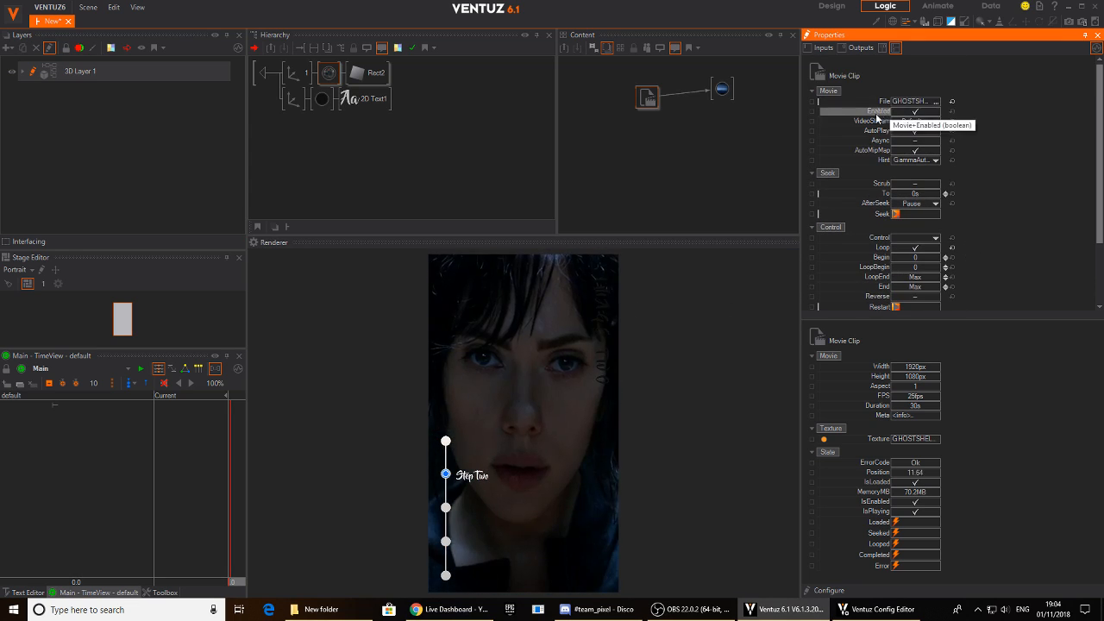
pyautogui.click(445, 441)
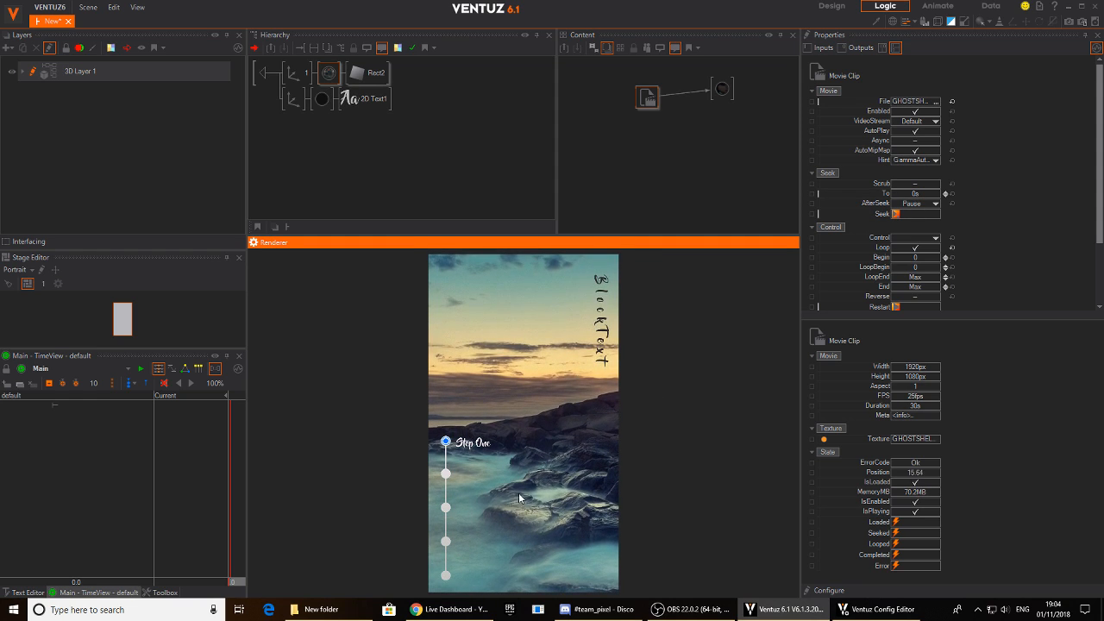
# - Show Step Two in the preview and toggle the Movie Clip's Enabled option off and back on to test playback
pyautogui.click(445, 473)
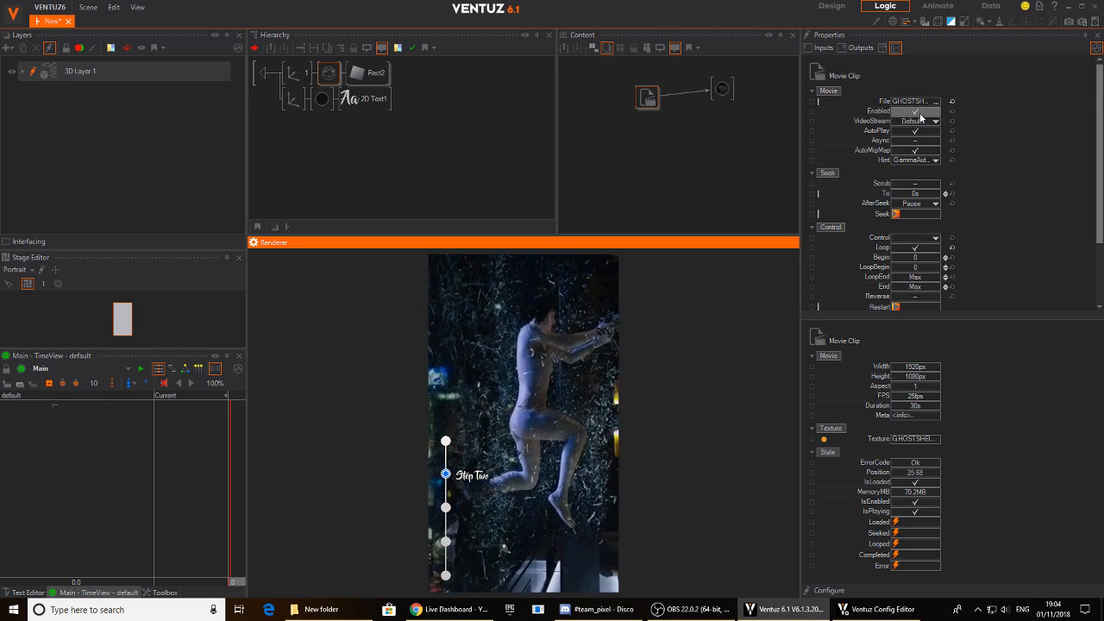
pyautogui.click(916, 111)
pyautogui.click(917, 112)
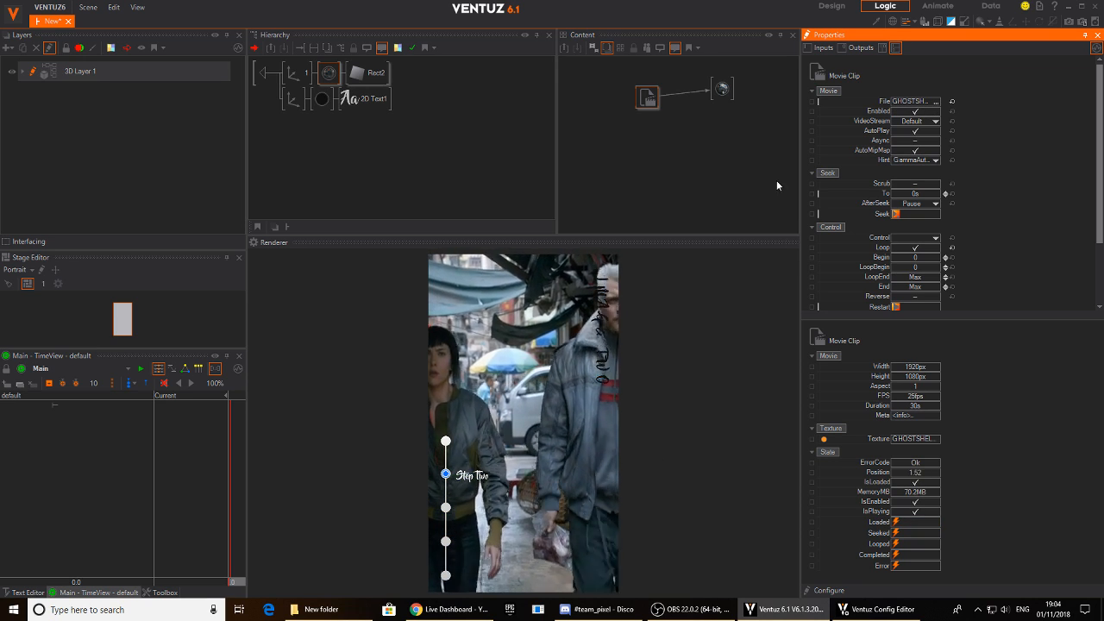
# - Try the Movie Clip's Audio option while Step Two plays, and return the preview to Step One
pyautogui.scroll(-3, 995, 233)
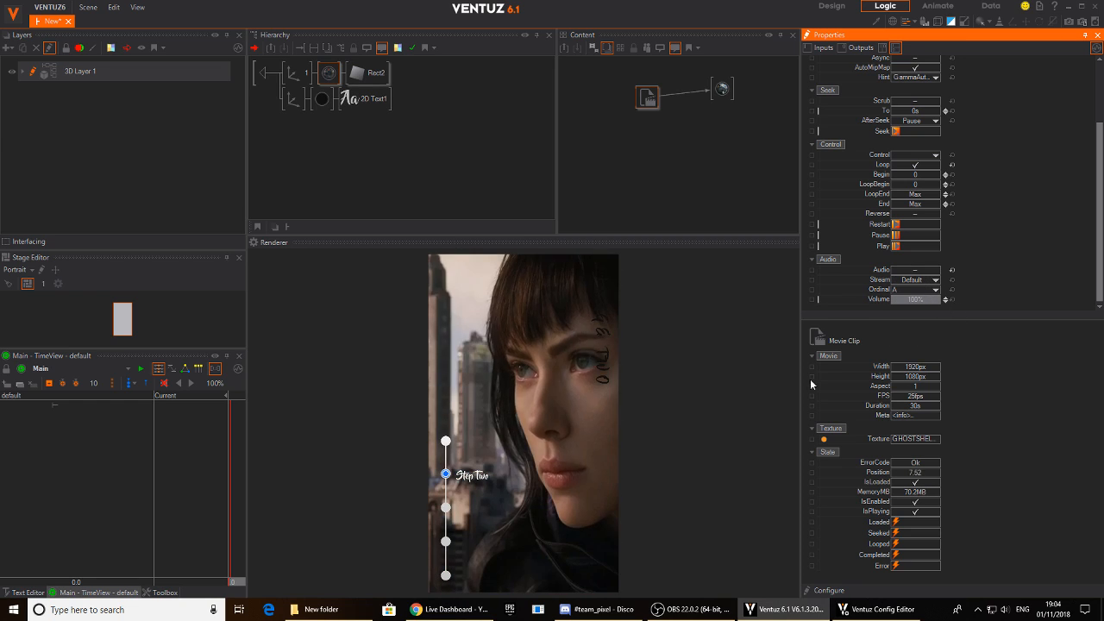
pyautogui.click(459, 501)
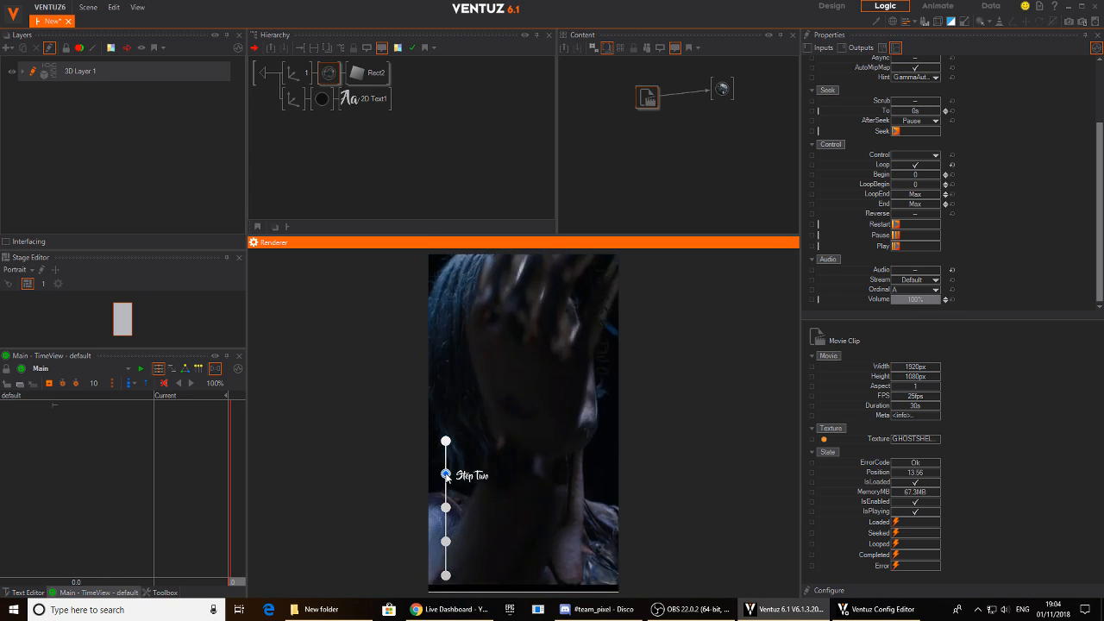
pyautogui.click(914, 273)
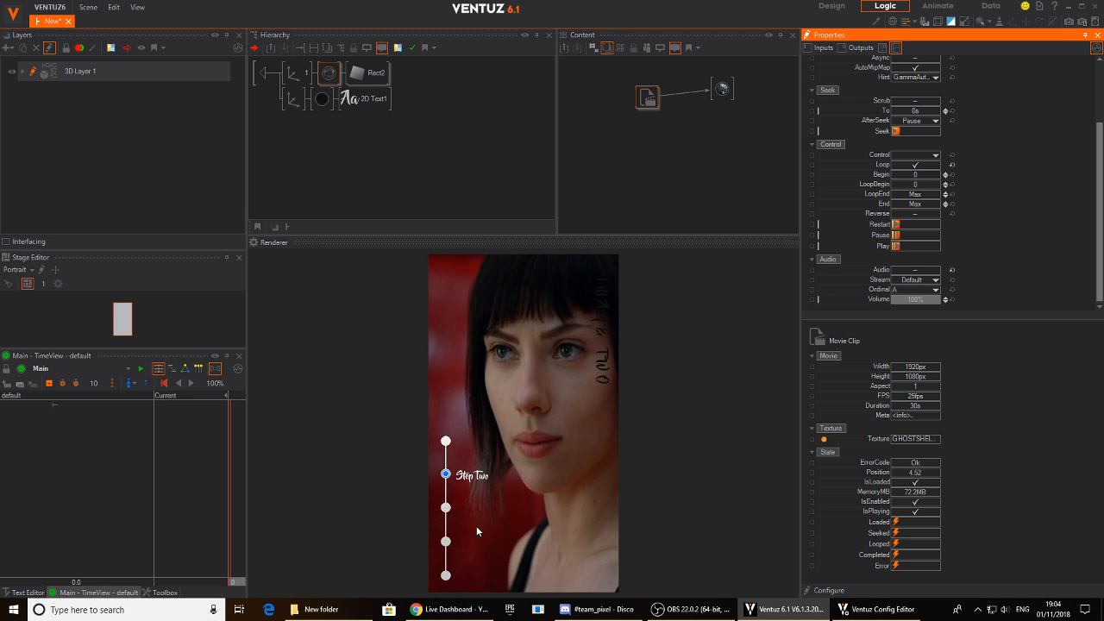
pyautogui.click(448, 444)
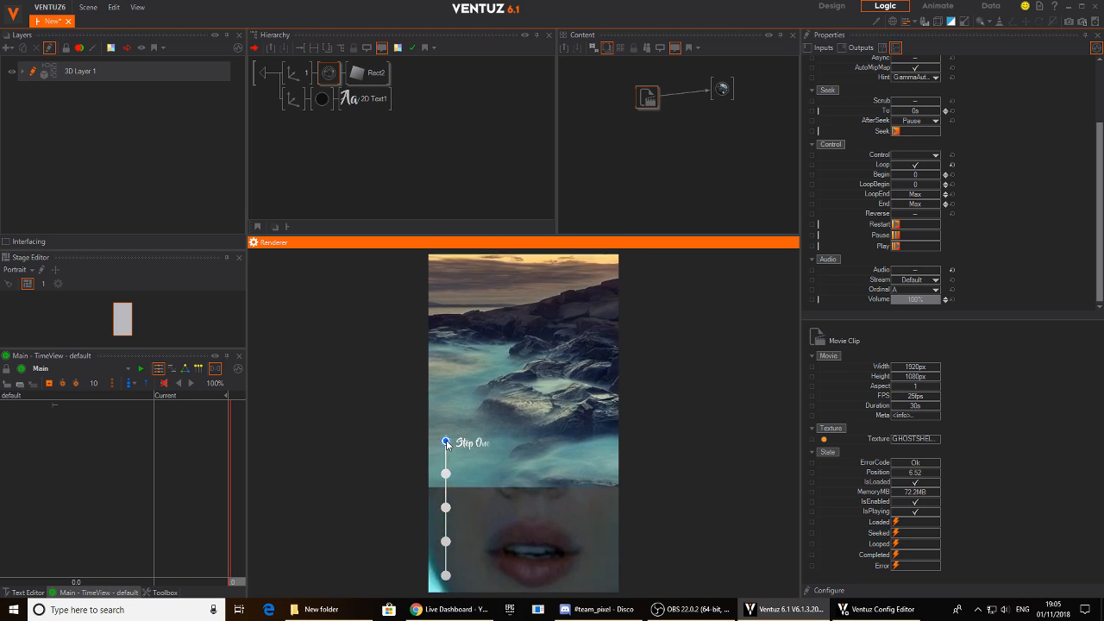